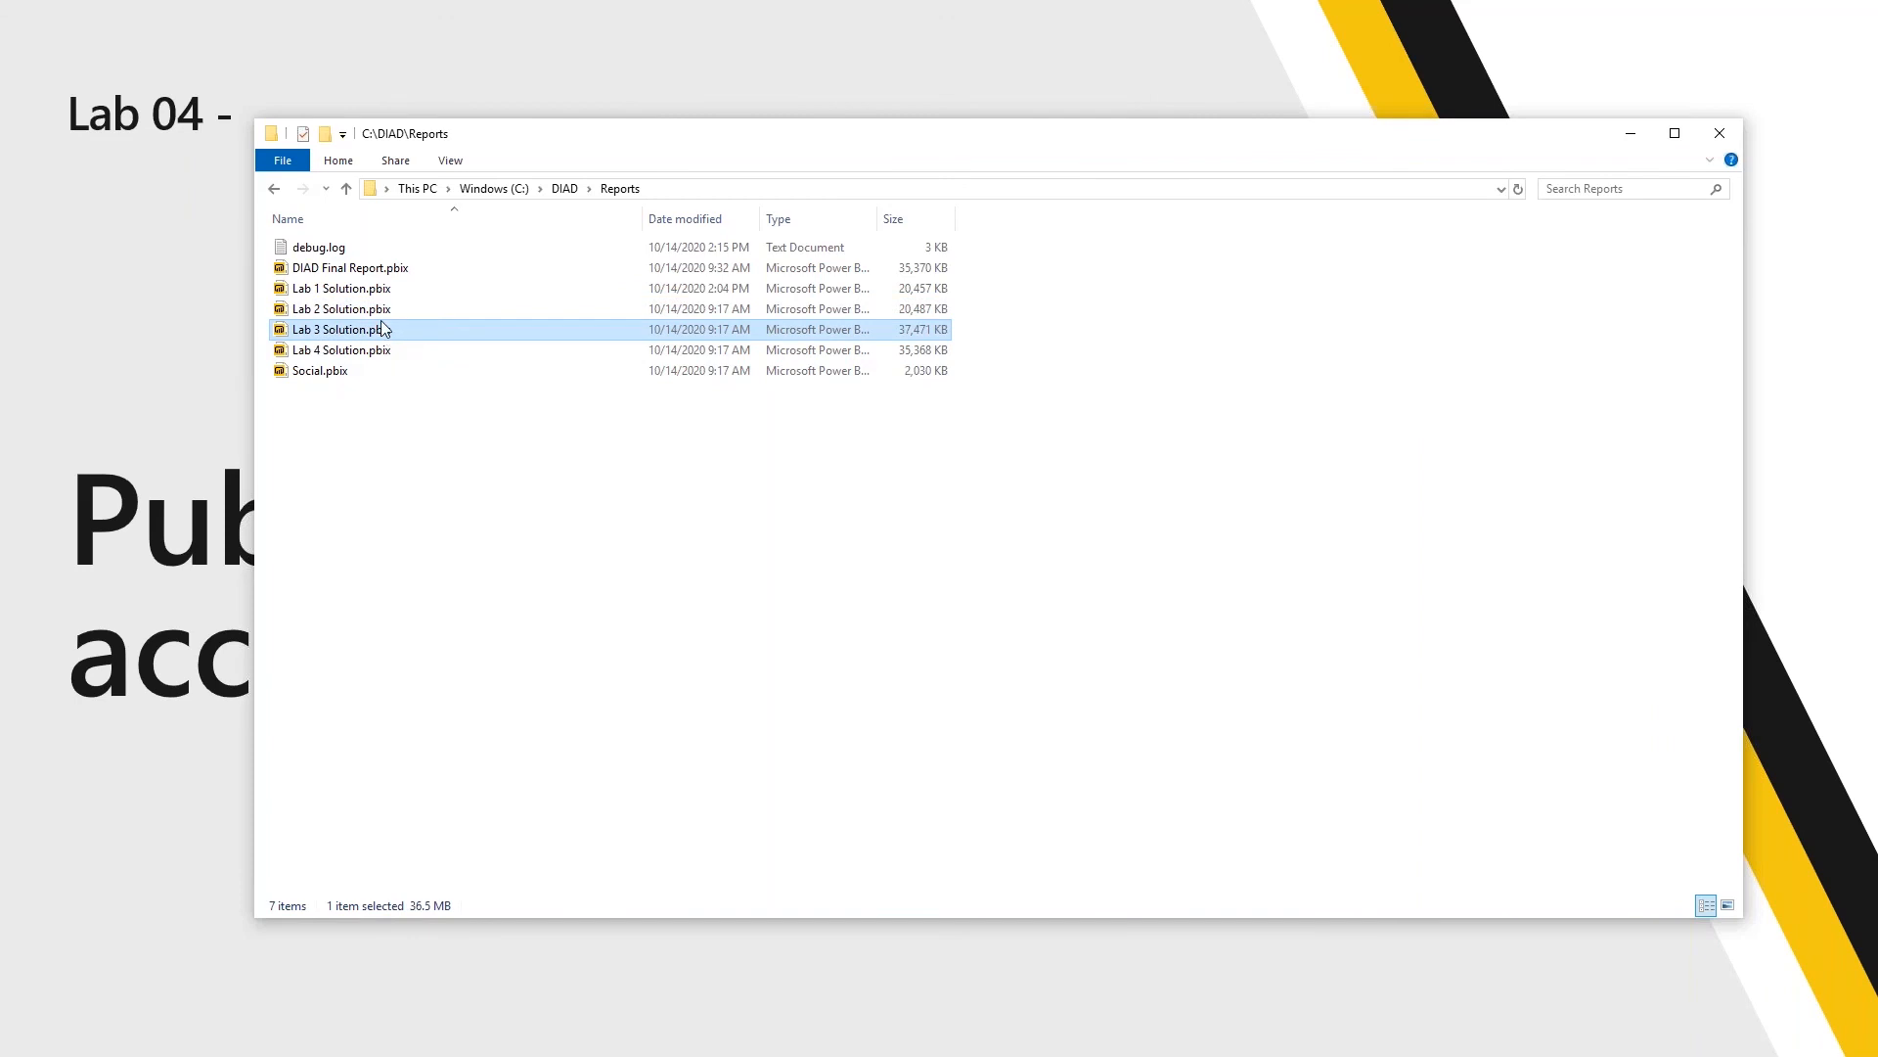
Open the DIAD Final Report.pbix file from the Reports folder
{"action": "double_click", "coordinate": [372, 333]}
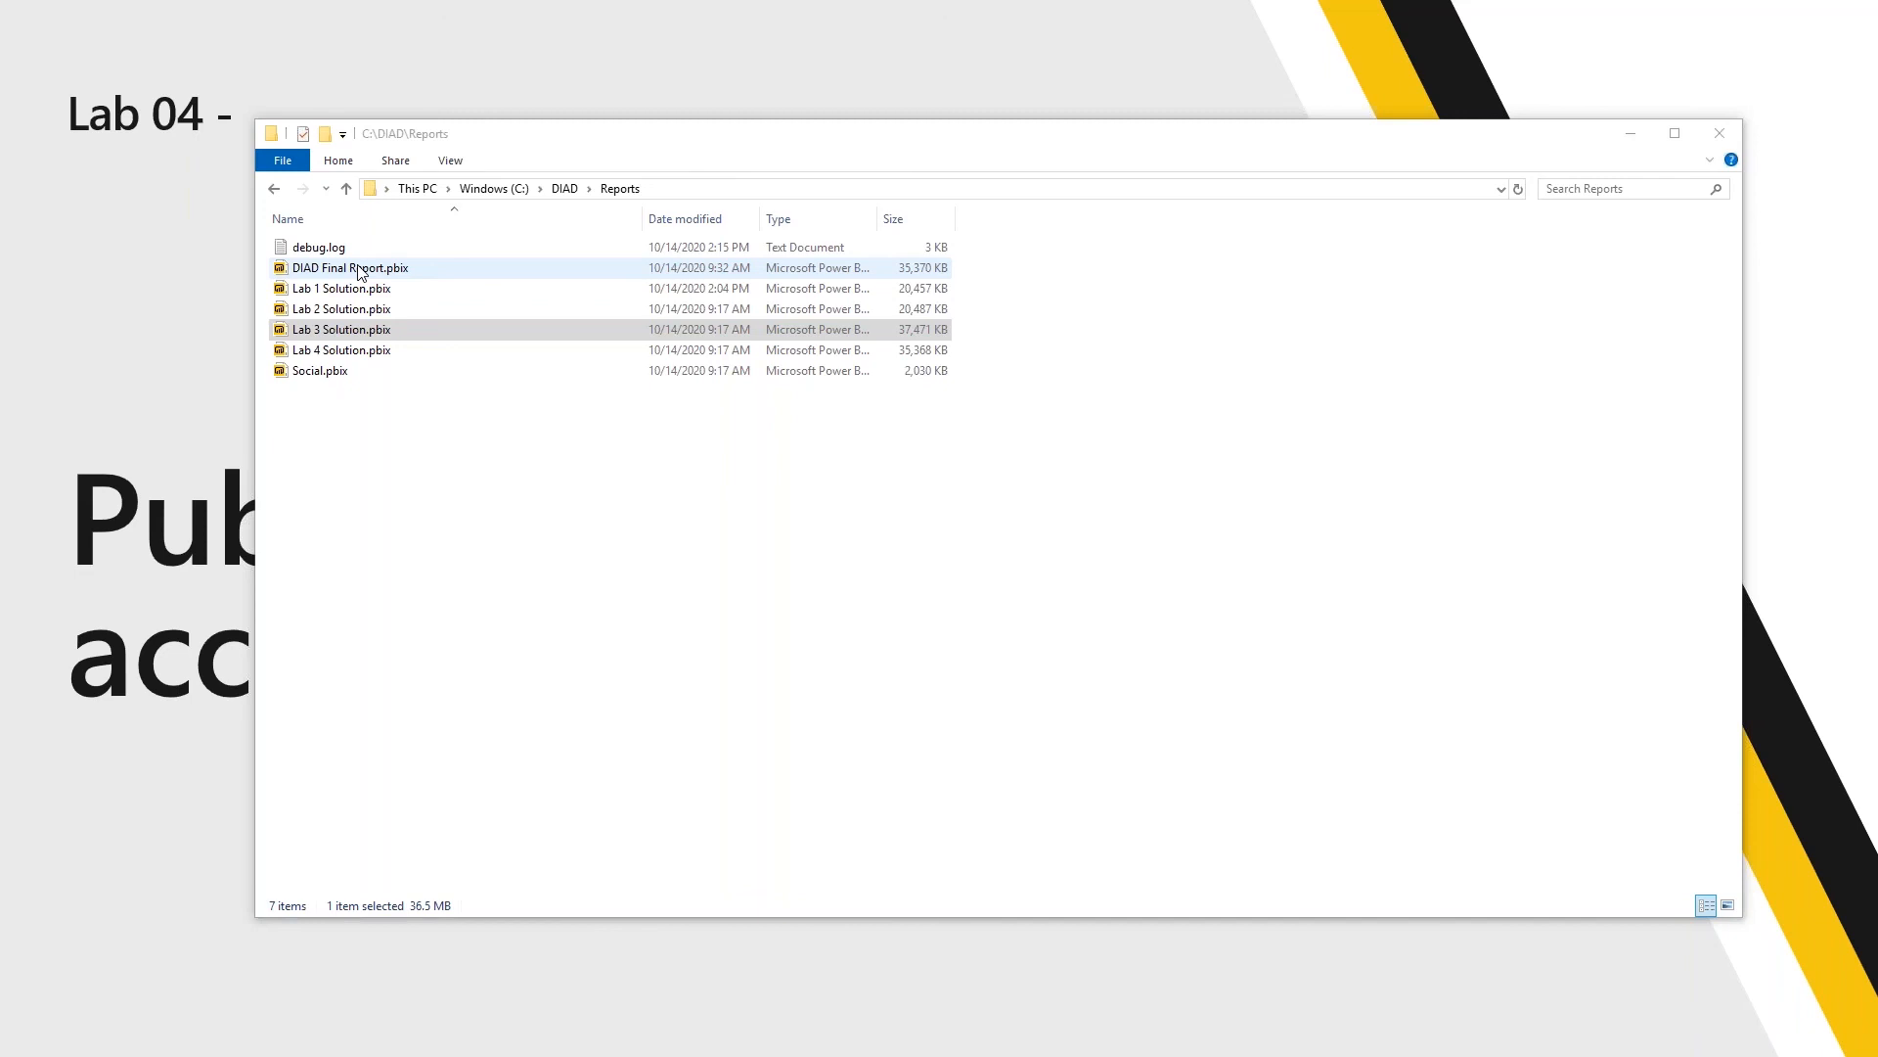
{"action": "left_click", "coordinate": [361, 270]}
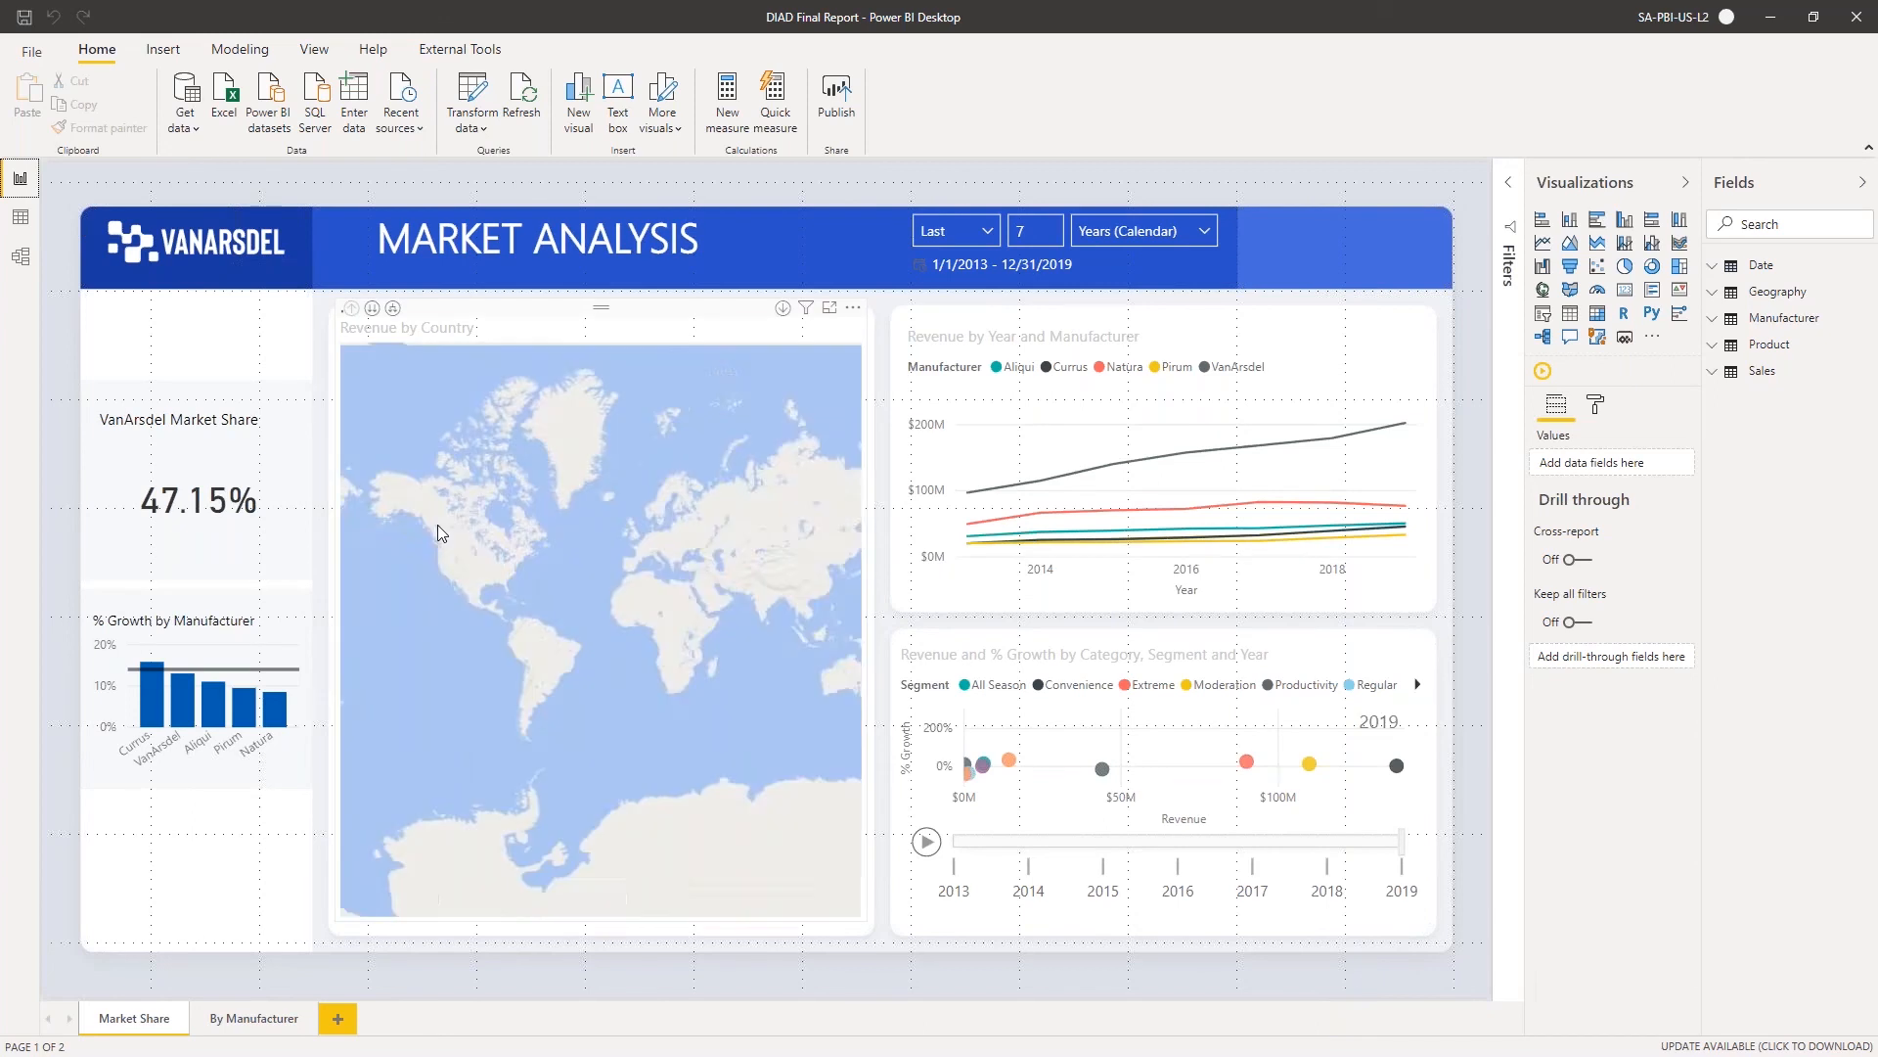
Look over the By Manufacturer page, expanding and collapsing its Manufacturers logo slicer
{"action": "left_click", "coordinate": [224, 1022]}
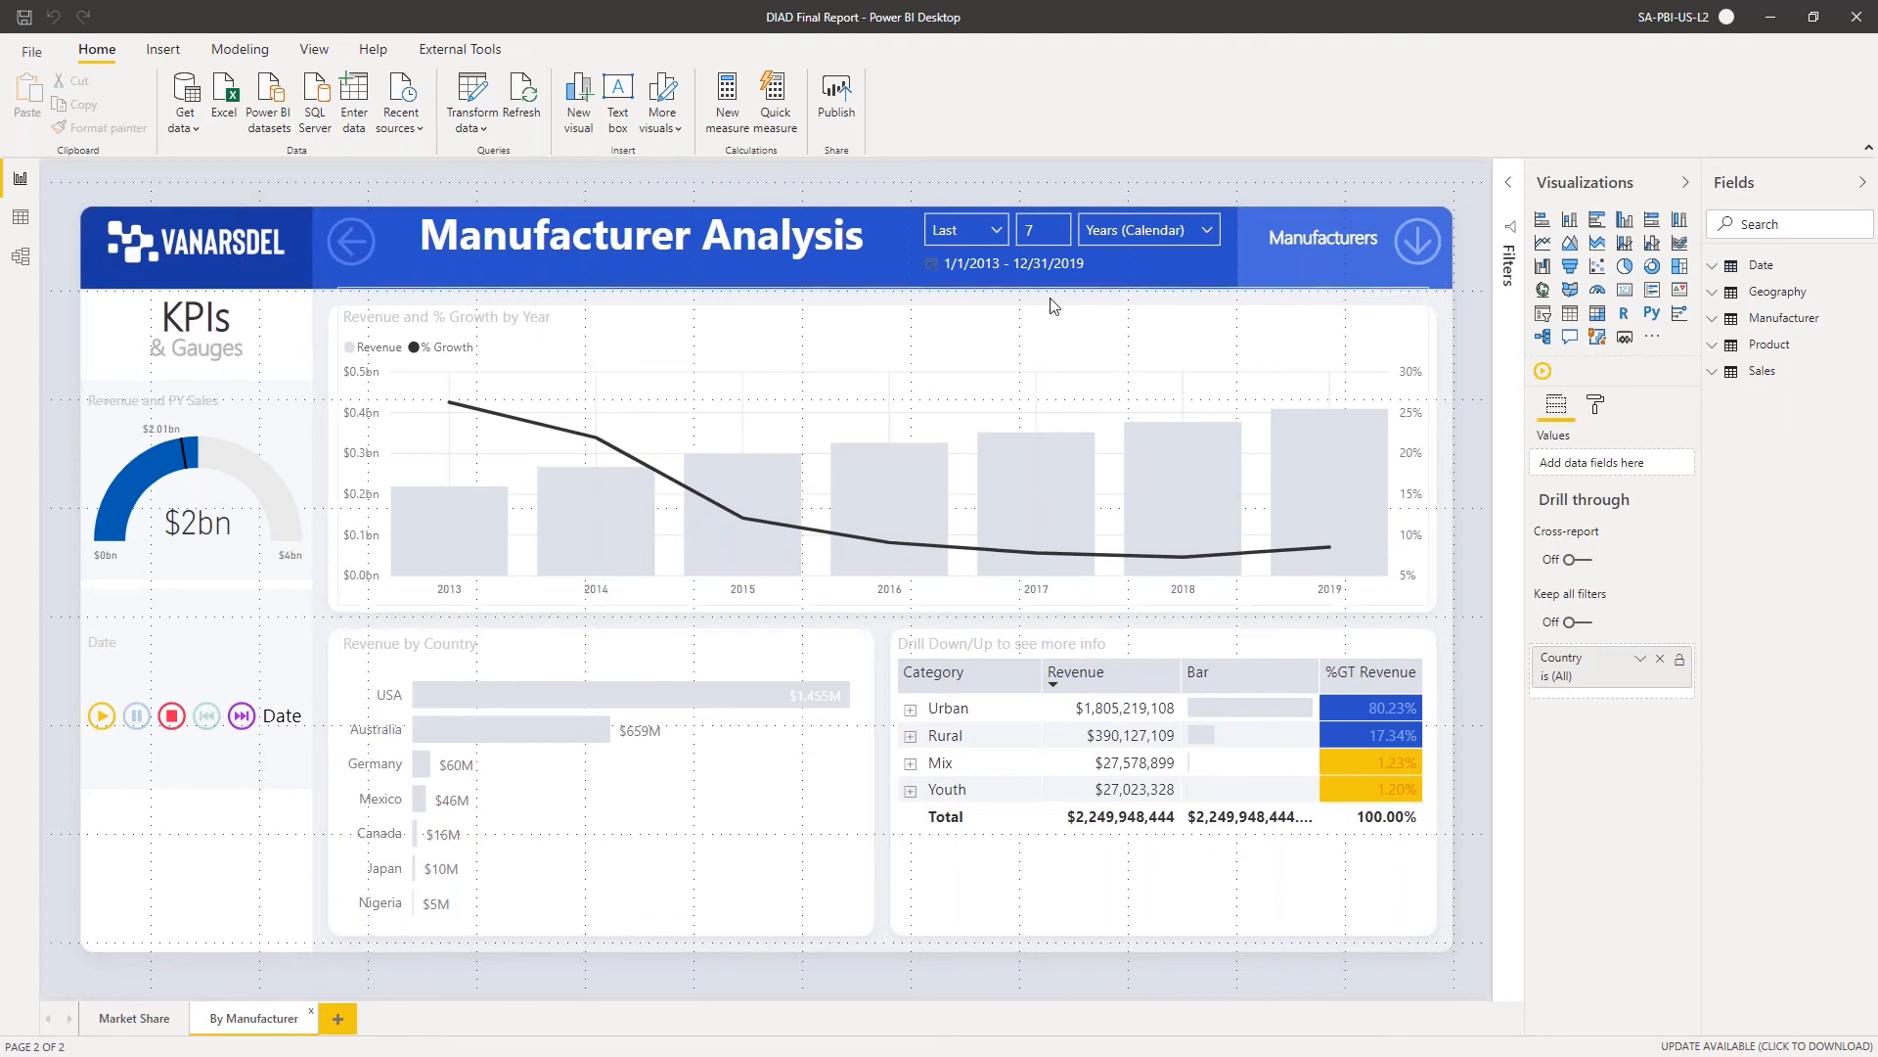
{"action": "left_click", "coordinate": [1421, 253]}
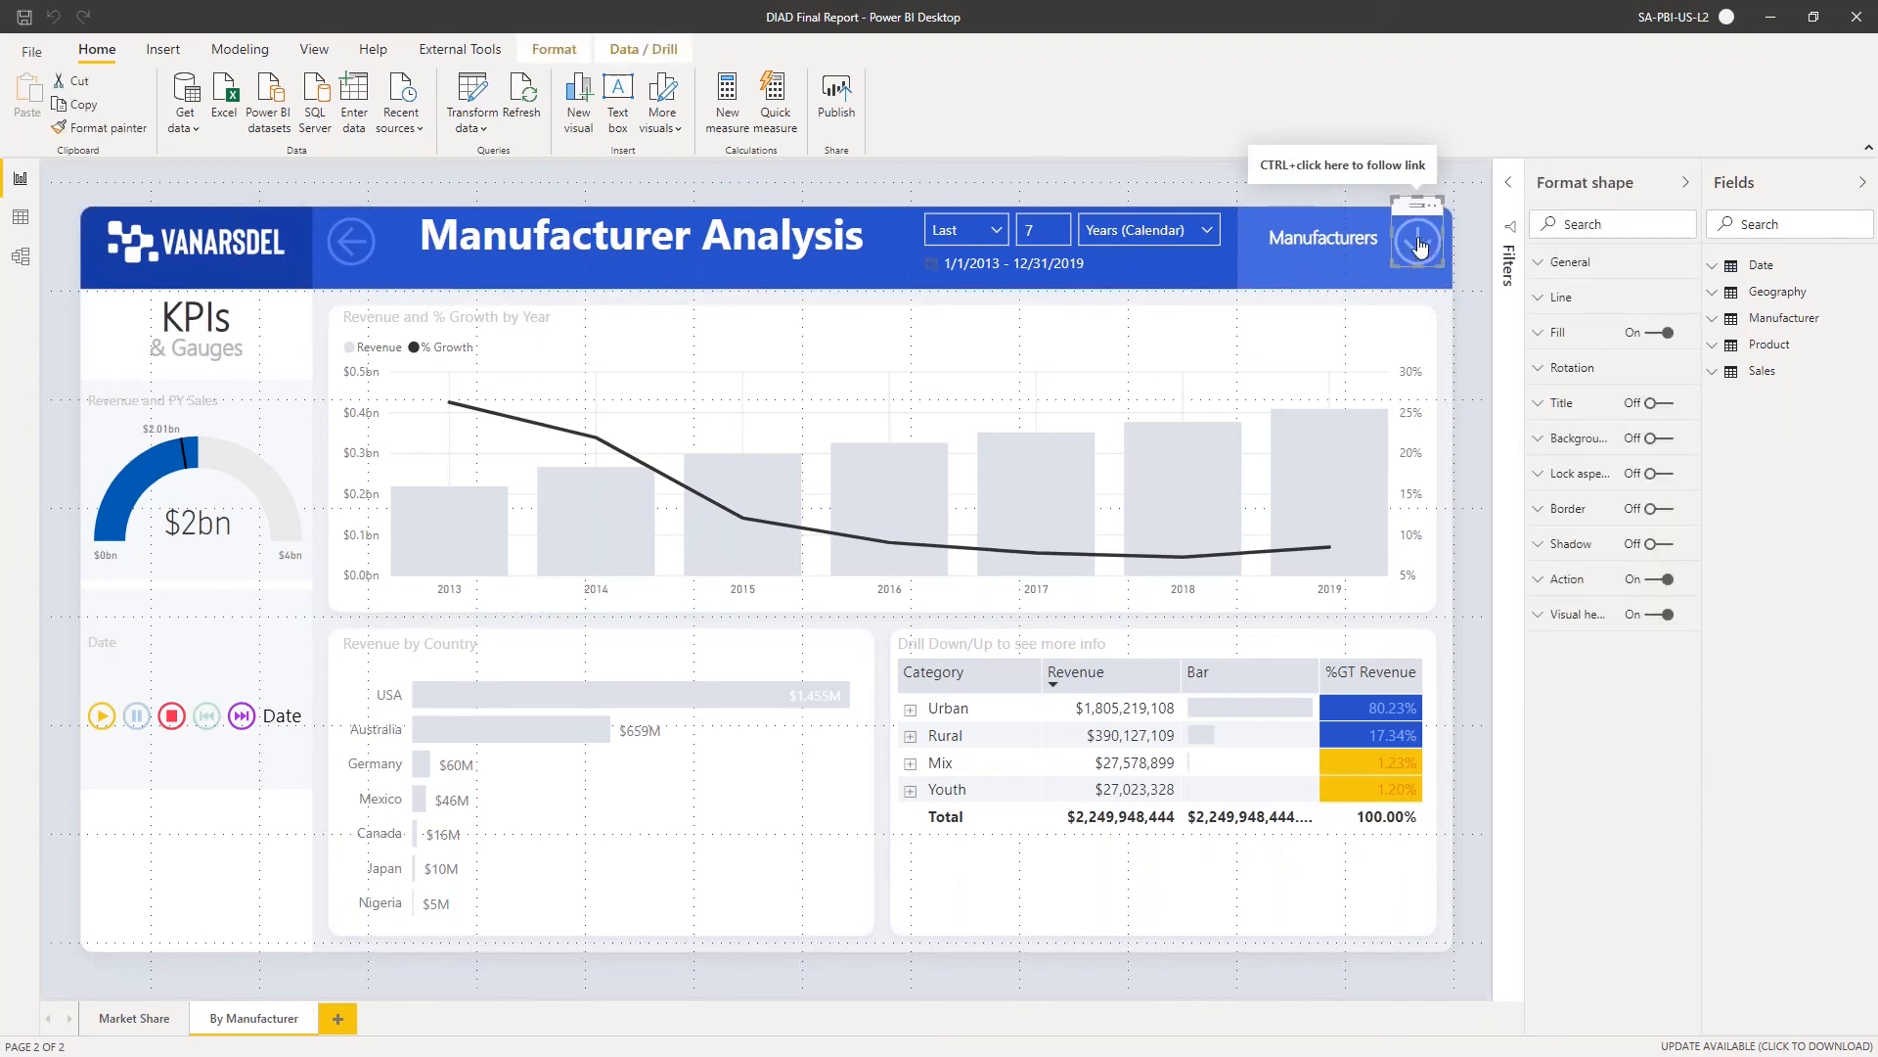
{"action": "left_click", "coordinate": [1422, 244], "text": "ctrl"}
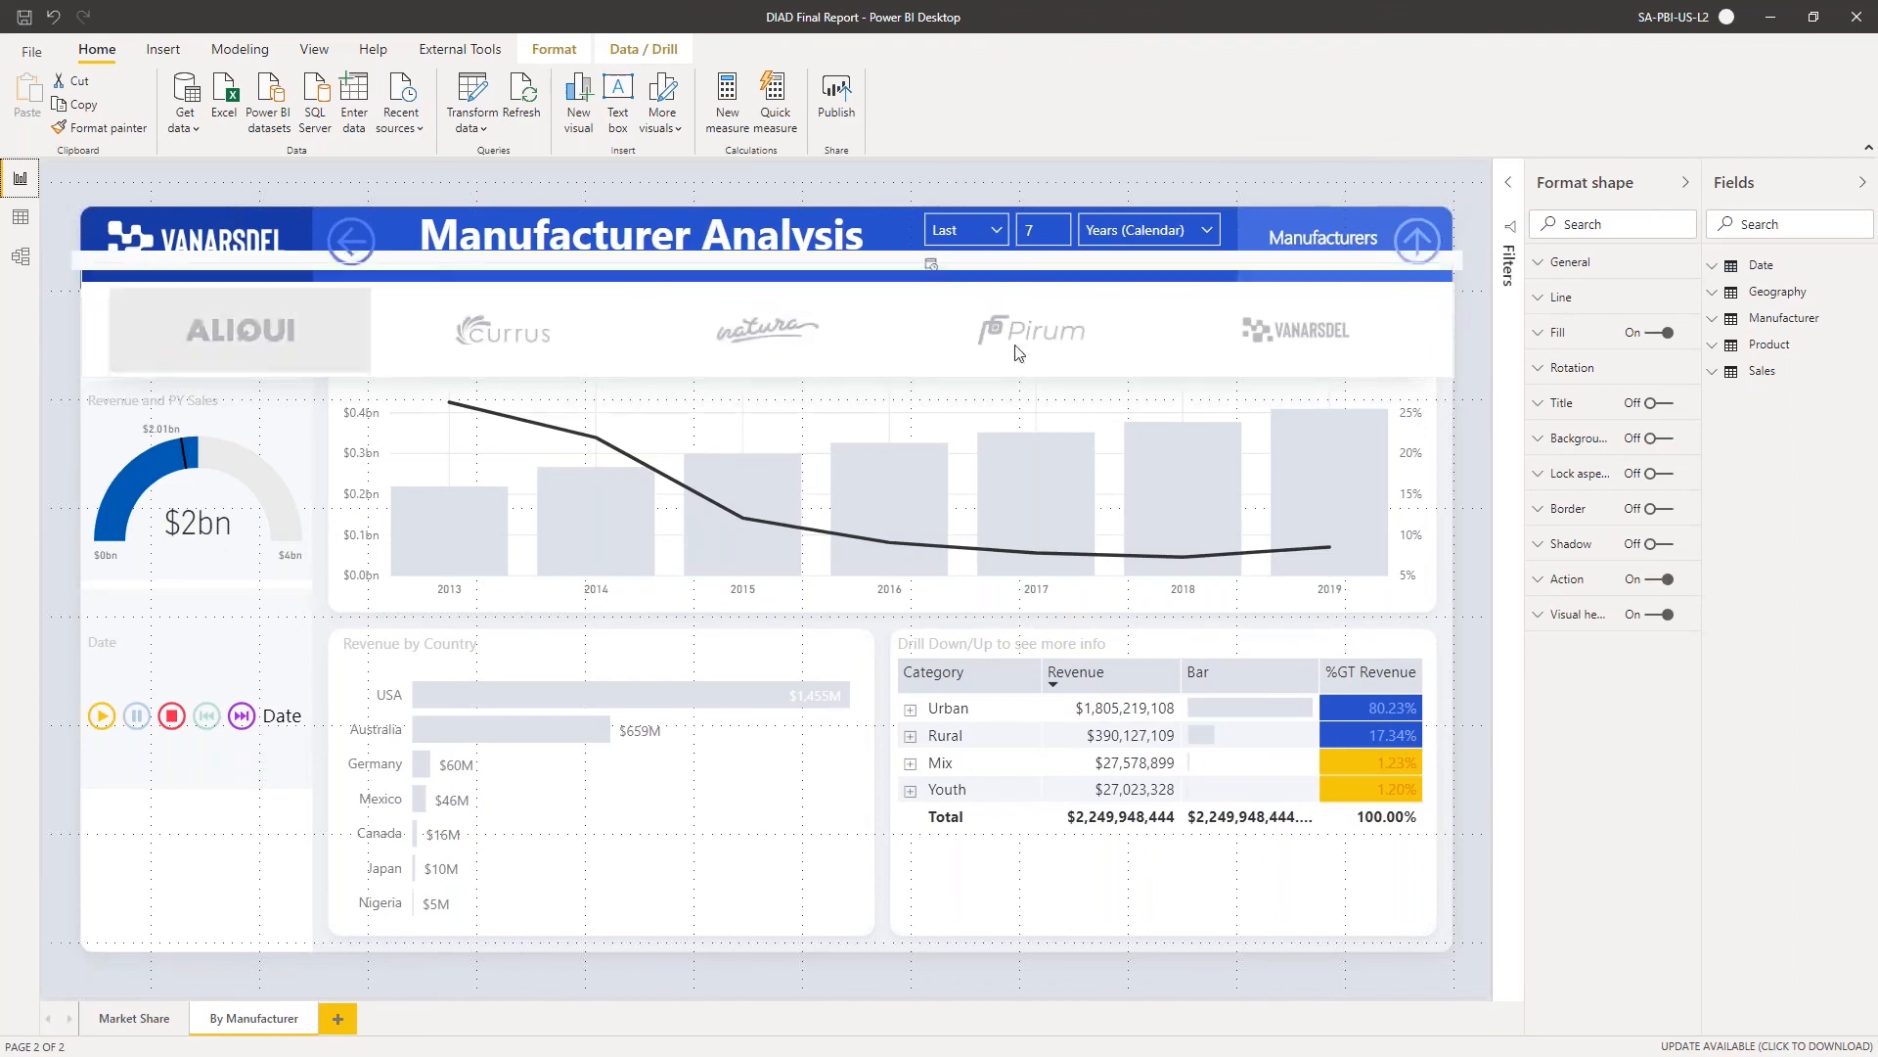
{"action": "left_click", "coordinate": [1422, 247], "text": "ctrl"}
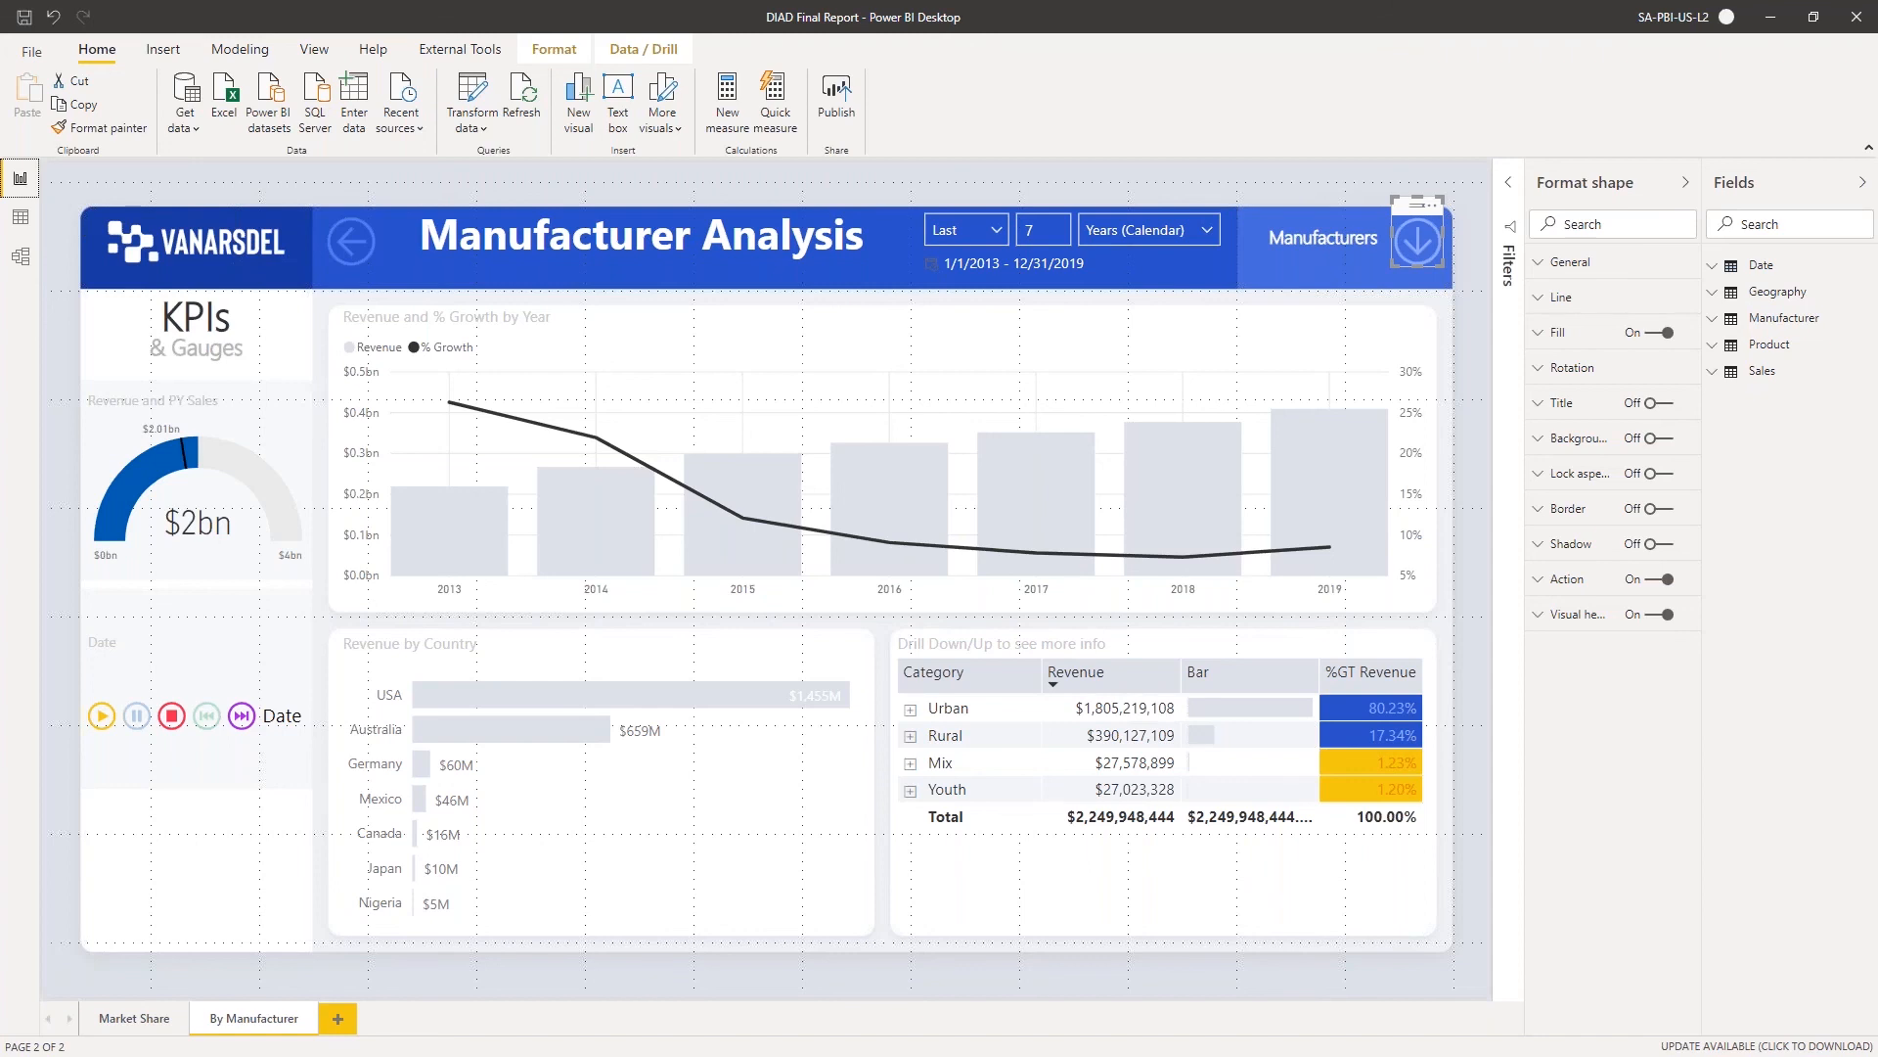
Duplicate the Market Share page and compare the copy with the original
{"action": "left_click", "coordinate": [150, 1023]}
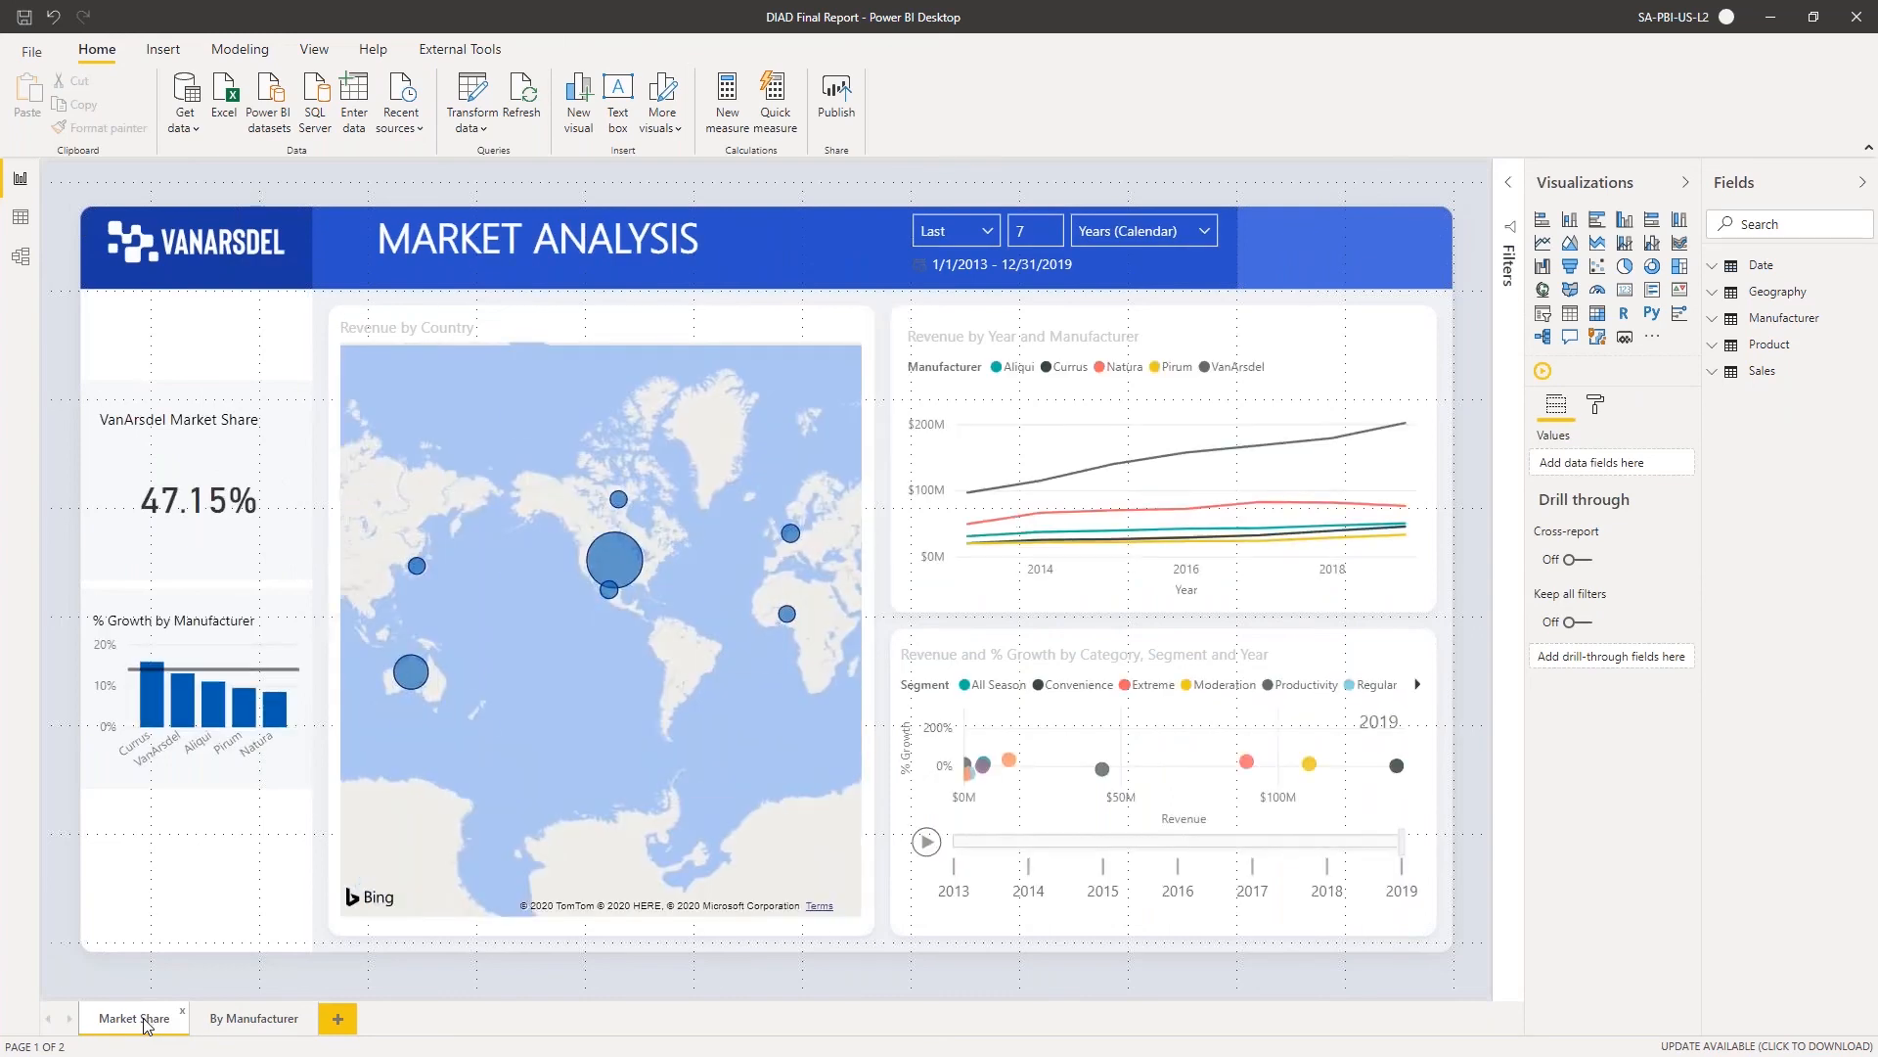
{"action": "right_click", "coordinate": [147, 1022]}
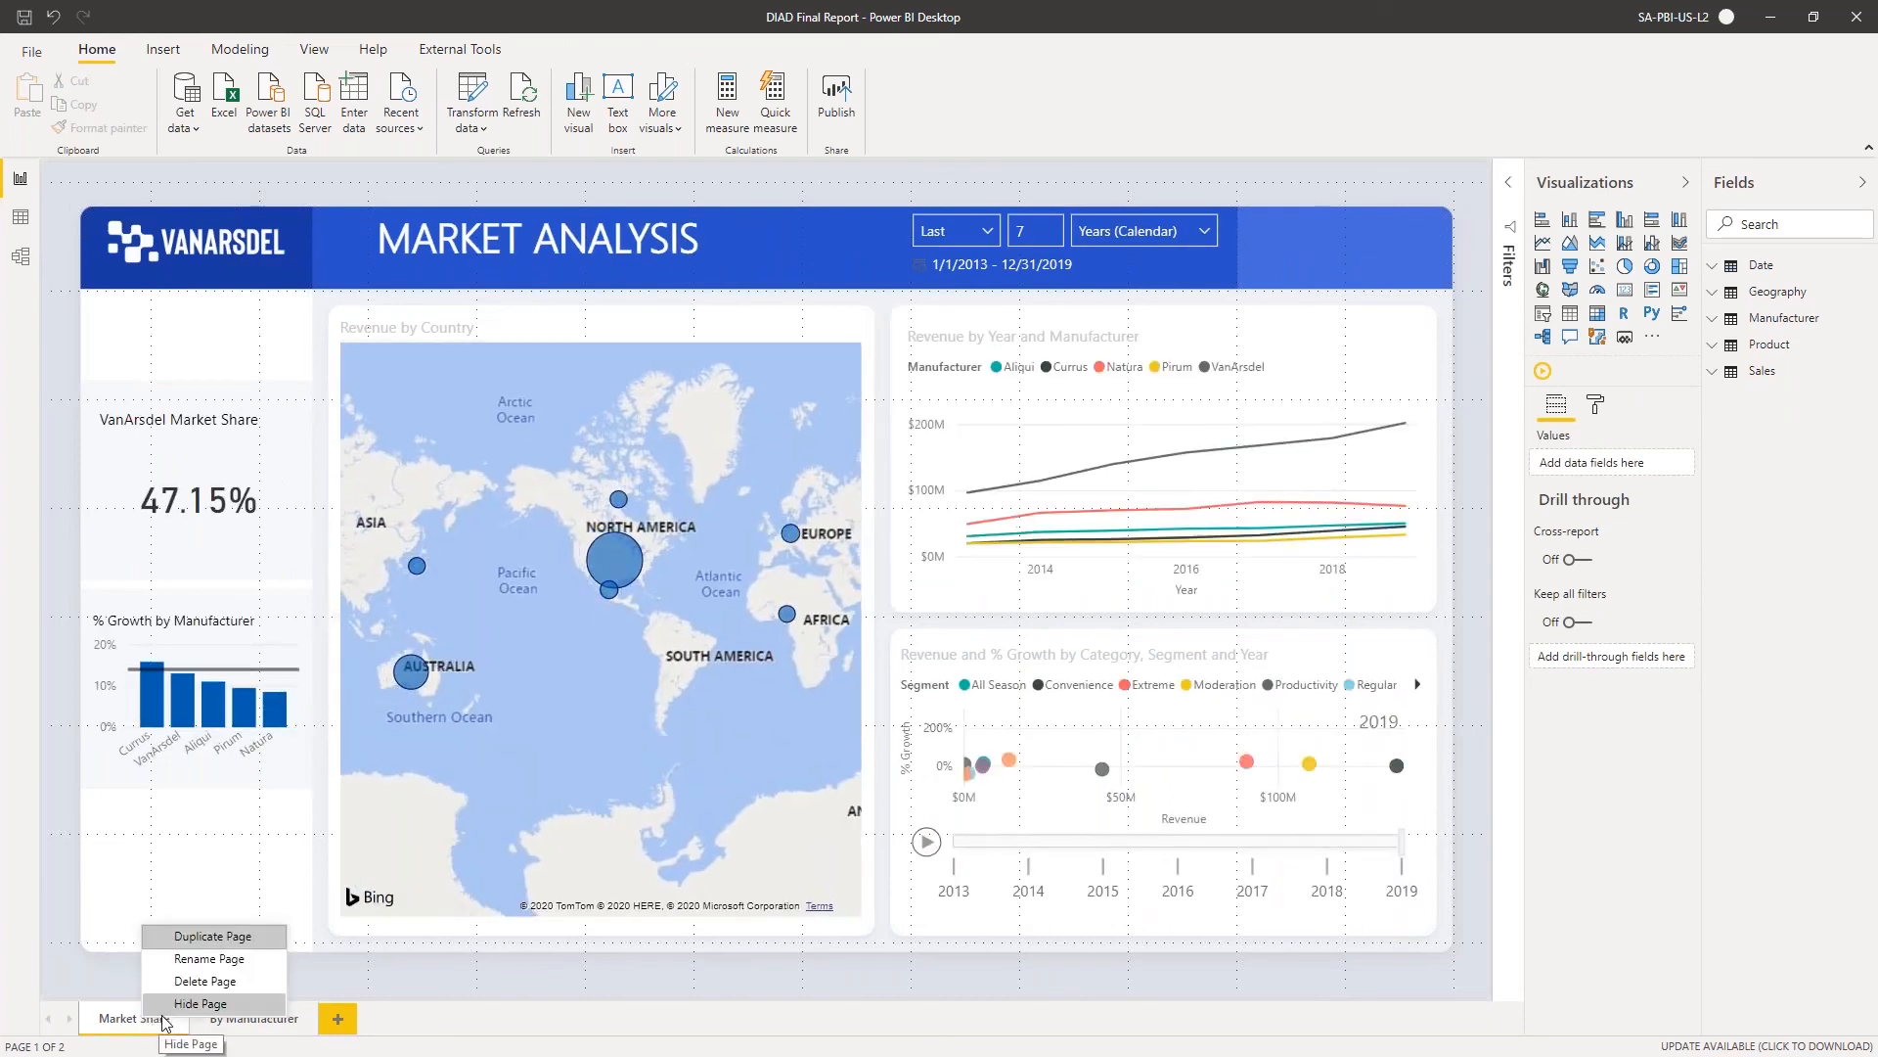
{"action": "left_click", "coordinate": [221, 936]}
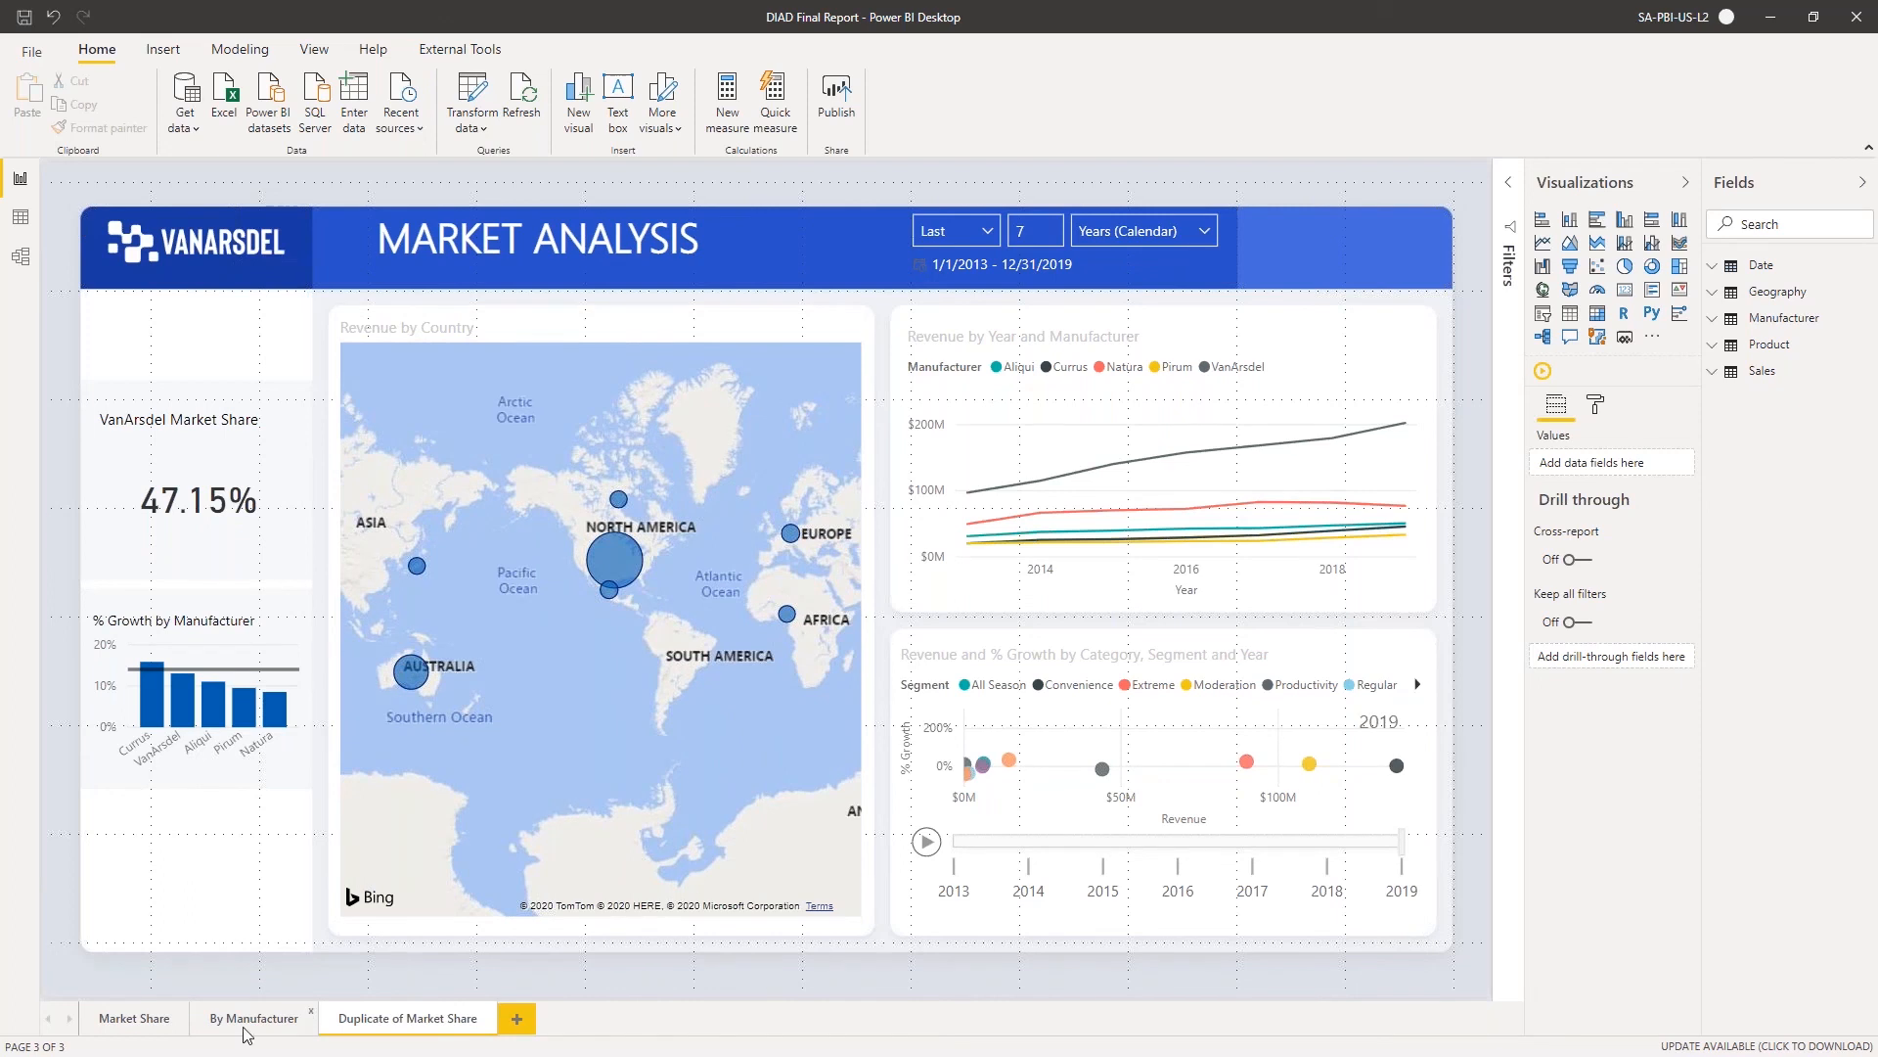
{"action": "left_click", "coordinate": [130, 1020]}
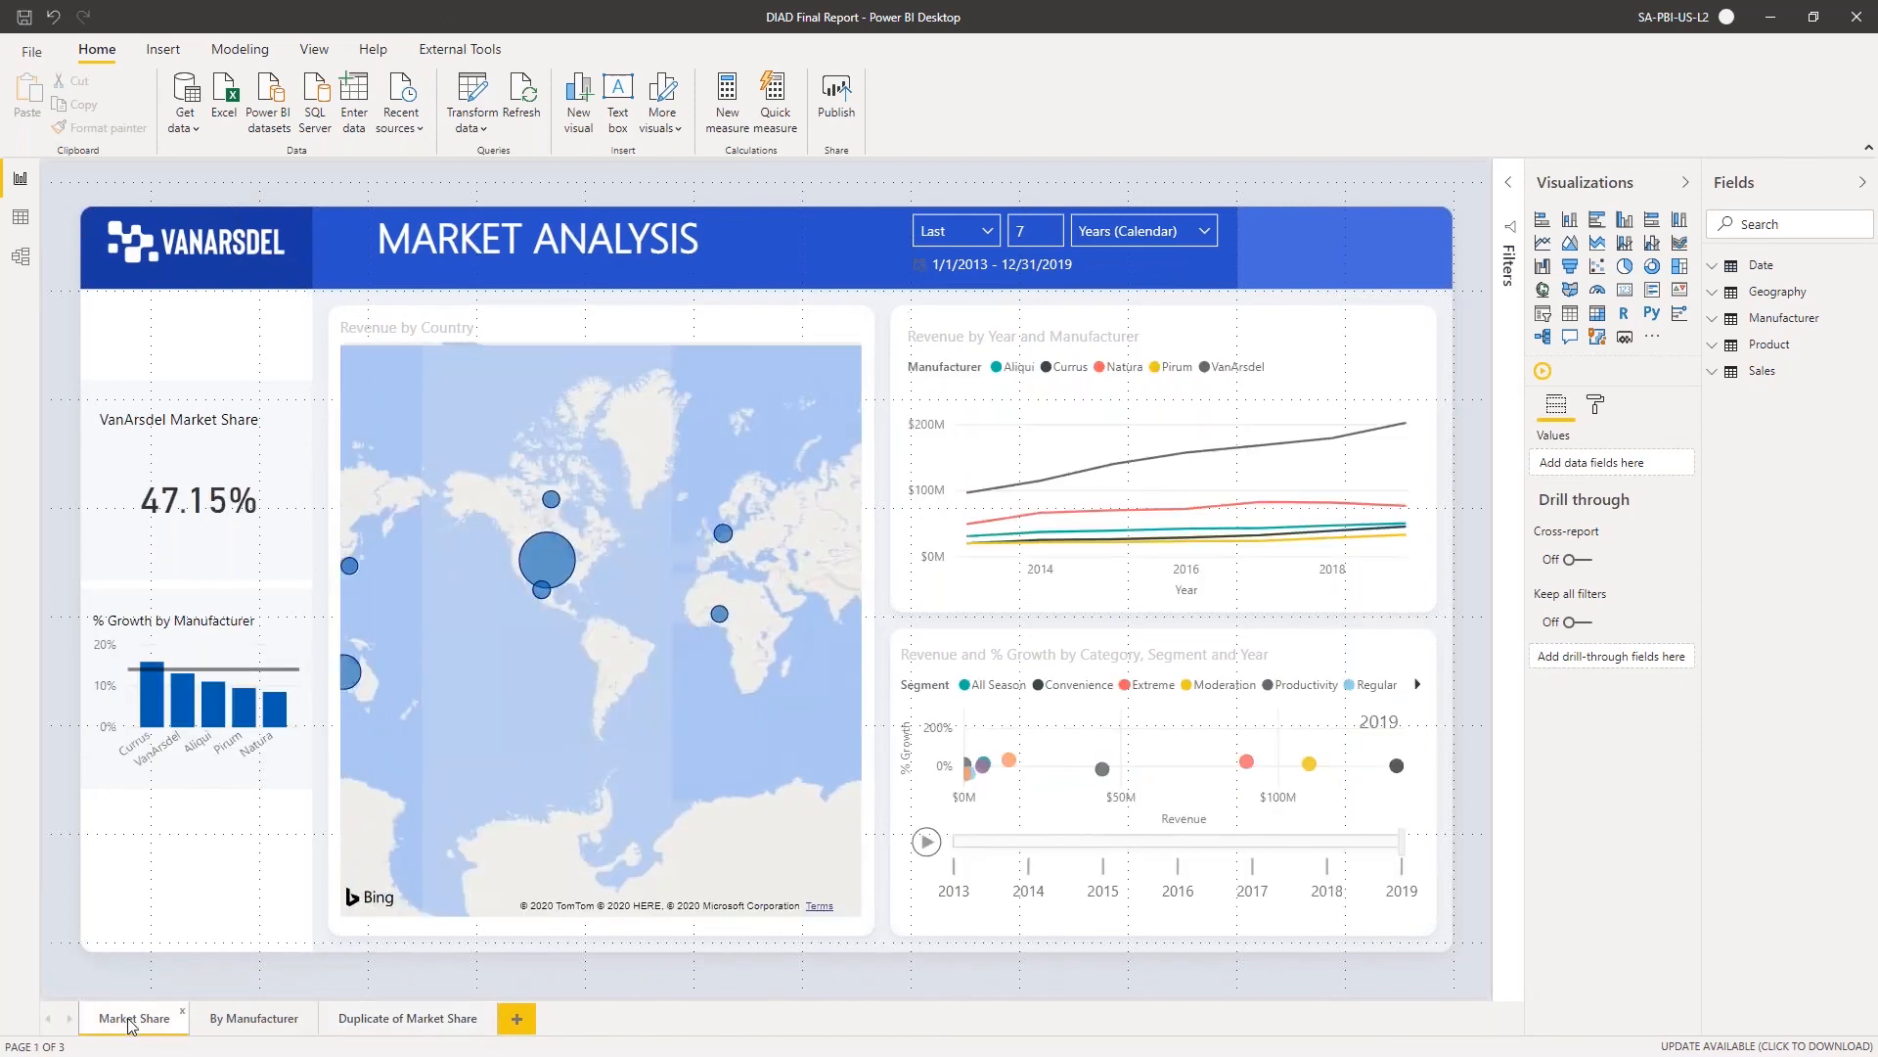
{"action": "left_click", "coordinate": [383, 1035]}
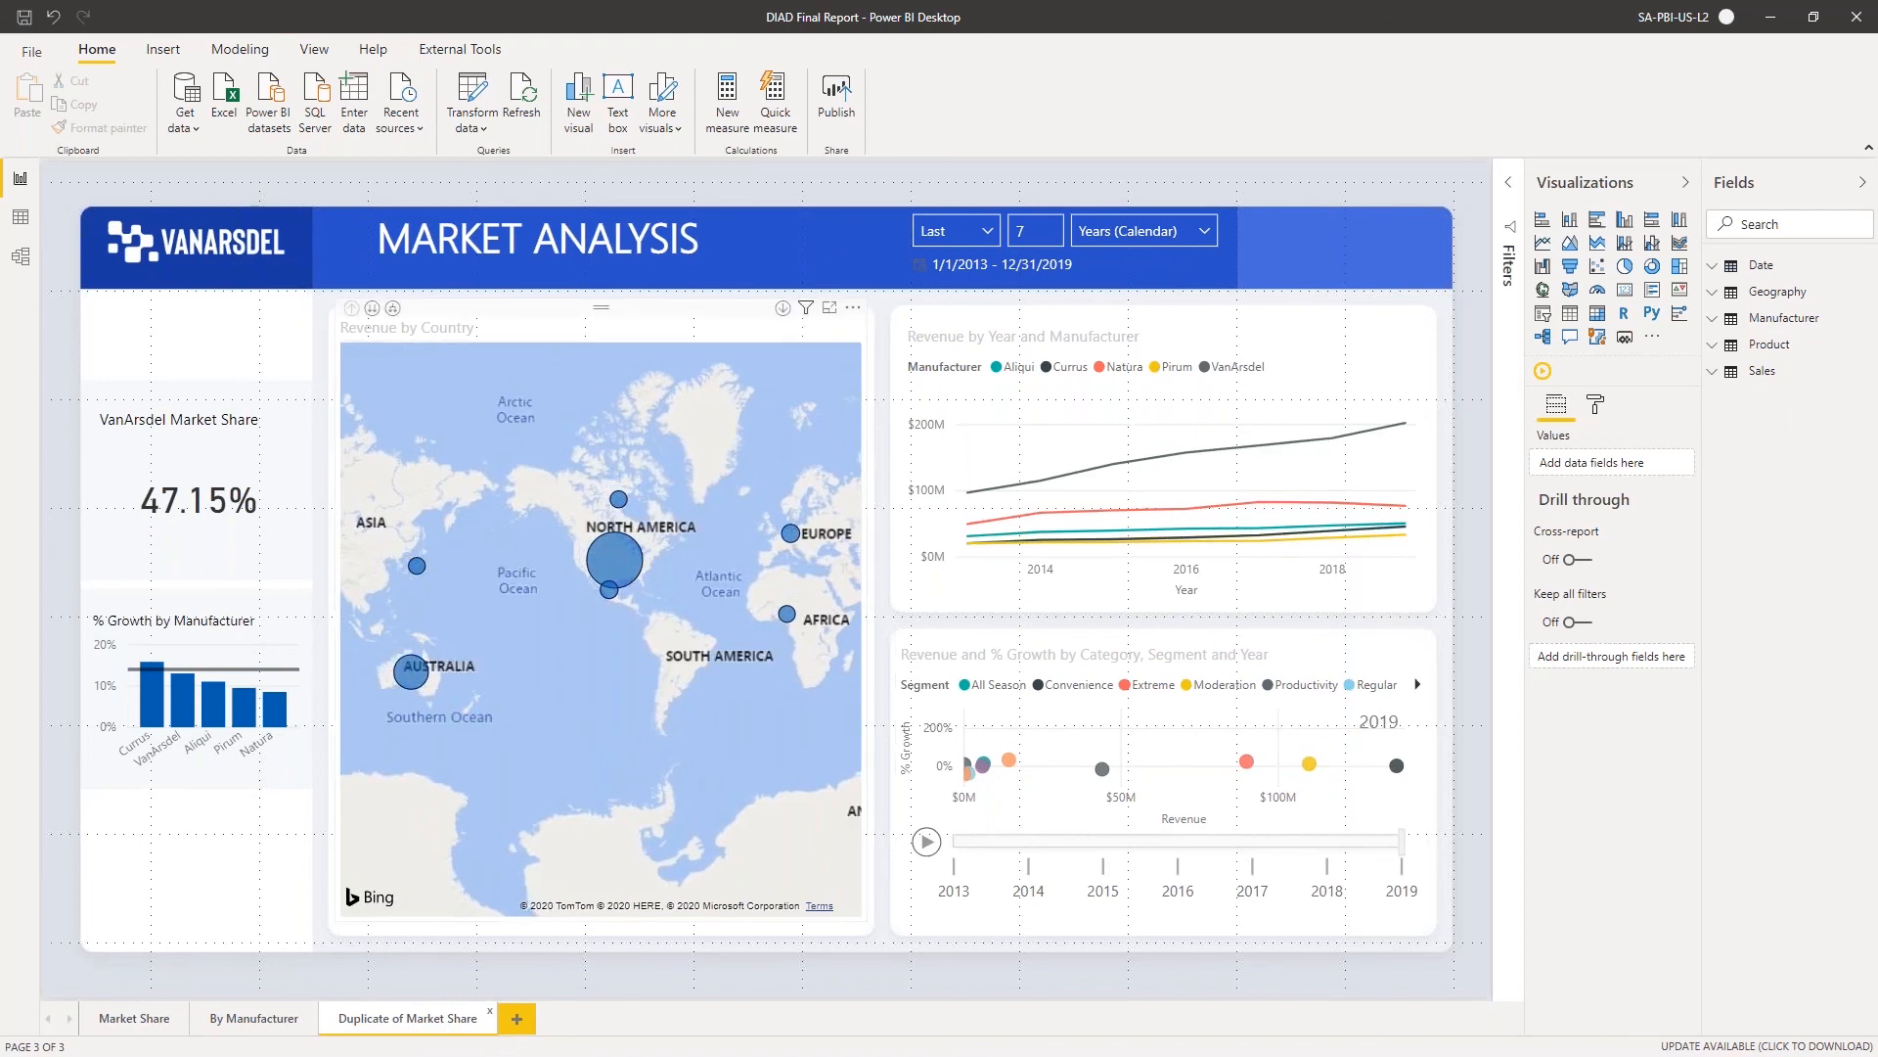
Change the font color of the MARKET ANALYSIS title on the duplicated page to black
{"action": "mouse_move", "coordinate": [806, 307]}
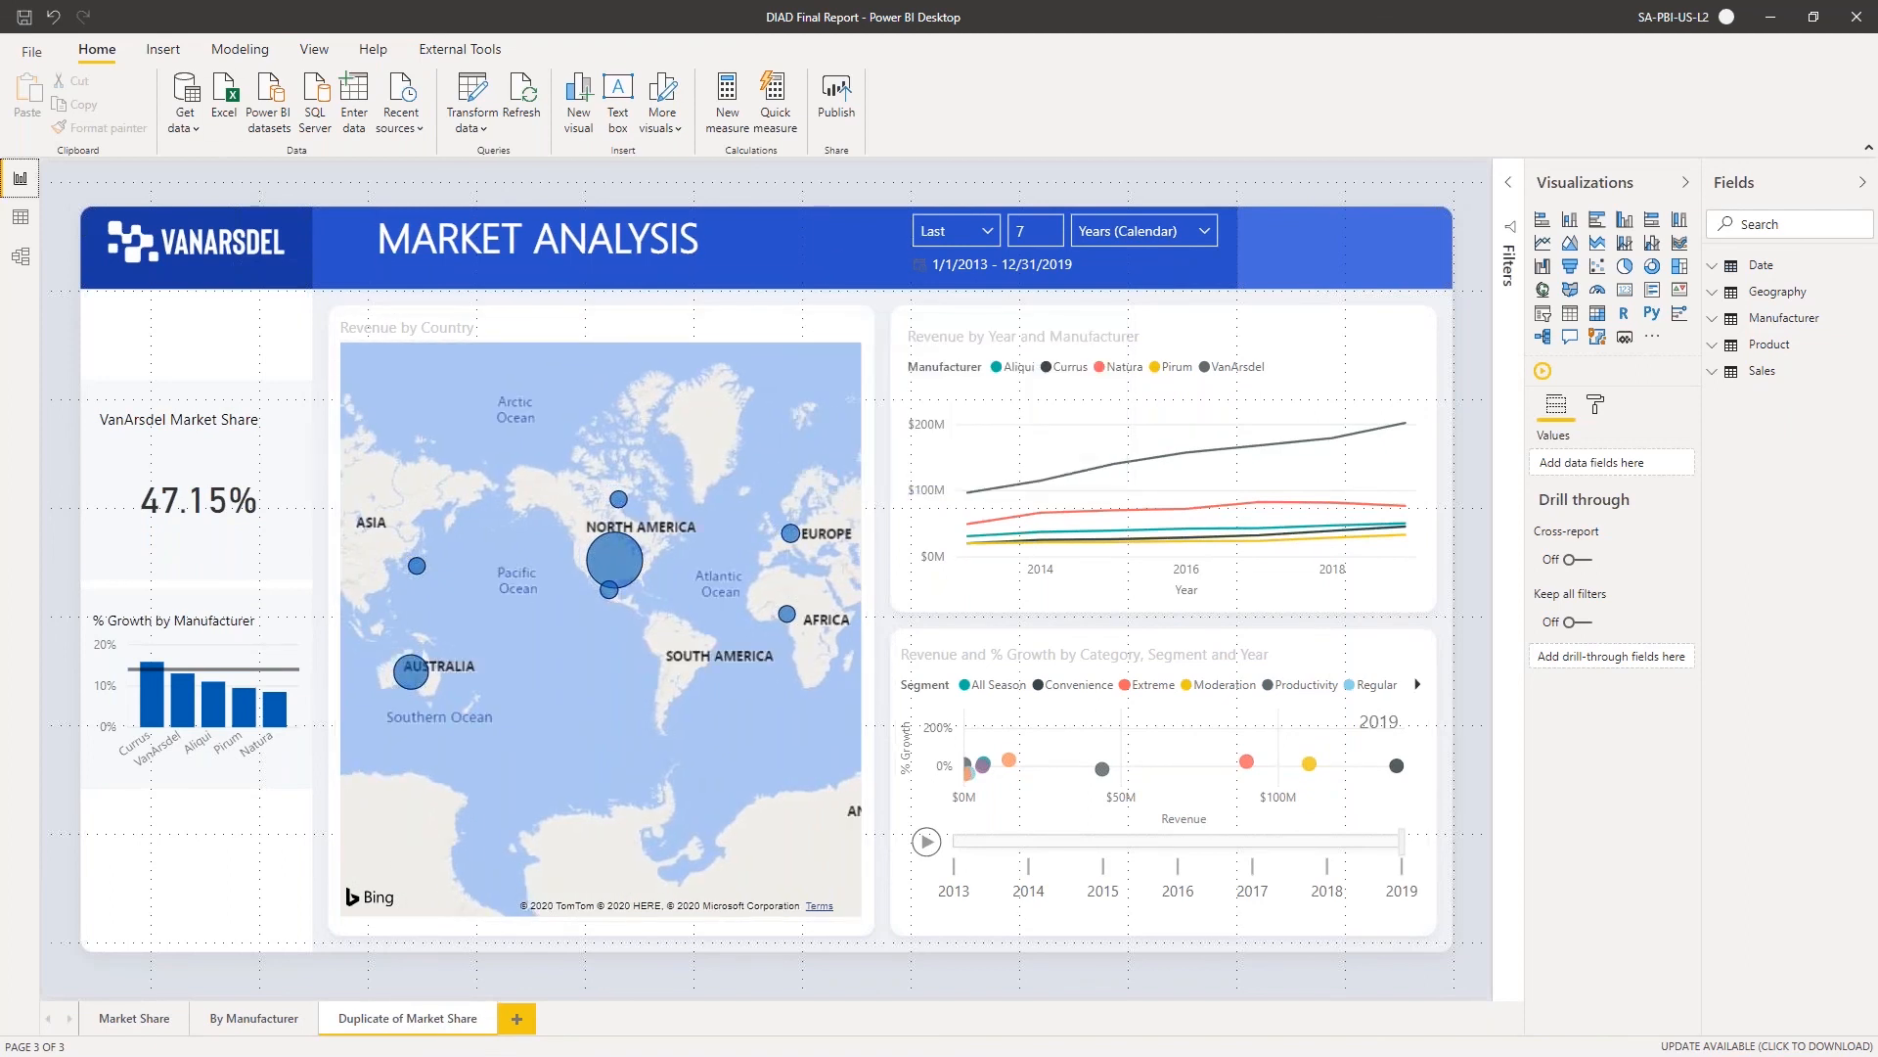
{"action": "left_click", "coordinate": [775, 232]}
{"action": "left_click_drag", "start_coordinate": [701, 238], "coordinate": [381, 237]}
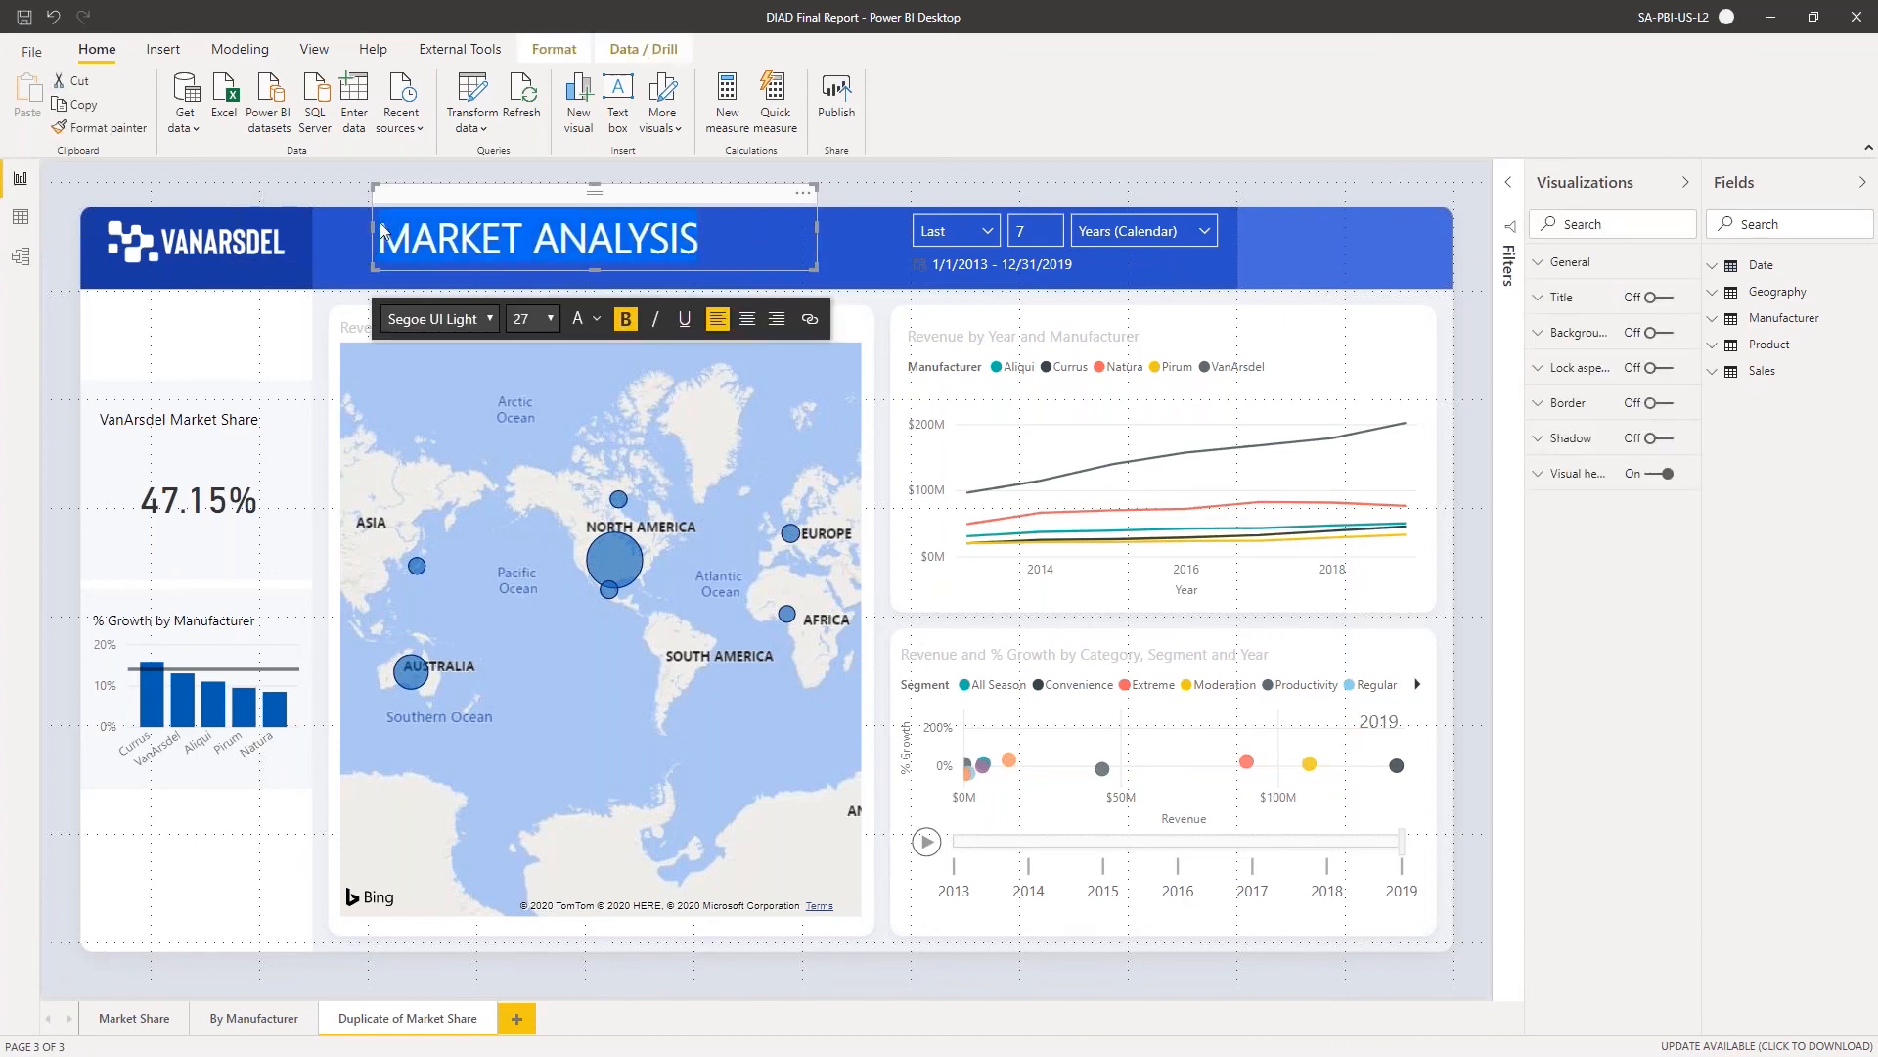
{"action": "left_click", "coordinate": [598, 320]}
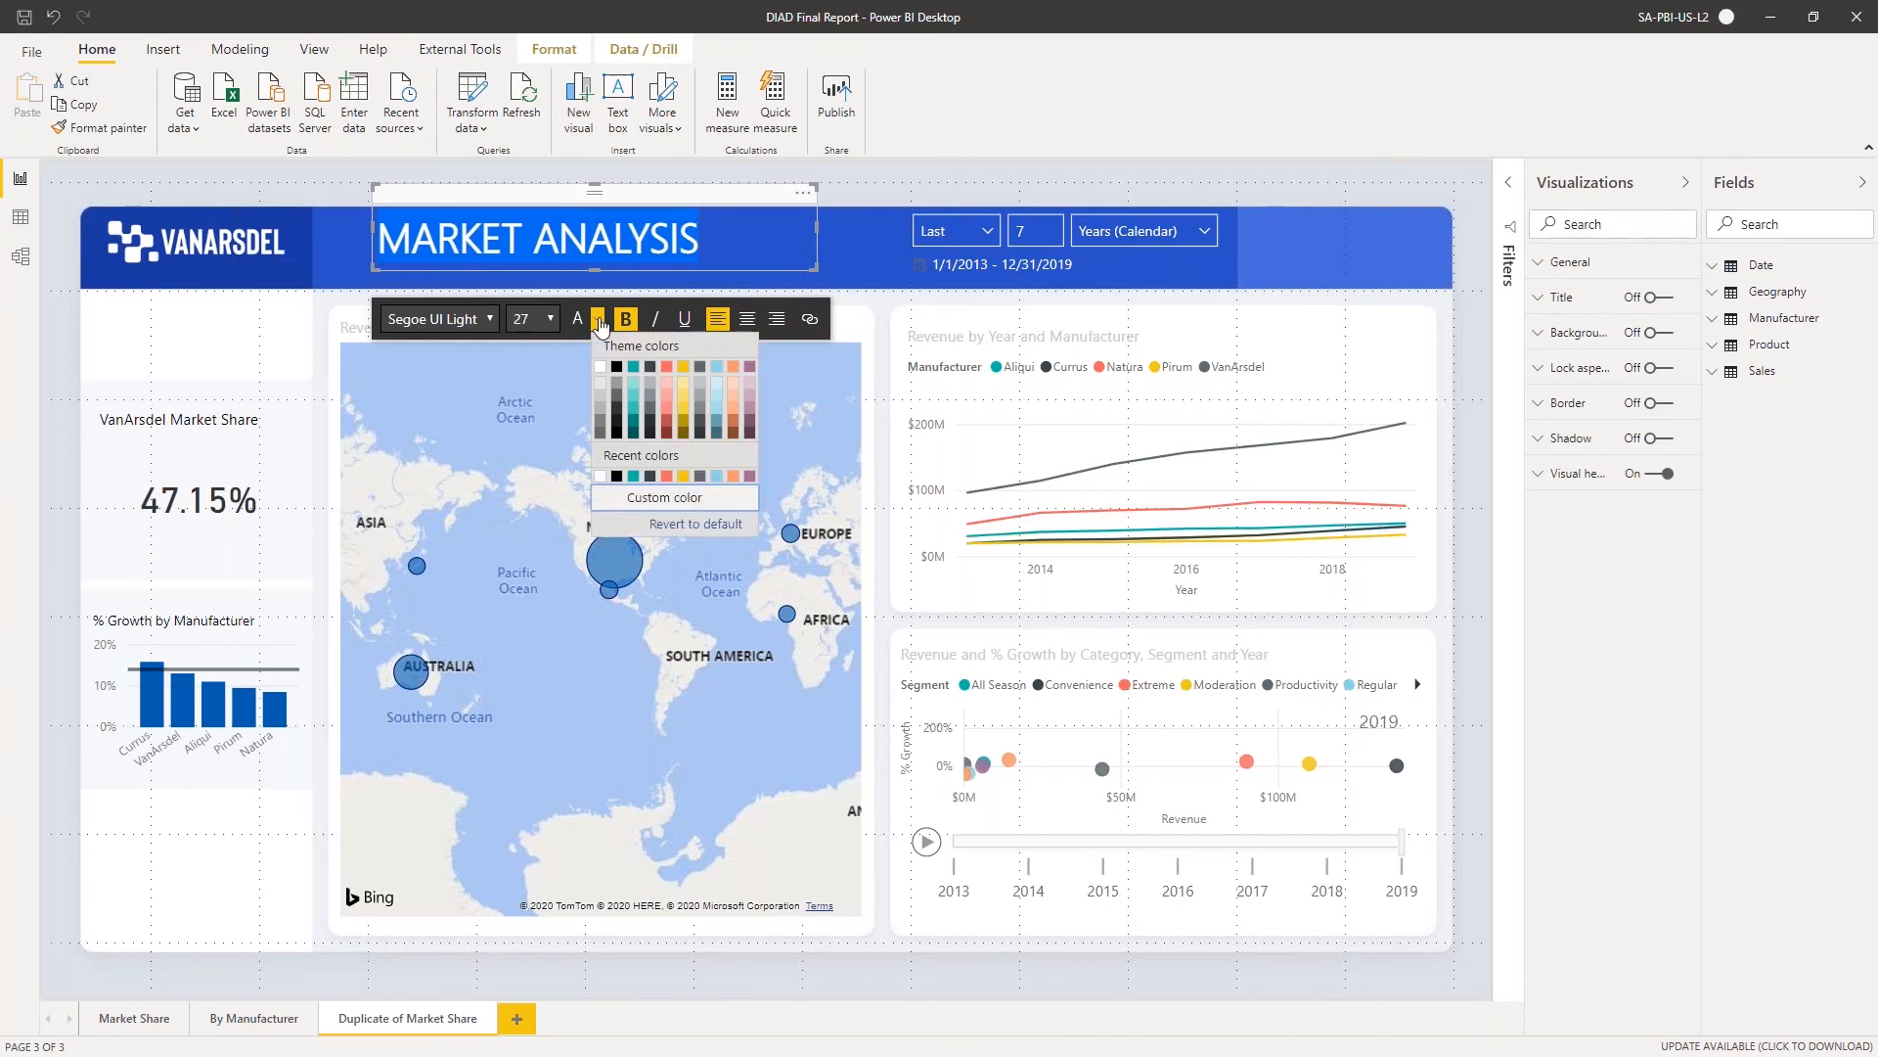
{"action": "left_click", "coordinate": [617, 385]}
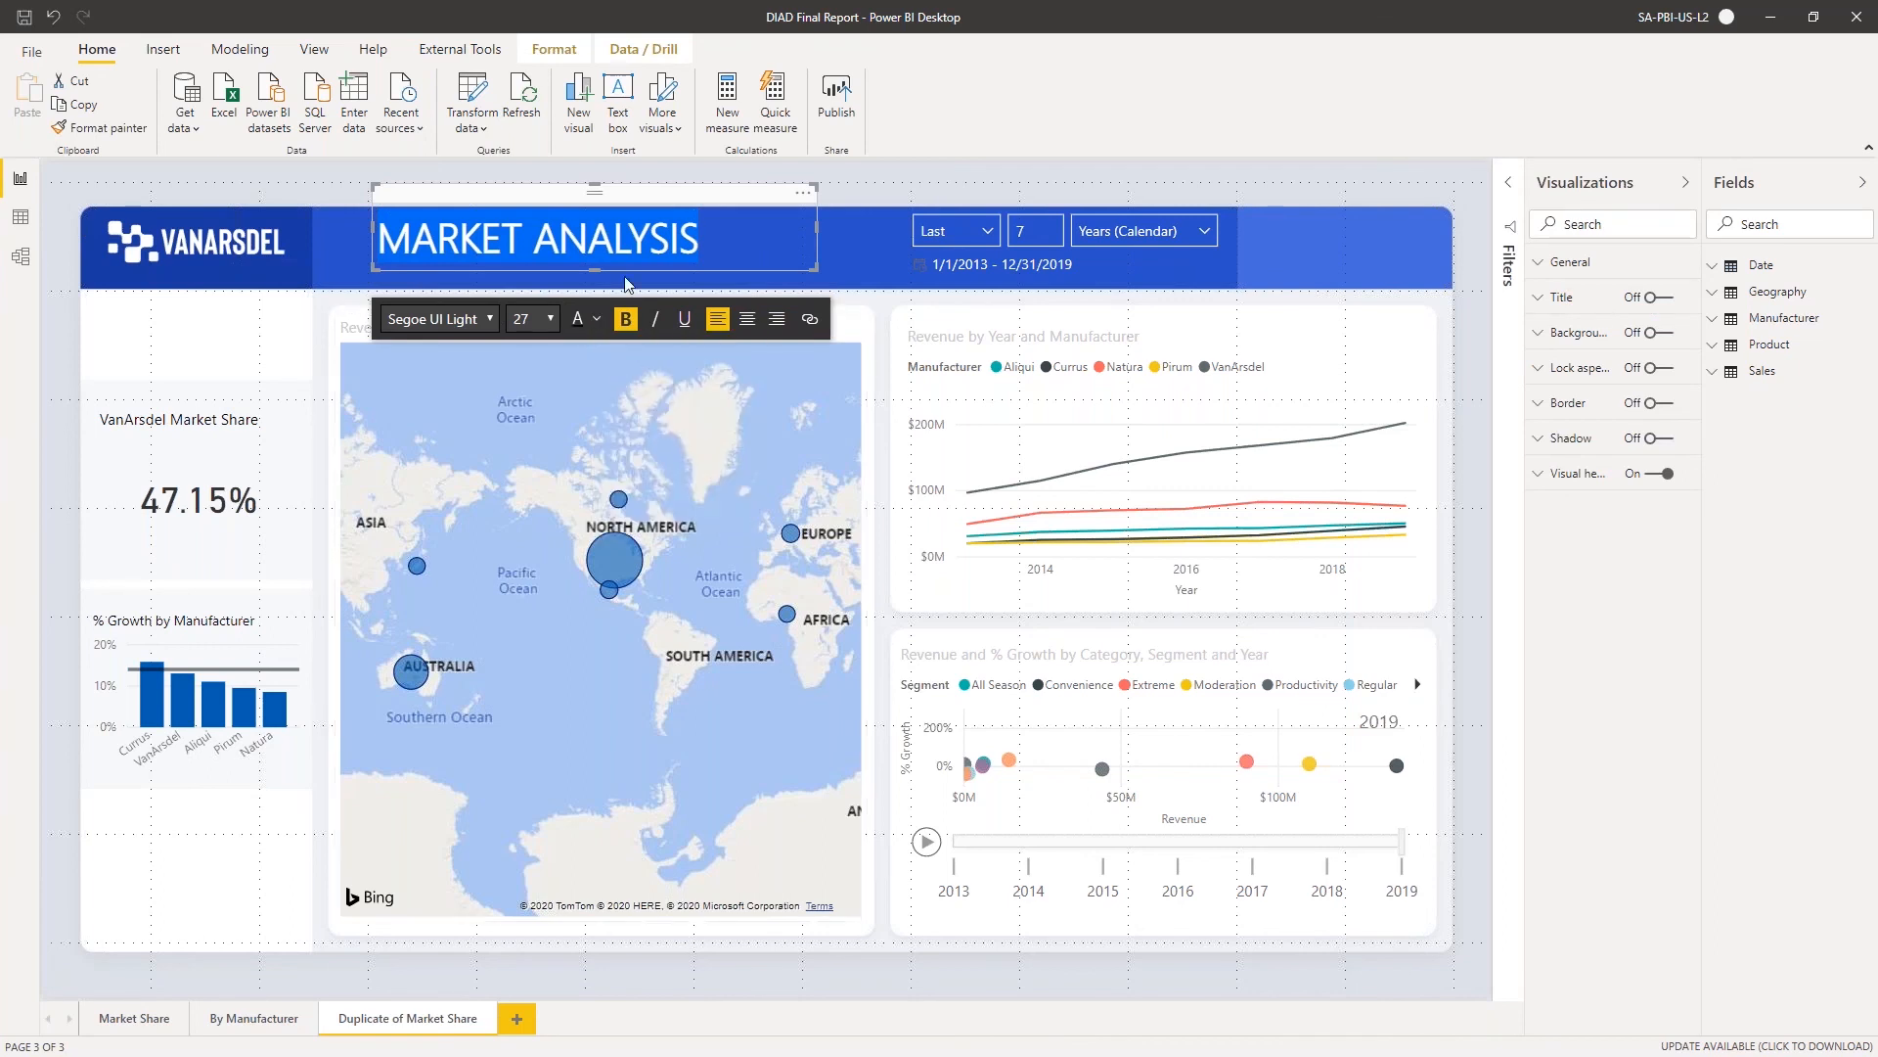
{"action": "left_click", "coordinate": [869, 232]}
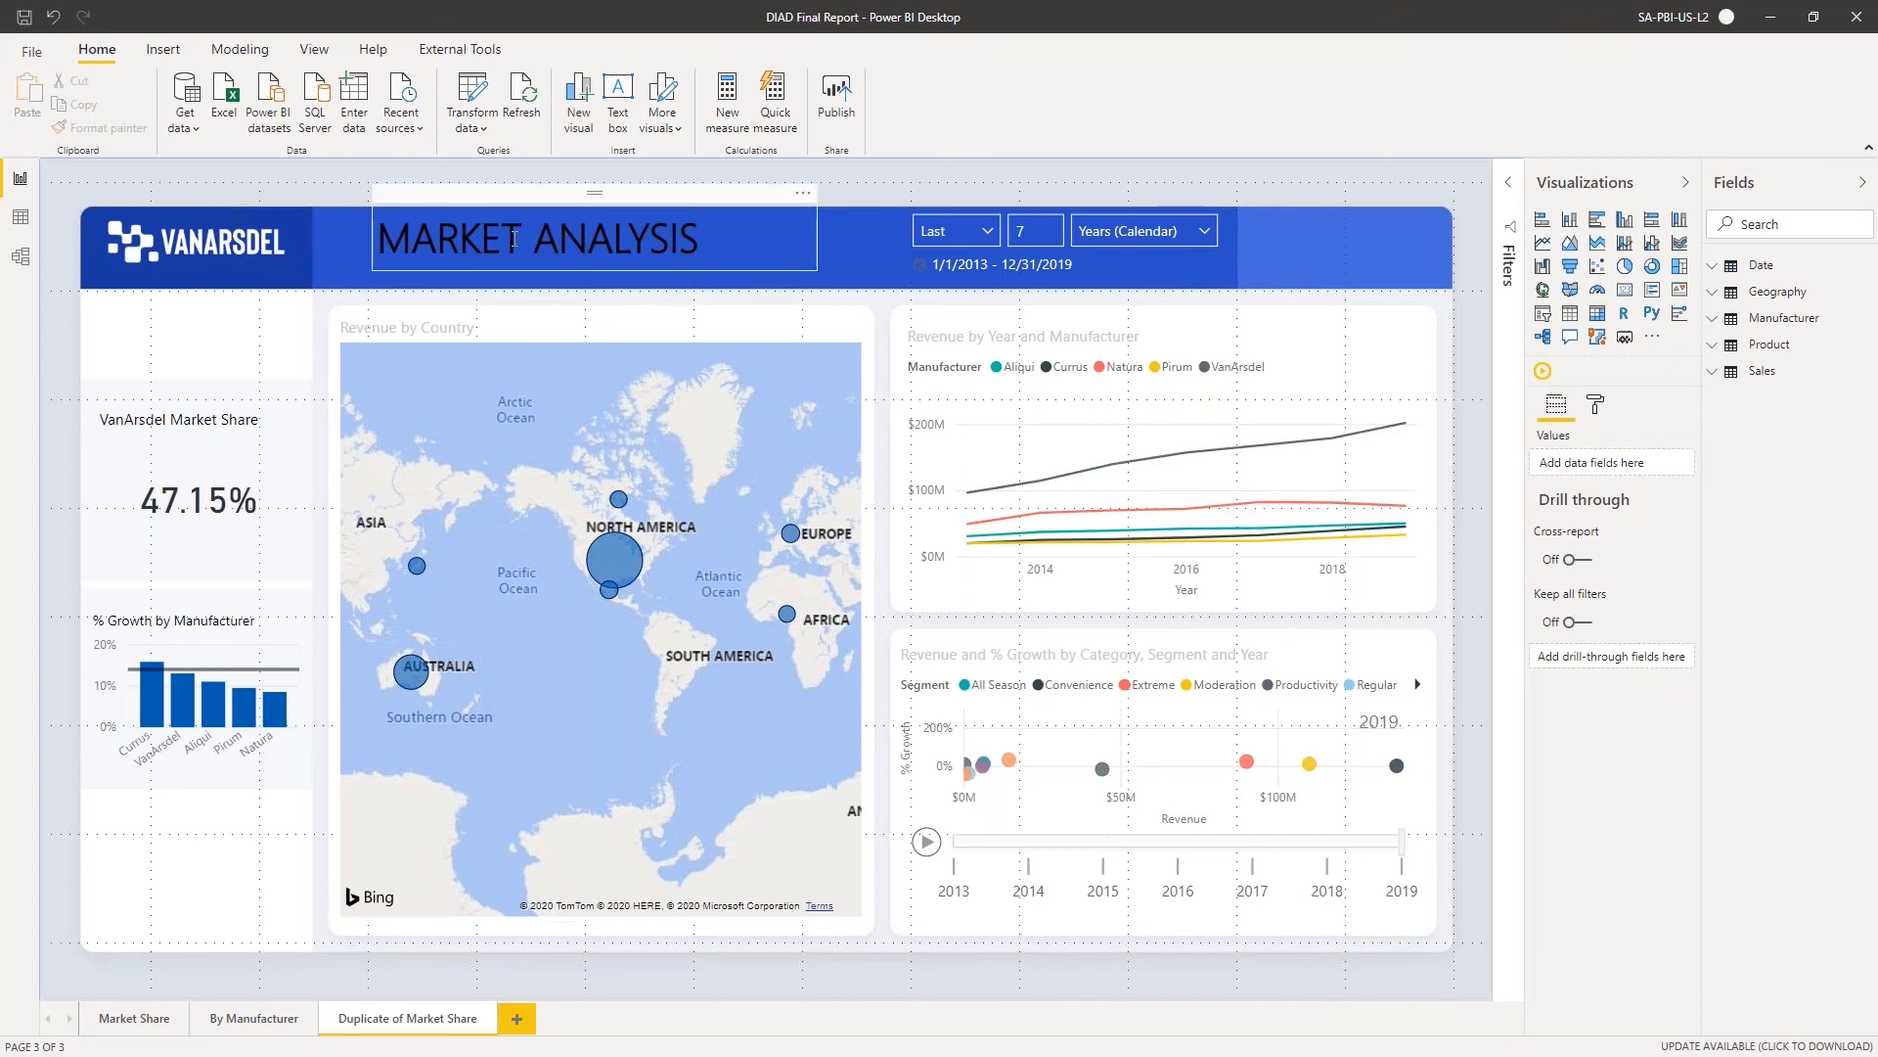
Switch the duplicated page to mobile layout and place the MARKET ANALYSIS text box across the top of the phone canvas, reducing its height
{"action": "left_click", "coordinate": [313, 54]}
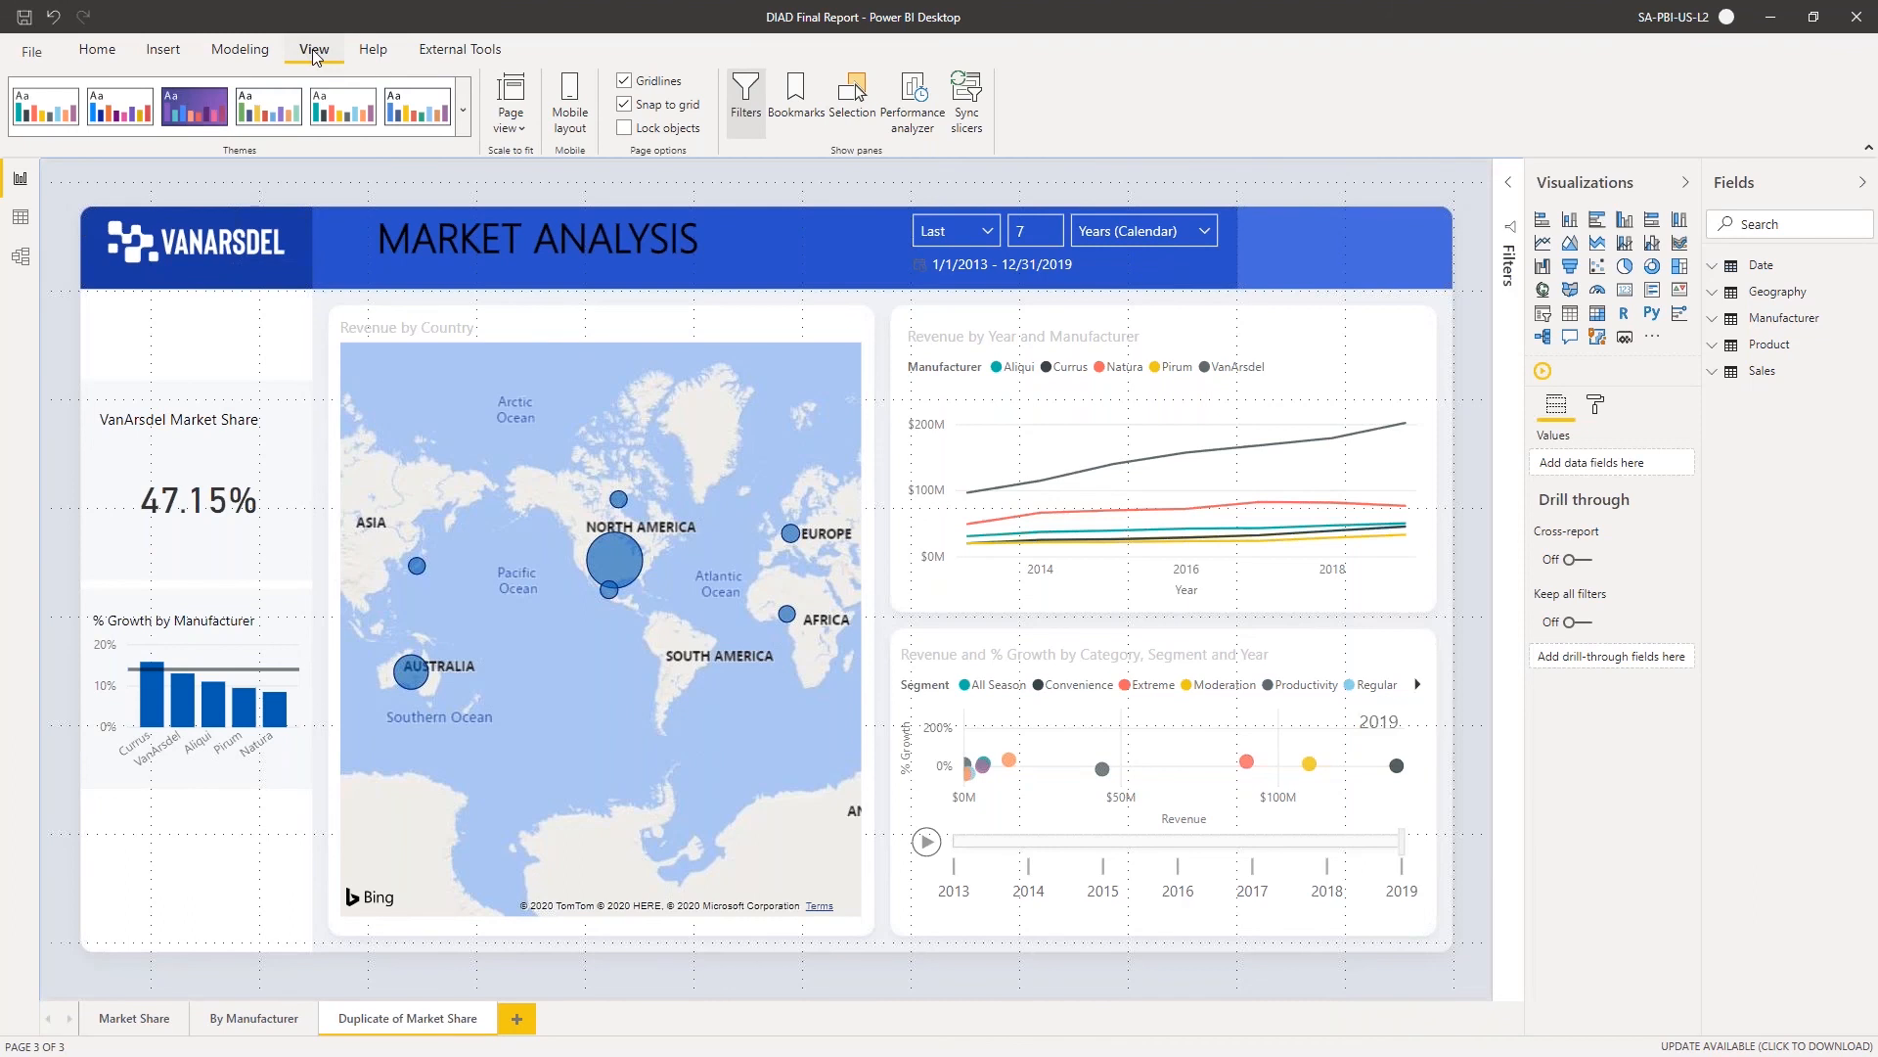
{"action": "left_click", "coordinate": [574, 120]}
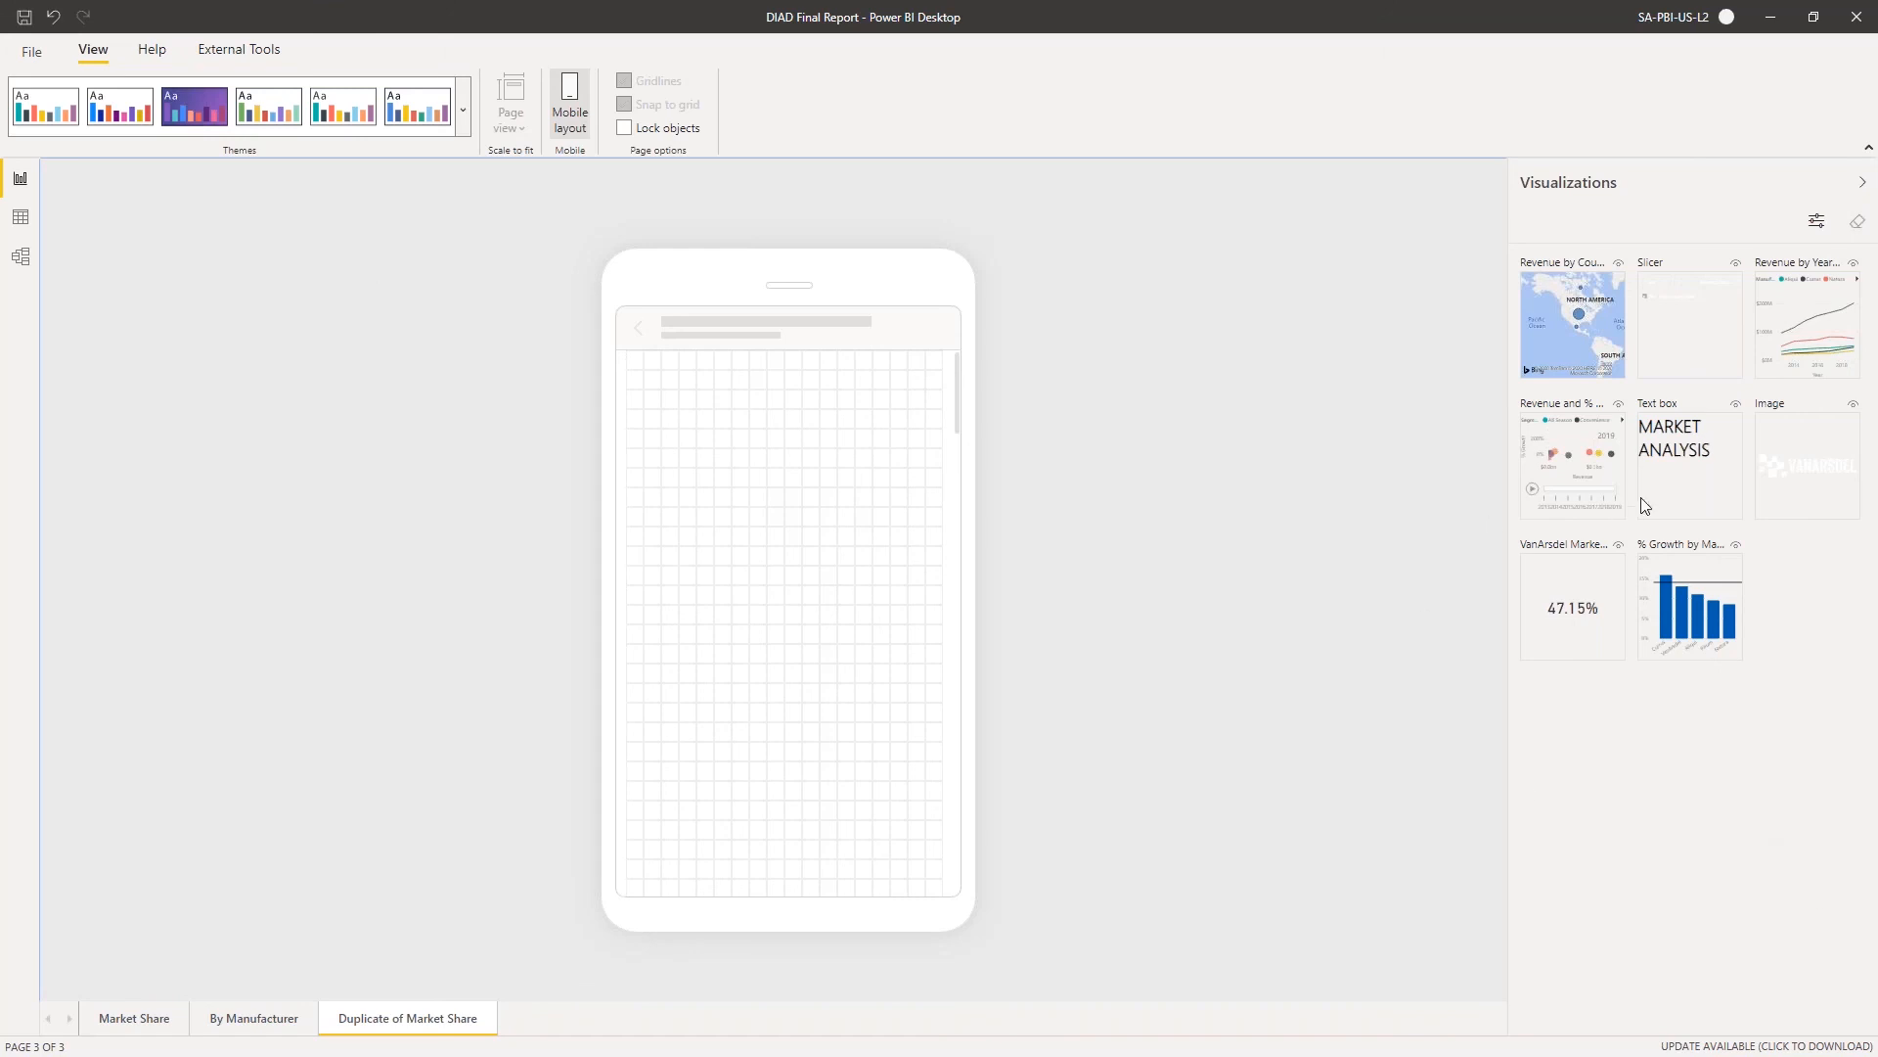
{"action": "left_click_drag", "start_coordinate": [1708, 453], "coordinate": [982, 413]}
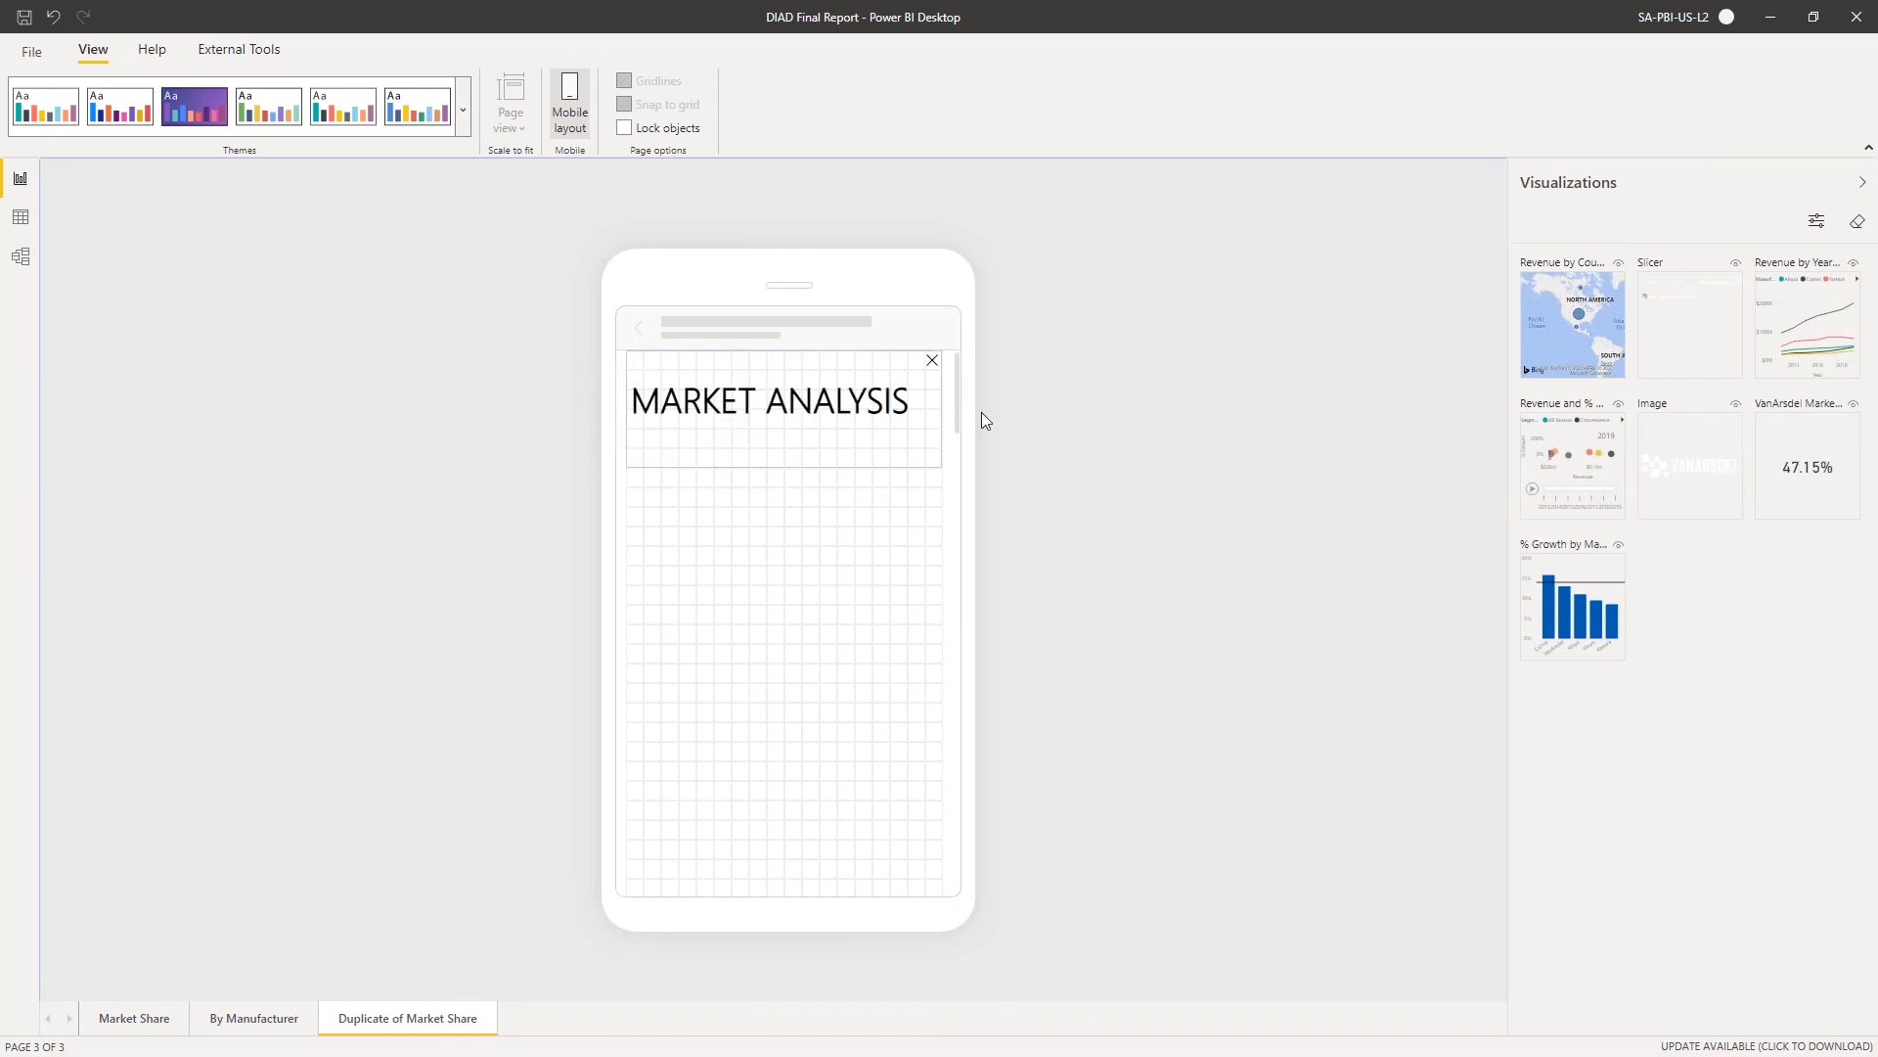
{"action": "mouse_move", "coordinate": [784, 458]}
{"action": "left_mouse_down"}
{"action": "mouse_move", "coordinate": [776, 407]}
{"action": "mouse_move", "coordinate": [774, 446]}
{"action": "left_mouse_up"}
{"action": "left_click", "coordinate": [777, 484]}
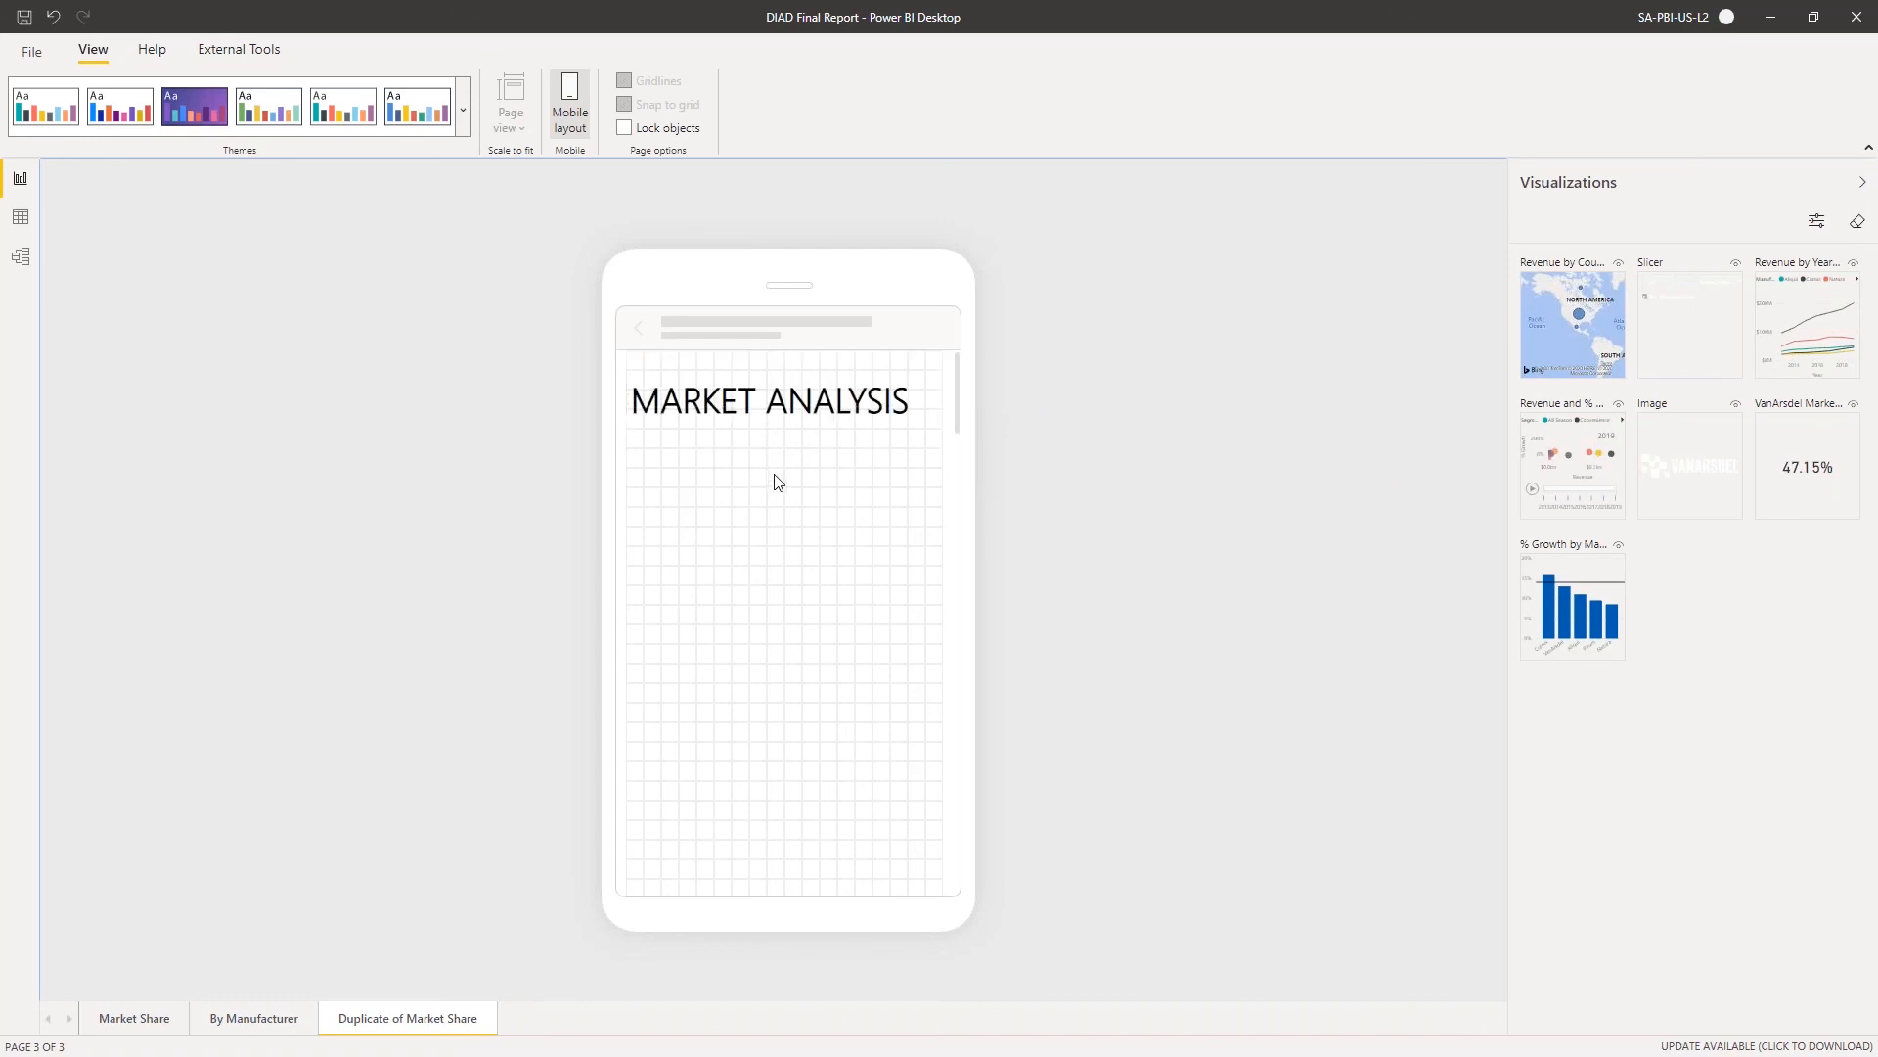
{"action": "scroll", "coordinate": [803, 473], "scroll_direction": "down", "scroll_amount": 2}
{"action": "scroll", "coordinate": [802, 472], "scroll_direction": "up", "scroll_amount": 2}
Place the VanArsdel Market Share card under the title with the % Growth by Manufacturer chart beside it, enlarging the chart to the canvas edge
{"action": "left_click_drag", "start_coordinate": [1781, 444], "coordinate": [785, 490]}
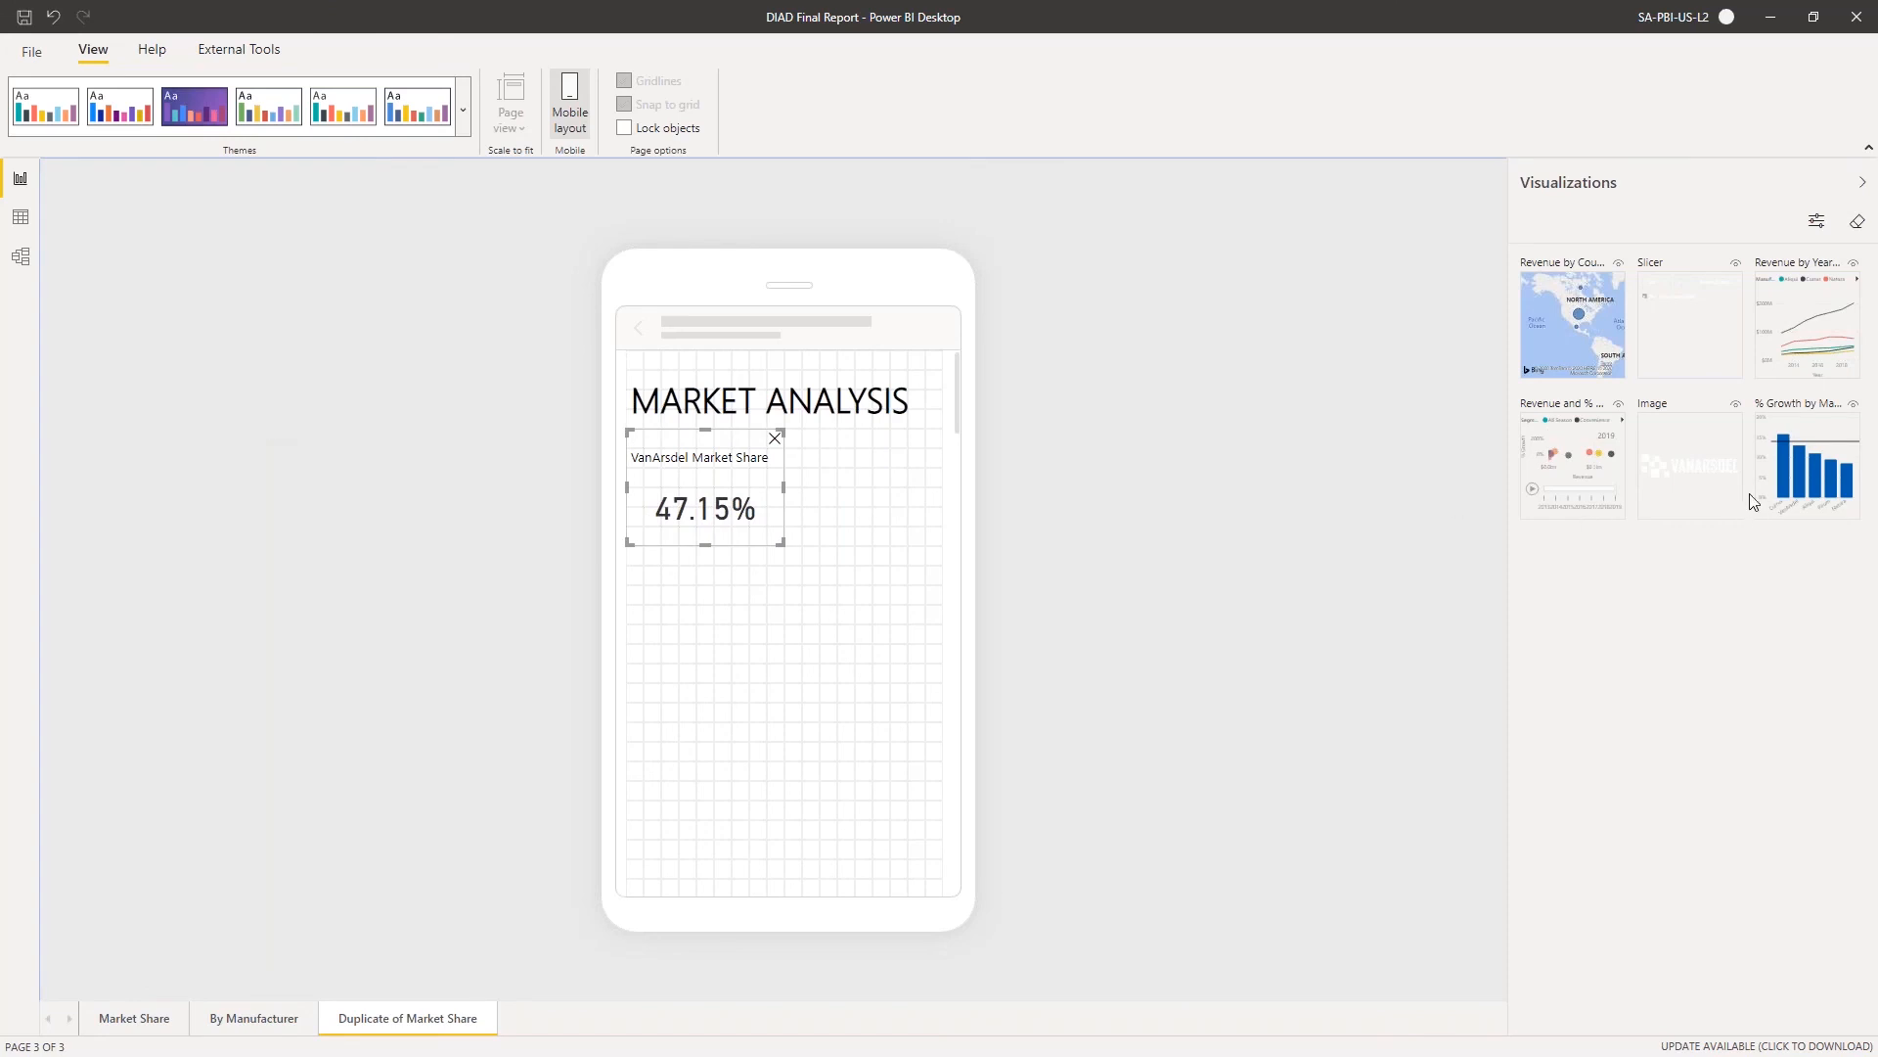
{"action": "left_click_drag", "start_coordinate": [1828, 463], "coordinate": [833, 474]}
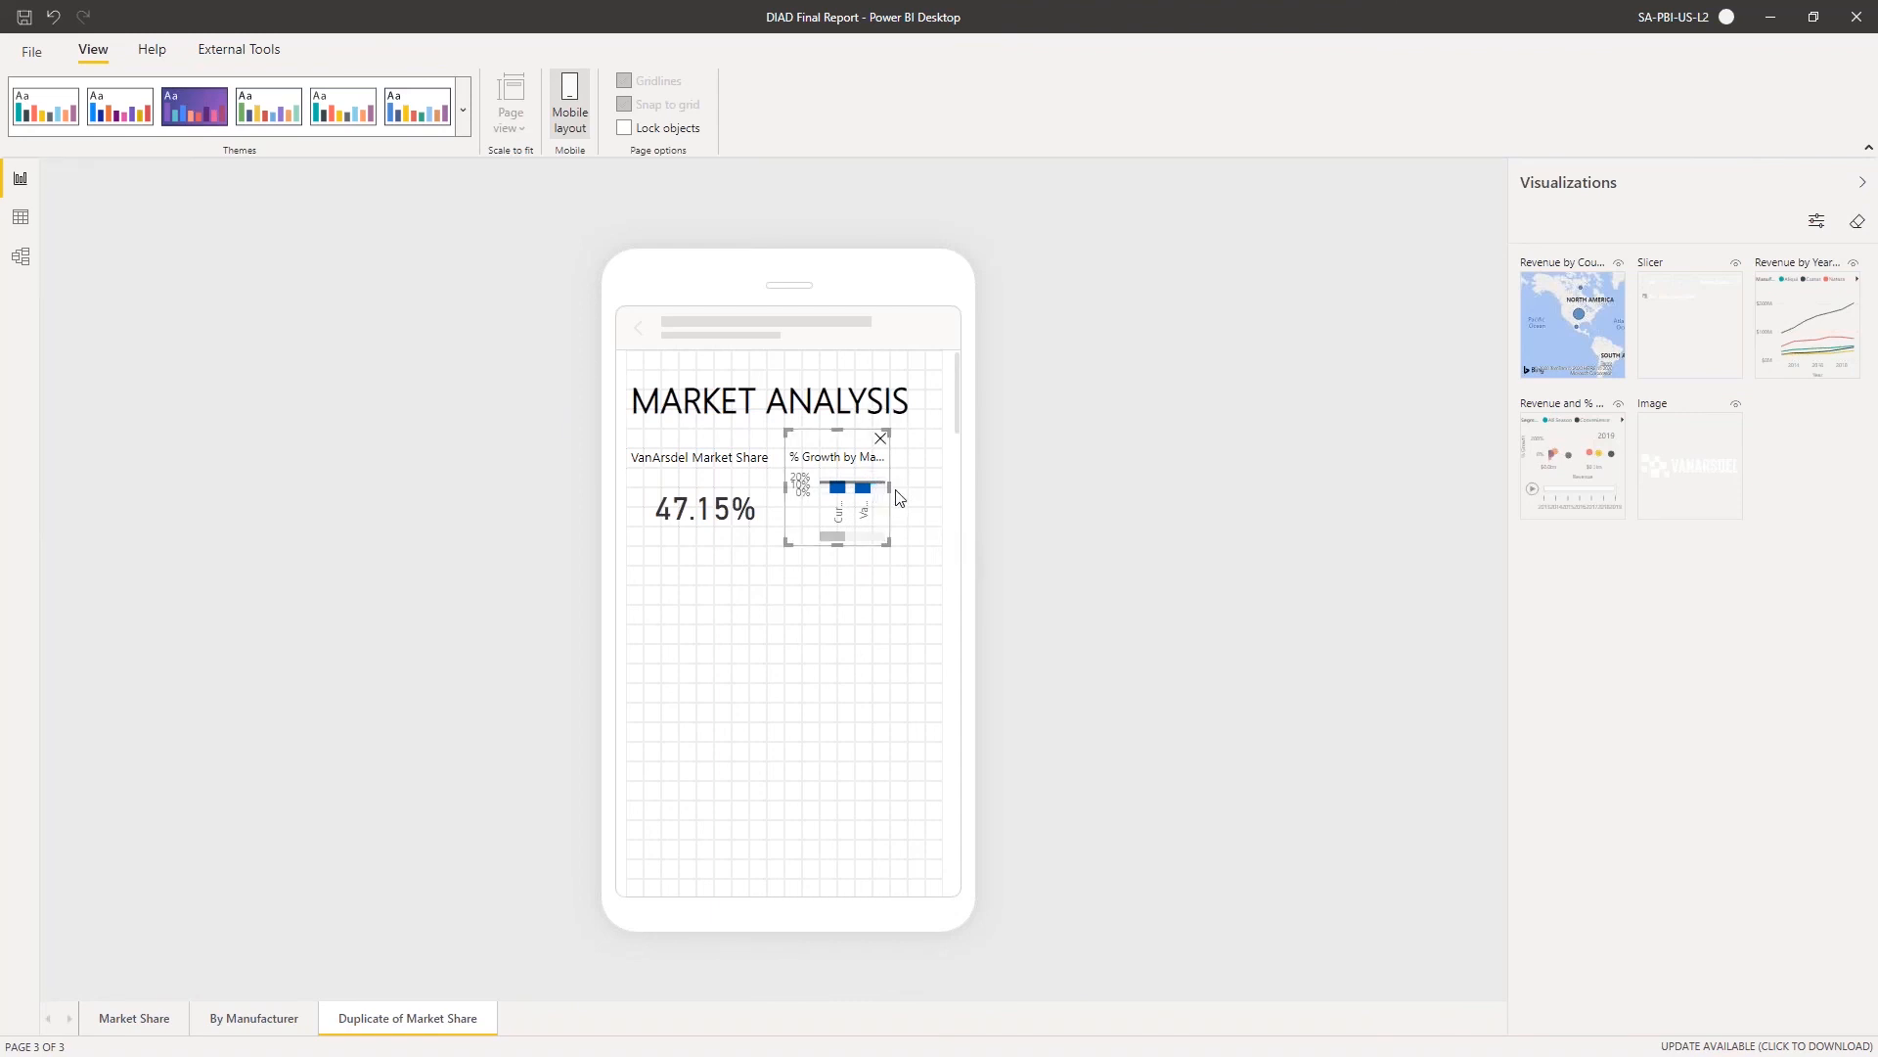
{"action": "left_click_drag", "start_coordinate": [889, 486], "coordinate": [944, 485]}
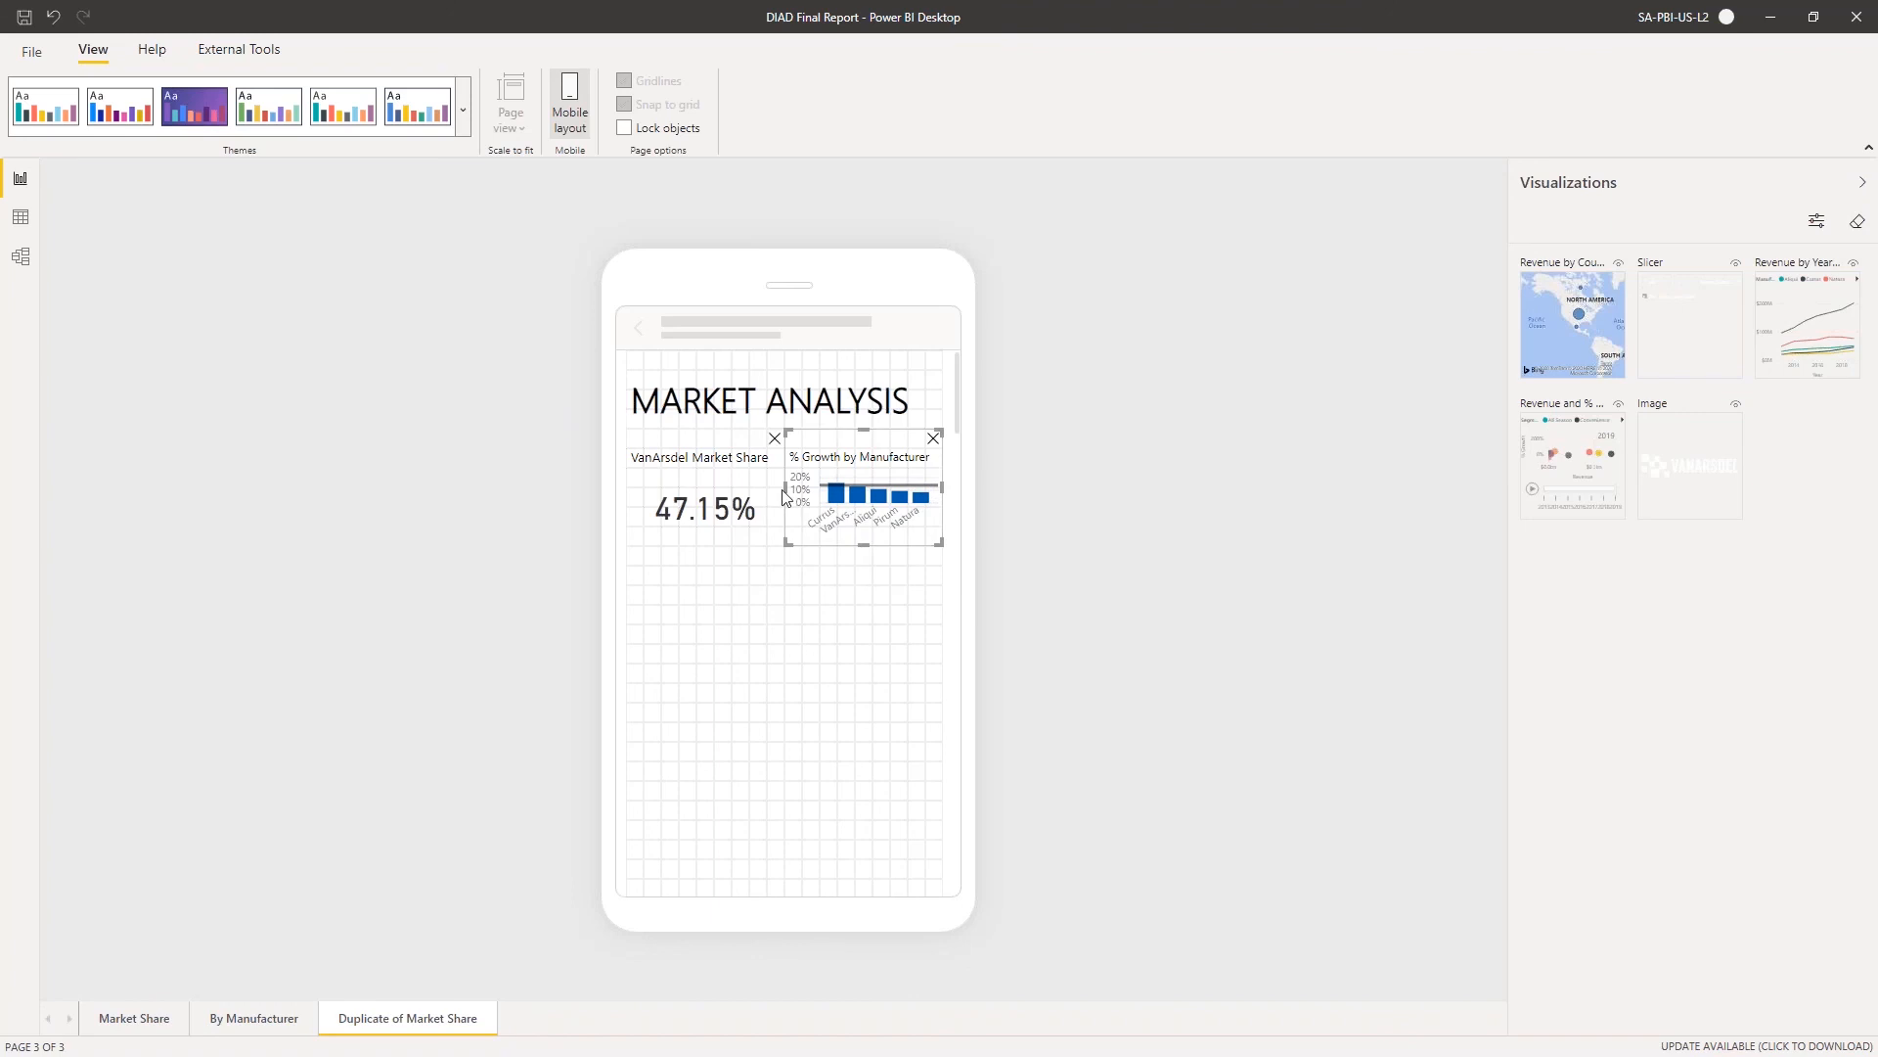
{"action": "left_click_drag", "start_coordinate": [786, 486], "coordinate": [781, 494]}
{"action": "left_click_drag", "start_coordinate": [862, 544], "coordinate": [847, 600]}
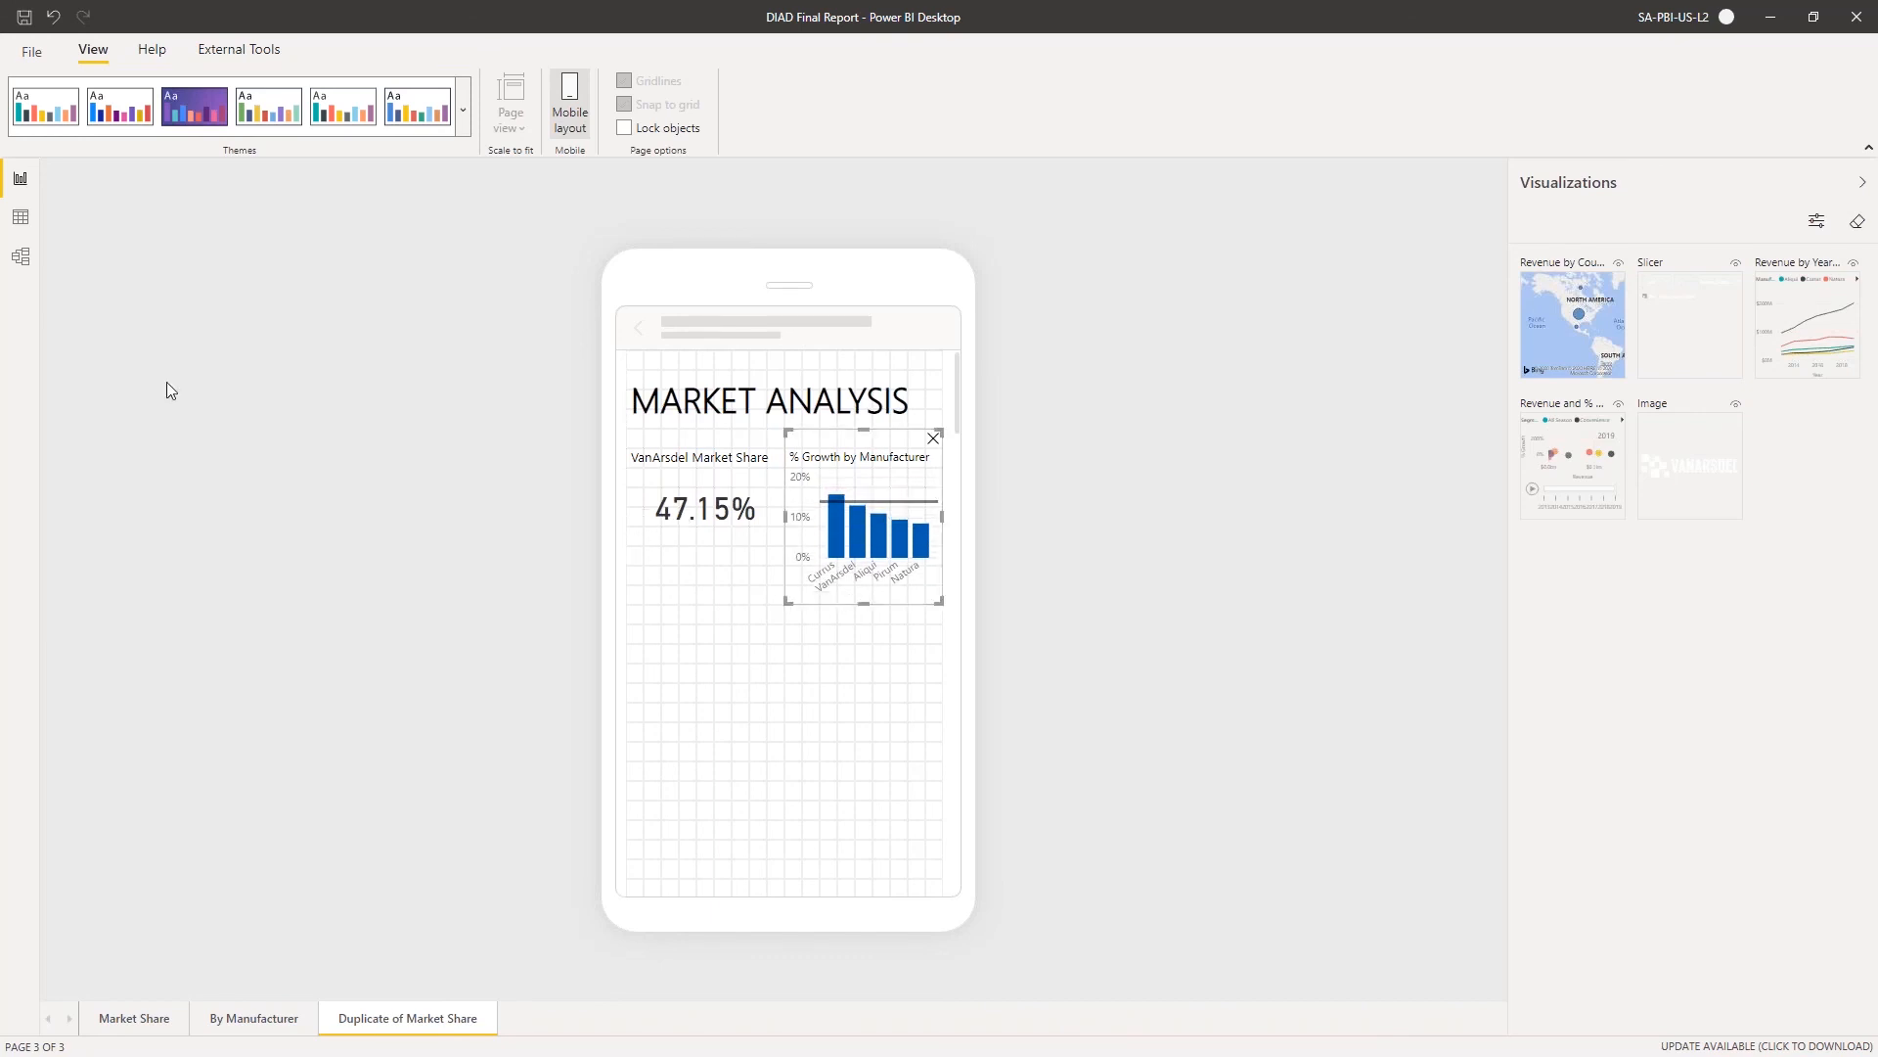
Increase the height of the VanArsdel Market Share card to match the growth chart beside it
{"action": "left_click", "coordinate": [690, 536]}
{"action": "left_click_drag", "start_coordinate": [783, 544], "coordinate": [783, 587]}
{"action": "left_click", "coordinate": [753, 669]}
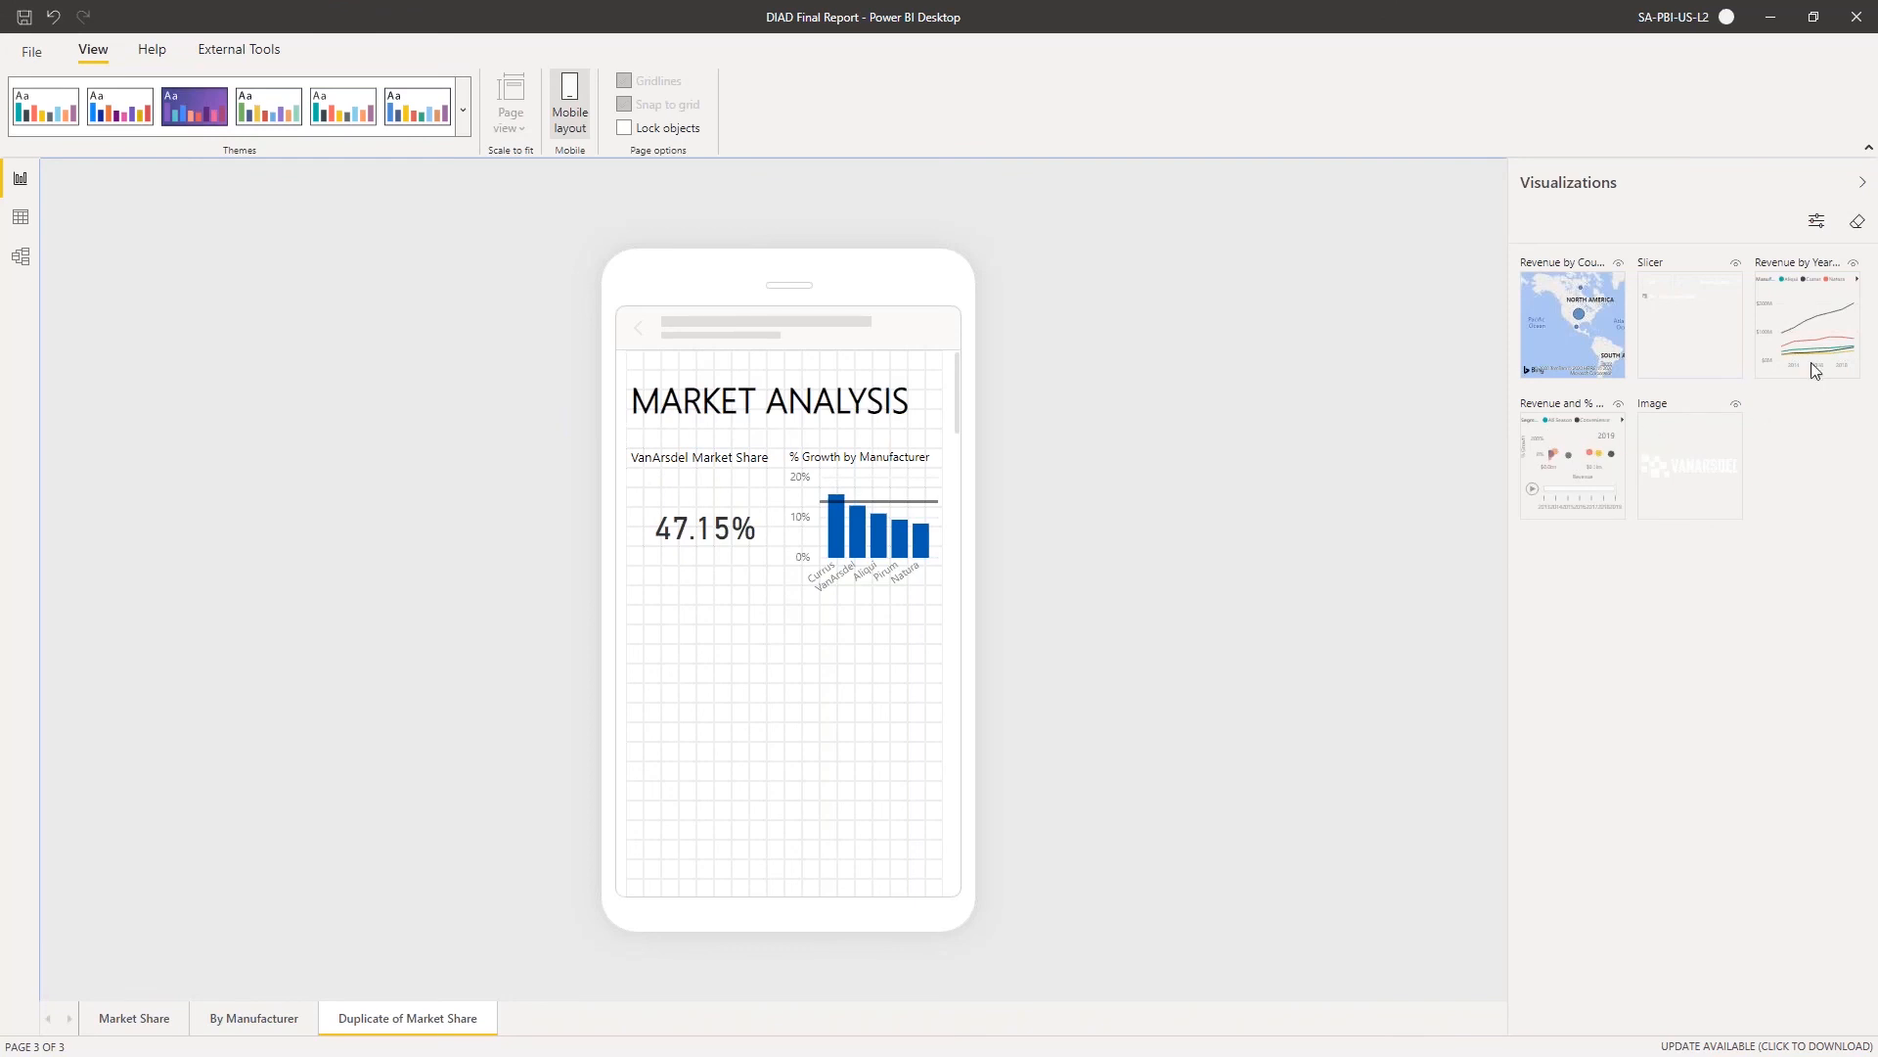
Place the Revenue by Year and Manufacturer line chart below the card, stretched to full canvas width and made taller
{"action": "left_click_drag", "start_coordinate": [1822, 318], "coordinate": [678, 614]}
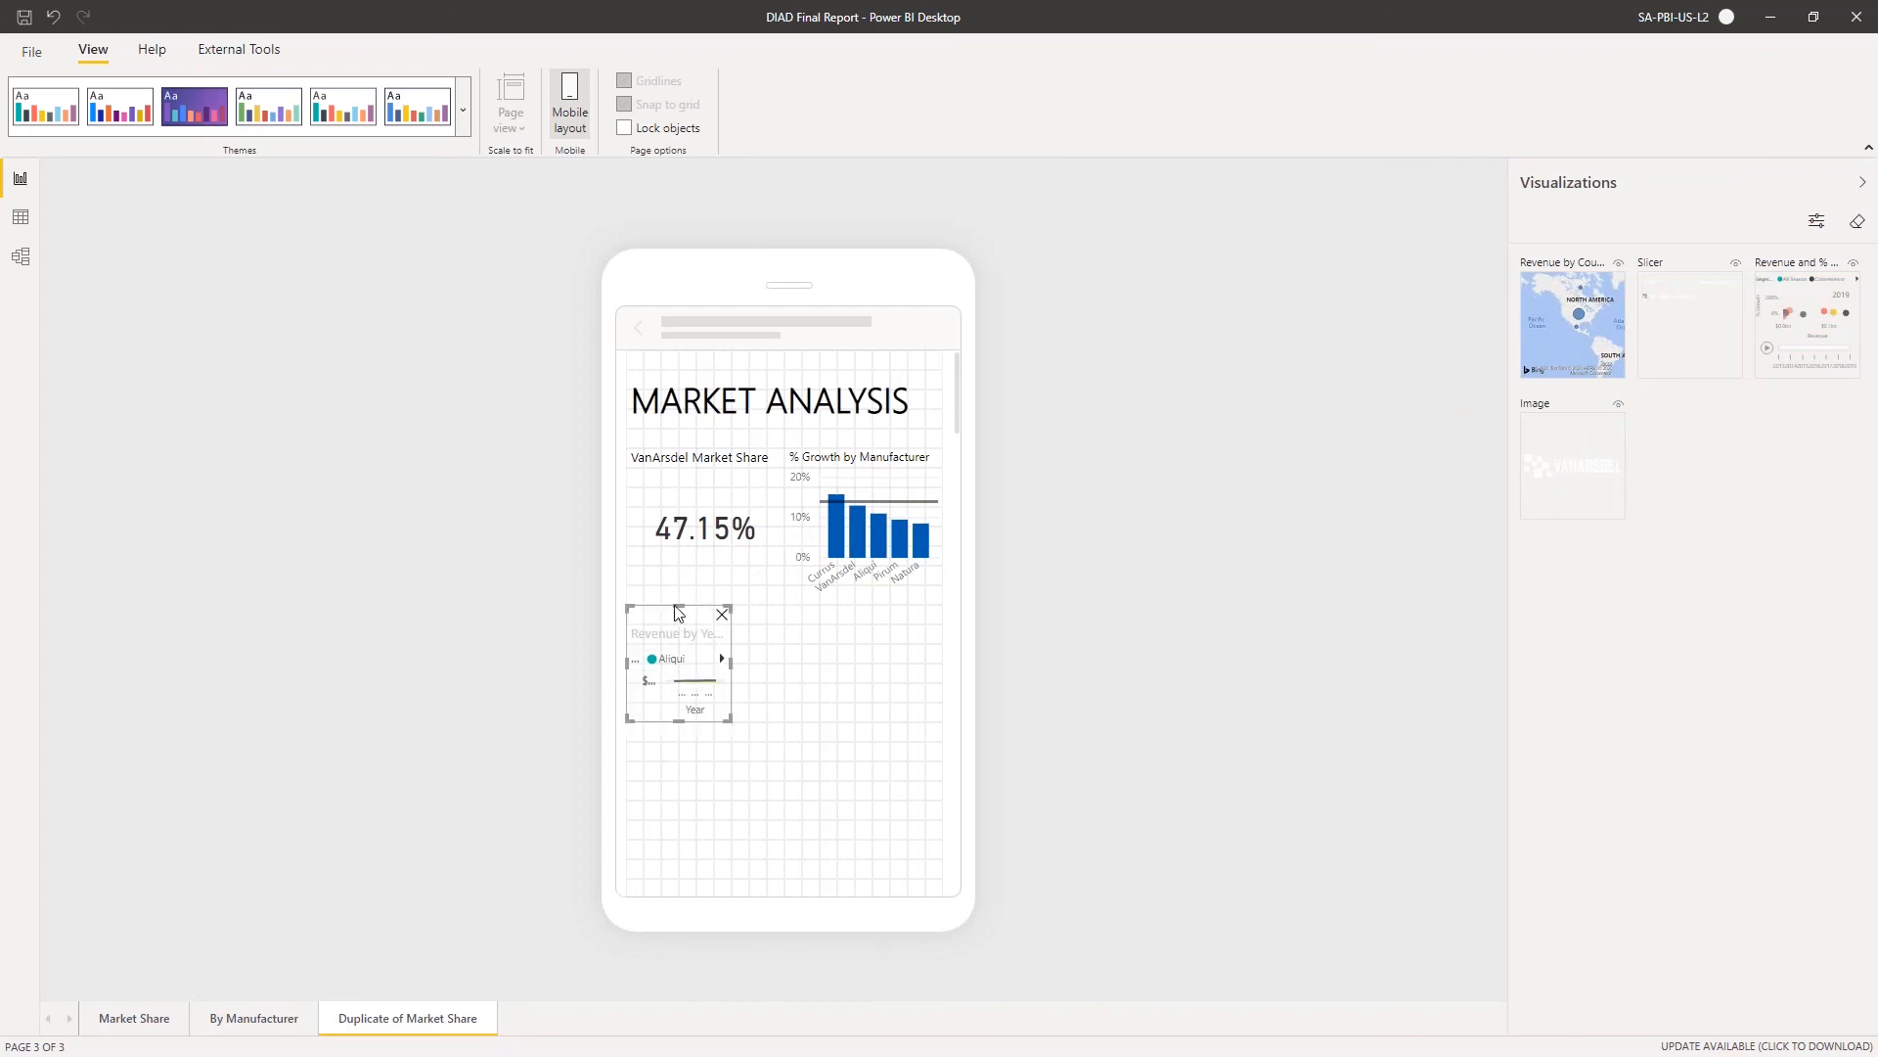
{"action": "left_click", "coordinate": [716, 521]}
{"action": "left_click", "coordinate": [674, 661]}
{"action": "left_click_drag", "start_coordinate": [731, 664], "coordinate": [965, 671]}
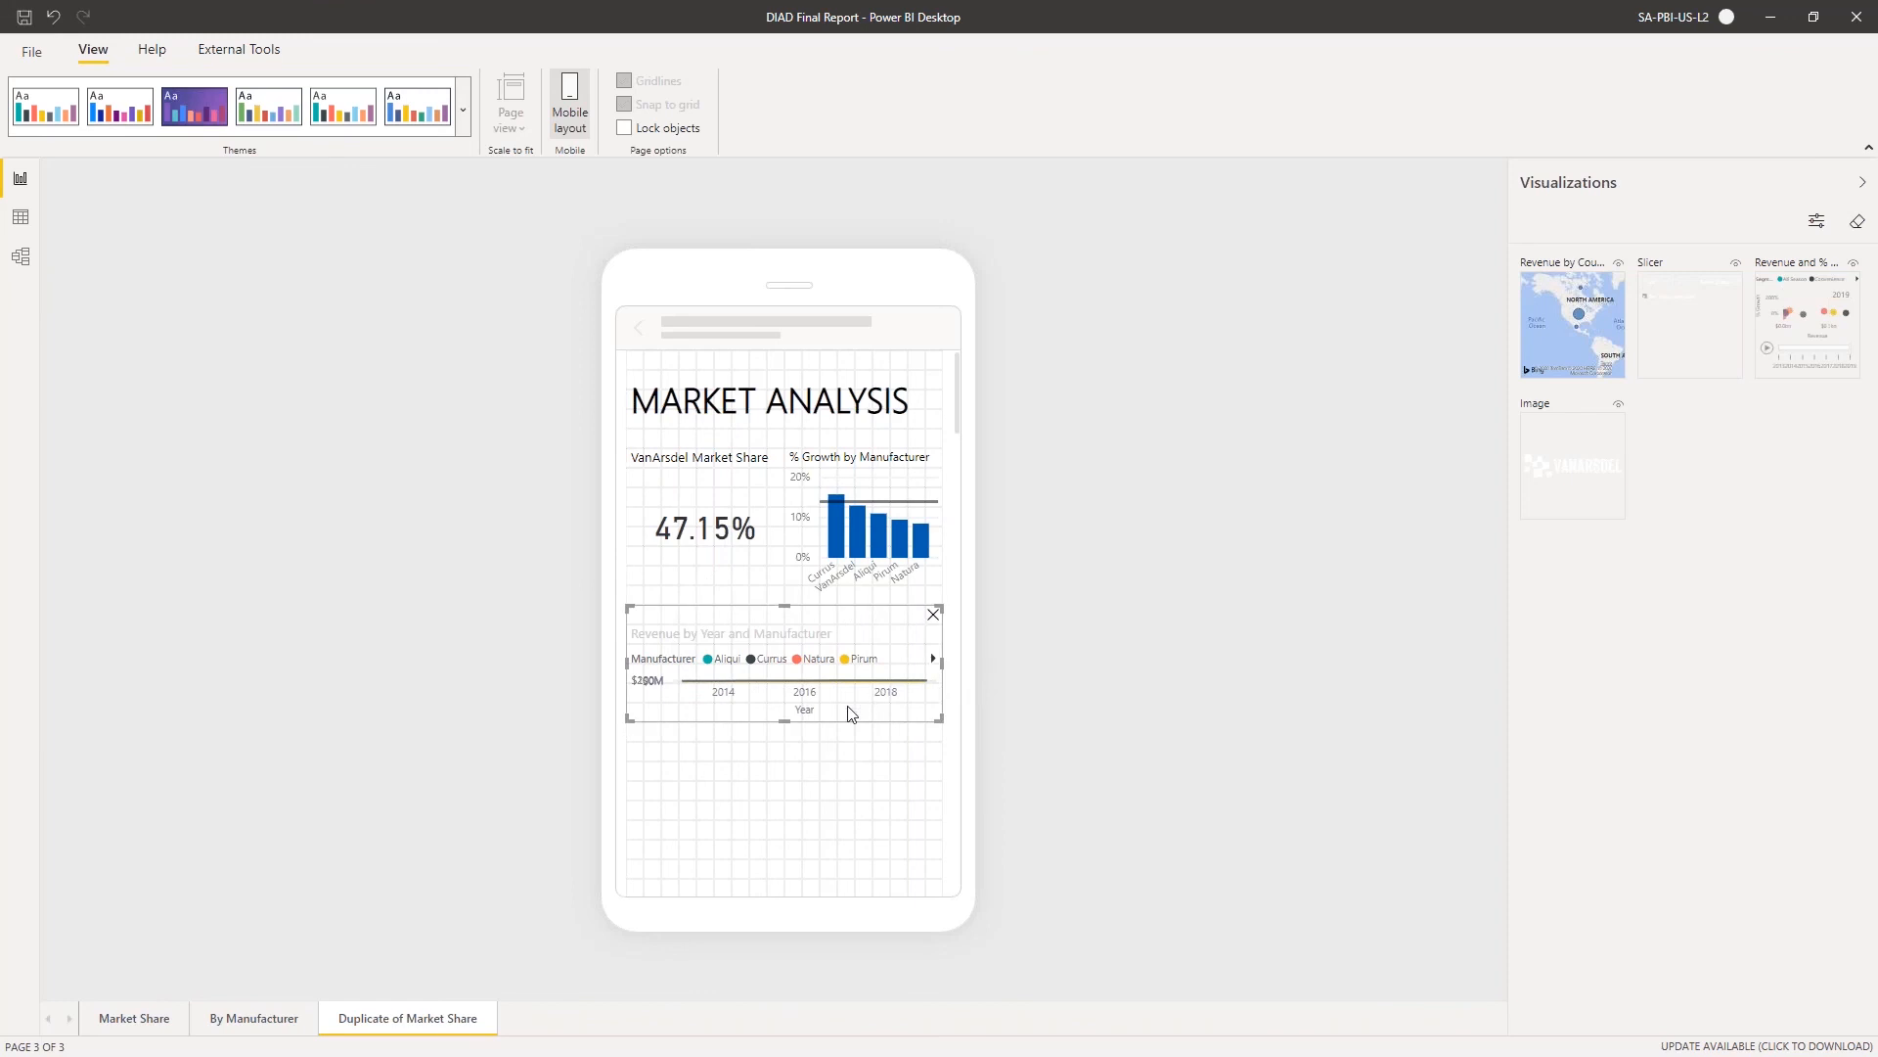
{"action": "left_click_drag", "start_coordinate": [785, 721], "coordinate": [764, 801]}
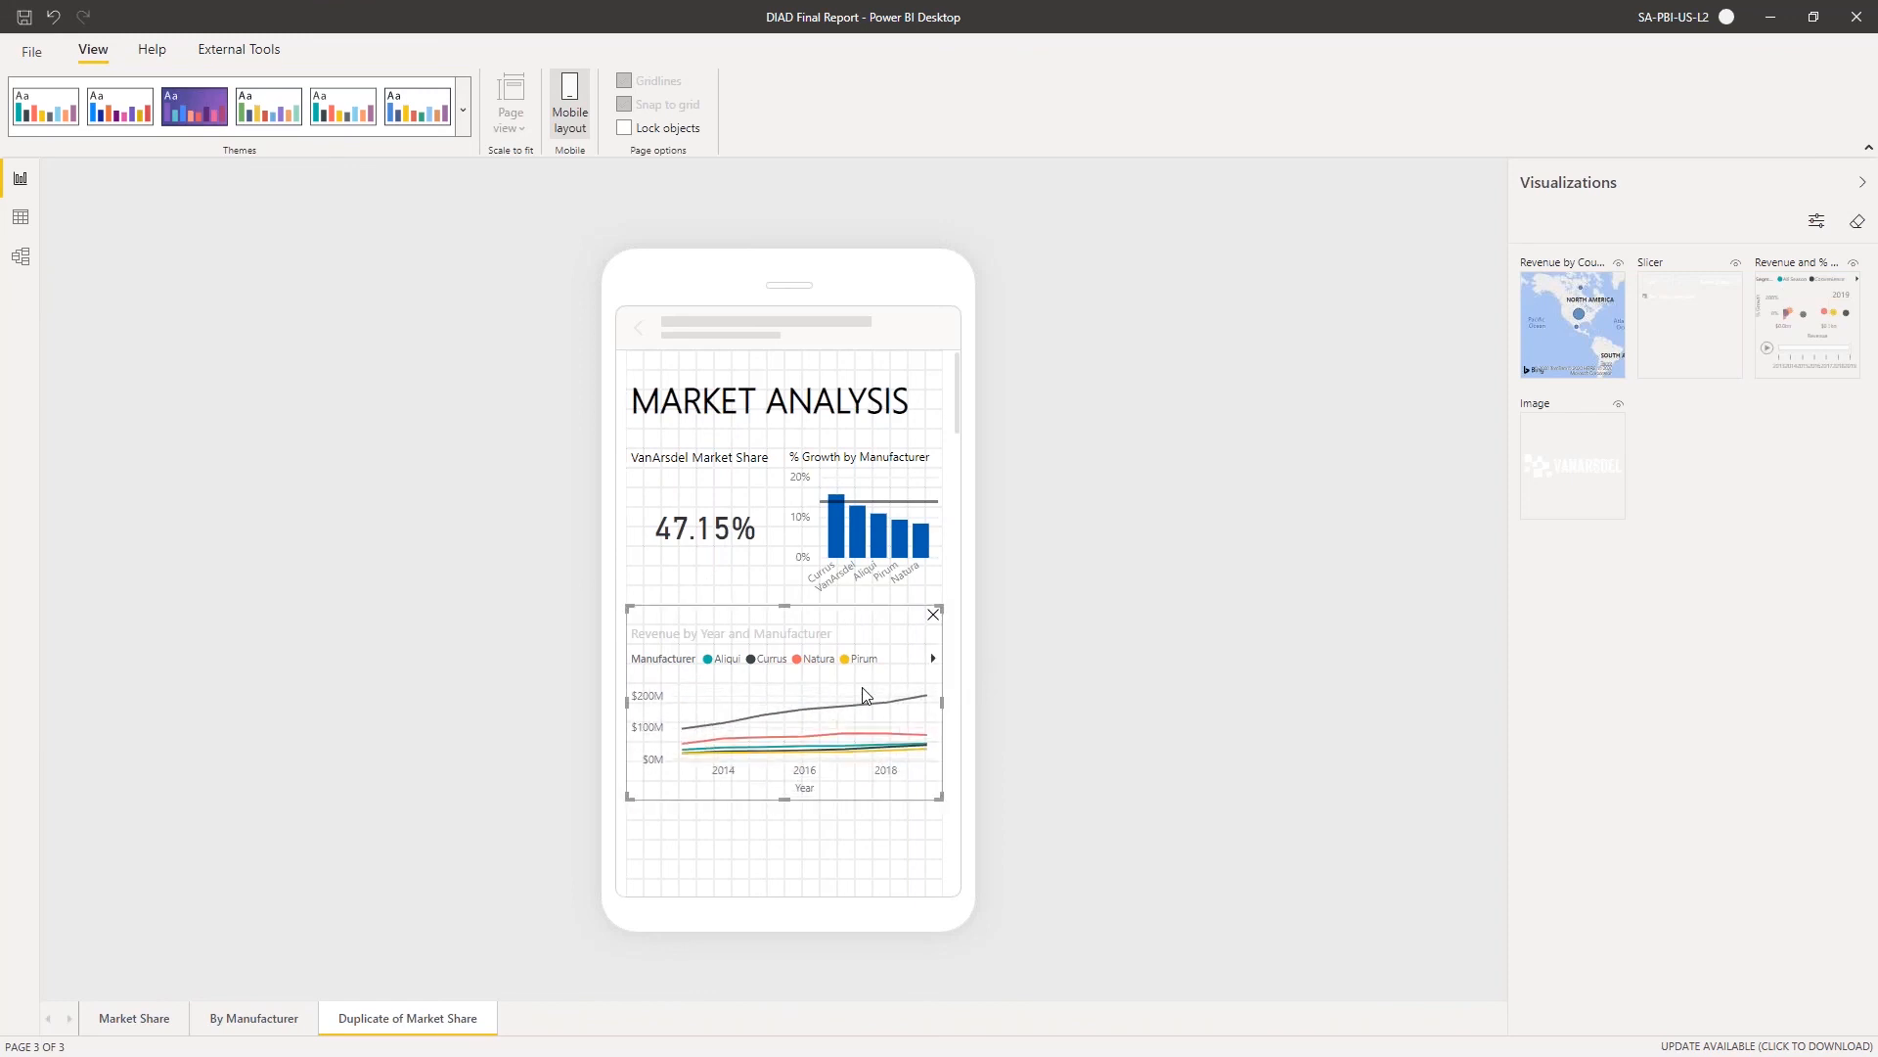
Place the Revenue by Country map below the line chart, enlarge it to full canvas width, and review the finished mobile layout
{"action": "scroll", "coordinate": [861, 685], "scroll_direction": "down", "scroll_amount": 1}
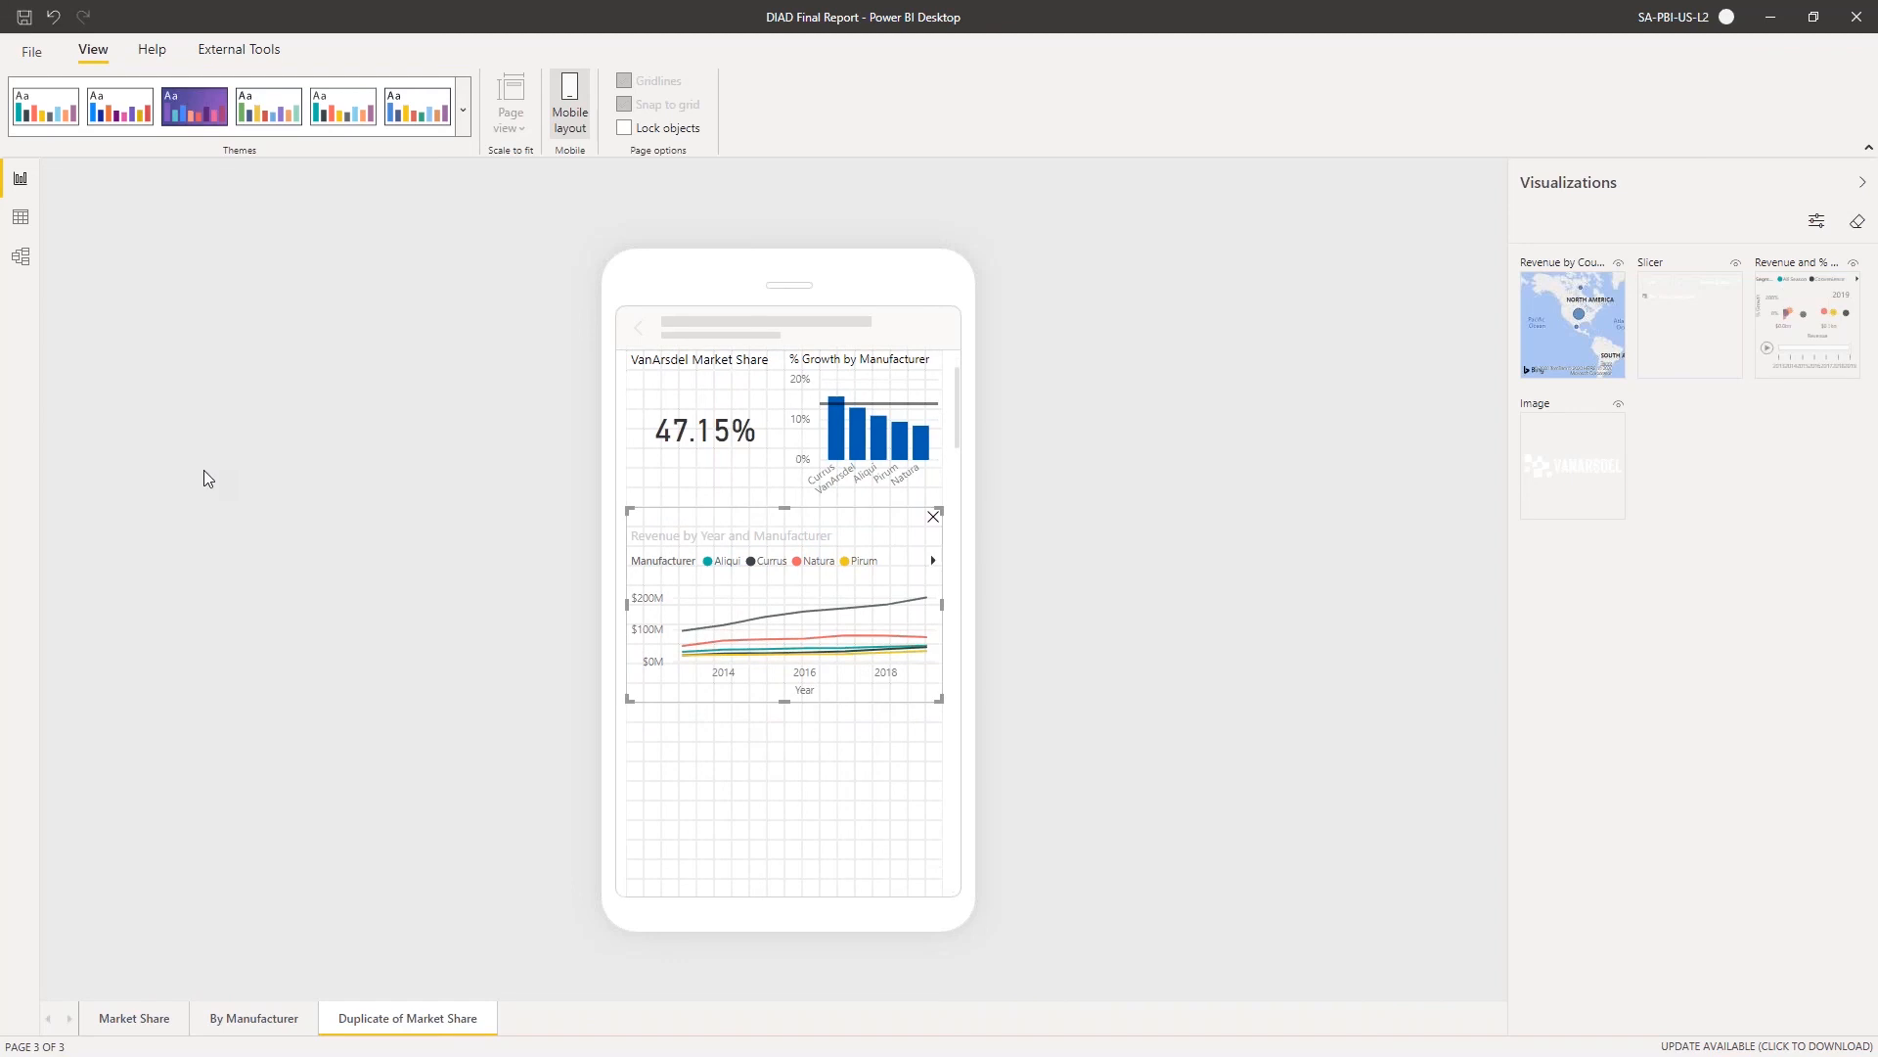
{"action": "left_click_drag", "start_coordinate": [1554, 364], "coordinate": [685, 788]}
{"action": "scroll", "coordinate": [722, 846], "scroll_direction": "down", "scroll_amount": 3}
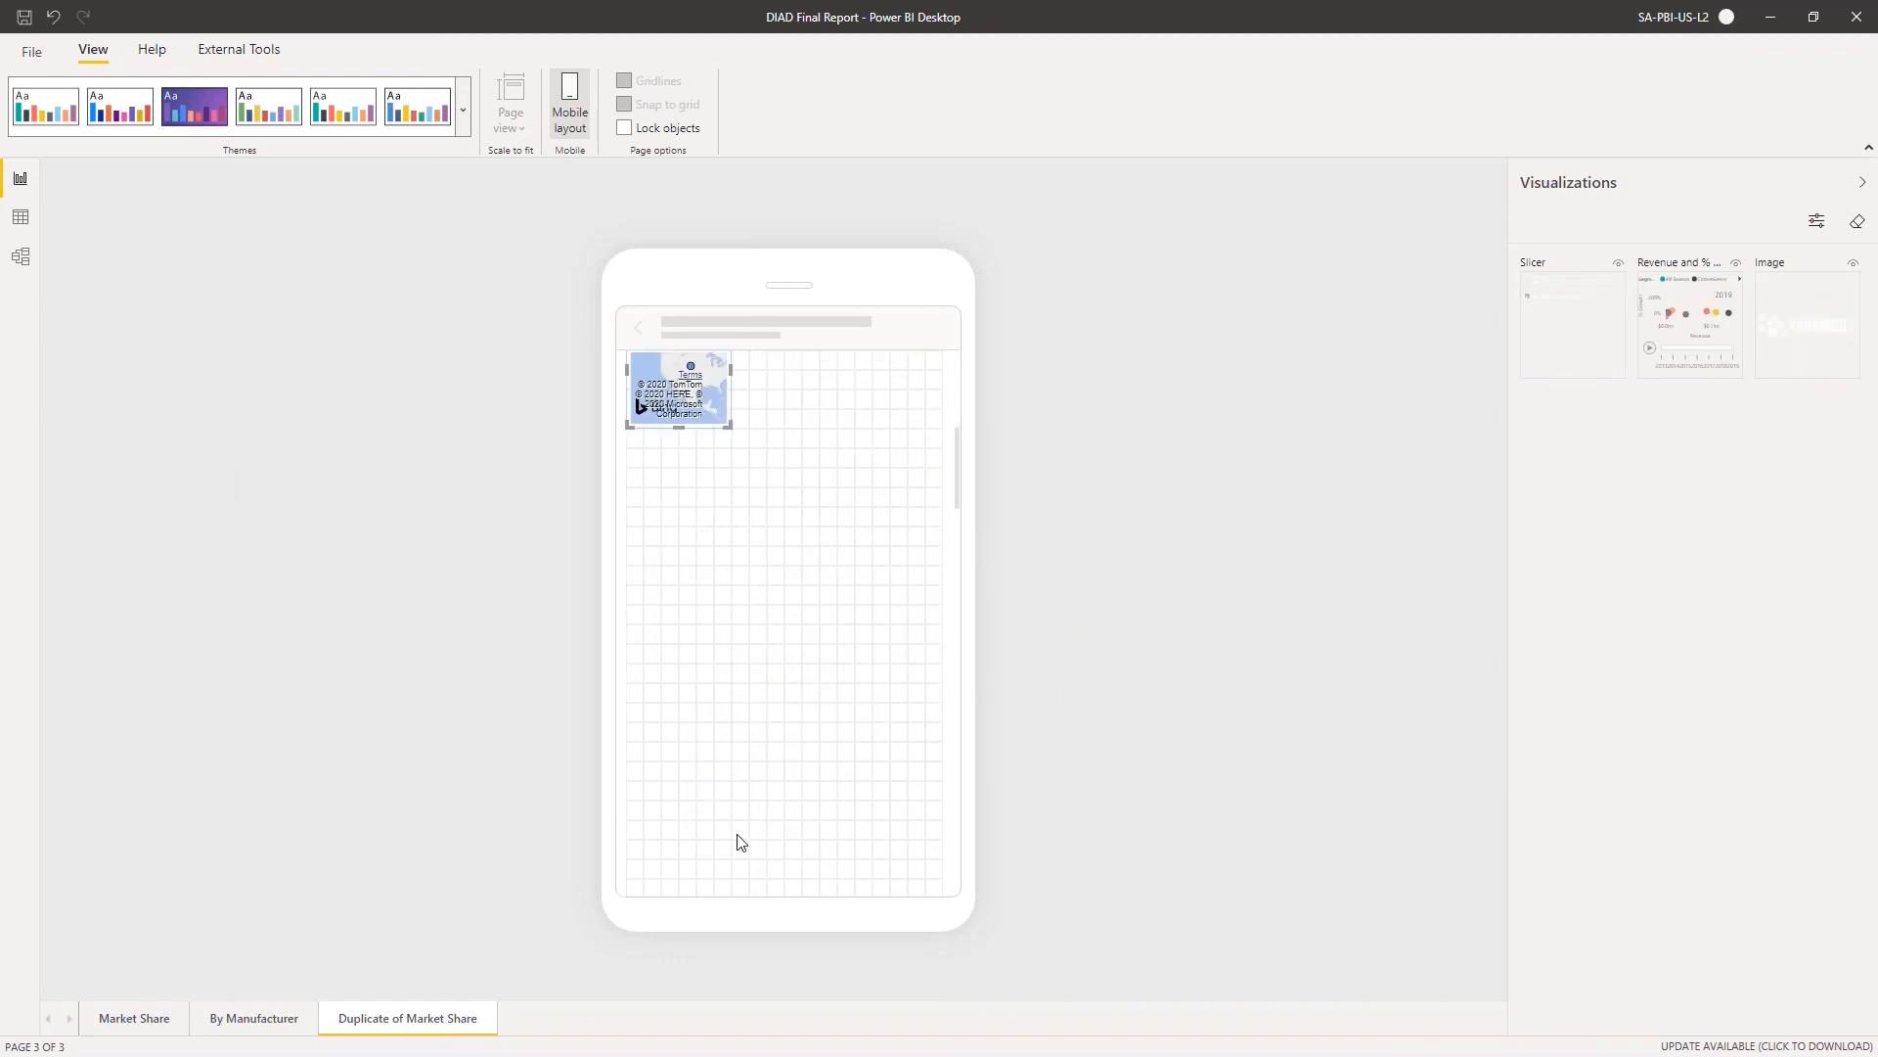
{"action": "scroll", "coordinate": [704, 585], "scroll_direction": "up", "scroll_amount": 3}
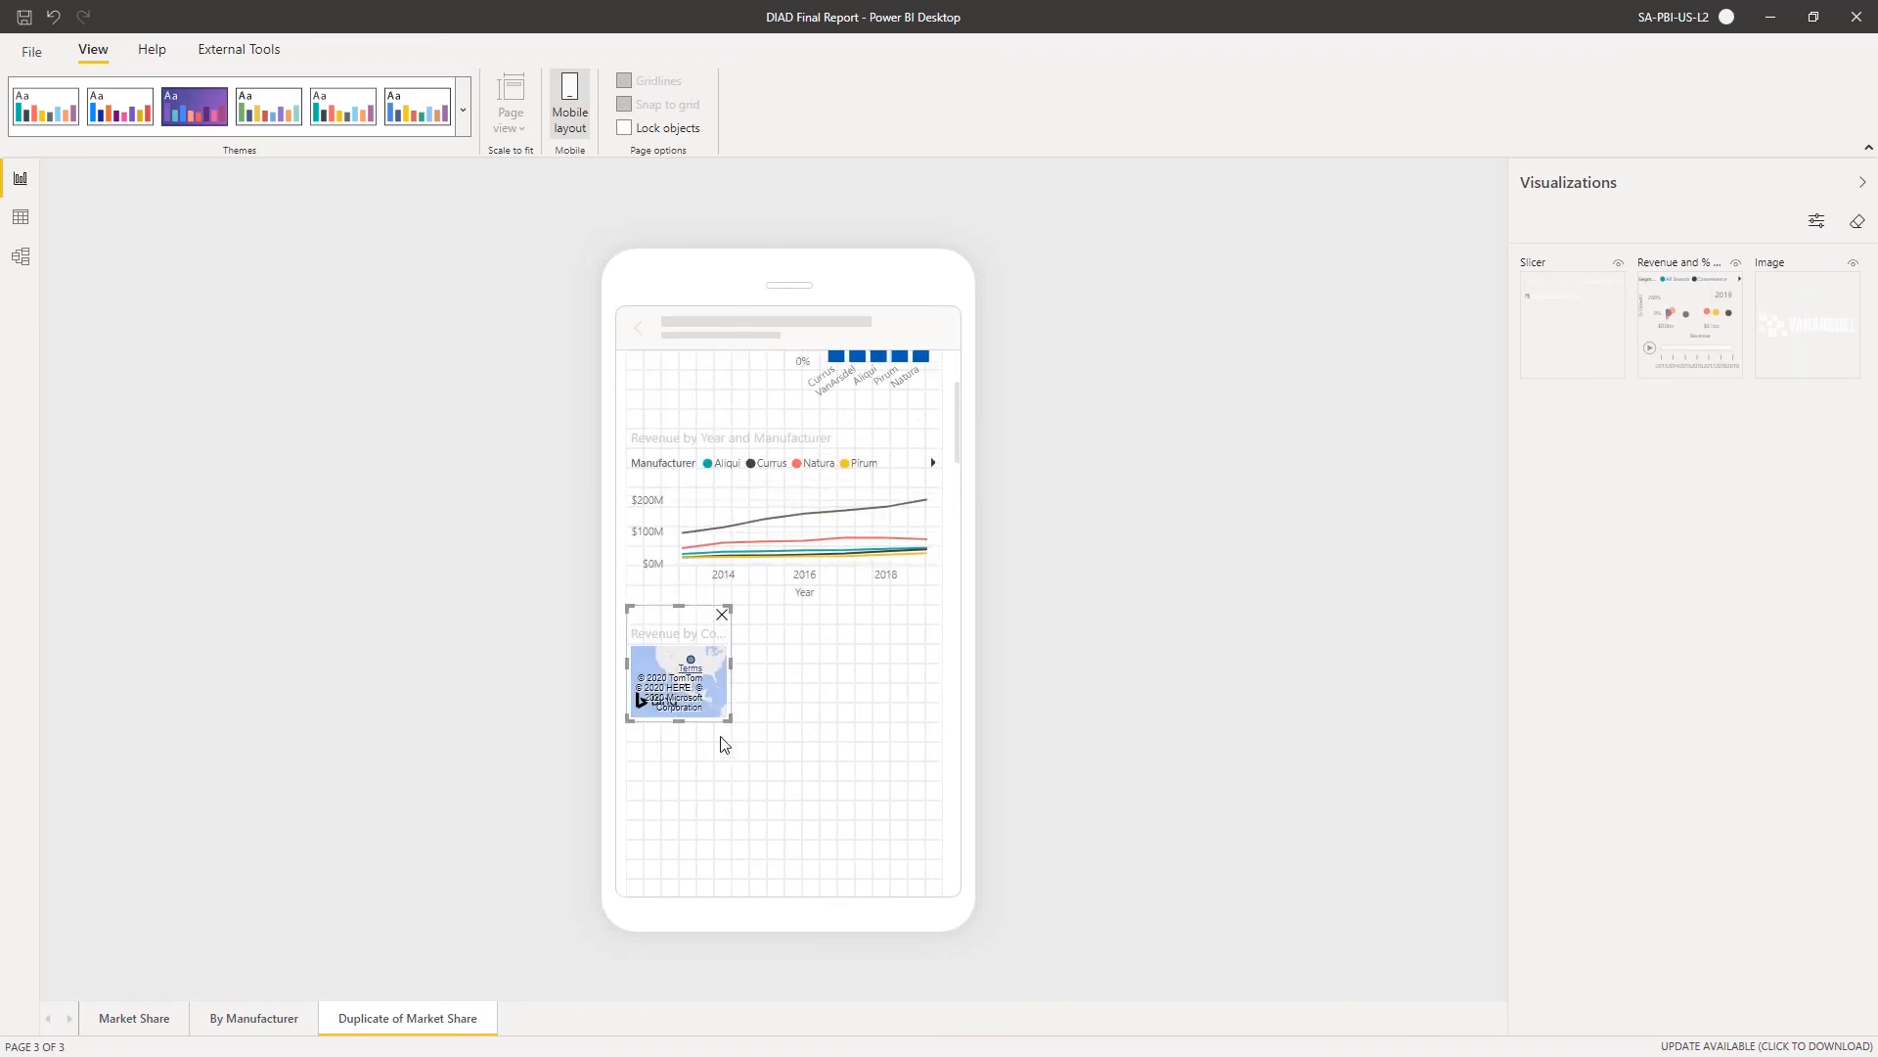
{"action": "left_click_drag", "start_coordinate": [725, 717], "coordinate": [948, 897]}
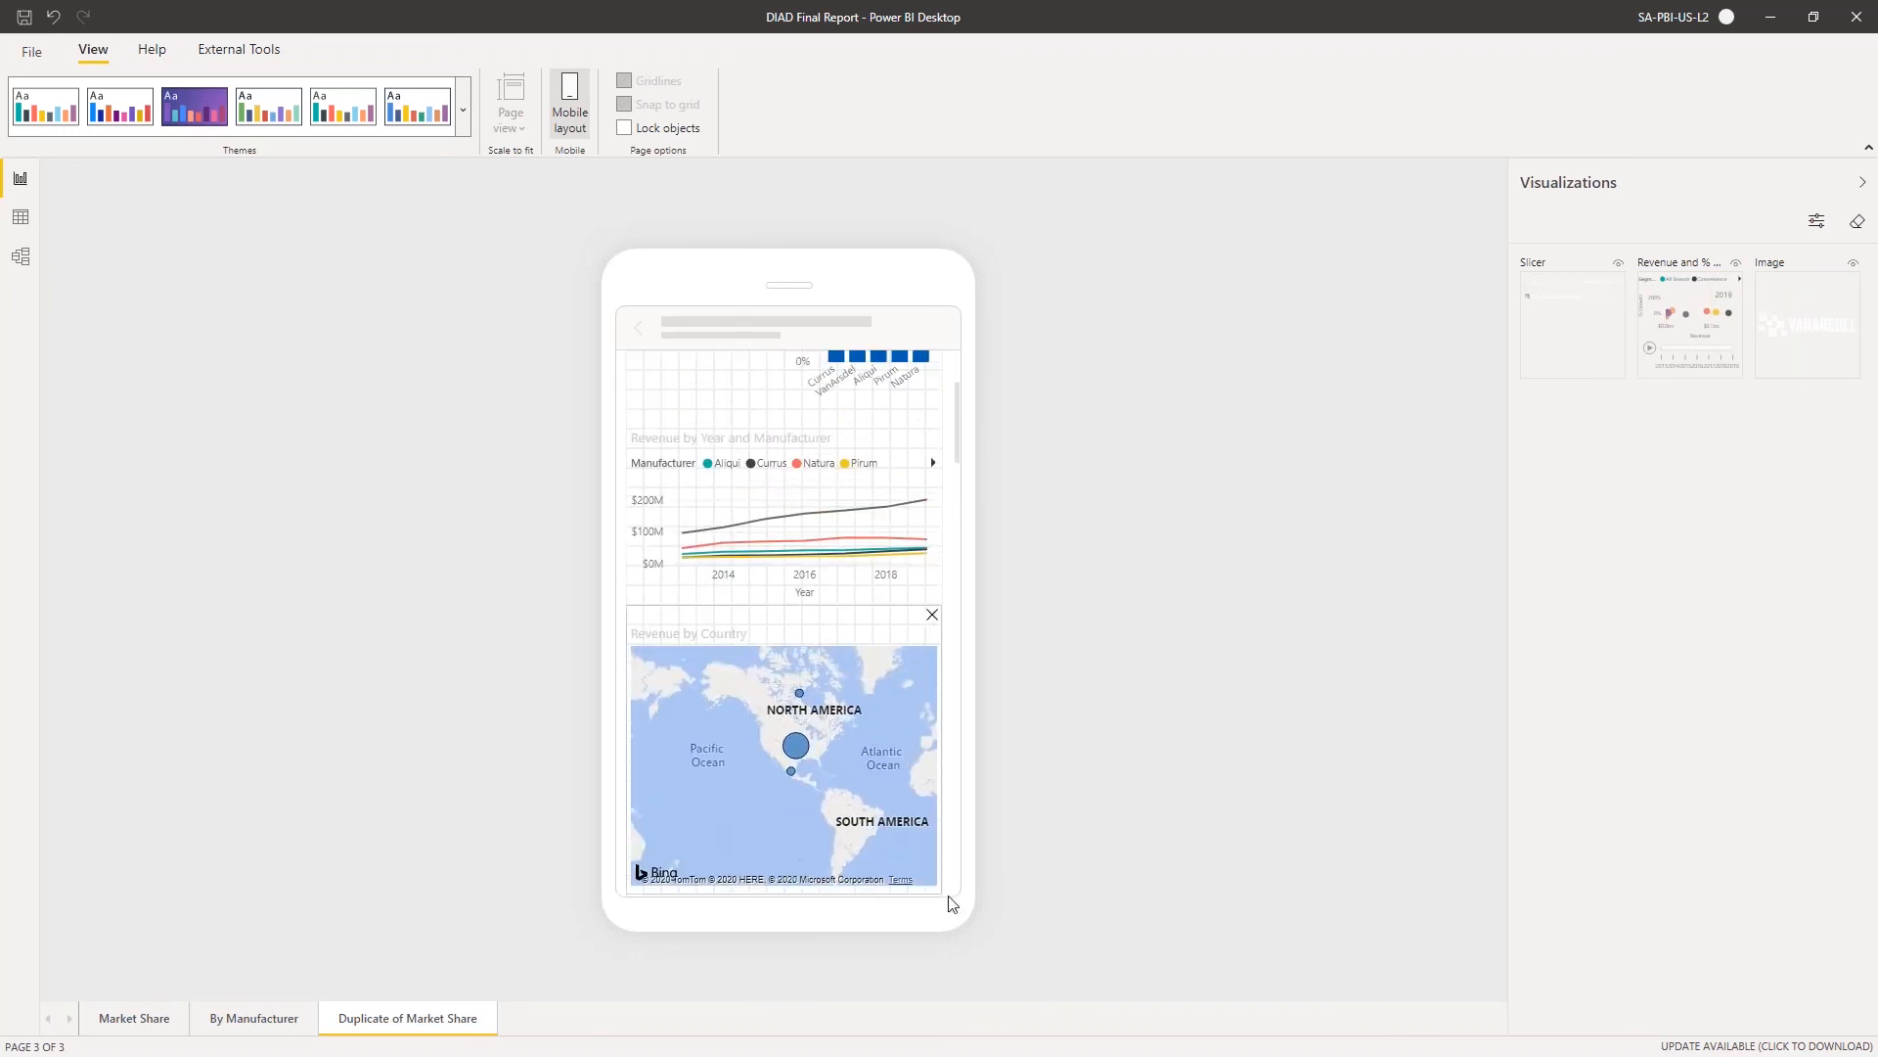
{"action": "scroll", "coordinate": [926, 792], "scroll_direction": "down", "scroll_amount": 3}
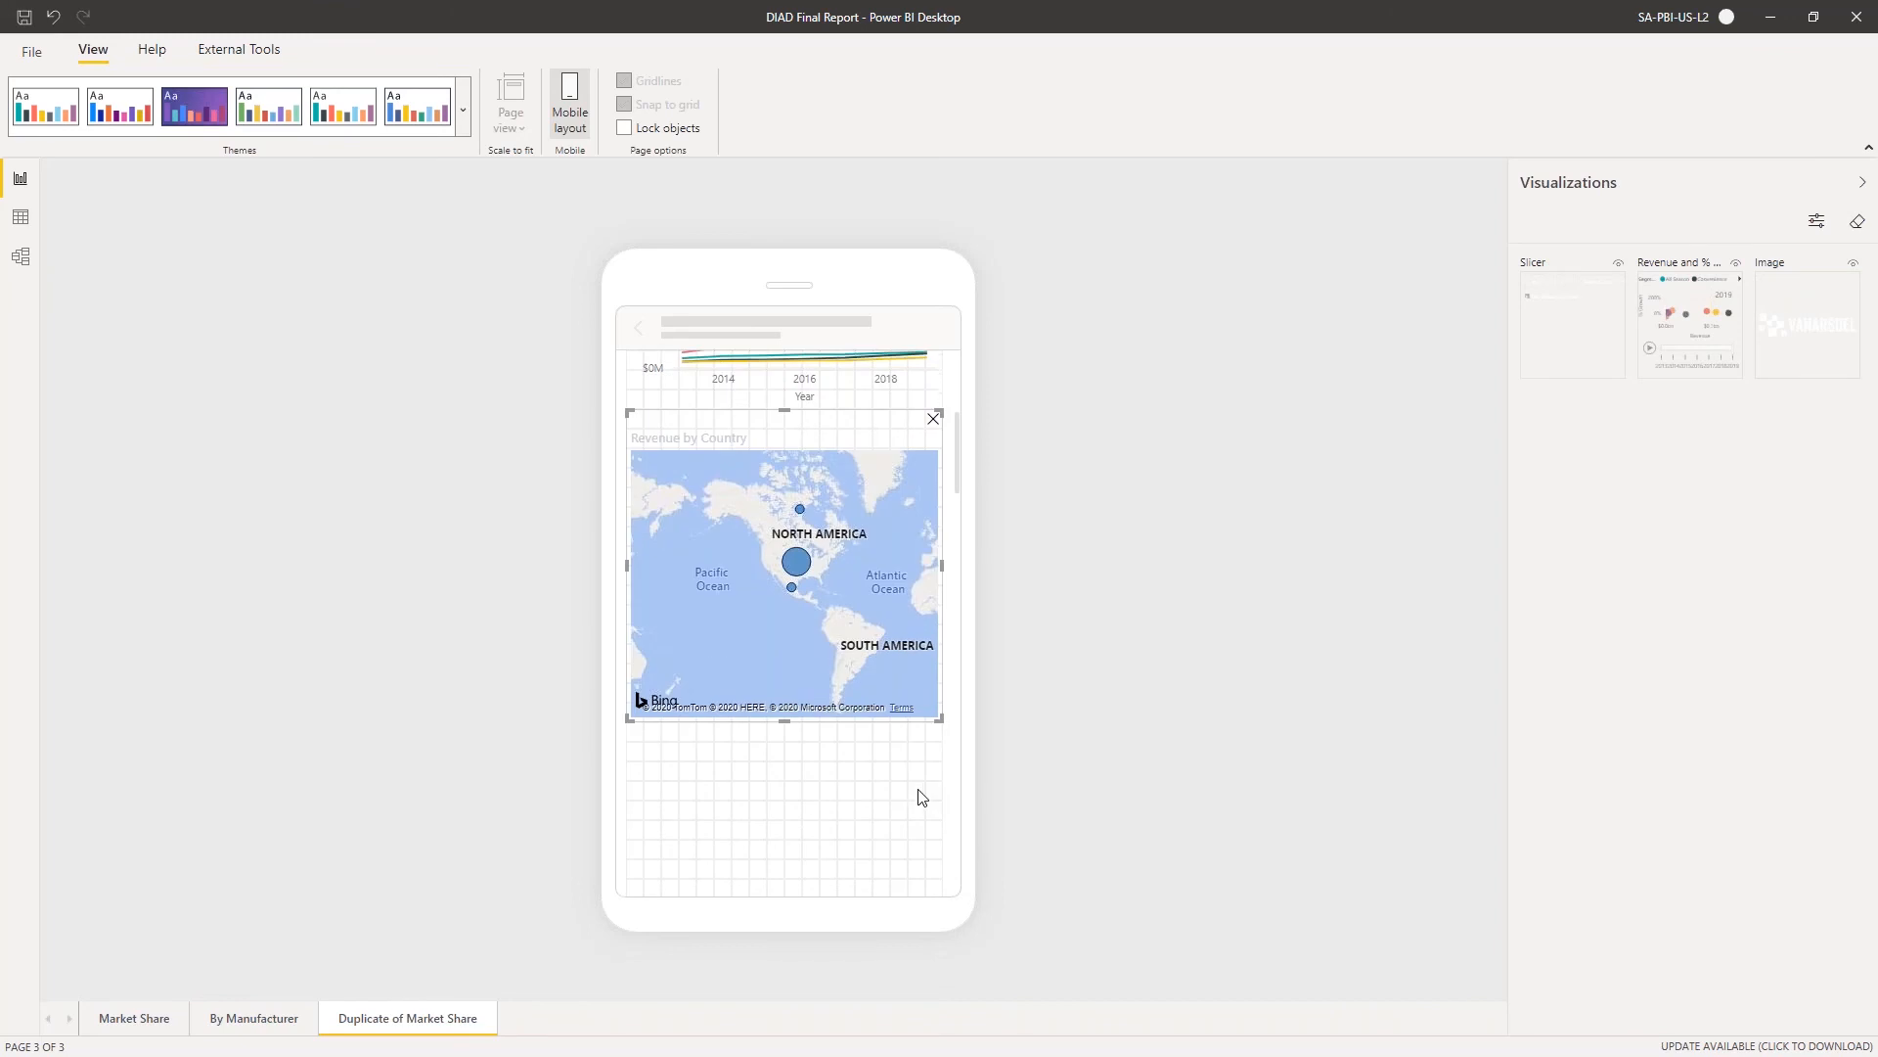
{"action": "scroll", "coordinate": [901, 760], "scroll_direction": "up", "scroll_amount": 2}
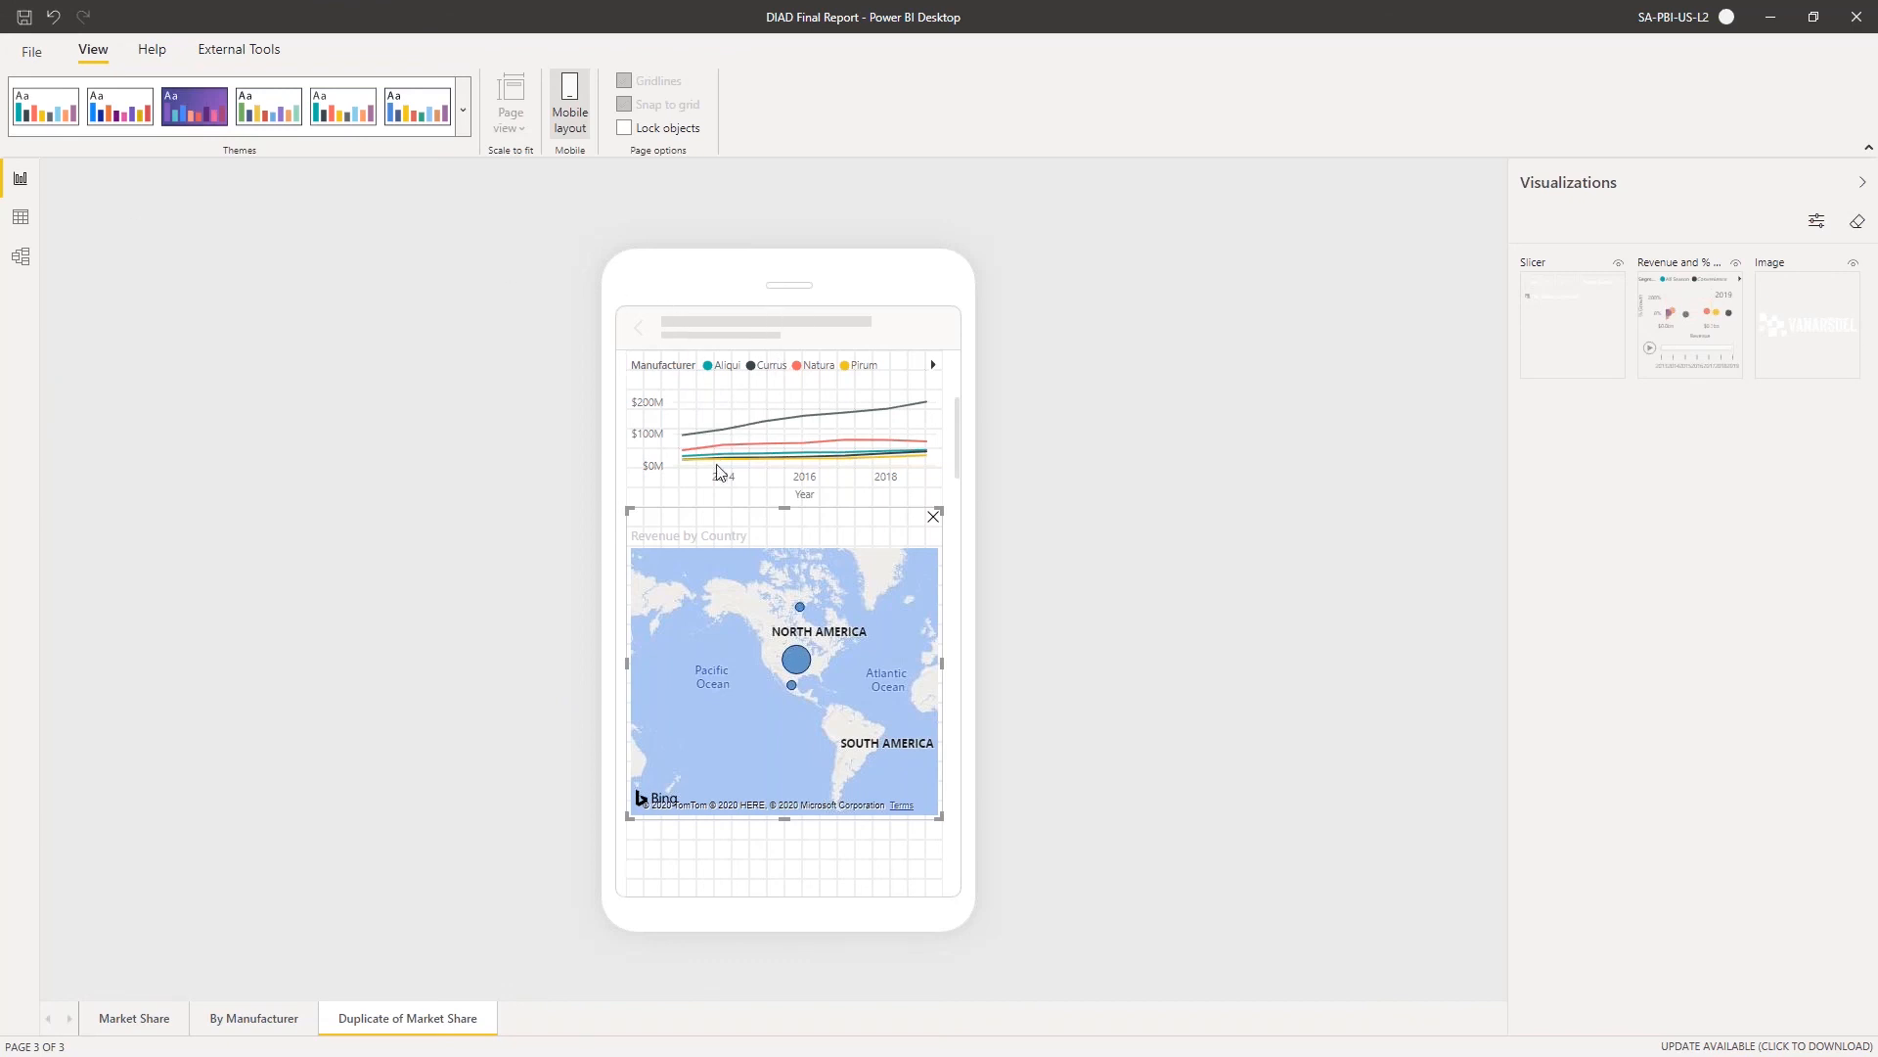
{"action": "scroll", "coordinate": [734, 456], "scroll_direction": "up", "scroll_amount": 3}
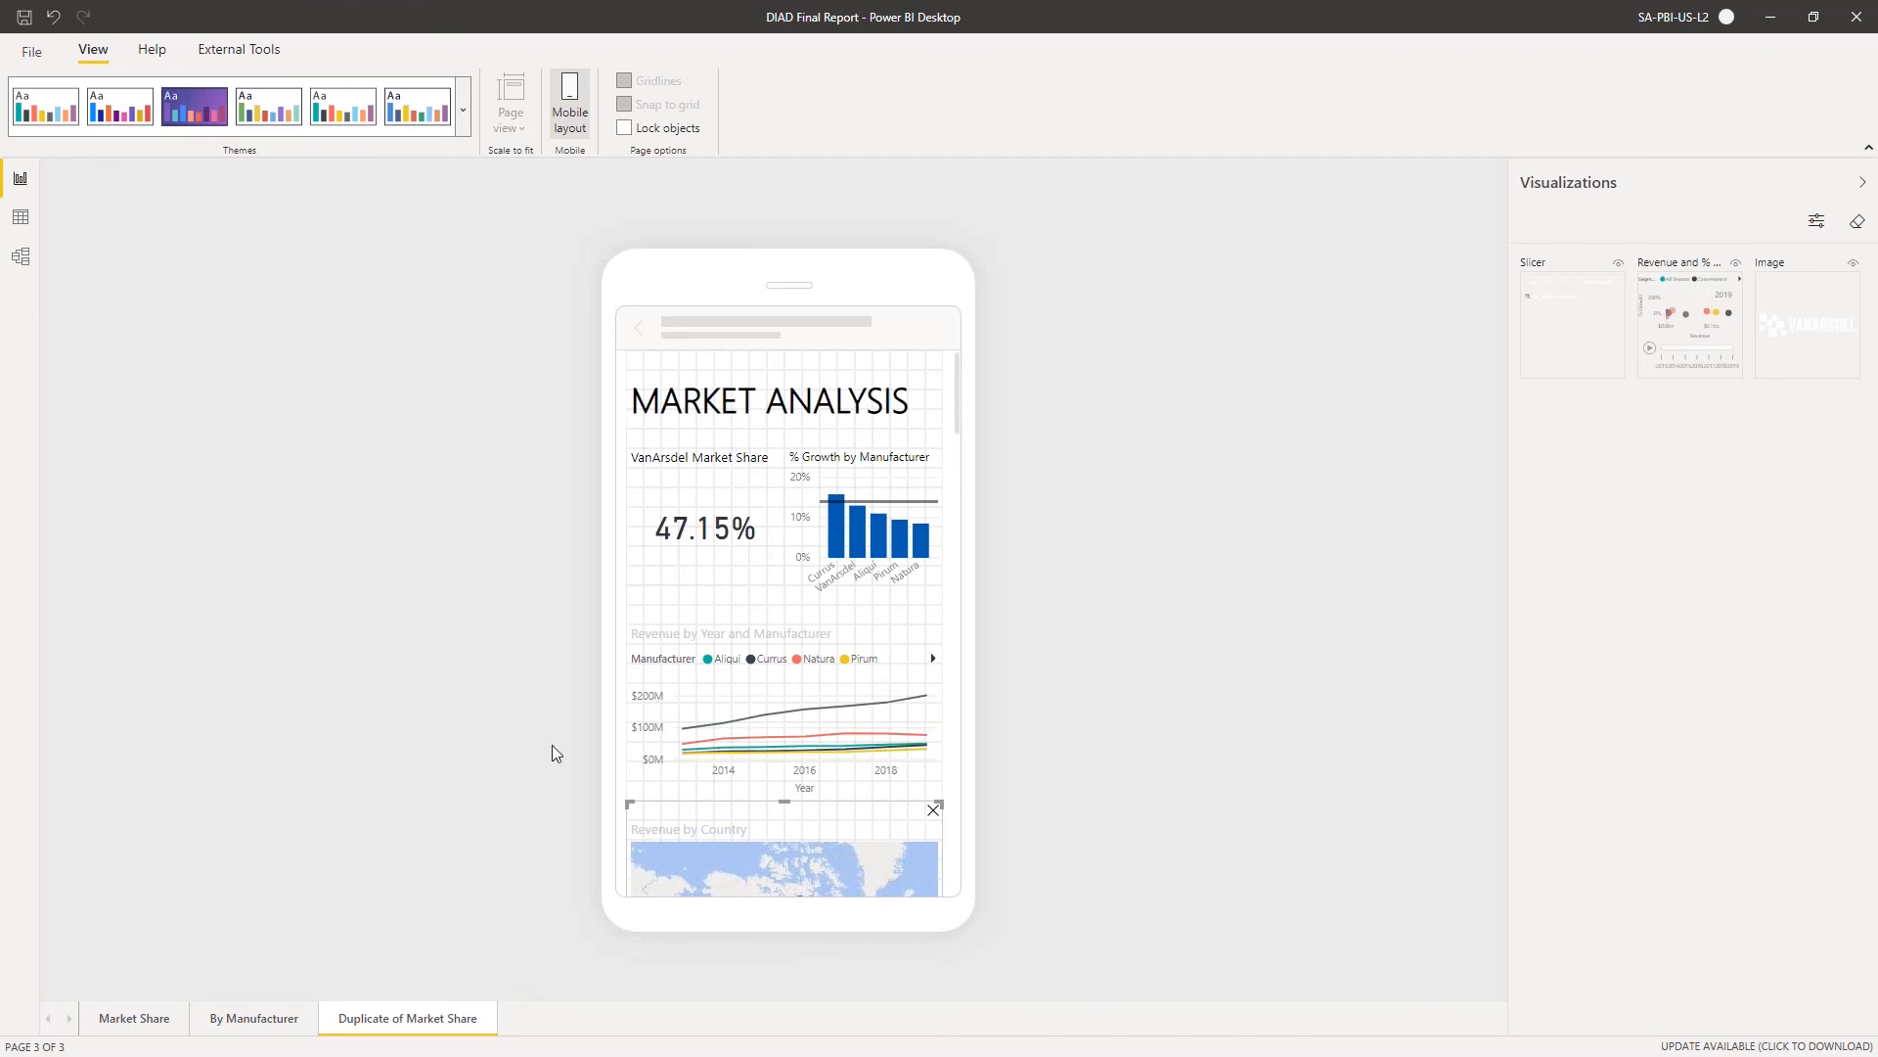
Go back to the Market Share page and leave the mobile layout view
{"action": "left_click", "coordinate": [253, 1019]}
{"action": "left_click", "coordinate": [137, 1022]}
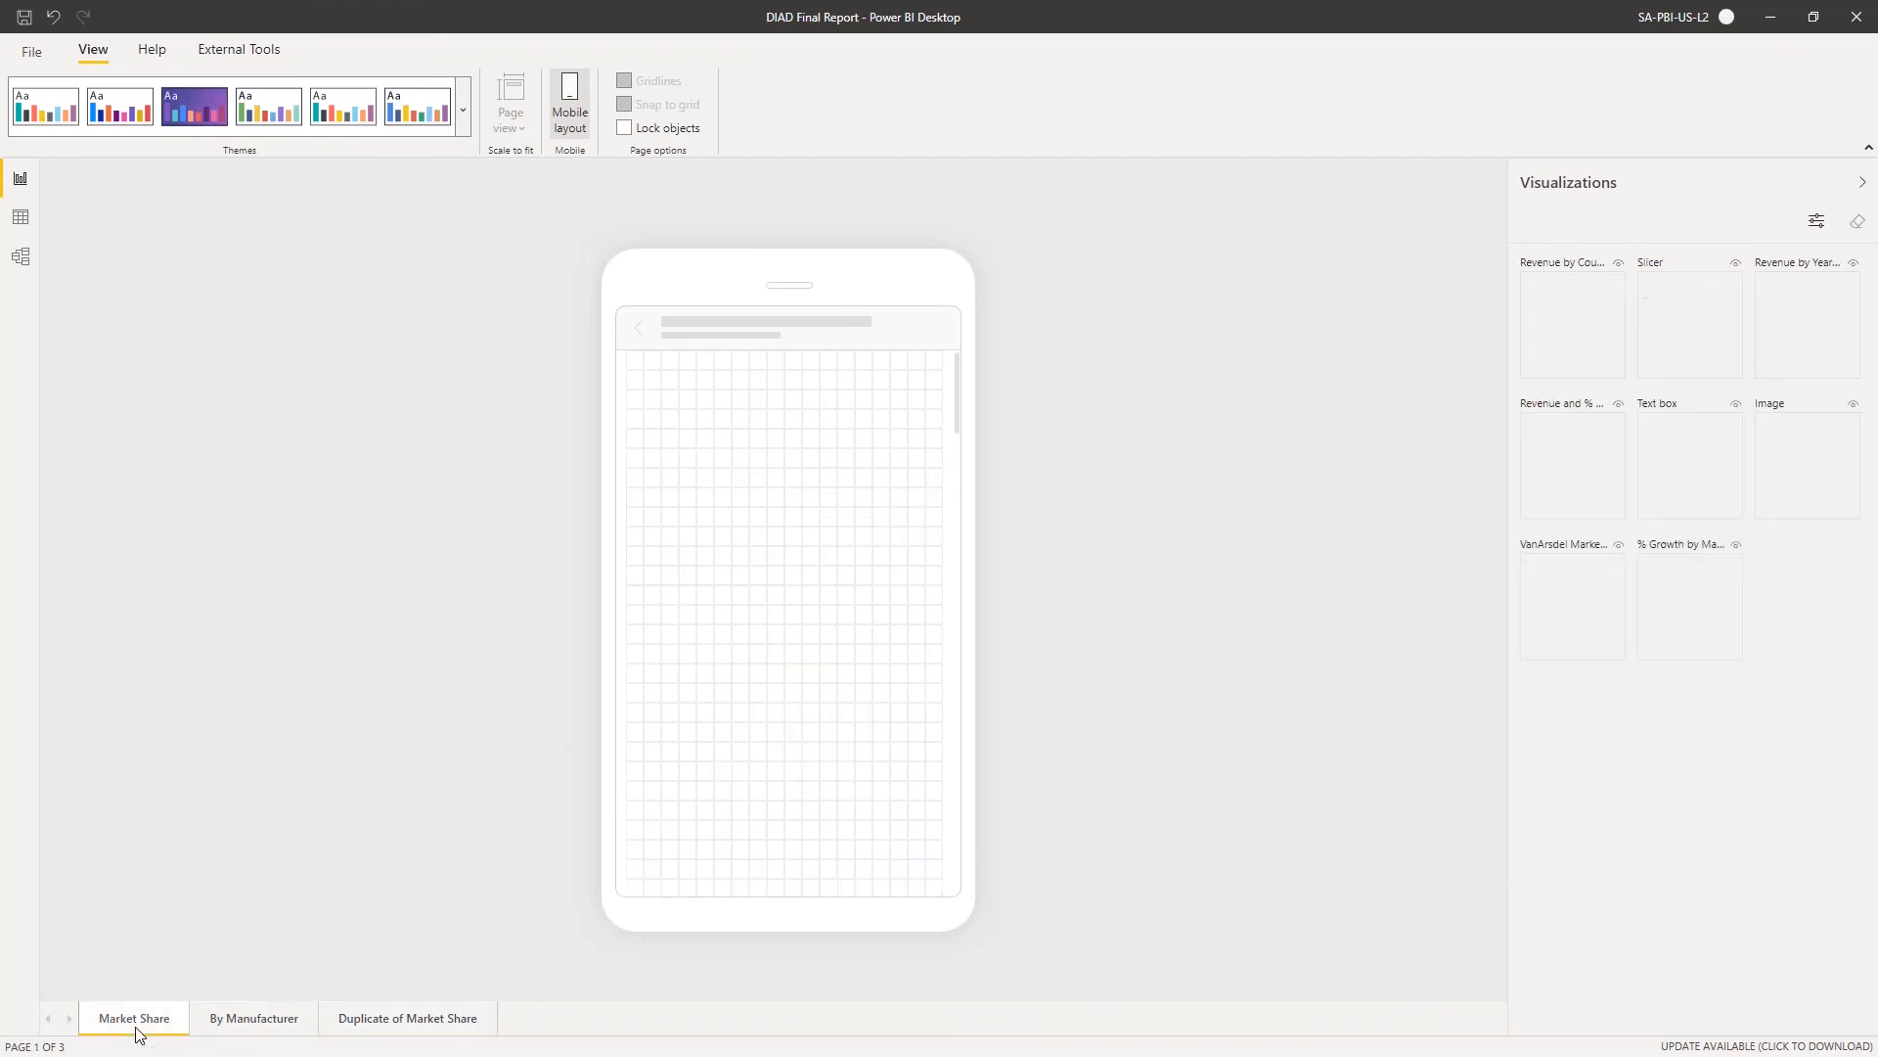
{"action": "left_click", "coordinate": [572, 100]}
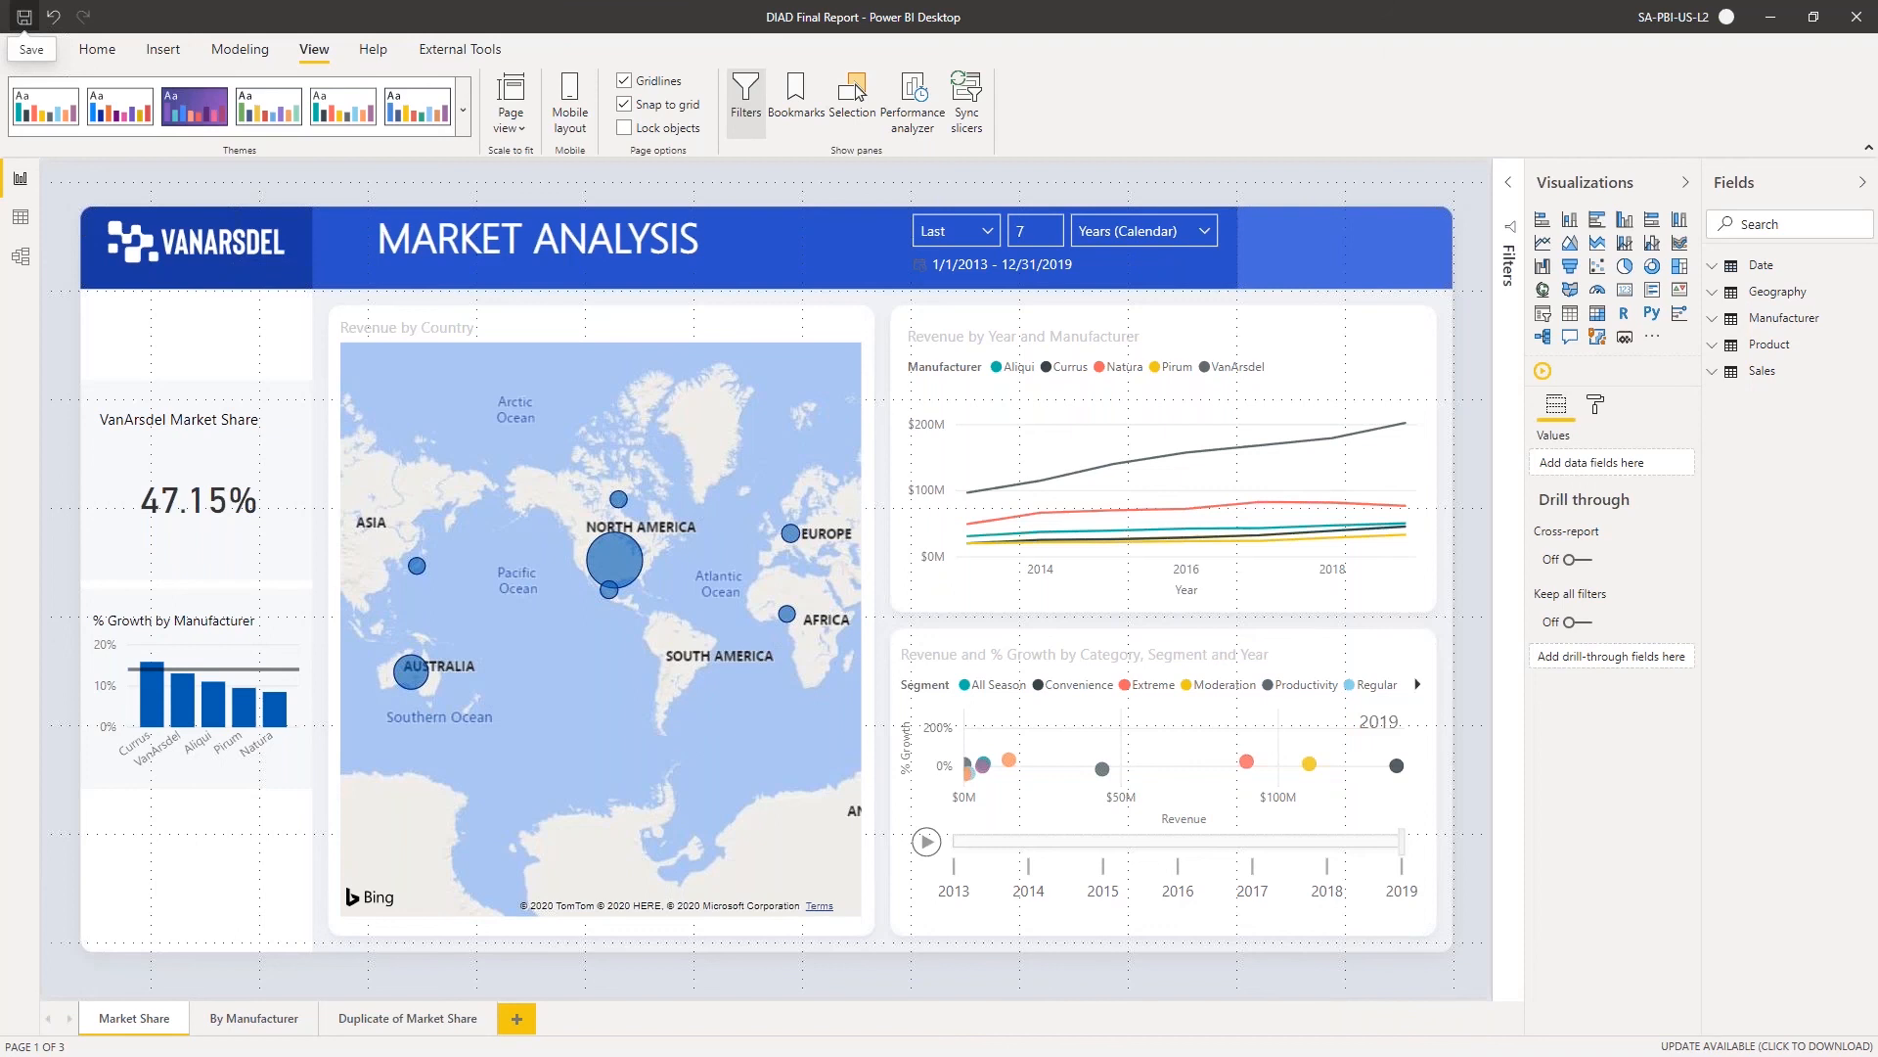
Lock the report objects in place and test the lock by trying to move the Revenue by Country map
{"action": "left_click", "coordinate": [607, 337]}
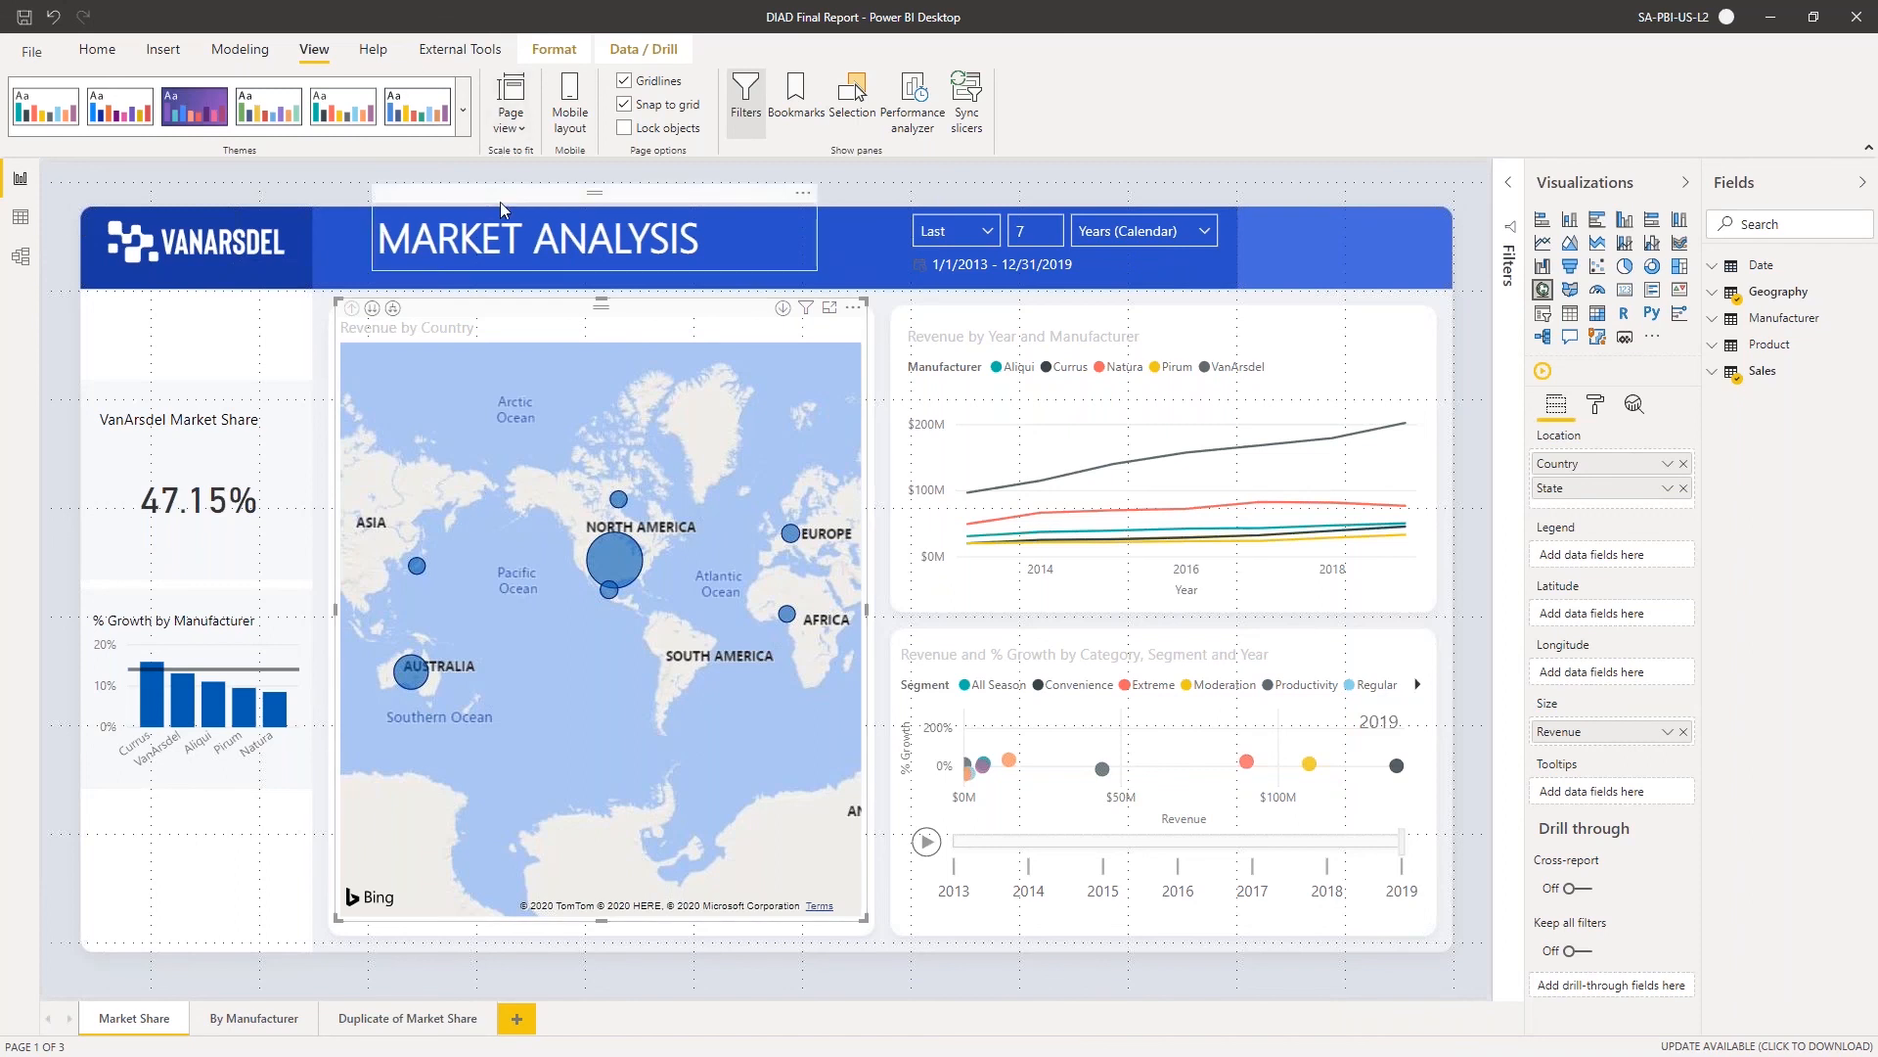
{"action": "left_click", "coordinate": [626, 129]}
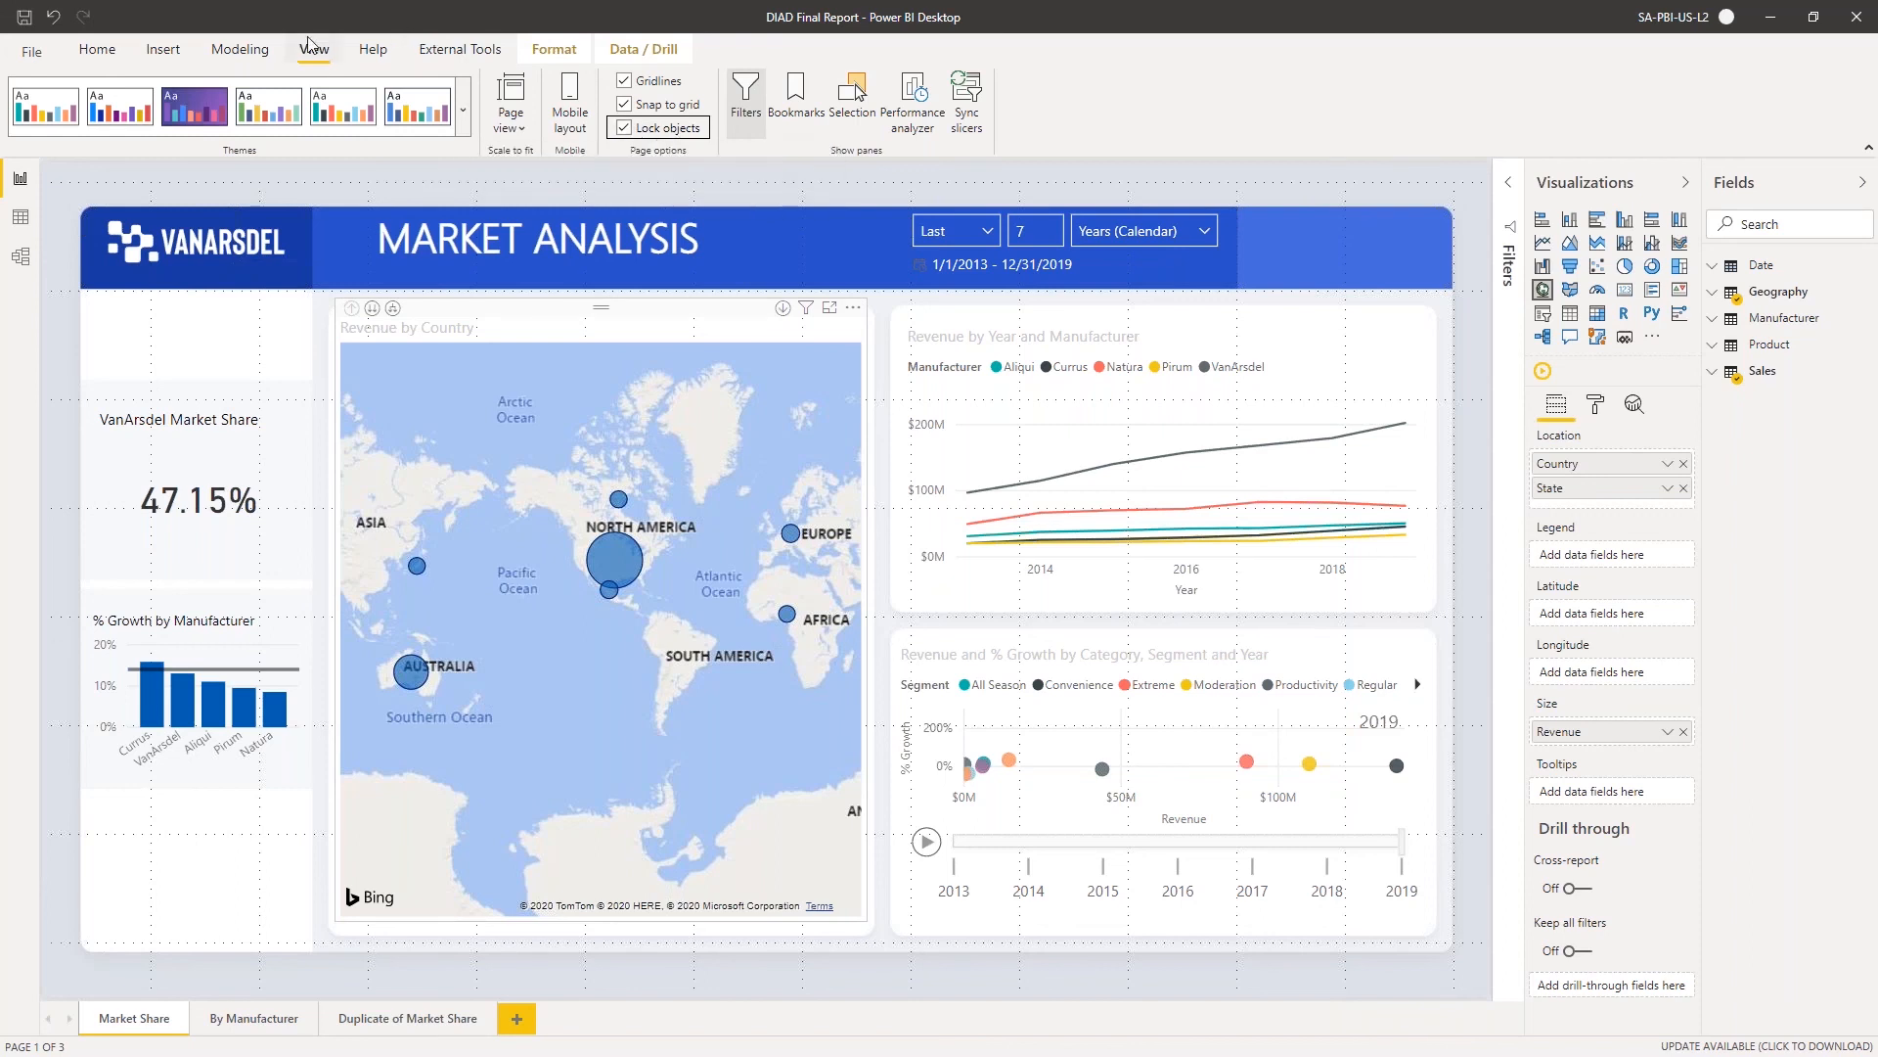
{"action": "left_click_drag", "start_coordinate": [508, 426], "coordinate": [1161, 470]}
{"action": "left_click", "coordinate": [949, 389]}
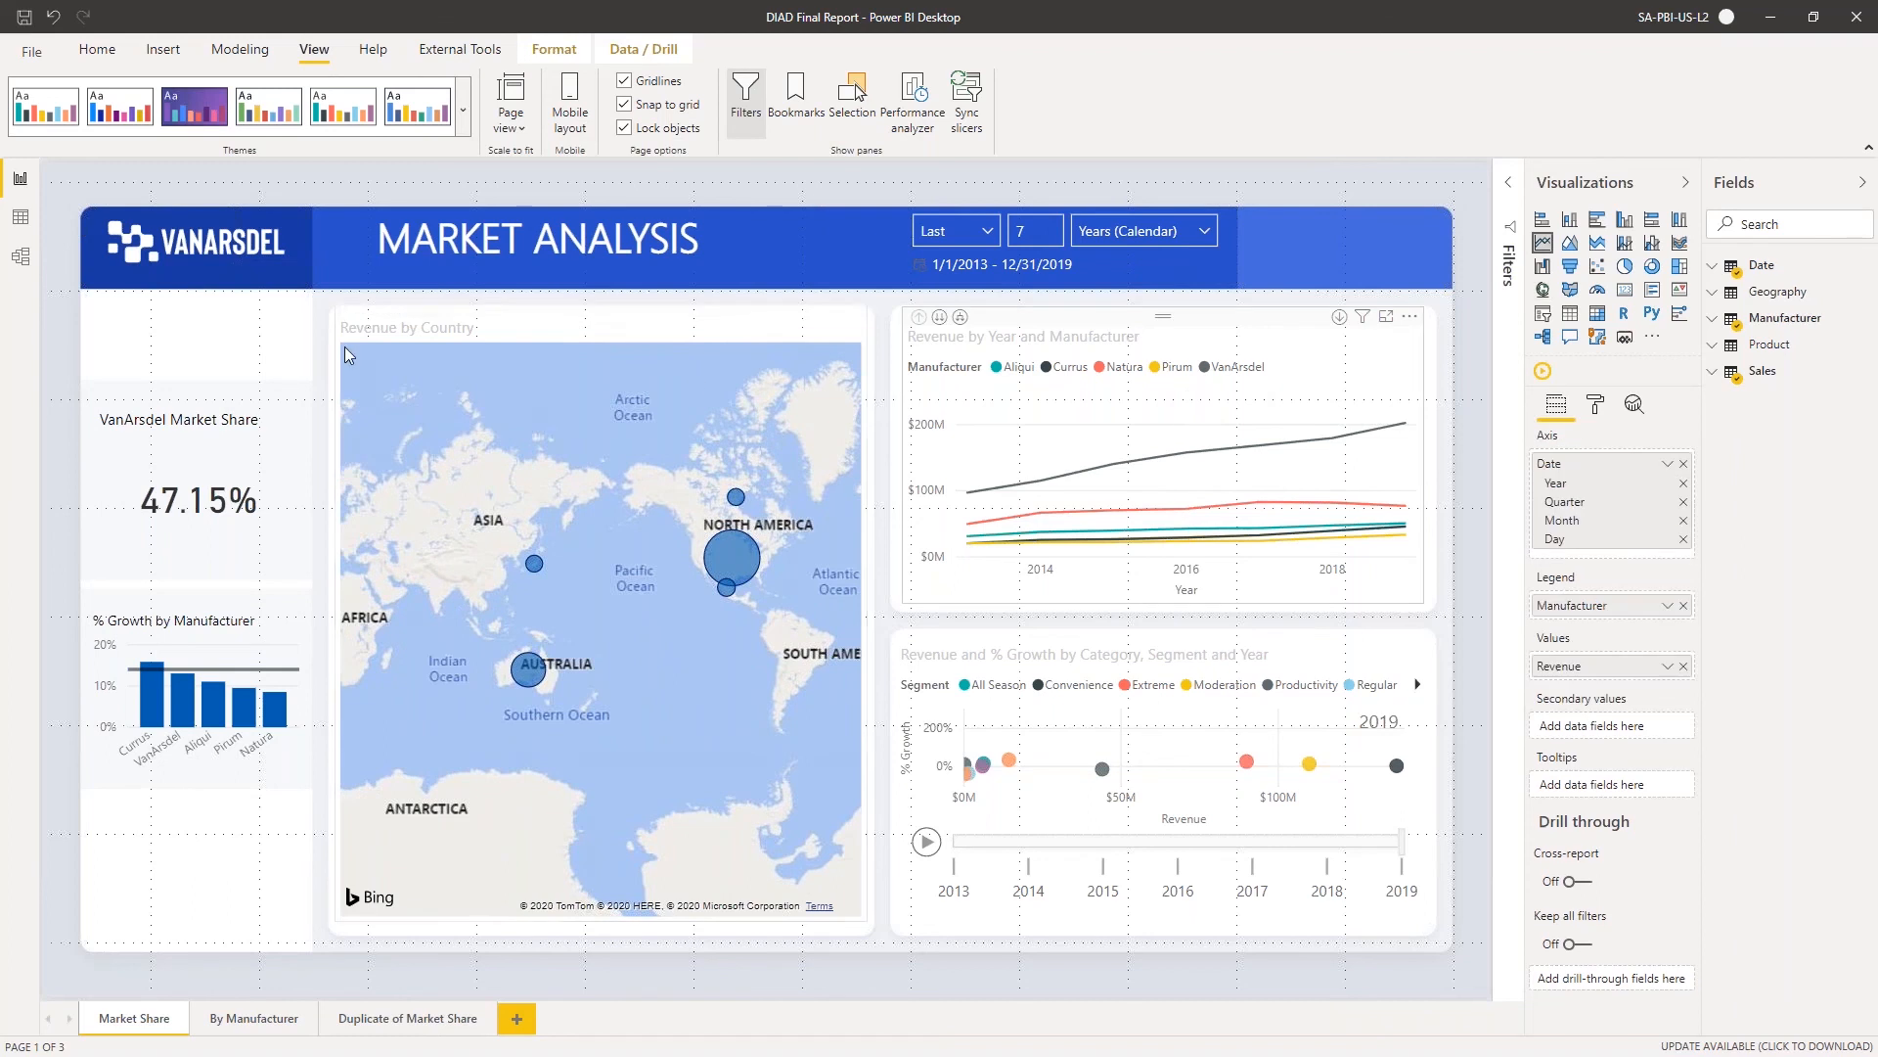
{"action": "left_click", "coordinate": [624, 128]}
{"action": "left_click", "coordinate": [658, 128]}
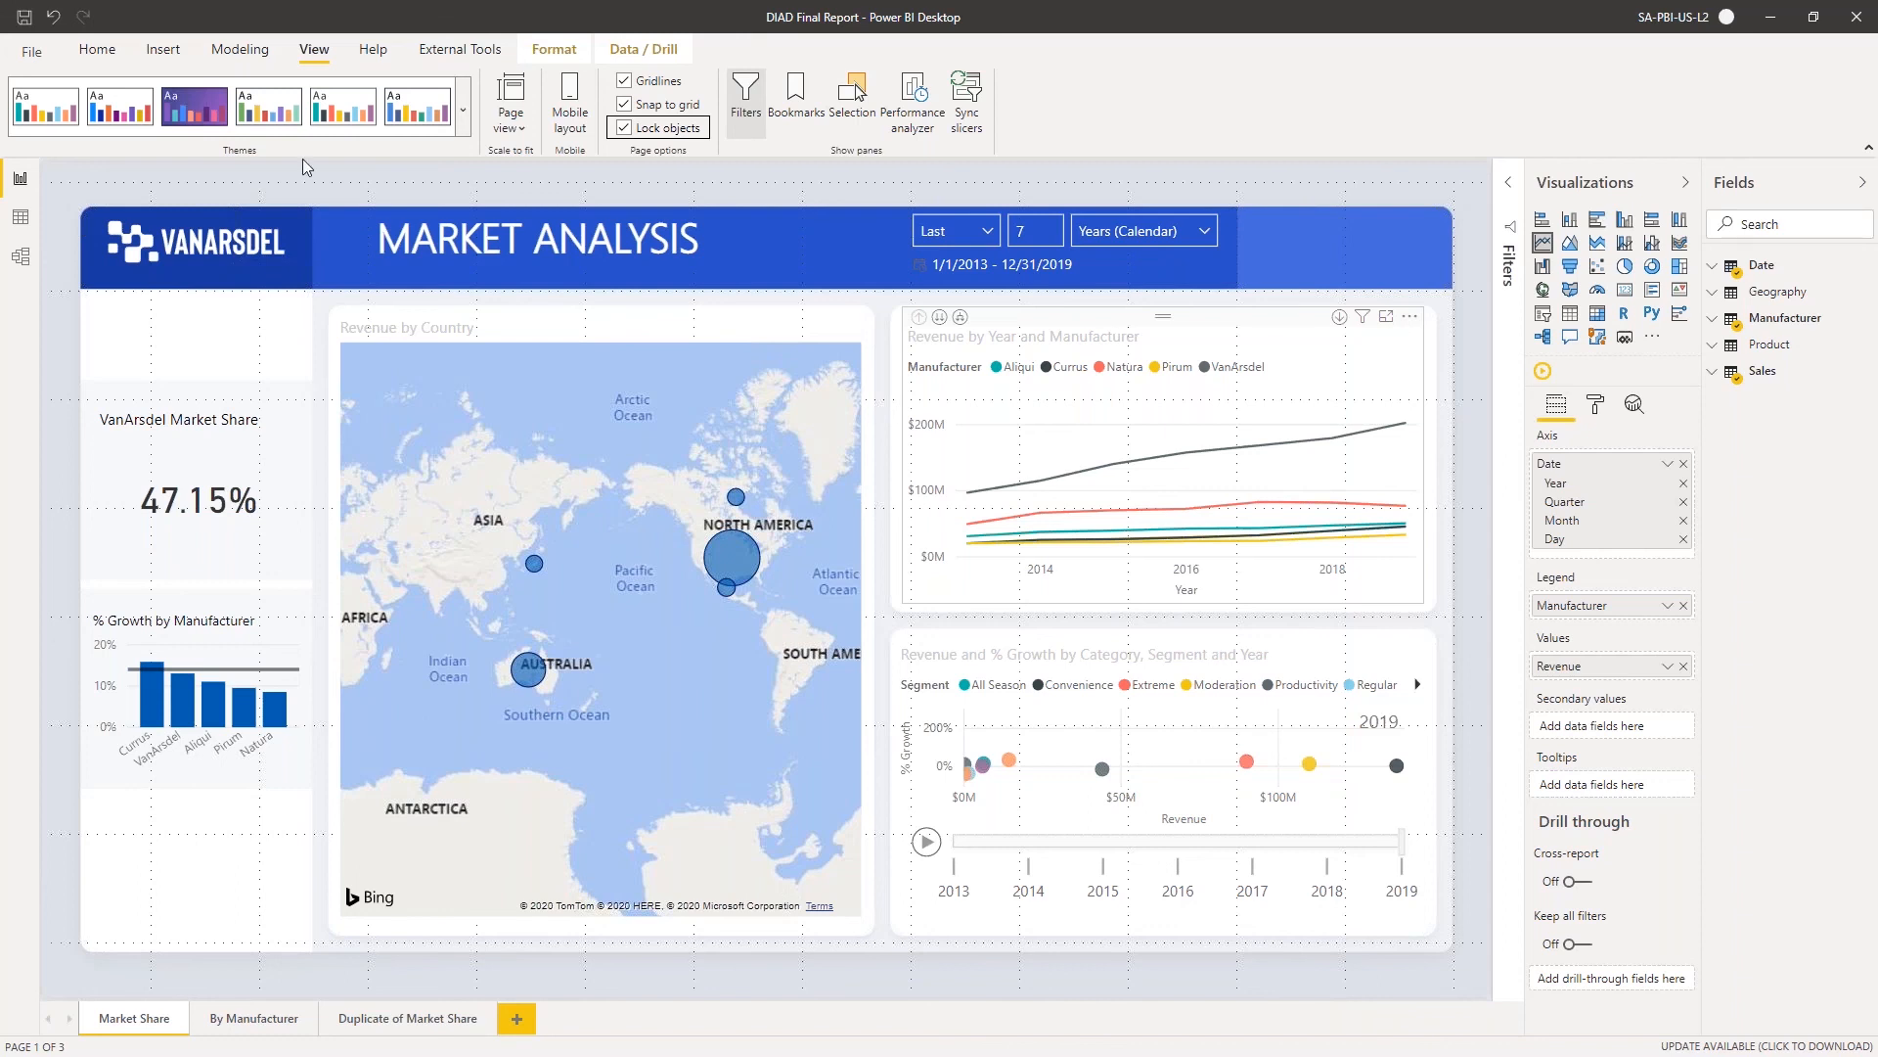
Sign out of the current Power BI account and sign back in with the account's e-mail address
{"action": "left_click", "coordinate": [1695, 18]}
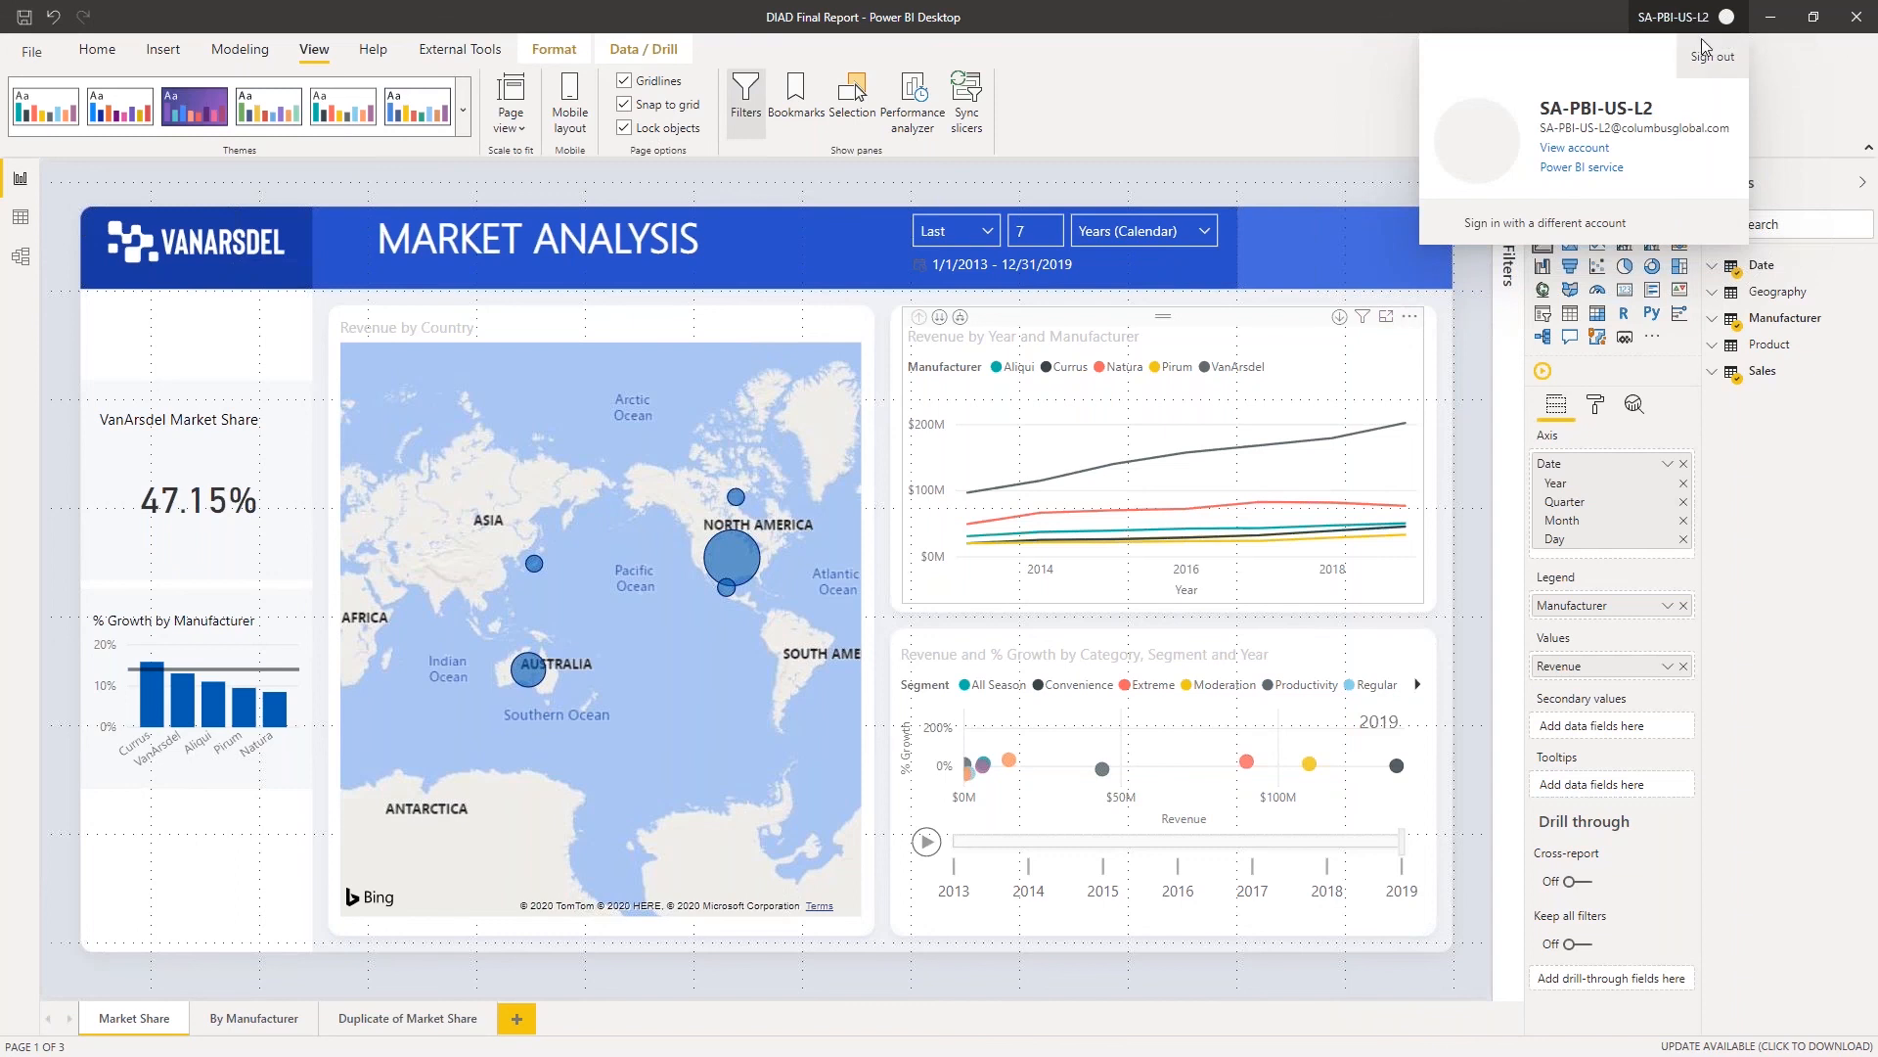
{"action": "left_click", "coordinate": [1712, 56]}
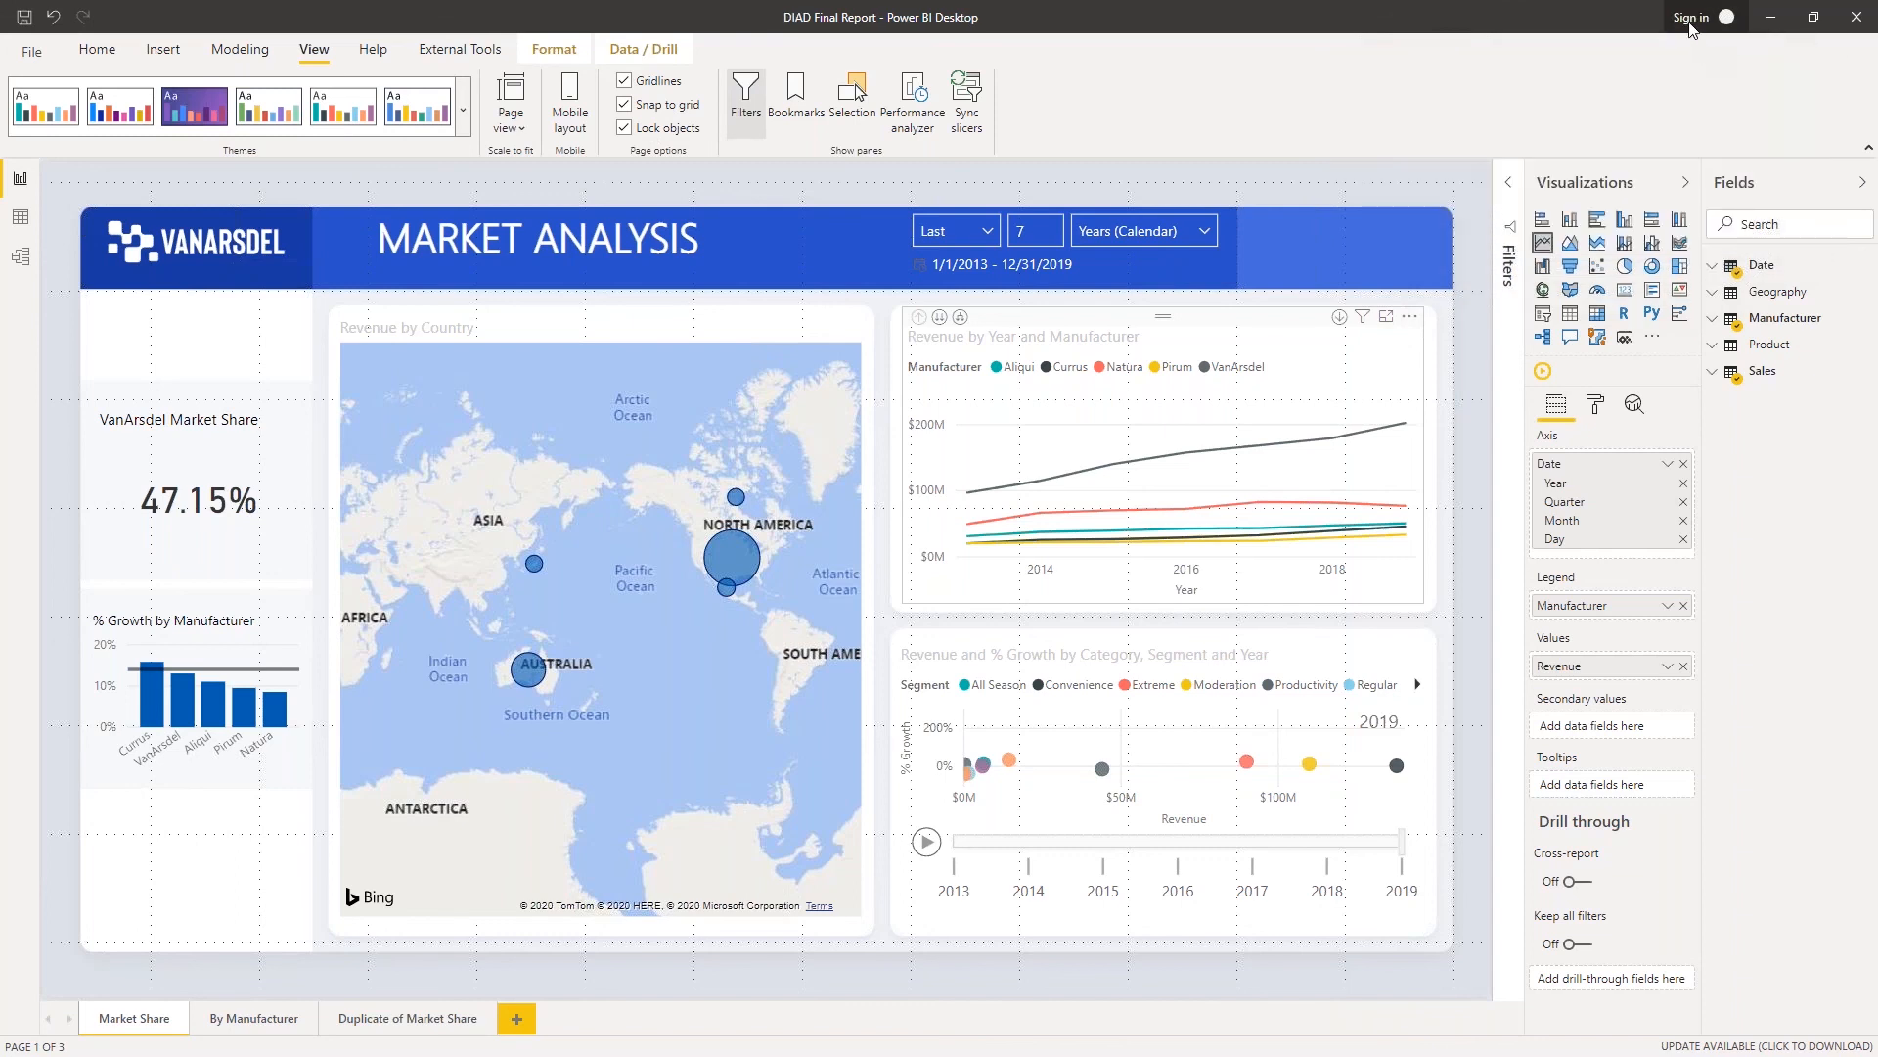
{"action": "left_click", "coordinate": [1690, 21]}
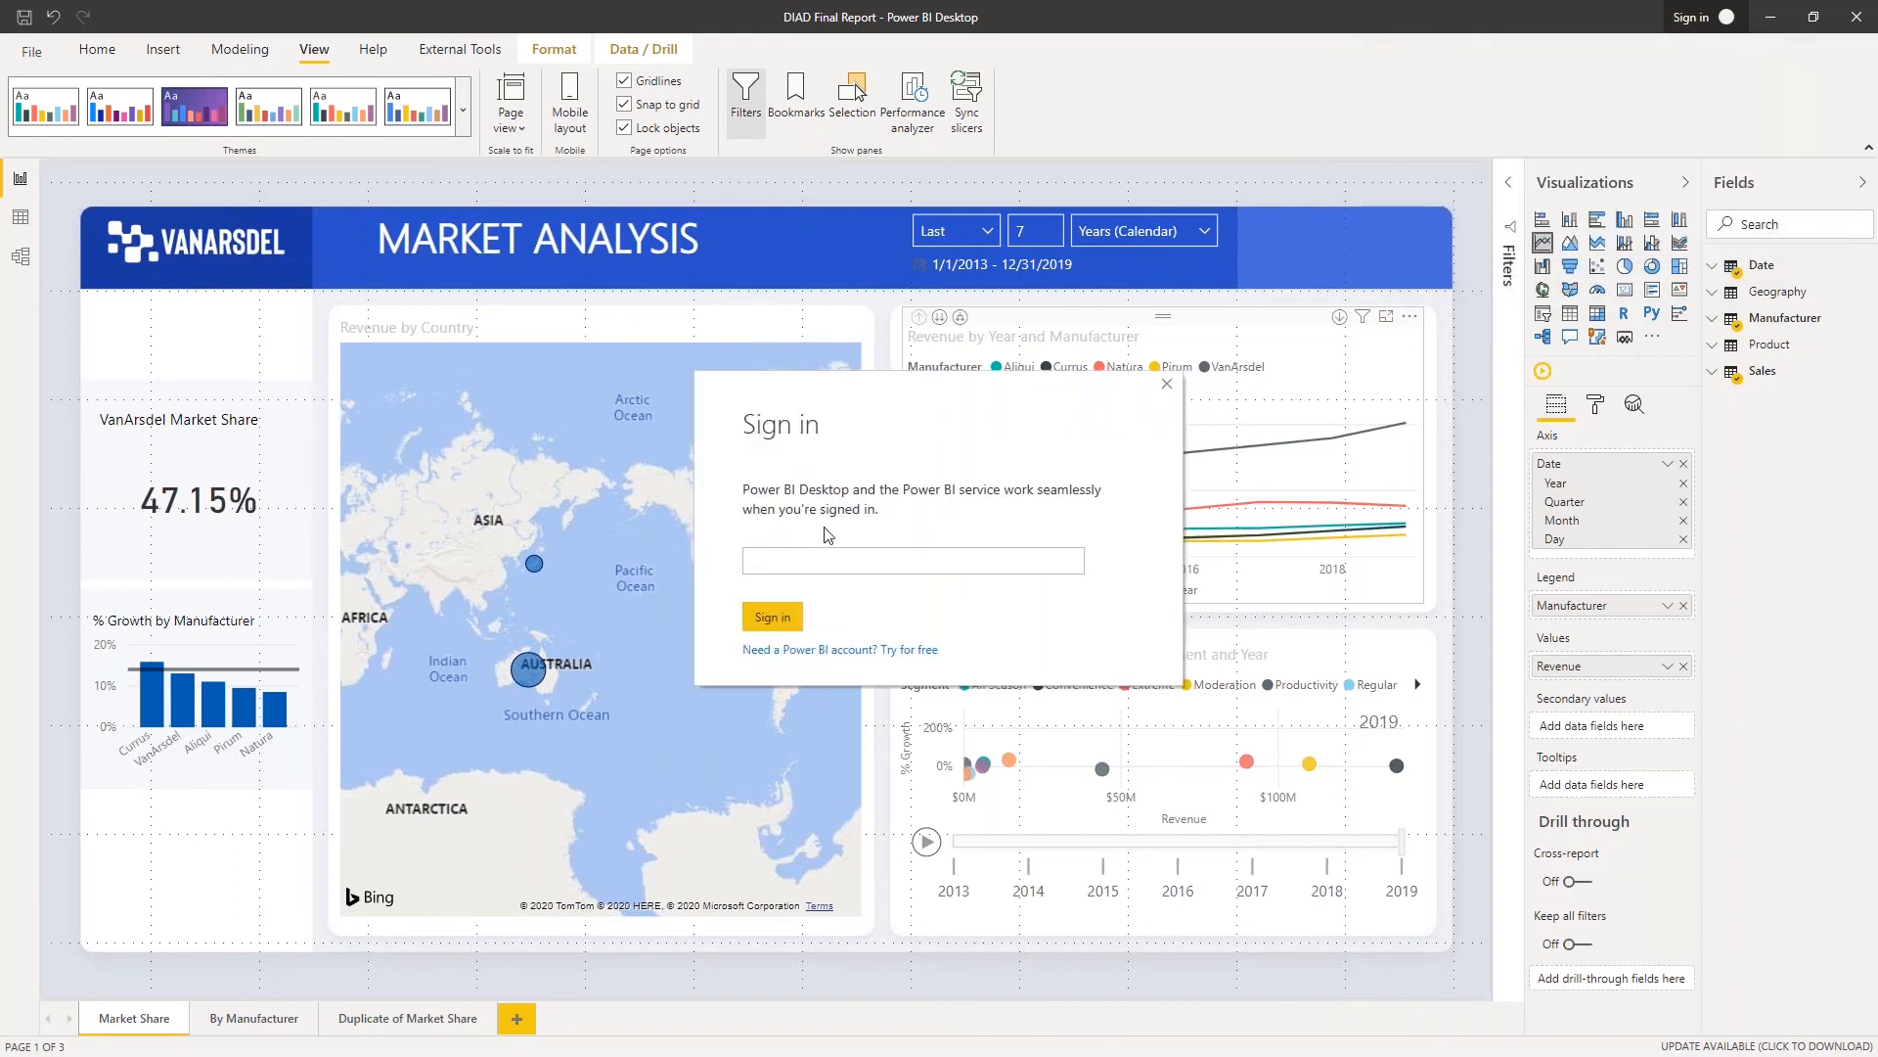
{"action": "left_click", "coordinate": [783, 564]}
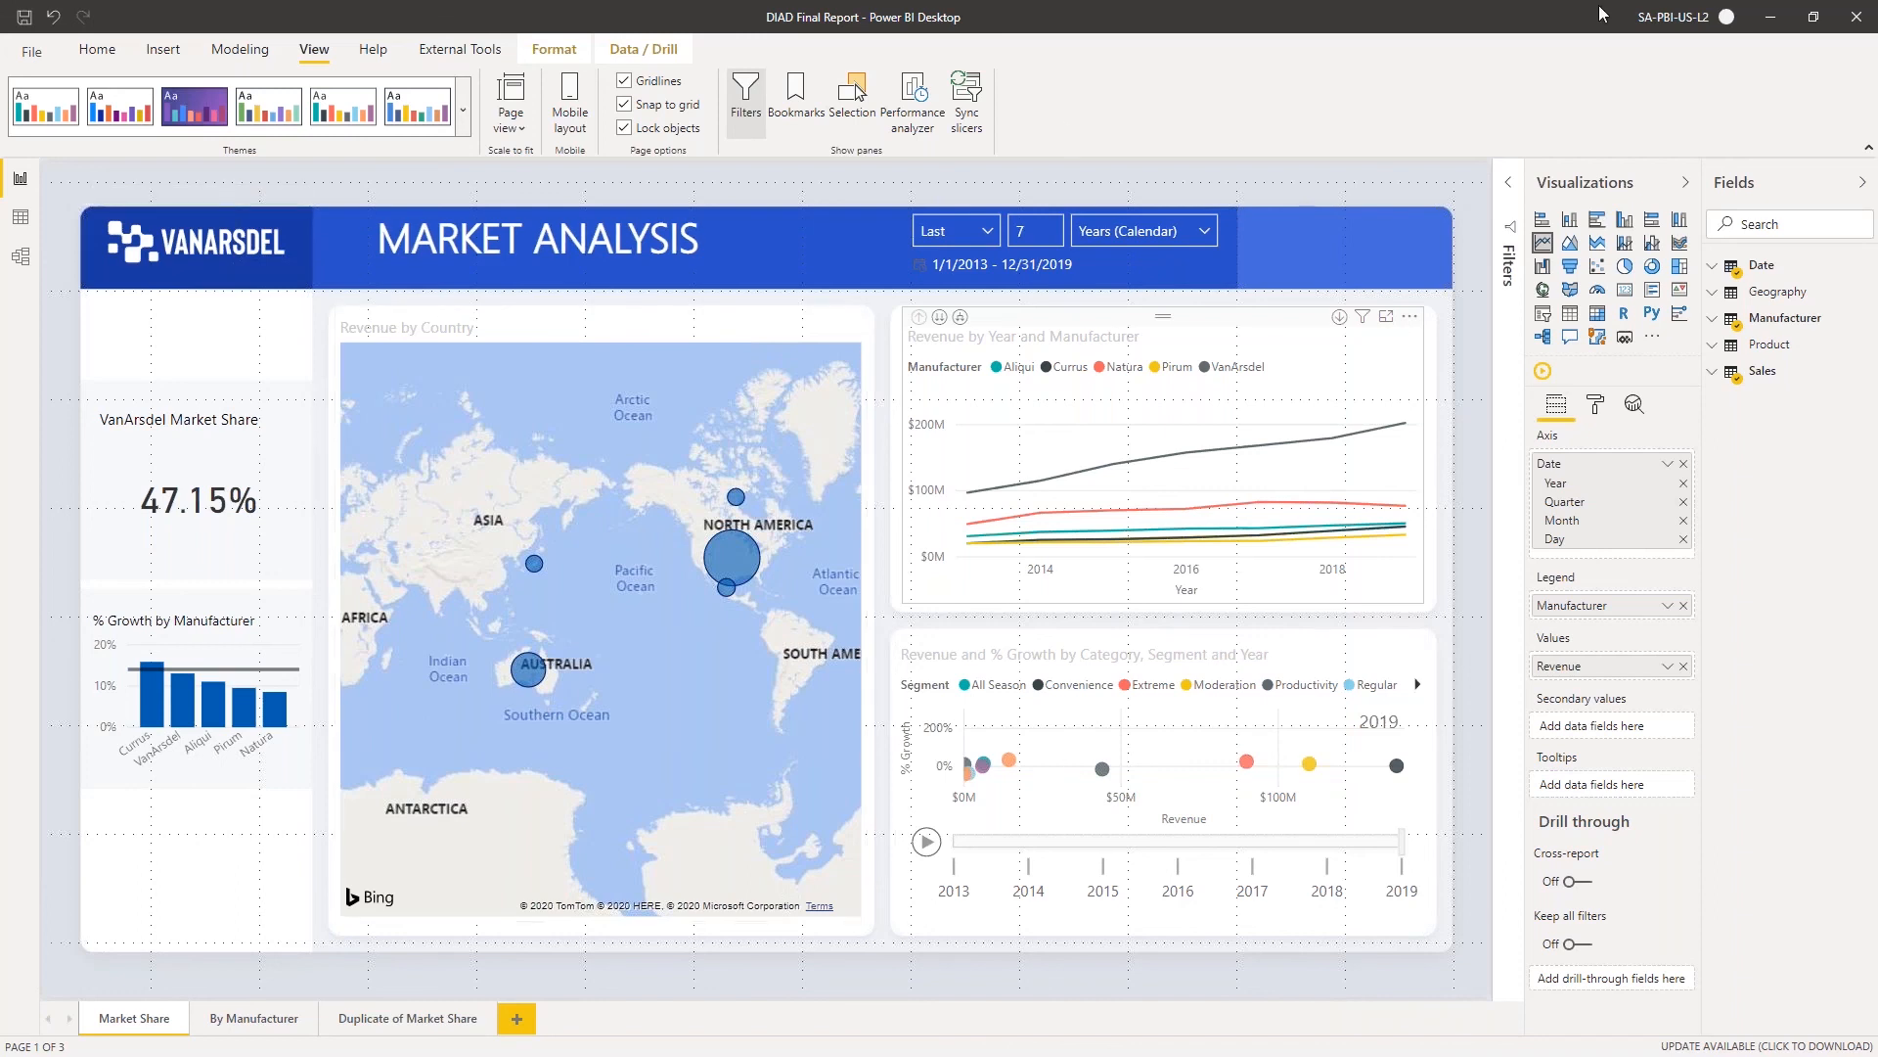
Start publishing the report to Power BI and look through the available destination workspaces
{"action": "left_click", "coordinate": [97, 48]}
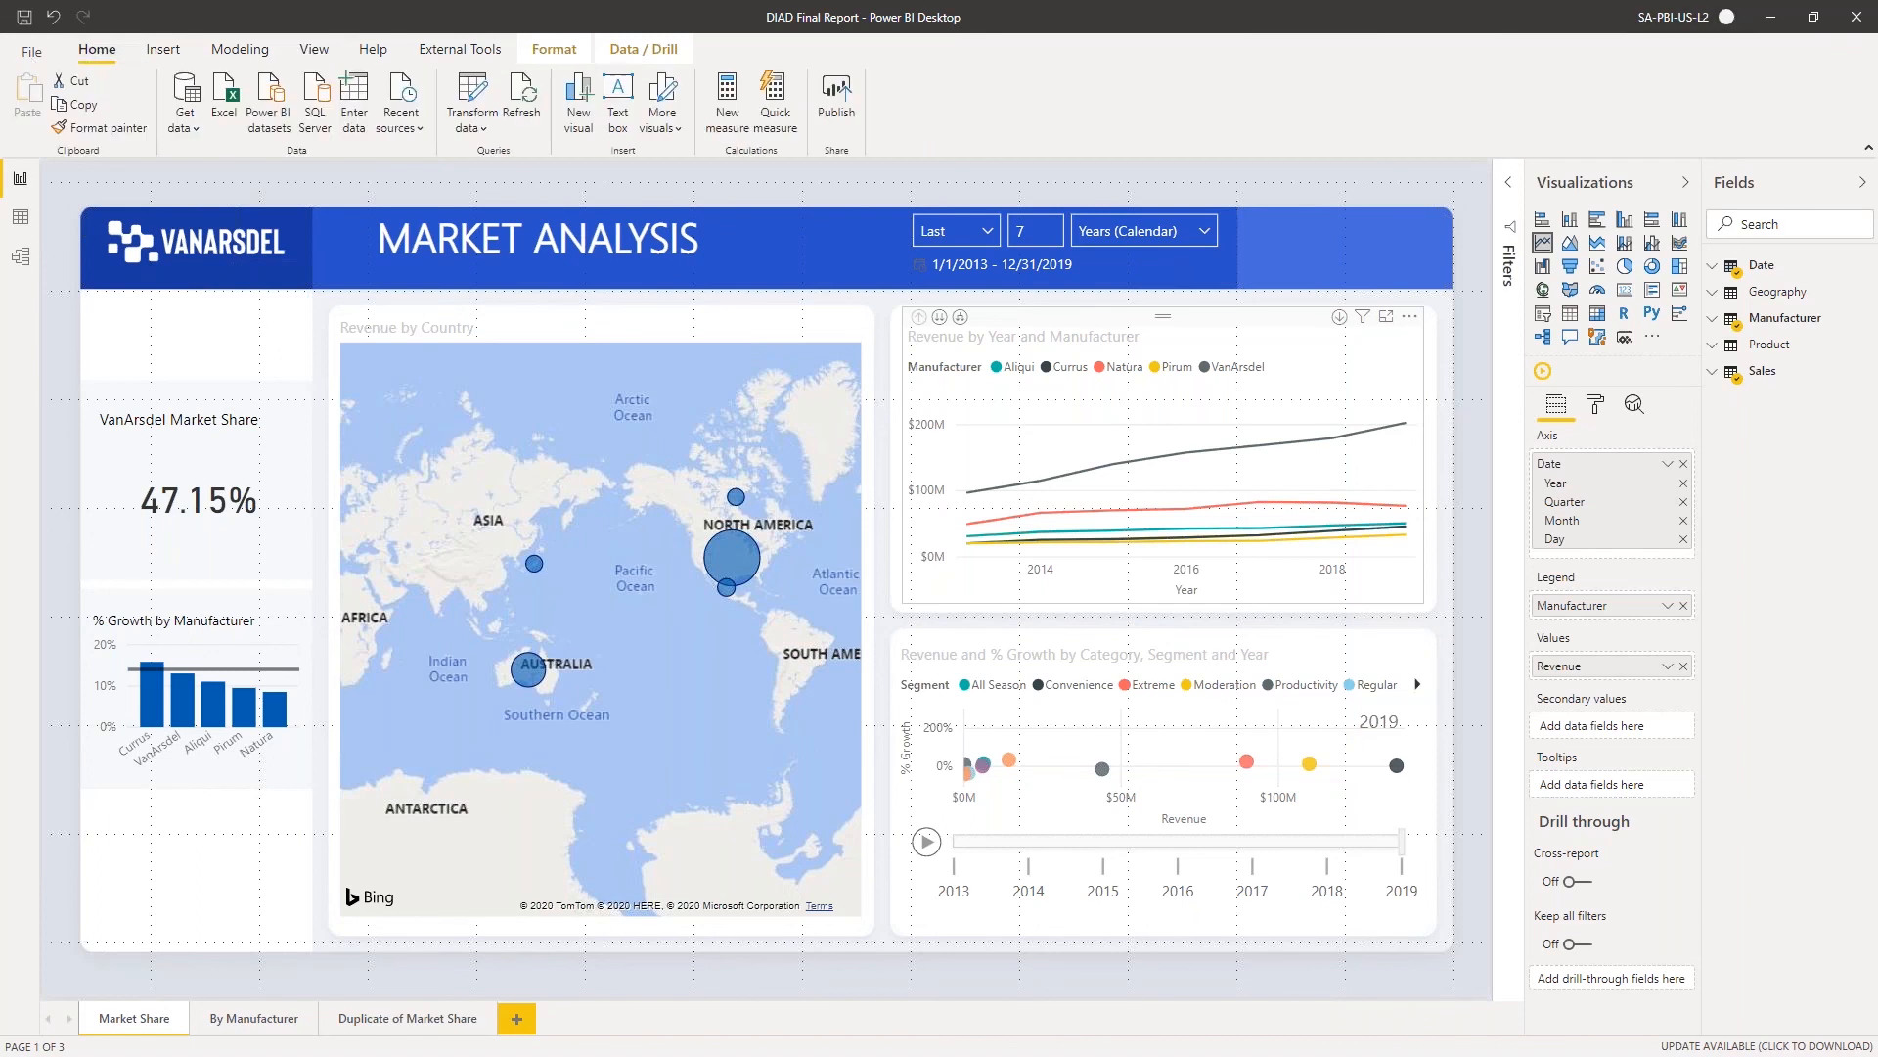
{"action": "left_click", "coordinate": [840, 95]}
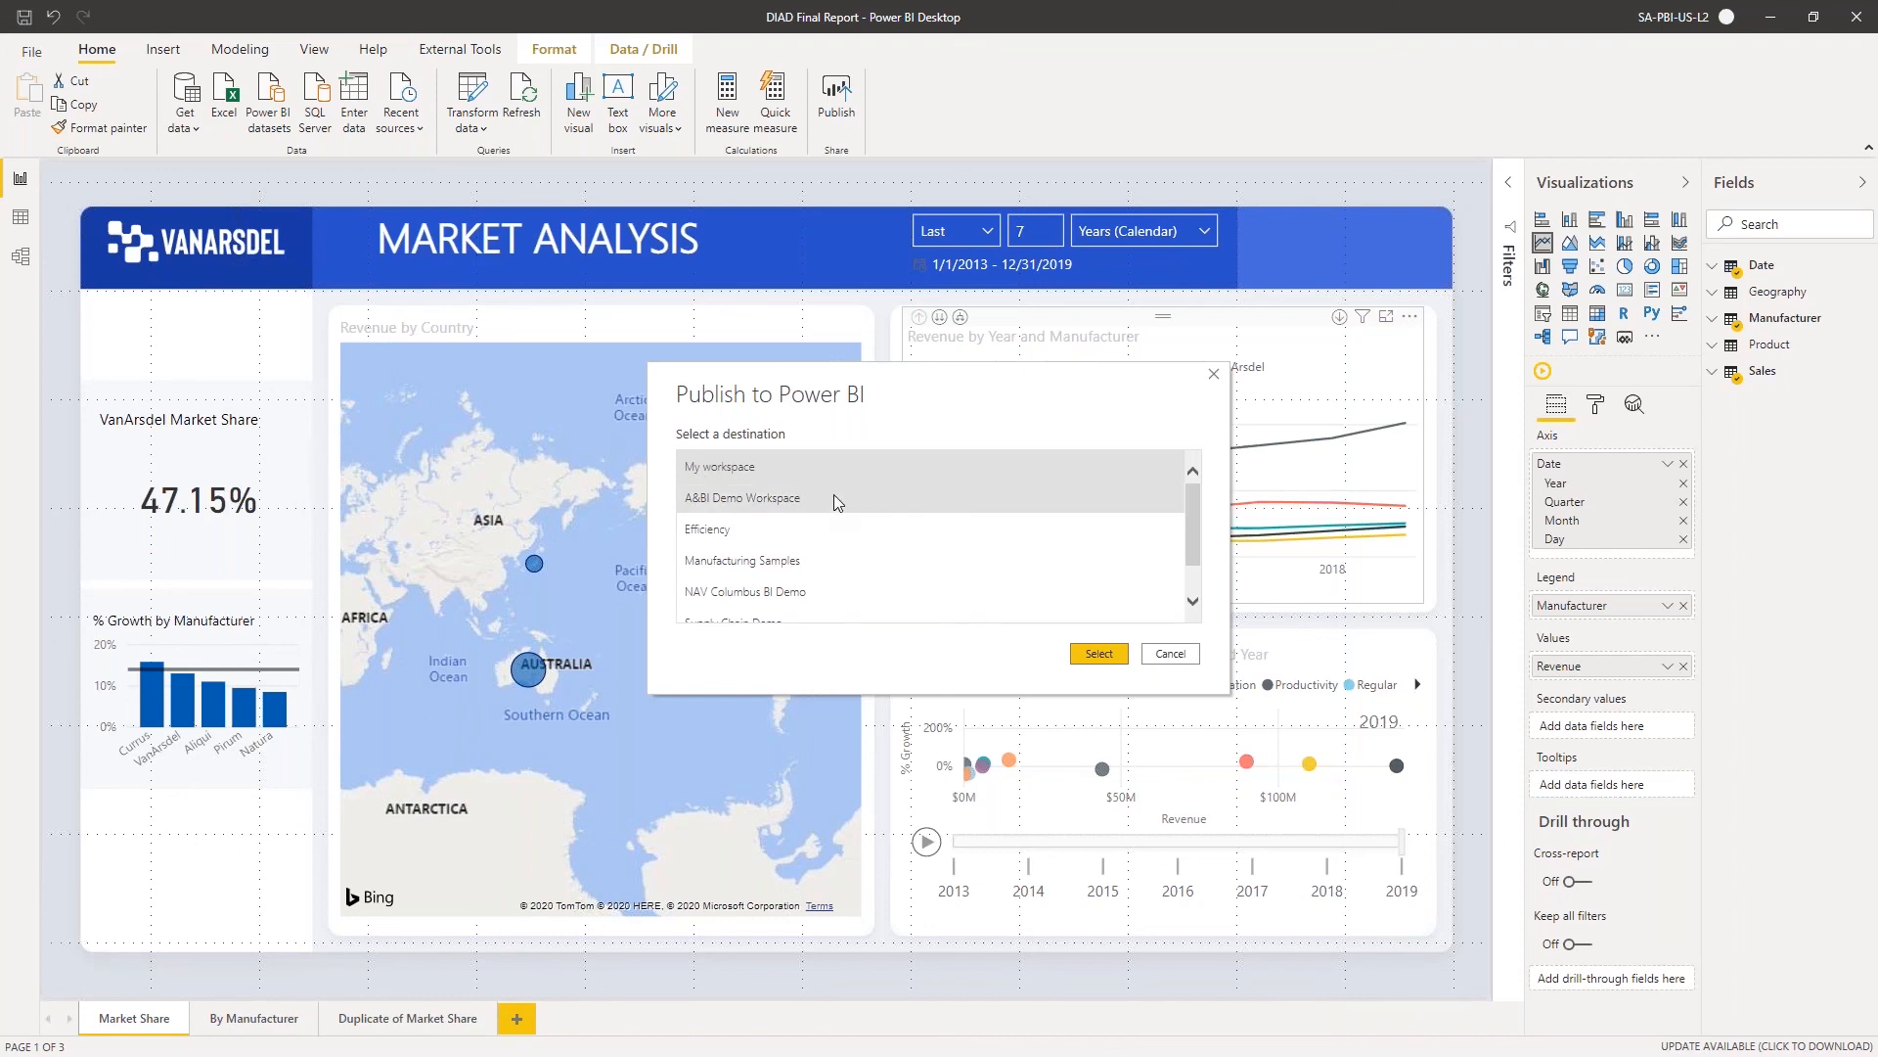
{"action": "scroll", "coordinate": [831, 499], "scroll_direction": "down", "scroll_amount": 1}
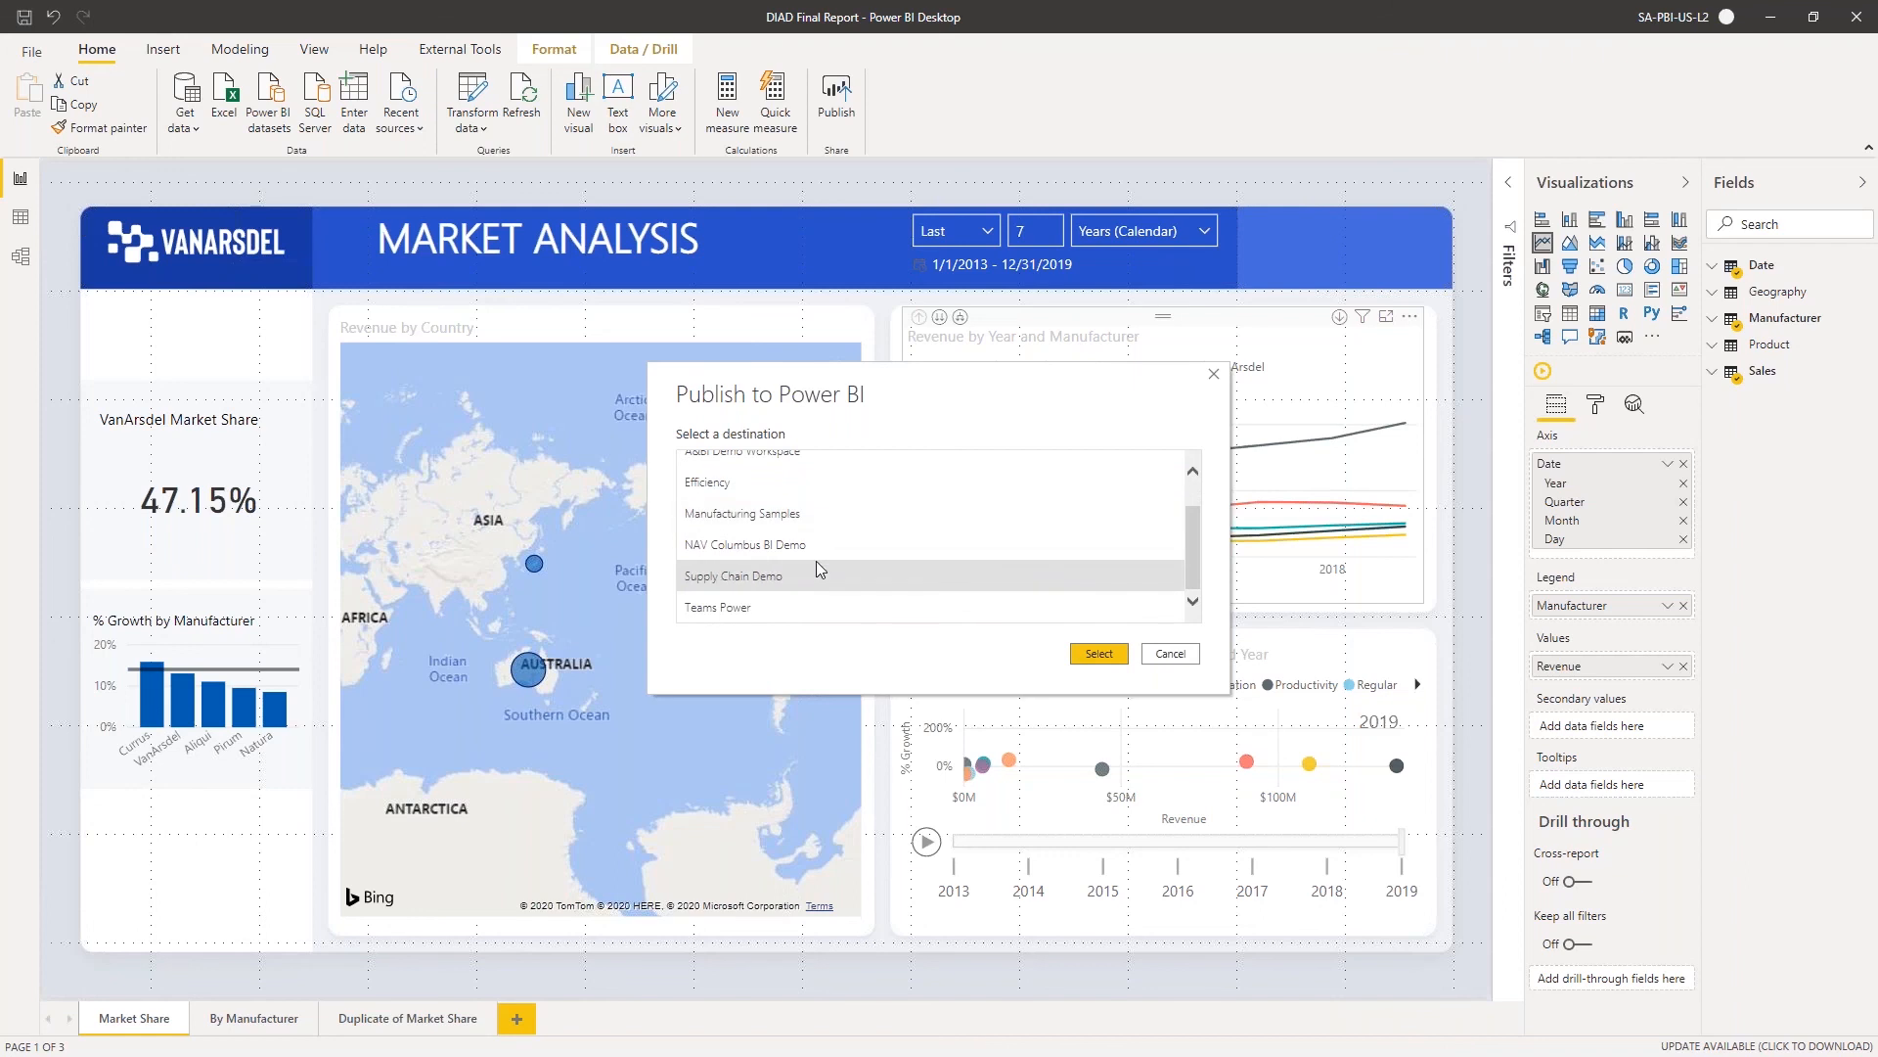
{"action": "scroll", "coordinate": [816, 560], "scroll_direction": "up", "scroll_amount": 1}
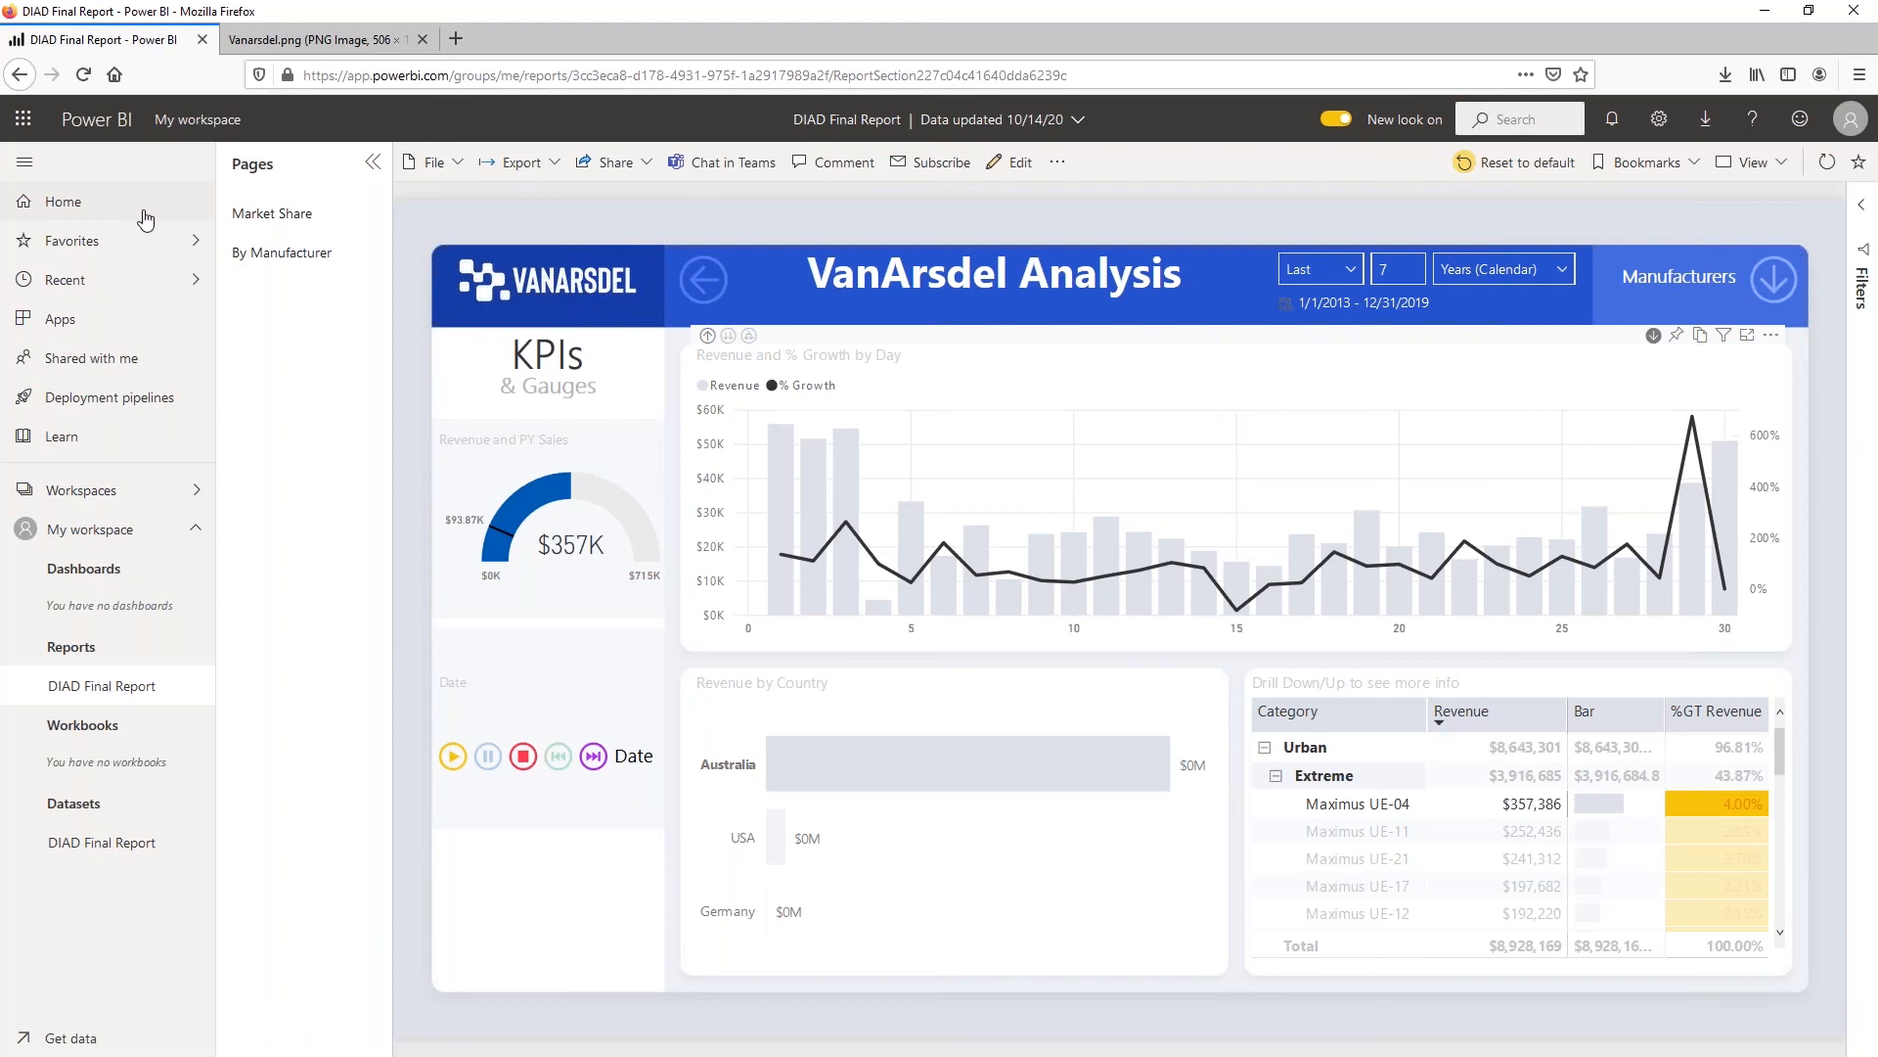
In the Power BI service in Firefox, go to the home page and look over the list of workspaces
{"action": "left_click", "coordinate": [74, 201]}
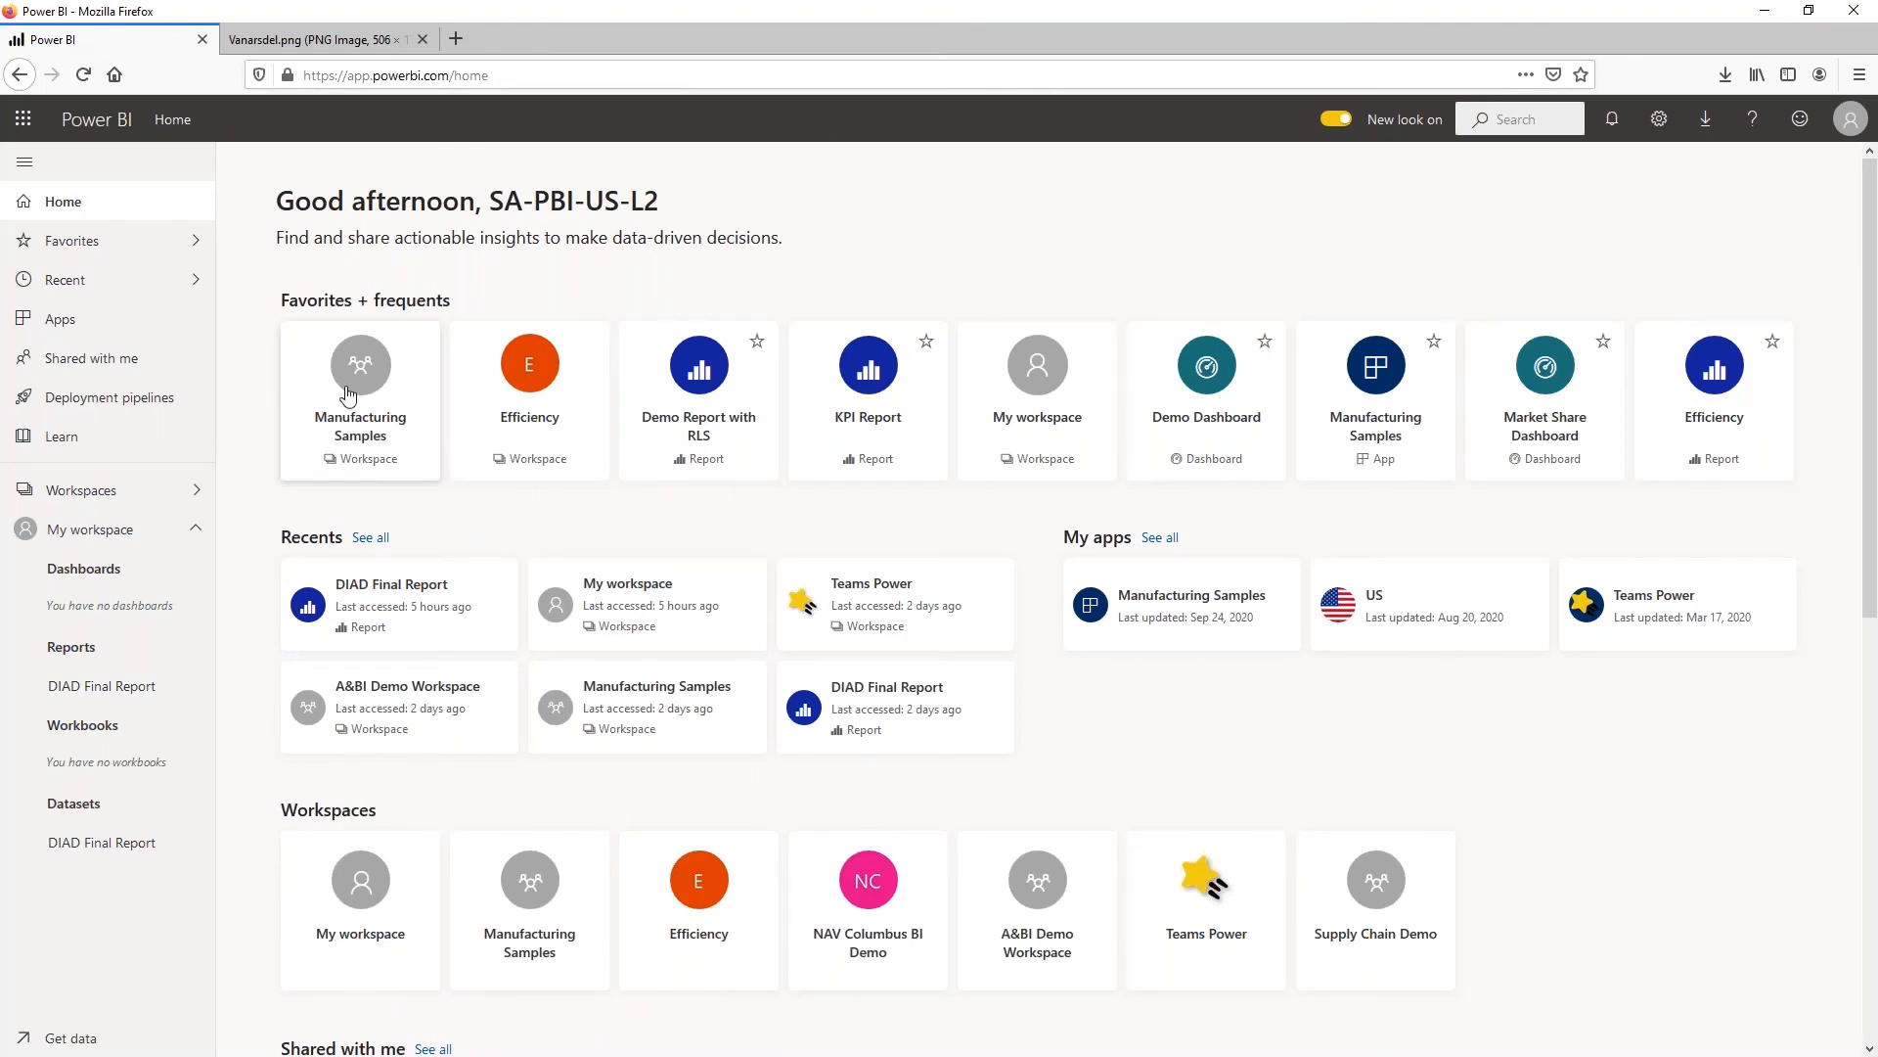
{"action": "left_click", "coordinate": [118, 490]}
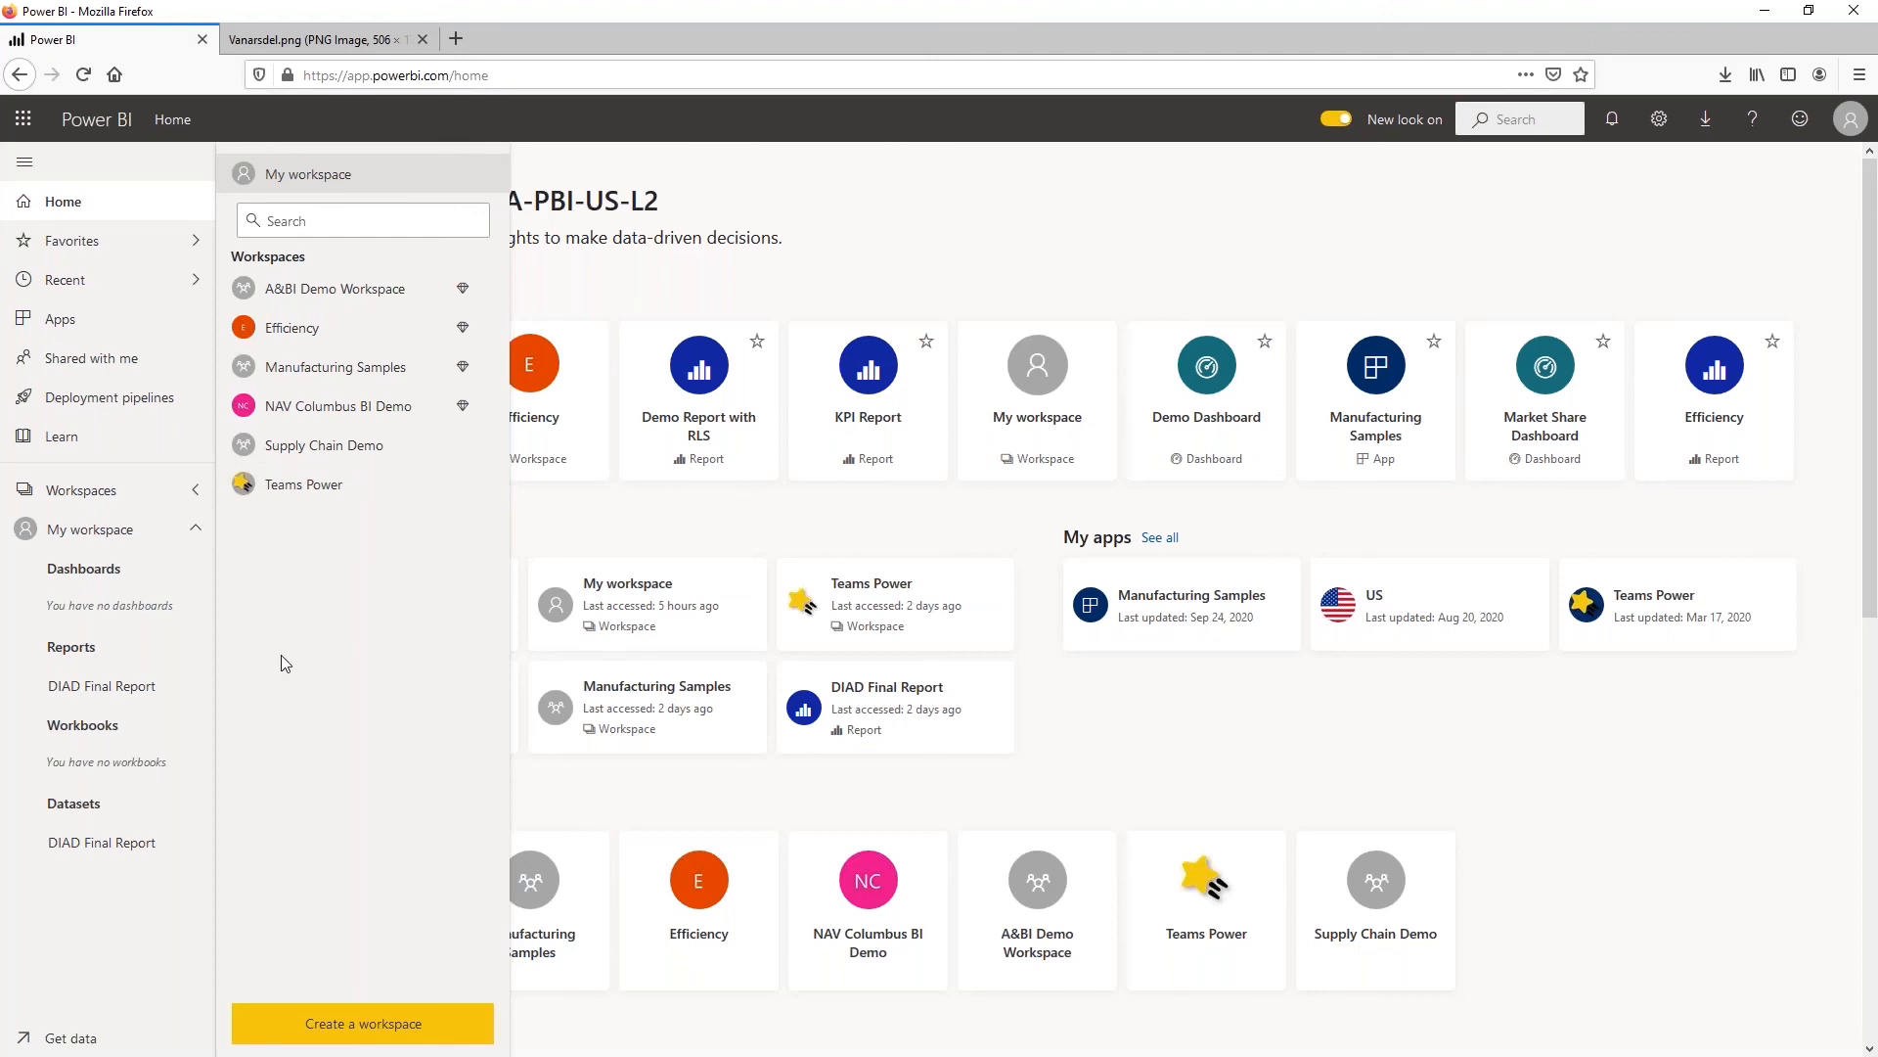
{"action": "left_click", "coordinate": [109, 491]}
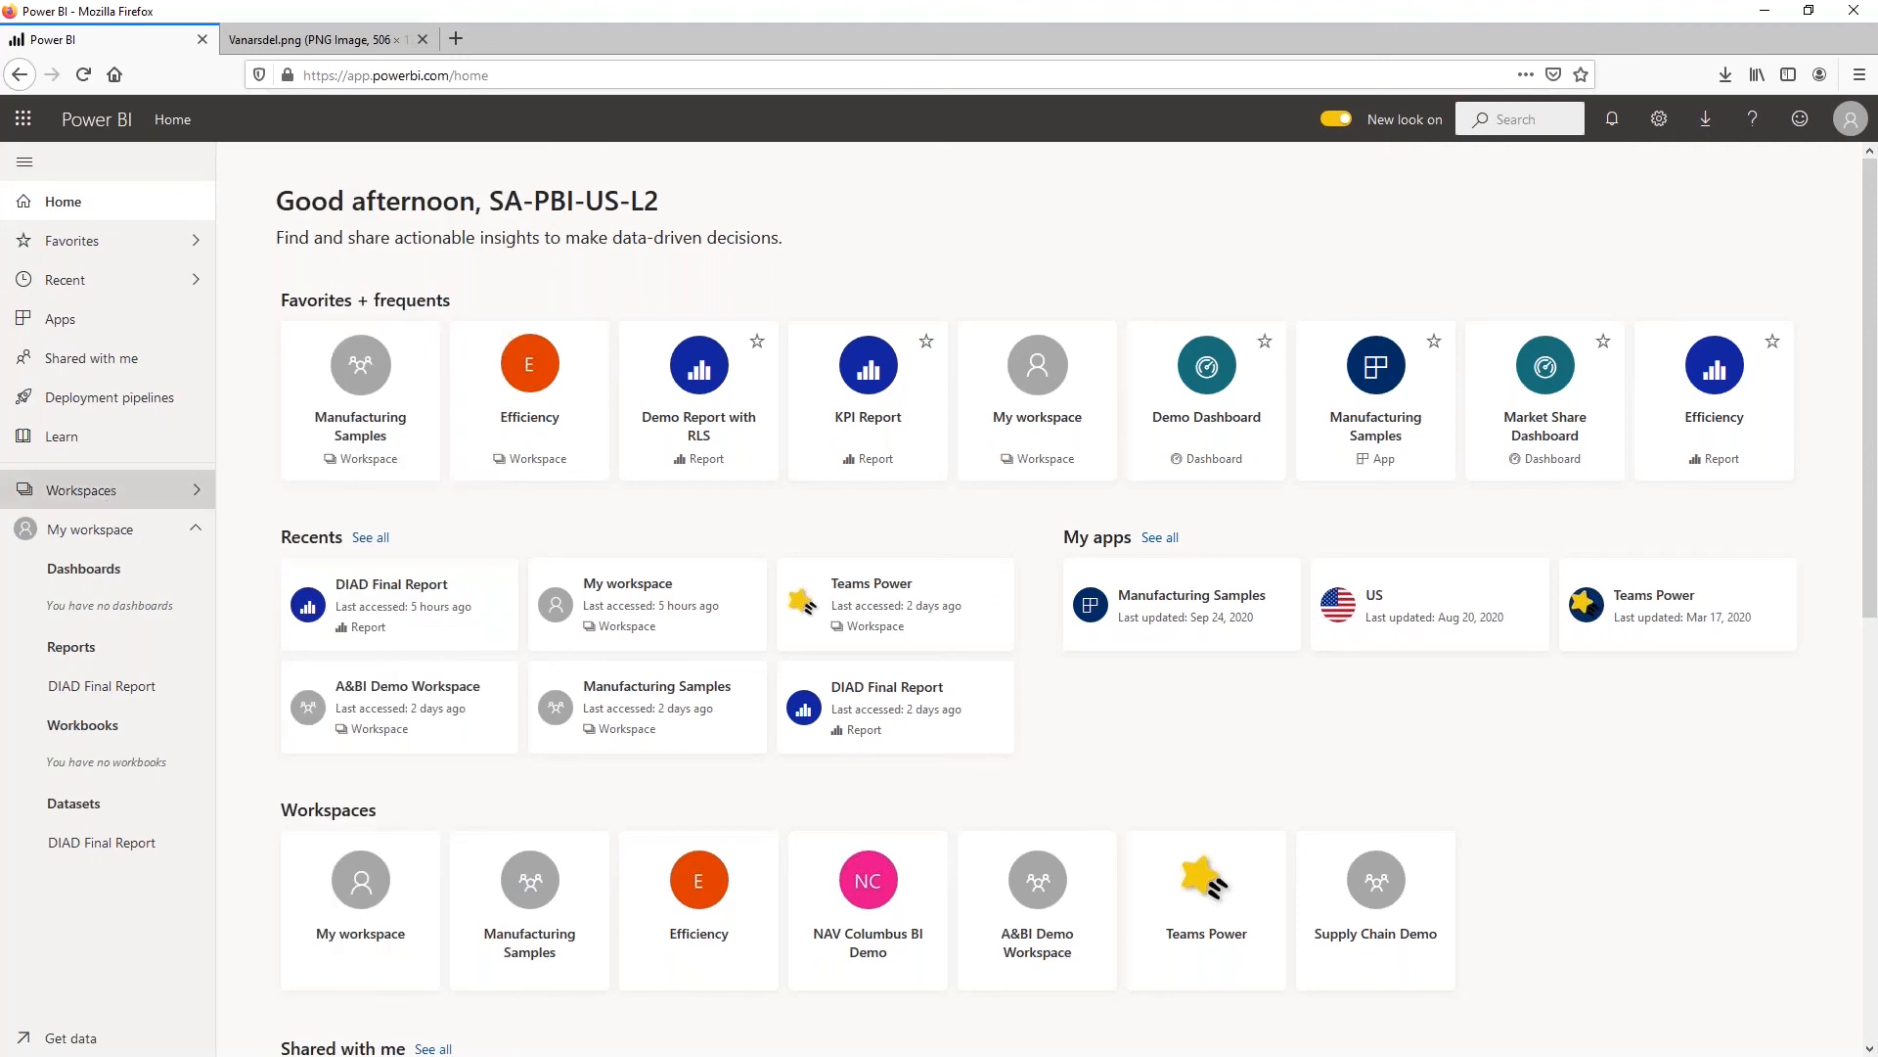
Create a workspace named "DIAD- " followed by the owner's e-mail address and save it
{"action": "left_click", "coordinate": [108, 492]}
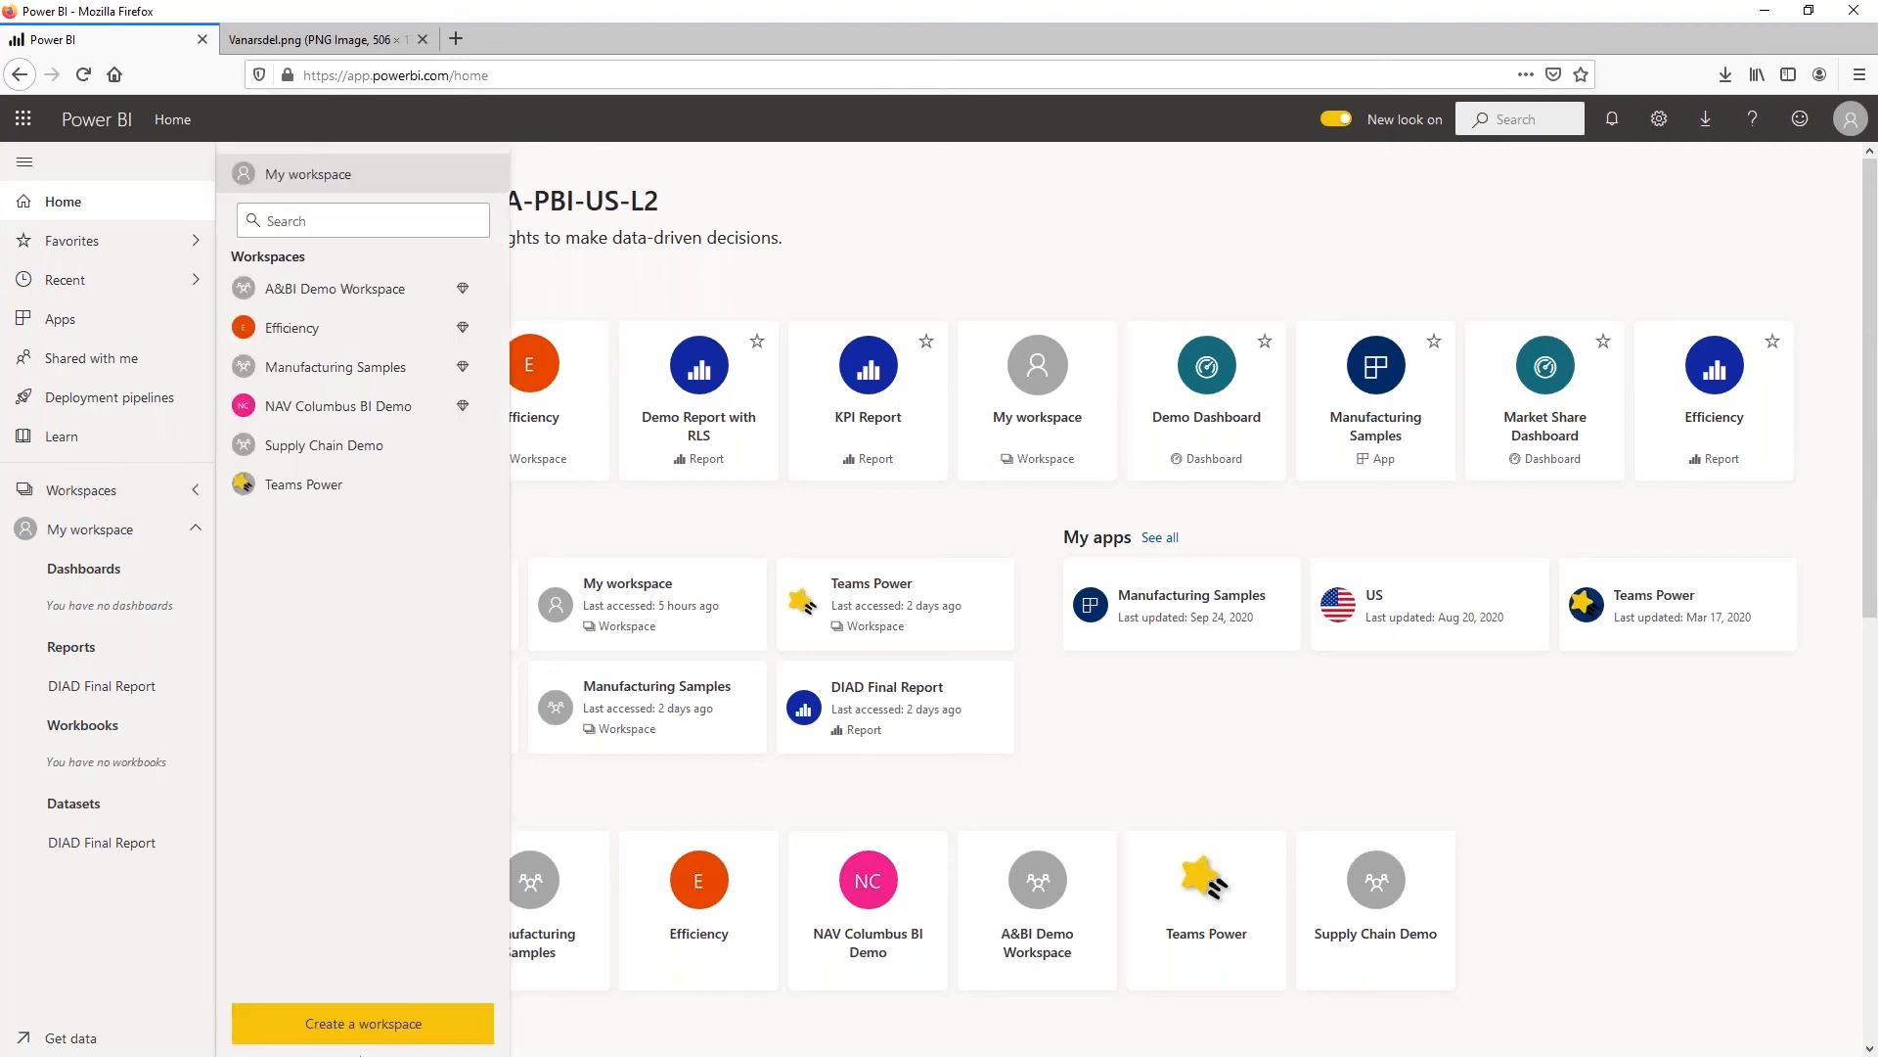
{"action": "left_click", "coordinate": [362, 1035]}
{"action": "left_click", "coordinate": [1487, 492]}
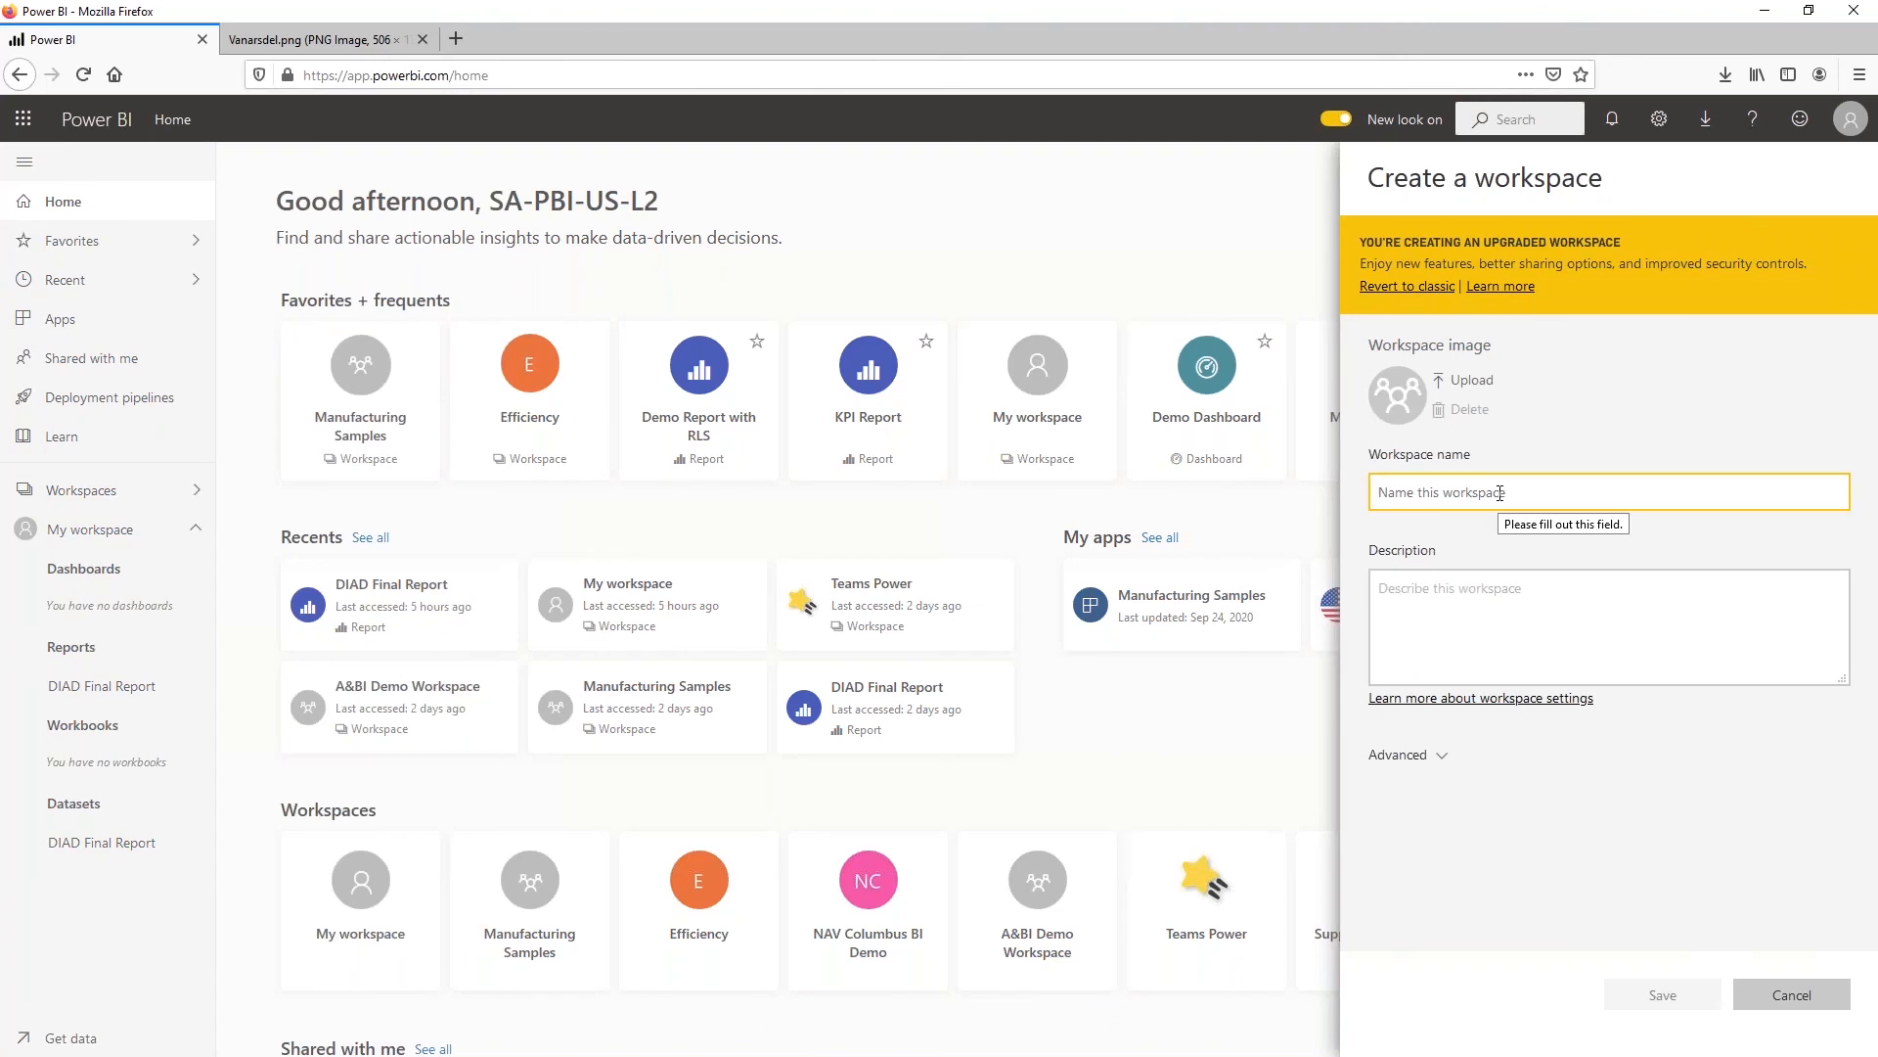
{"action": "type", "text": "DIad"}
{"action": "key", "text": "BackSpace"}
{"action": "key", "text": "BackSpace"}
{"action": "key", "text": "BackSpace"}
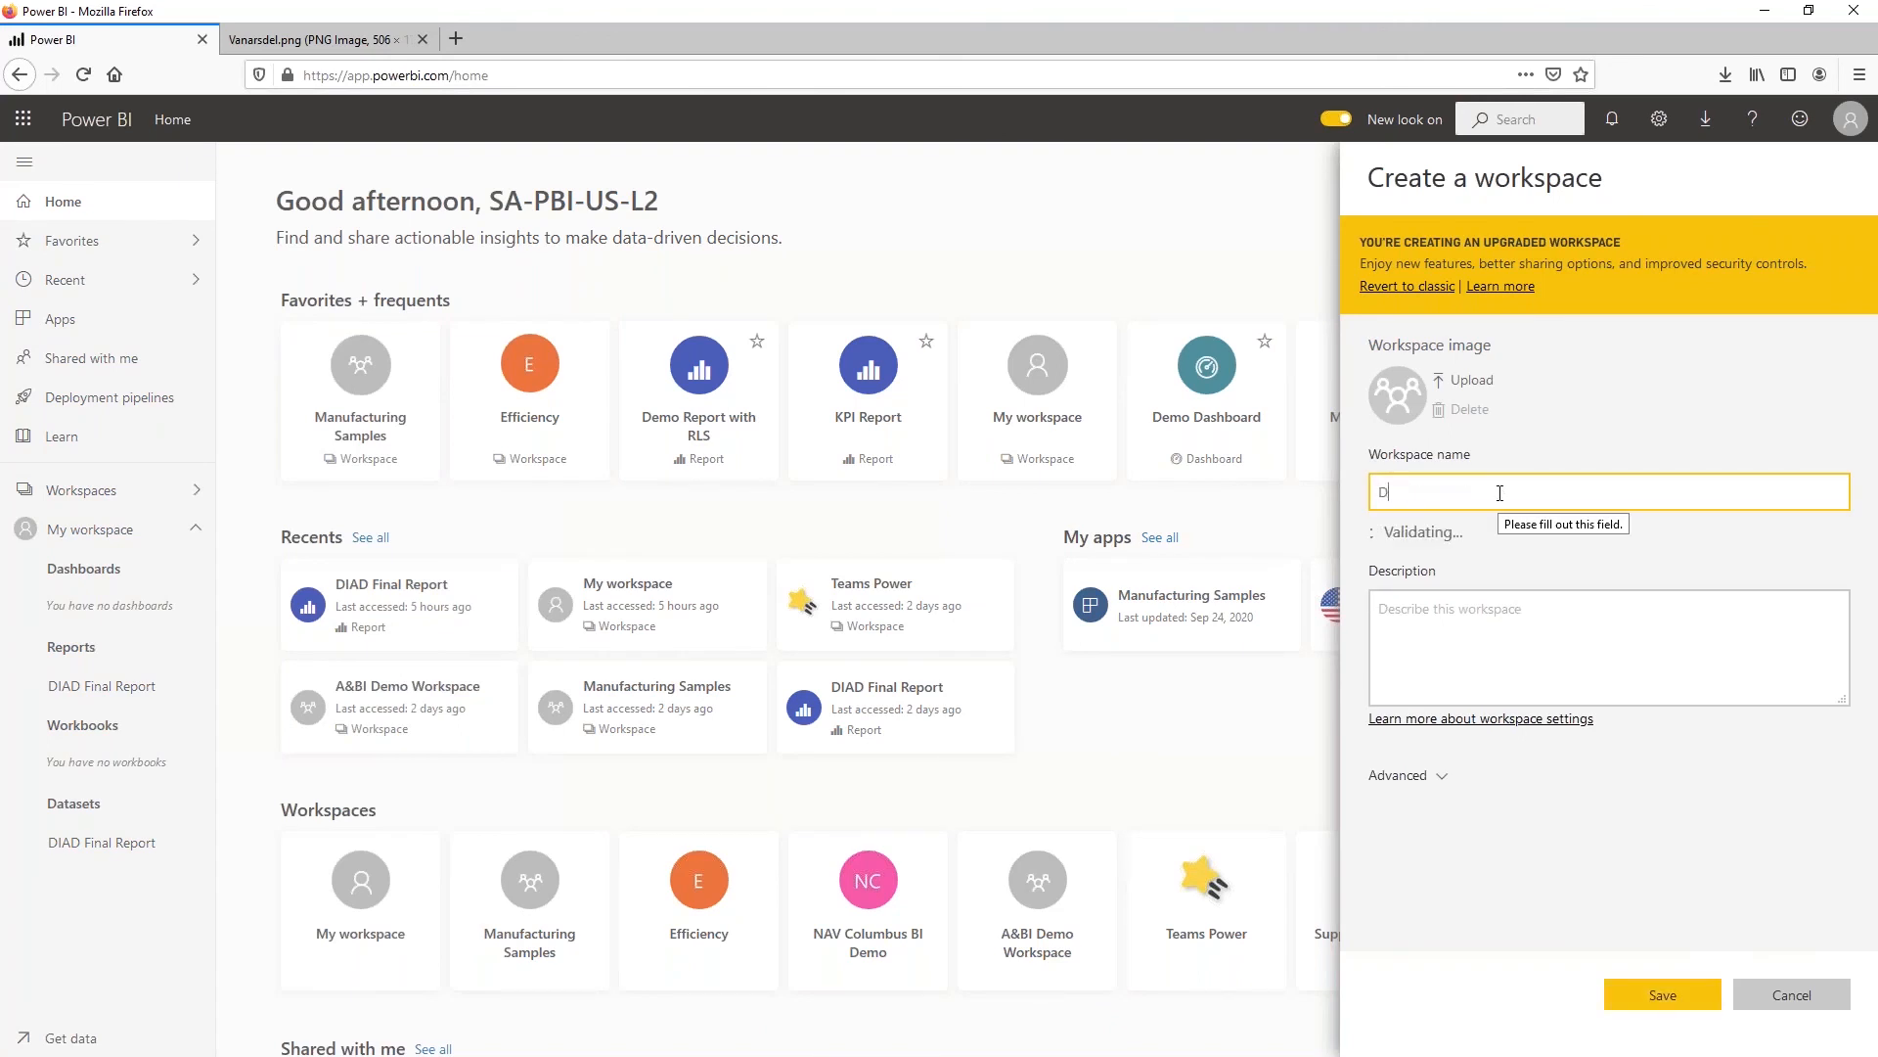
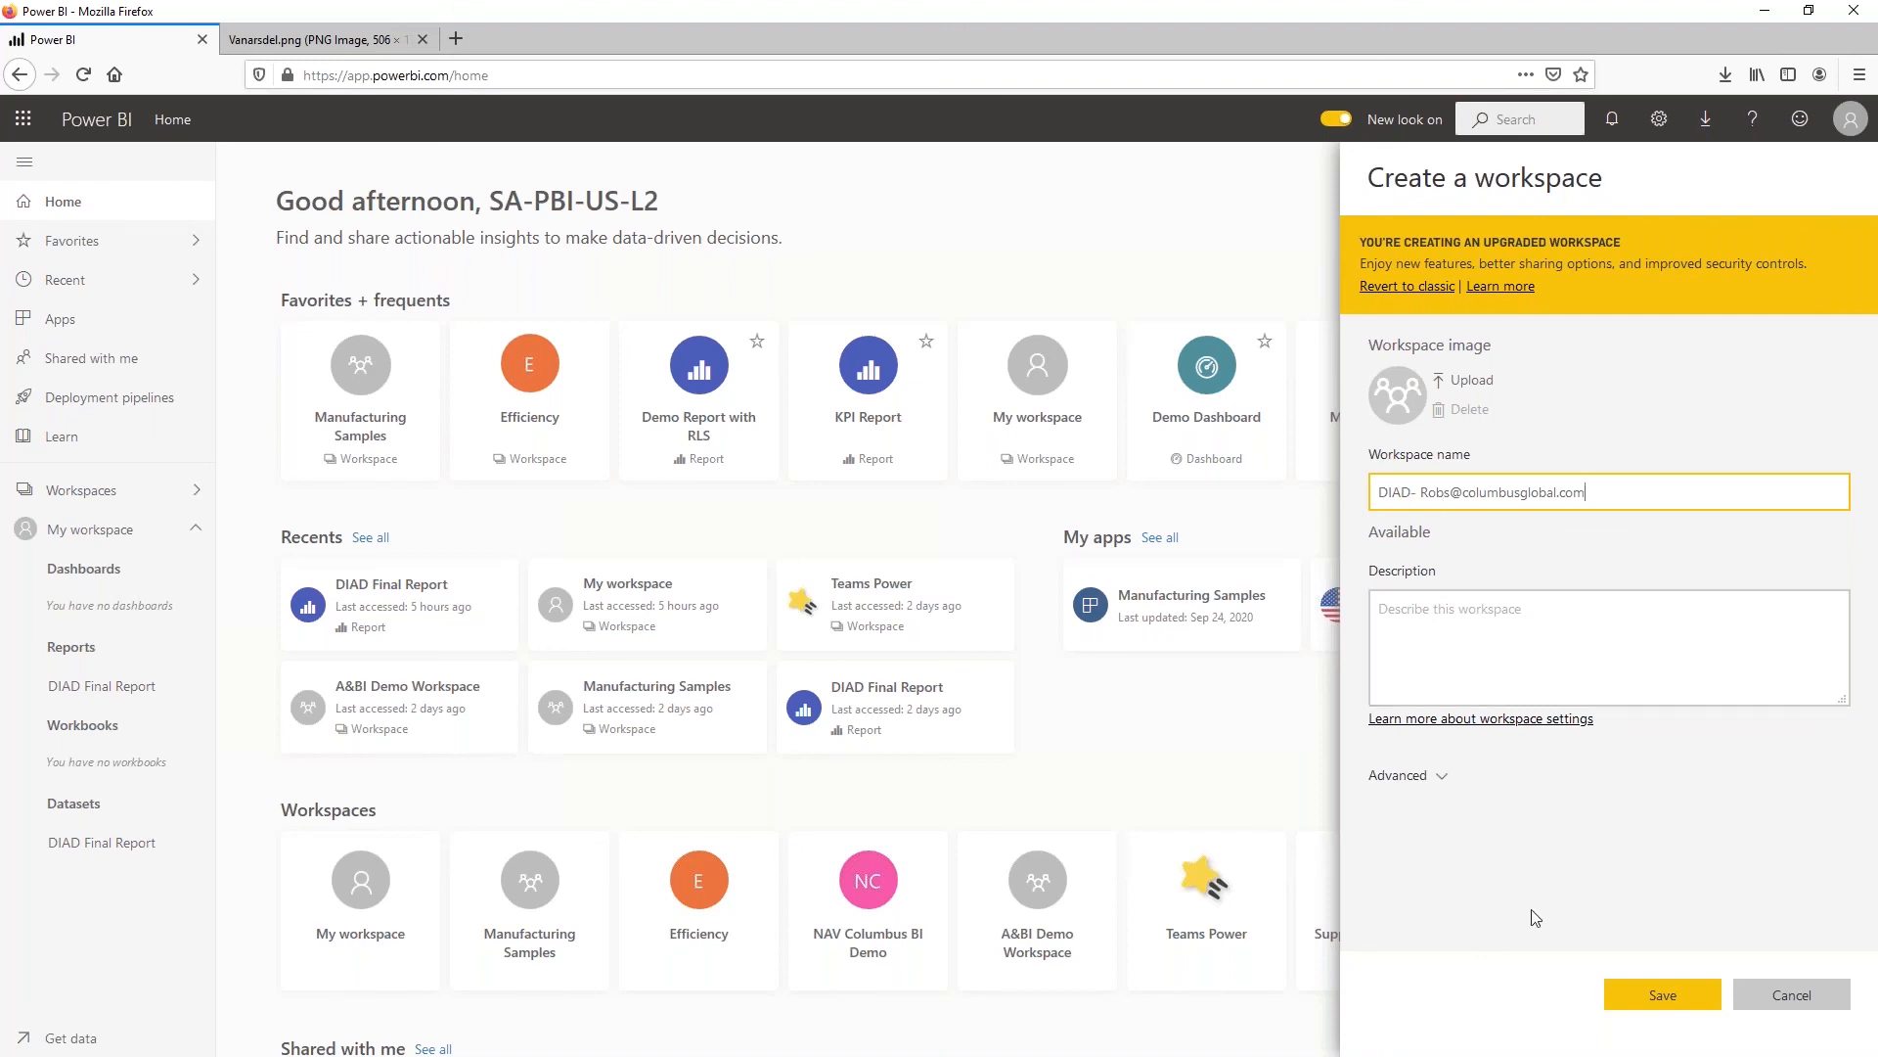
{"action": "left_click", "coordinate": [1636, 1002]}
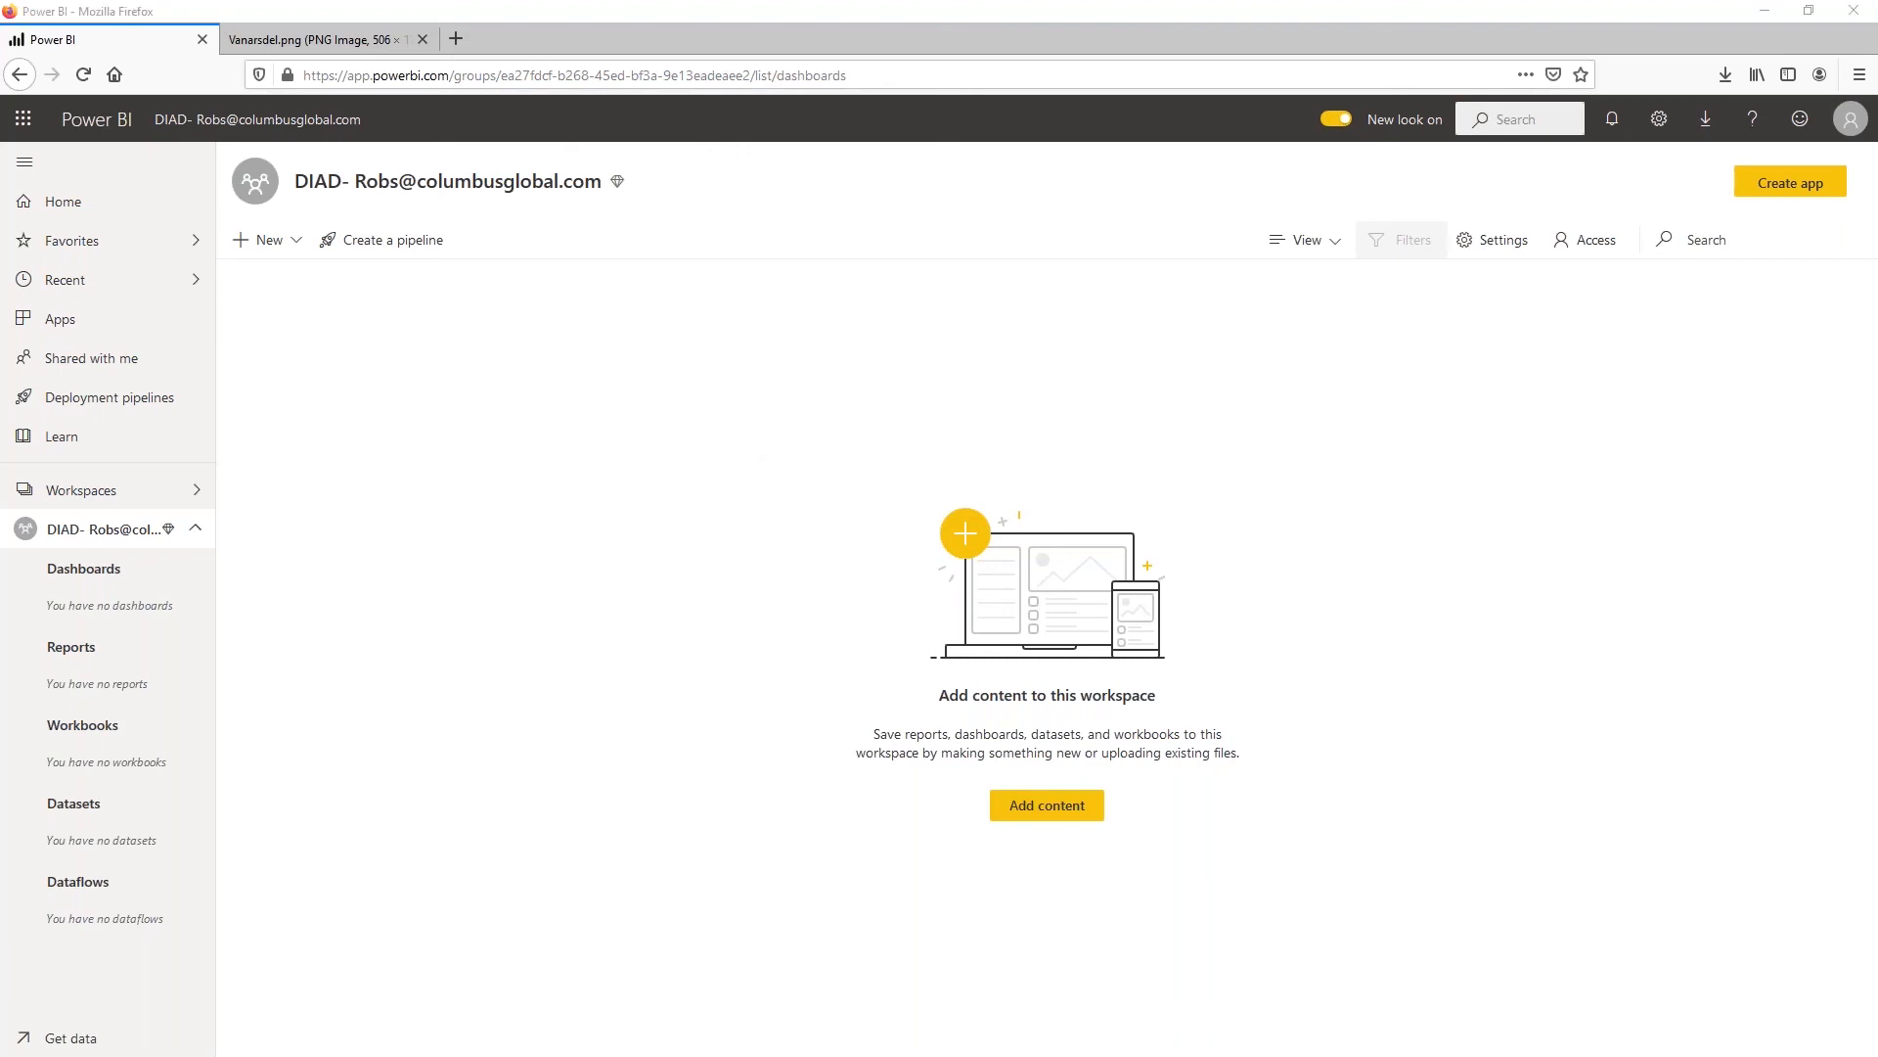
Switch back to Power BI Desktop, check the publish destinations for the new DIAD workspace, and cancel the outdated dialog
{"action": "key", "text": "alt+Tab"}
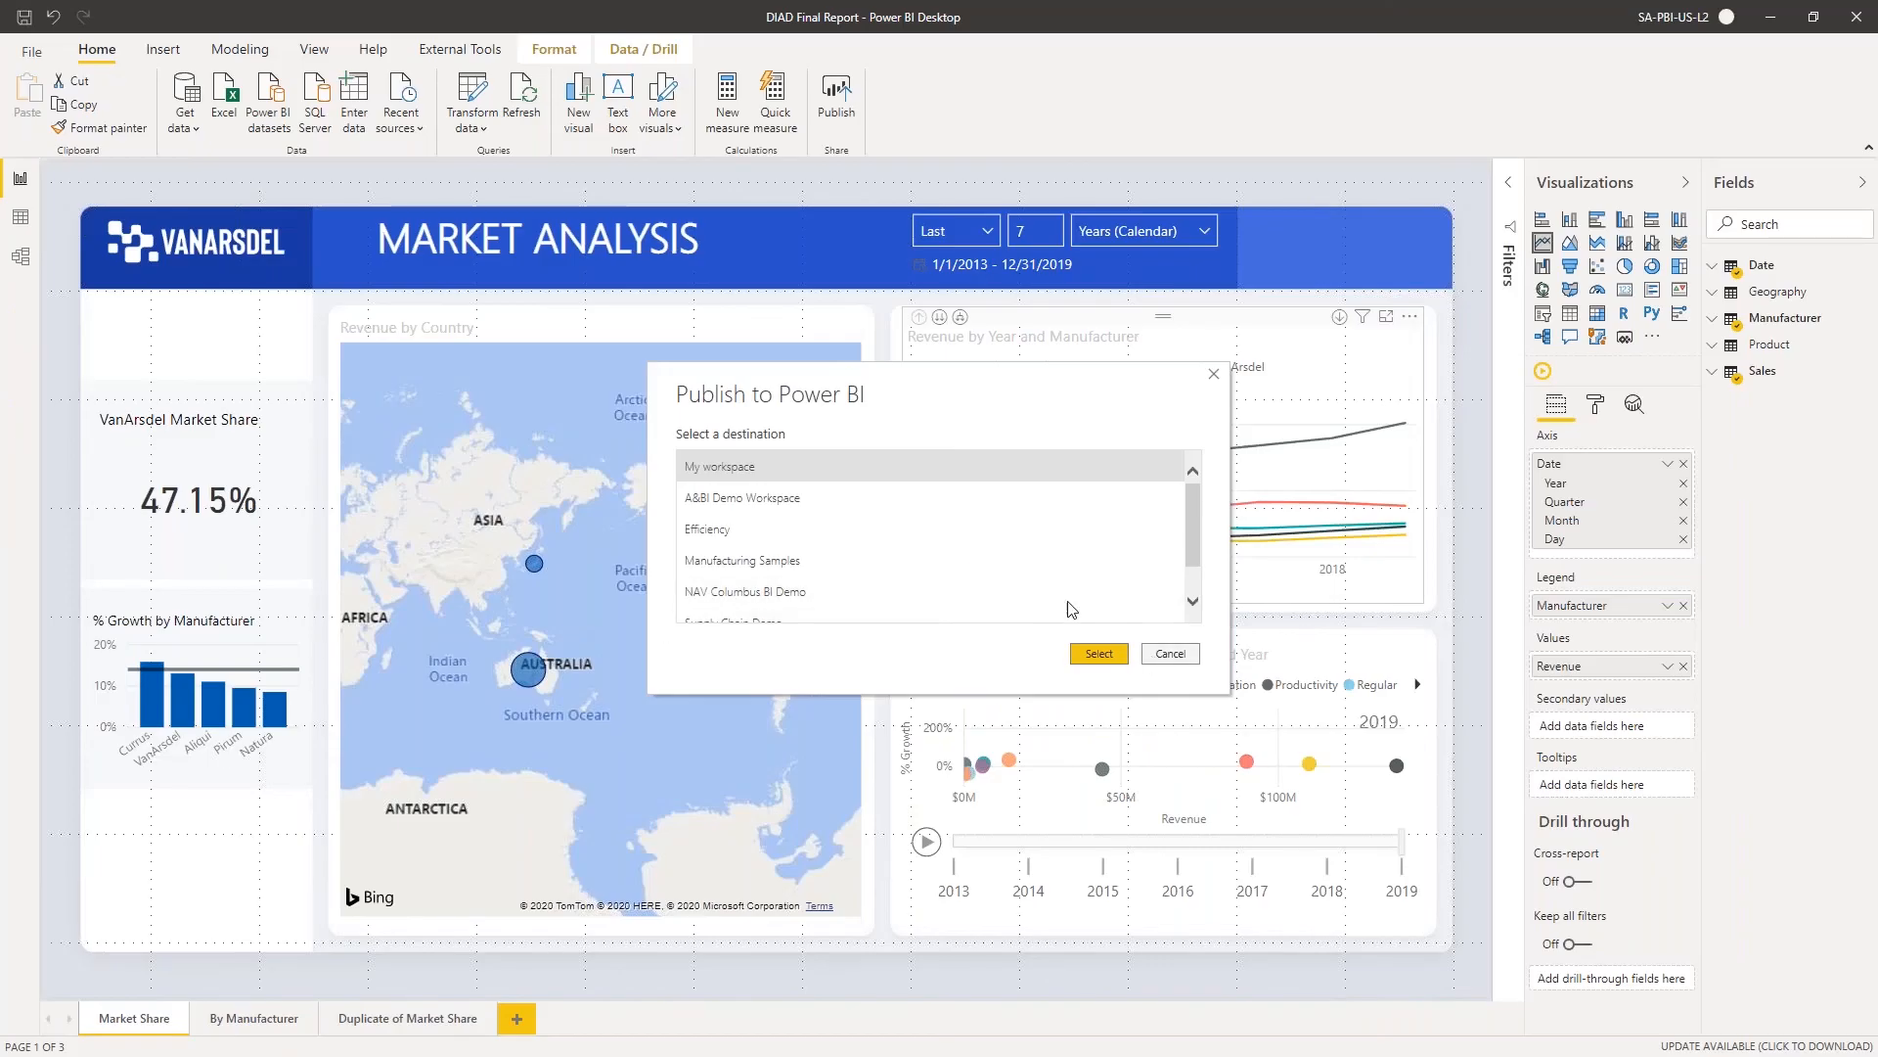
{"action": "left_click", "coordinate": [996, 553]}
{"action": "scroll", "coordinate": [998, 555], "scroll_direction": "up", "scroll_amount": 1}
{"action": "scroll", "coordinate": [998, 555], "scroll_direction": "down", "scroll_amount": 2}
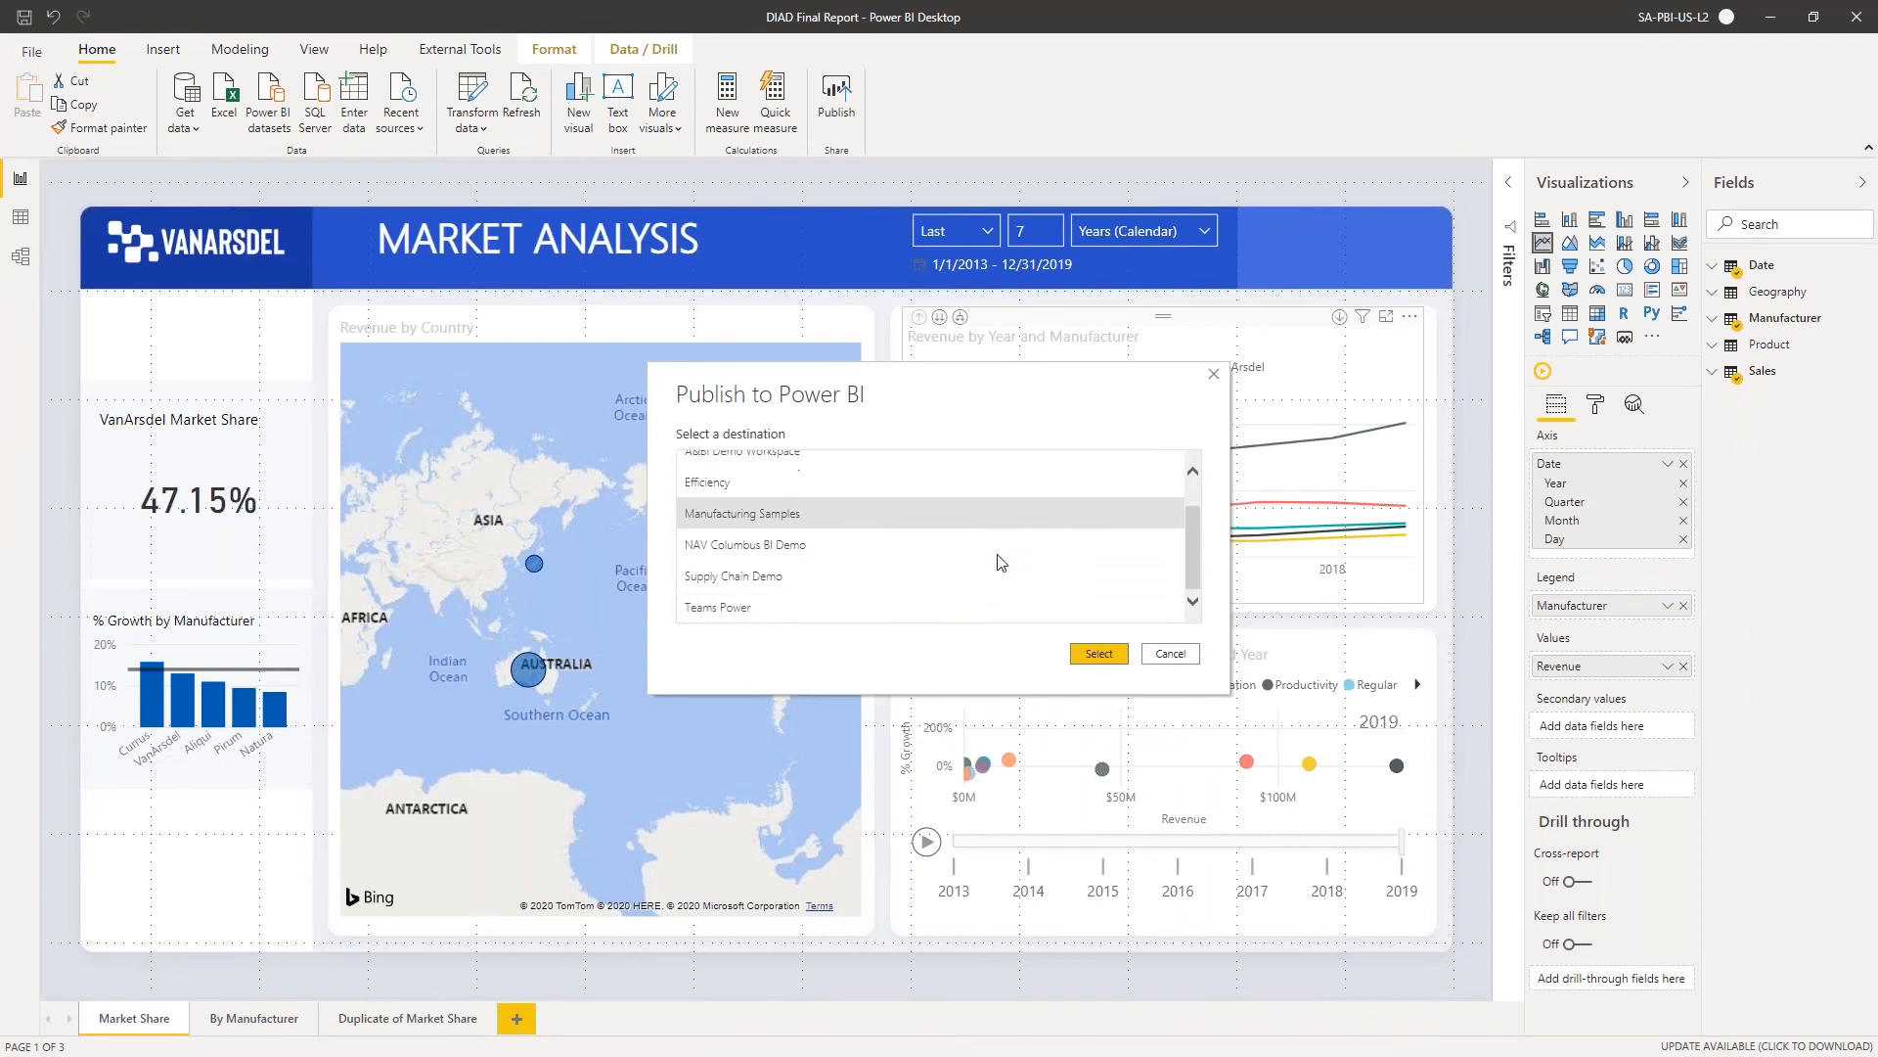
{"action": "scroll", "coordinate": [998, 554], "scroll_direction": "up", "scroll_amount": 2}
{"action": "left_click", "coordinate": [1172, 653]}
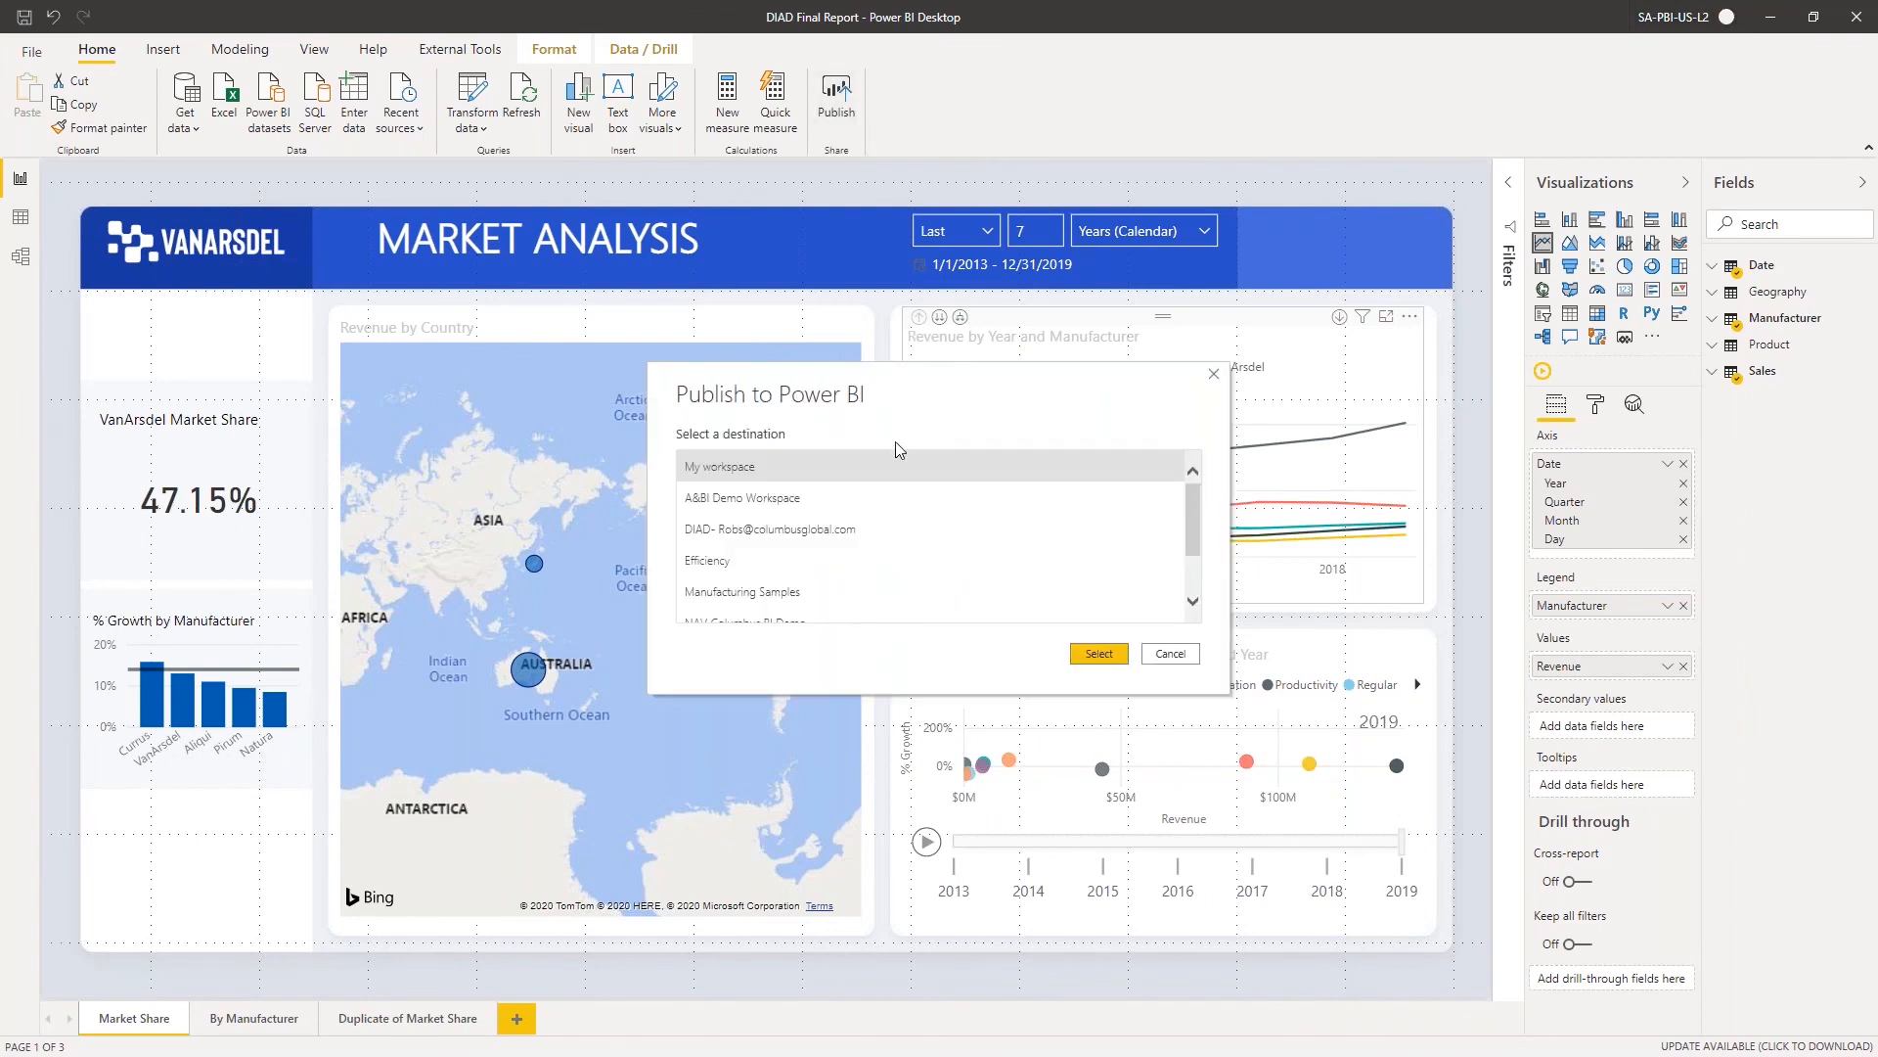
Publish the report to the new DIAD workspace and dismiss the publishing dialog
{"action": "left_click", "coordinate": [830, 529]}
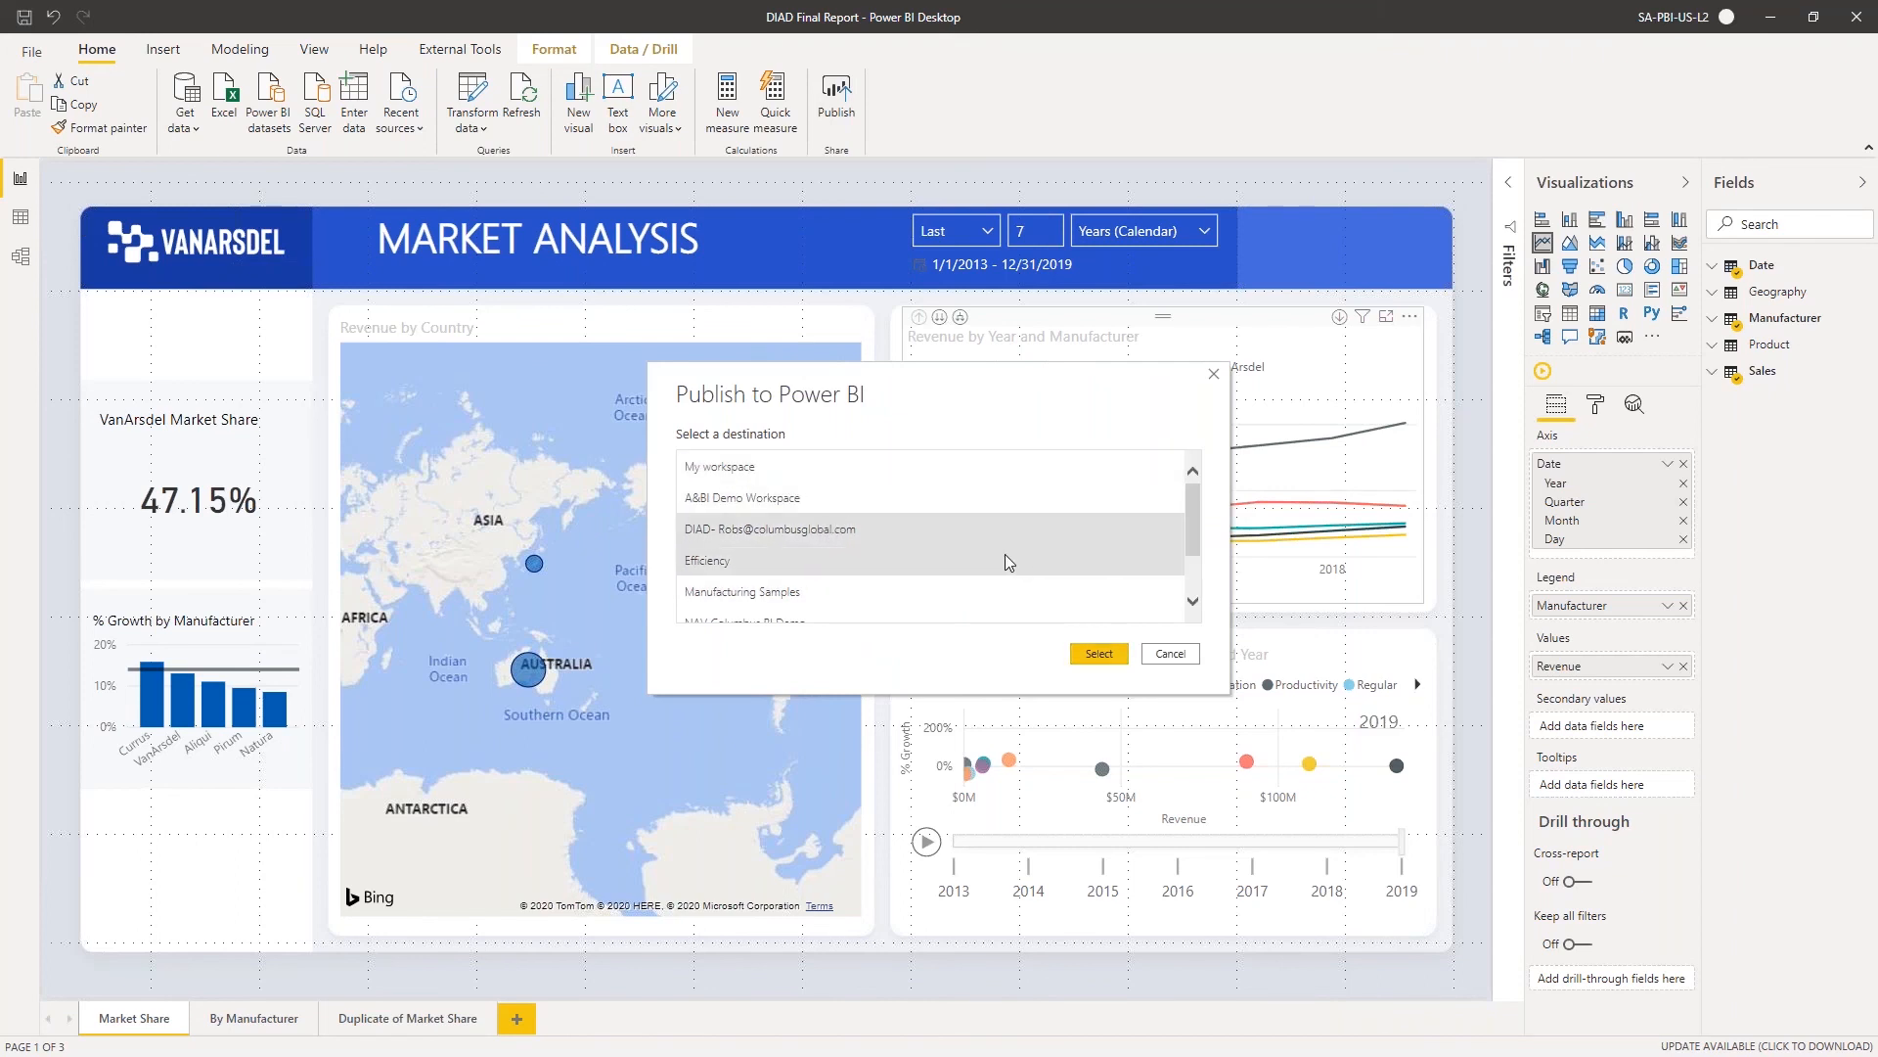
{"action": "left_click", "coordinate": [1099, 653]}
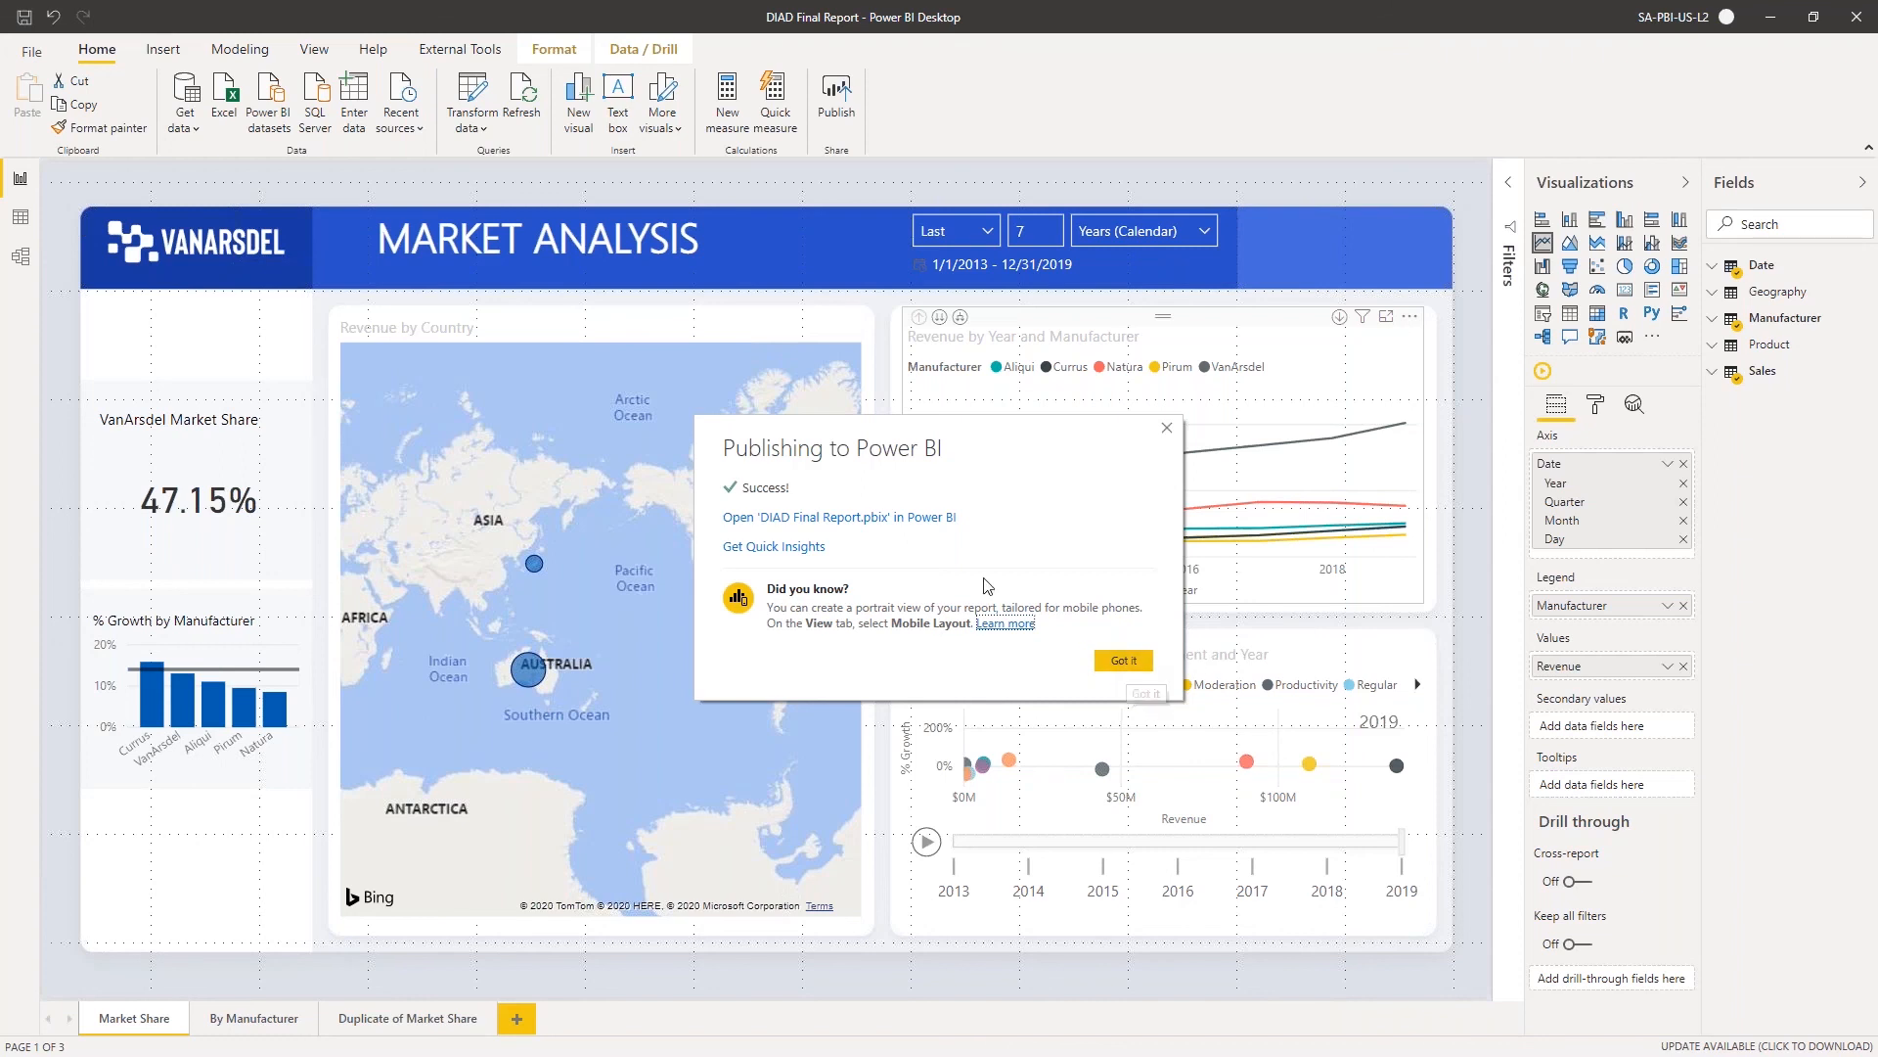
{"action": "left_click", "coordinate": [1135, 665]}
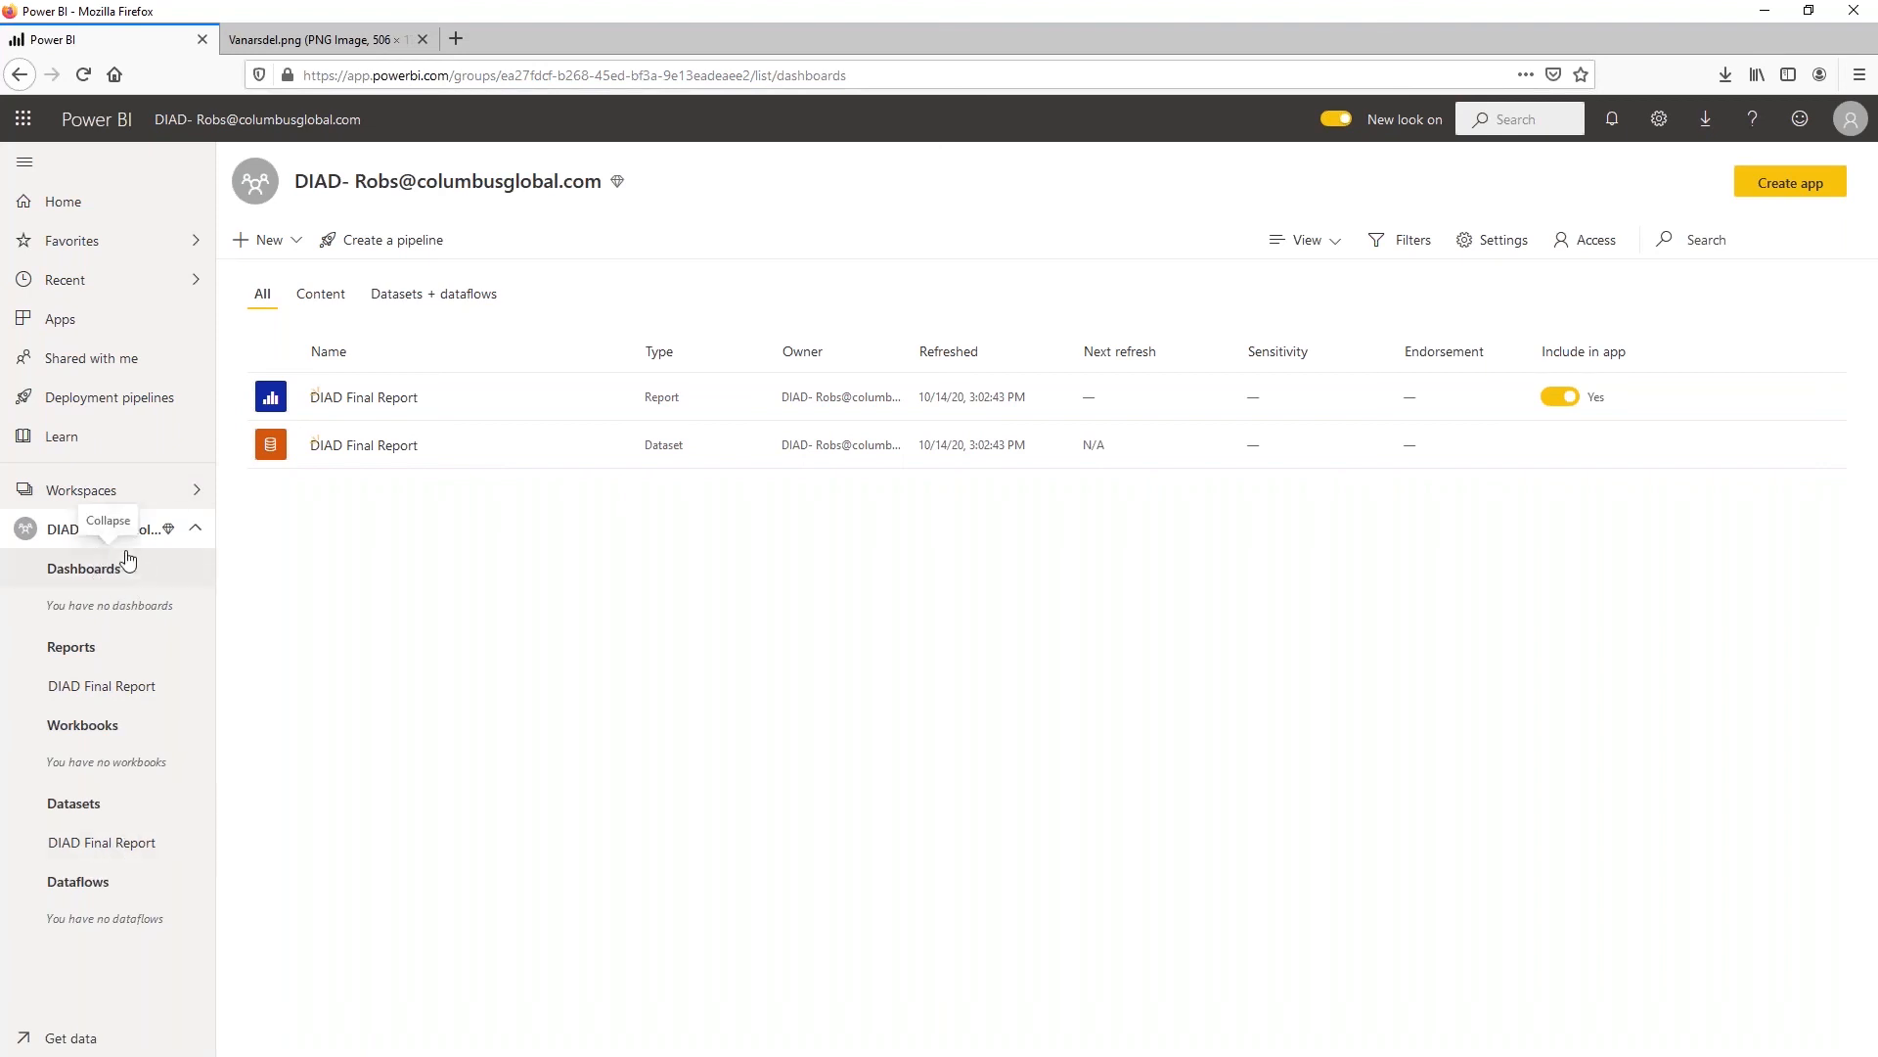
Open the published DIAD Final Report from the DIAD workspace in the browser, view it, and return to the workspace's content list
{"action": "left_click", "coordinate": [87, 692]}
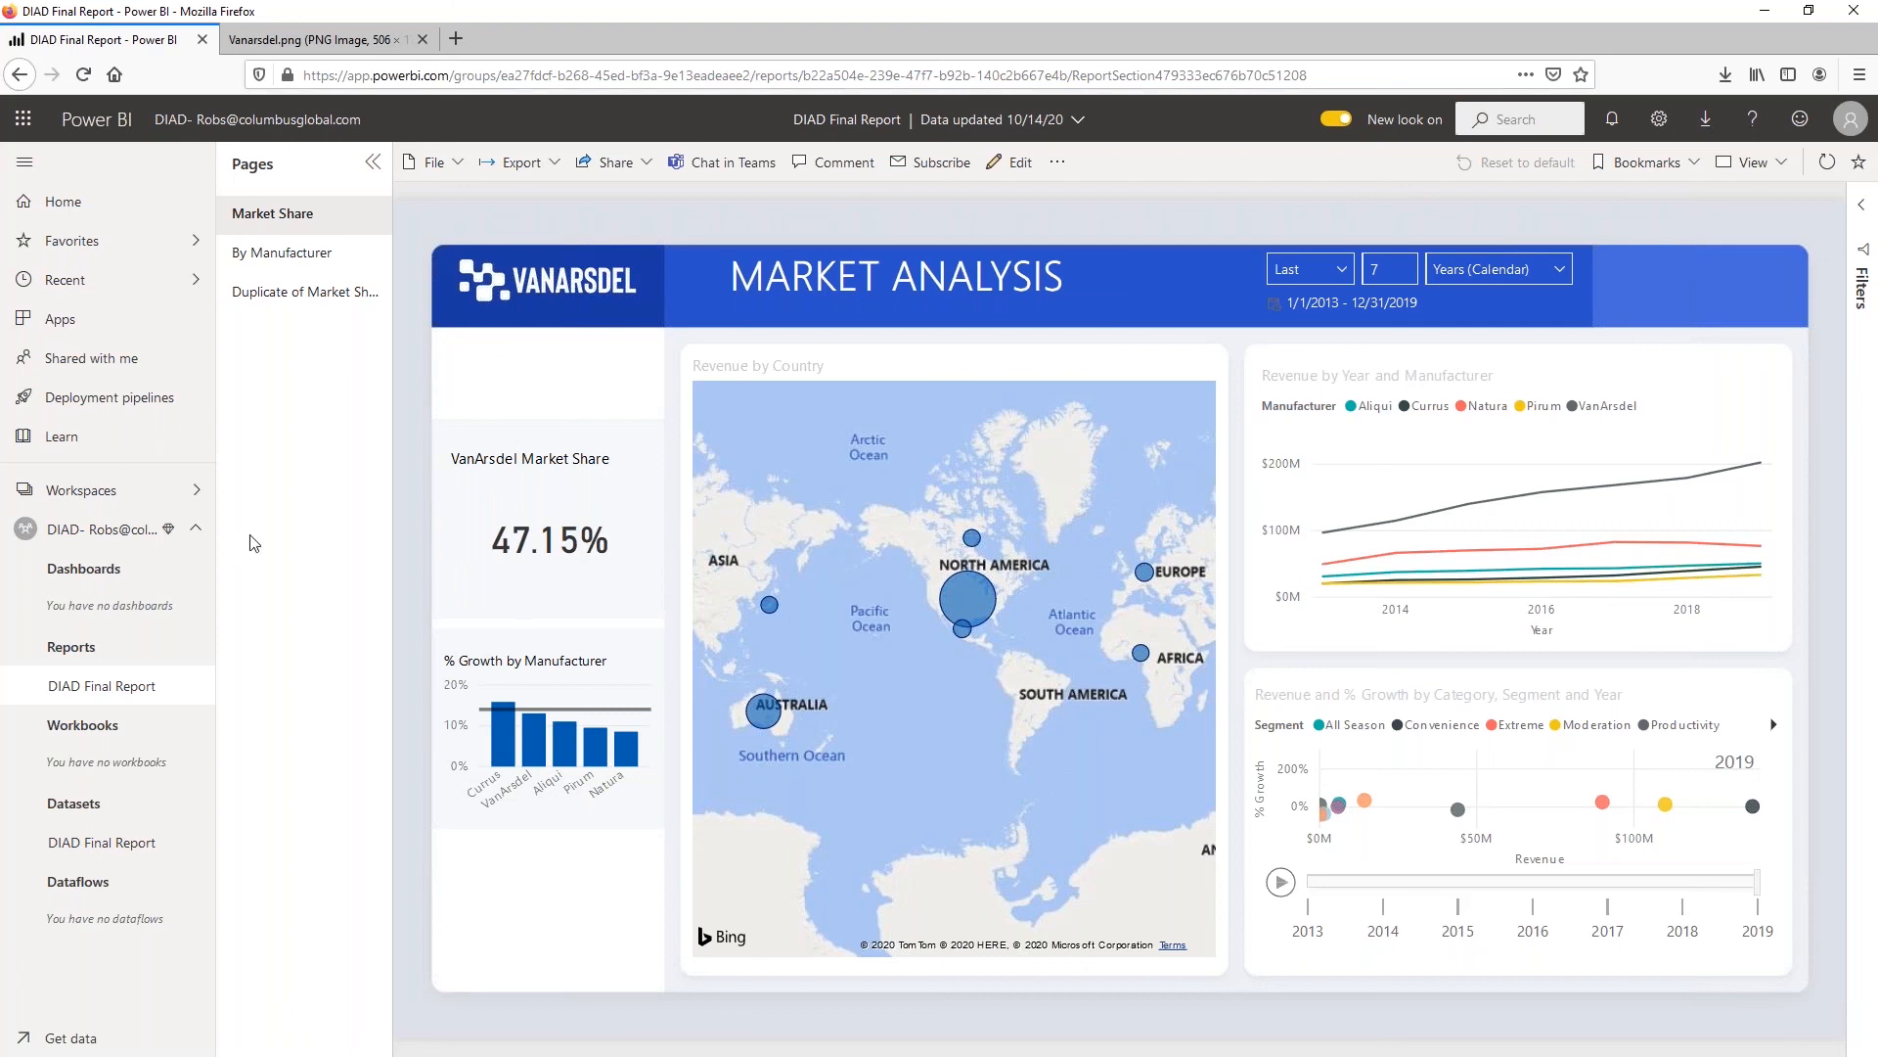
{"action": "left_click", "coordinate": [198, 536]}
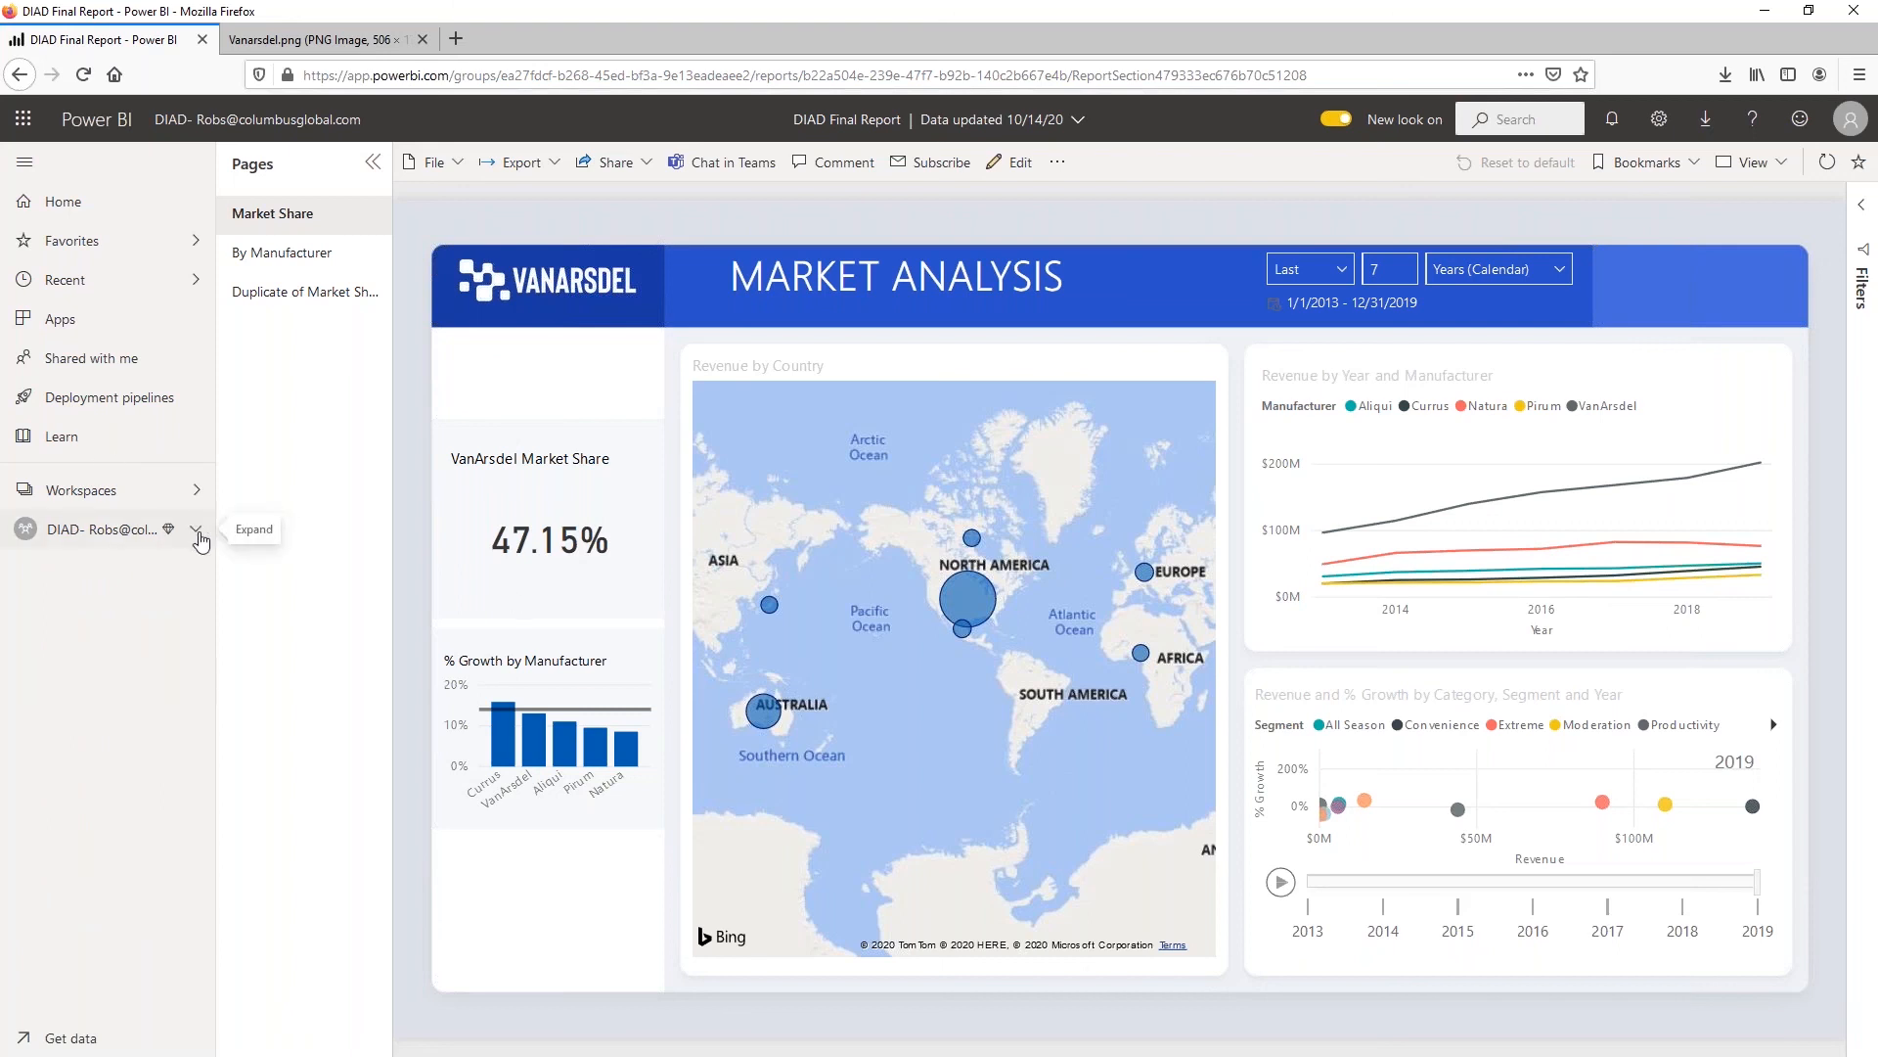
{"action": "left_click", "coordinate": [197, 538]}
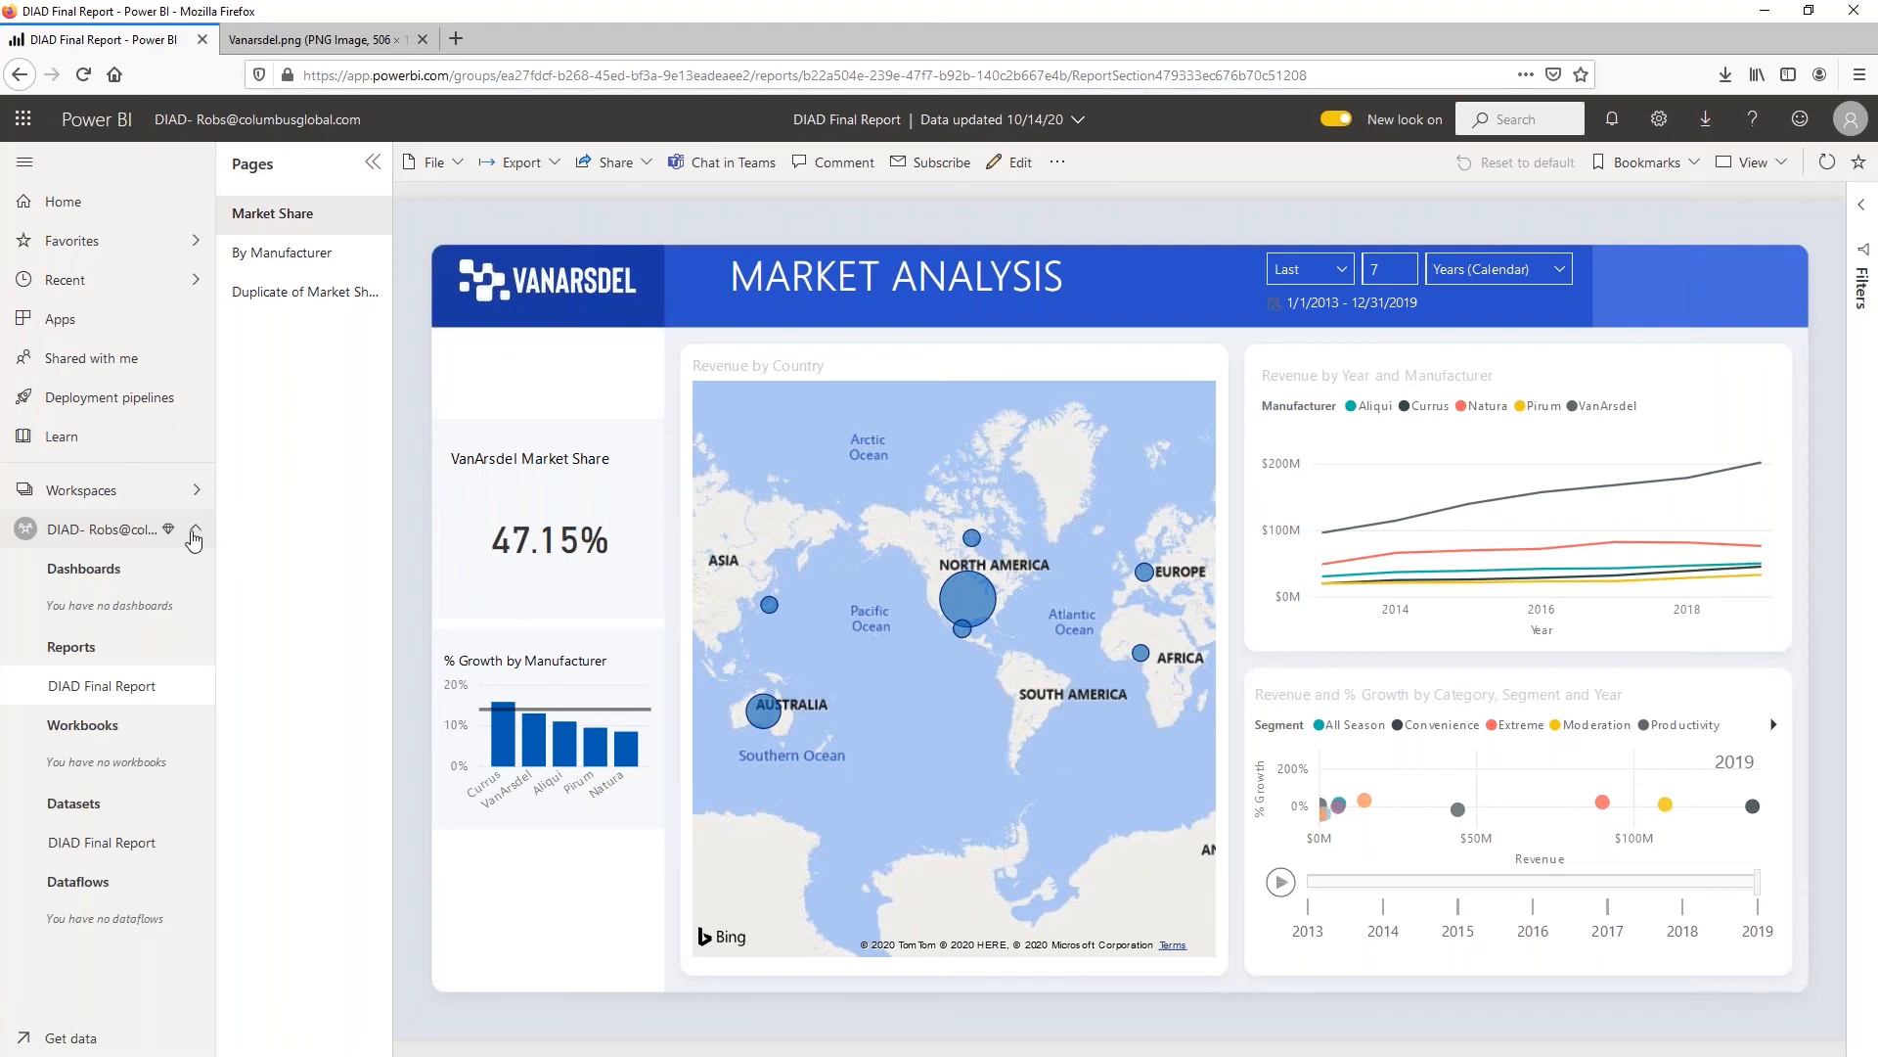
{"action": "left_click", "coordinate": [103, 537]}
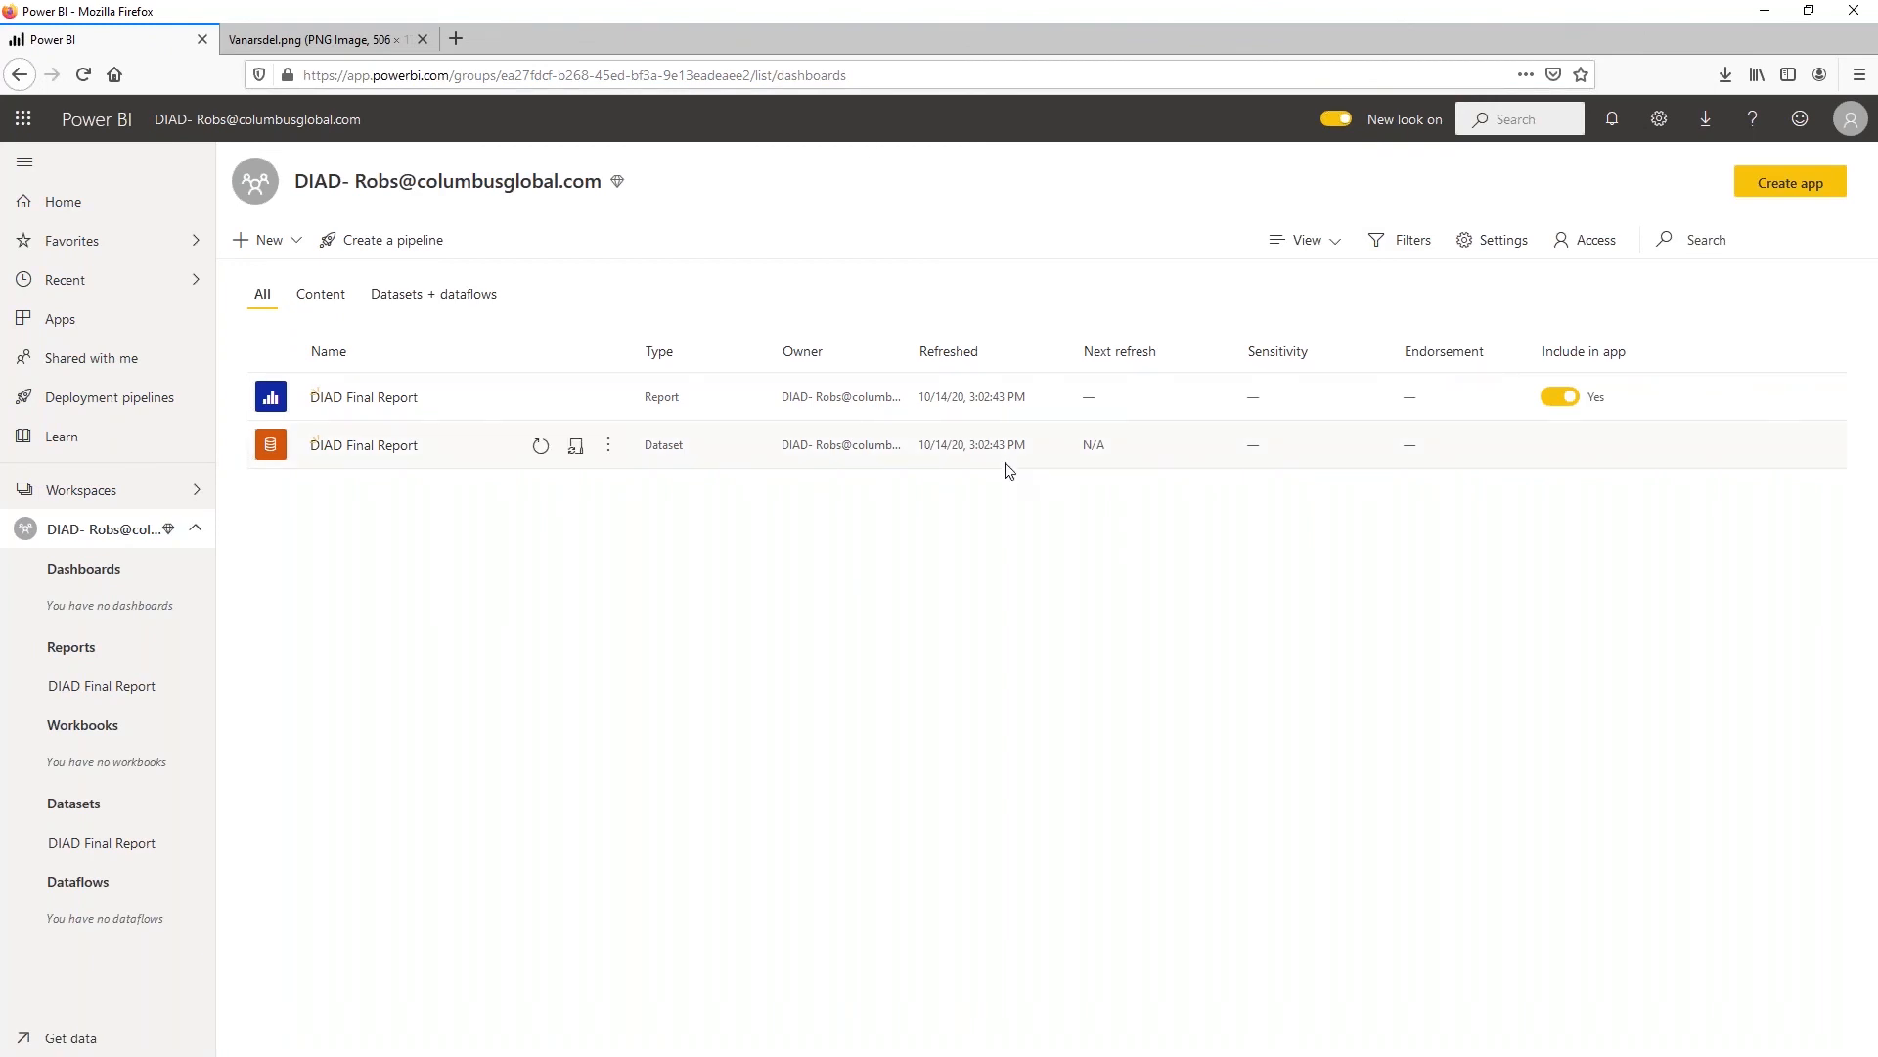
Give the colleague access to the DIAD workspace with the Member role, using the colleague's e-mail address
{"action": "left_click", "coordinate": [1591, 251]}
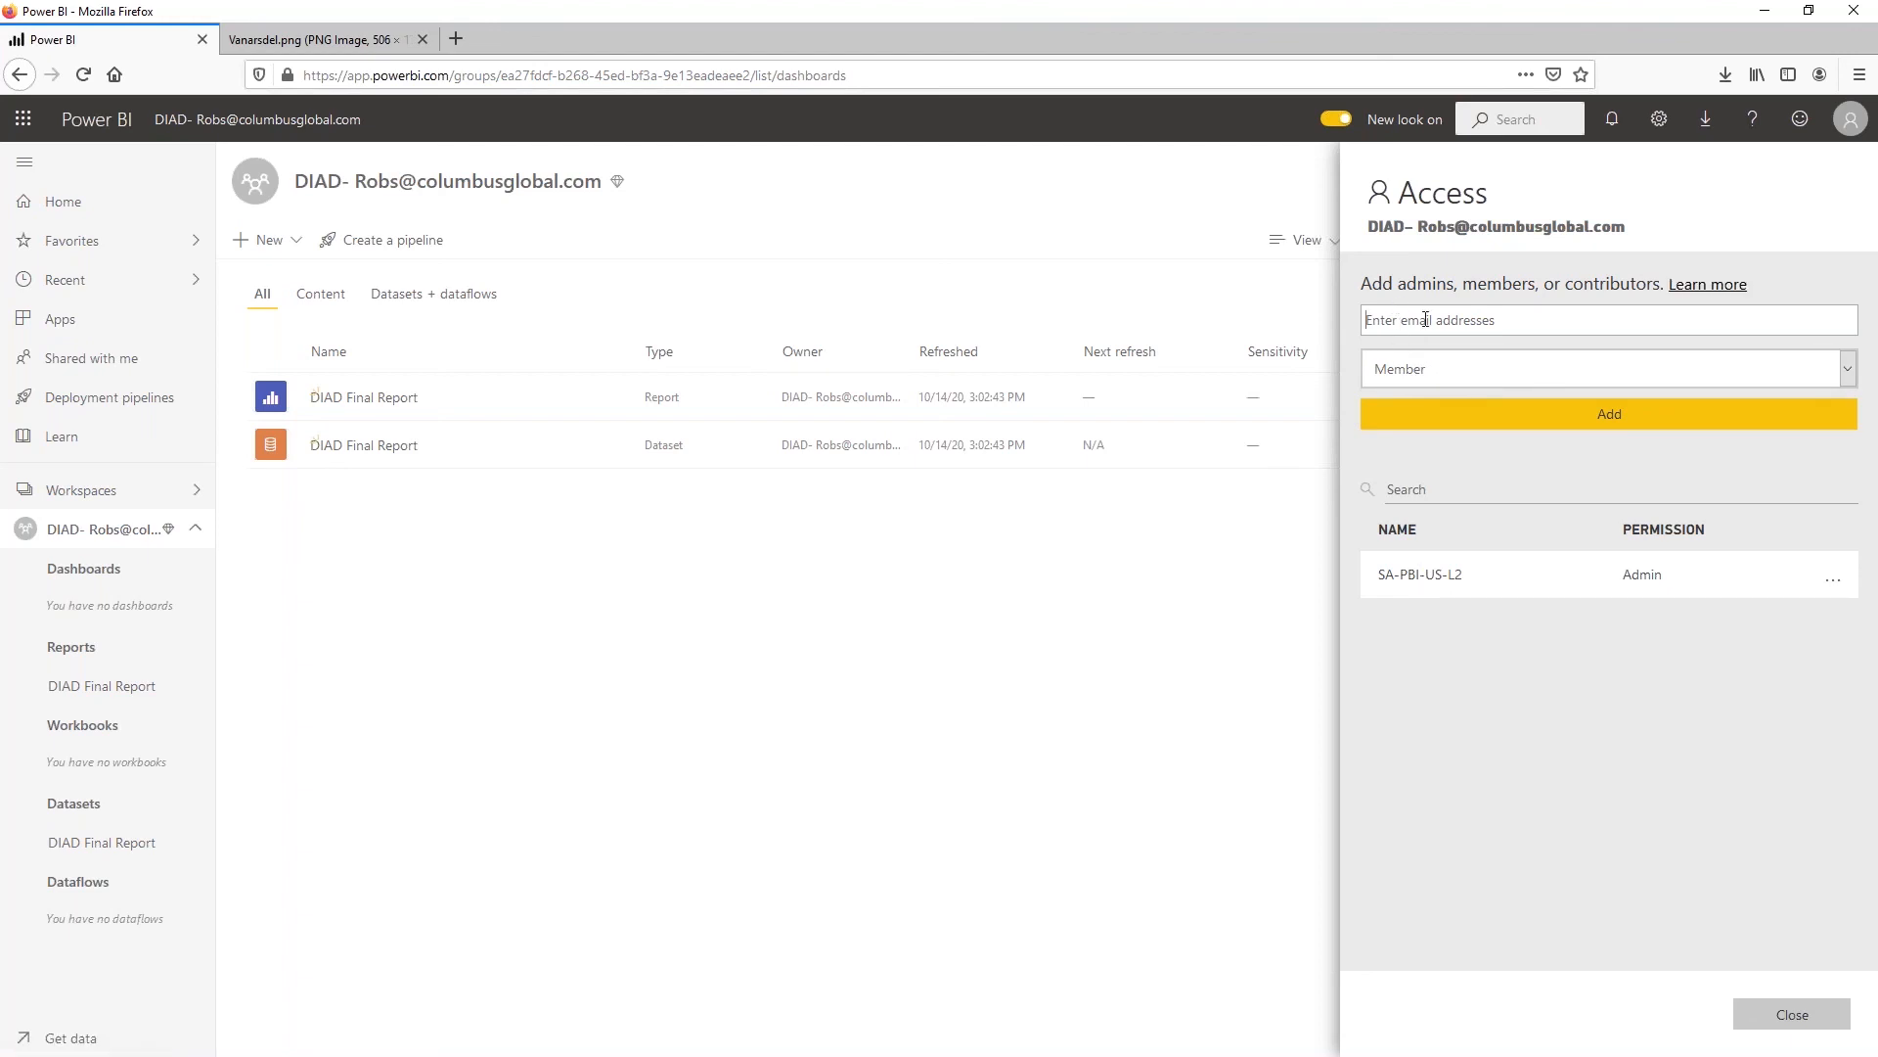
{"action": "left_click", "coordinate": [1507, 309]}
{"action": "type", "text": "robs"}
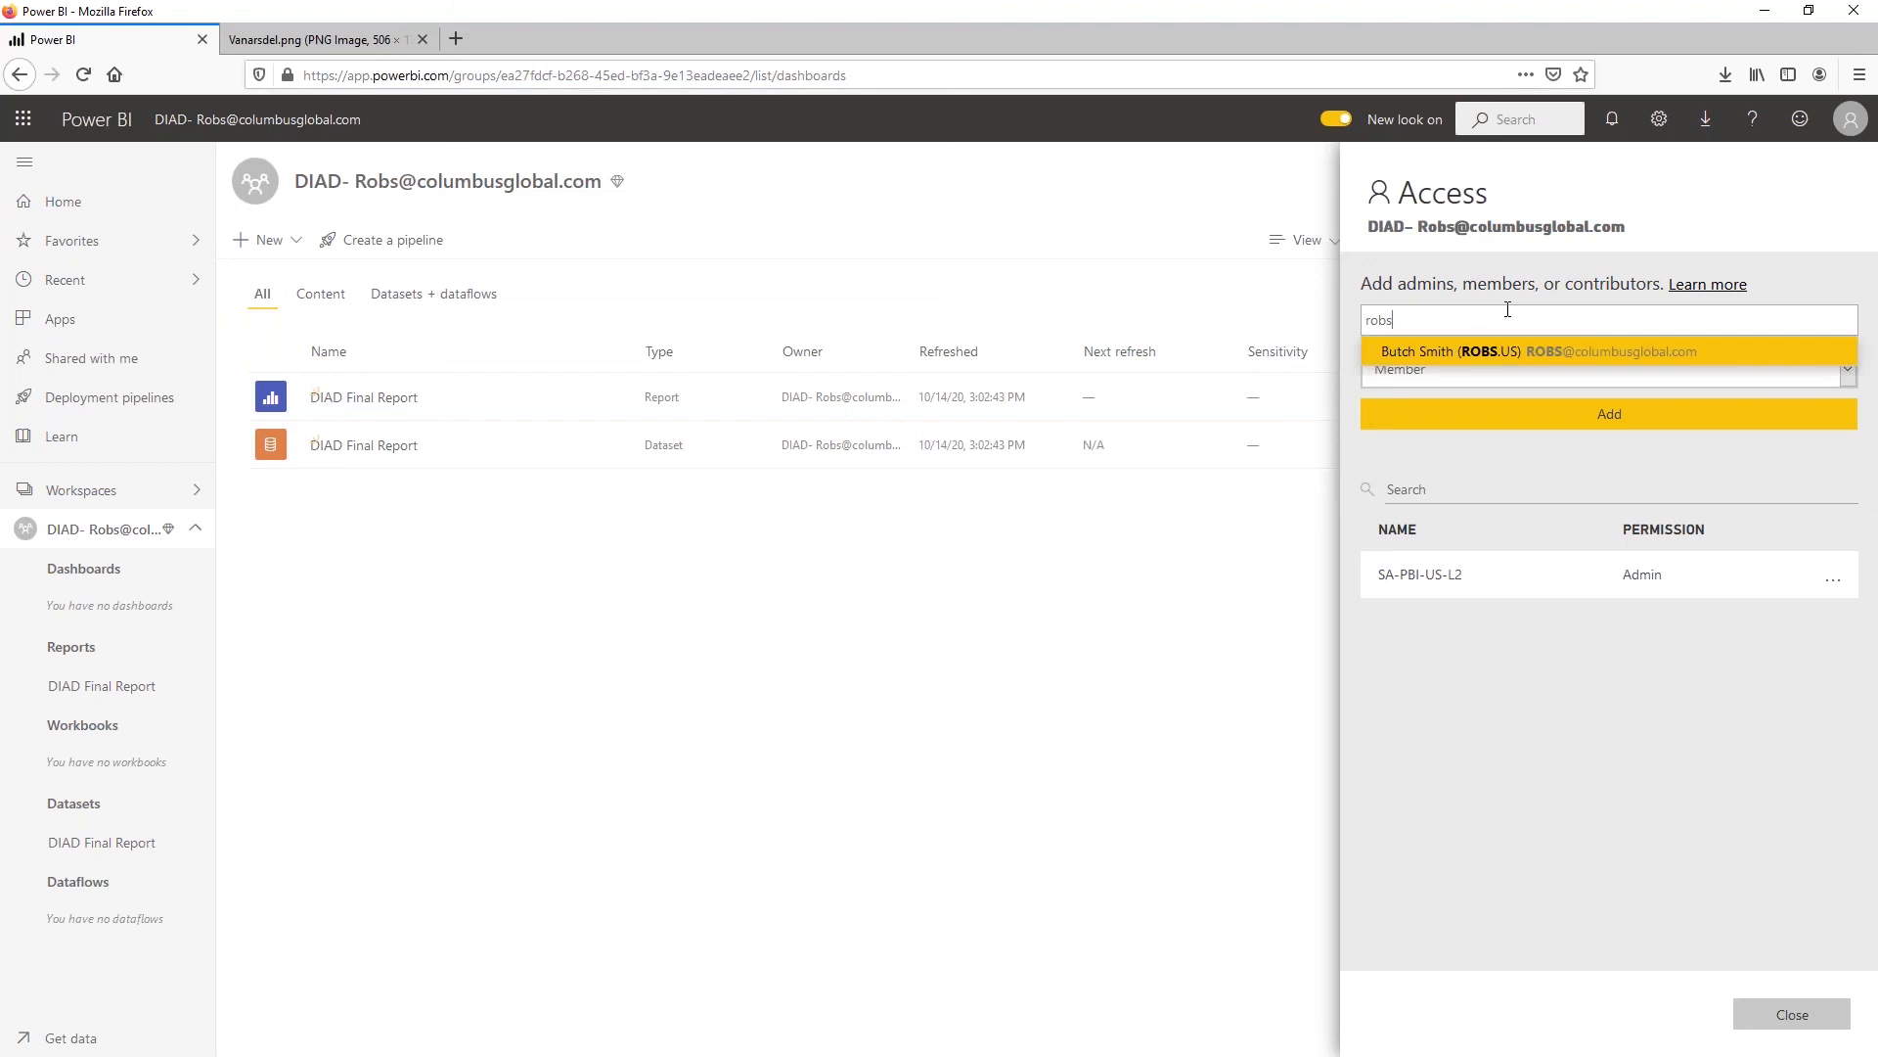
{"action": "key", "text": "Return"}
{"action": "left_click", "coordinate": [1605, 418]}
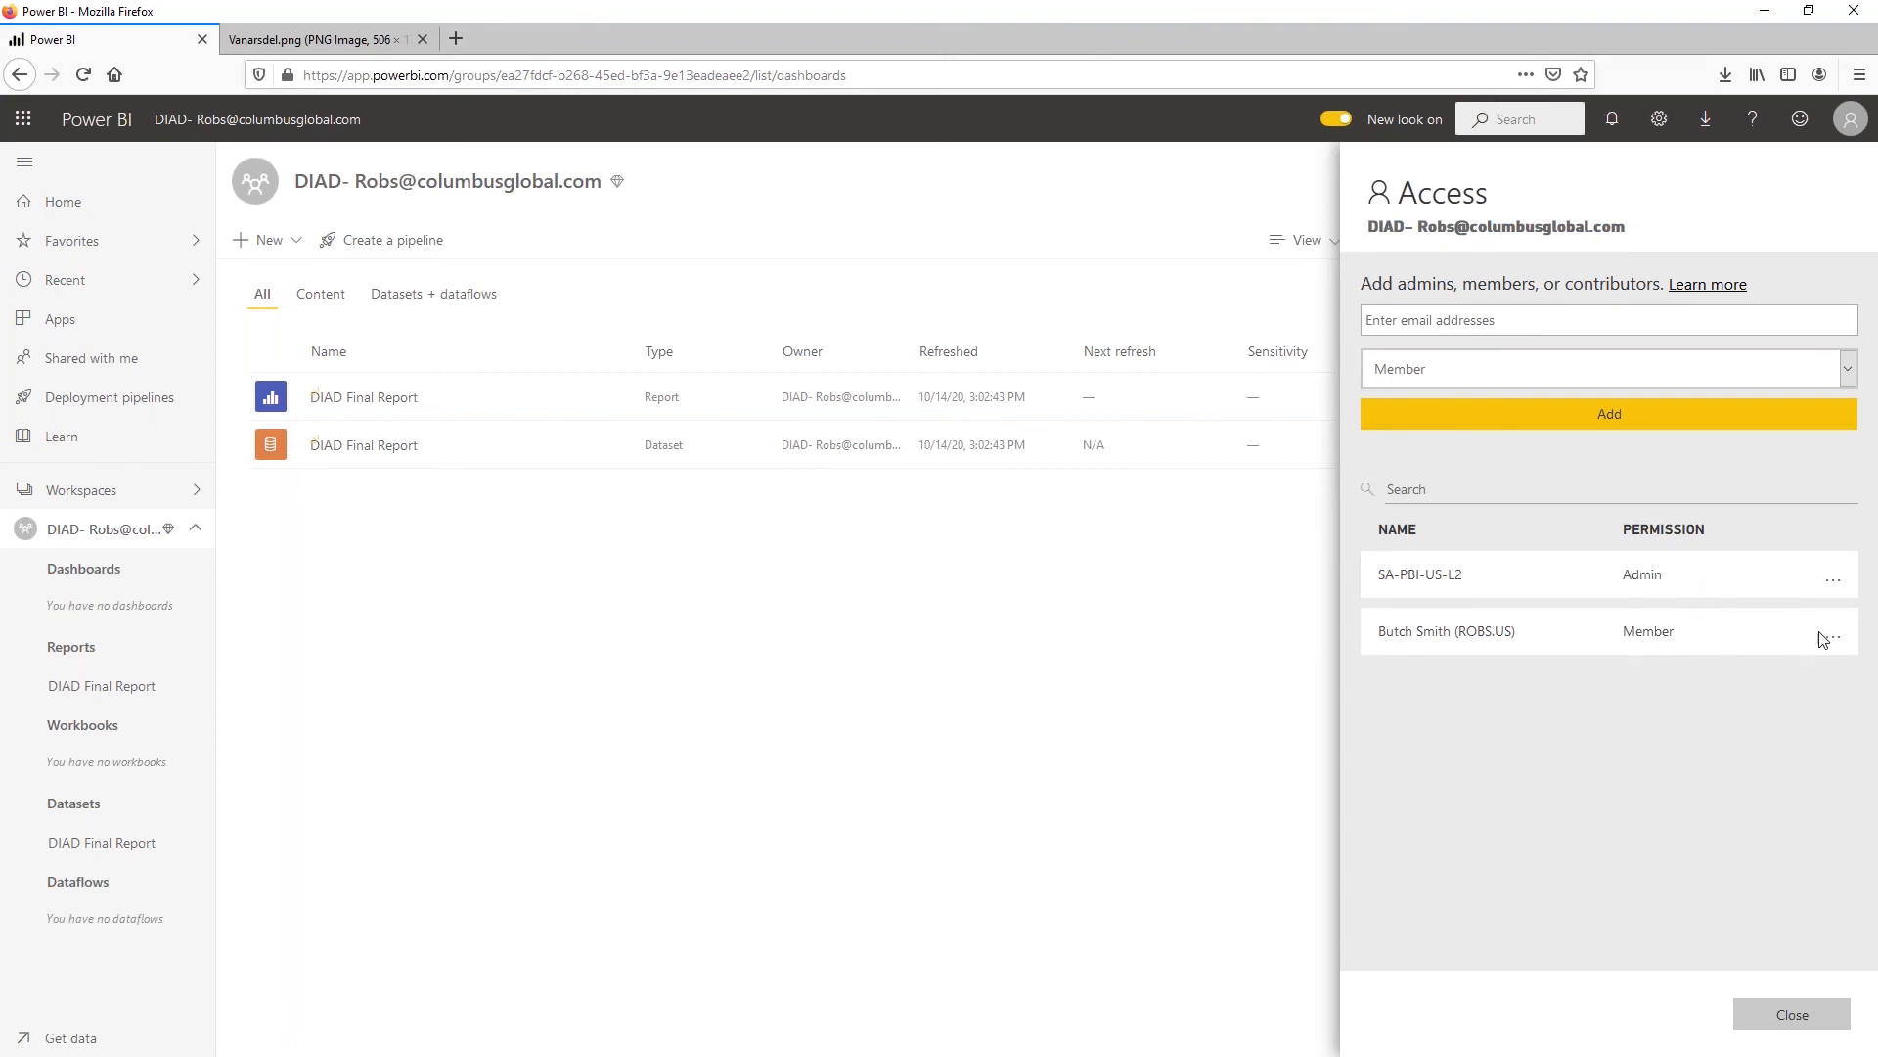
Review the available workspace roles without choosing another one, and close the access settings
{"action": "left_click", "coordinate": [1848, 370]}
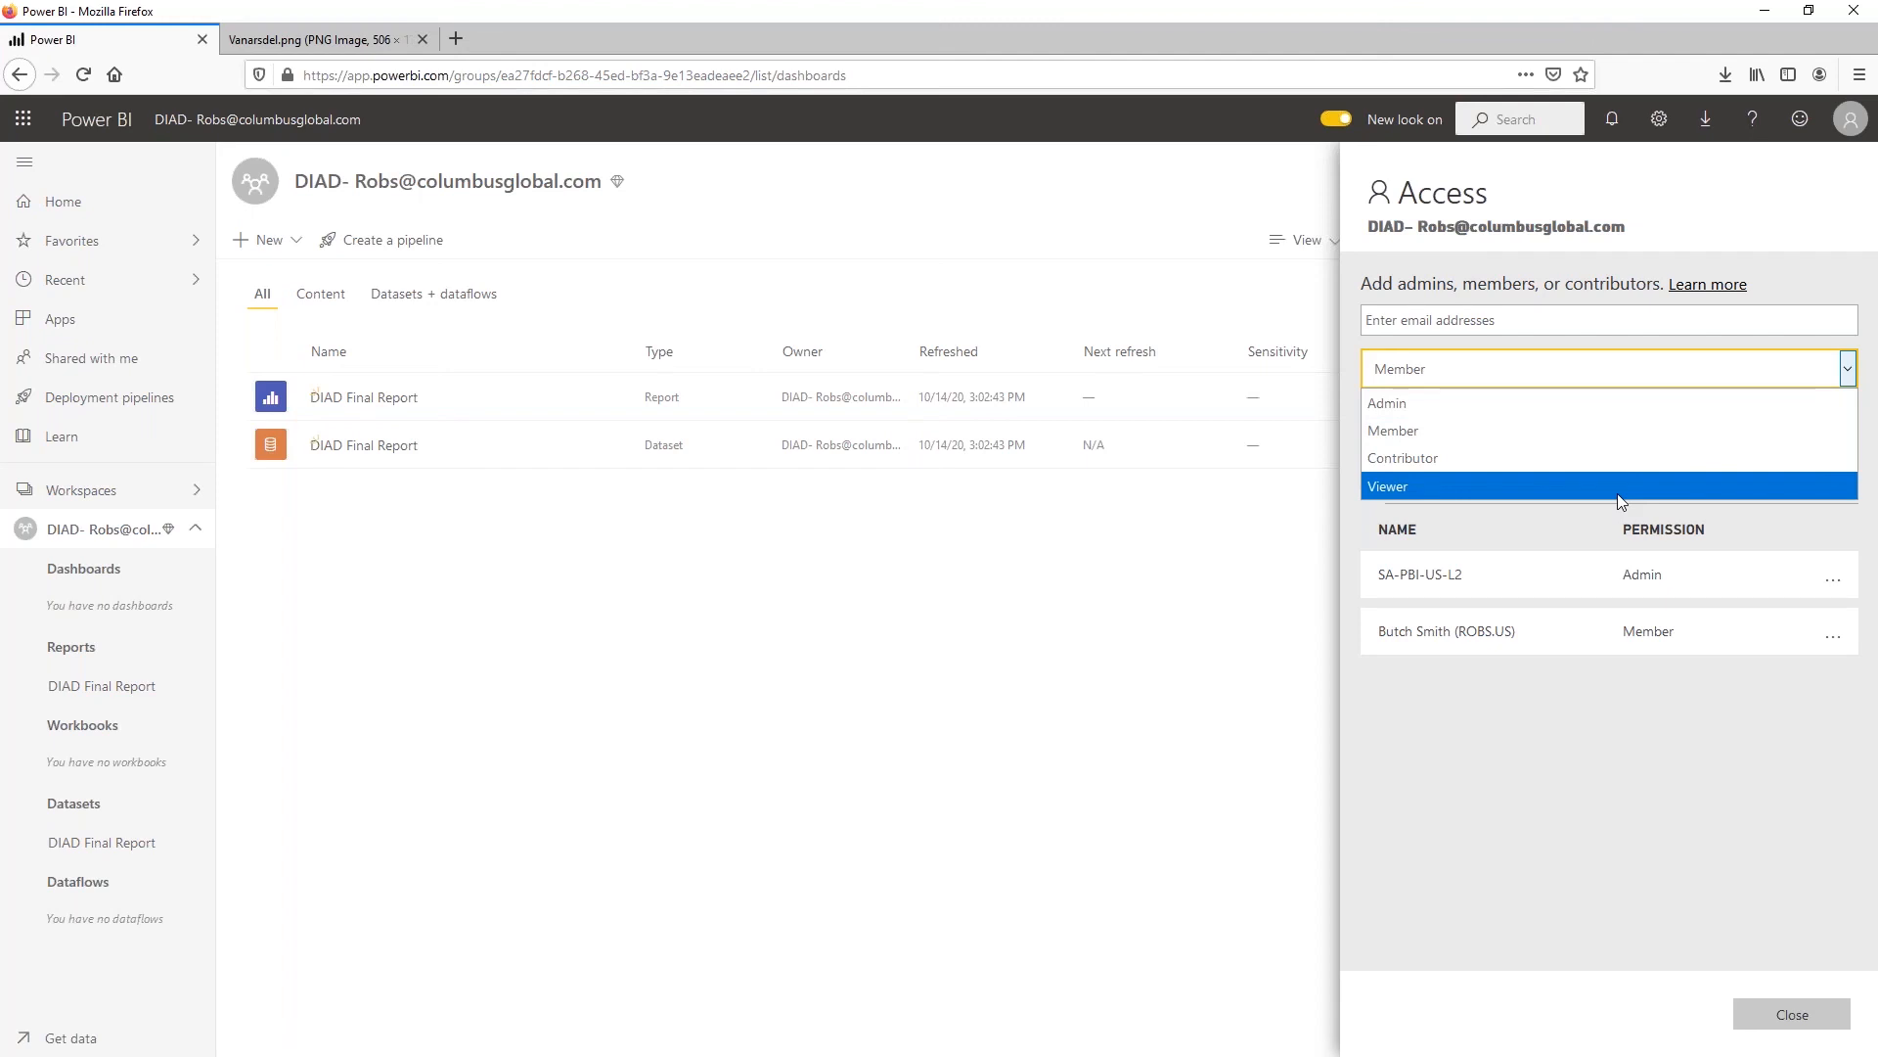
{"action": "left_click", "coordinate": [1531, 724]}
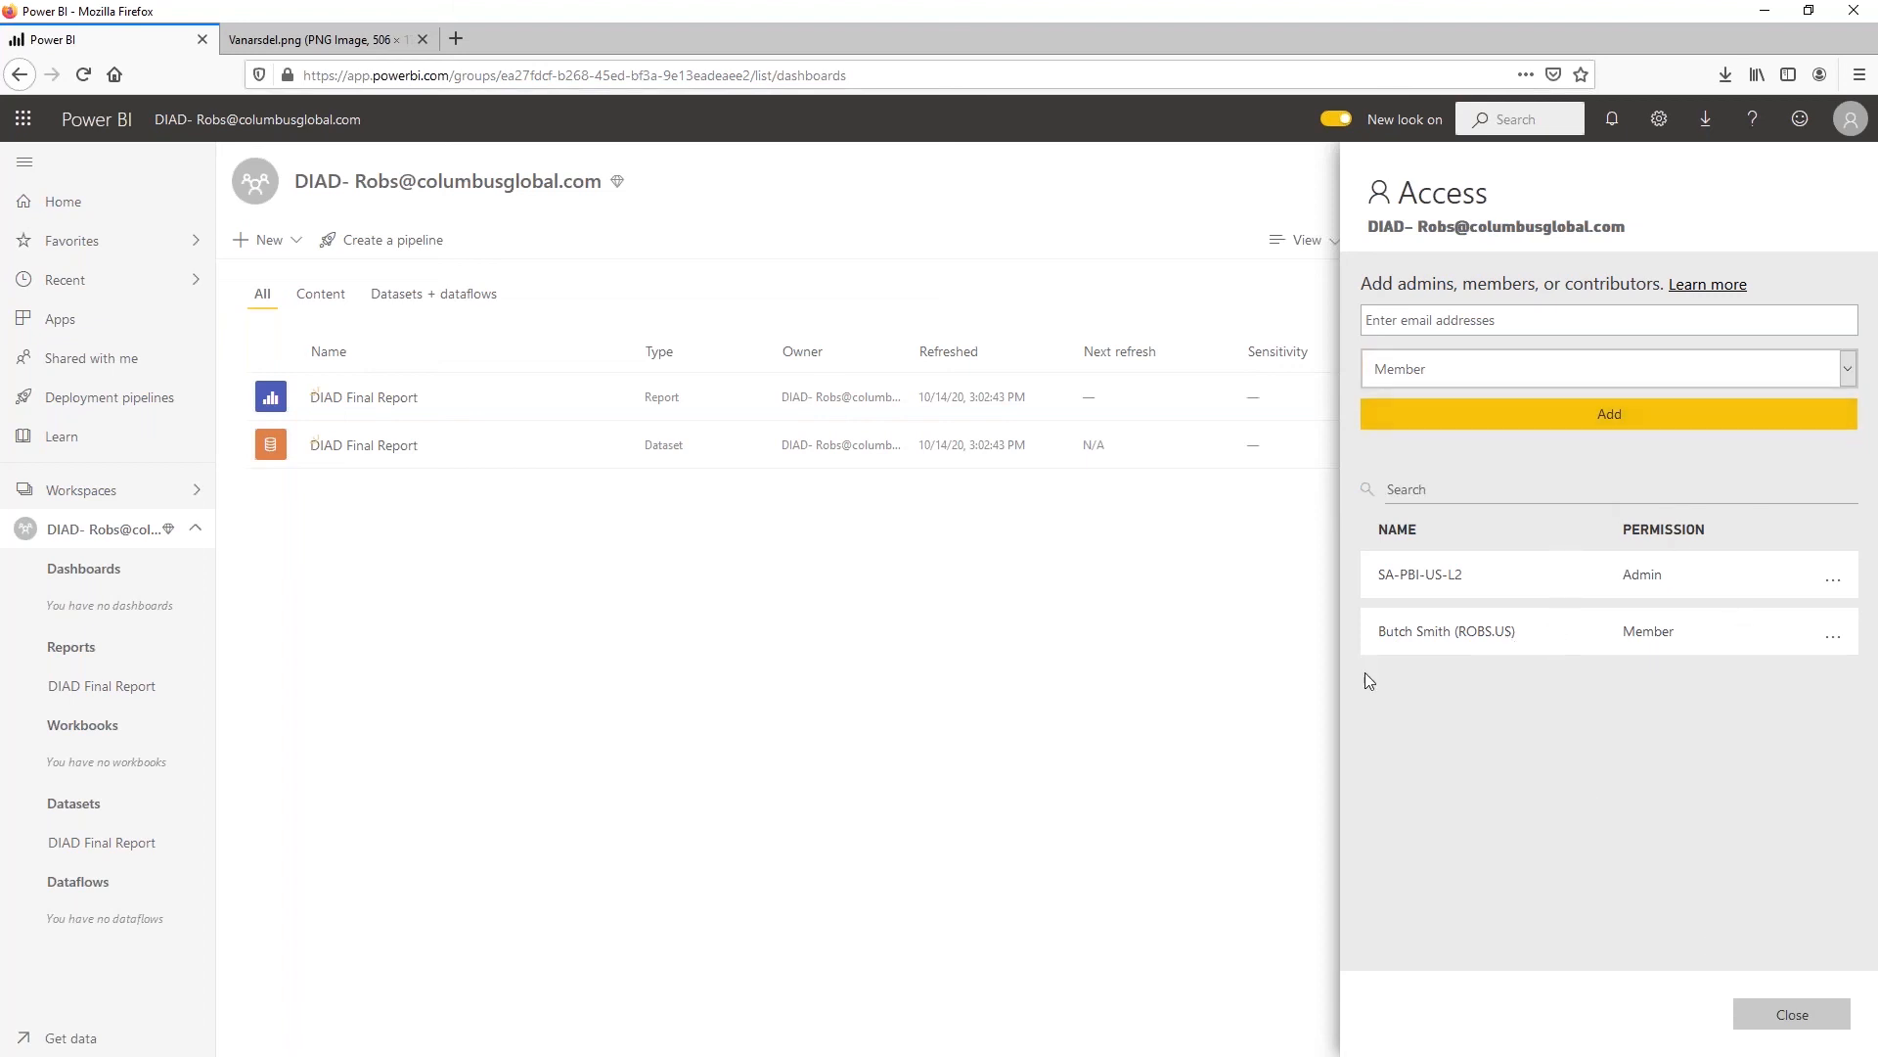
{"action": "left_click", "coordinate": [1795, 1023]}
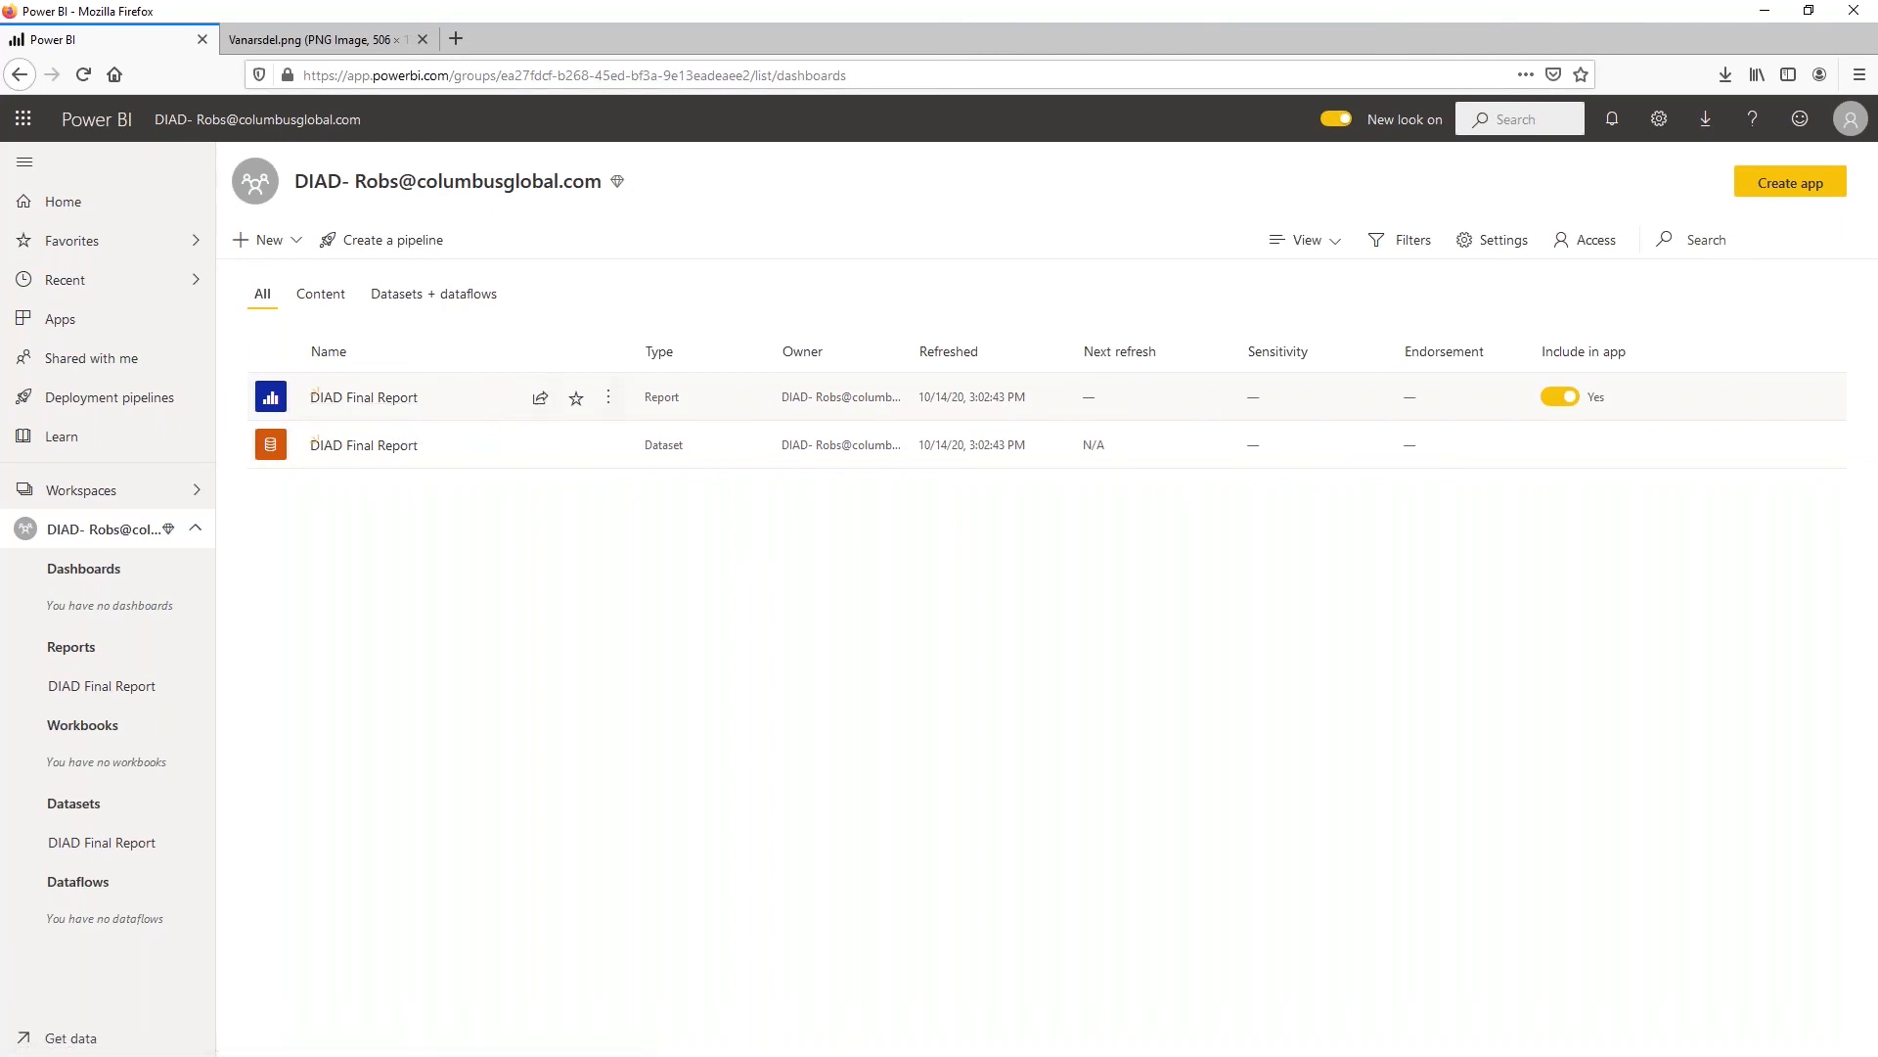
Review the additional actions offered for the DIAD Final Report report and for its dataset
{"action": "left_click", "coordinate": [611, 397]}
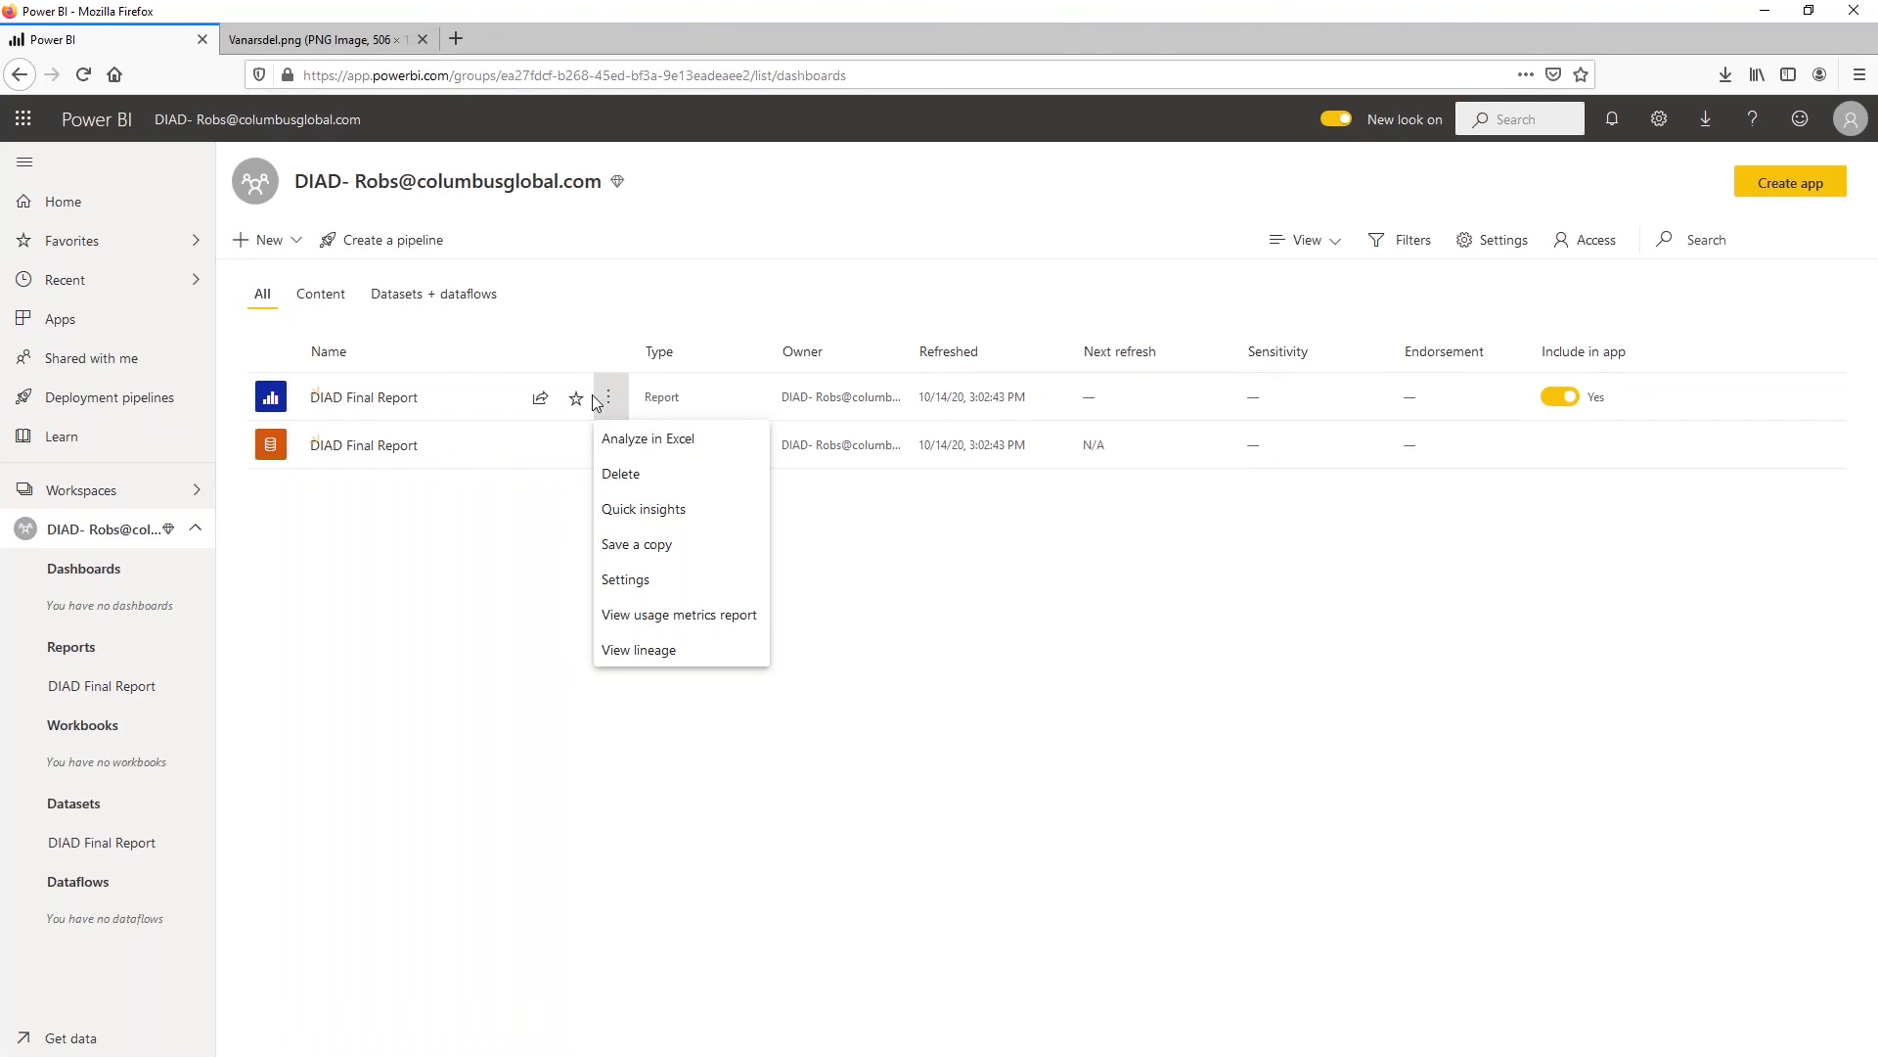
{"action": "left_click", "coordinate": [608, 445]}
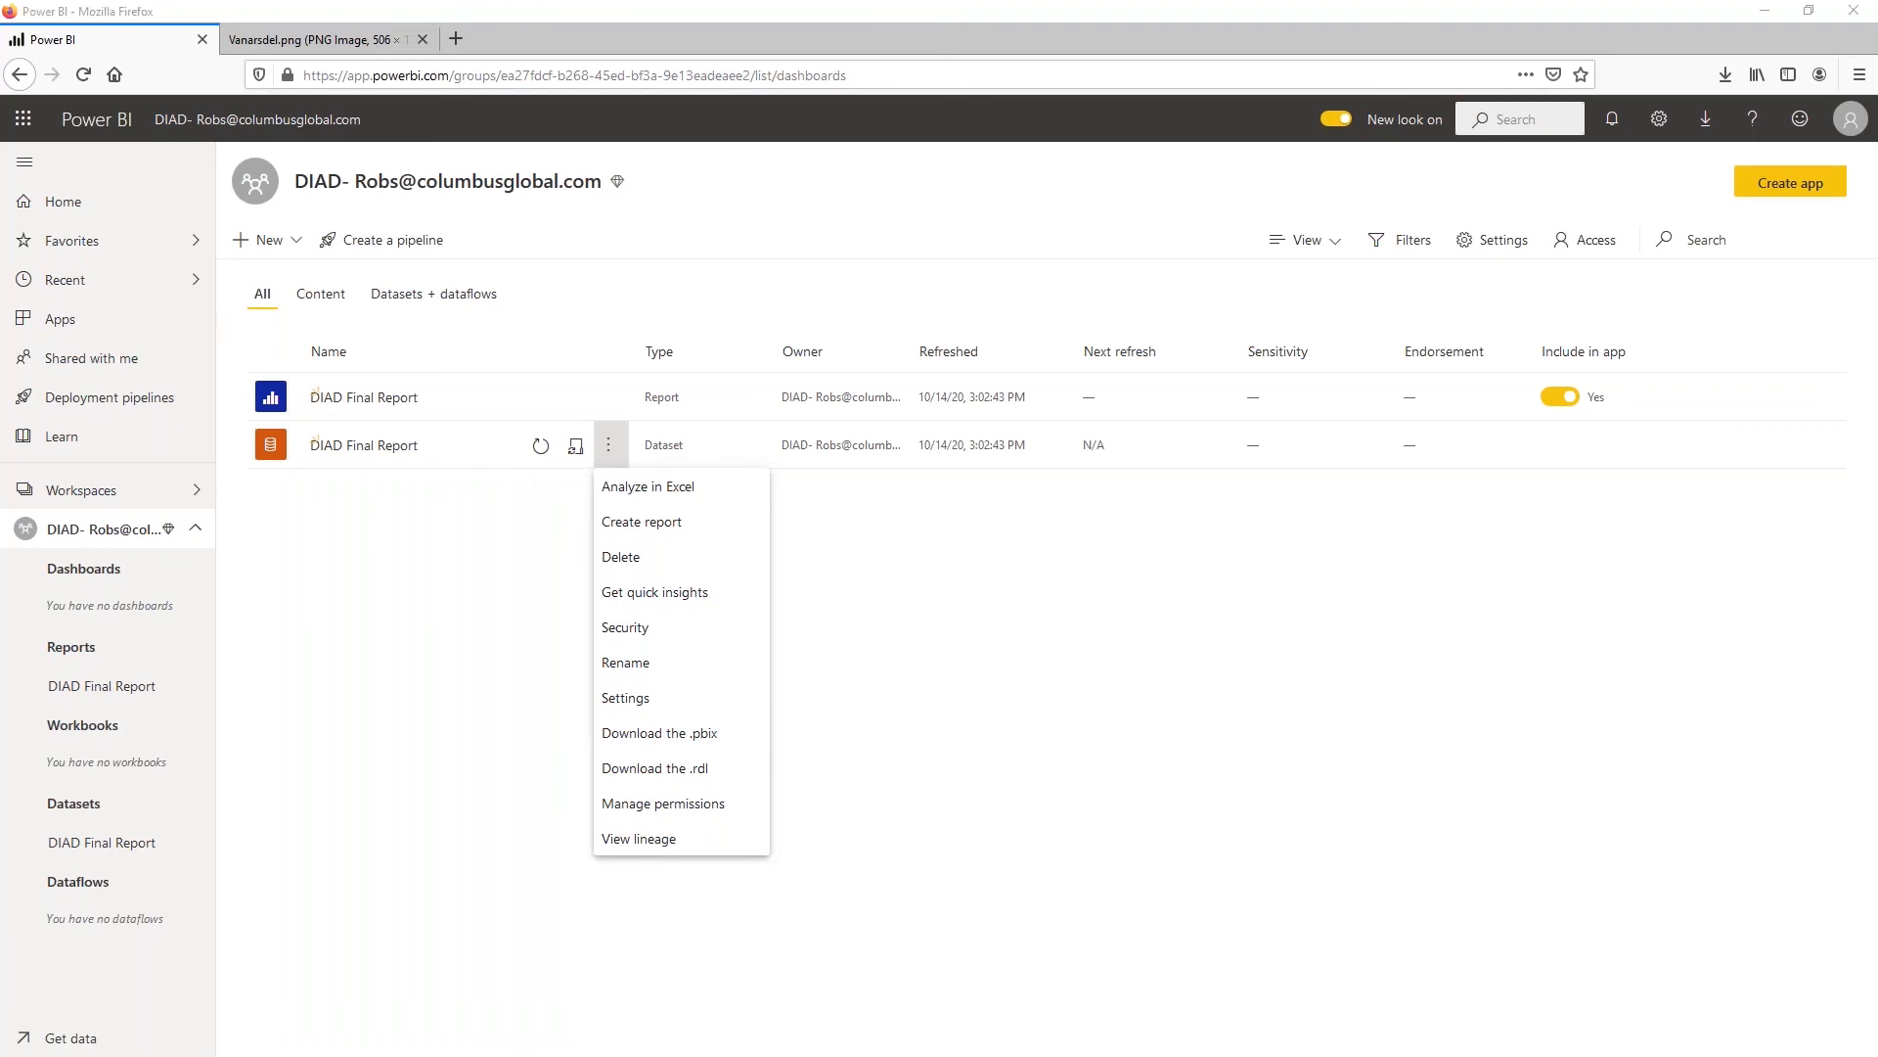
{"action": "left_click", "coordinate": [343, 590]}
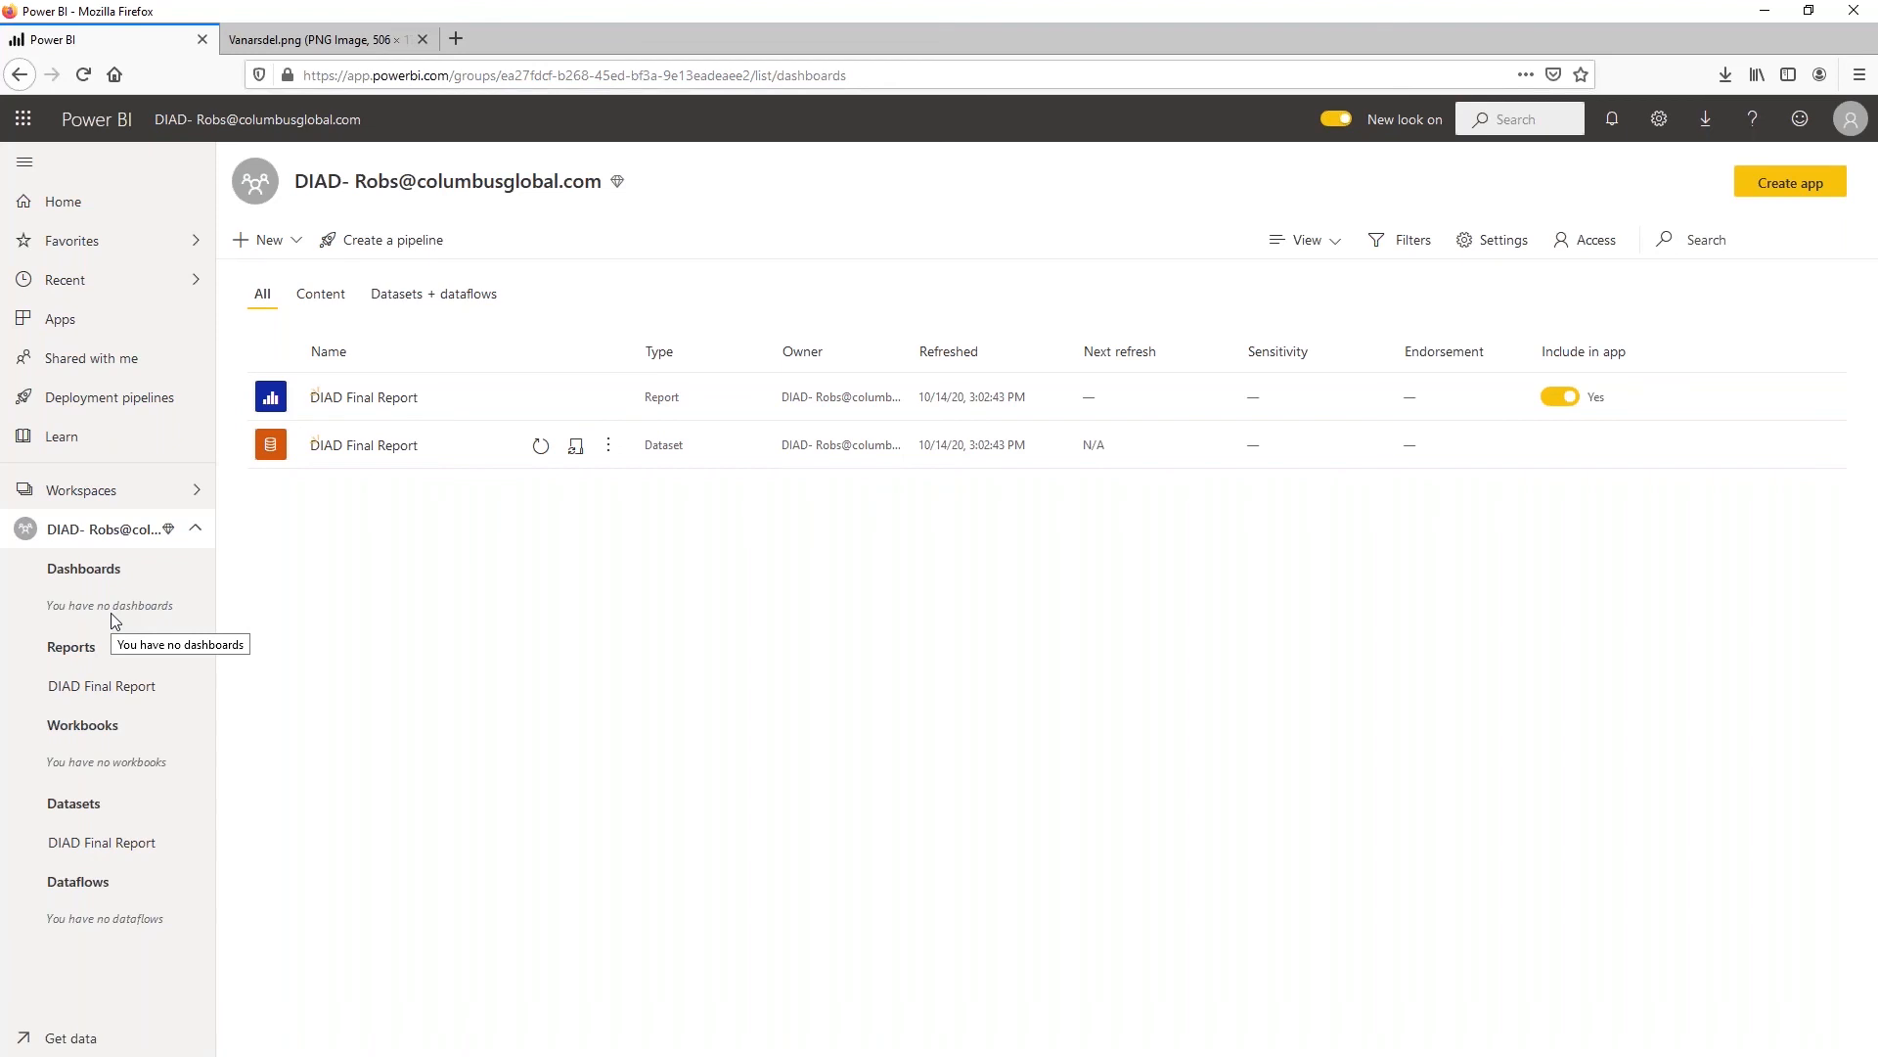
Open the DIAD Final Report, view its duplicate Market Share page, and check the available page view options
{"action": "left_click", "coordinate": [394, 401]}
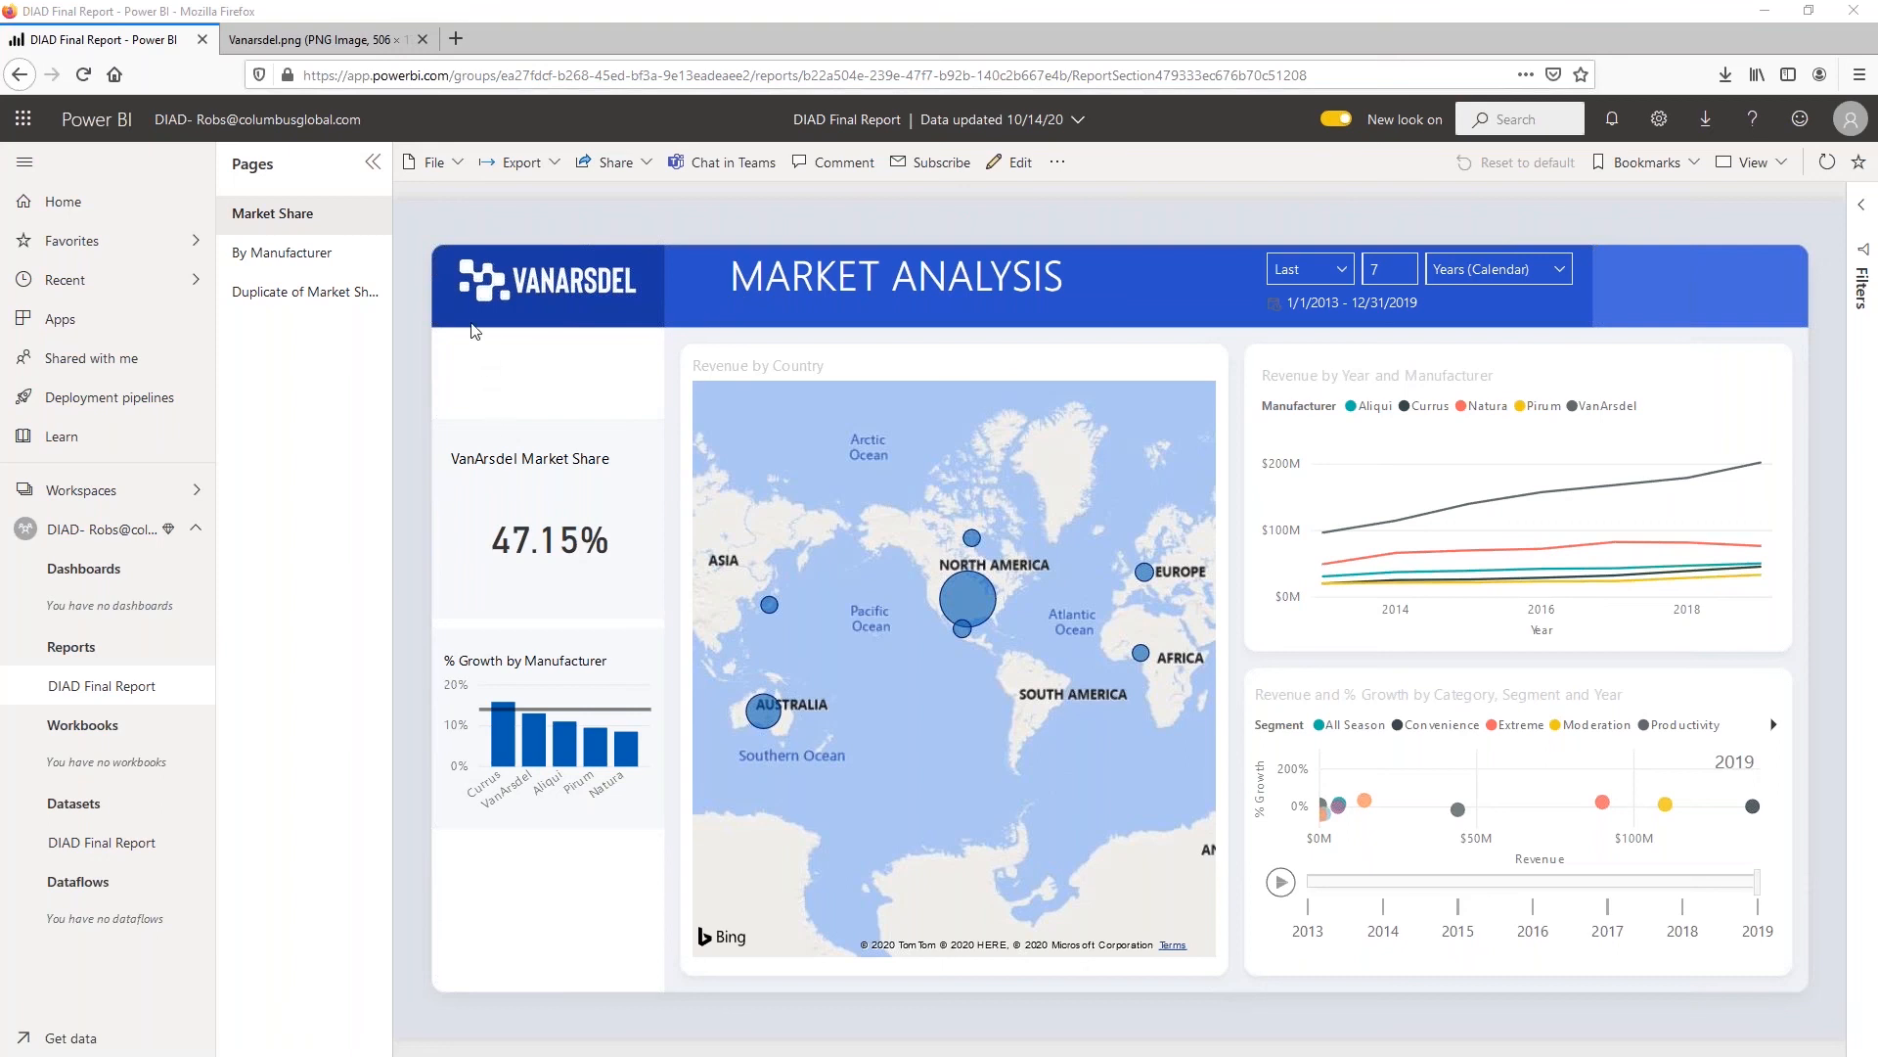
{"action": "left_click", "coordinate": [305, 292]}
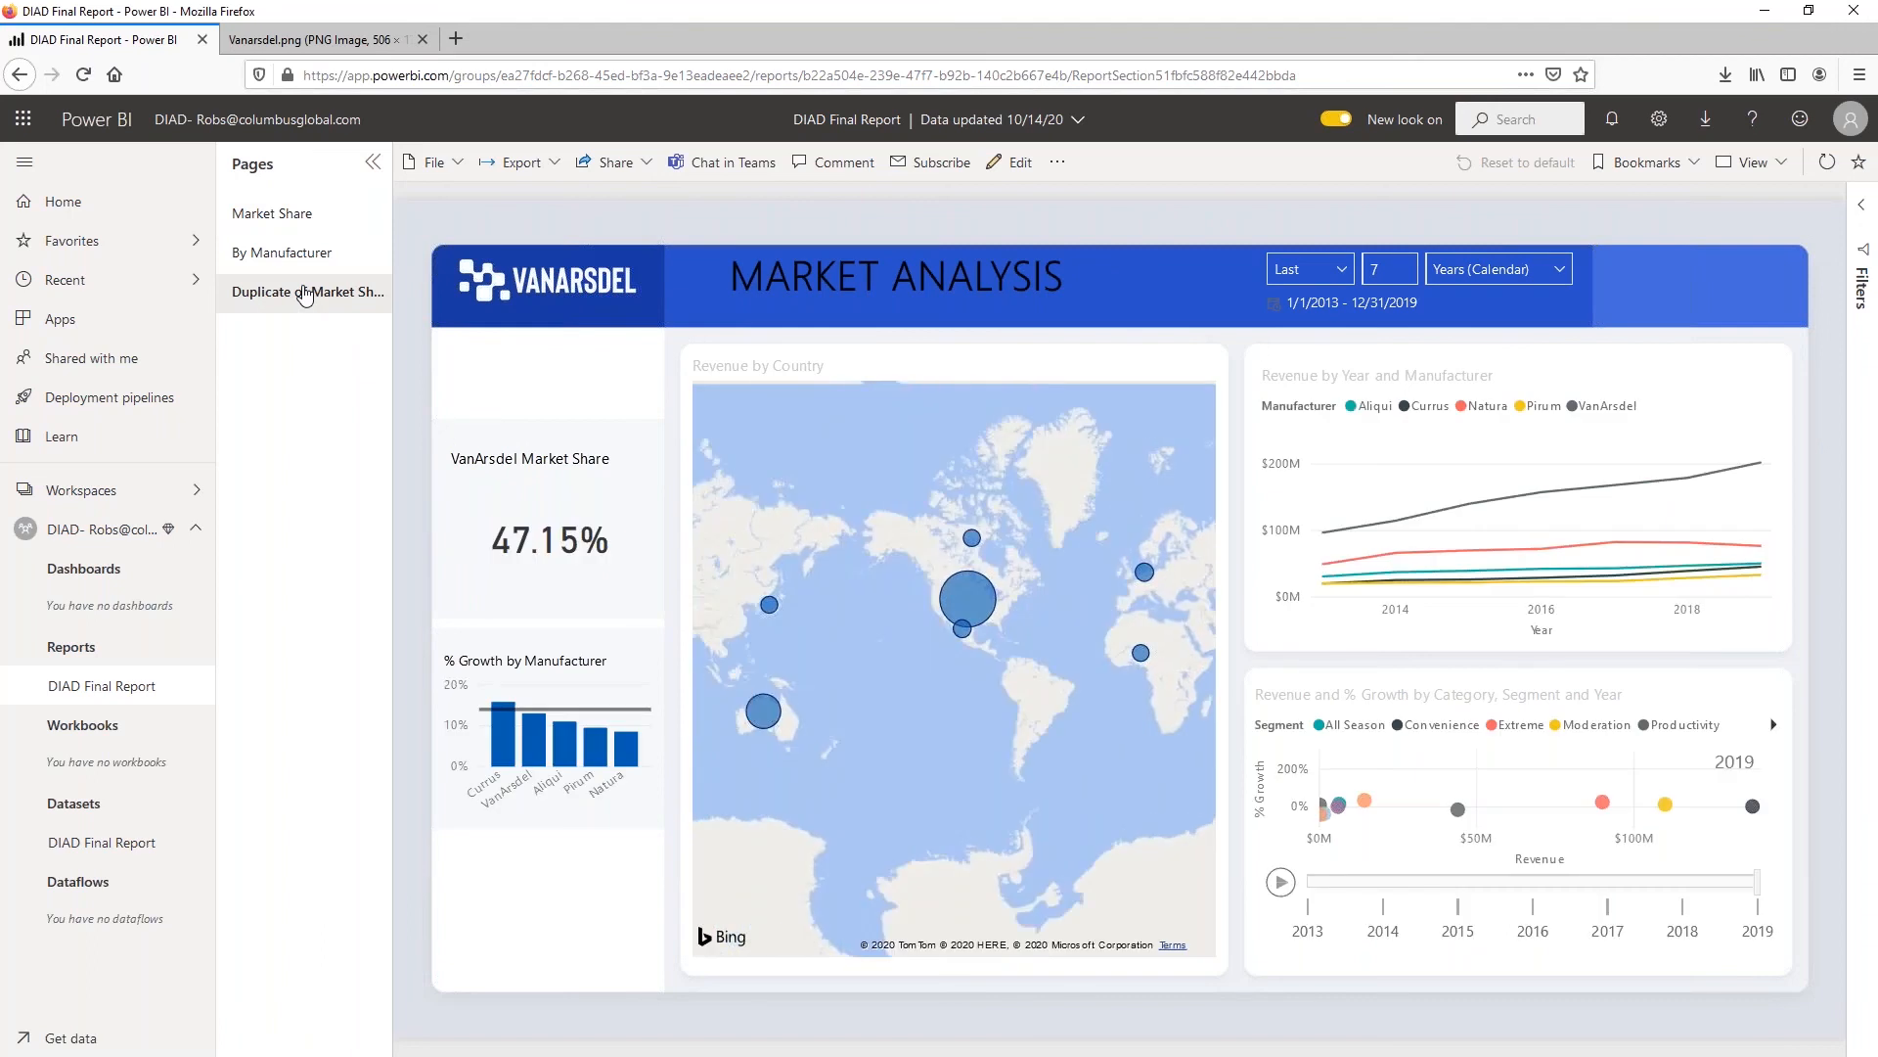
{"action": "mouse_move", "coordinate": [742, 402]}
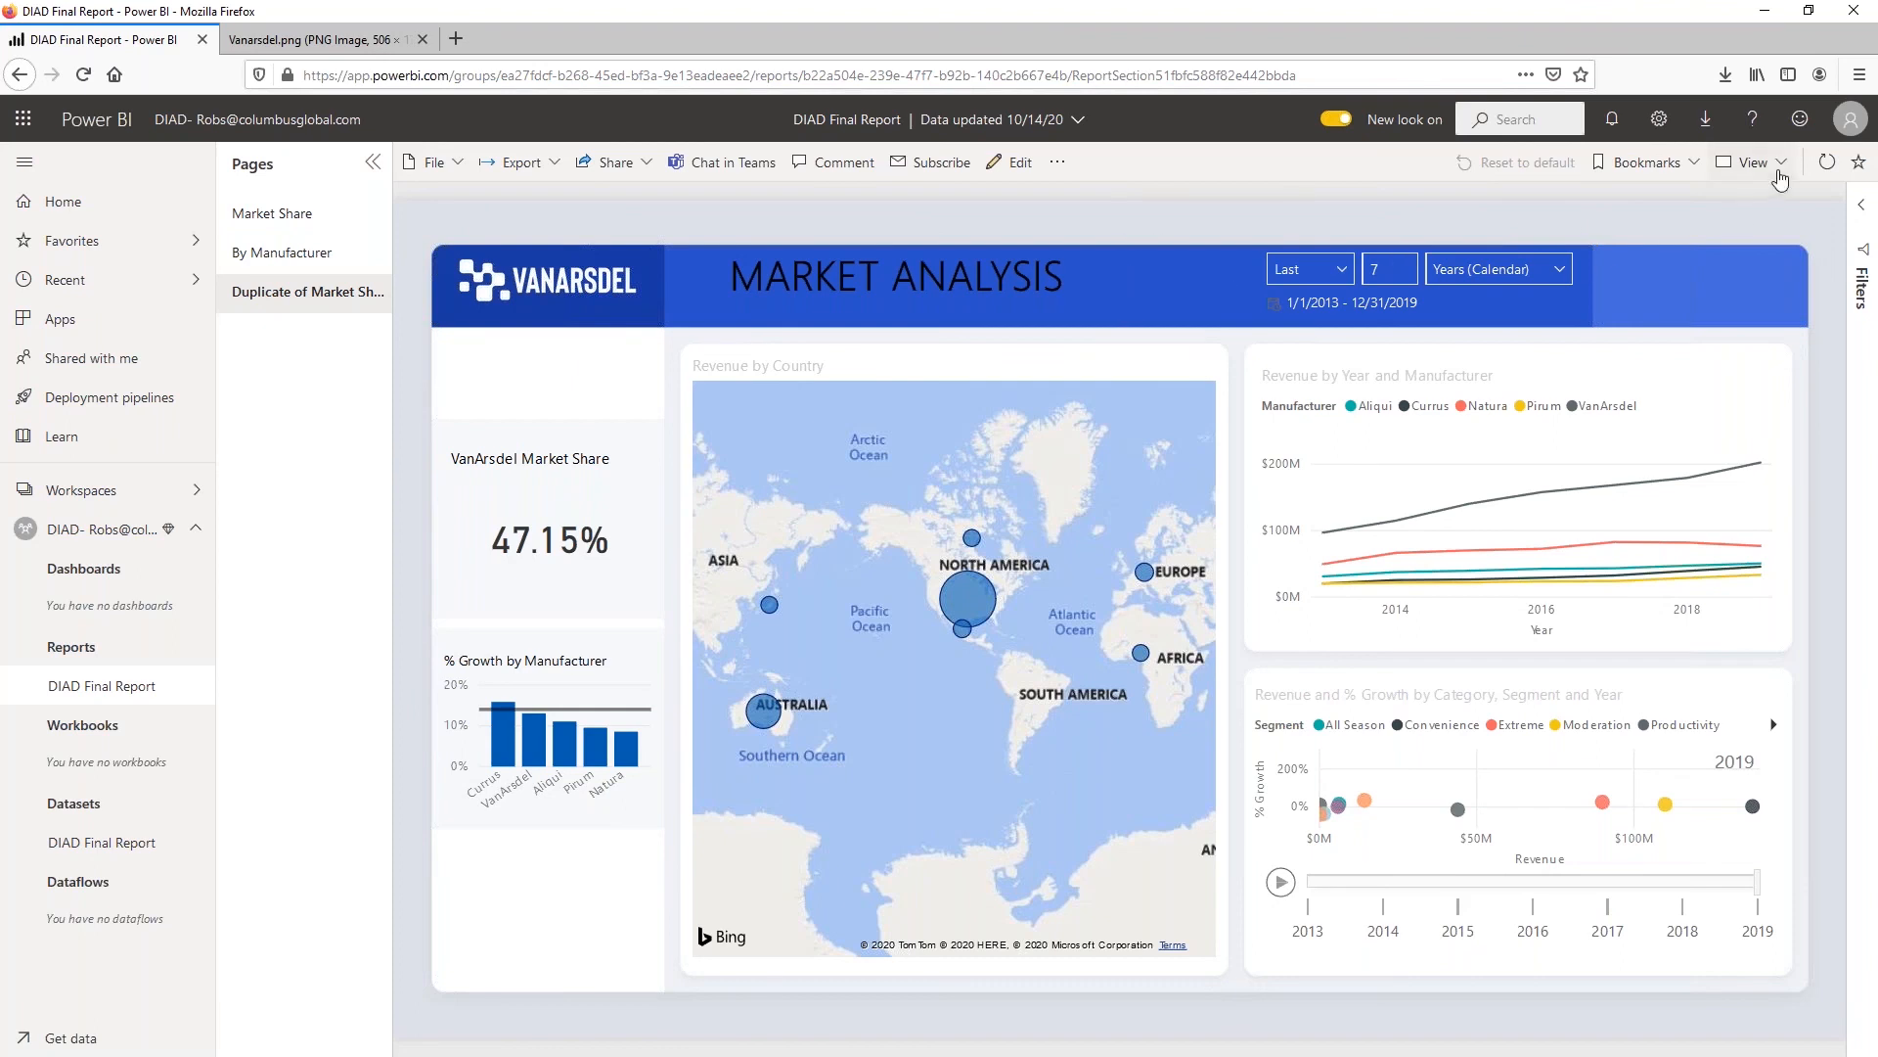
{"action": "left_click", "coordinate": [1777, 165]}
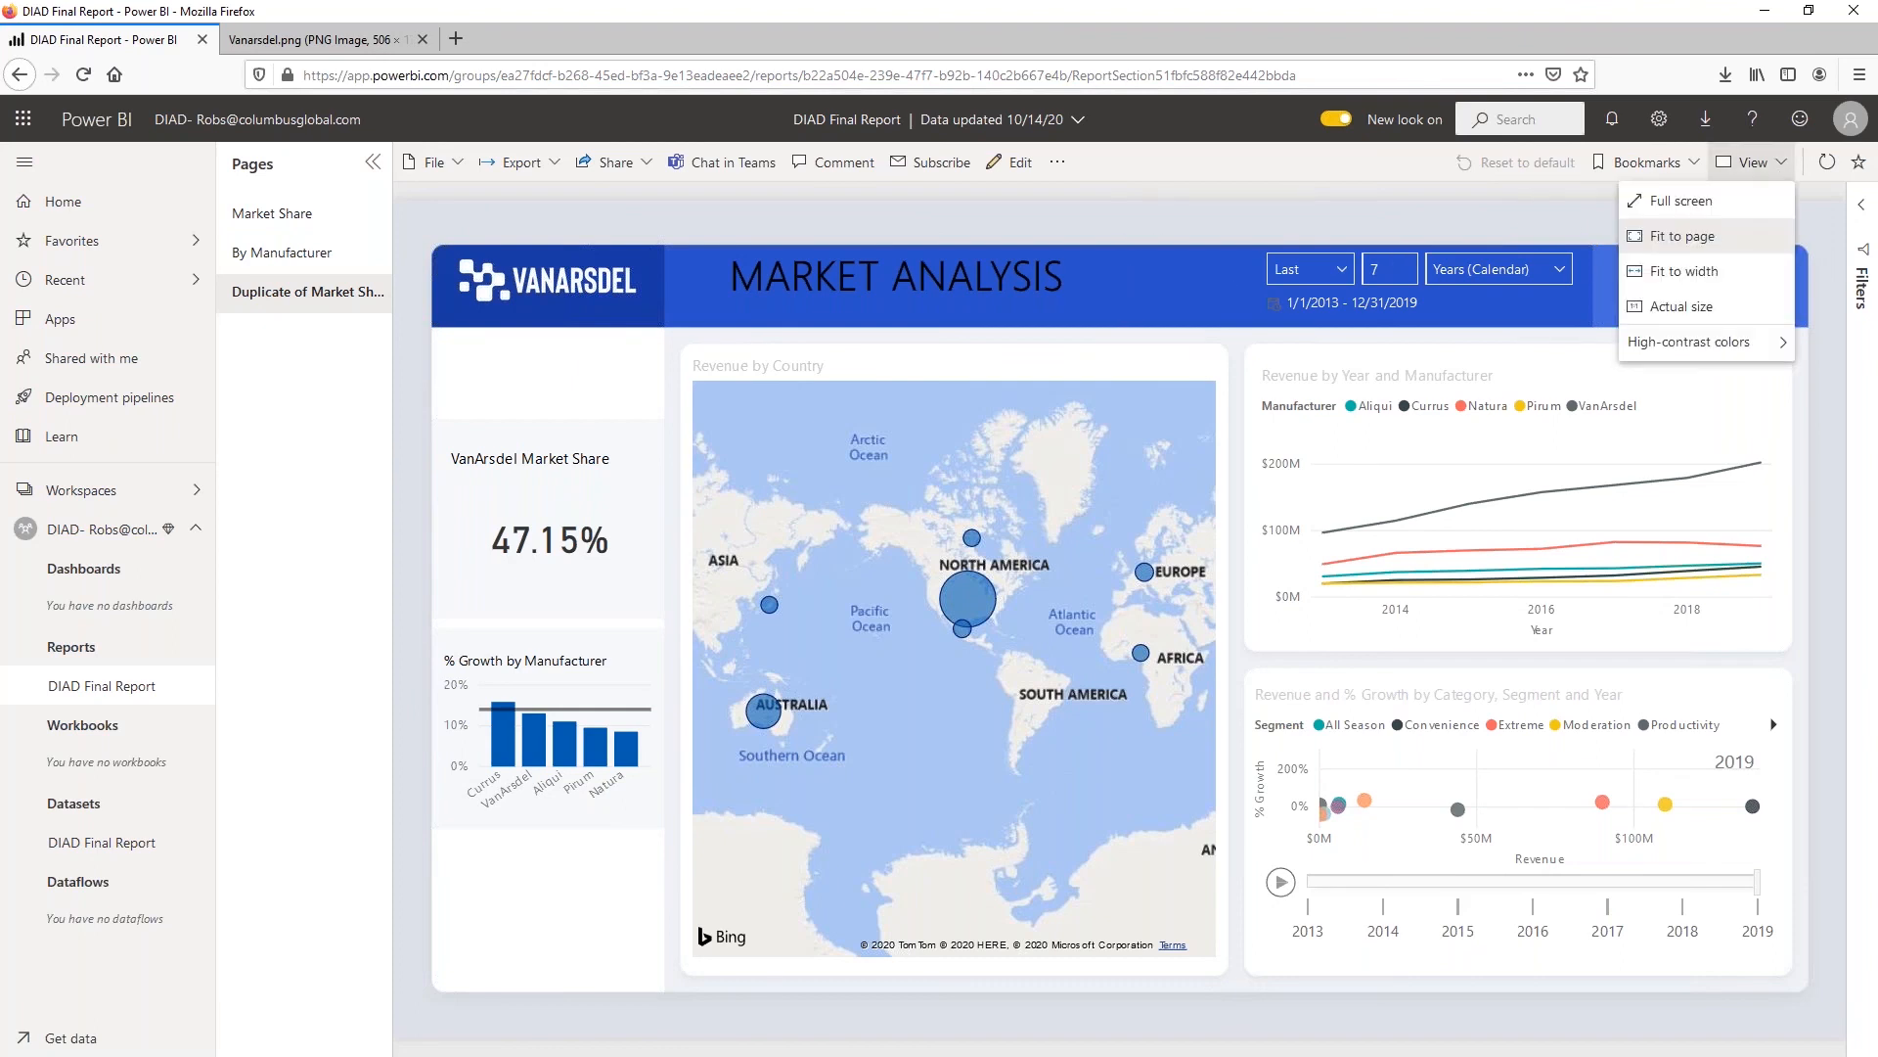
{"action": "left_click", "coordinate": [1411, 202]}
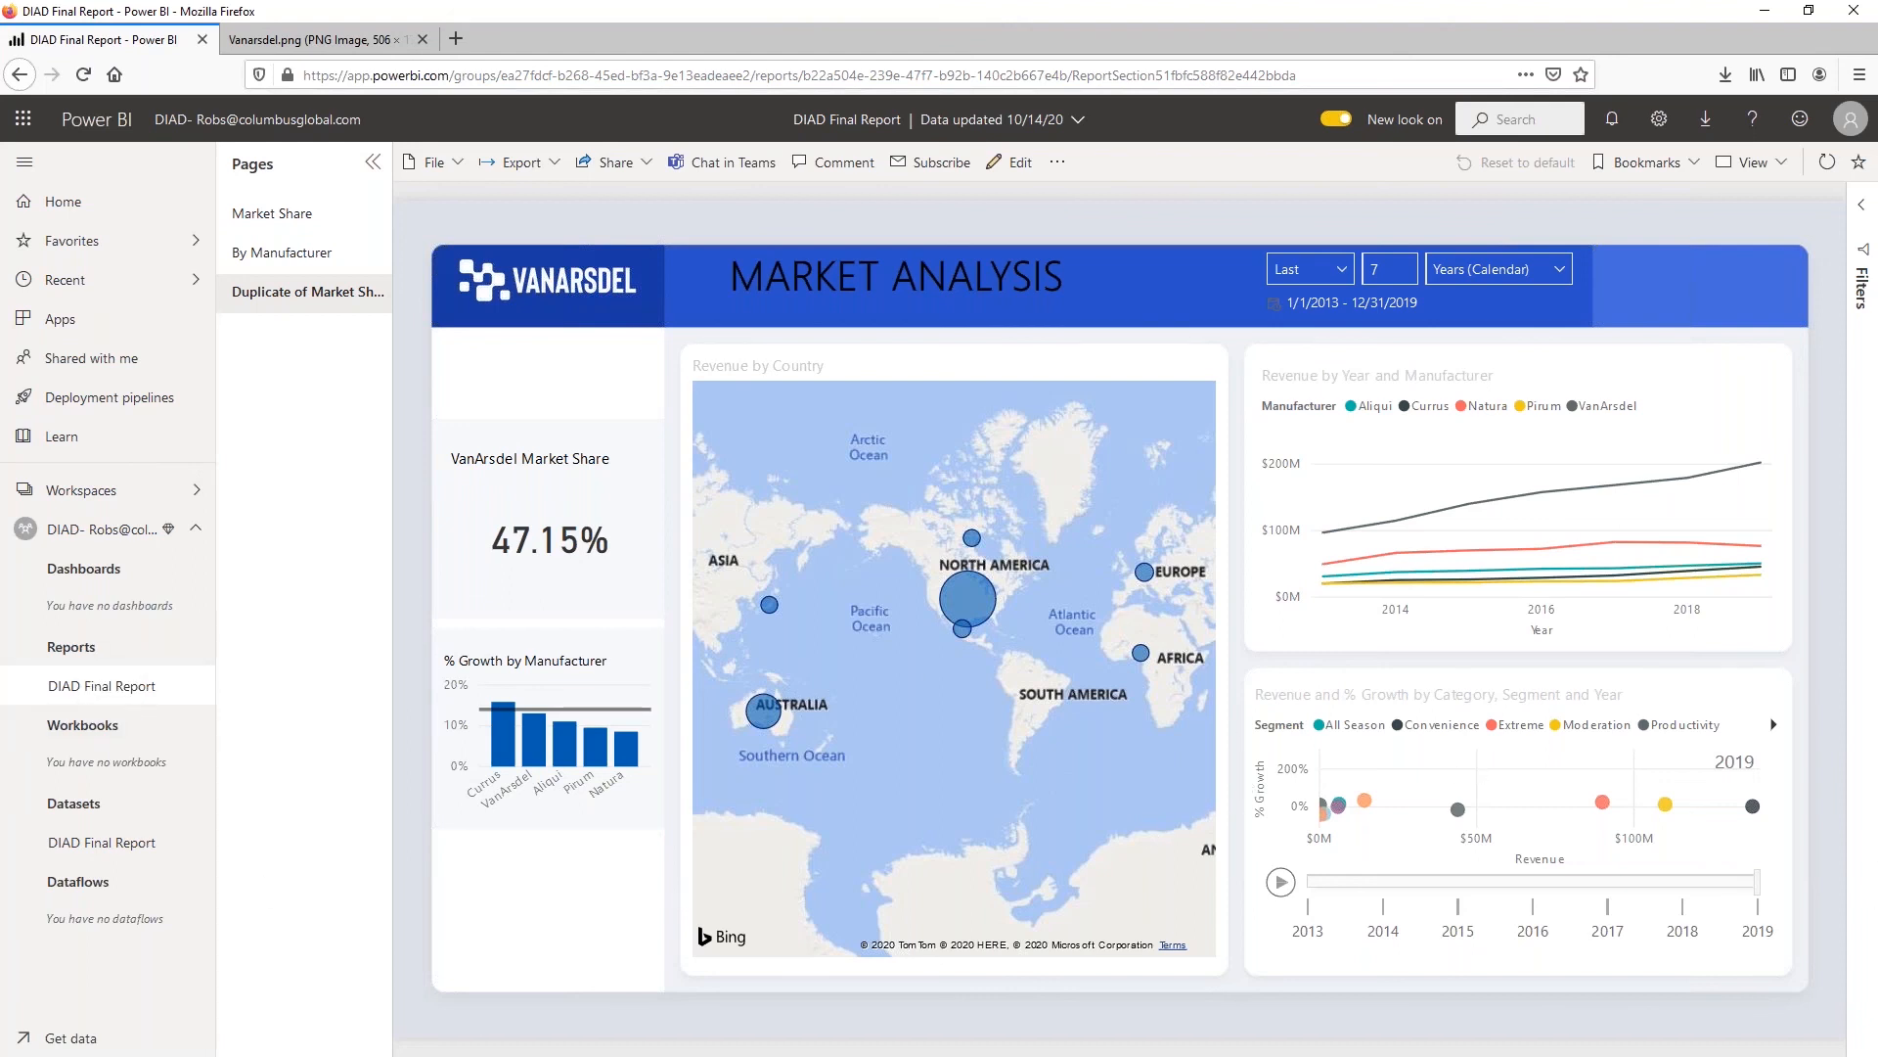
Pin the Revenue by Country map from the Market Share page to a new dashboard named "VanArsdel"
{"action": "left_click", "coordinate": [275, 225]}
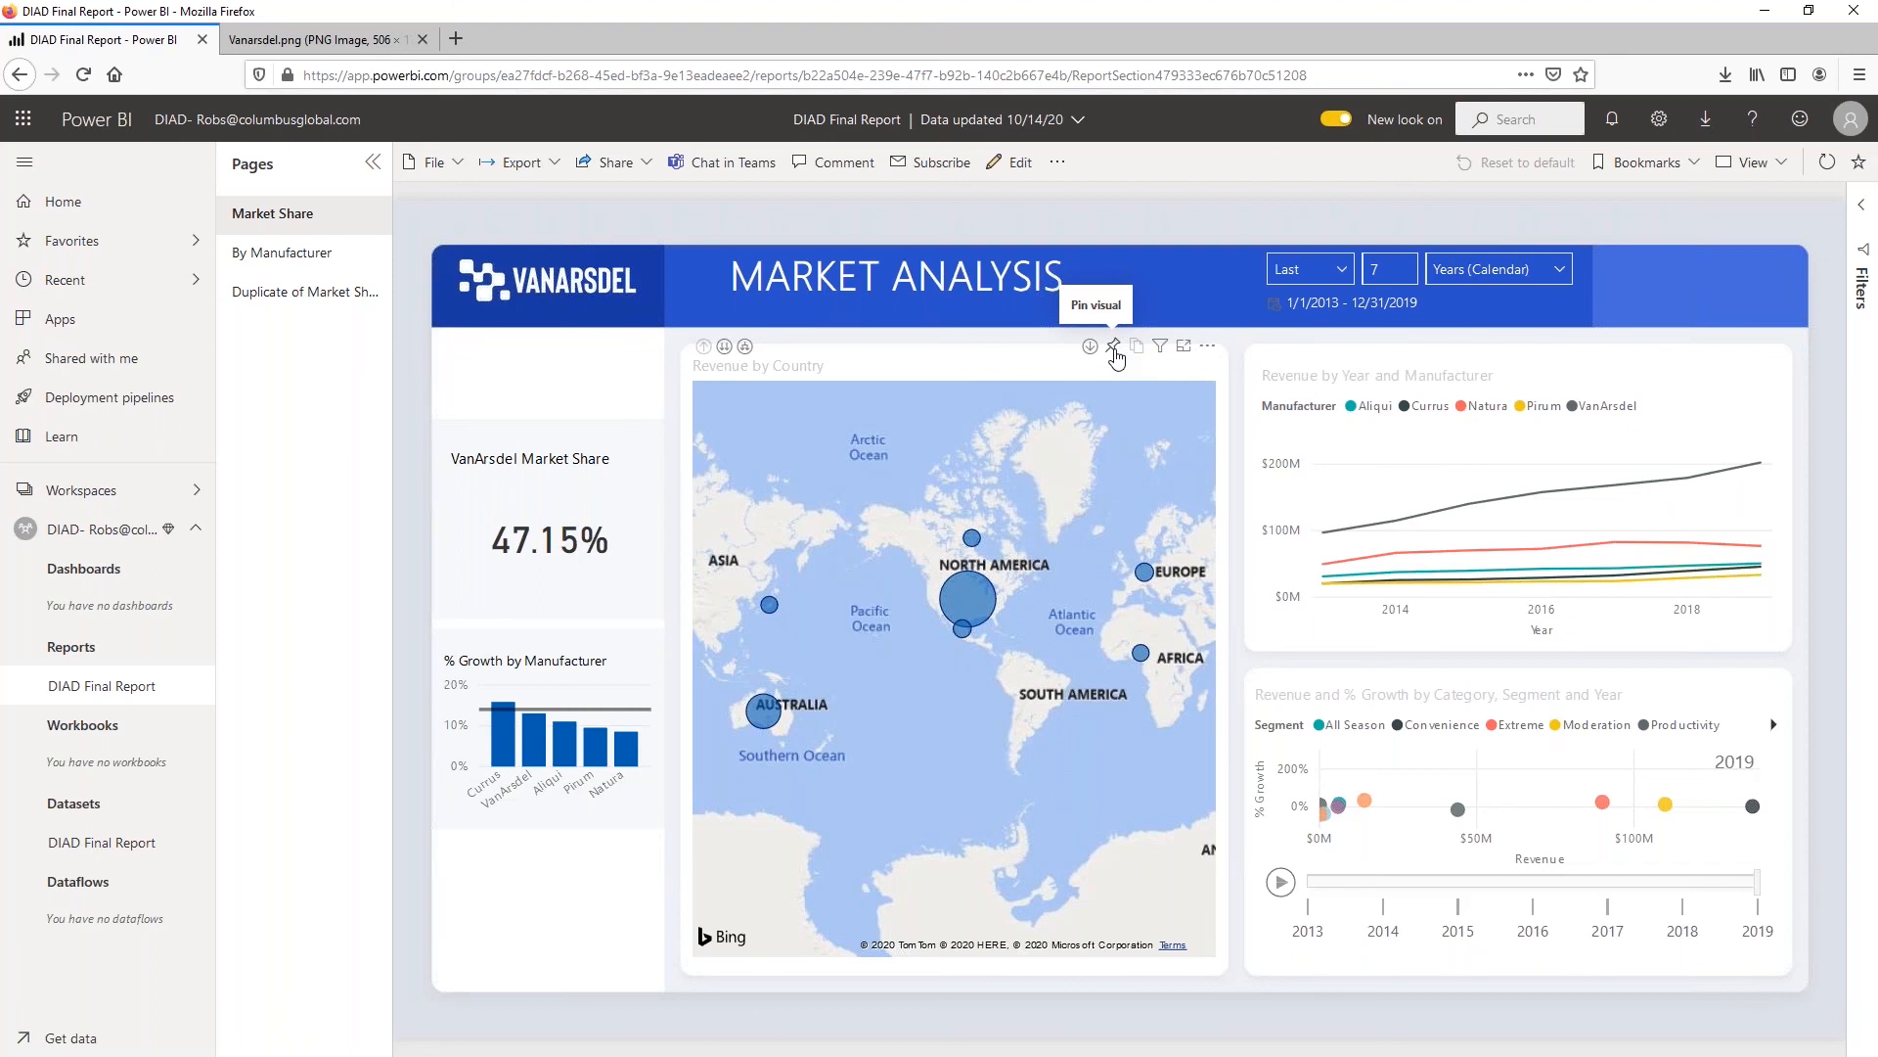
{"action": "left_click", "coordinate": [1114, 348]}
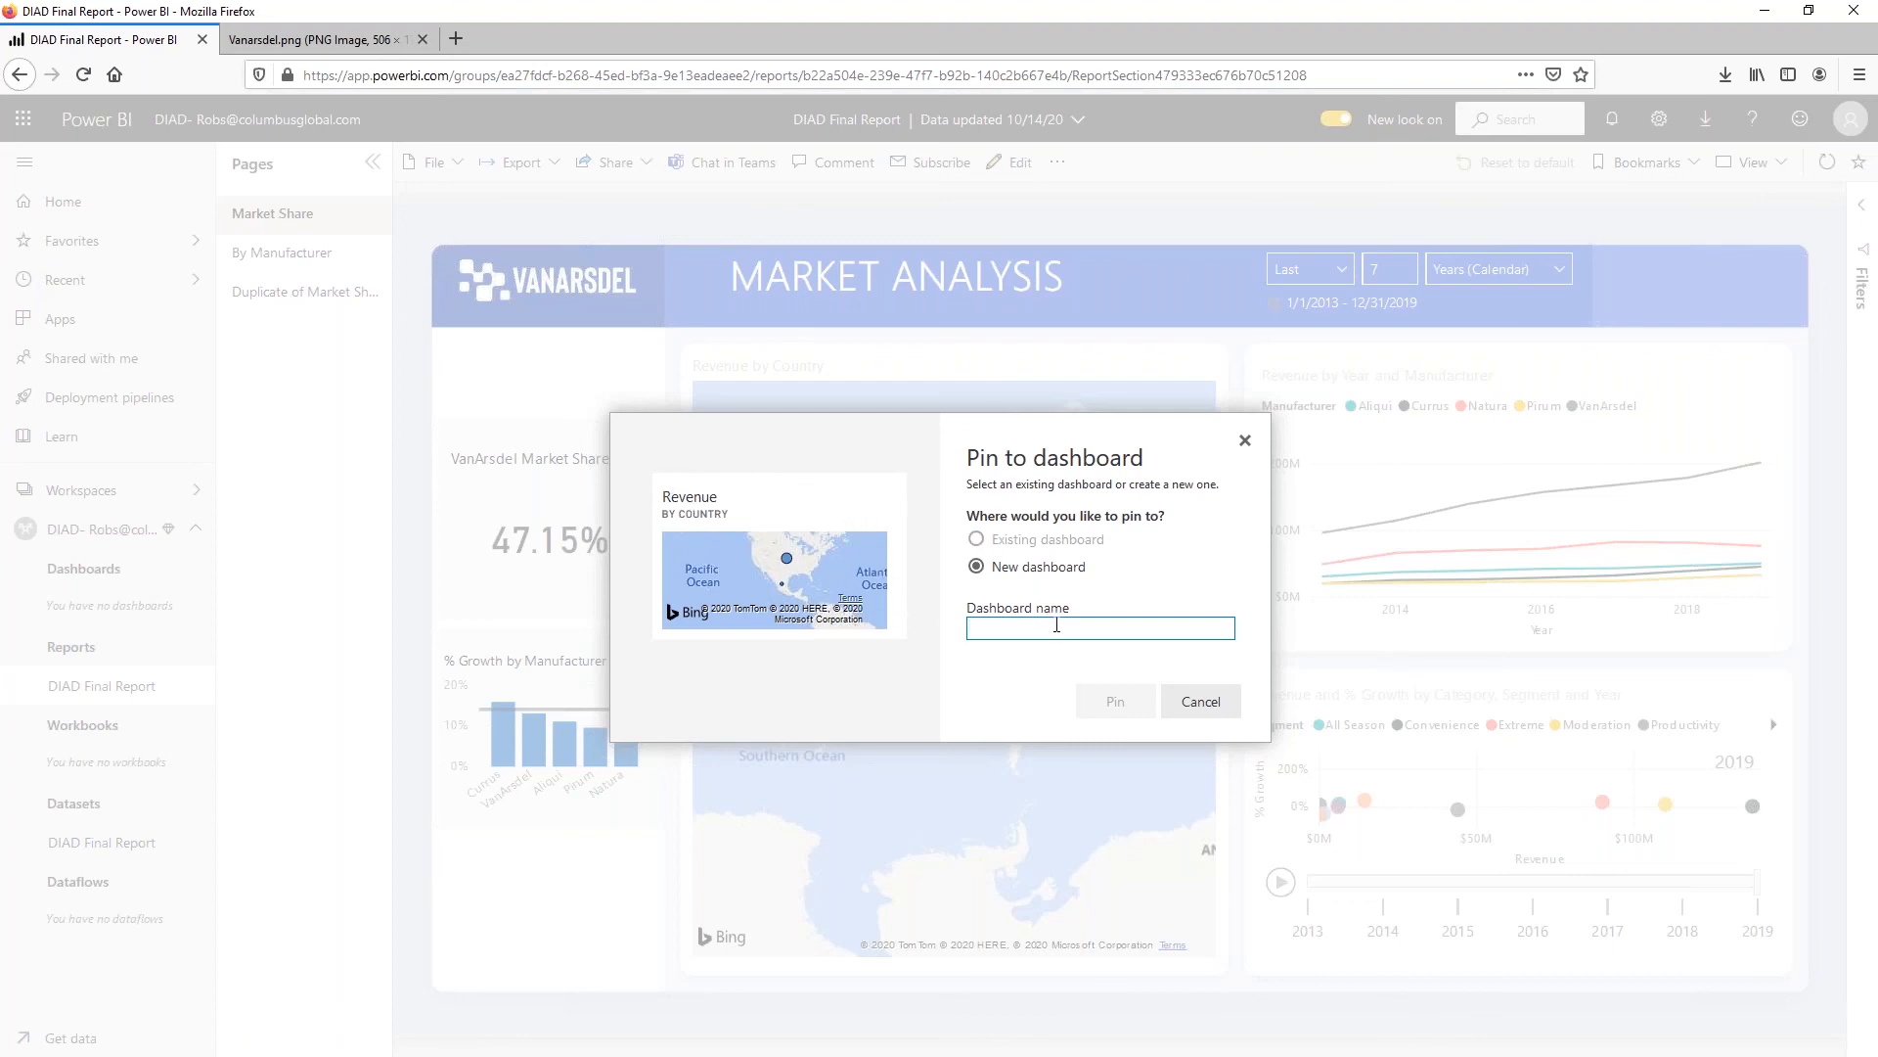
{"action": "type", "text": "VanArsdel"}
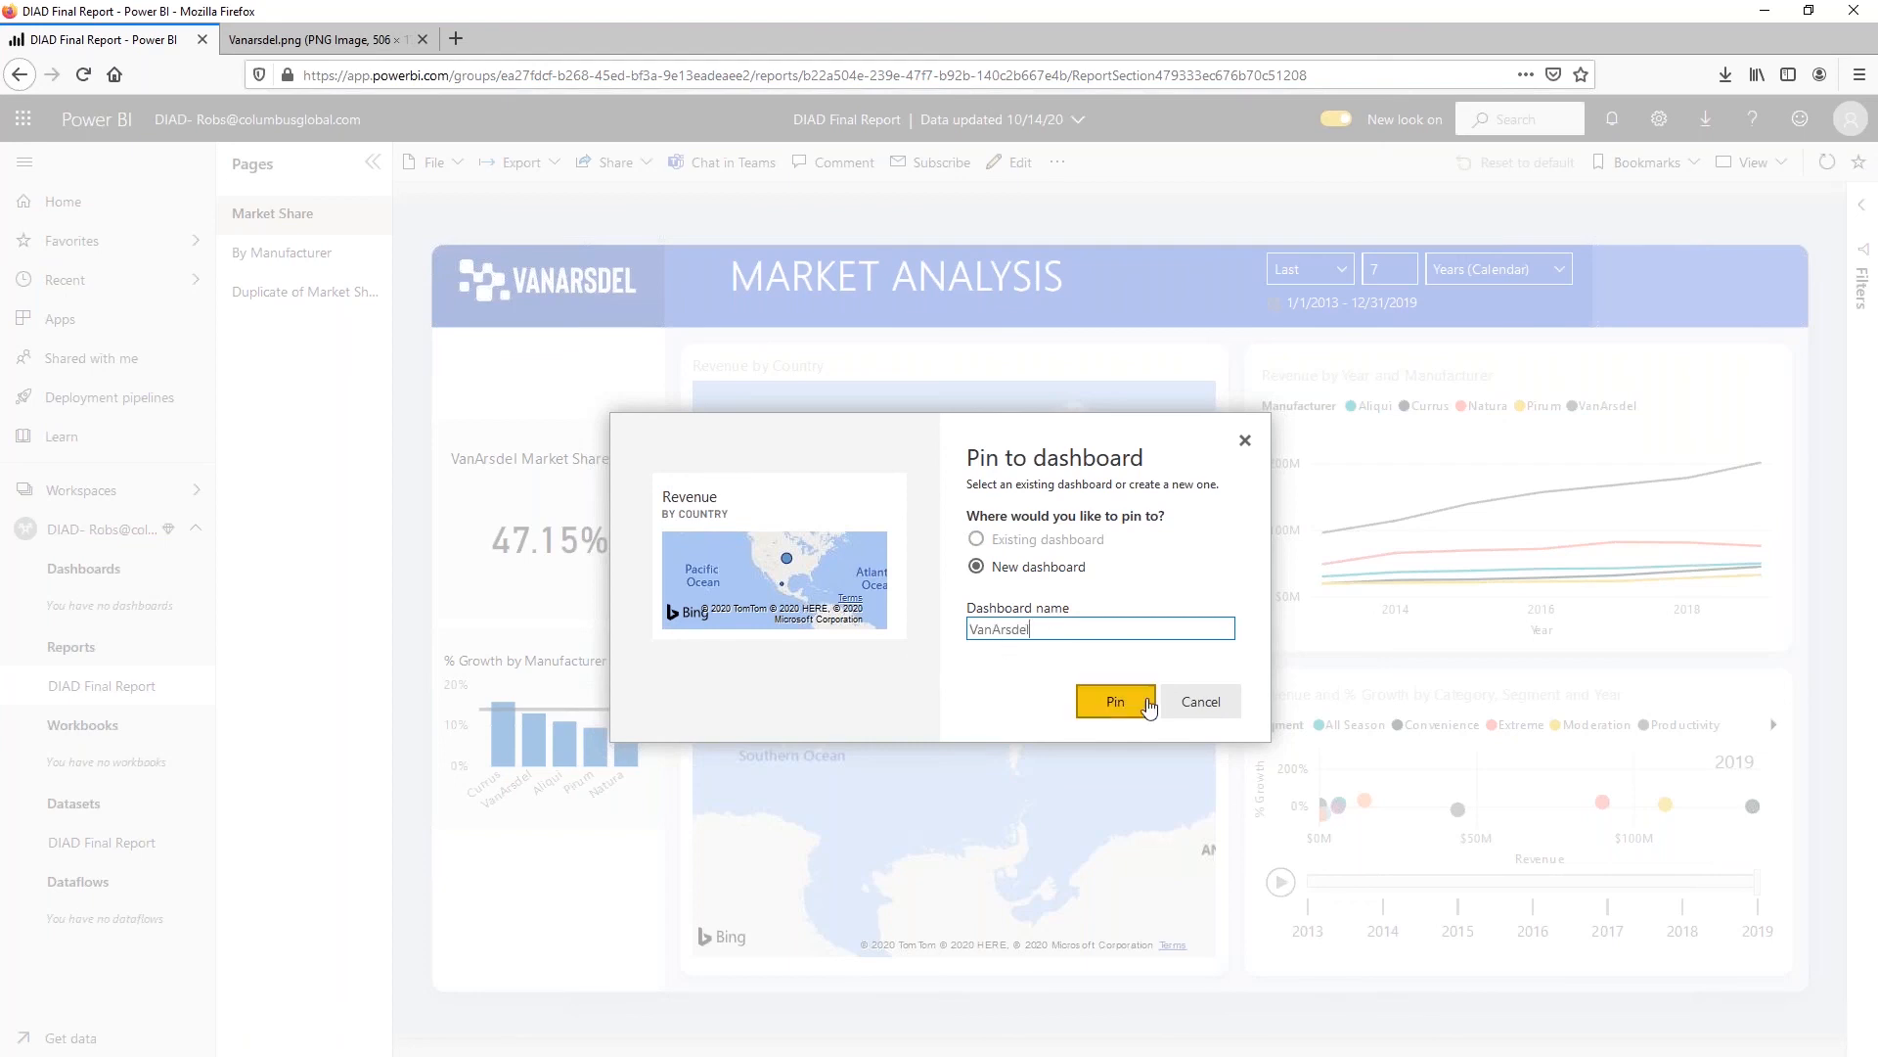
{"action": "left_click", "coordinate": [1113, 701]}
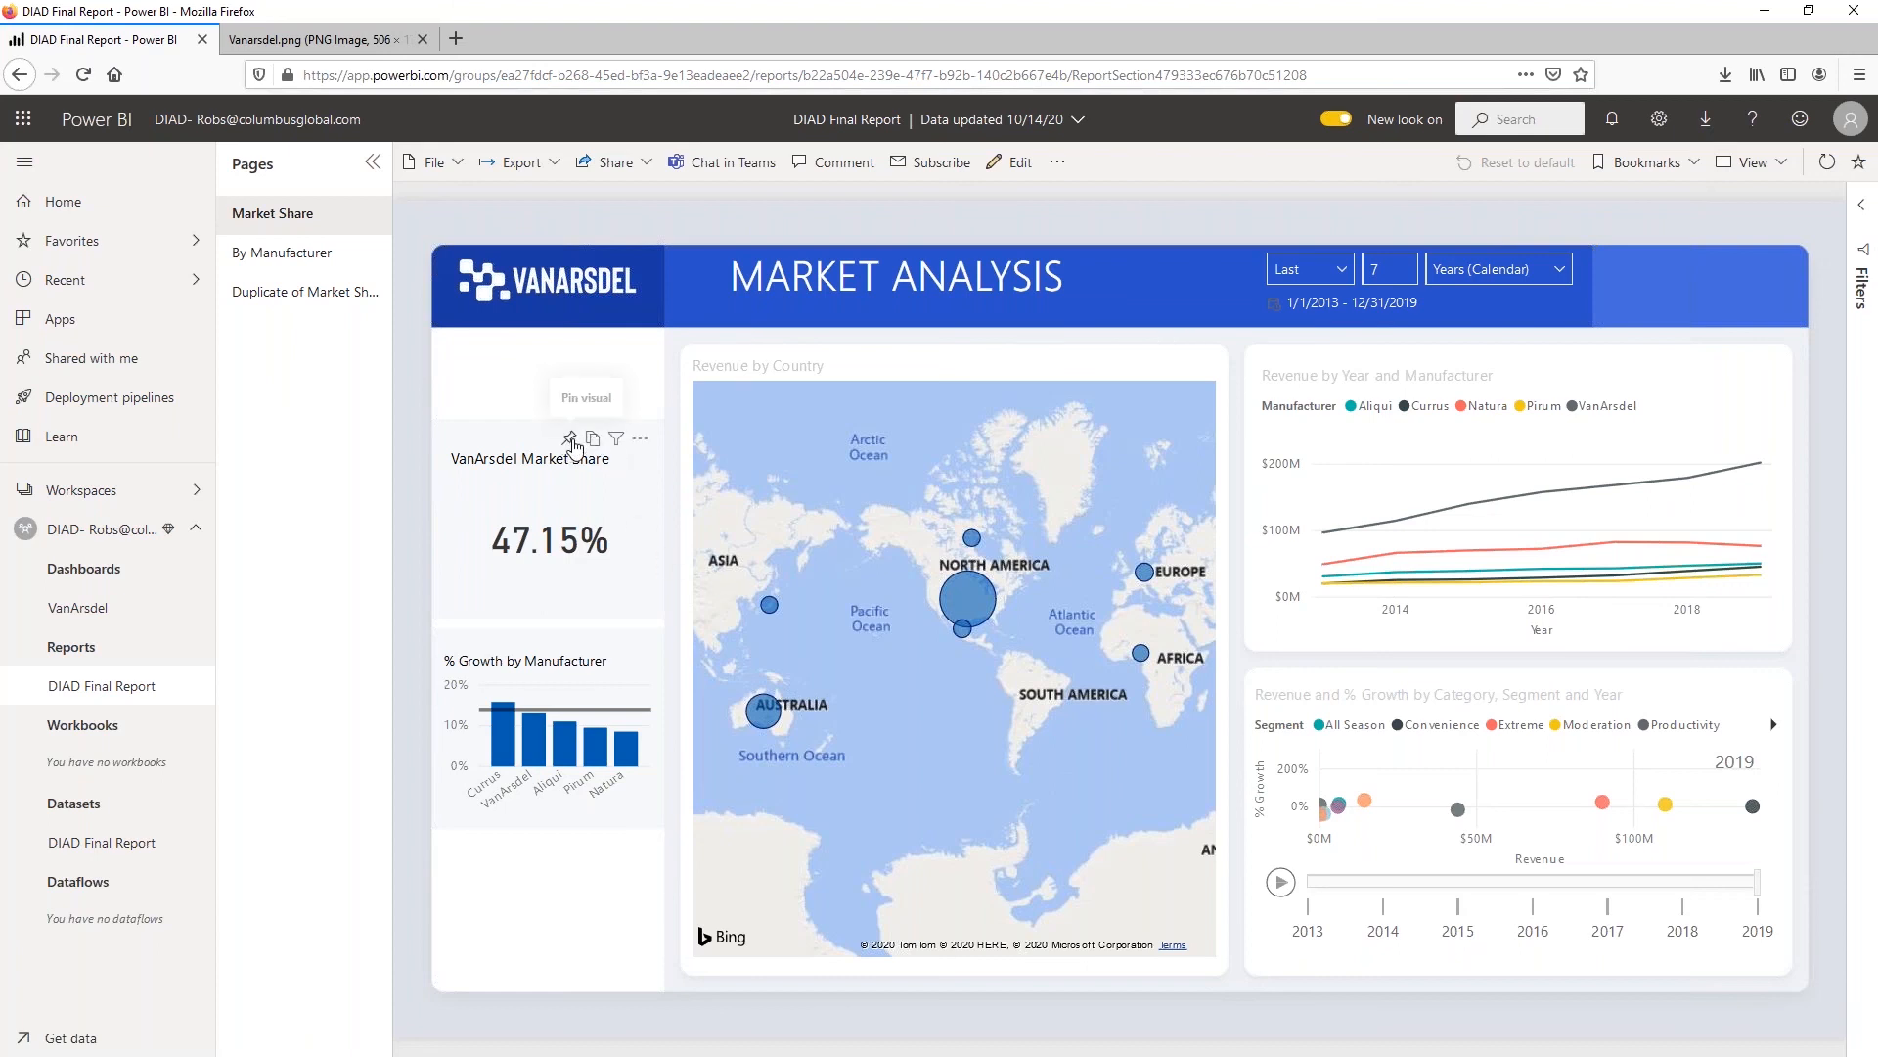
Pin the VanArsdel Market Share card and the Revenue by Year and Manufacturer chart to the existing VanArsdel dashboard, and open it
{"action": "left_click", "coordinate": [570, 442]}
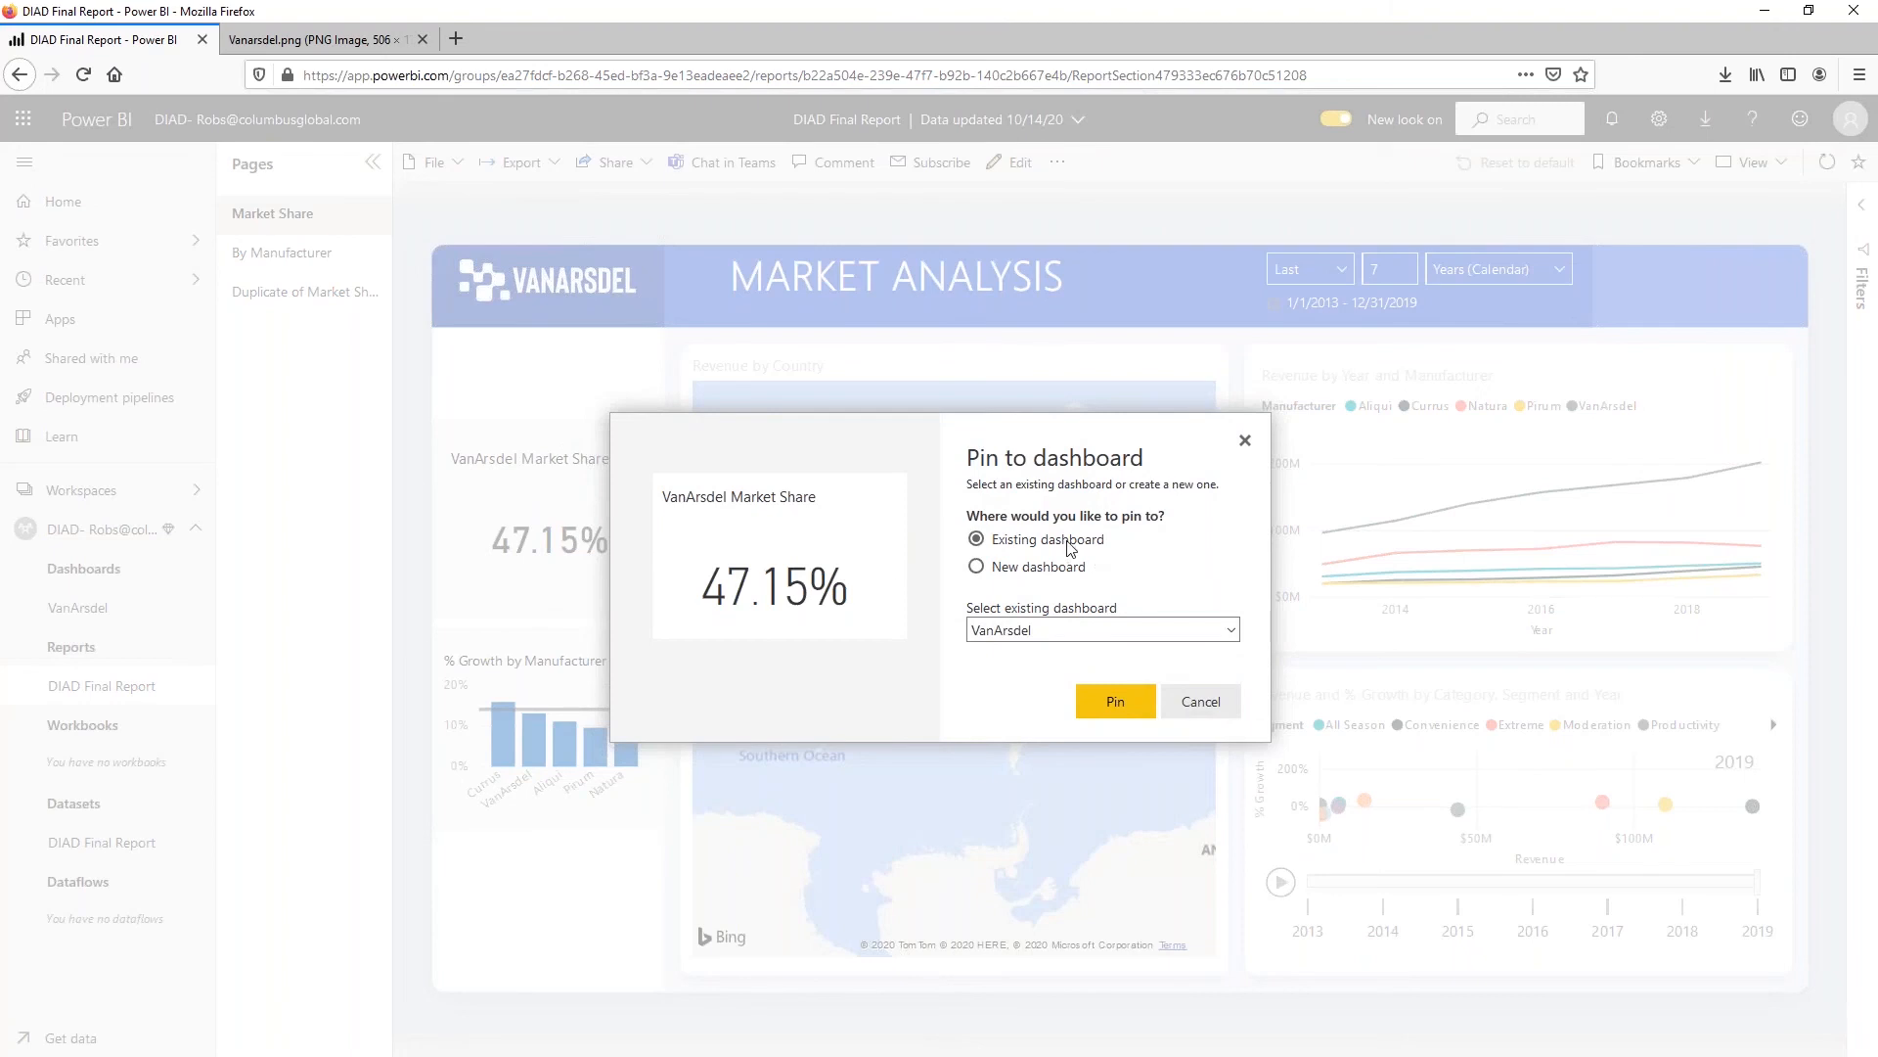
{"action": "left_click", "coordinate": [1133, 722]}
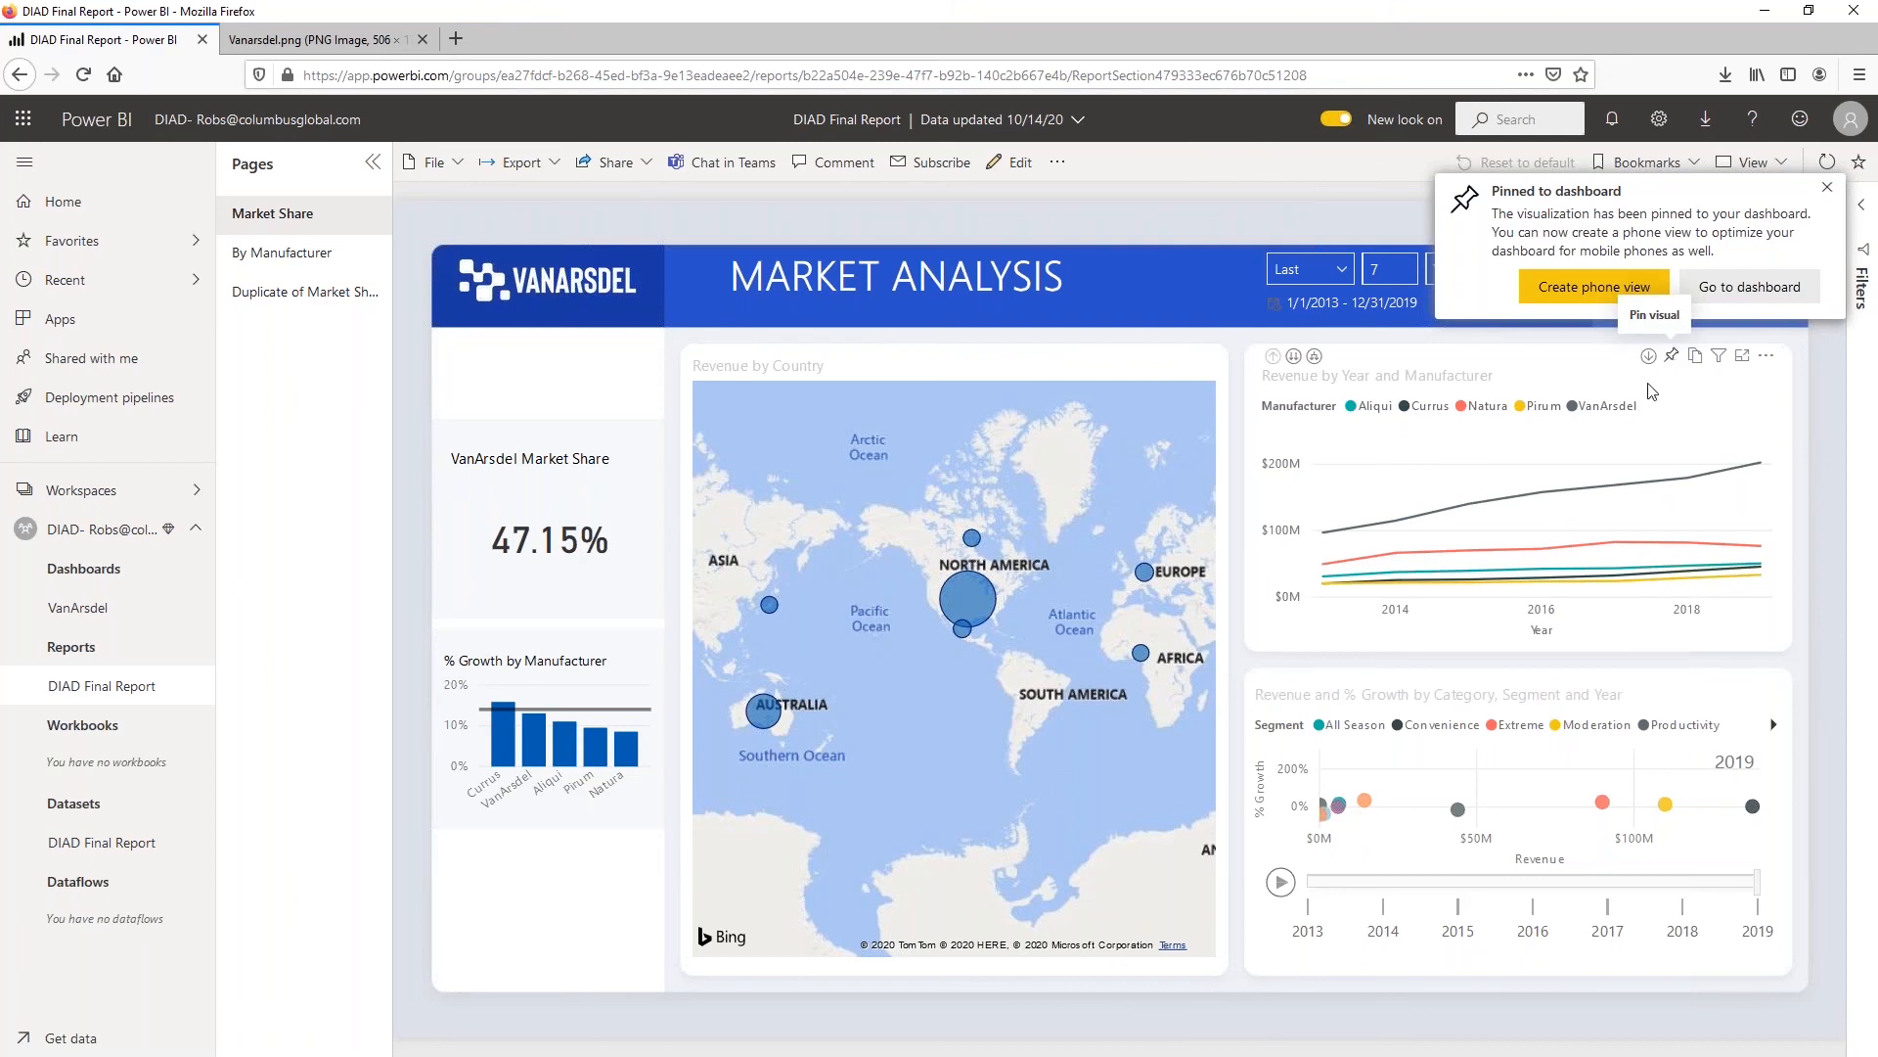
{"action": "left_click", "coordinate": [1669, 358]}
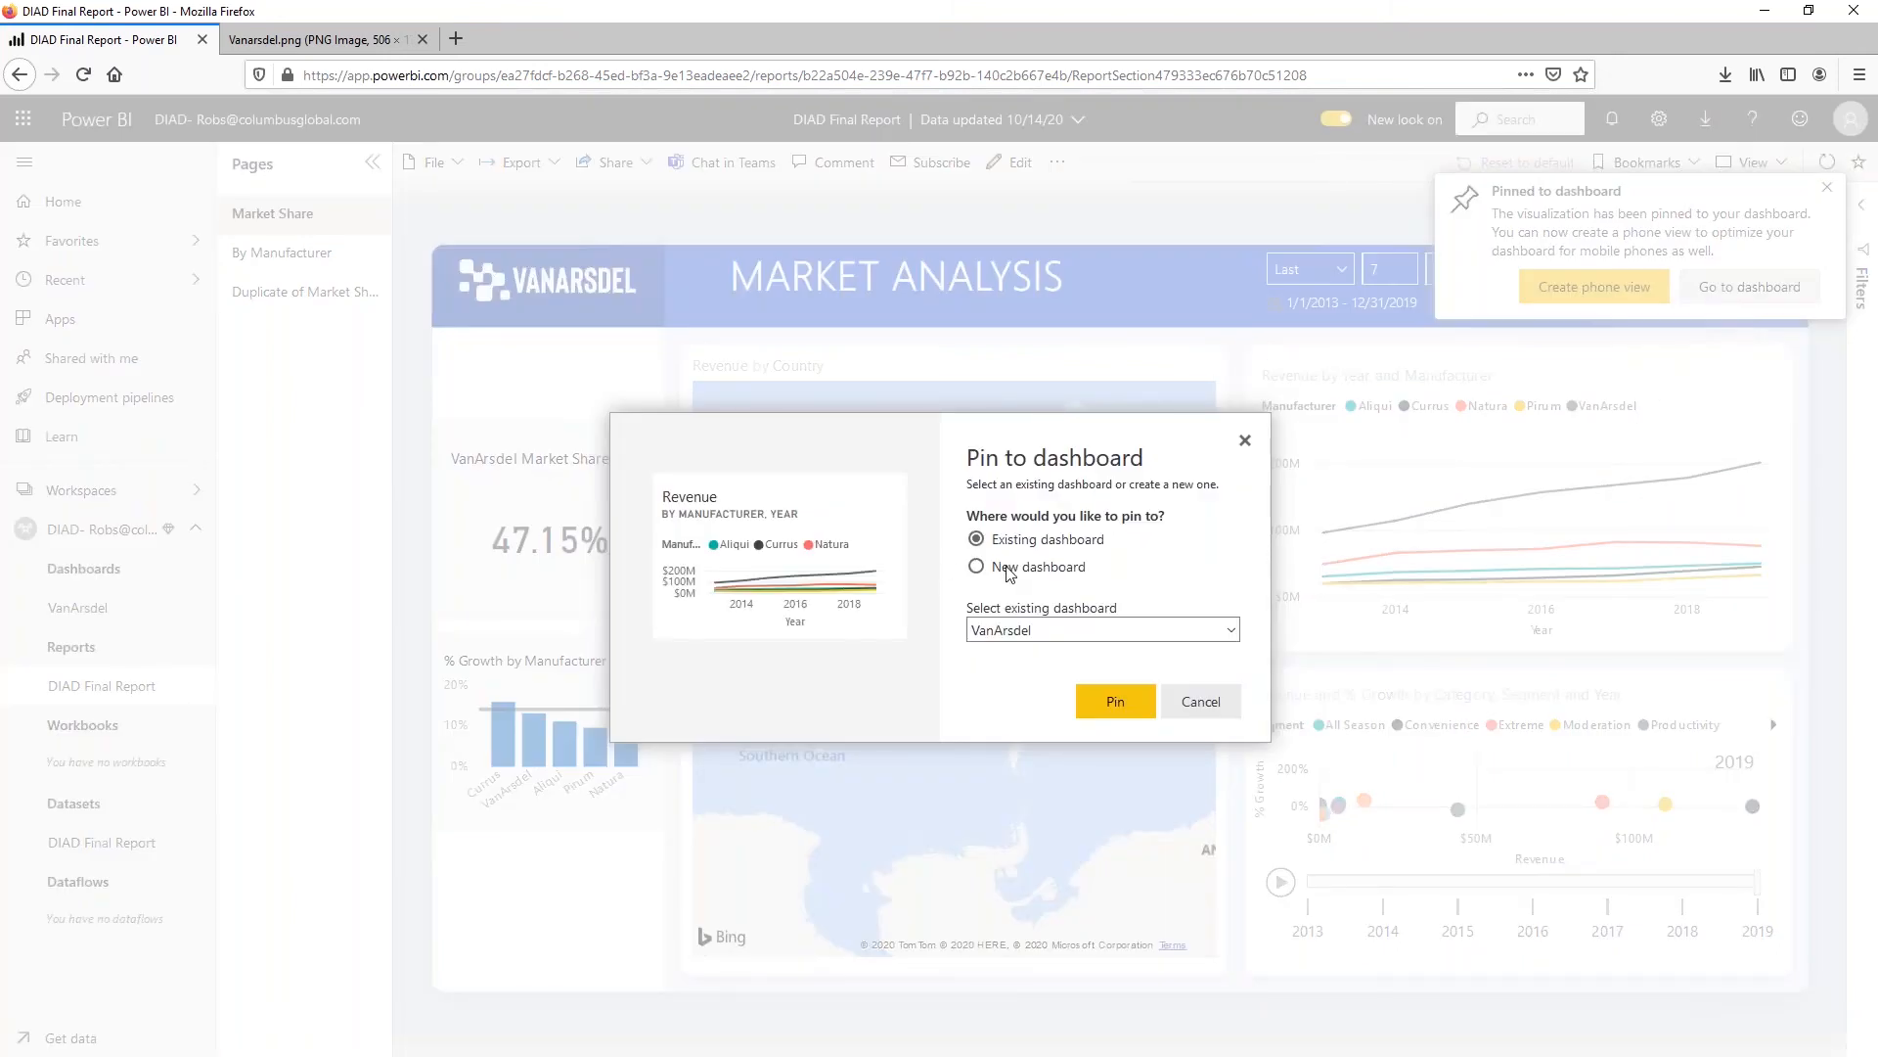
{"action": "left_click", "coordinate": [1115, 702]}
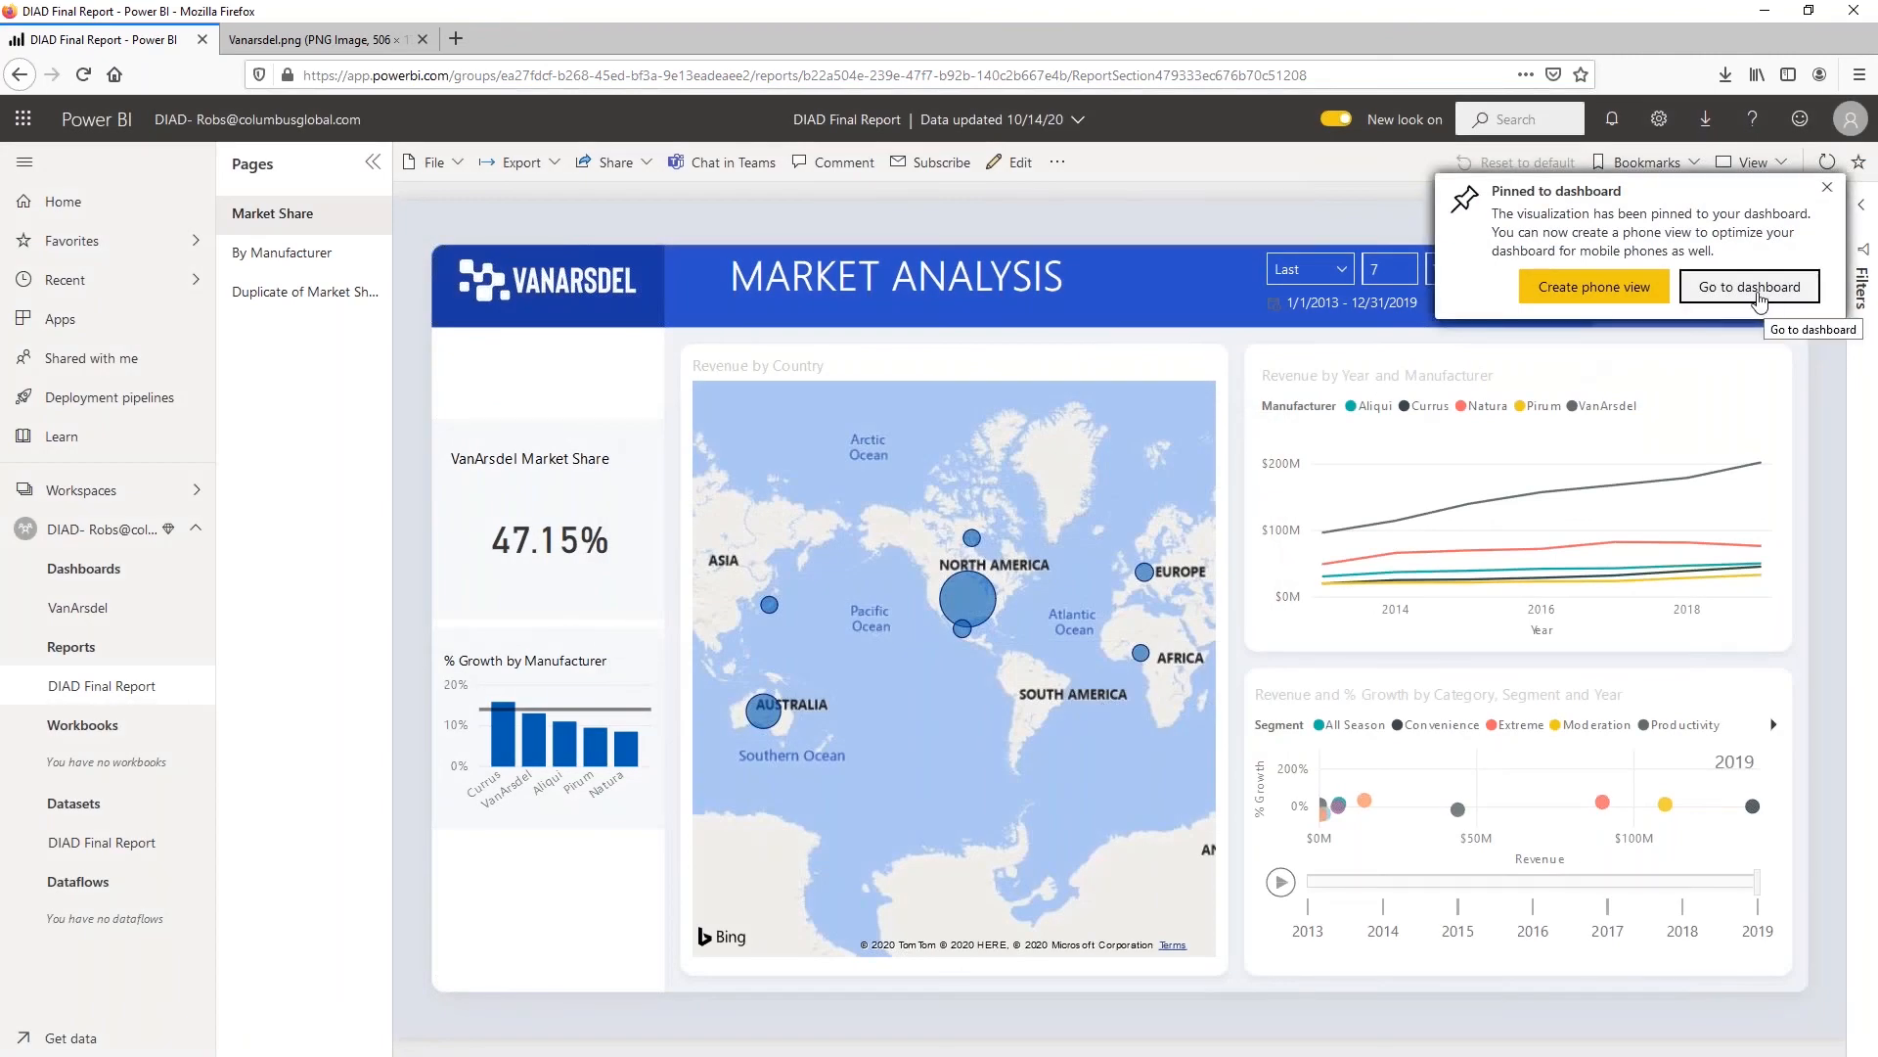
{"action": "left_click", "coordinate": [1760, 296]}
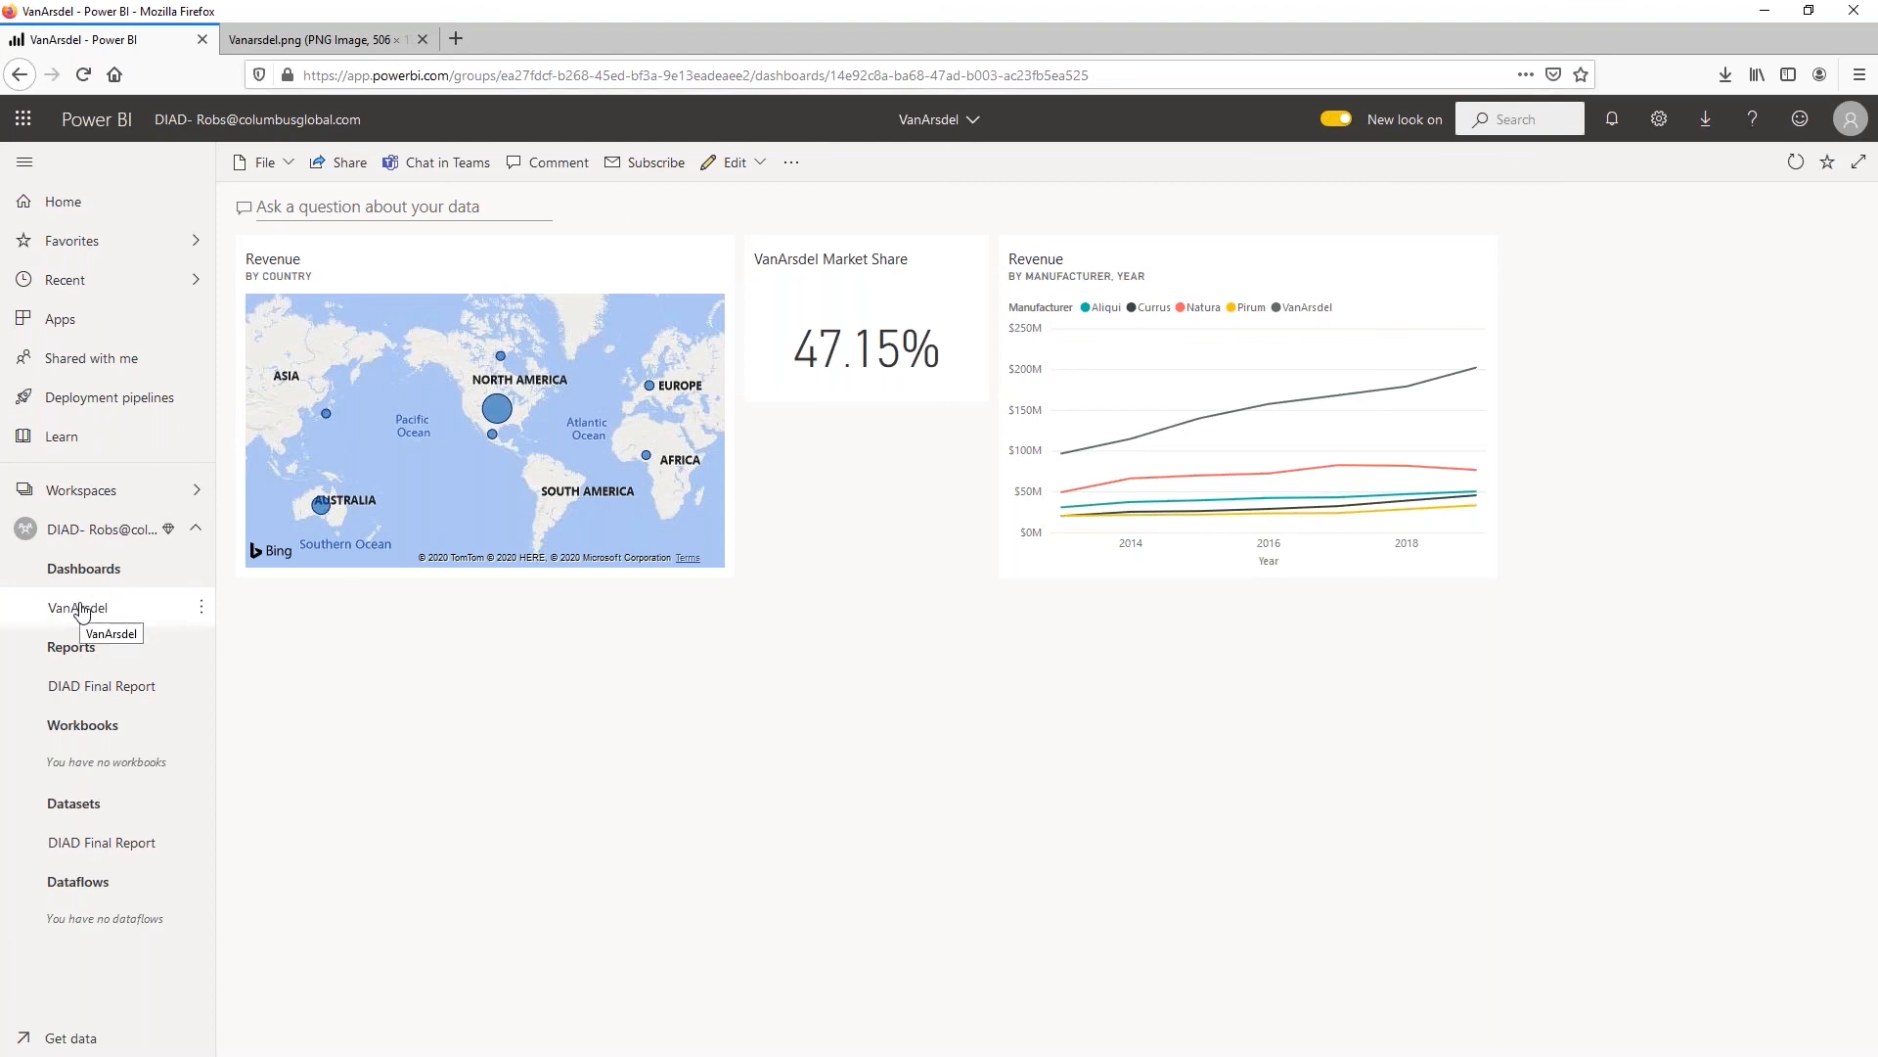
Try rearranging and resizing the dashboard tiles, and put them back in a single row
{"action": "left_click_drag", "start_coordinate": [1187, 260], "coordinate": [469, 582]}
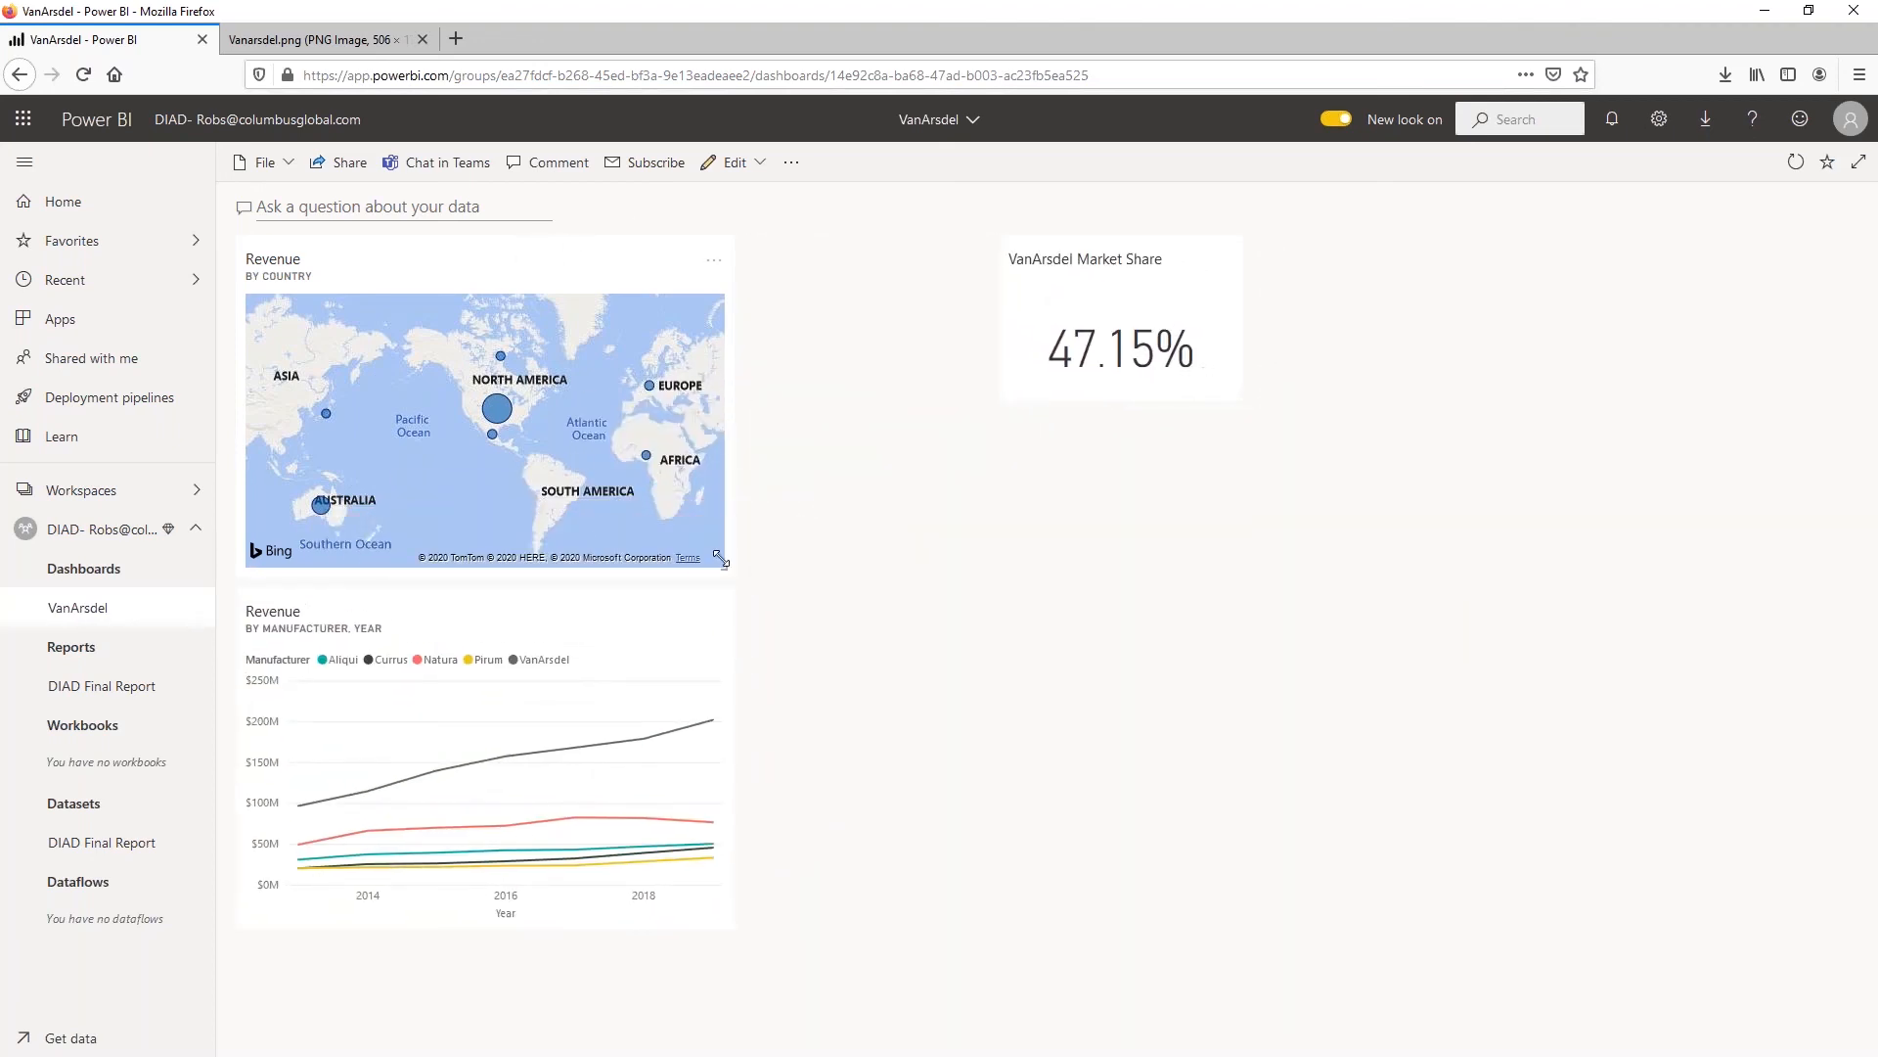
{"action": "left_click_drag", "start_coordinate": [720, 560], "coordinate": [667, 452]}
{"action": "left_click_drag", "start_coordinate": [1099, 797], "coordinate": [906, 251]}
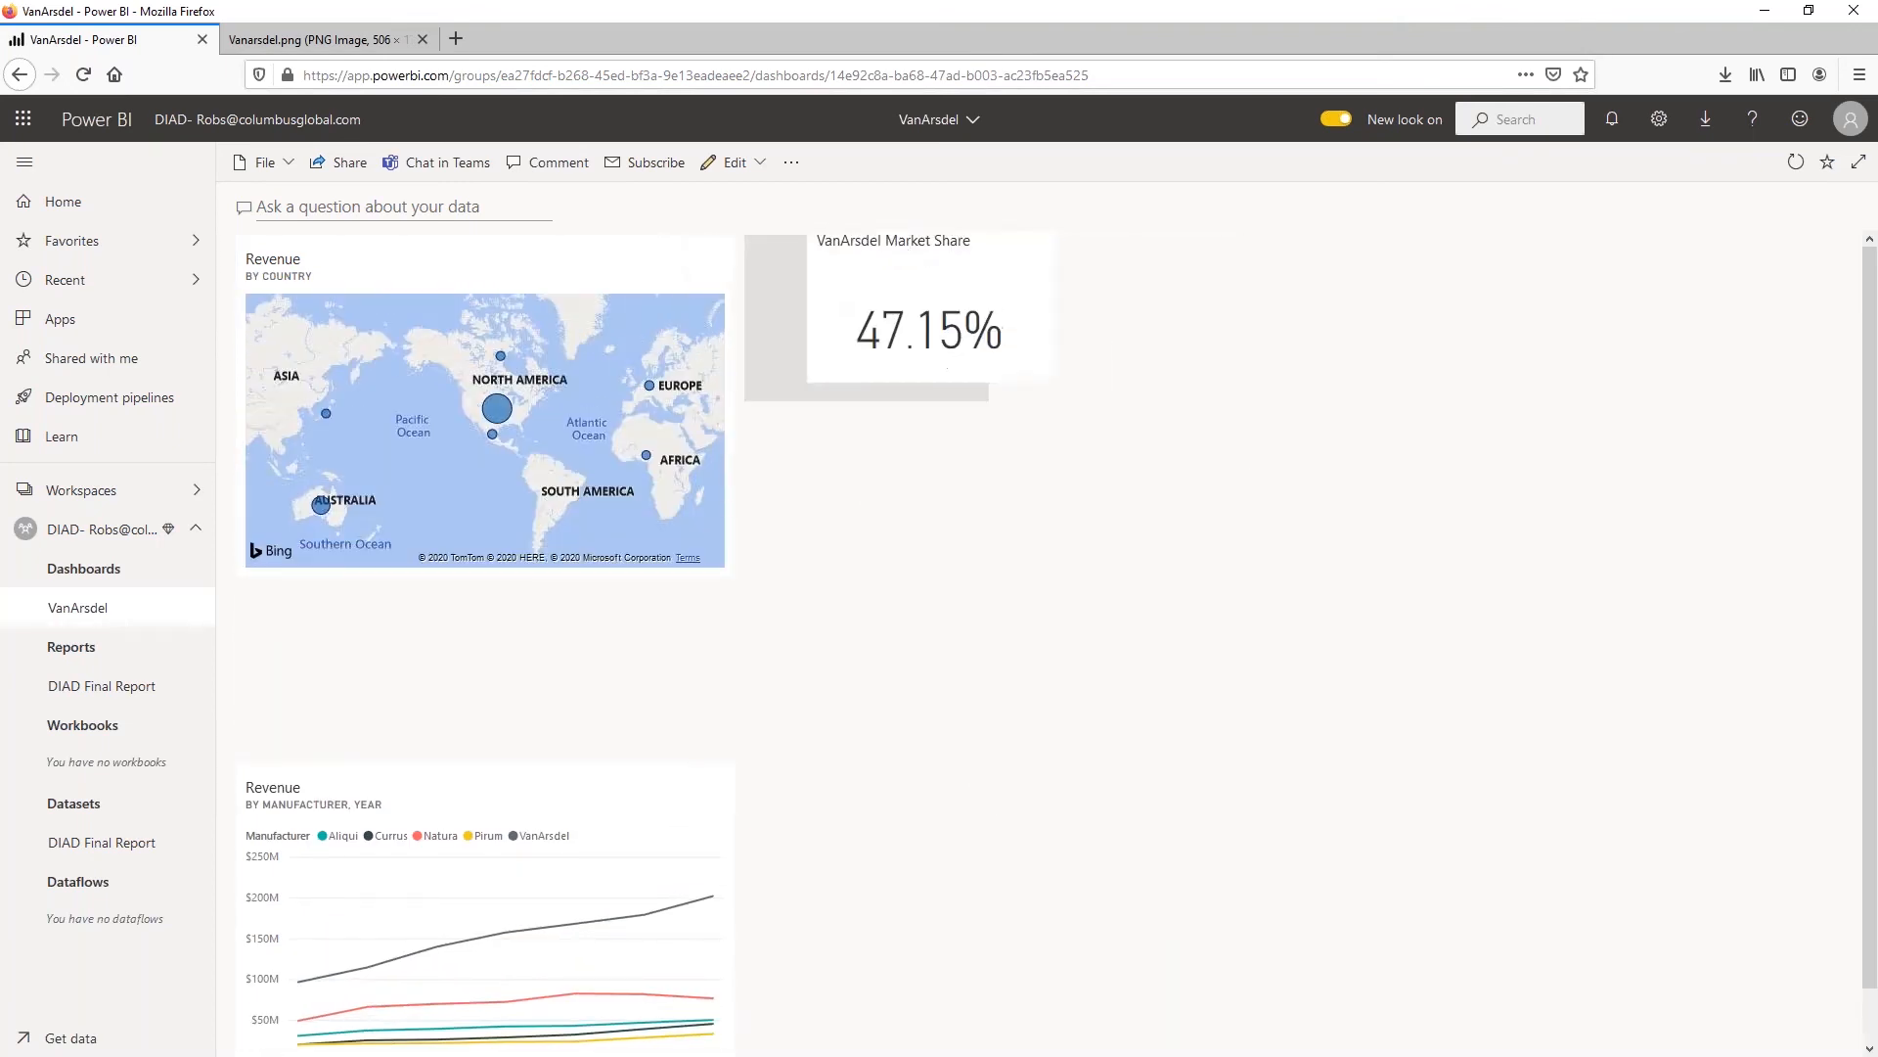
{"action": "left_click_drag", "start_coordinate": [368, 796], "coordinate": [1262, 235]}
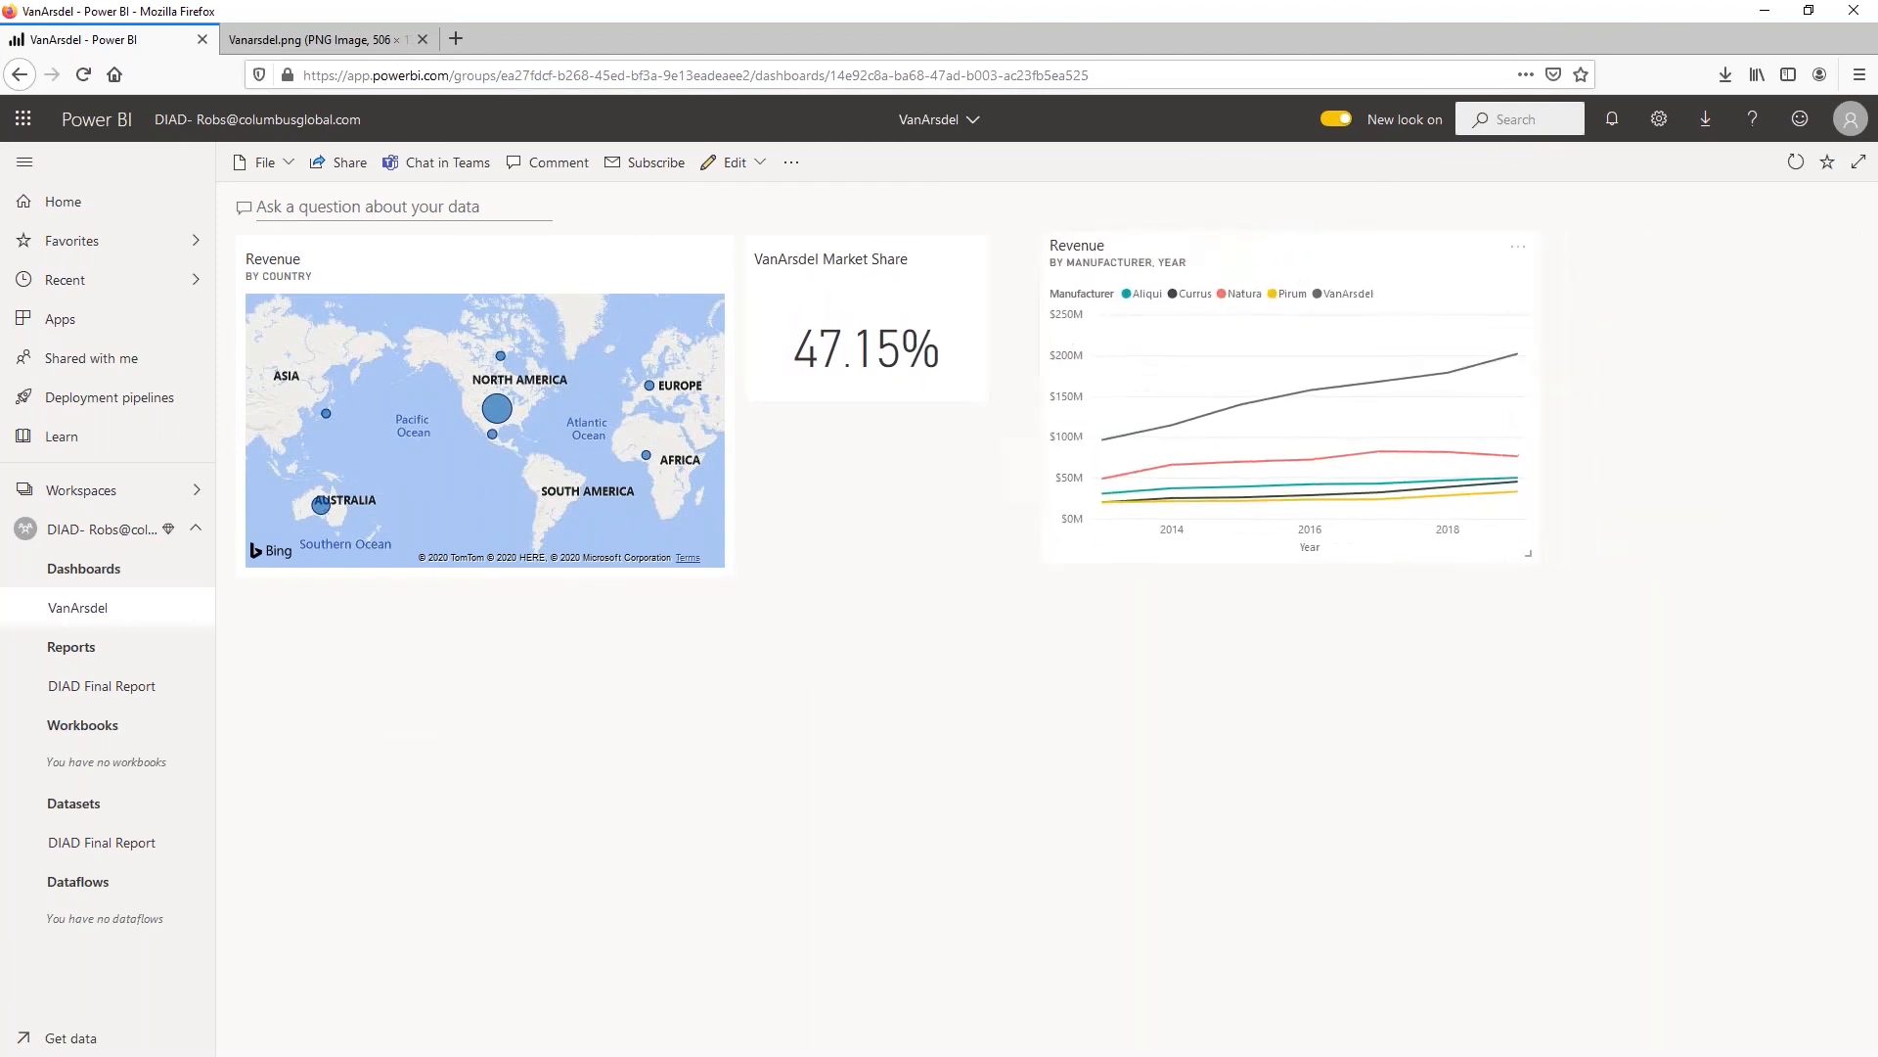
Open the underlying report from the revenue by manufacturer tile and return to the VanArsdel dashboard
{"action": "left_click", "coordinate": [1214, 286]}
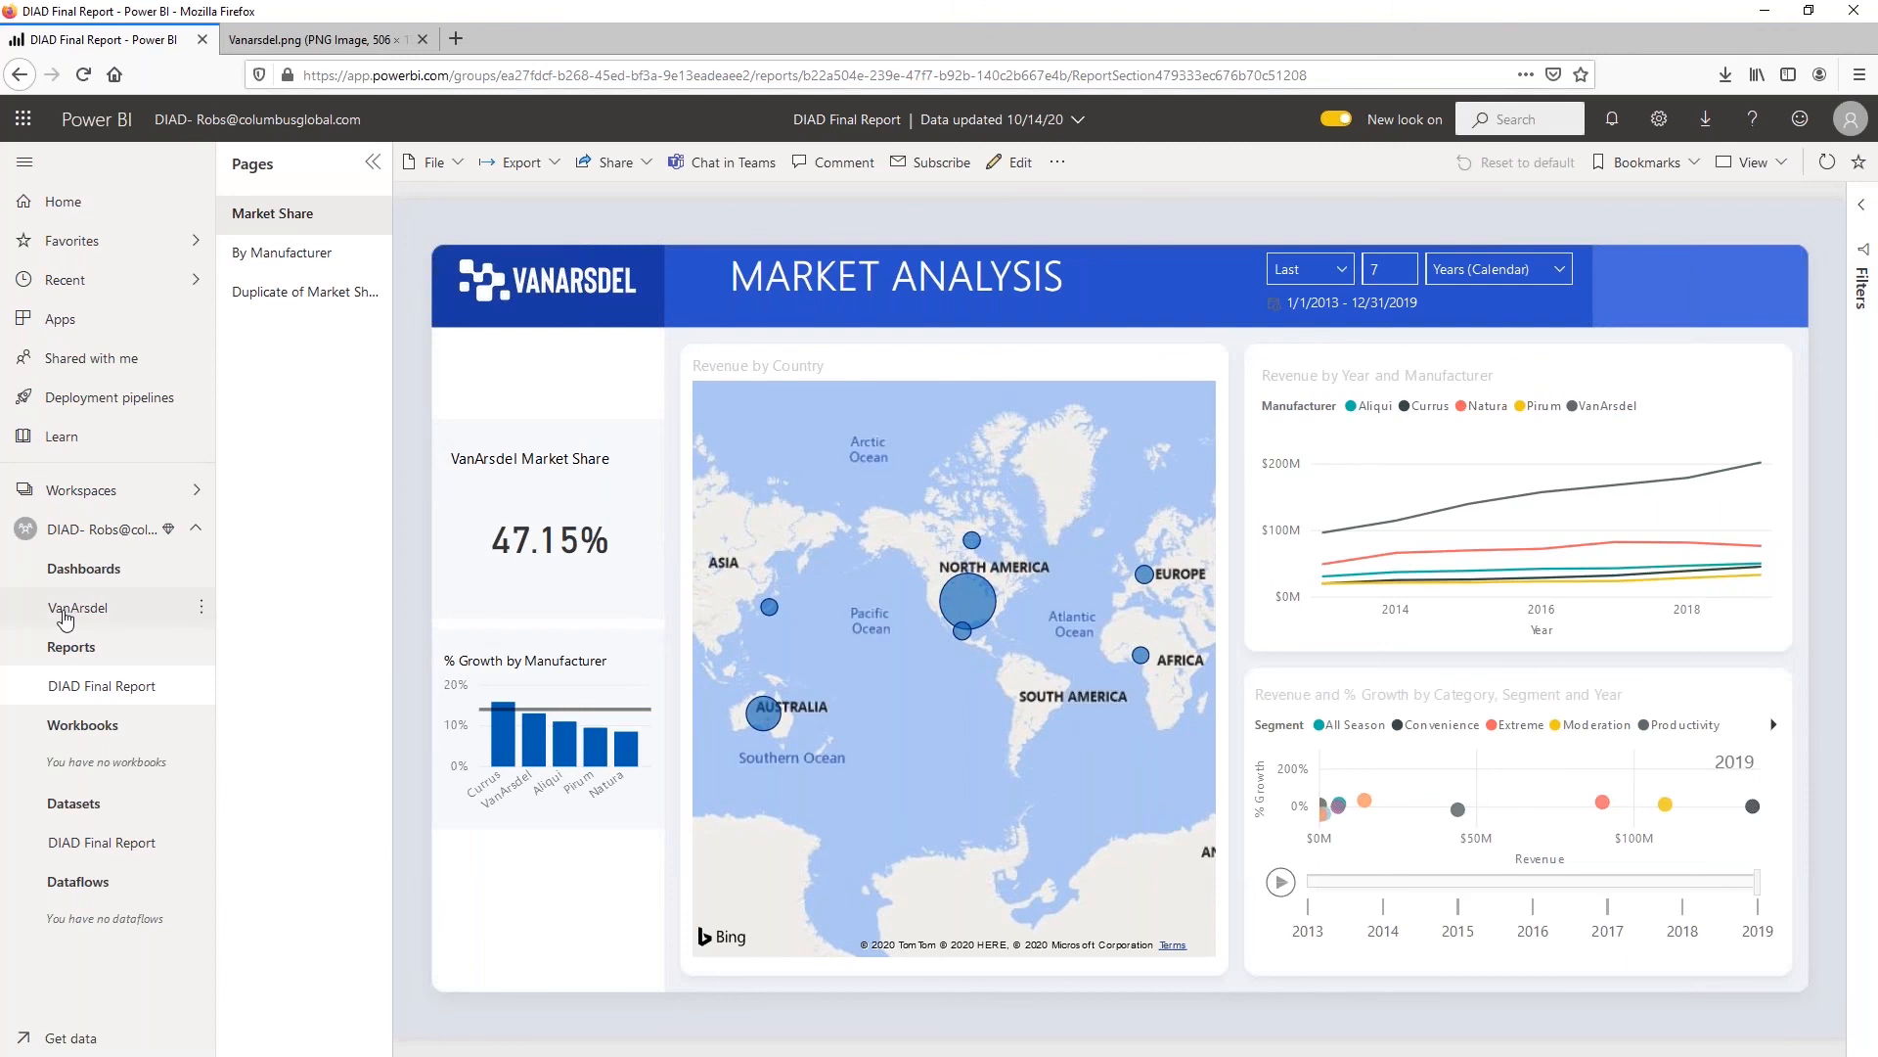
{"action": "left_click", "coordinate": [63, 611]}
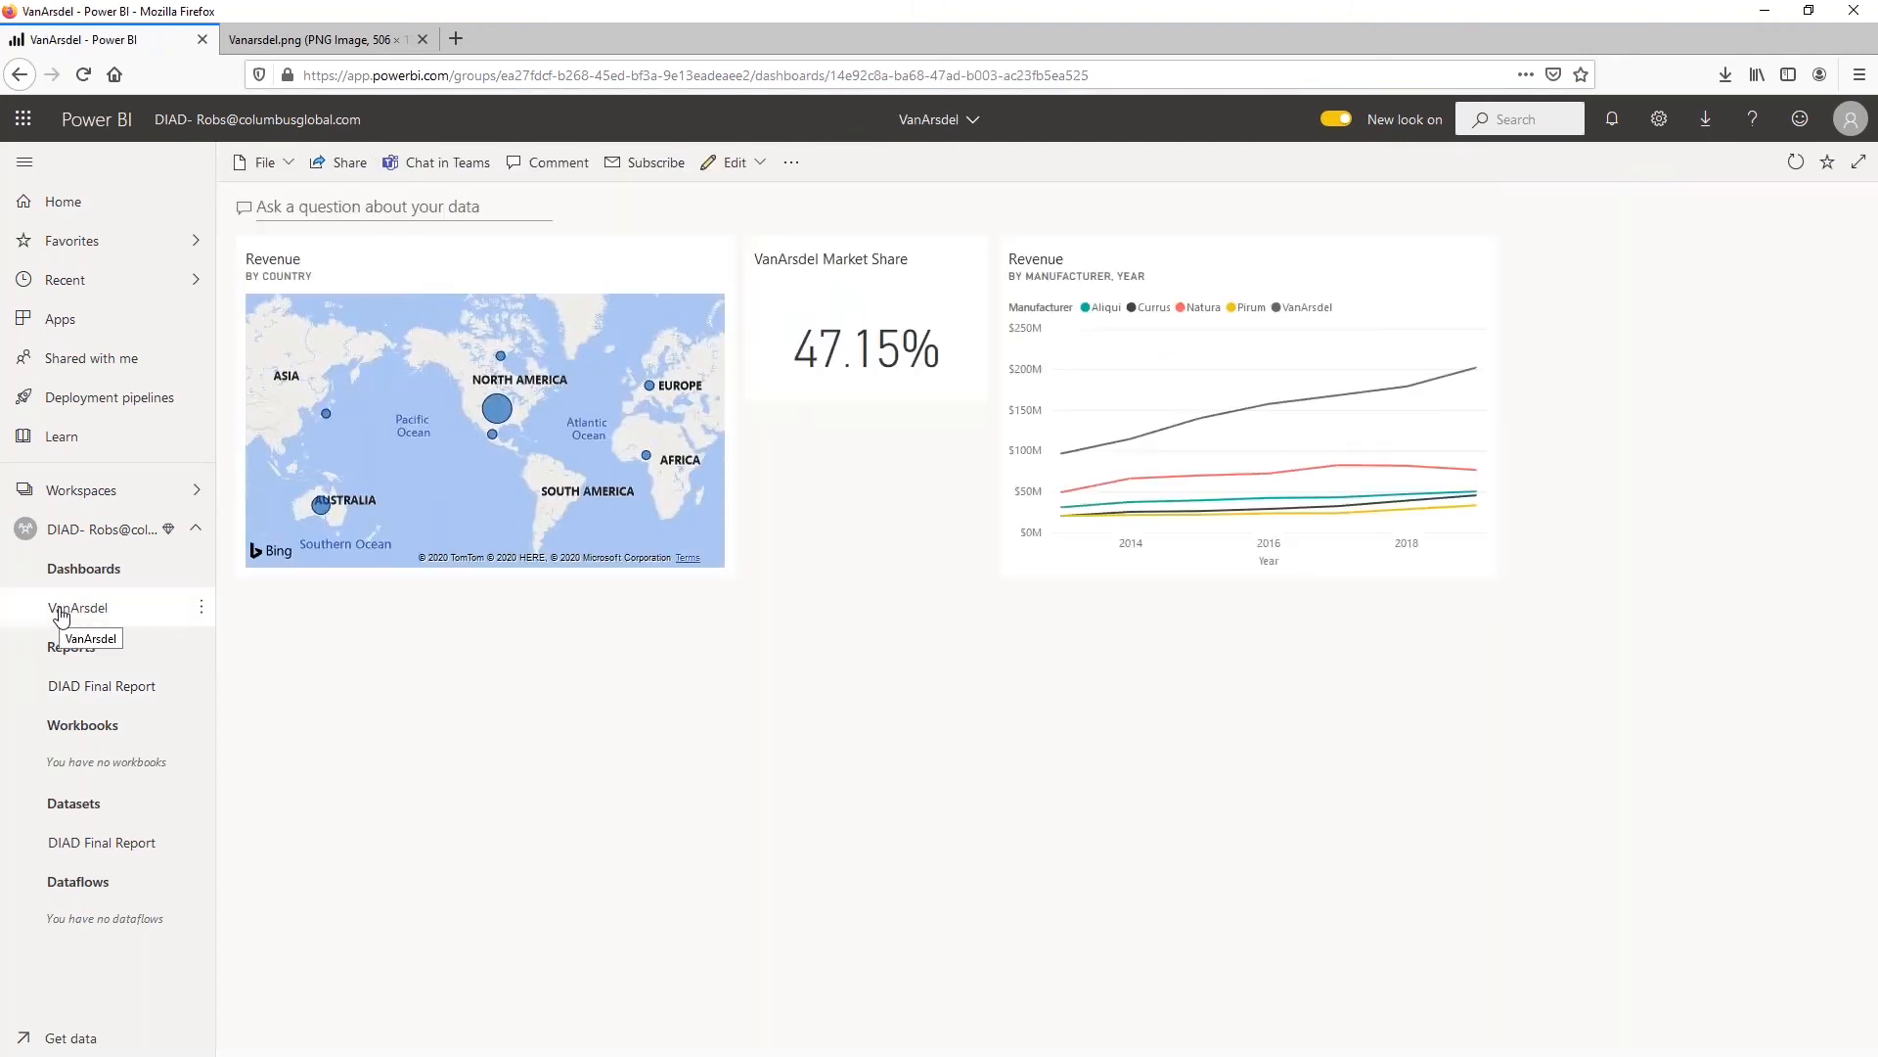
Arrange the dashboard with the revenue line chart beneath the map and the market share card beside the map
{"action": "left_click_drag", "start_coordinate": [836, 256], "coordinate": [909, 684]}
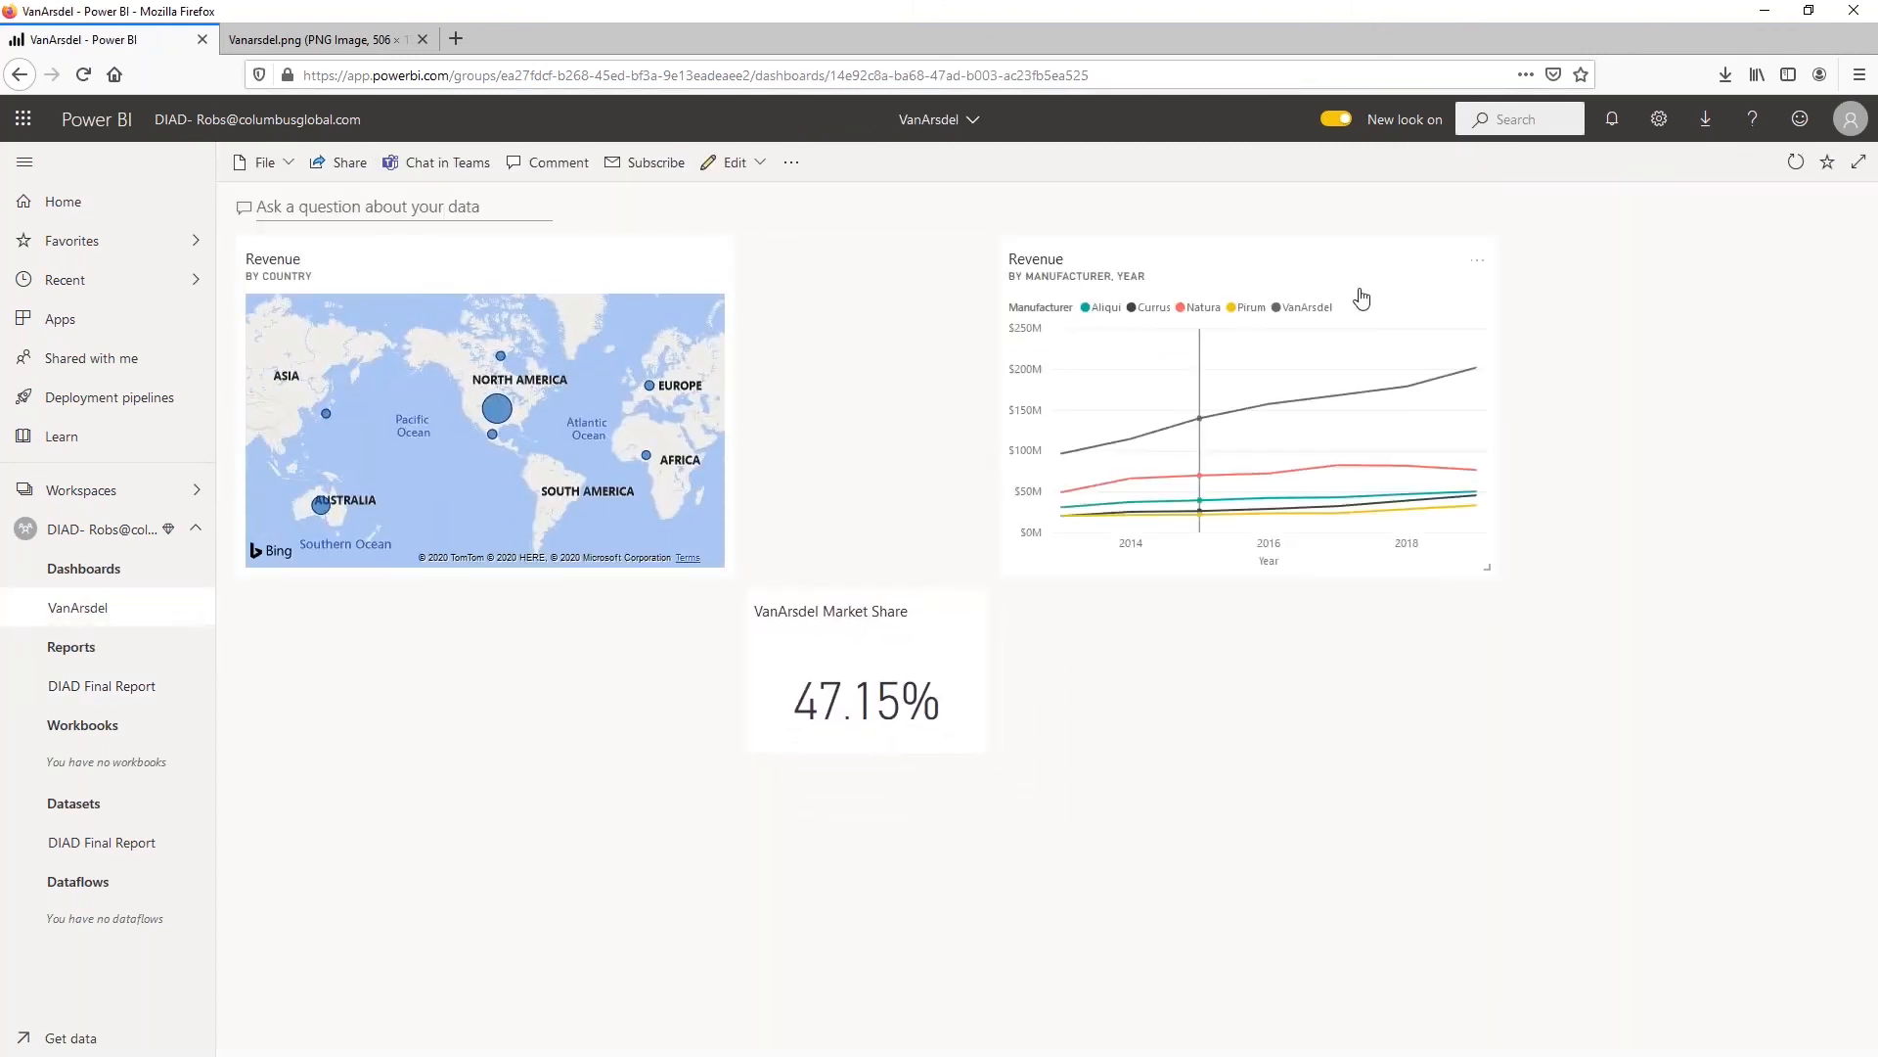
{"action": "left_click_drag", "start_coordinate": [1405, 268], "coordinate": [649, 508]}
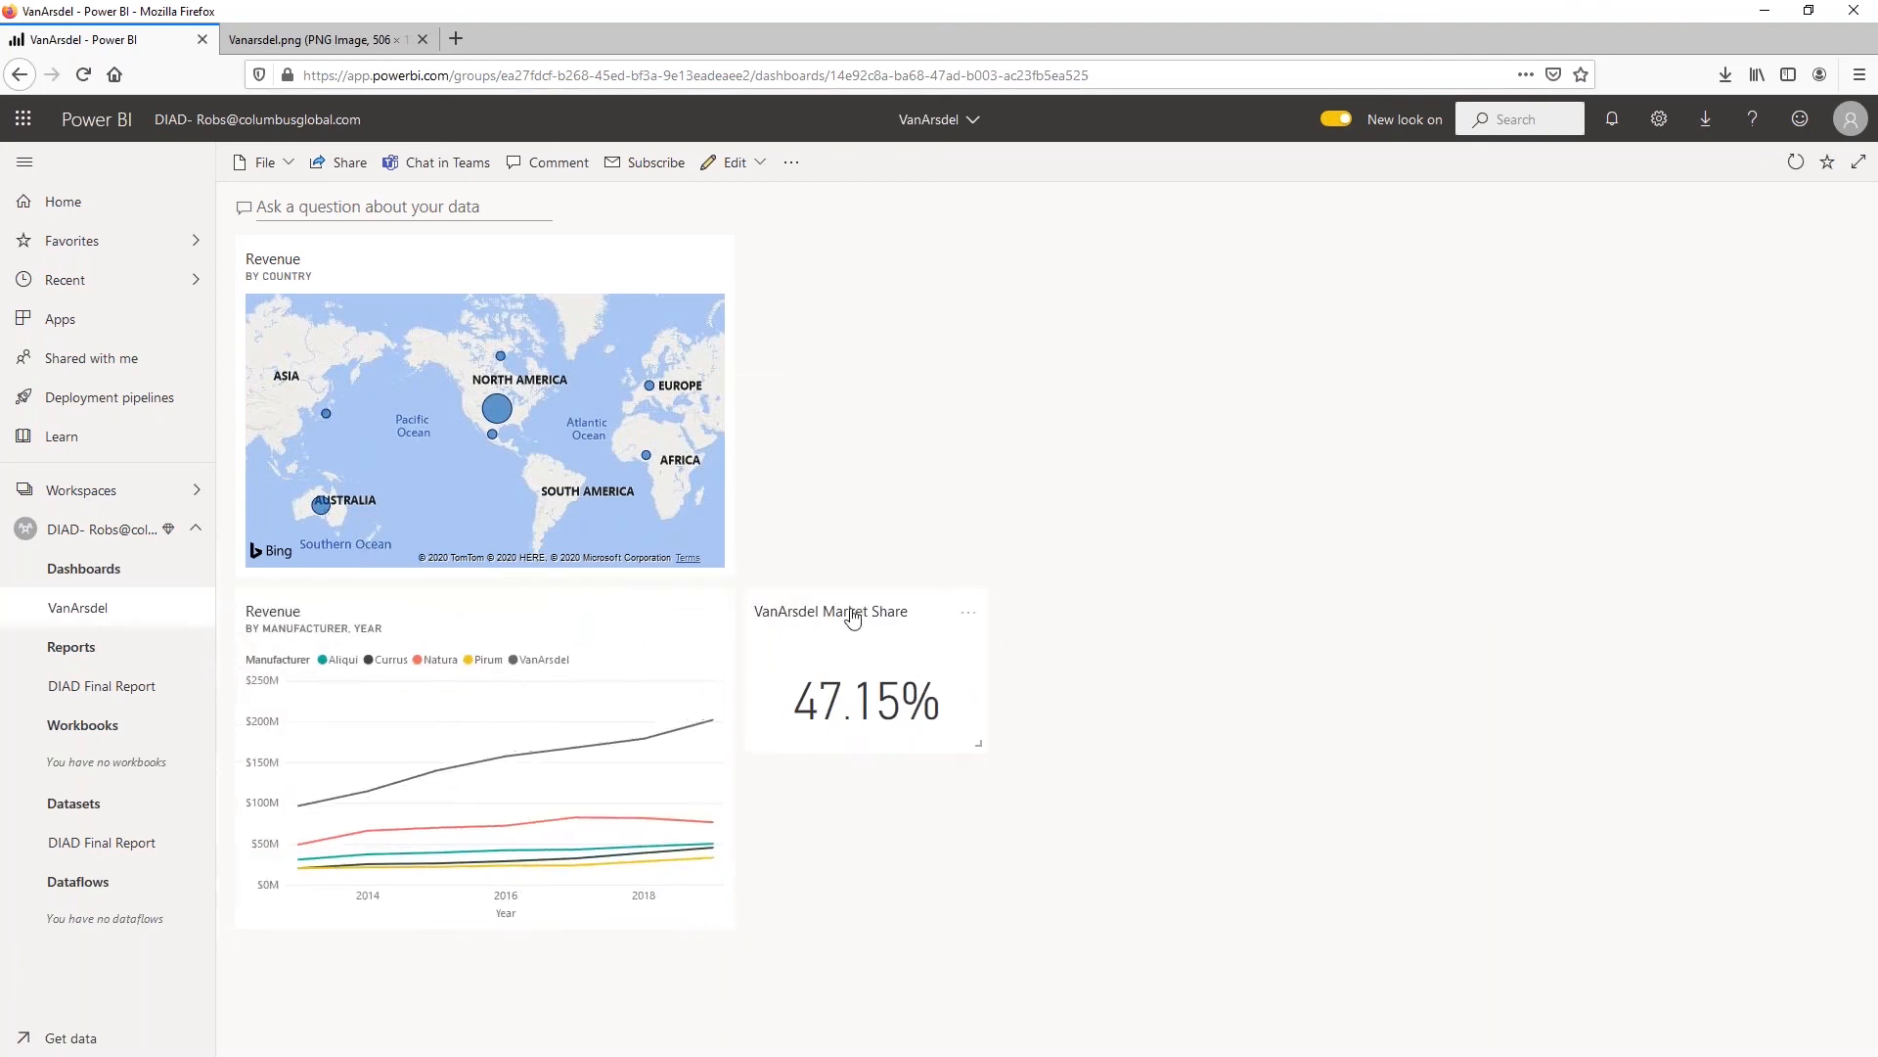
{"action": "left_click_drag", "start_coordinate": [854, 617], "coordinate": [838, 283]}
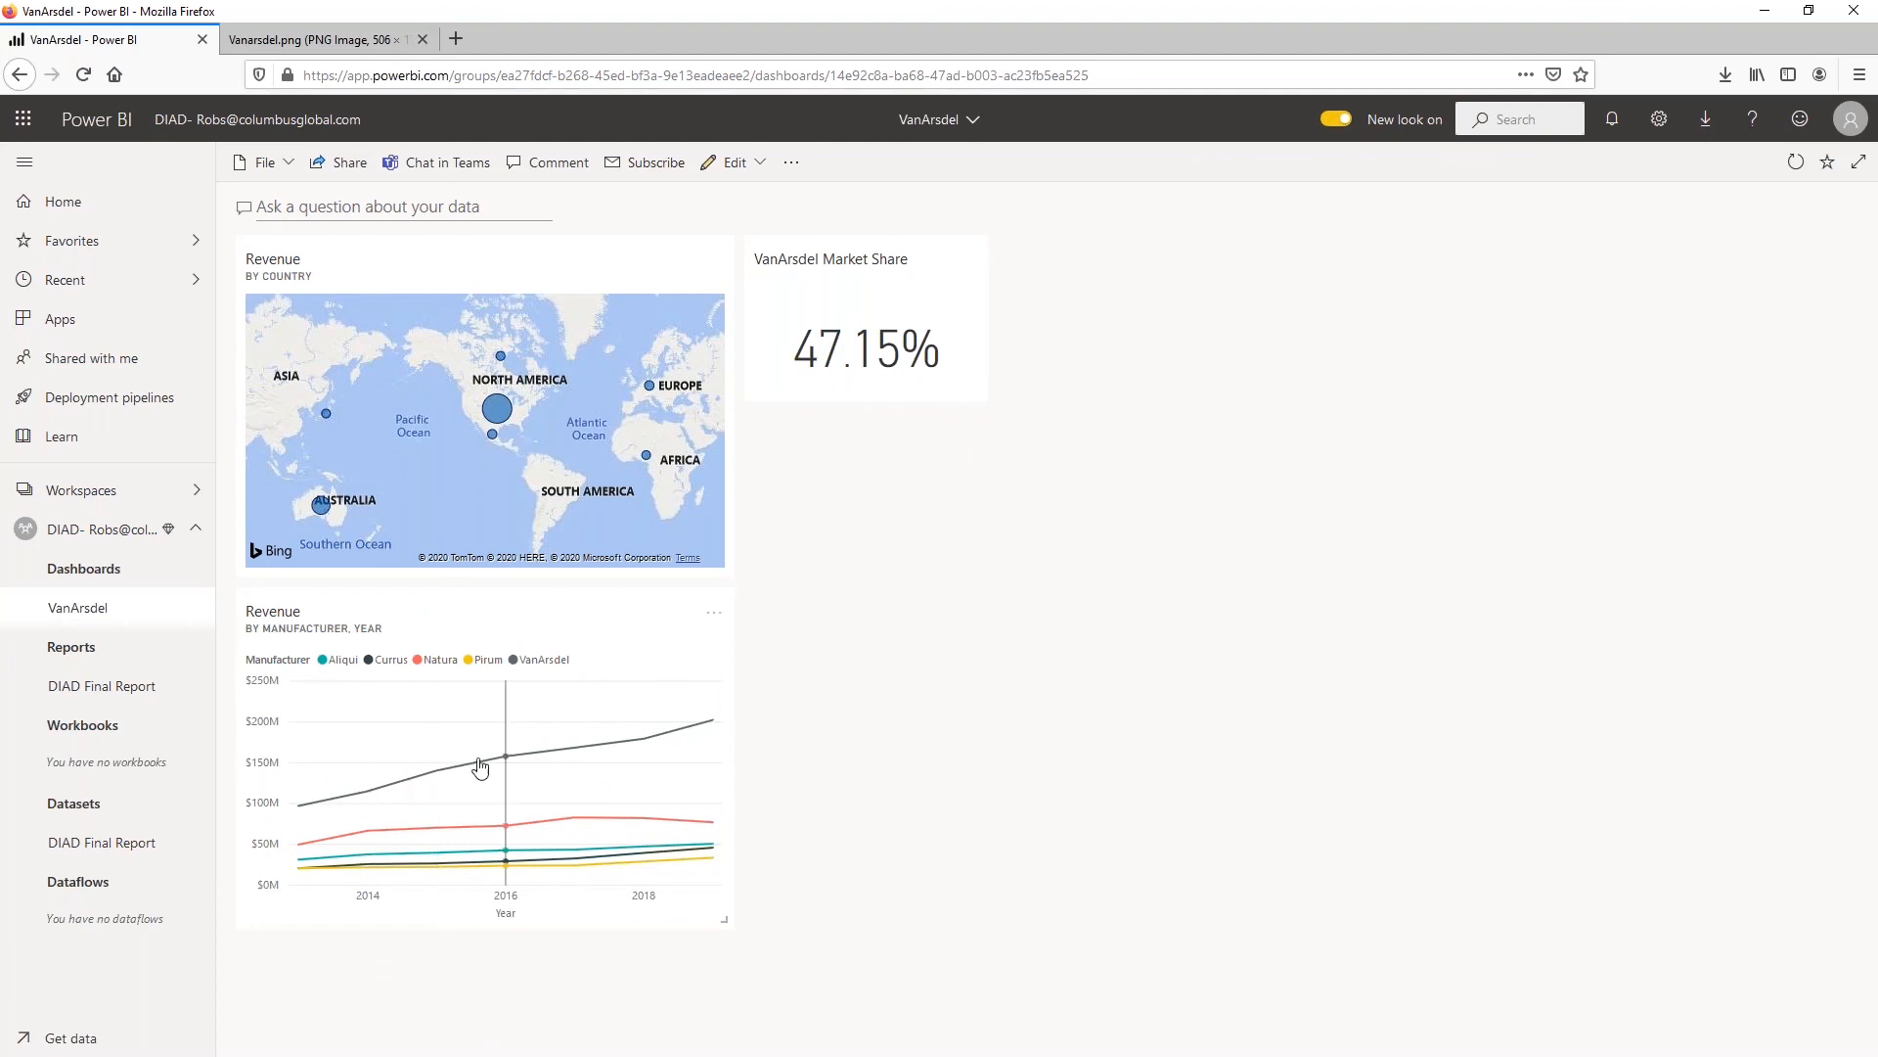
Open the report from the Revenue by Country tile and filter the By Manufacturer page to VanArsdel
{"action": "left_click", "coordinate": [501, 415]}
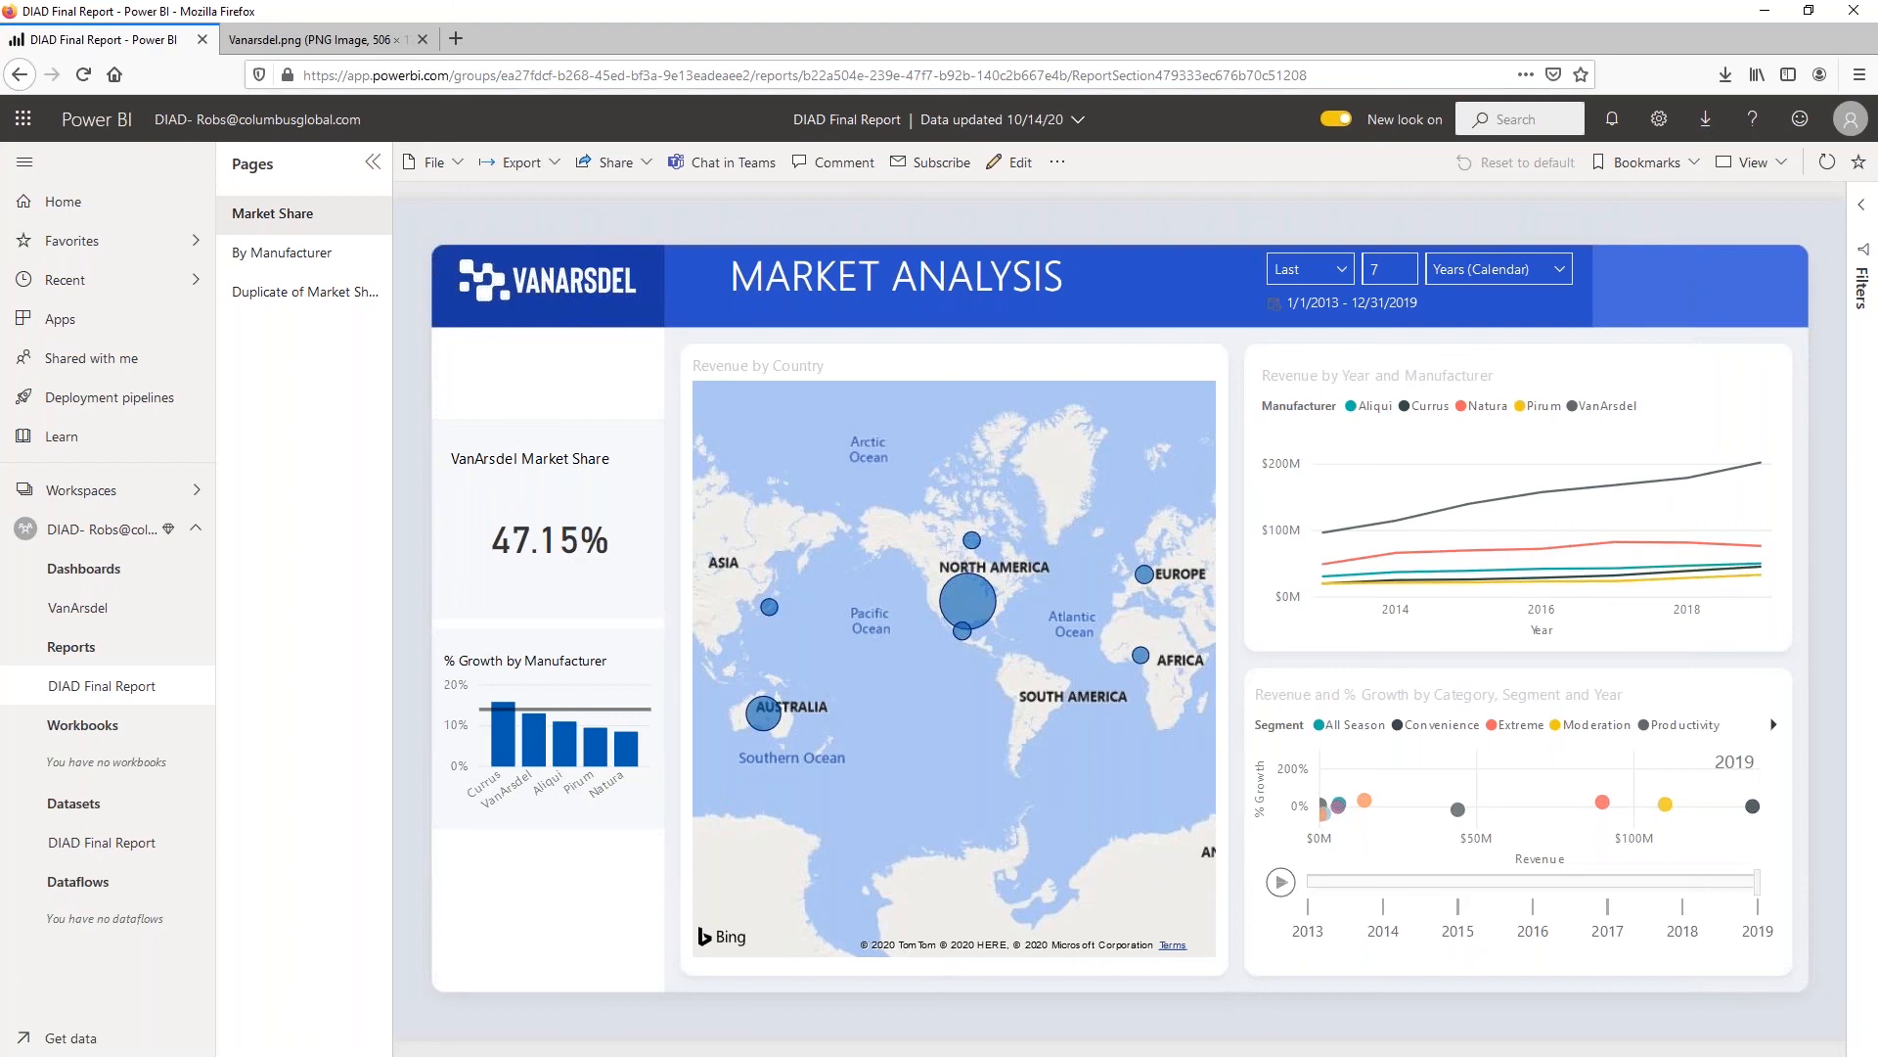
{"action": "left_click", "coordinate": [287, 256]}
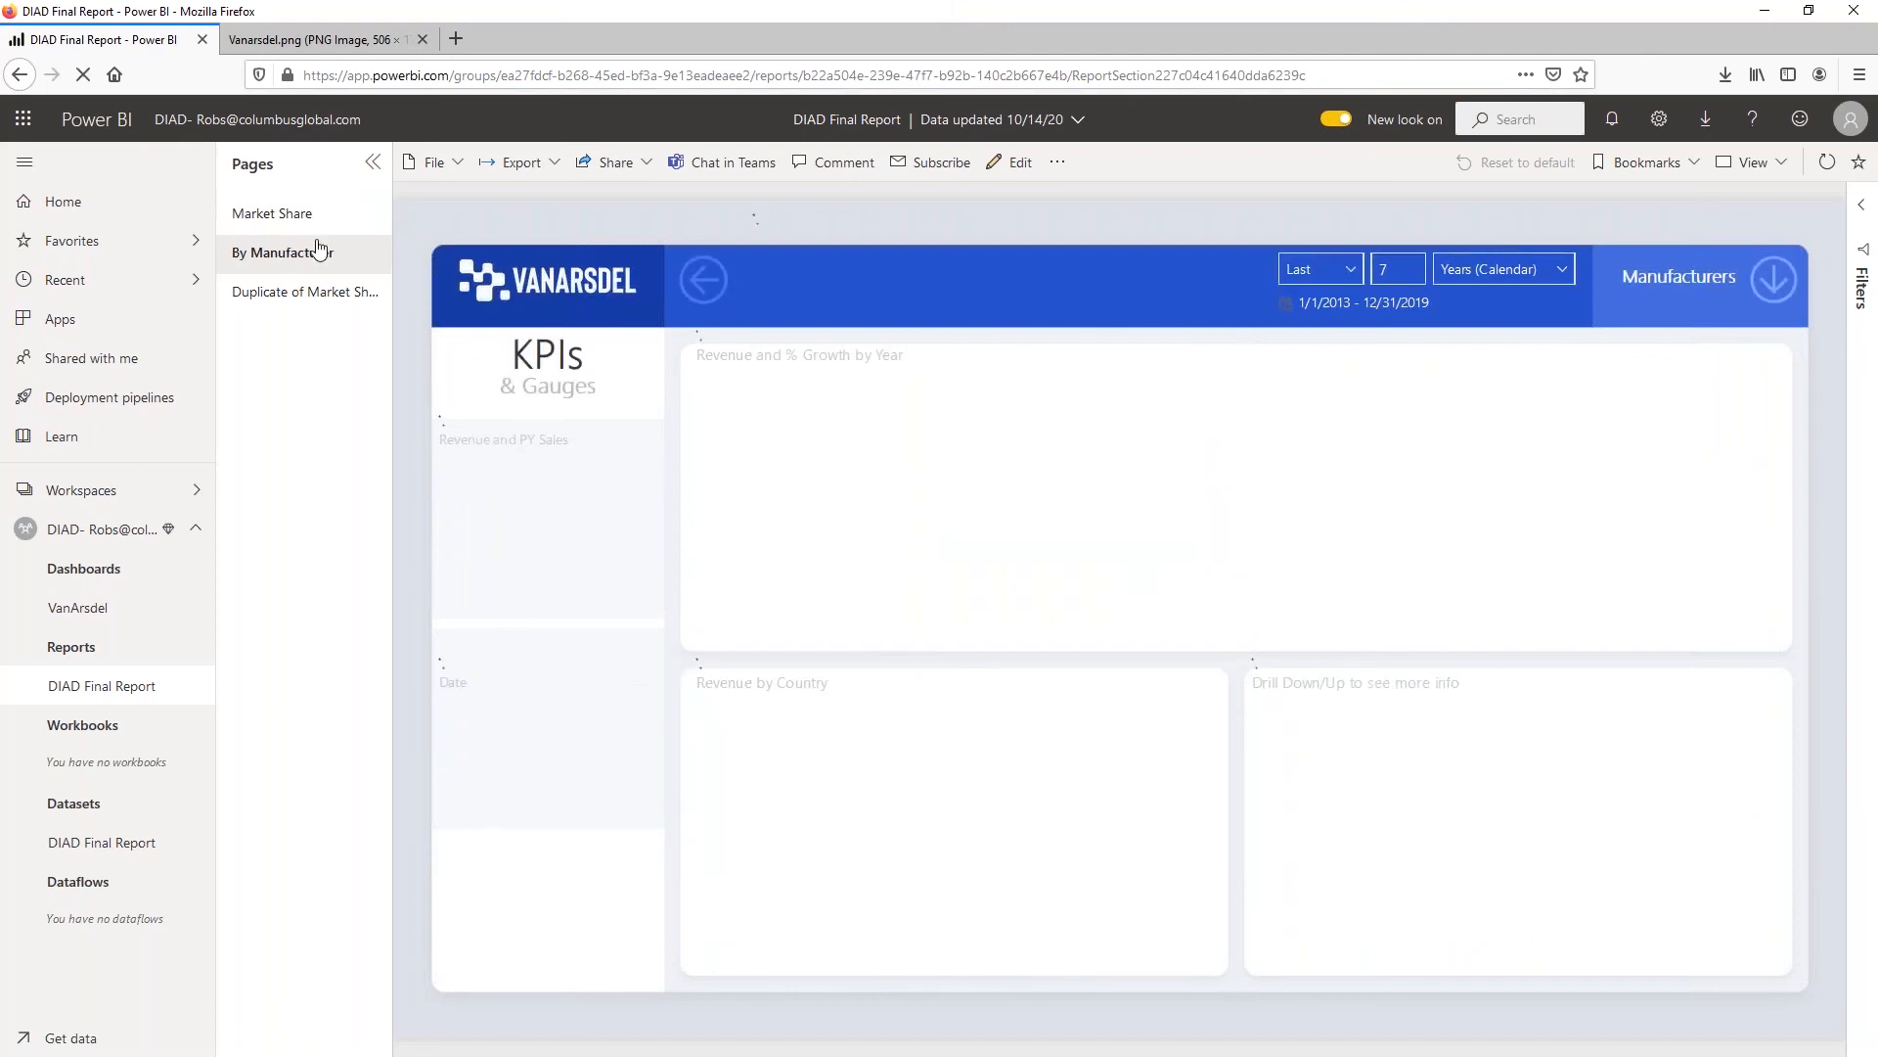
{"action": "left_click", "coordinate": [1781, 285]}
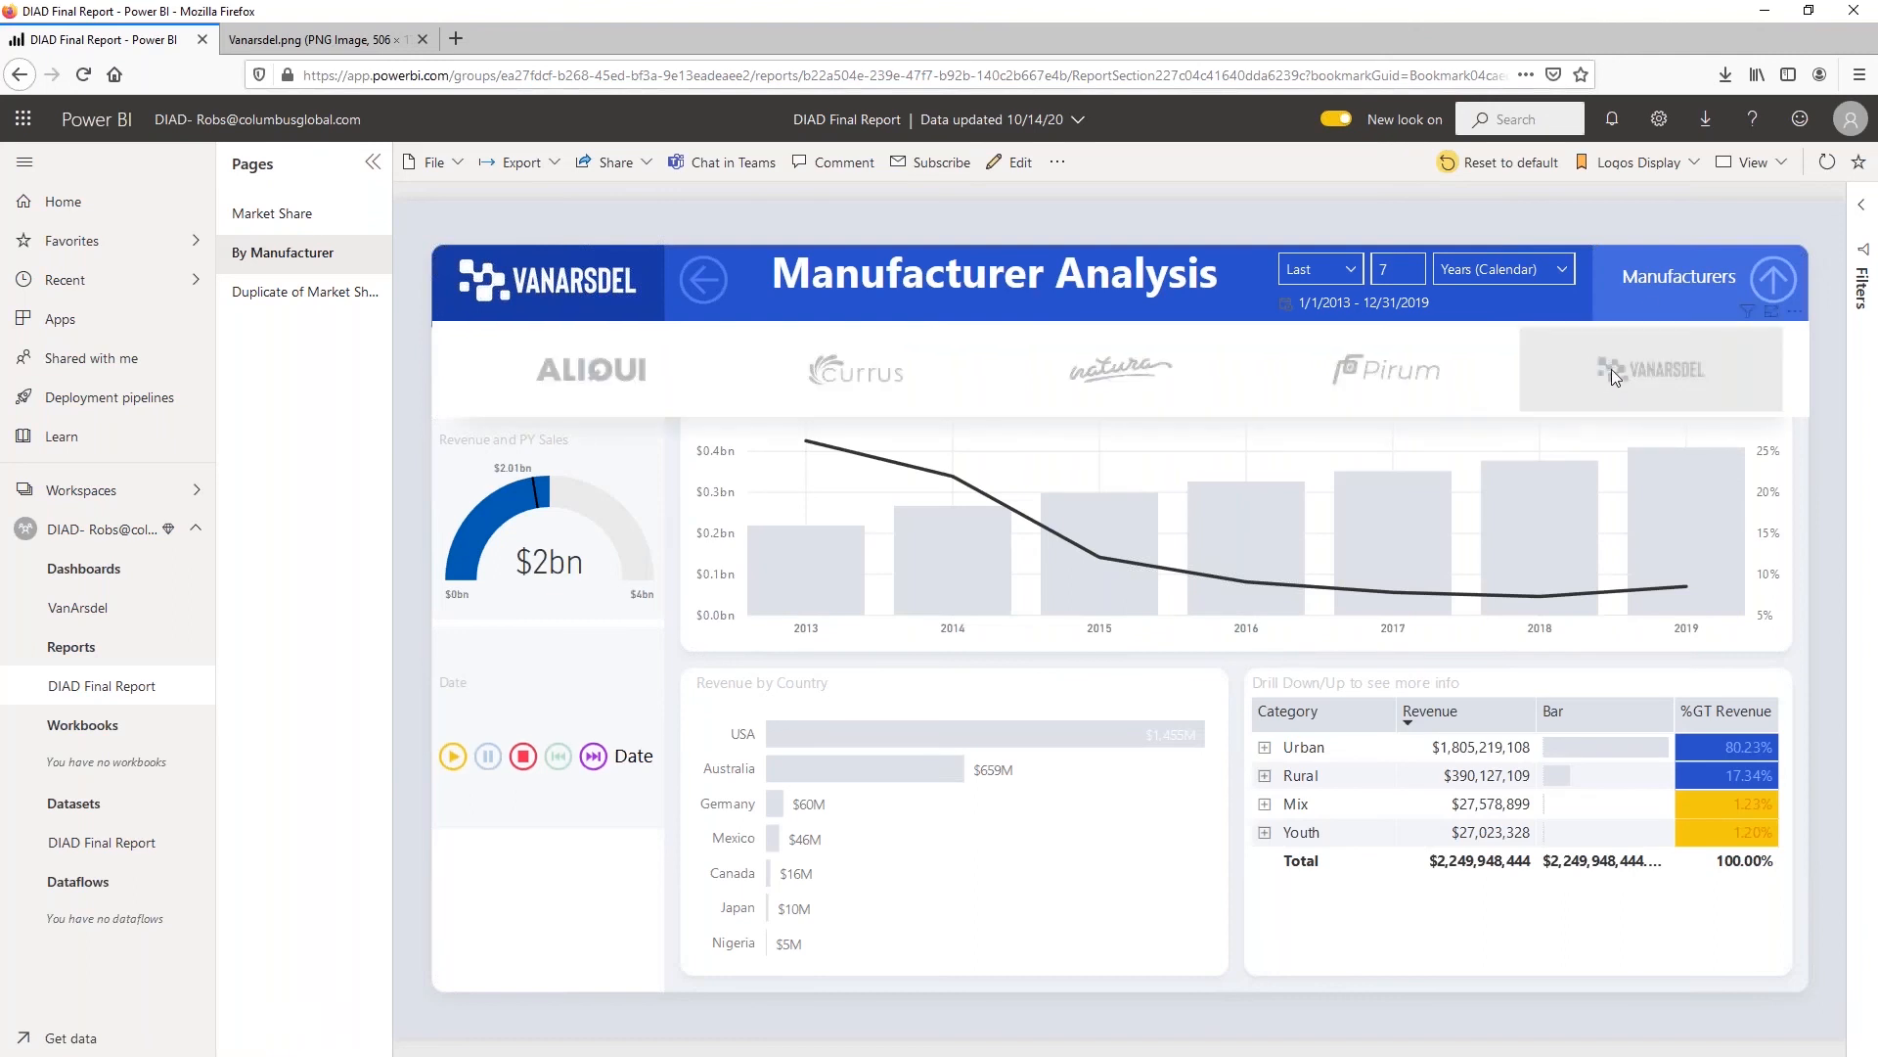
{"action": "left_click", "coordinate": [1616, 372]}
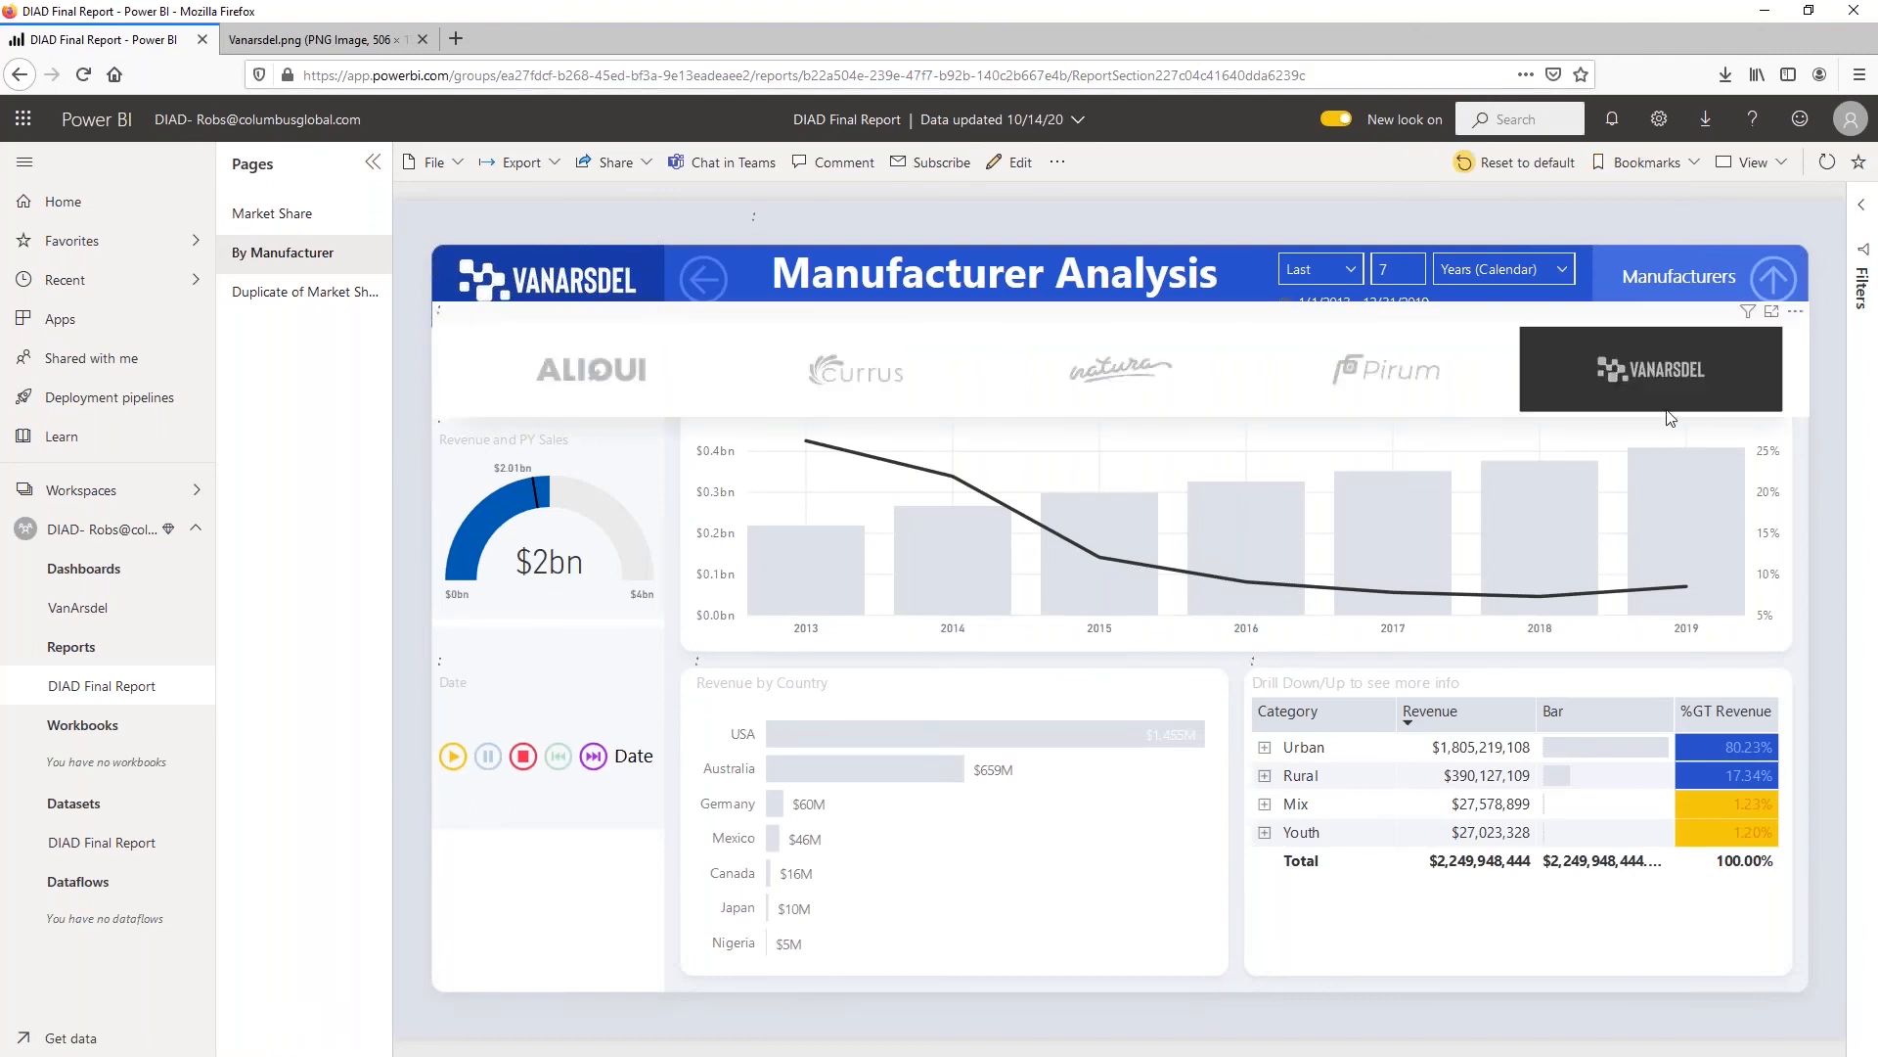
Collapse the manufacturer logos, pin the Revenue and PY Sales gauge to the existing VanArsdel dashboard, and go to that dashboard
{"action": "left_click", "coordinate": [1774, 278]}
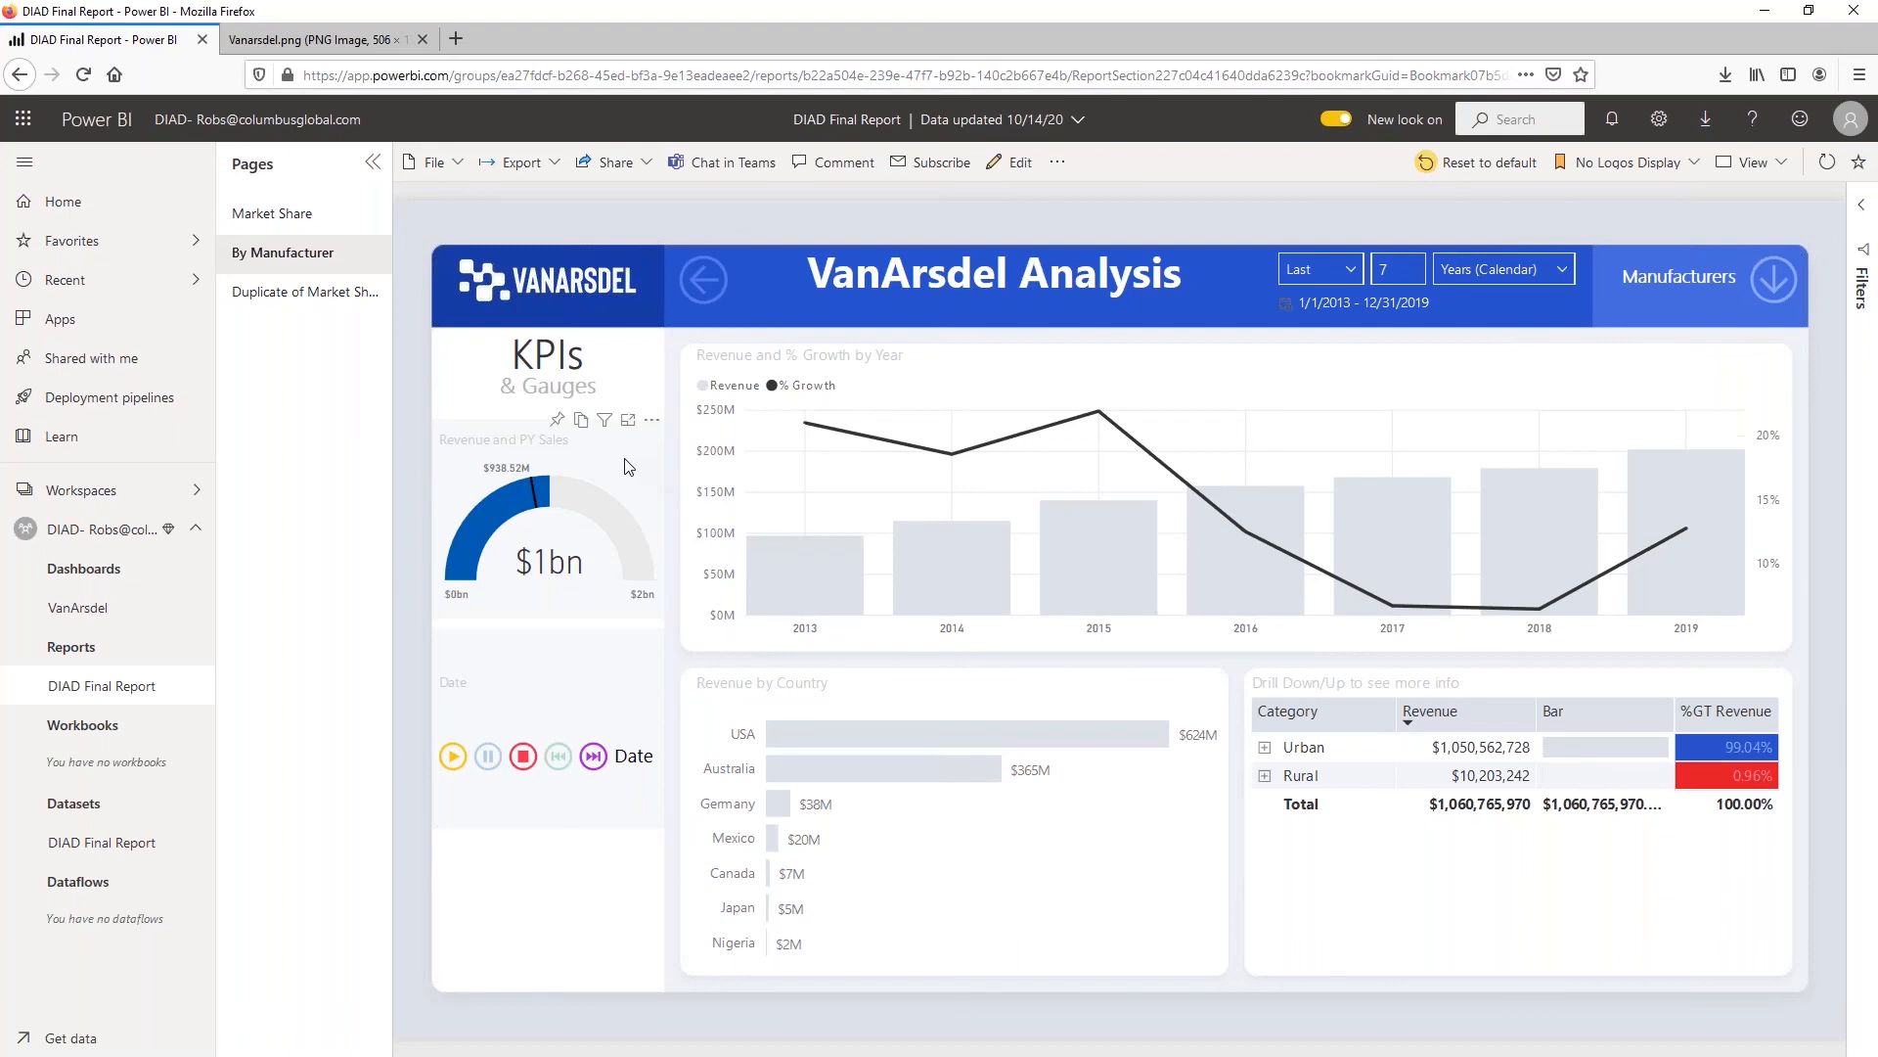
{"action": "left_click", "coordinate": [558, 423]}
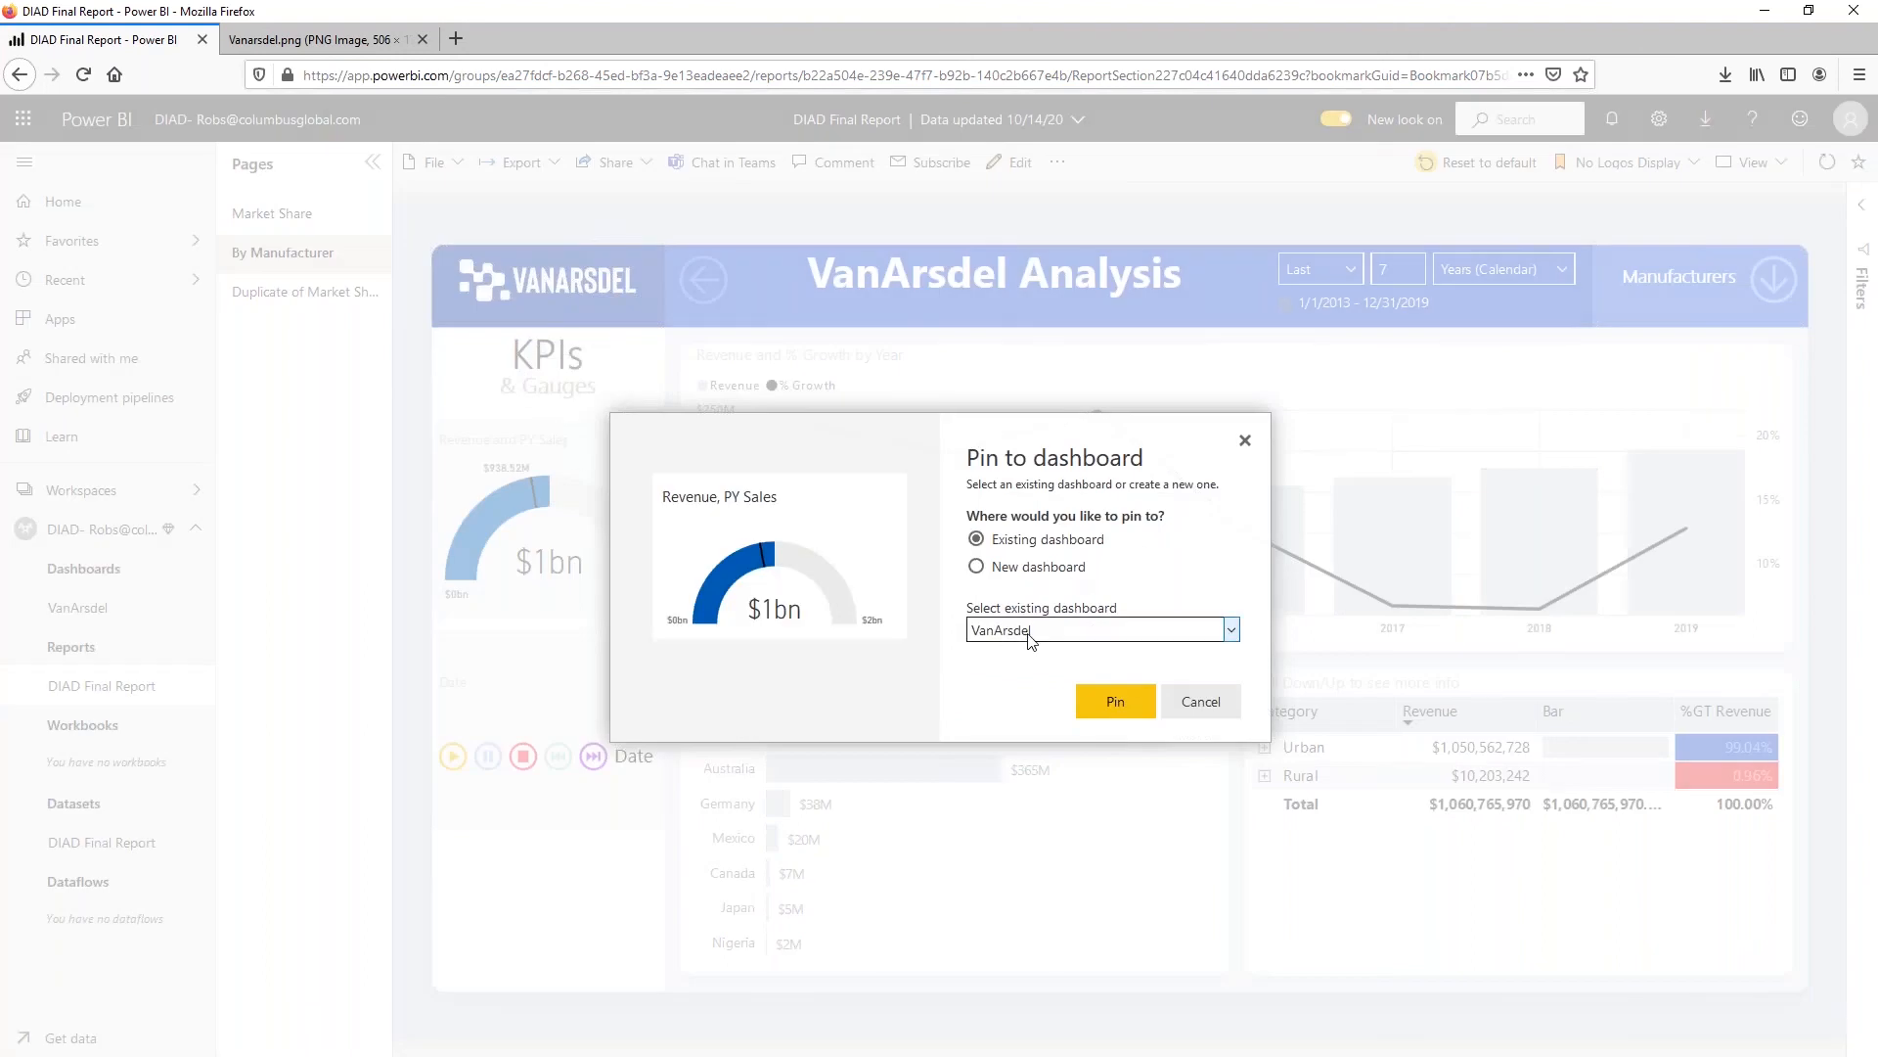
{"action": "left_click", "coordinate": [1114, 698]}
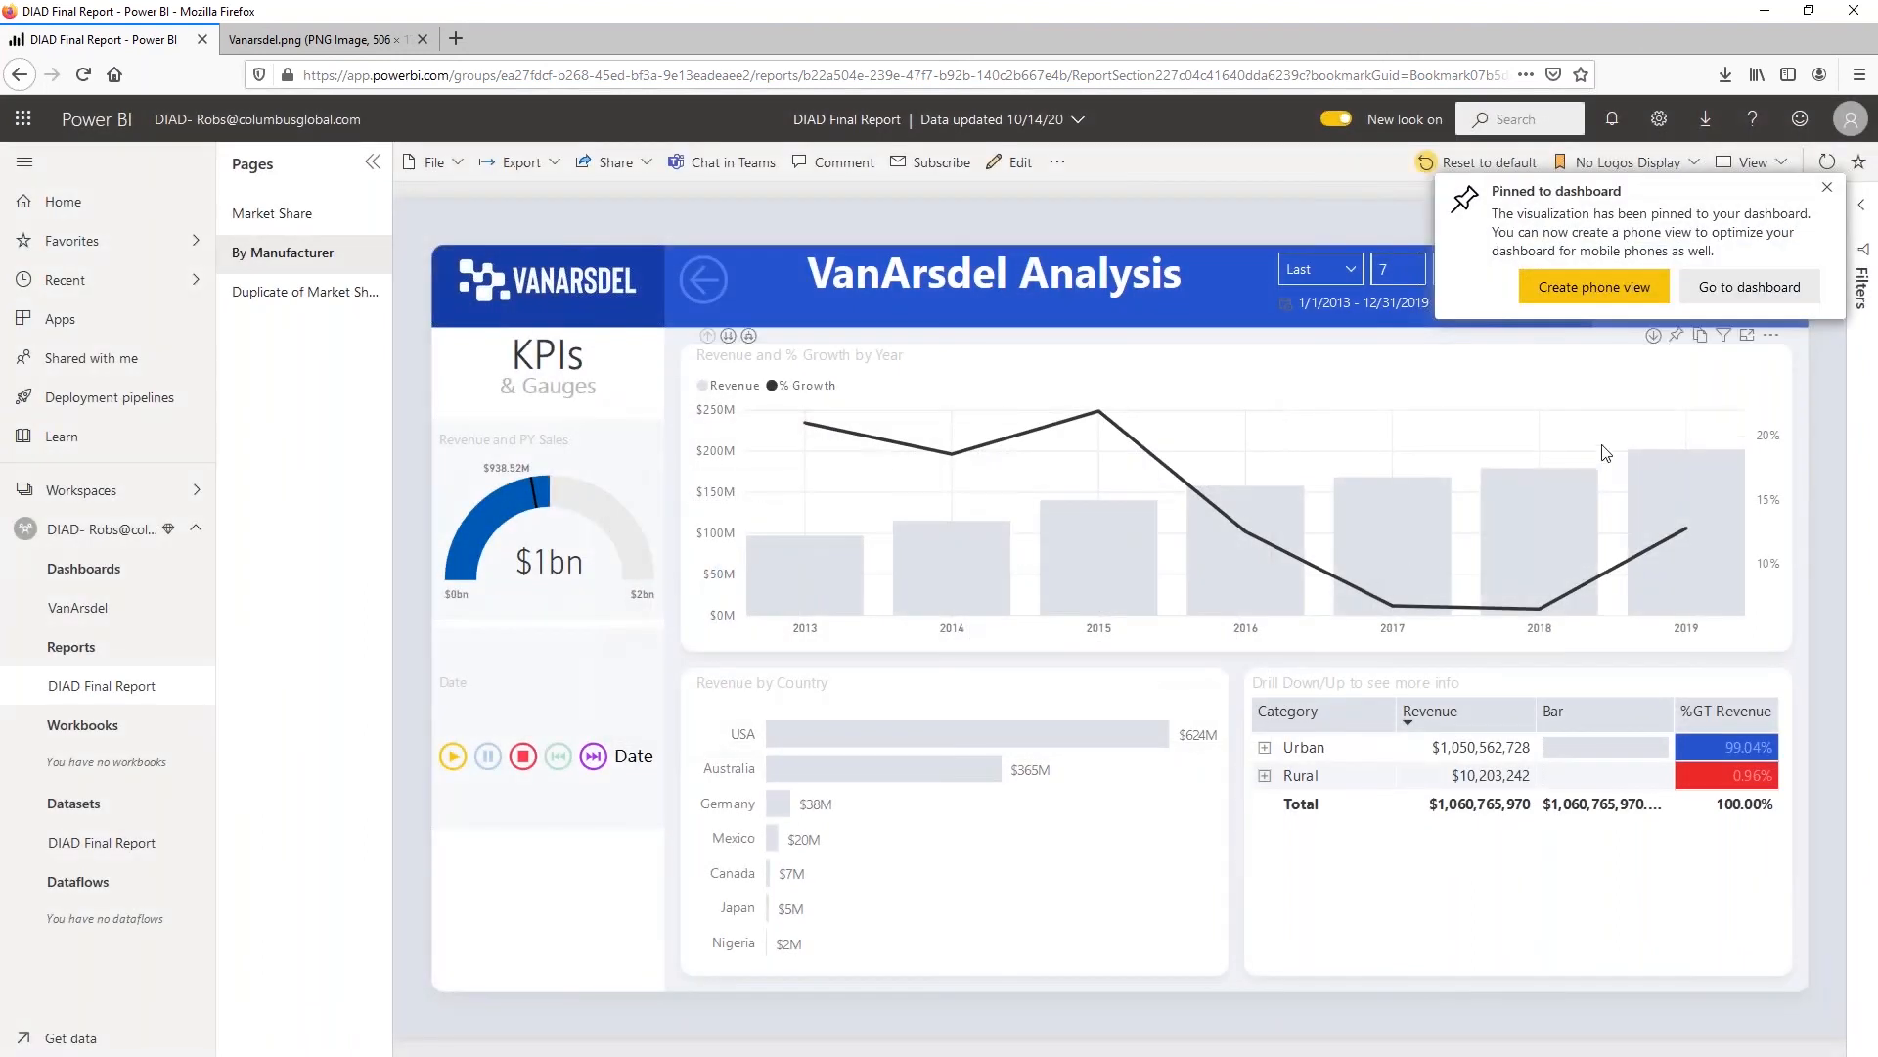
{"action": "left_click", "coordinate": [1749, 286]}
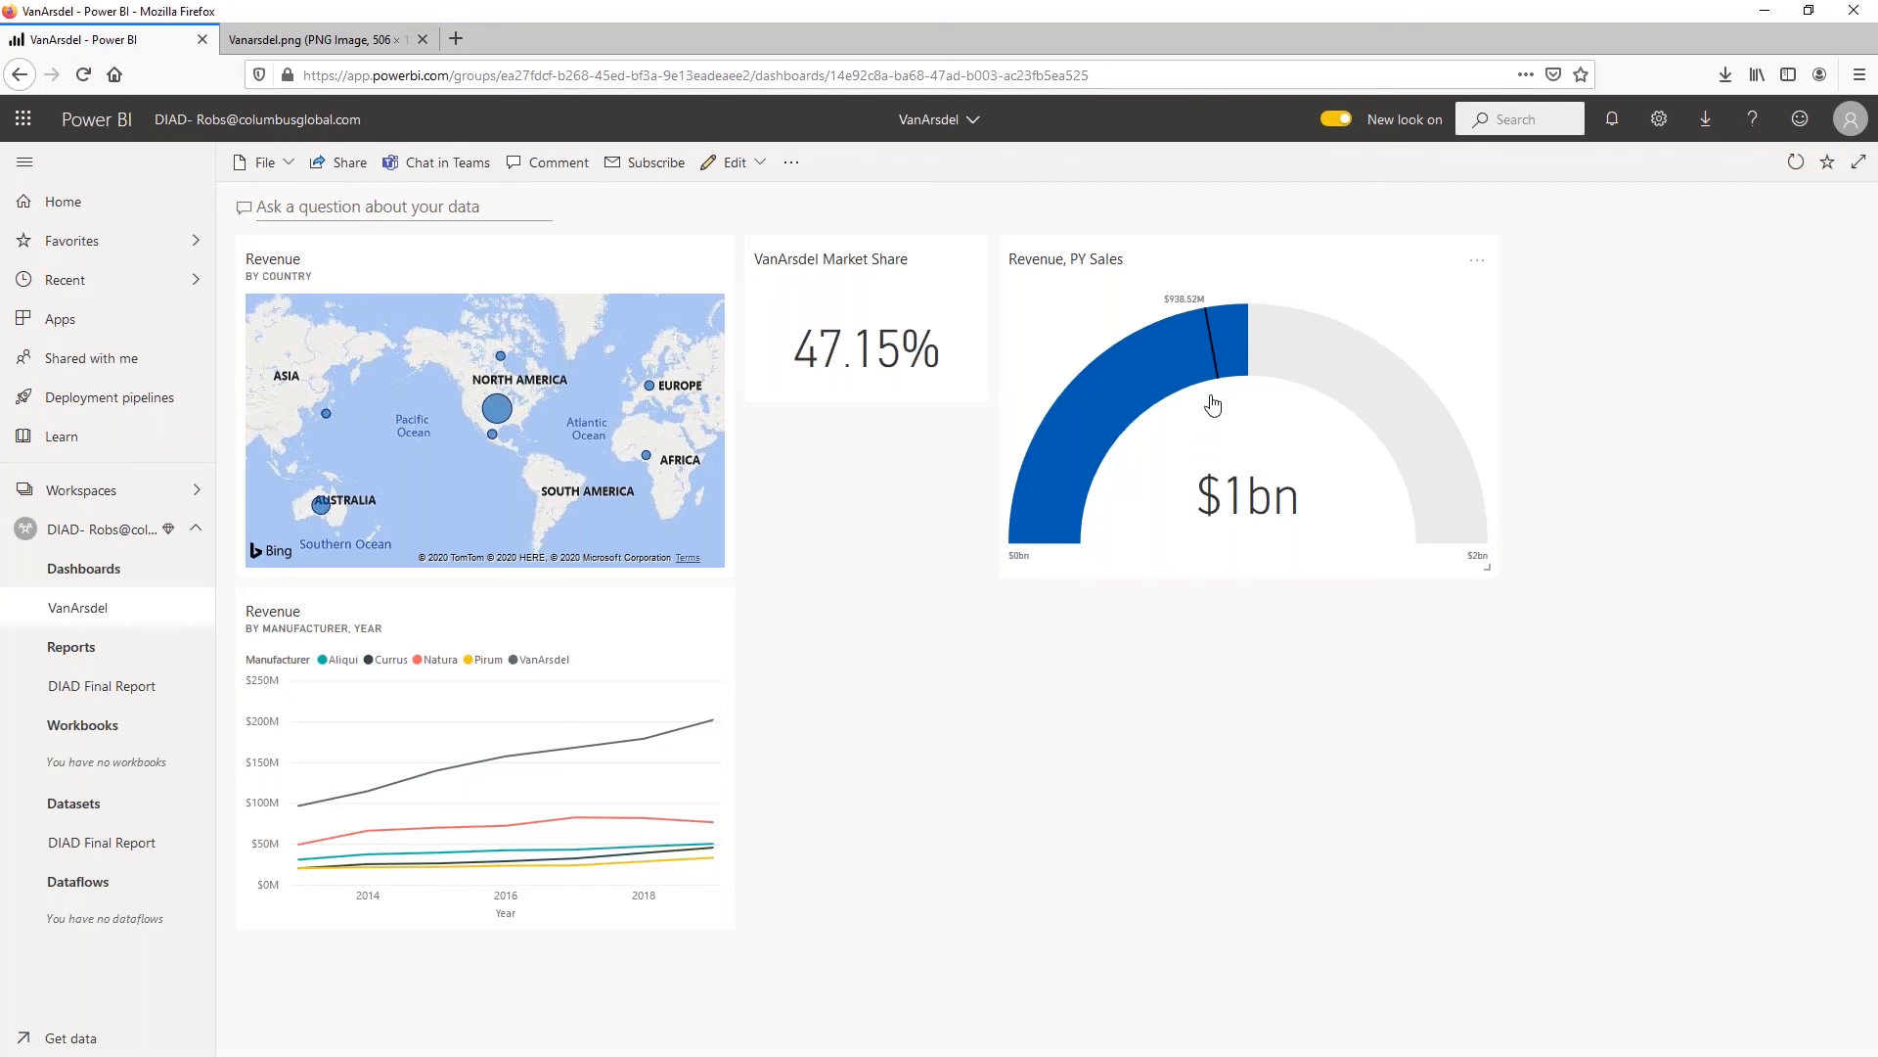
Clear the VanArsdel selection on the By Manufacturer page of the DIAD Final Report and return to the VanArsdel dashboard
{"action": "left_click", "coordinate": [74, 686]}
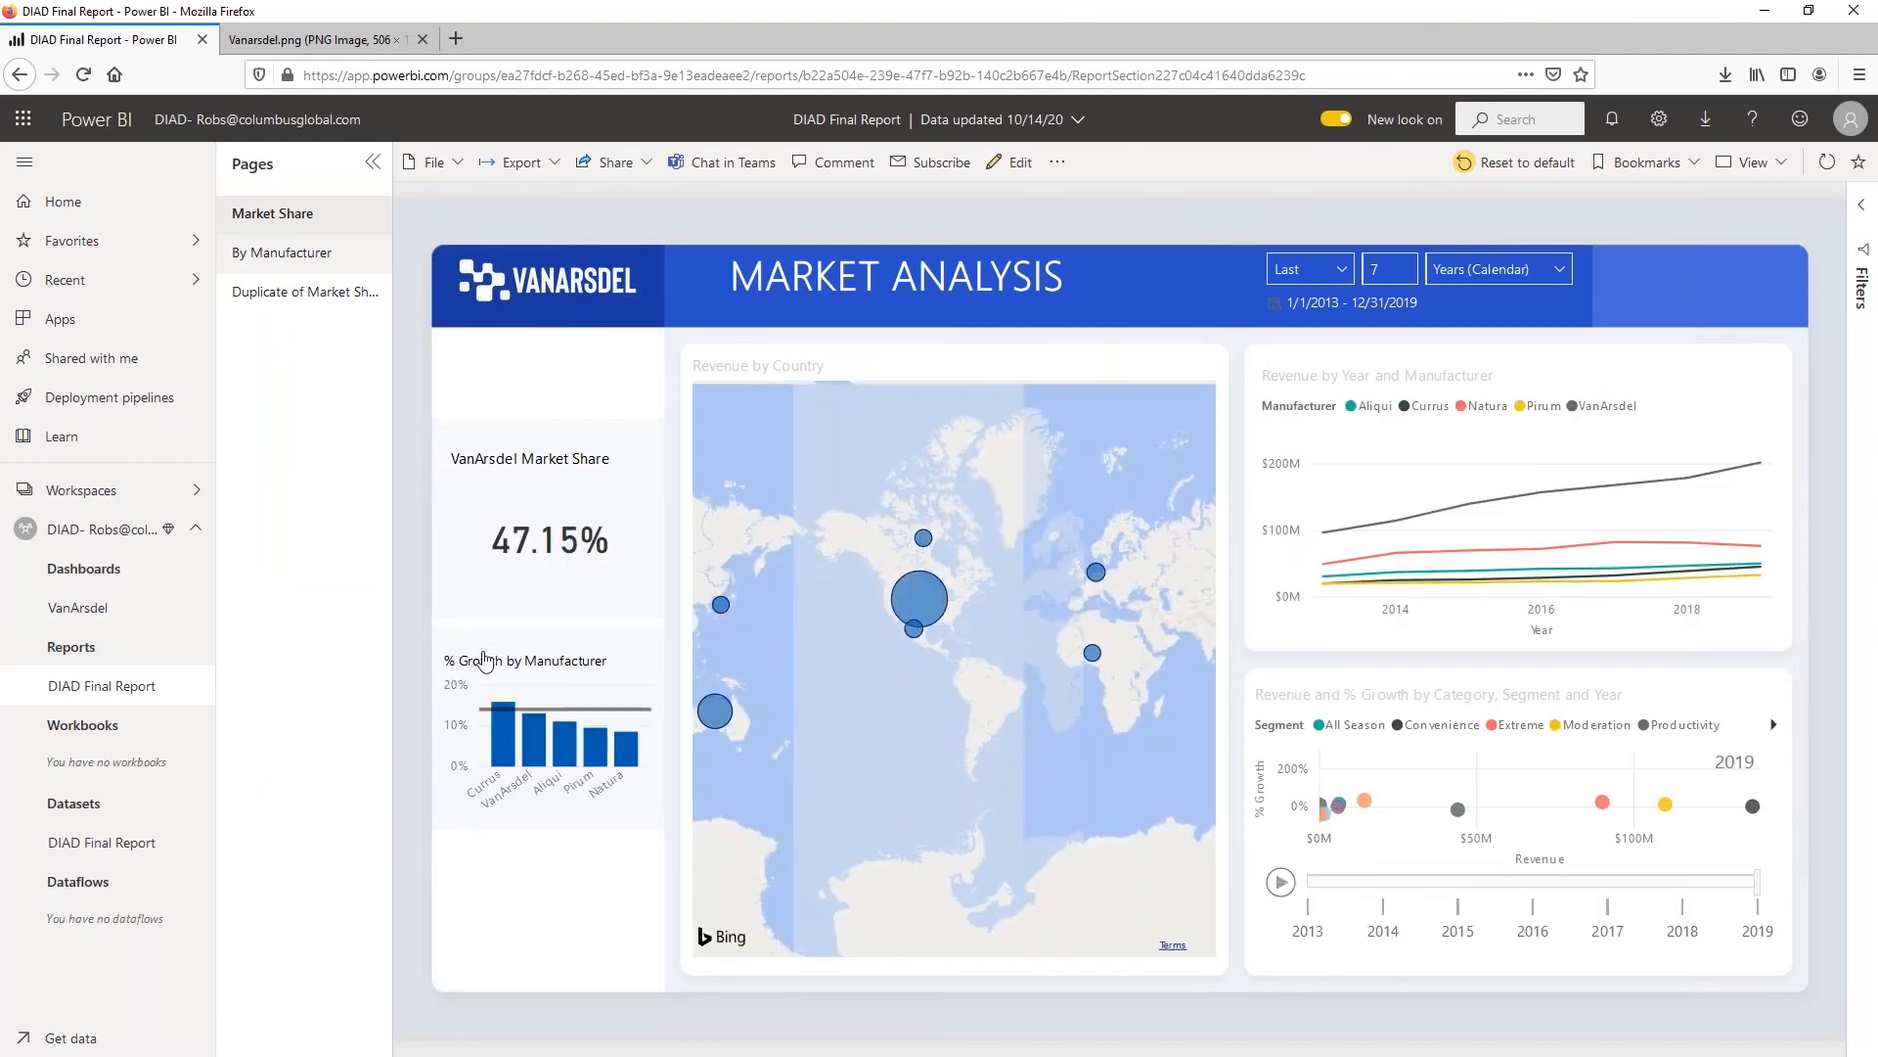
{"action": "left_click", "coordinate": [1653, 291]}
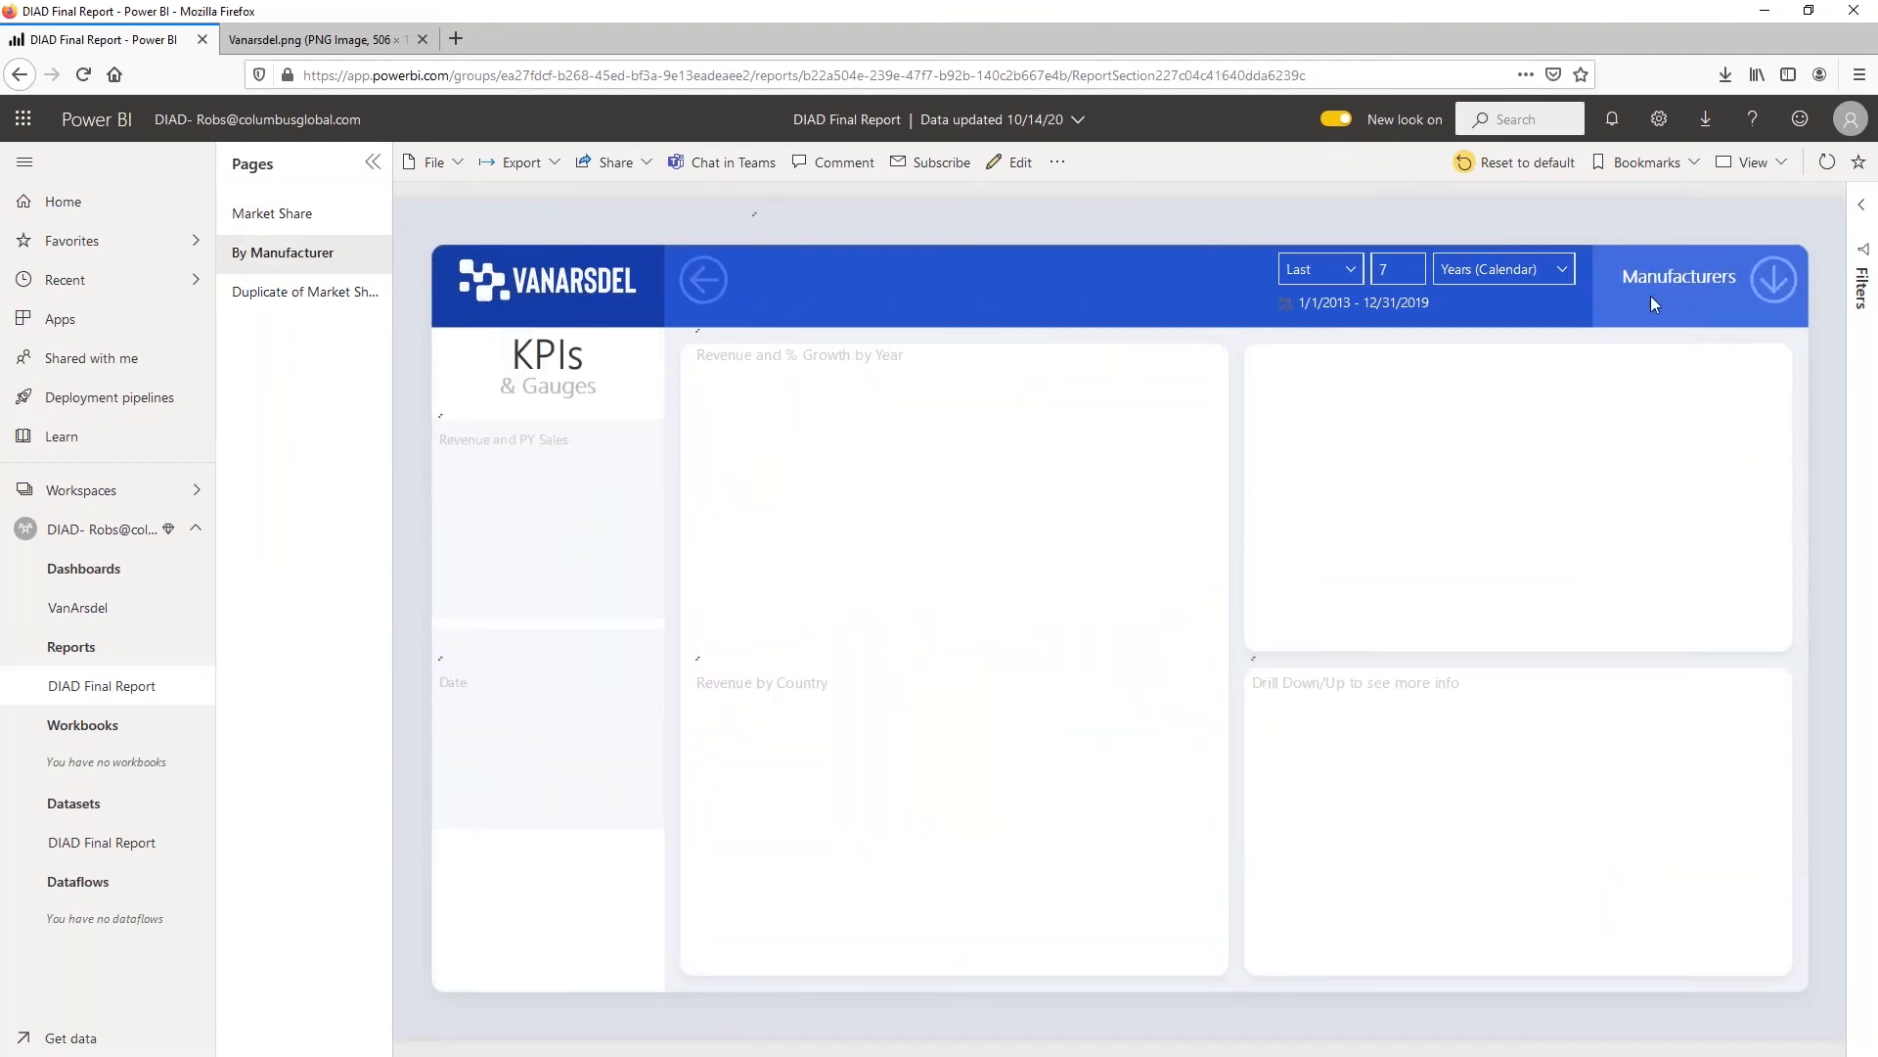
{"action": "left_click", "coordinate": [1776, 281]}
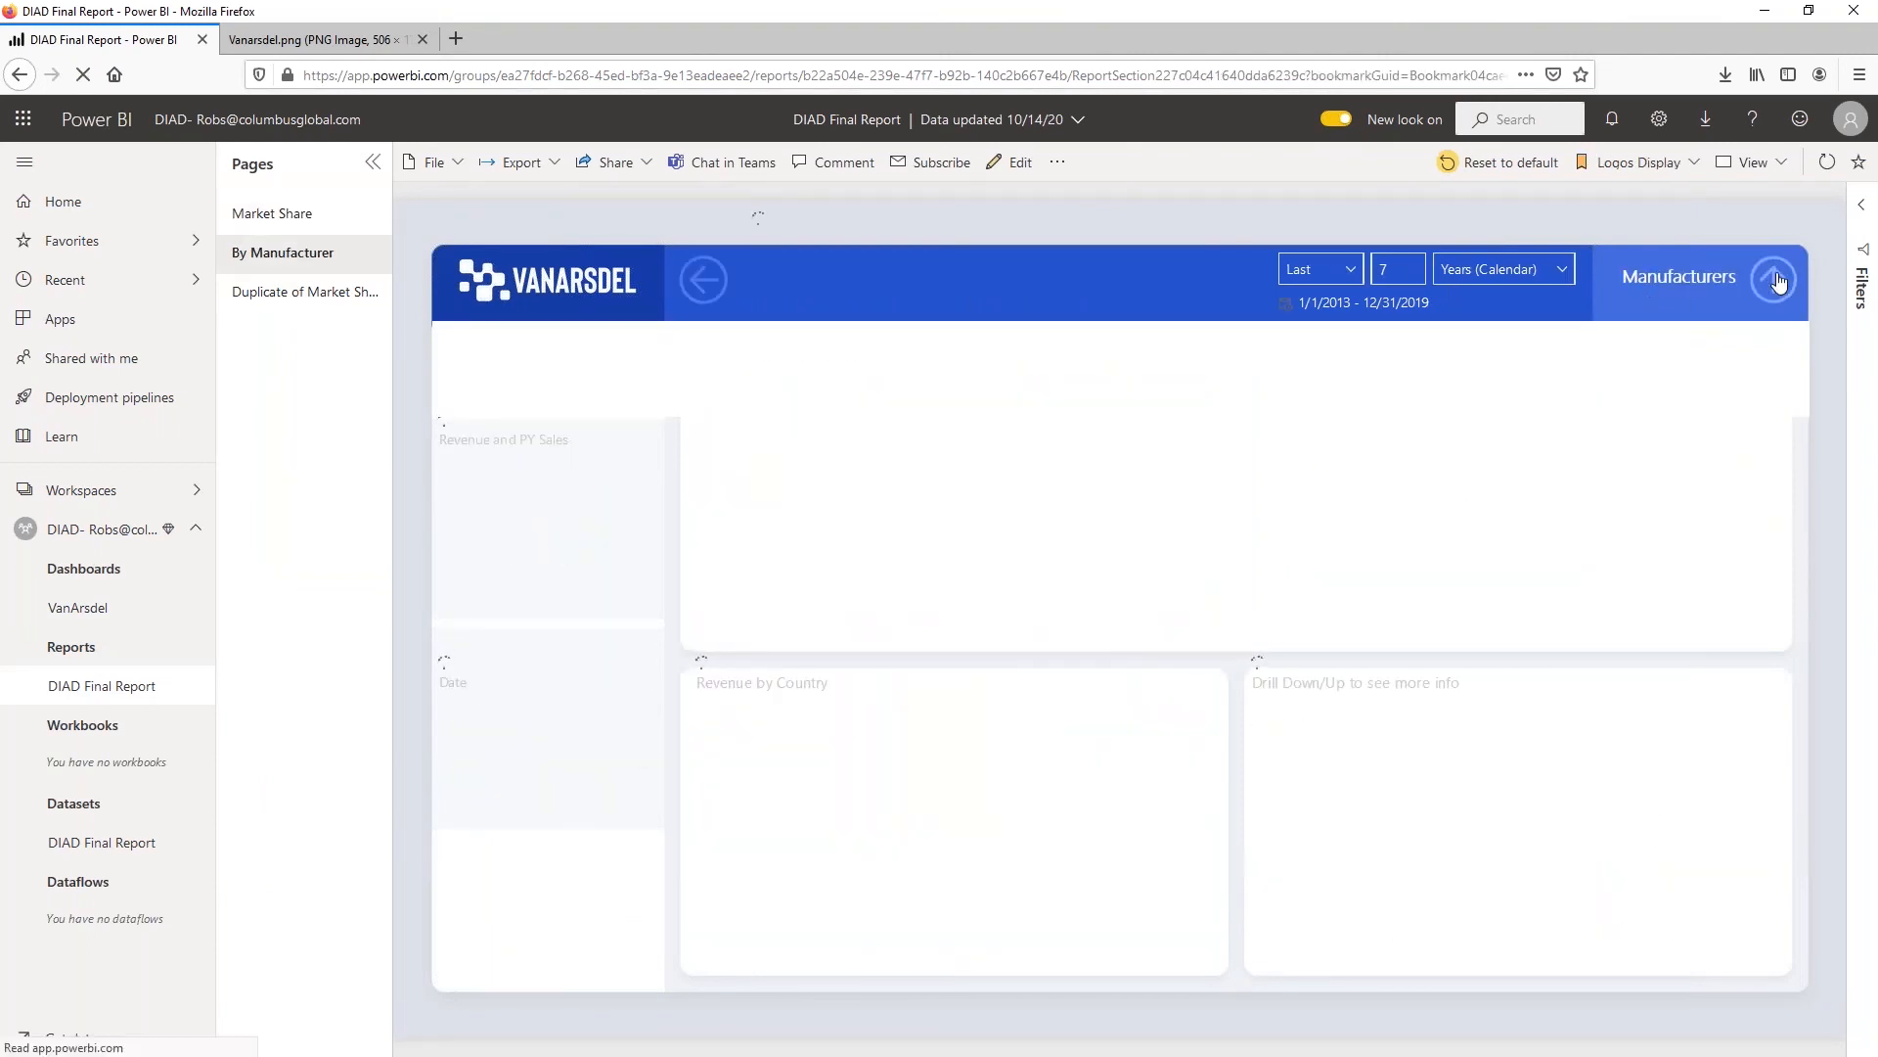
{"action": "left_click", "coordinate": [1777, 284]}
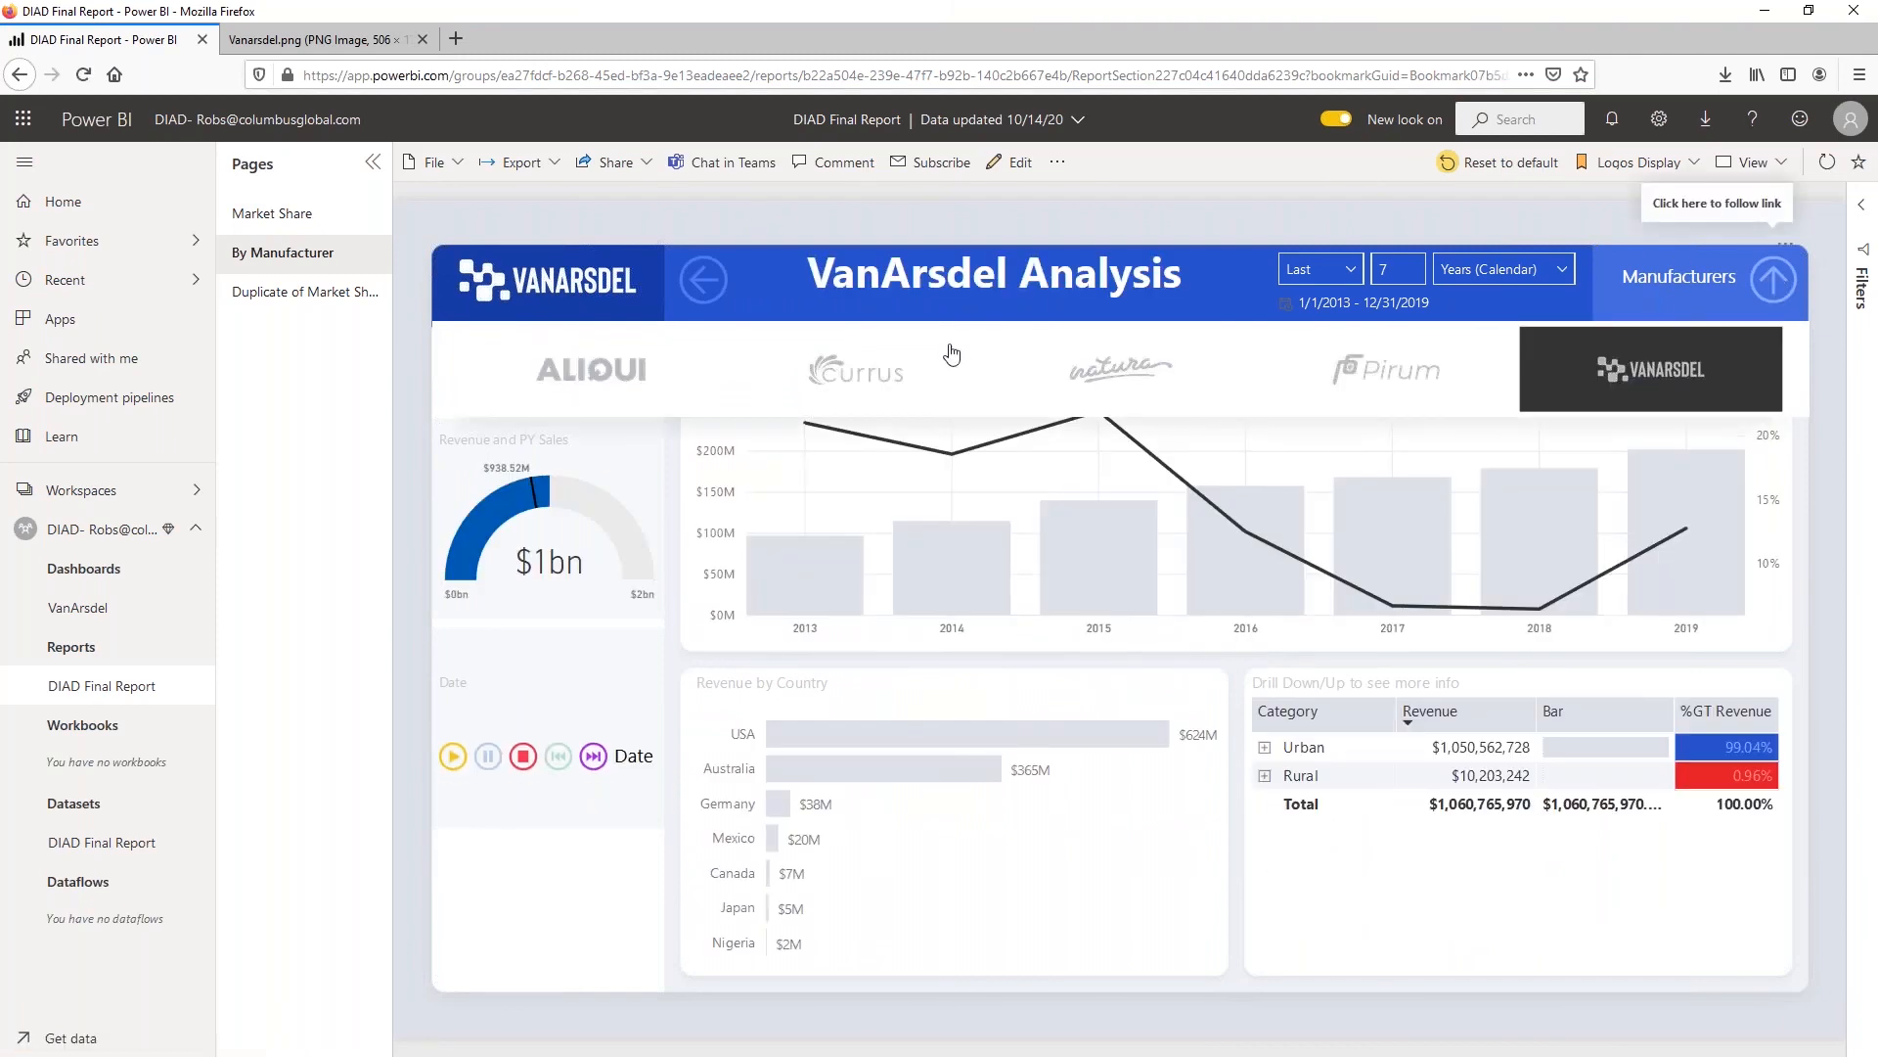
{"action": "left_click", "coordinate": [1766, 287]}
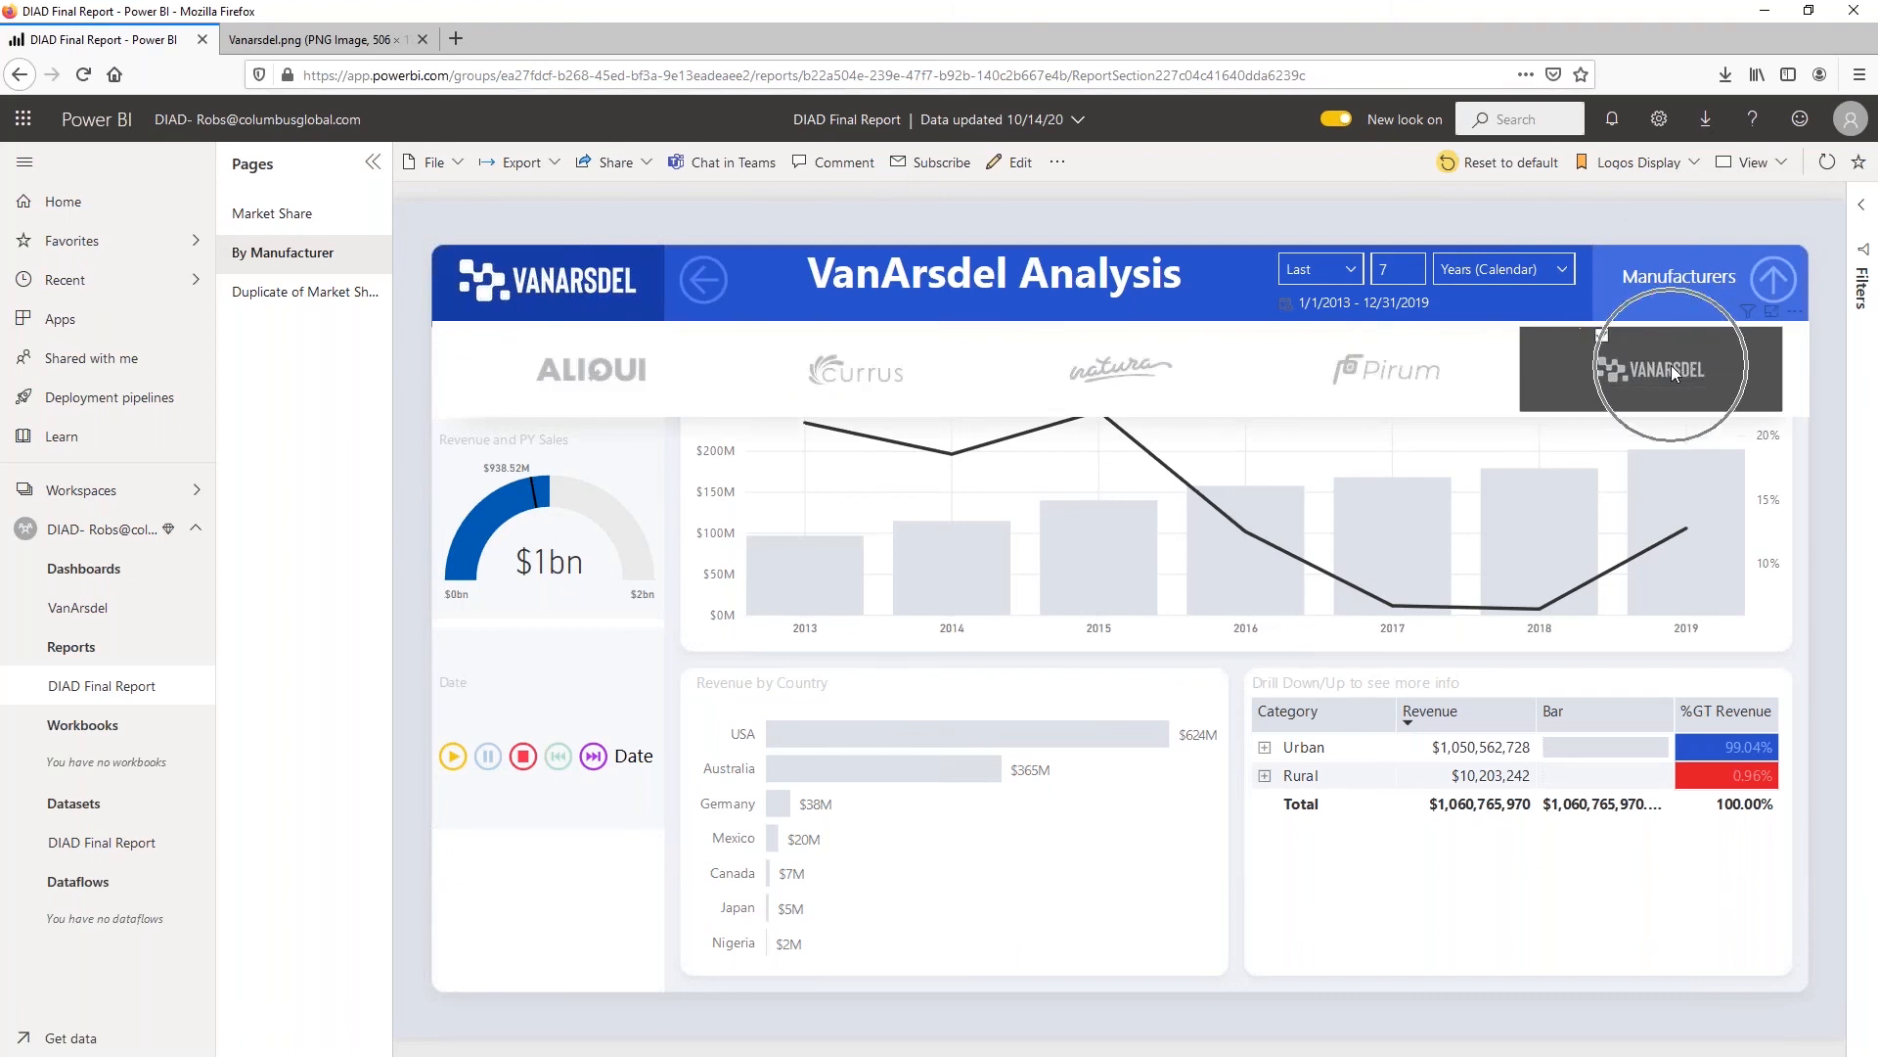
{"action": "left_click", "coordinate": [1671, 366]}
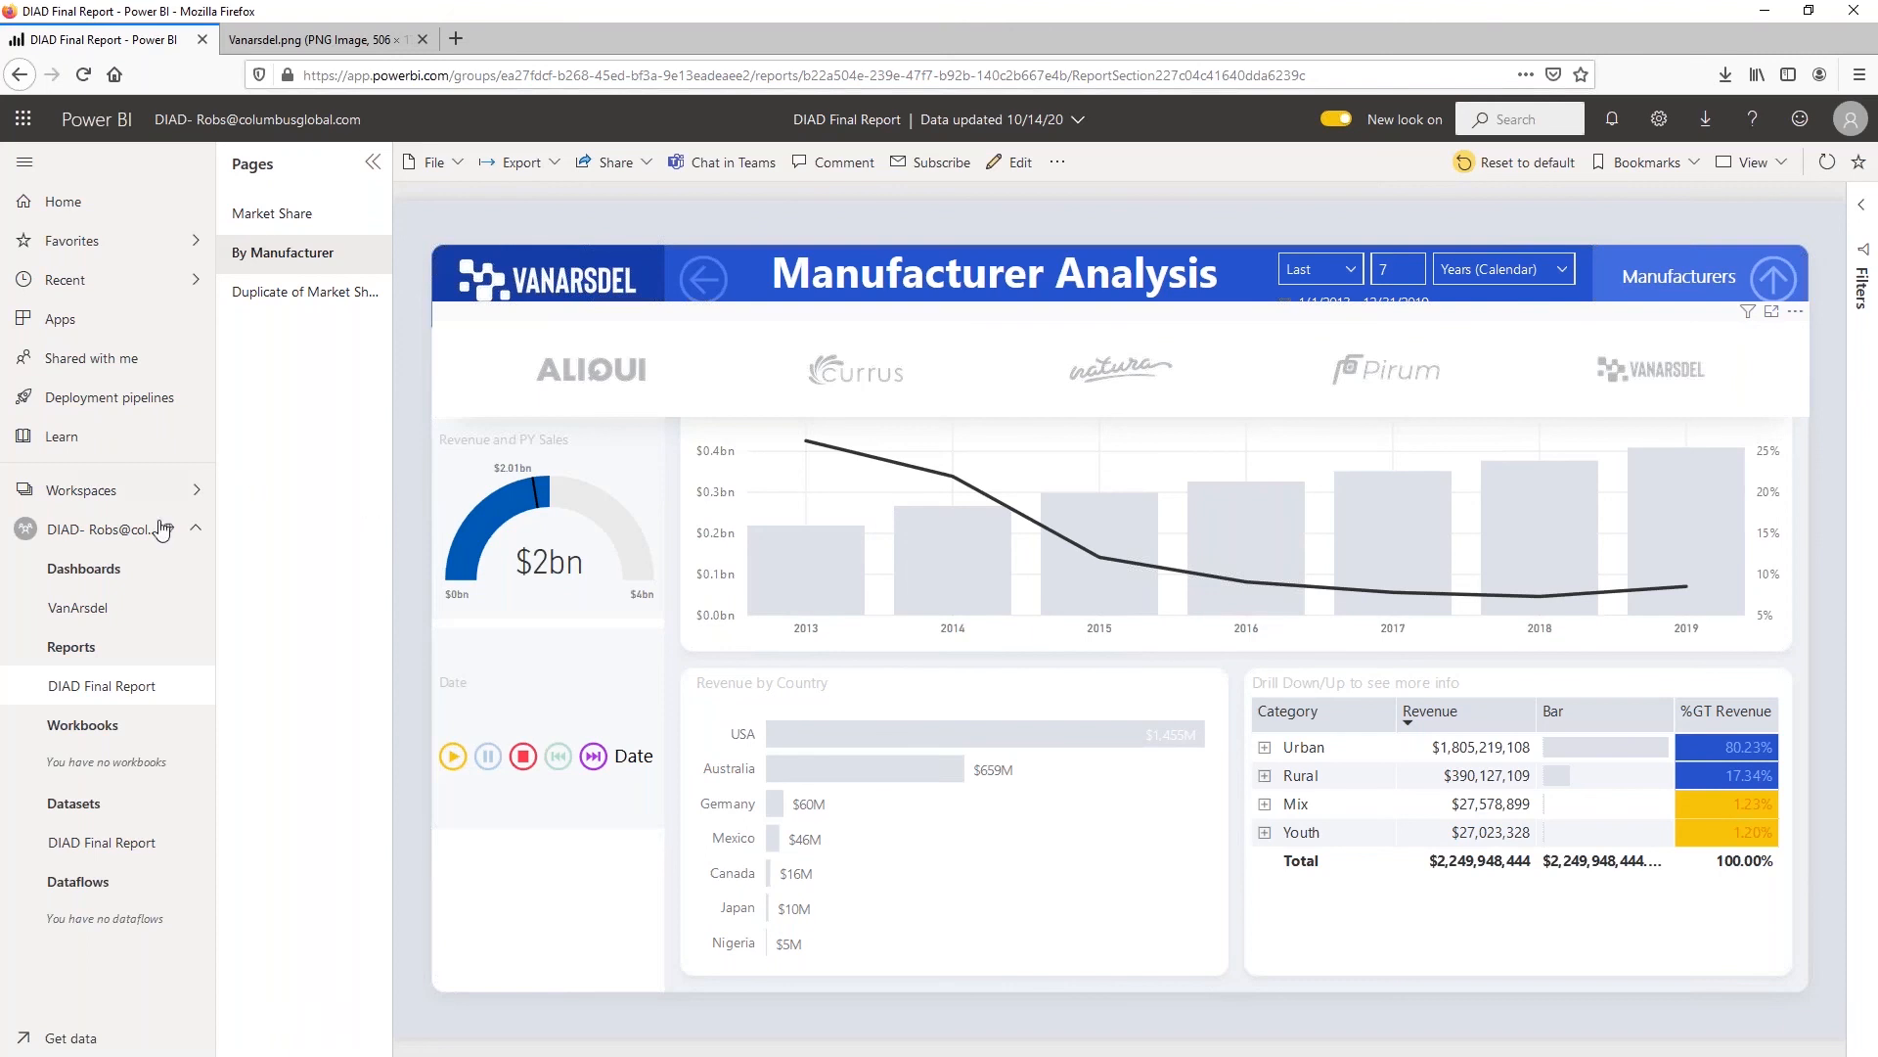
{"action": "left_click", "coordinate": [94, 610]}
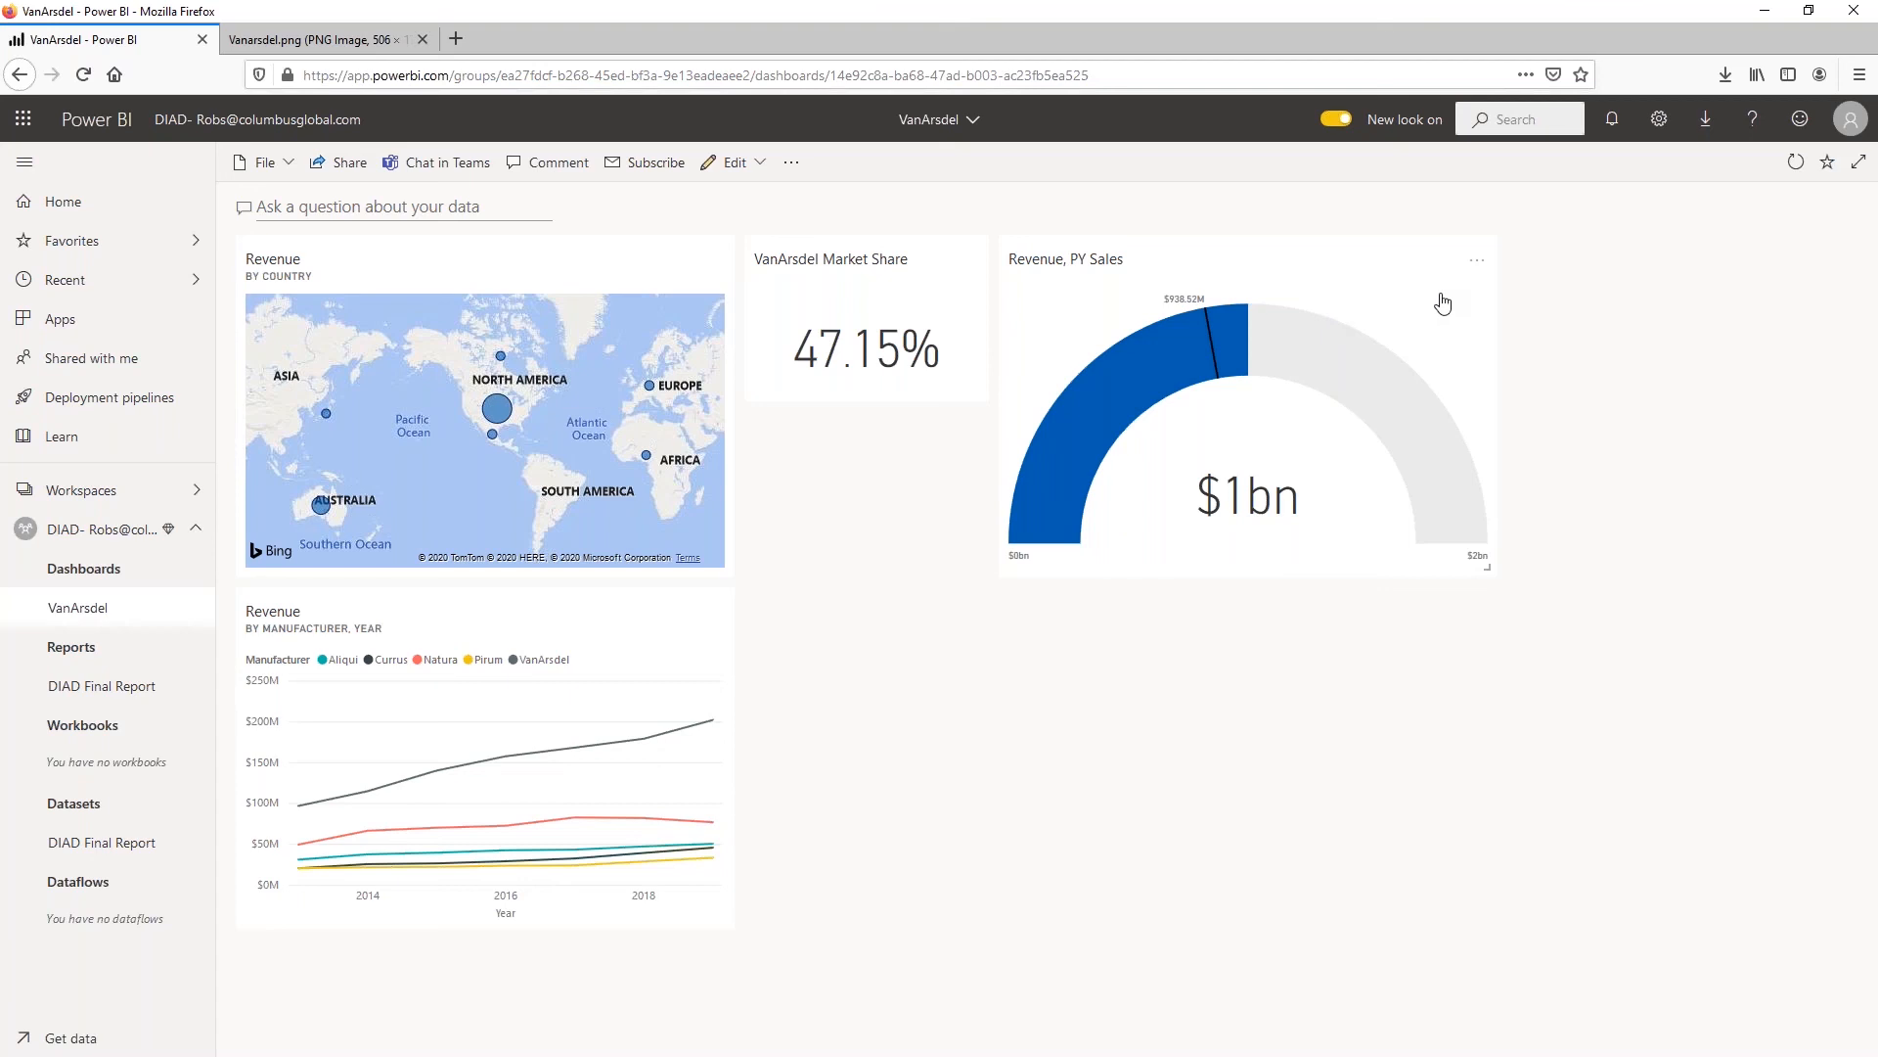
Rename the gauge tile as "Revenue, PY Sales - Van Arsdel"
{"action": "left_click", "coordinate": [1478, 262]}
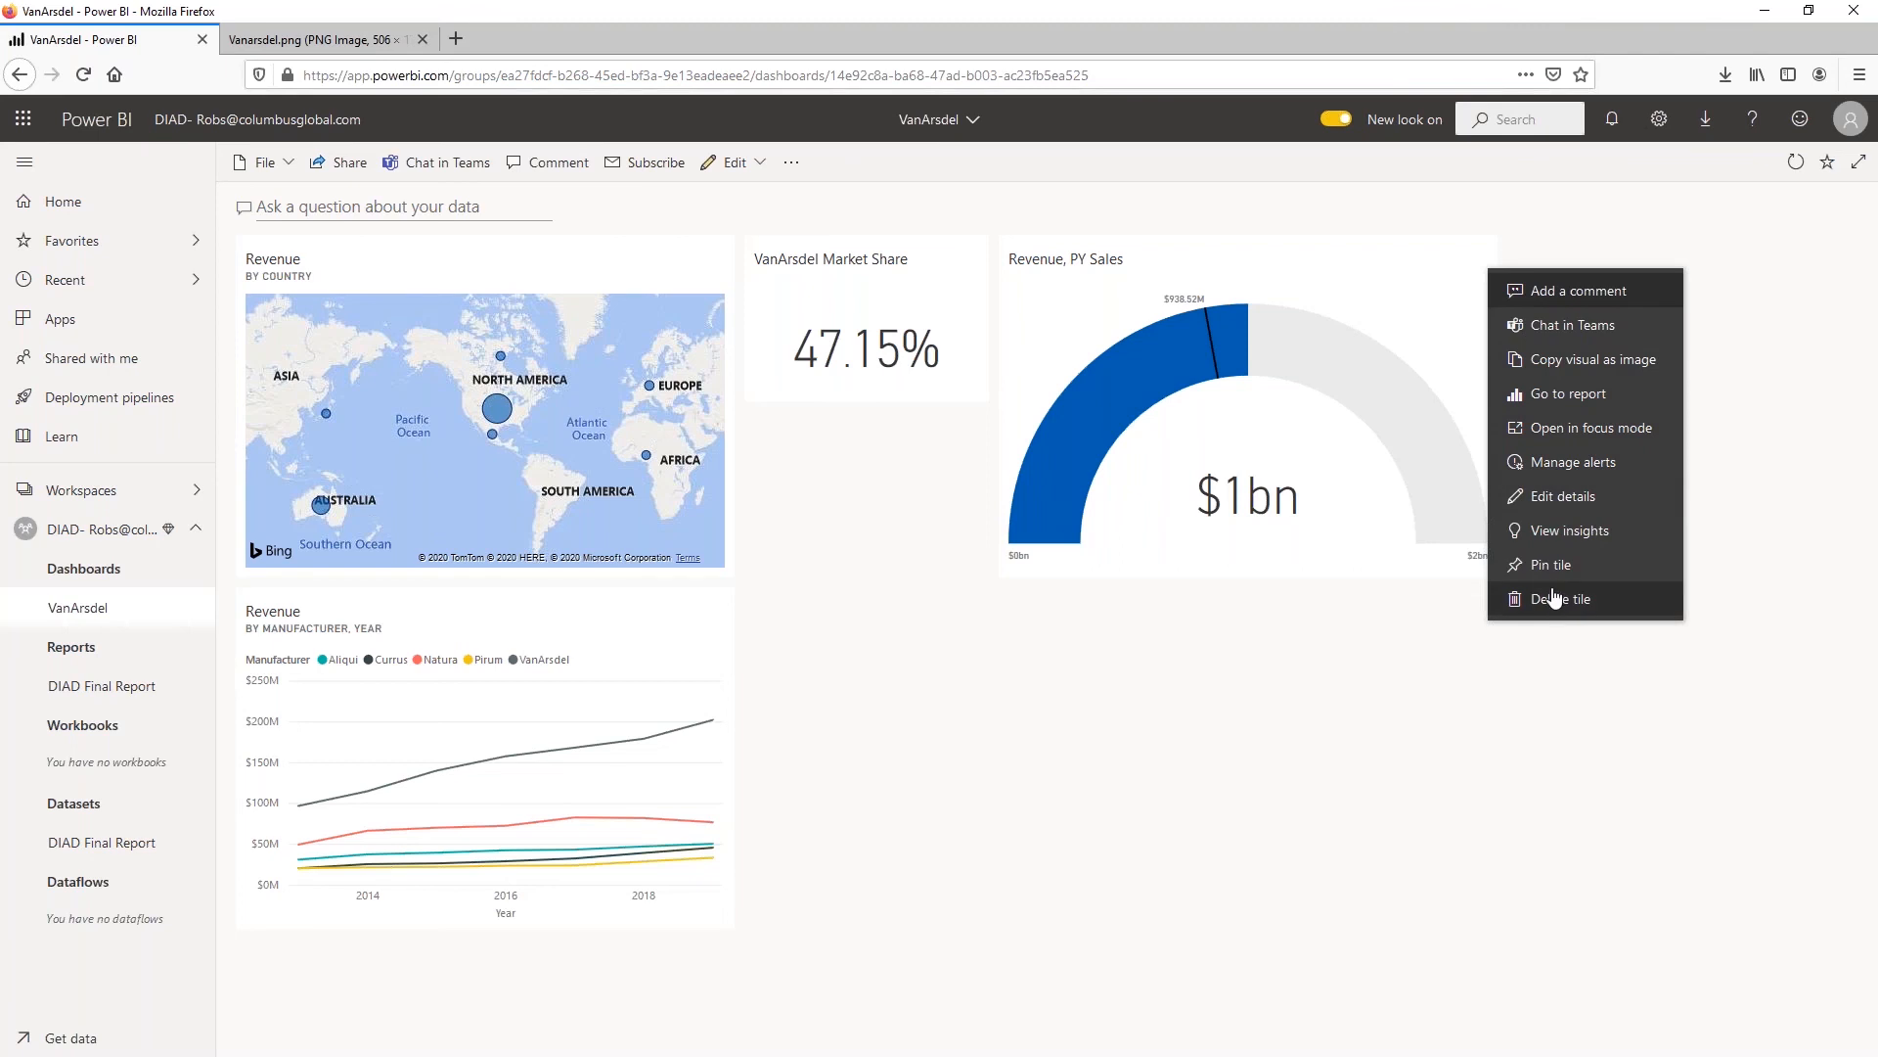
{"action": "left_click", "coordinate": [1575, 500]}
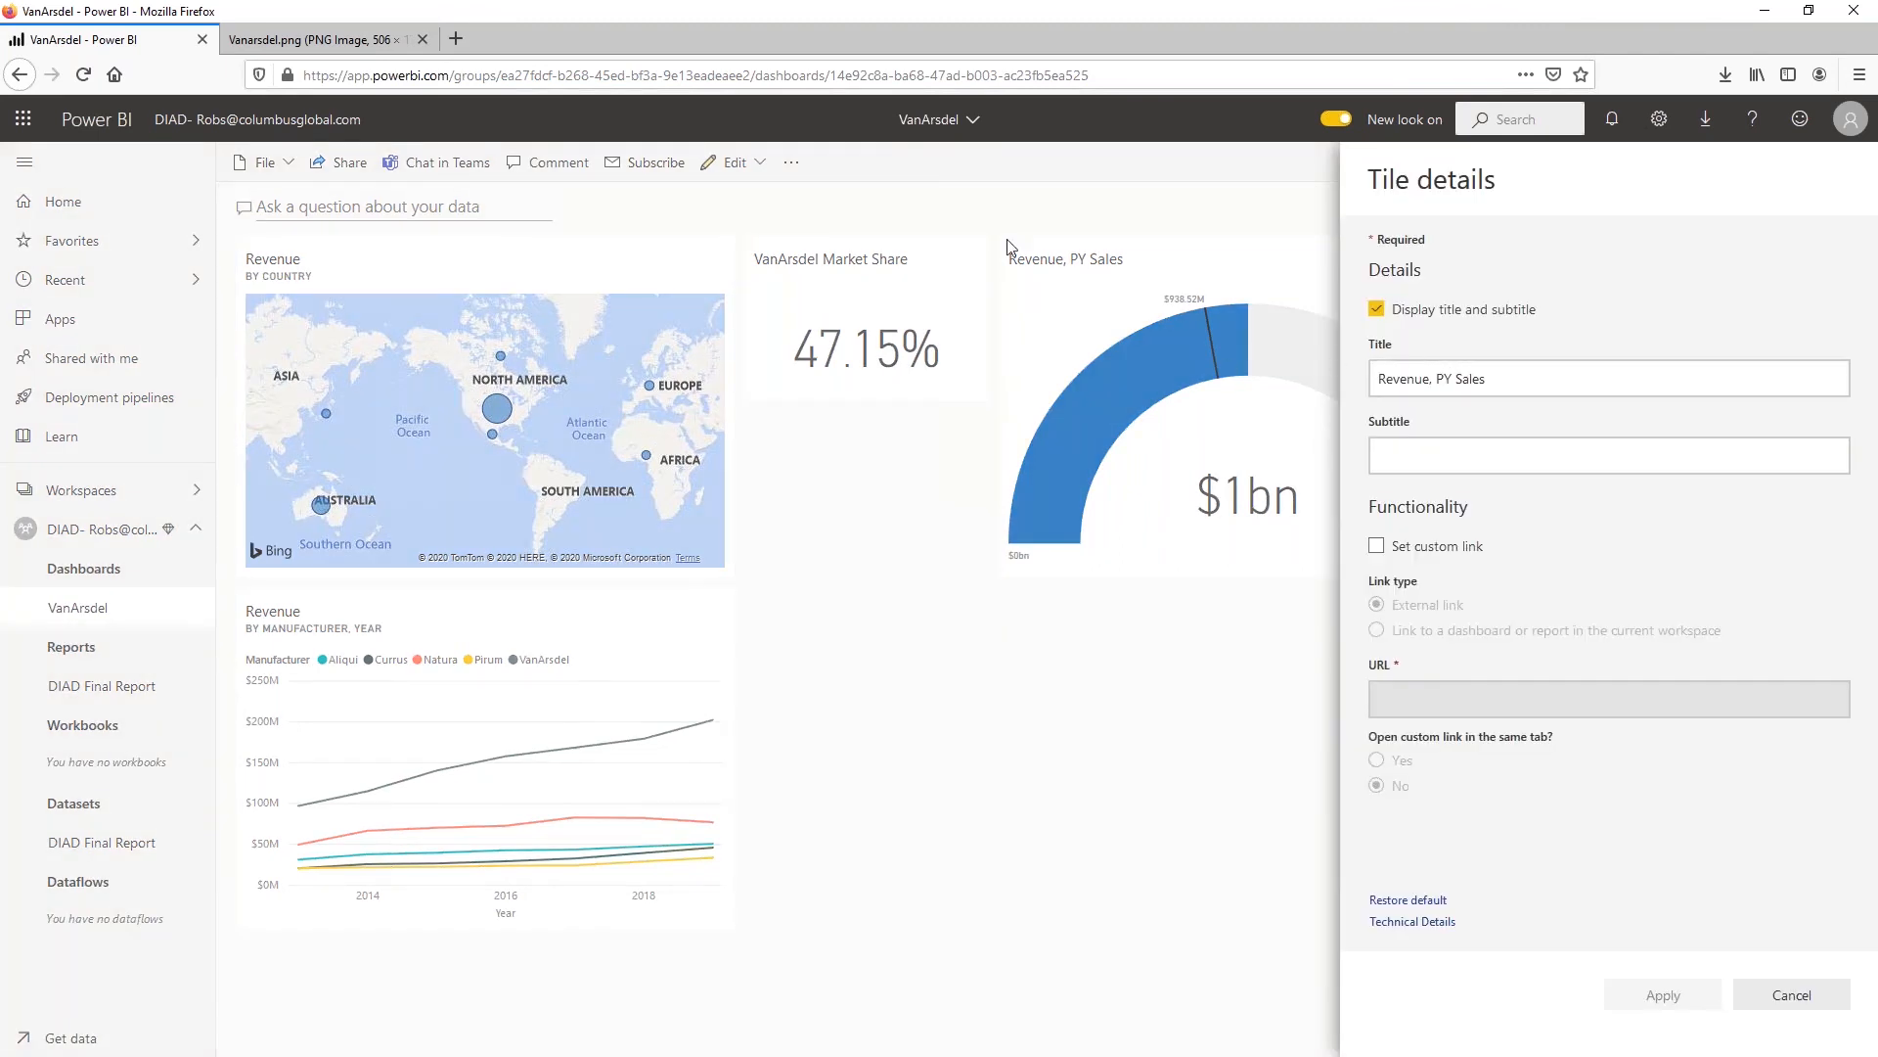
{"action": "left_click", "coordinate": [1523, 382]}
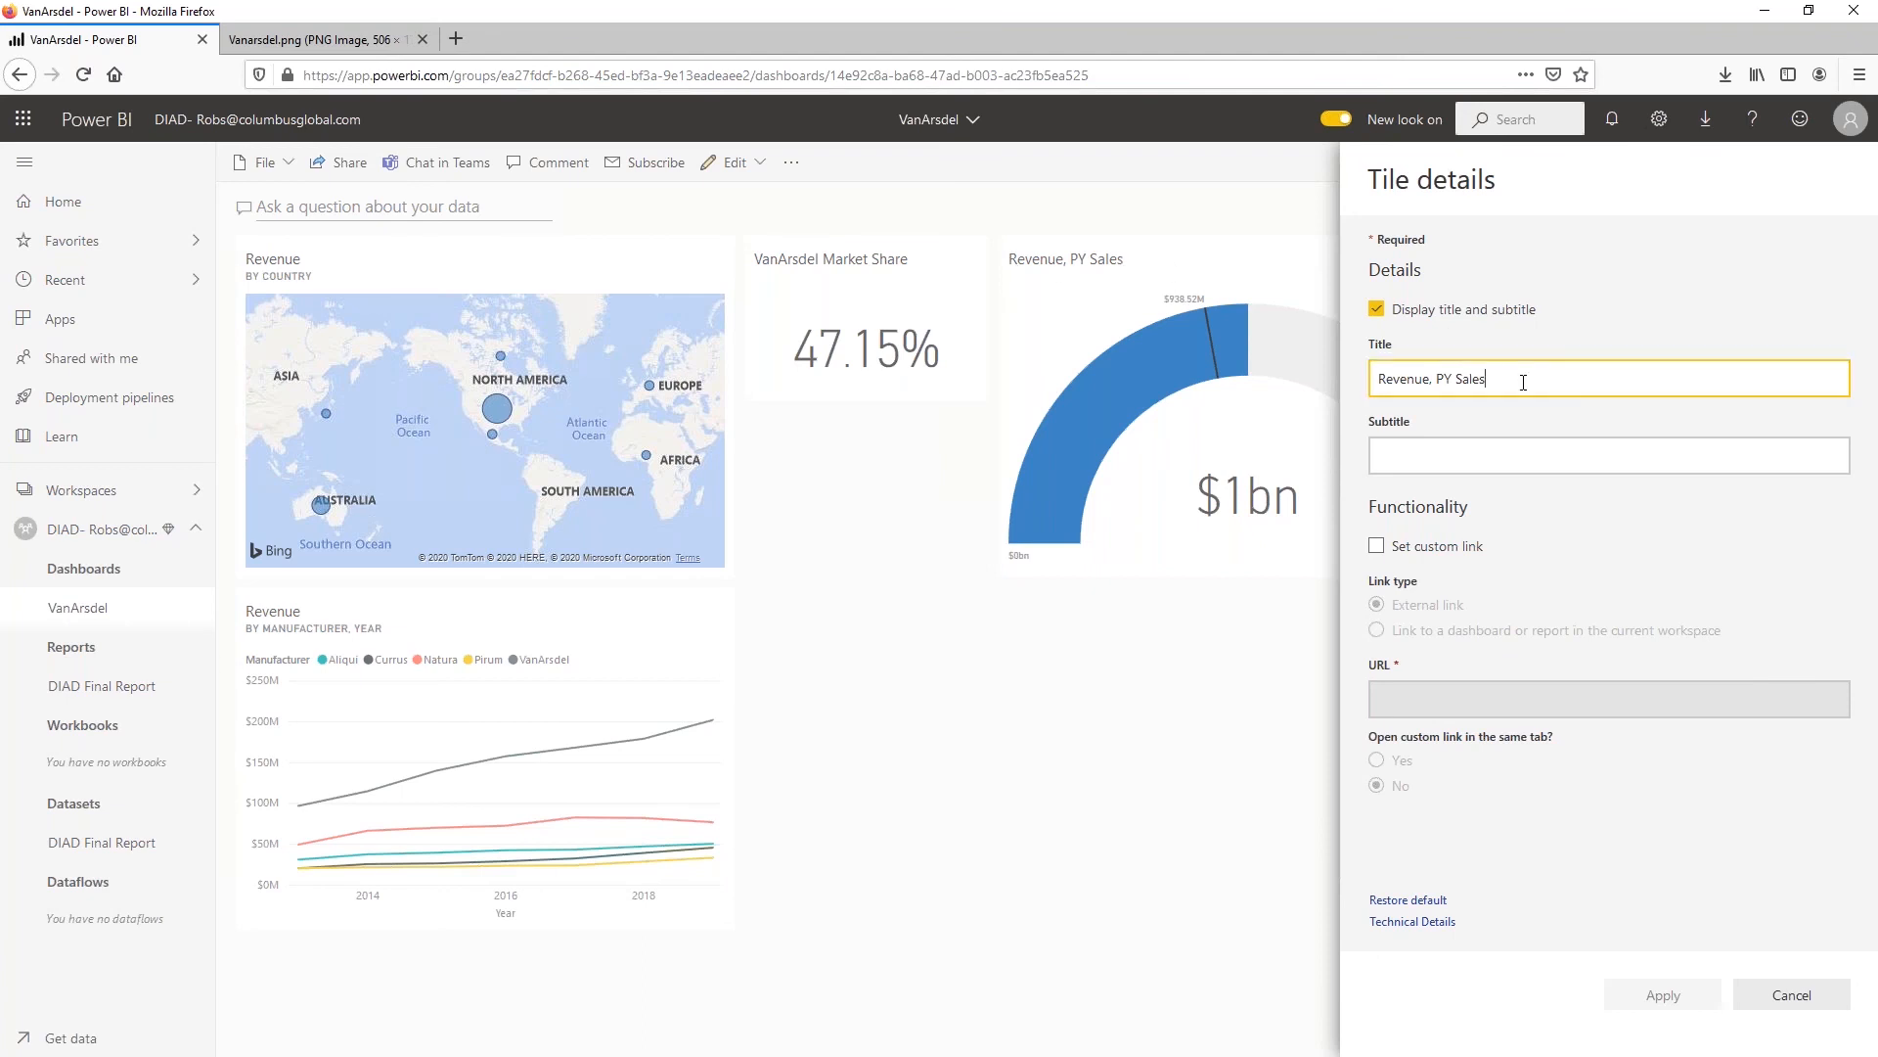
{"action": "type", "text": "- Van Ar"}
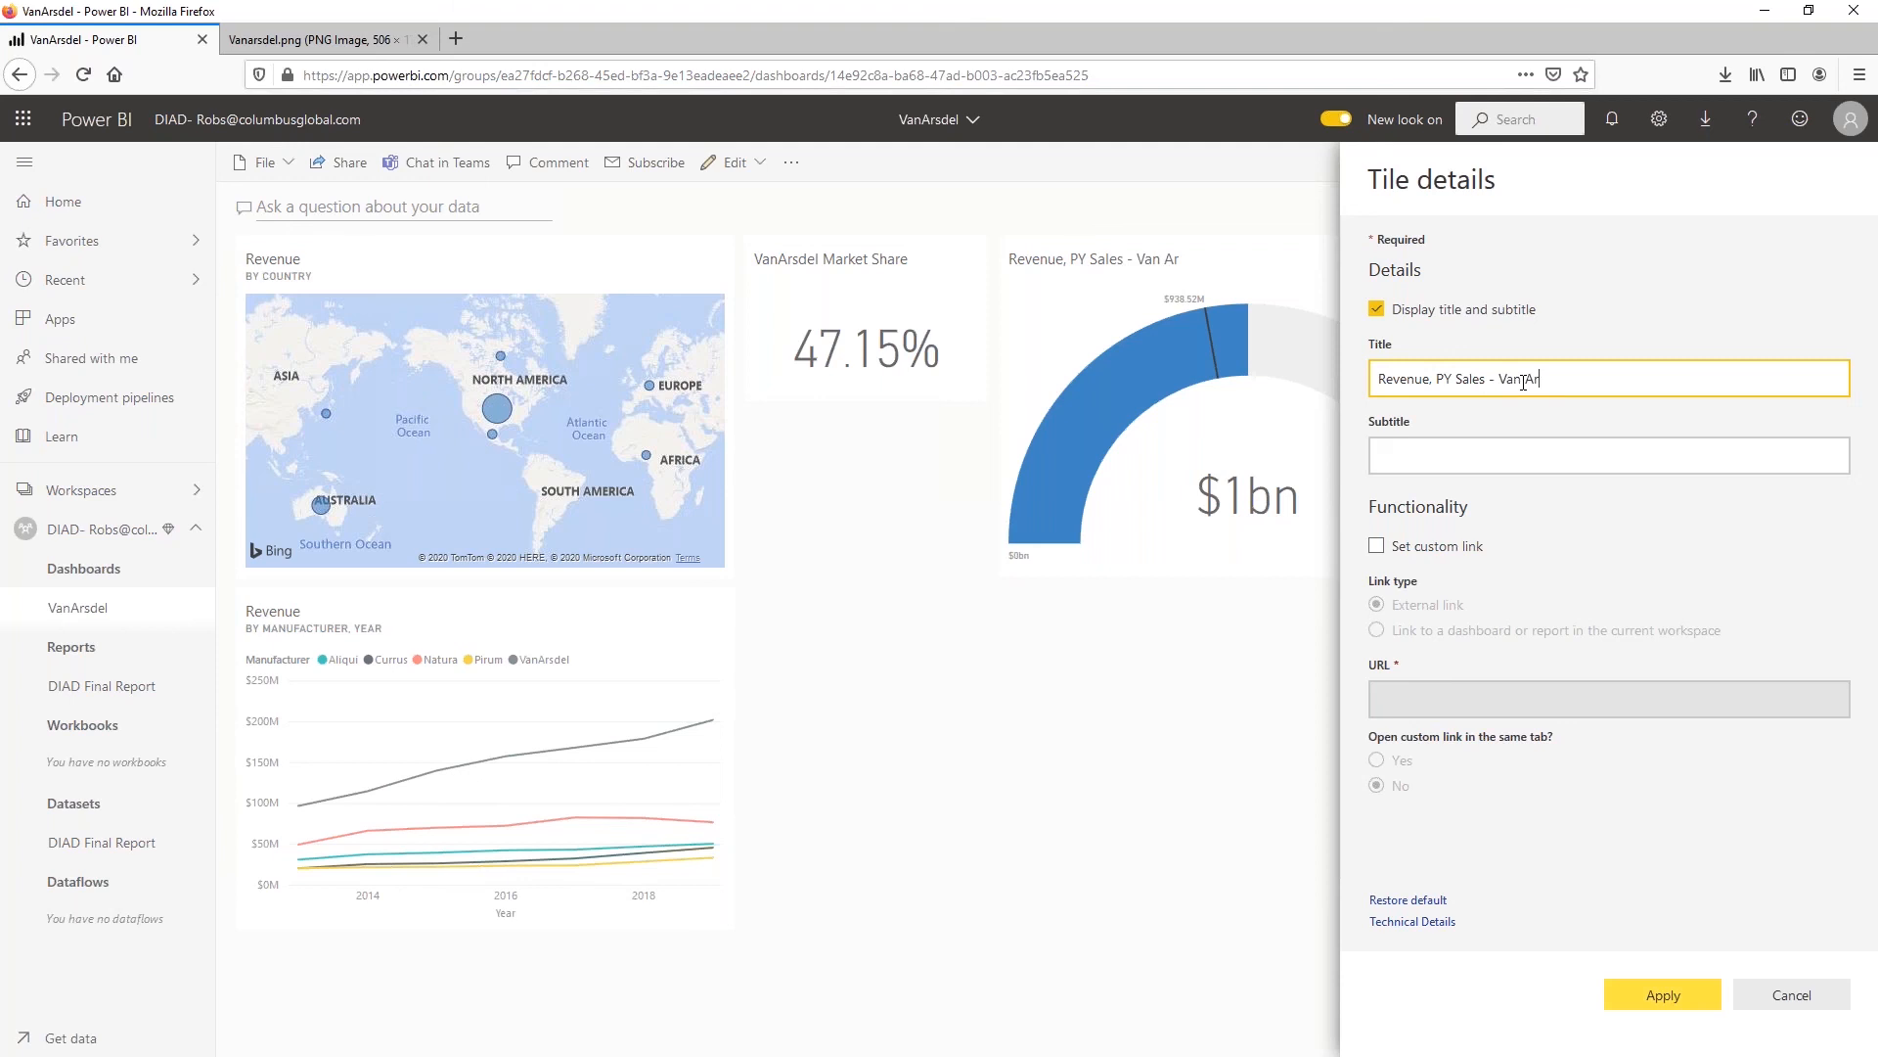
{"action": "type", "text": "sdel"}
{"action": "left_click", "coordinate": [1664, 995]}
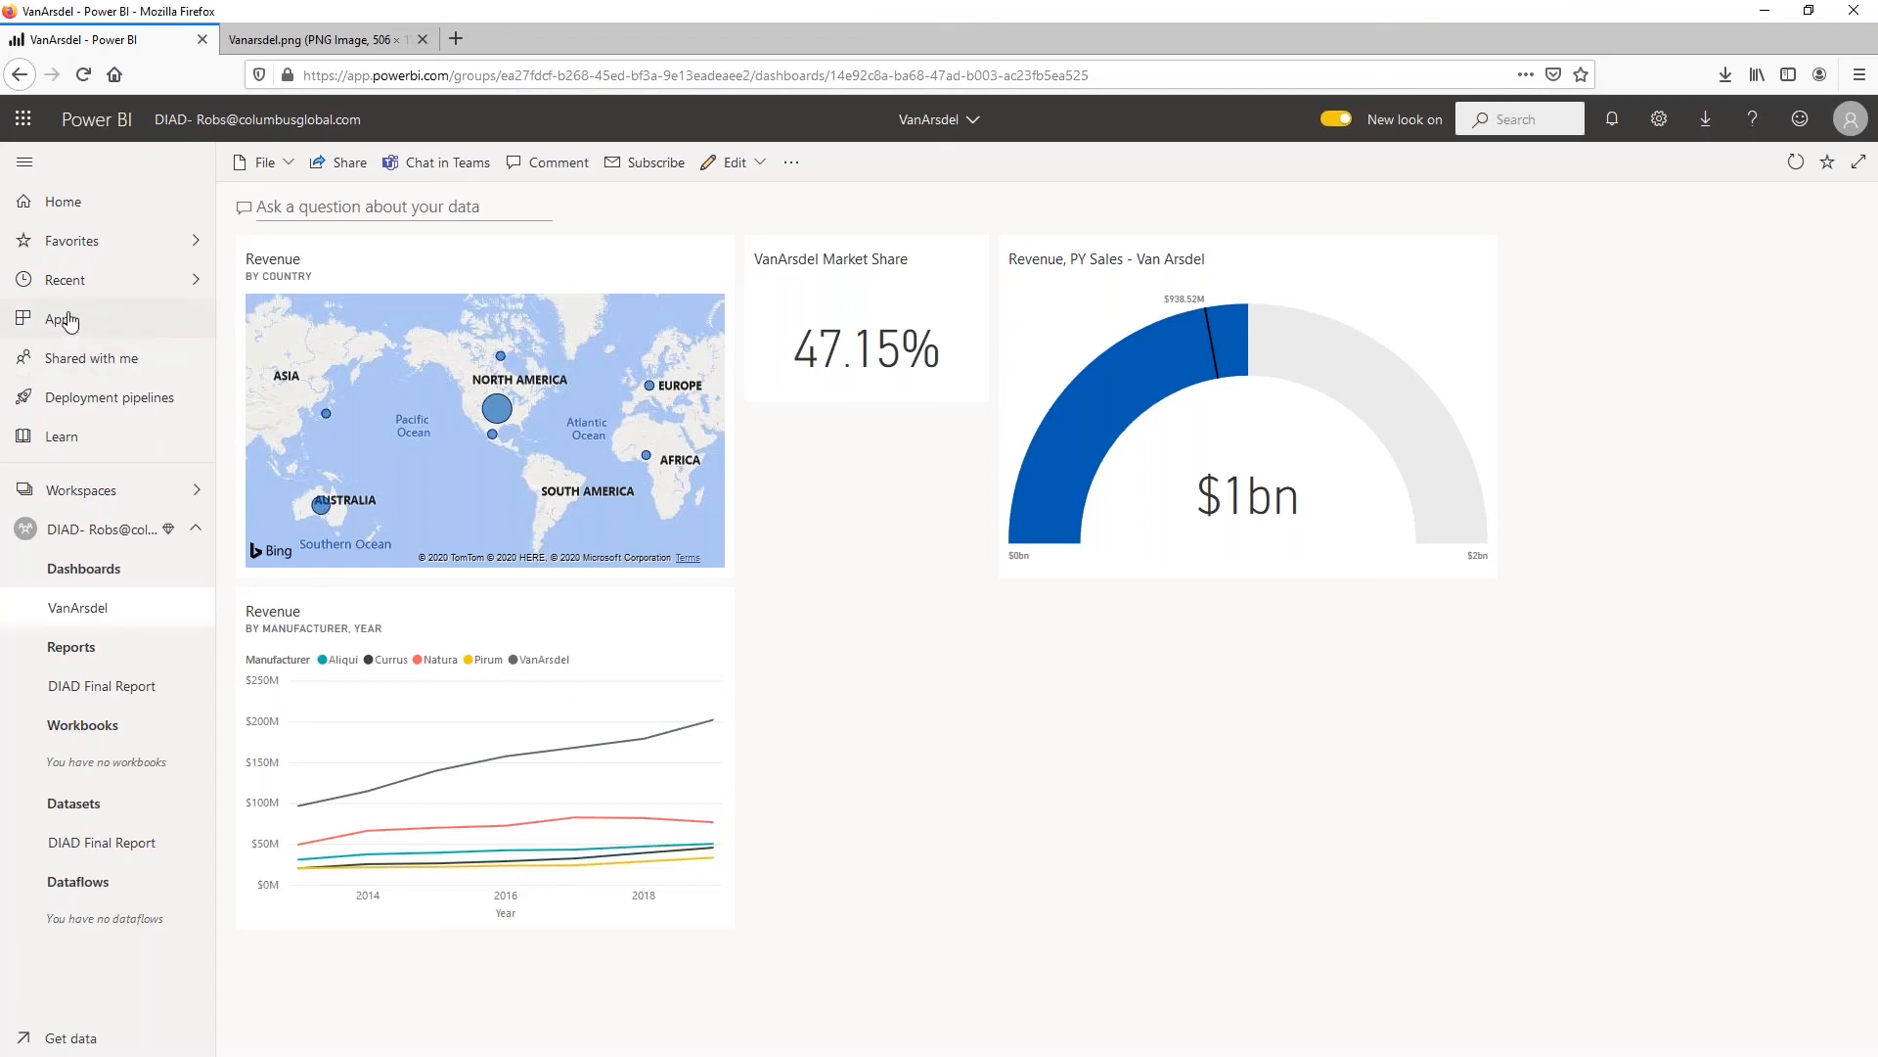
Rearrange the dashboard with the market share card above the revenue line chart, the map beside the chart, and the gauge beside the map
{"action": "left_click_drag", "start_coordinate": [450, 256], "coordinate": [1177, 654]}
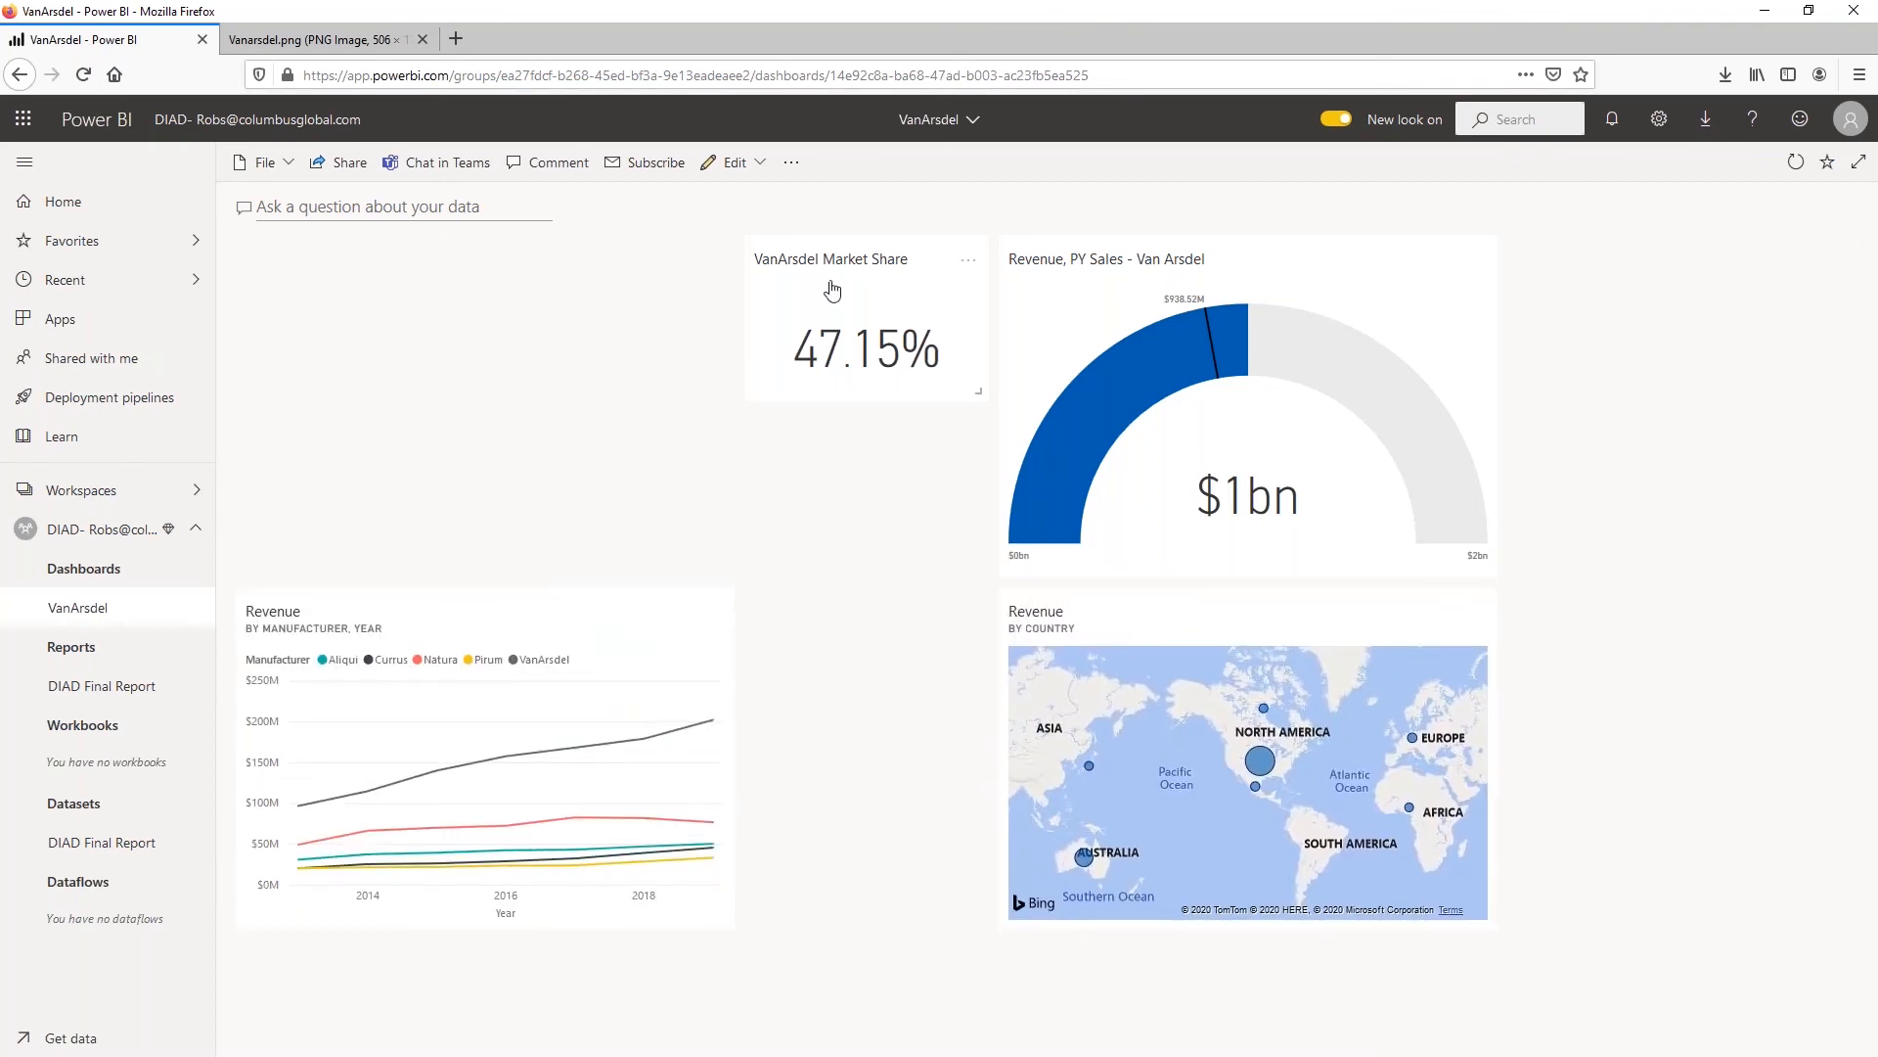
{"action": "left_click_drag", "start_coordinate": [818, 277], "coordinate": [431, 484]}
{"action": "left_click_drag", "start_coordinate": [1096, 638], "coordinate": [842, 819]}
{"action": "left_click_drag", "start_coordinate": [1080, 265], "coordinate": [1350, 578]}
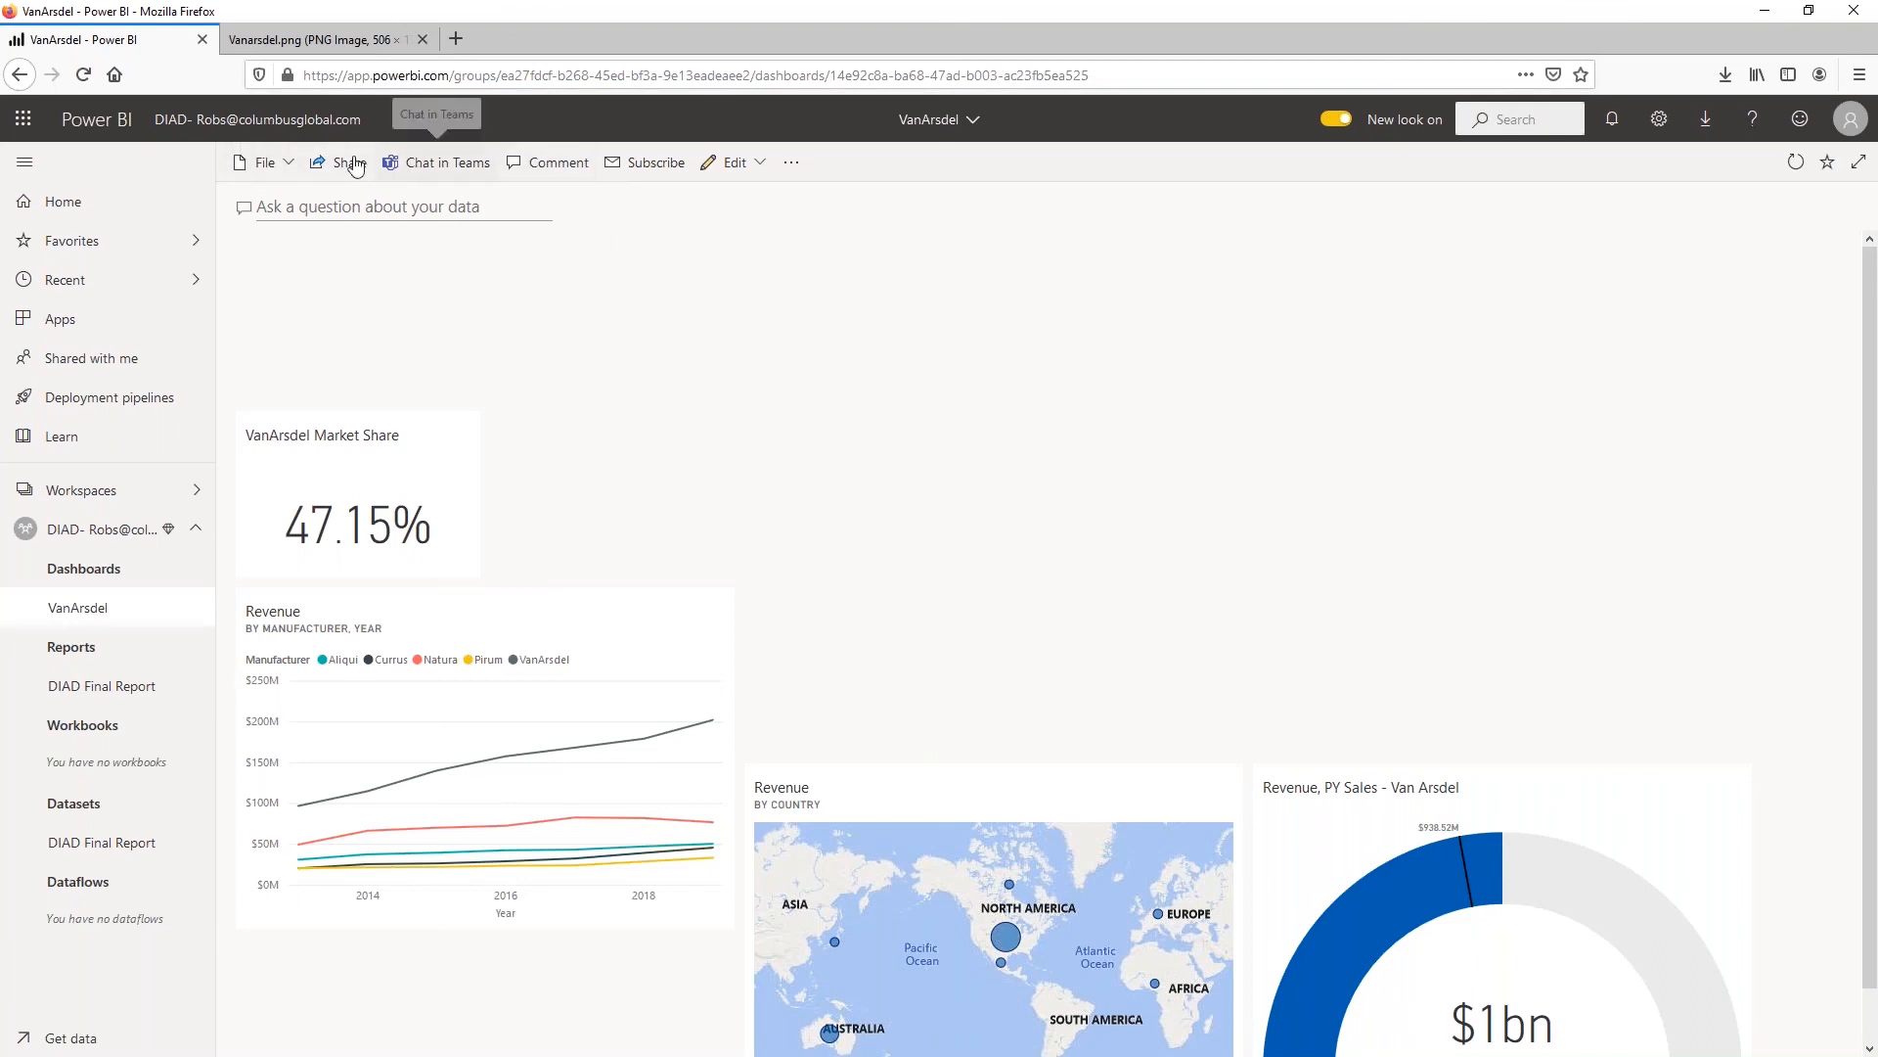
{"action": "left_click", "coordinate": [791, 162]}
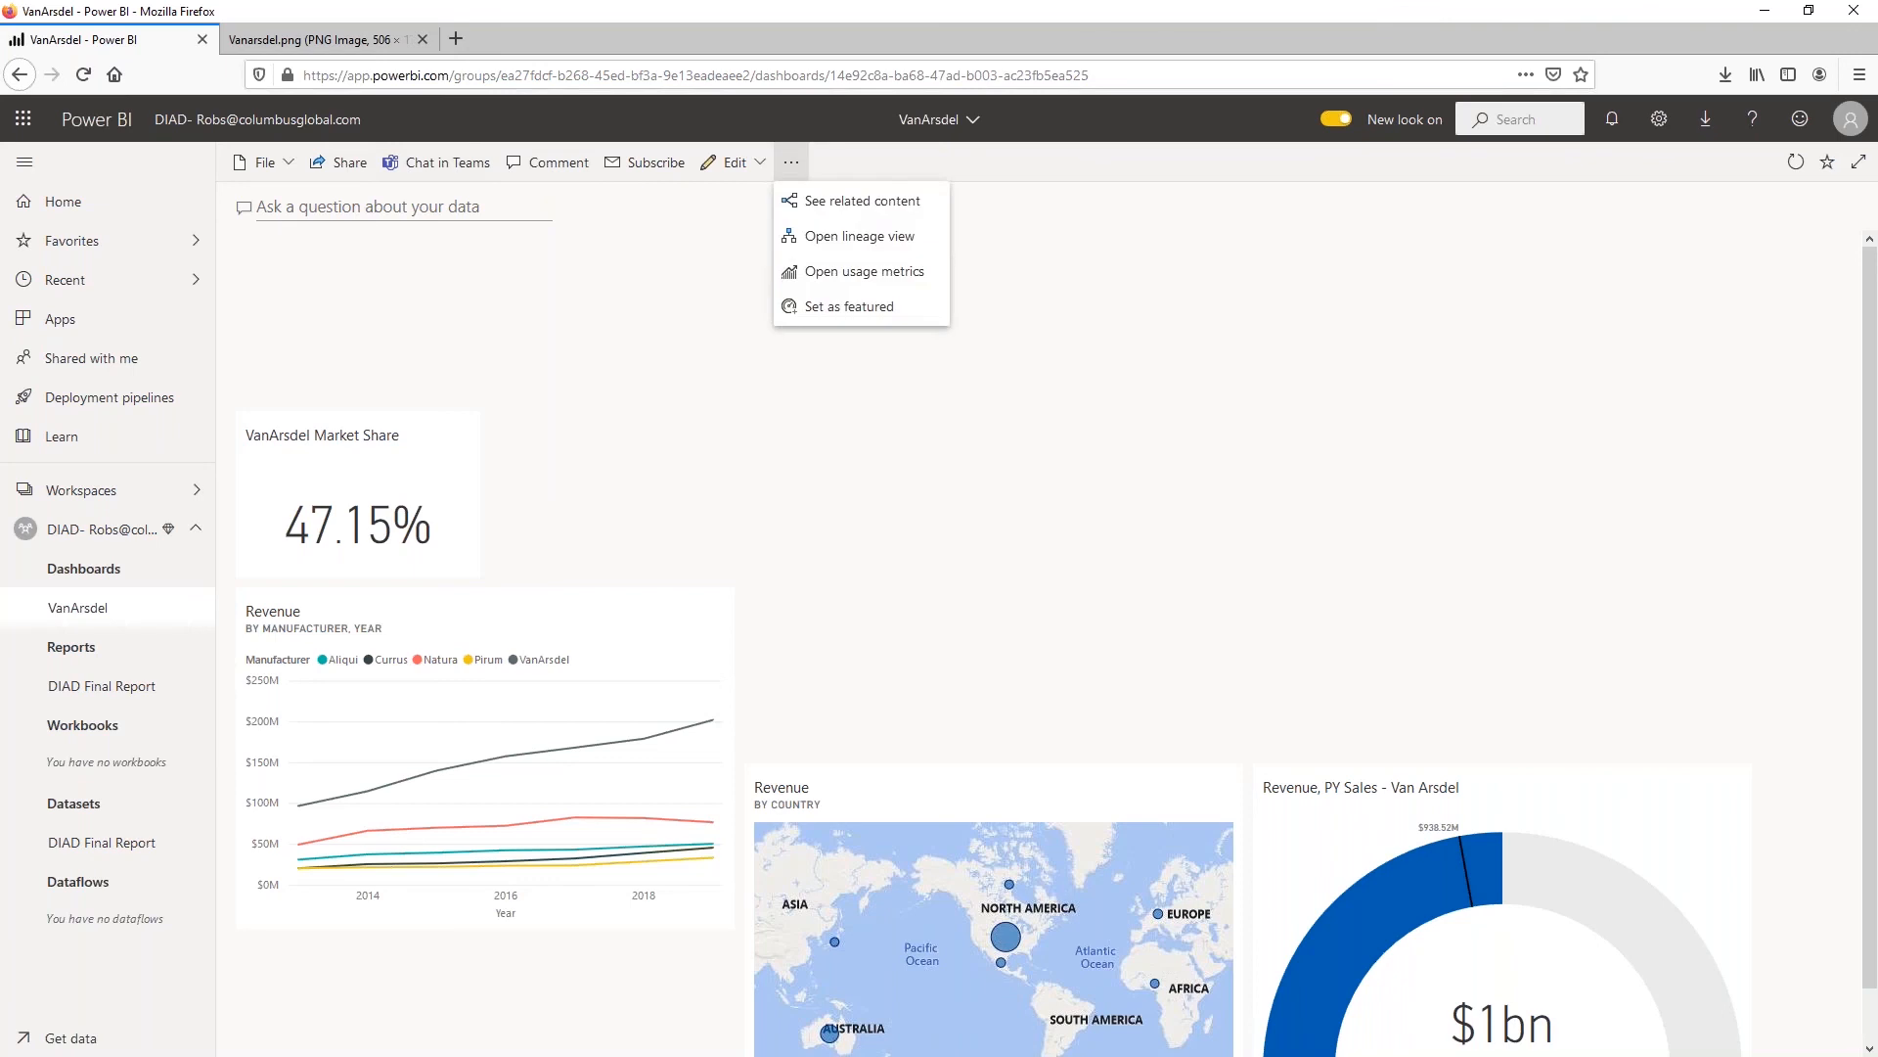
{"action": "left_click", "coordinate": [626, 289]}
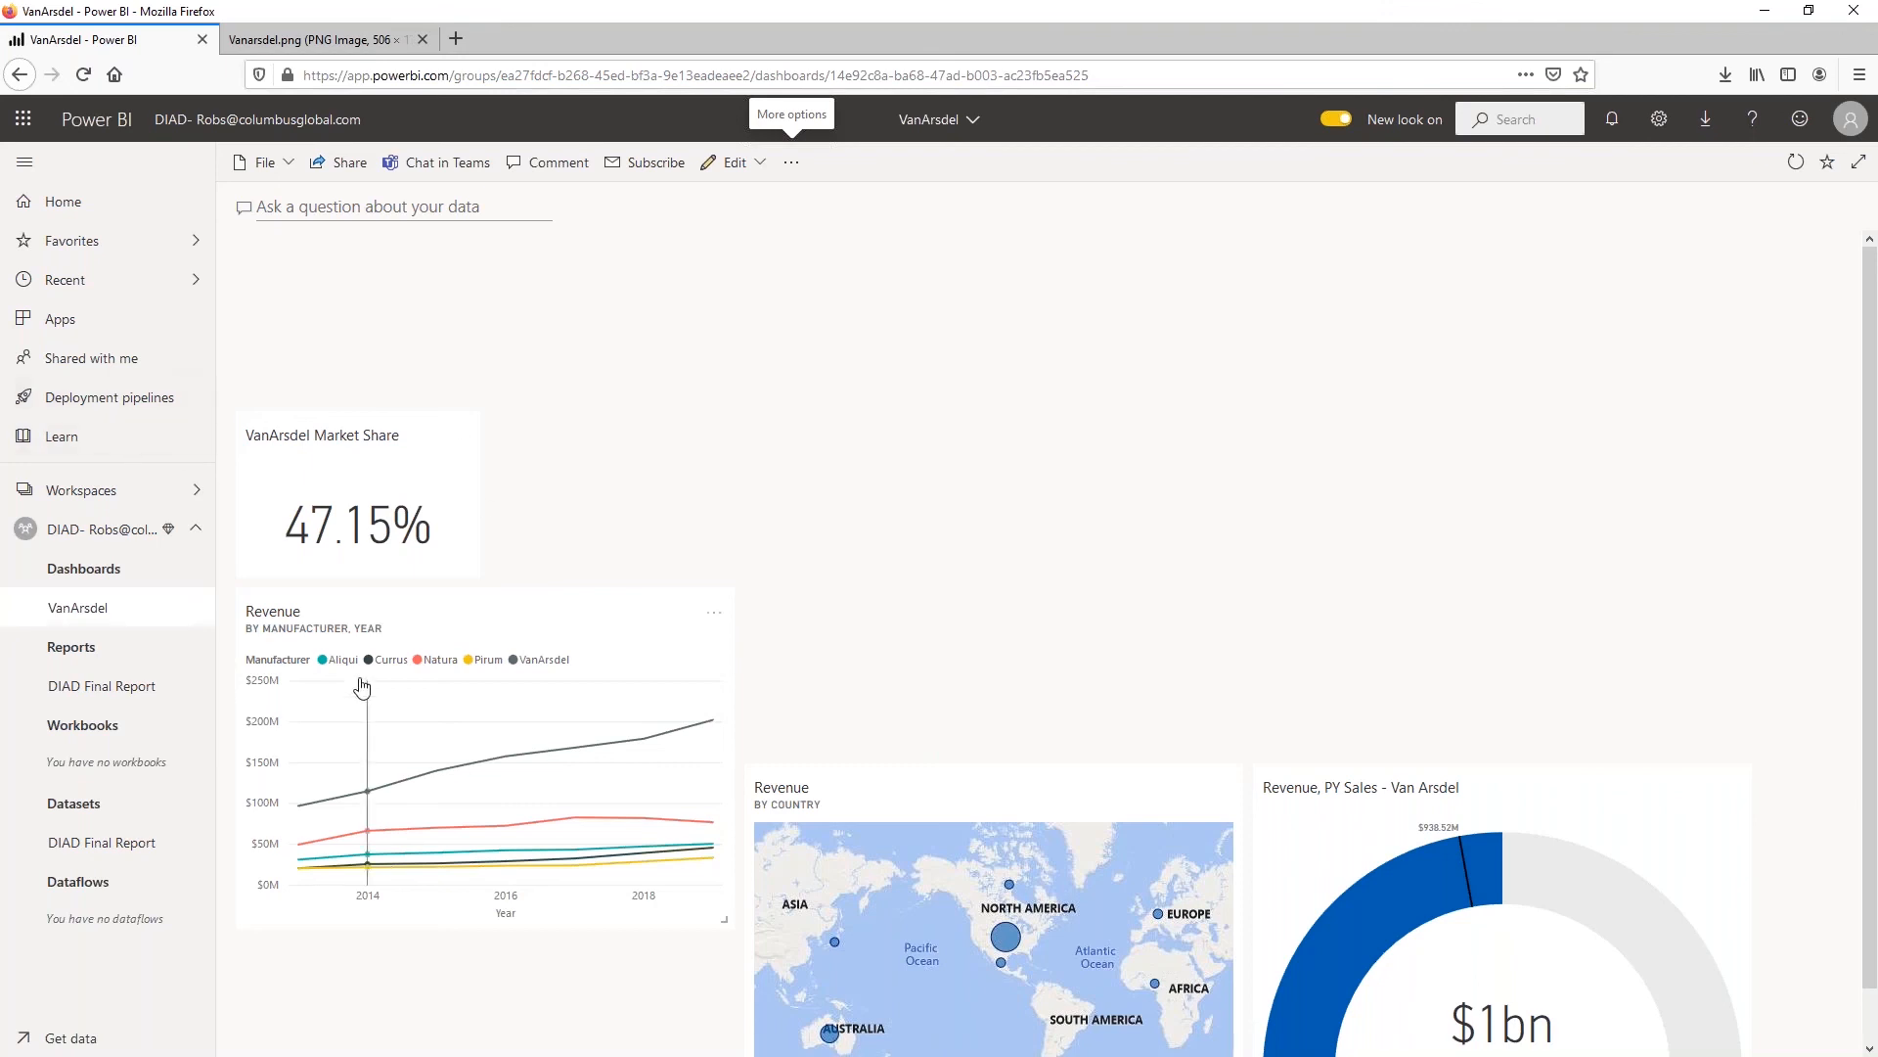
{"action": "left_click", "coordinate": [200, 608]}
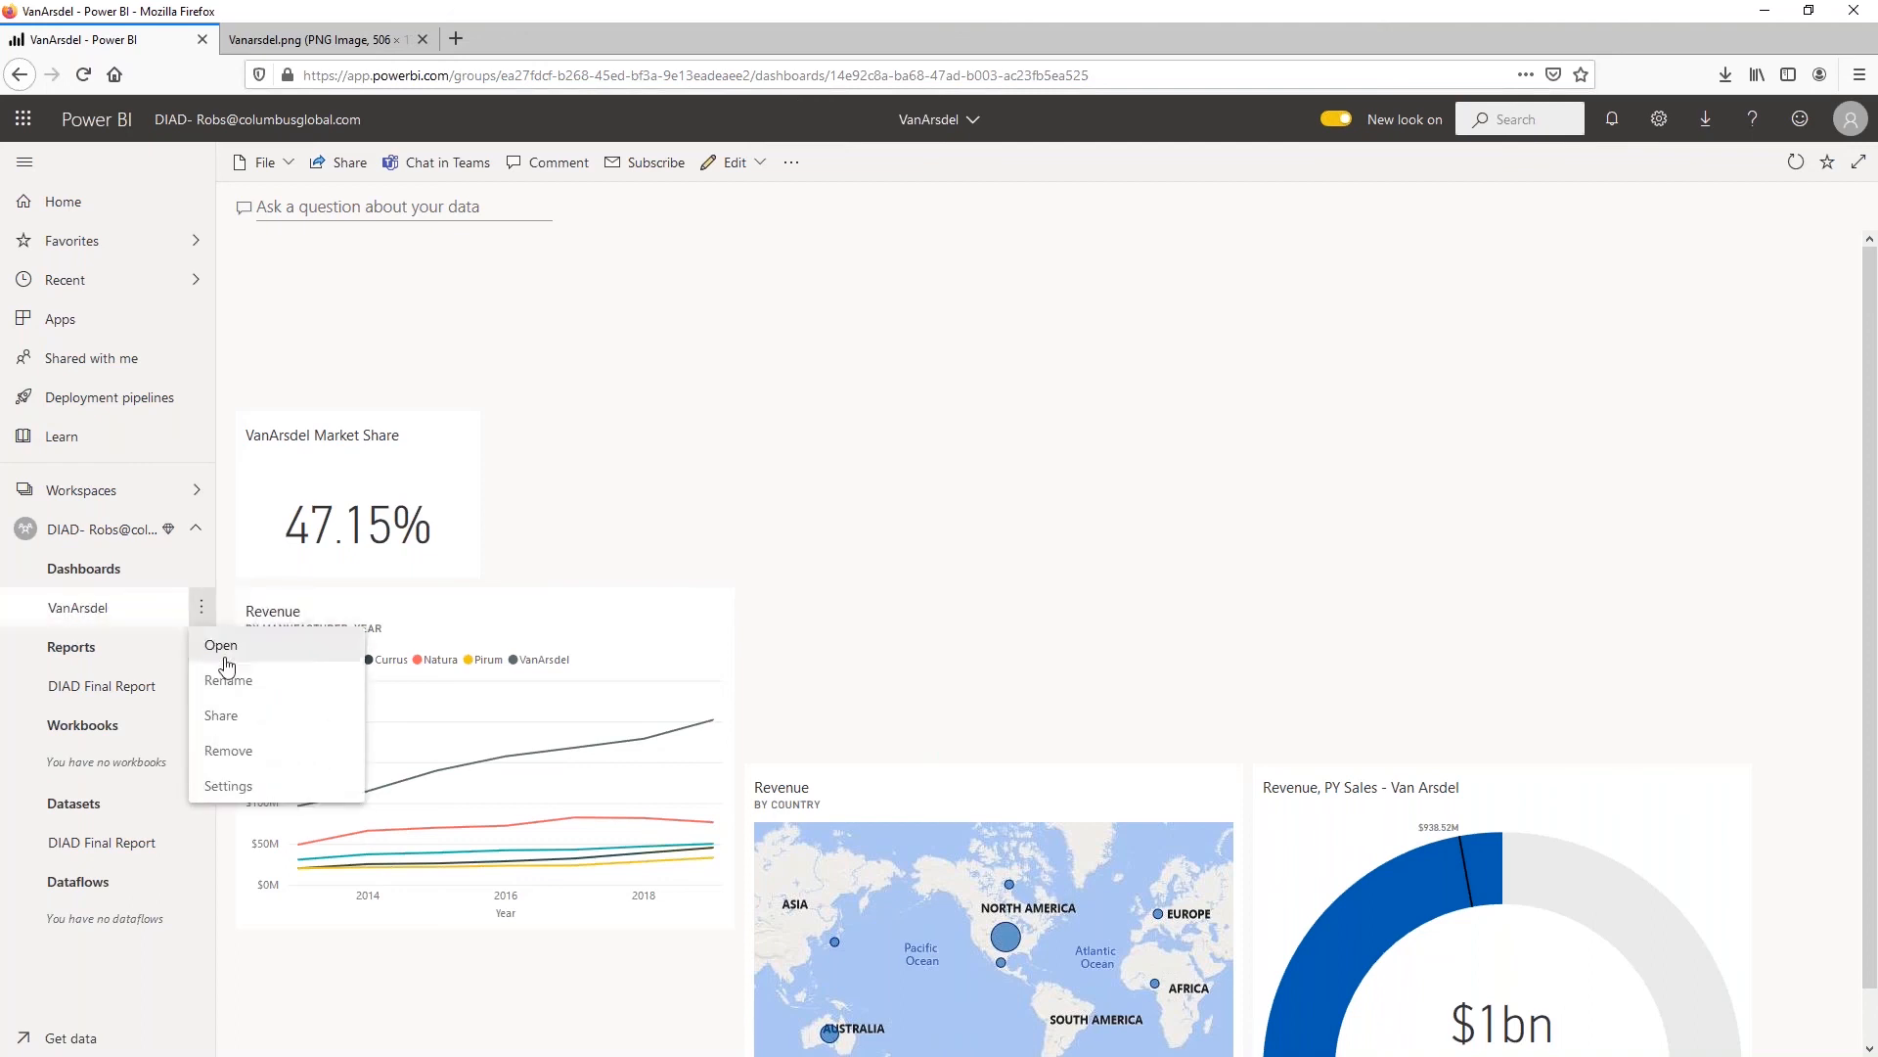
{"action": "left_click", "coordinate": [888, 366]}
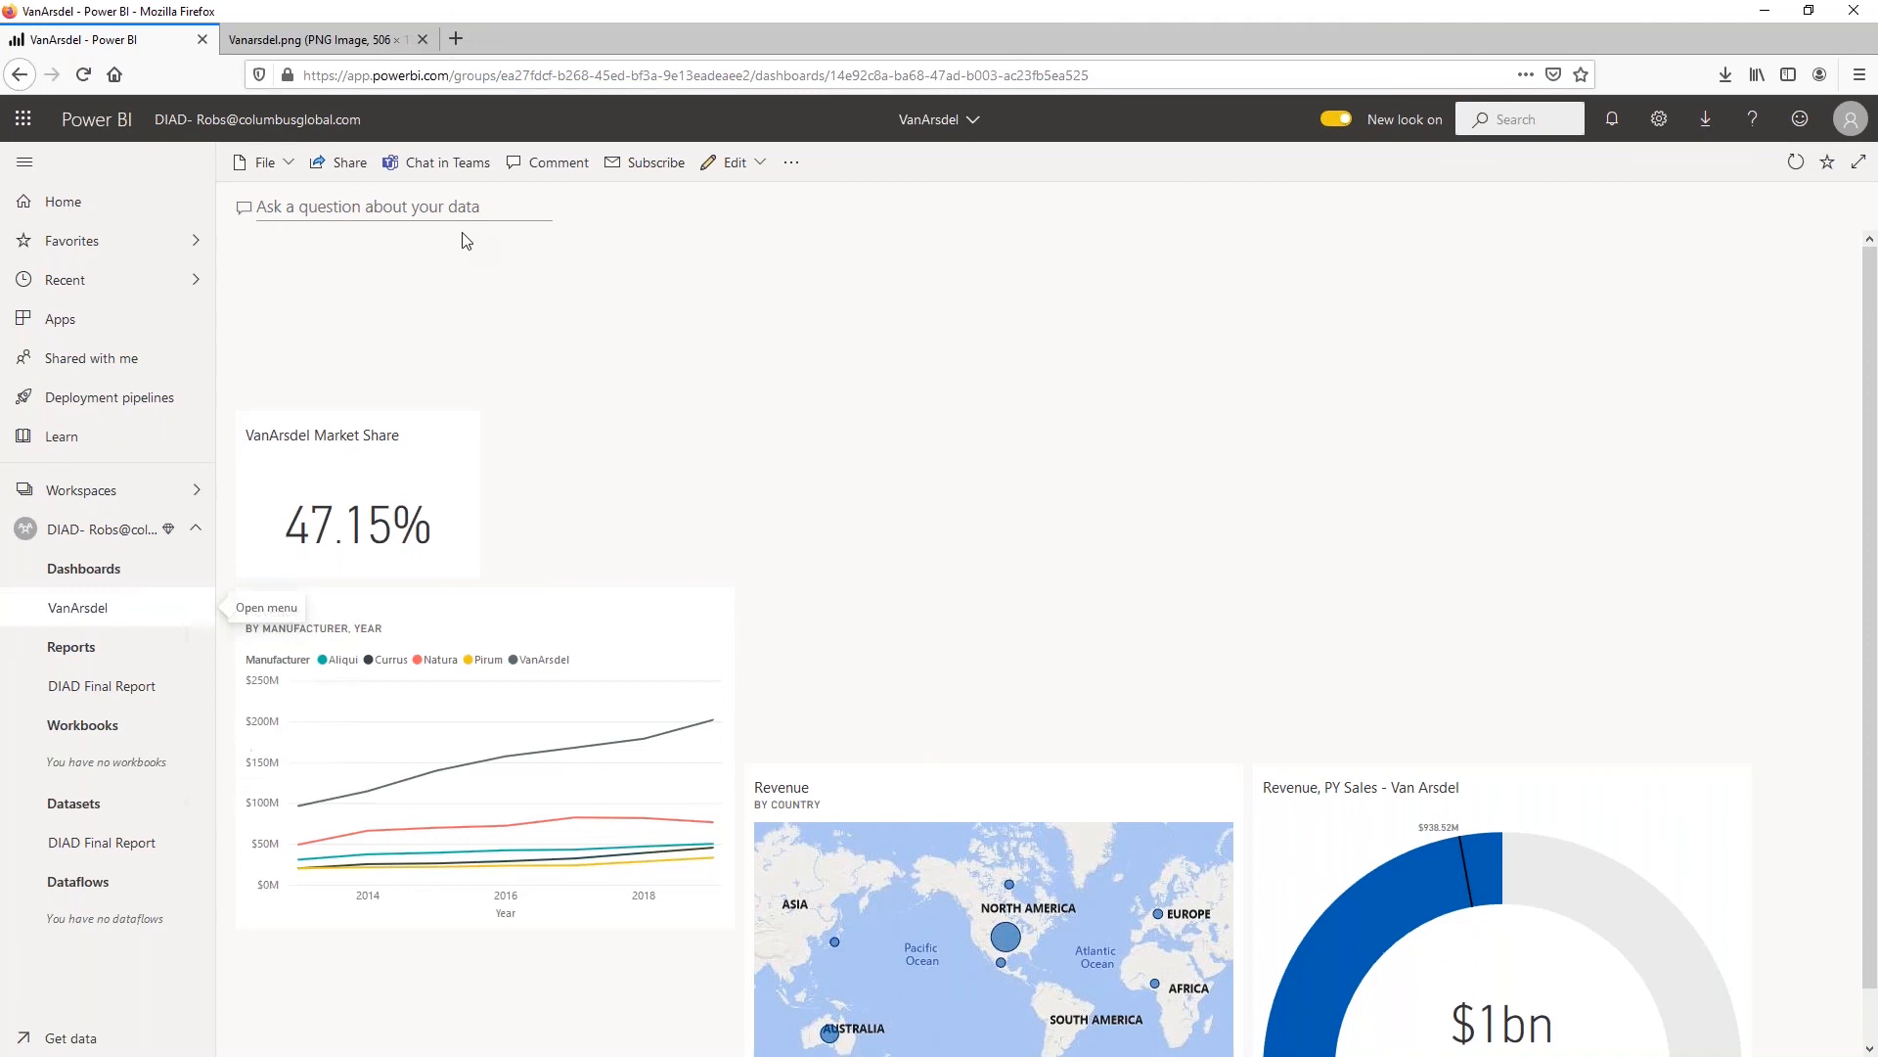
{"action": "left_click", "coordinate": [266, 162]}
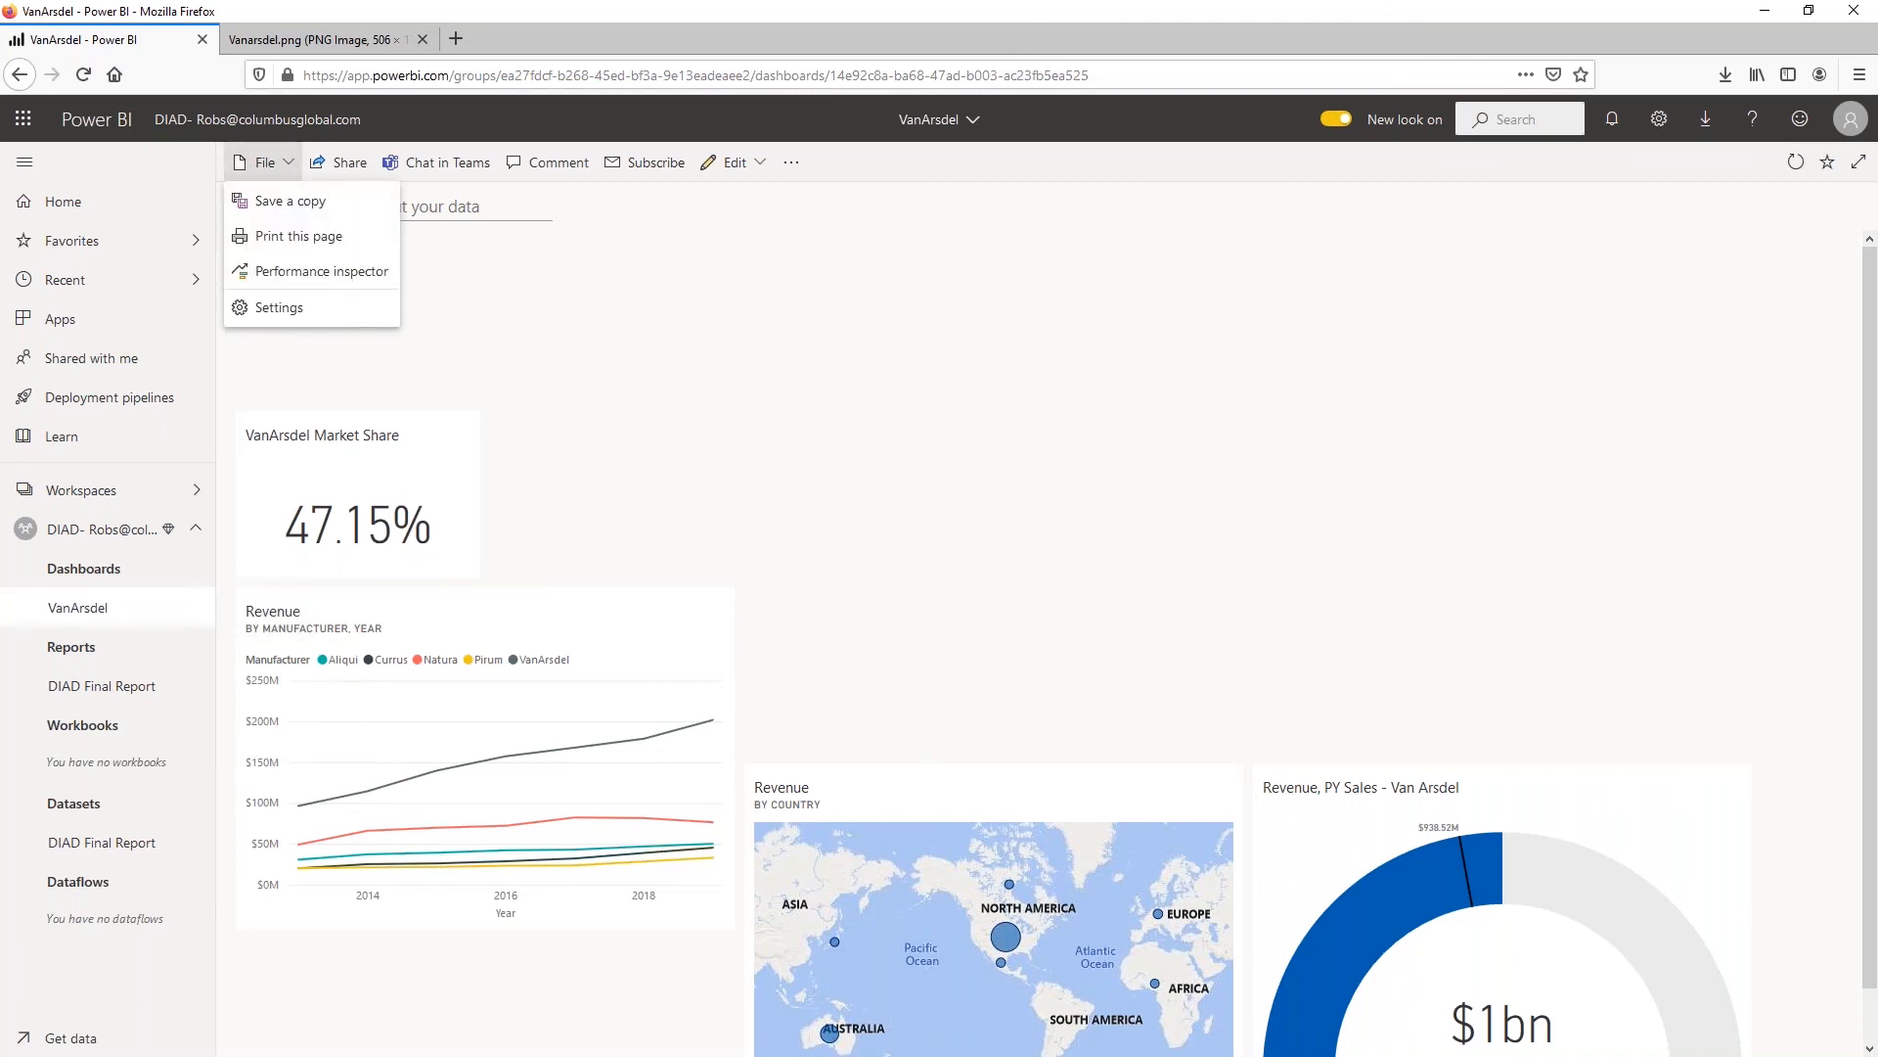
{"action": "left_click", "coordinate": [745, 380]}
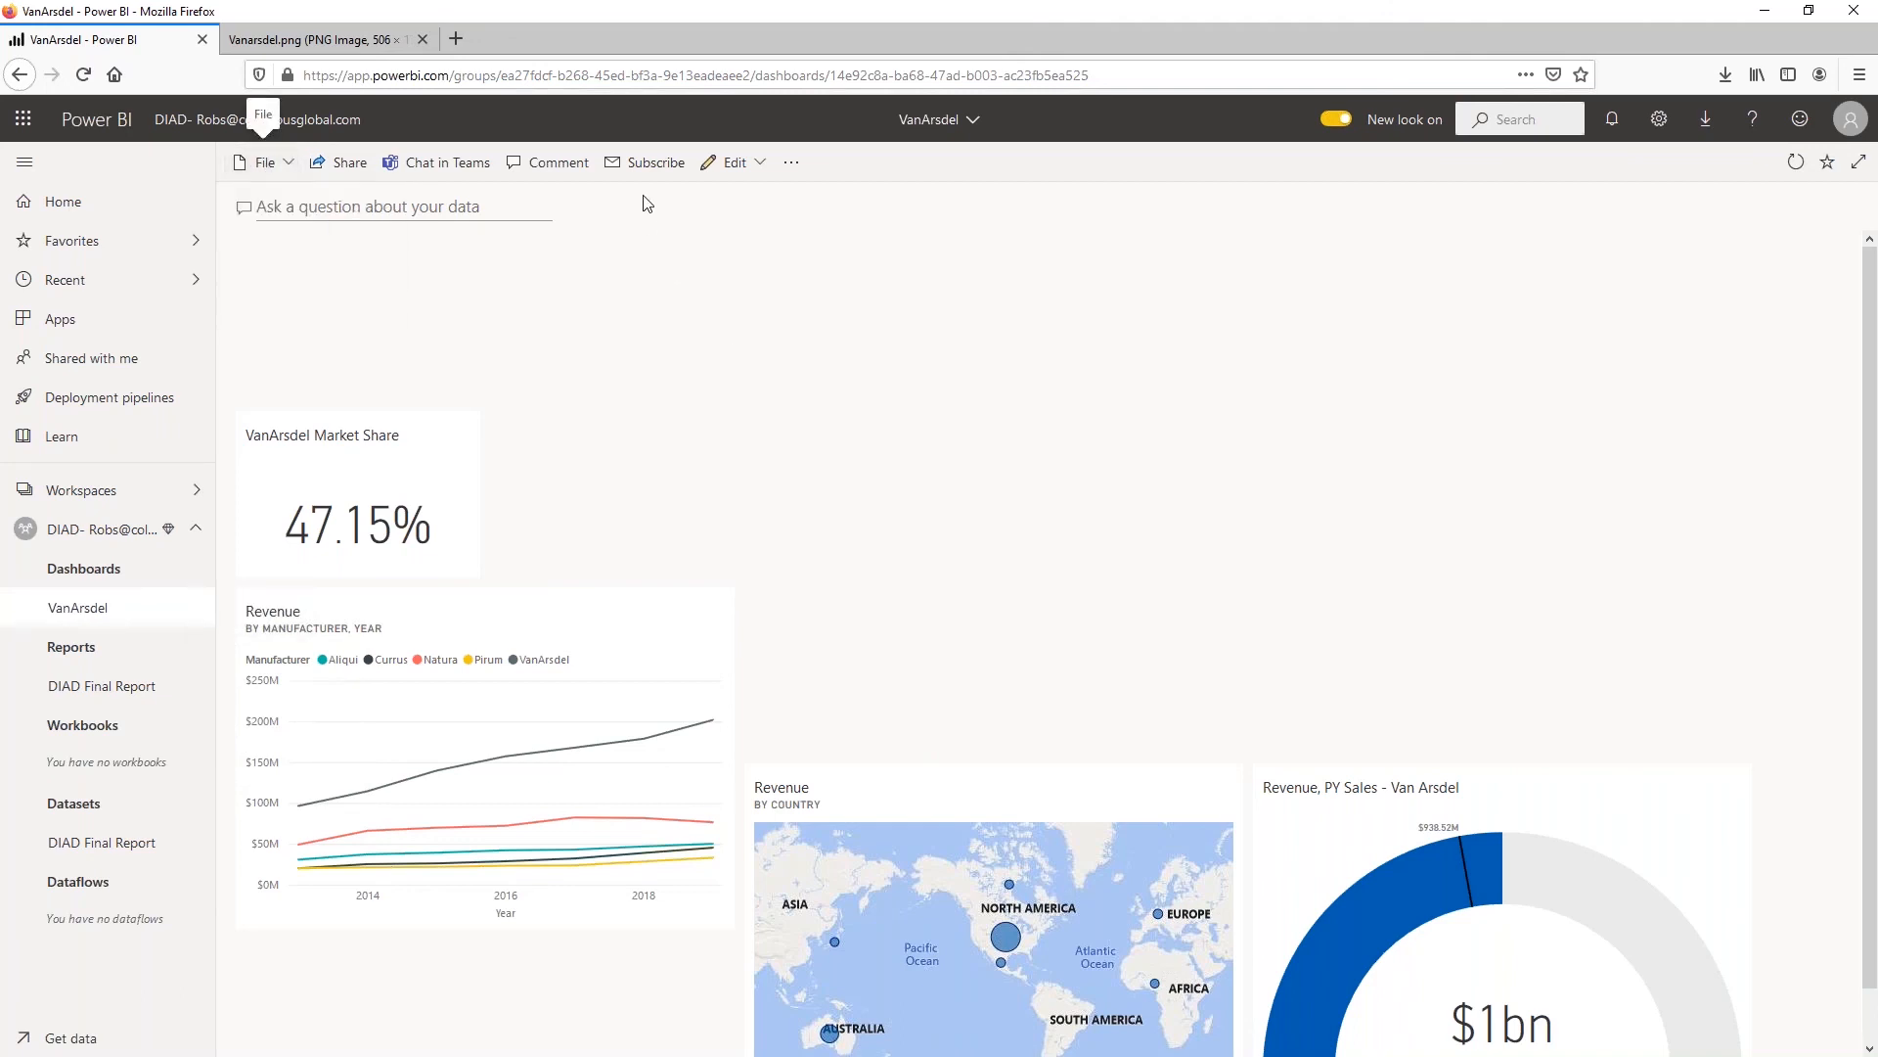
{"action": "left_click", "coordinate": [759, 162]}
{"action": "left_click", "coordinate": [1249, 250]}
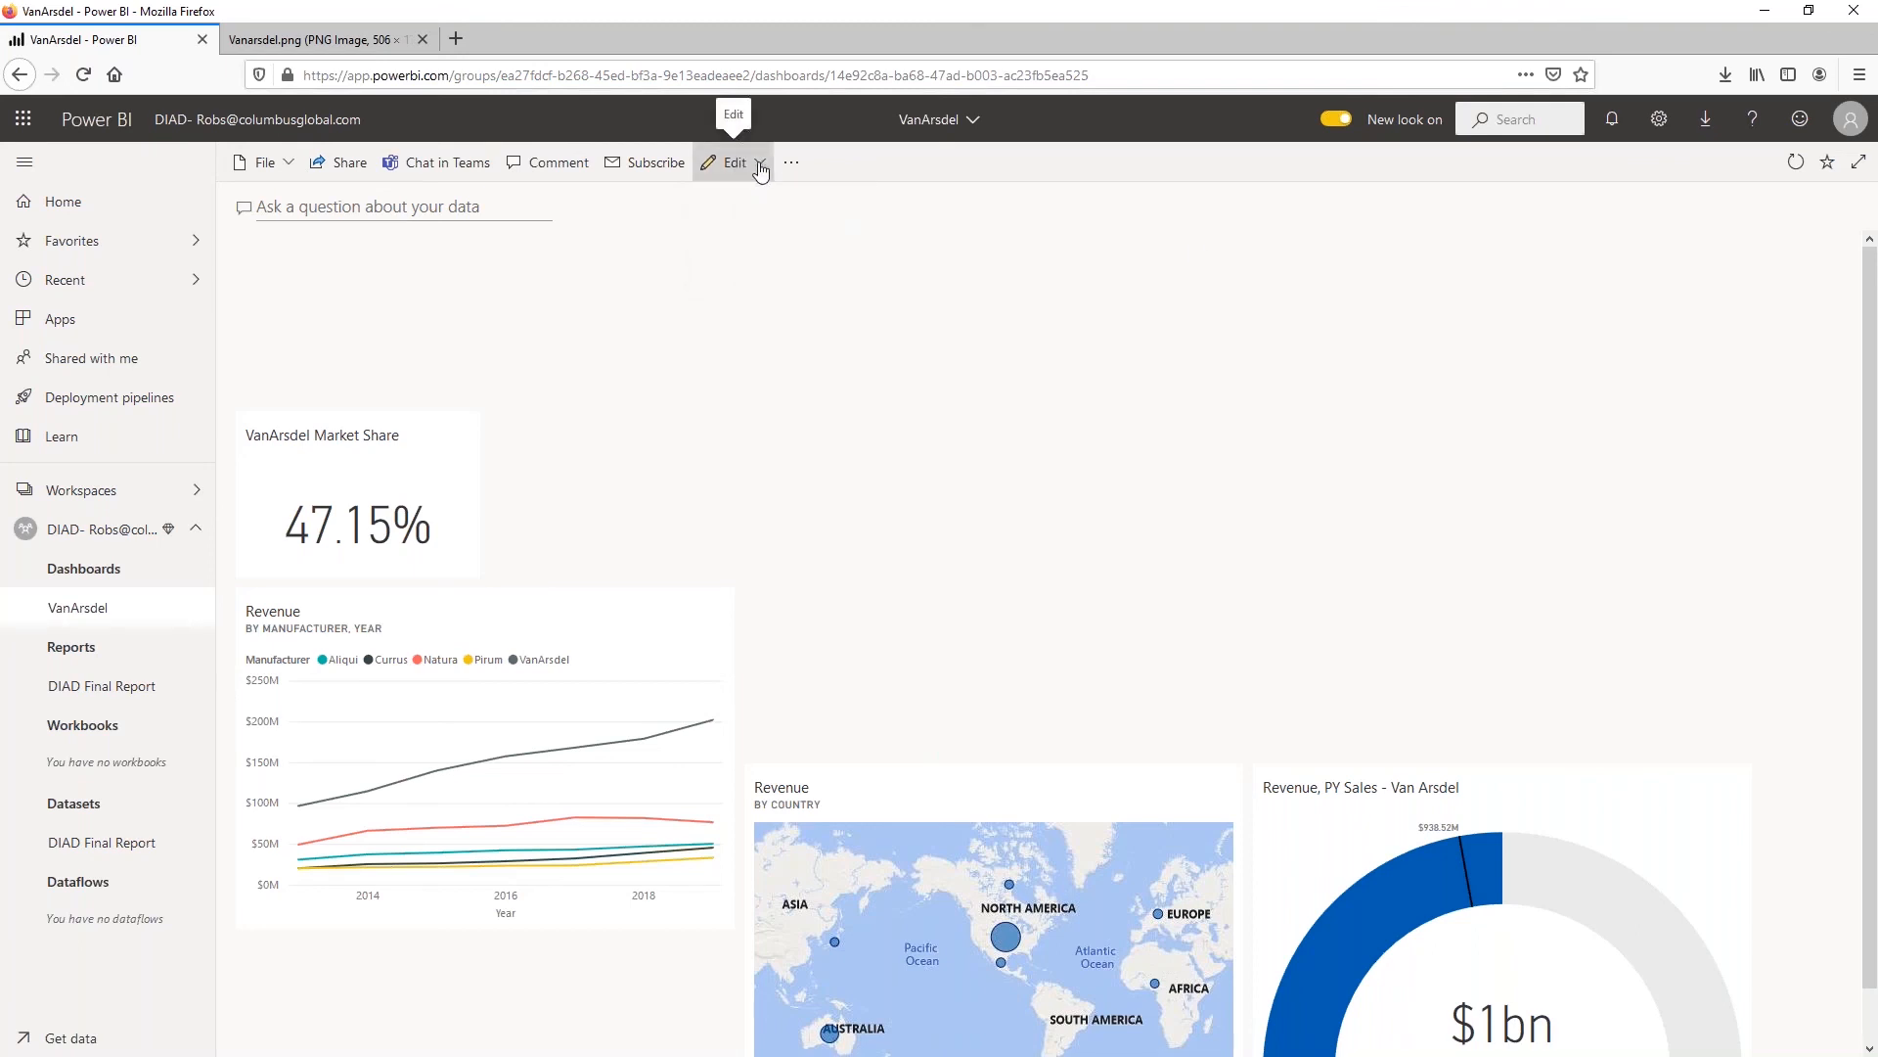
Start adding a new dashboard tile with Image as its source
{"action": "left_click", "coordinate": [760, 163]}
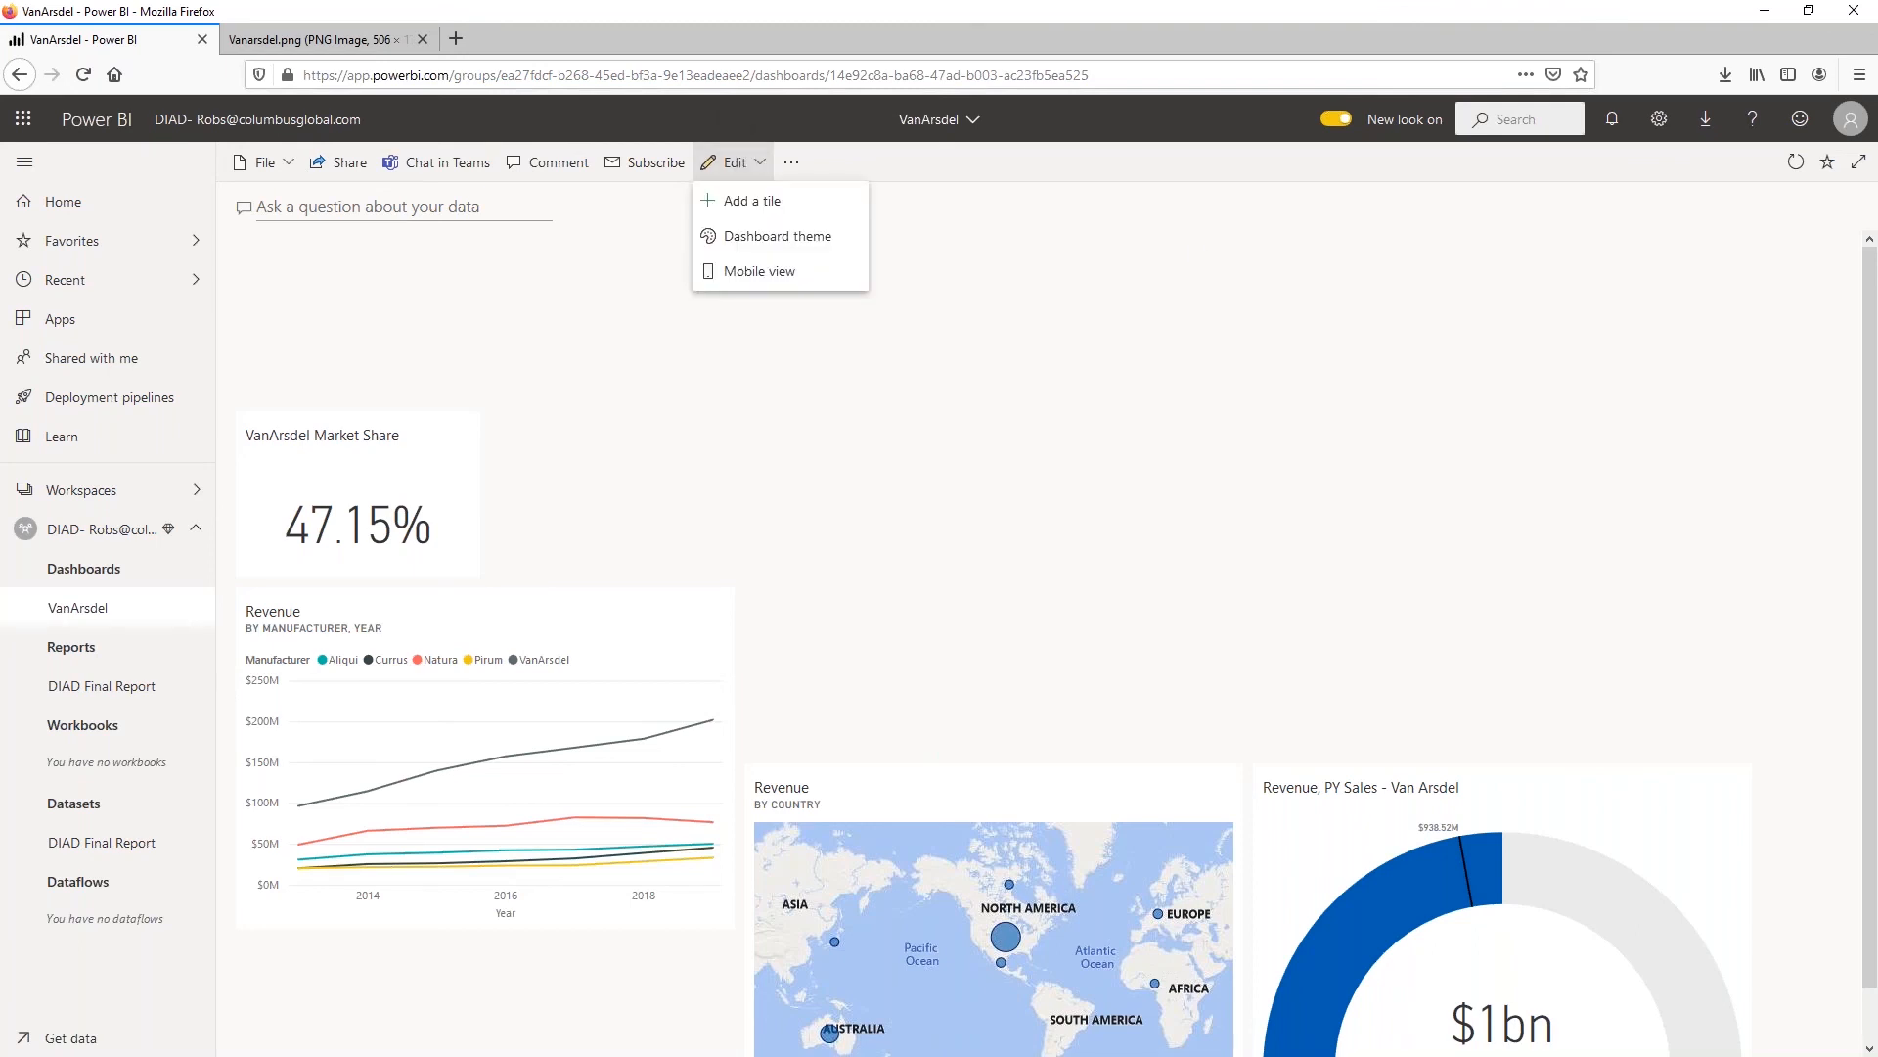
{"action": "left_click", "coordinate": [746, 206]}
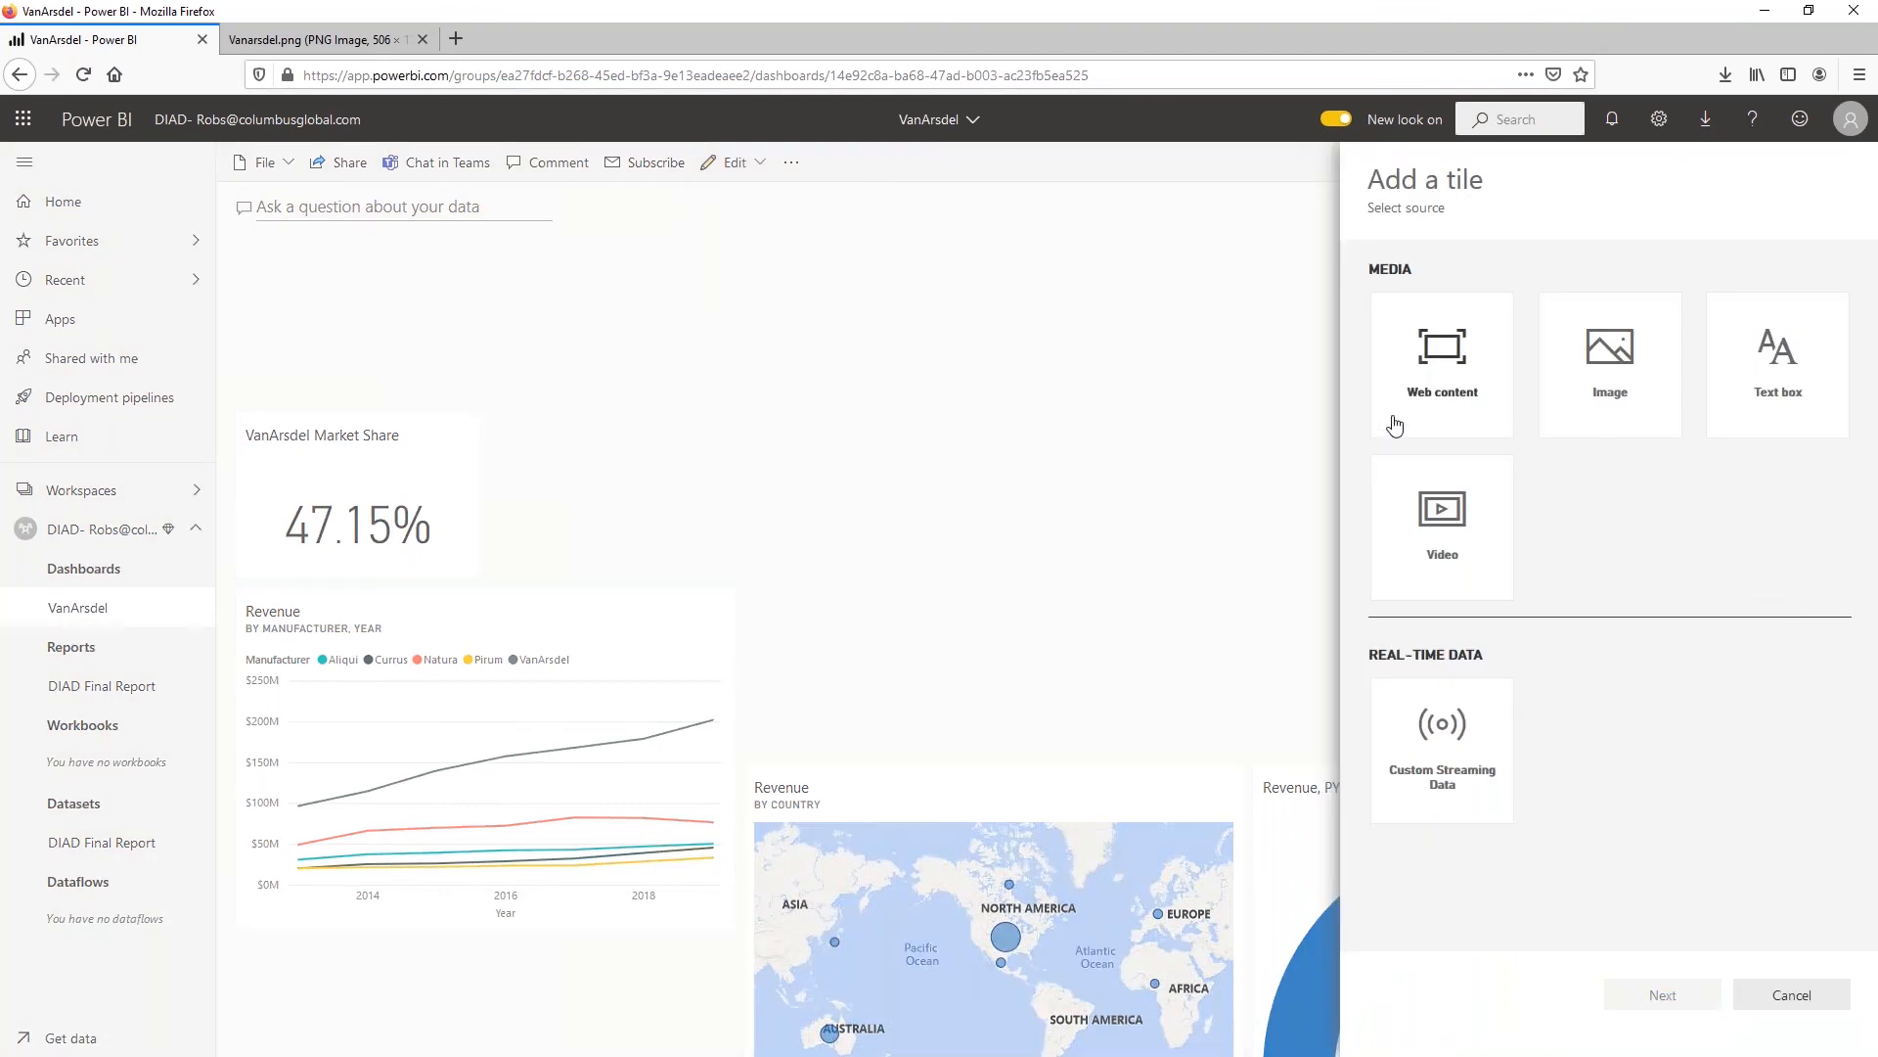
{"action": "left_click", "coordinate": [1626, 369]}
{"action": "left_click", "coordinate": [1663, 994]}
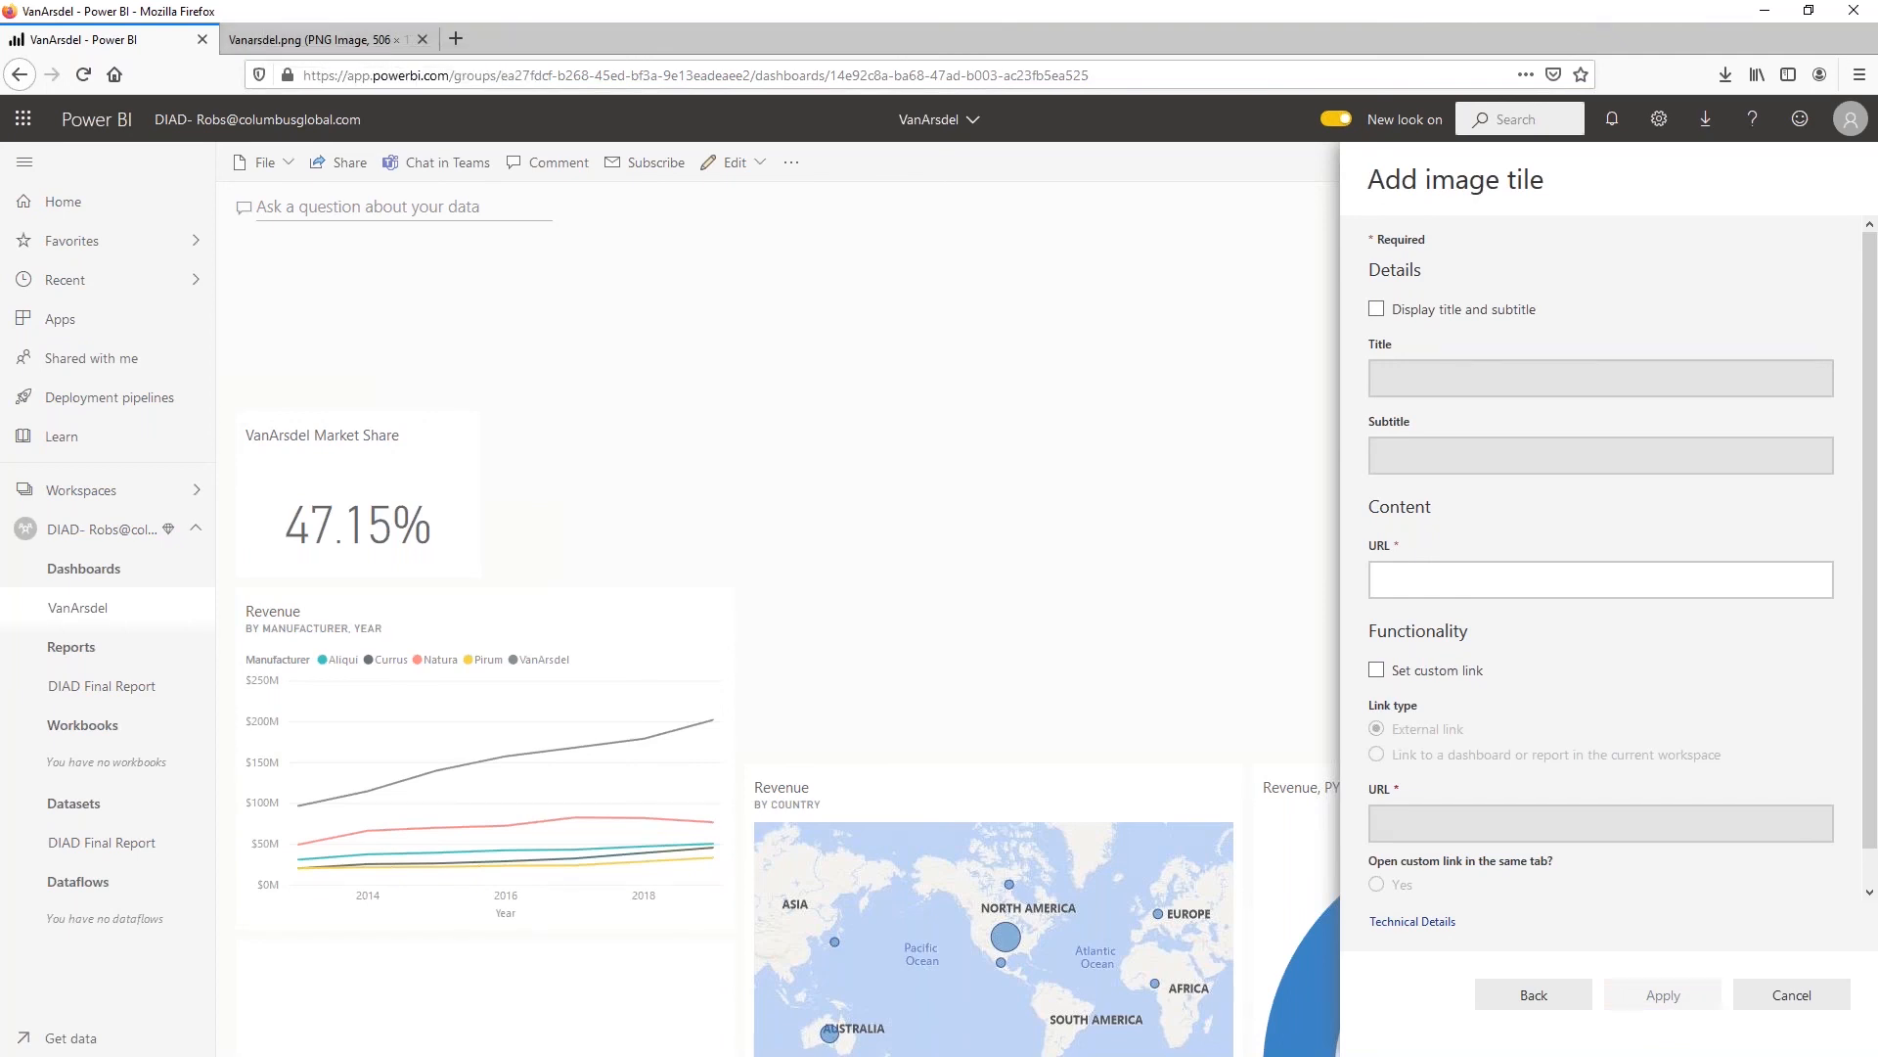
Copy the web address of the Vanarsdel.png logo from its browser page and return to the image tile settings
{"action": "left_click", "coordinate": [276, 37]}
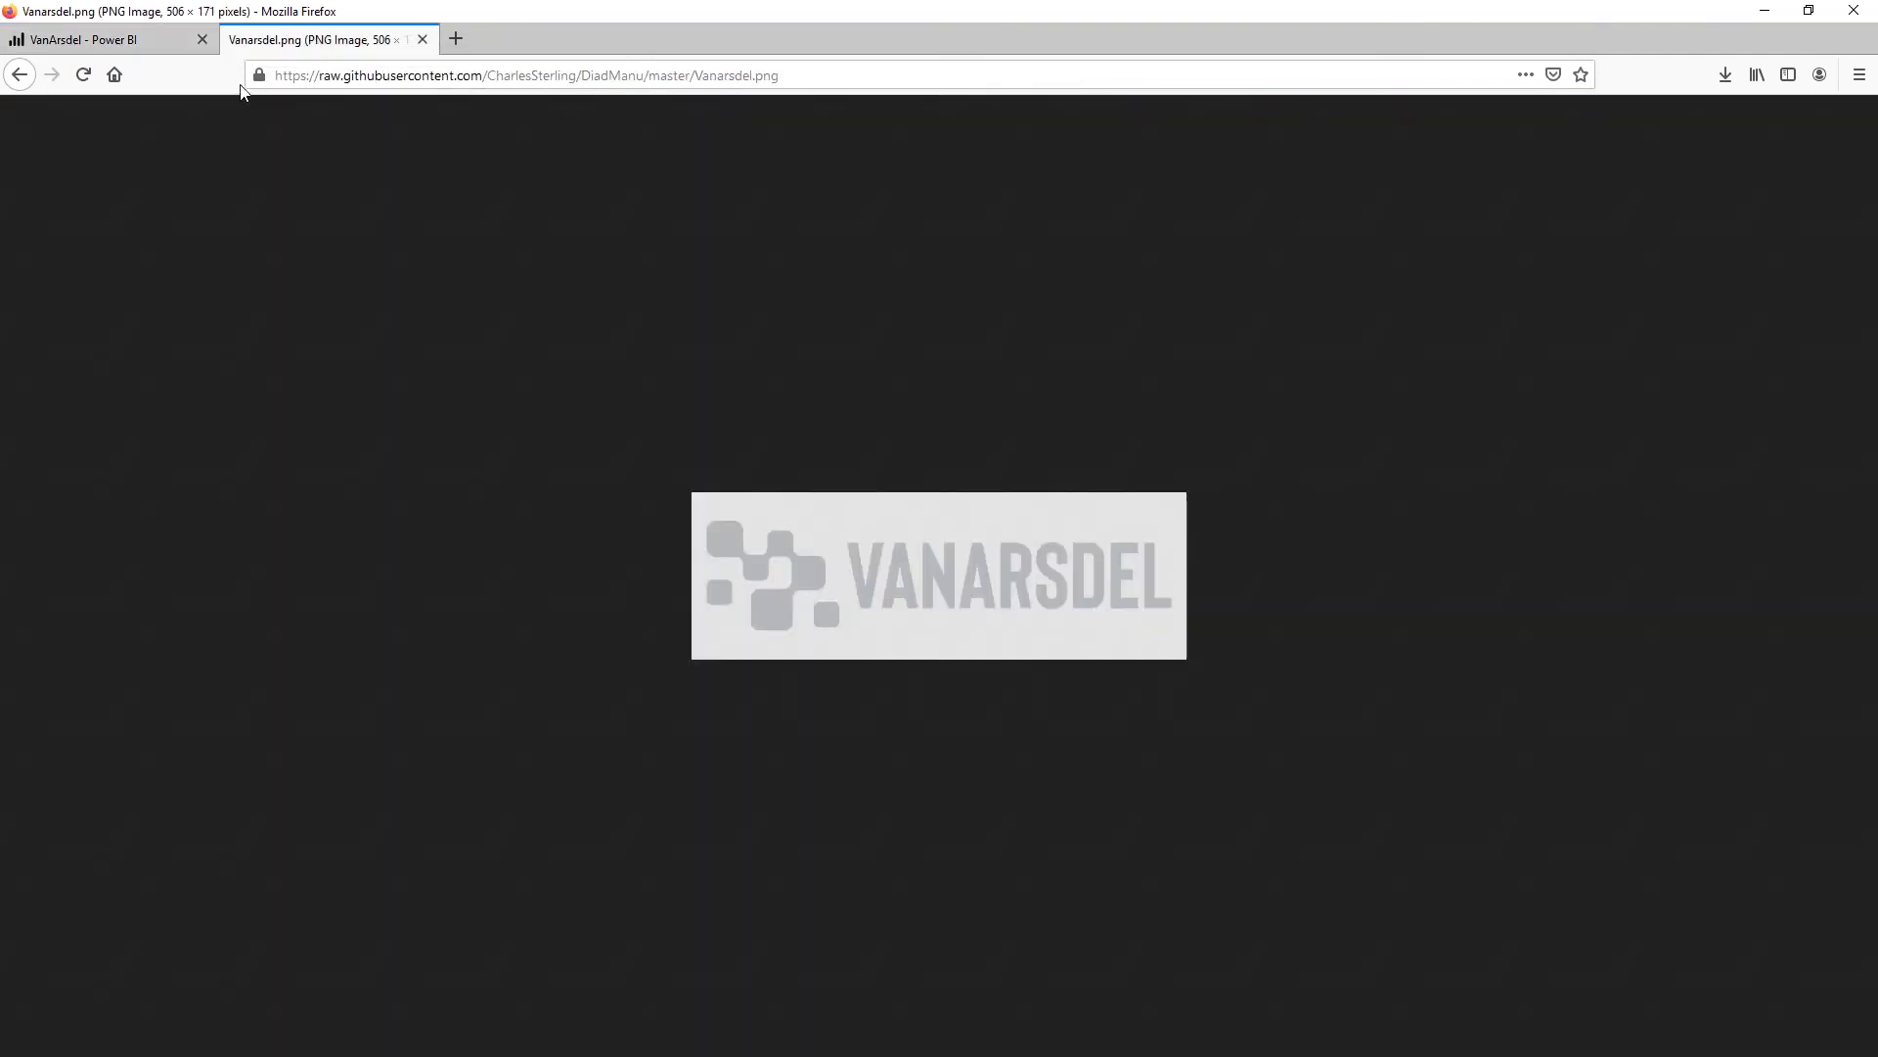
{"action": "left_click_drag", "start_coordinate": [375, 76], "coordinate": [454, 84]}
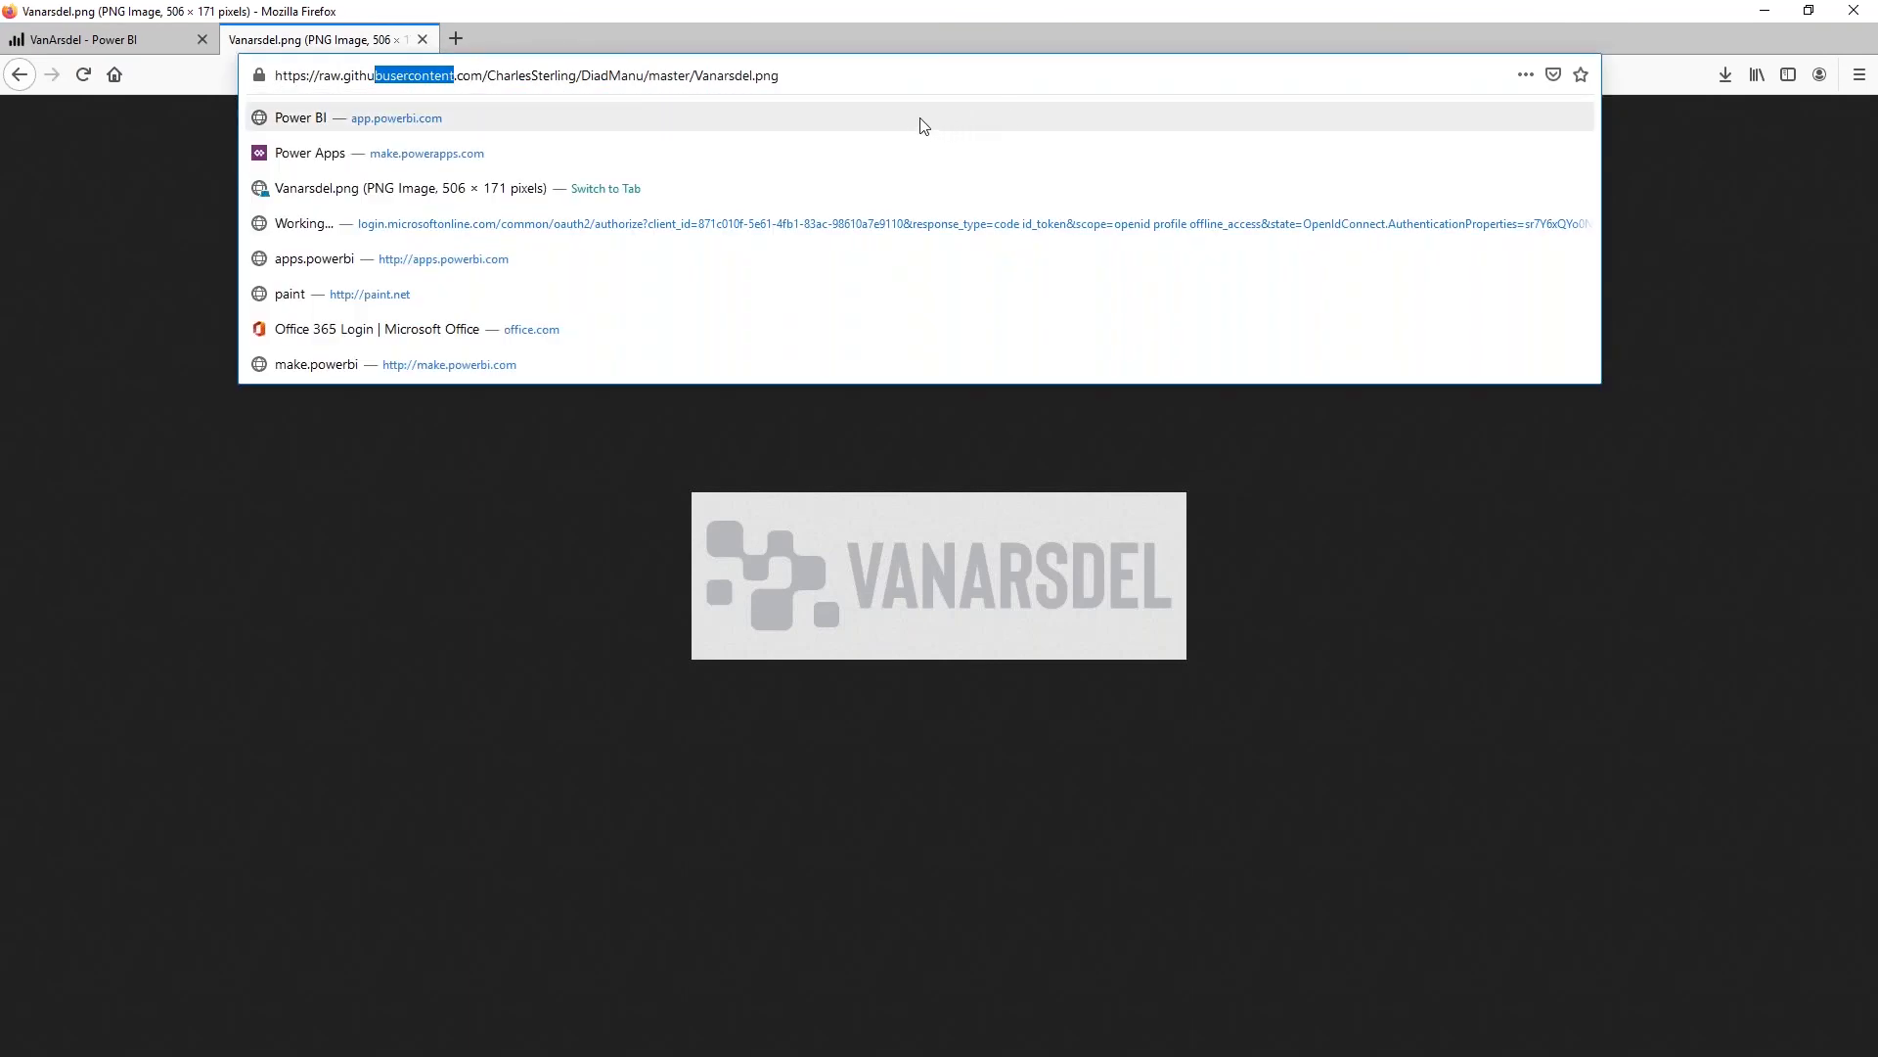
{"action": "left_click", "coordinate": [812, 76]}
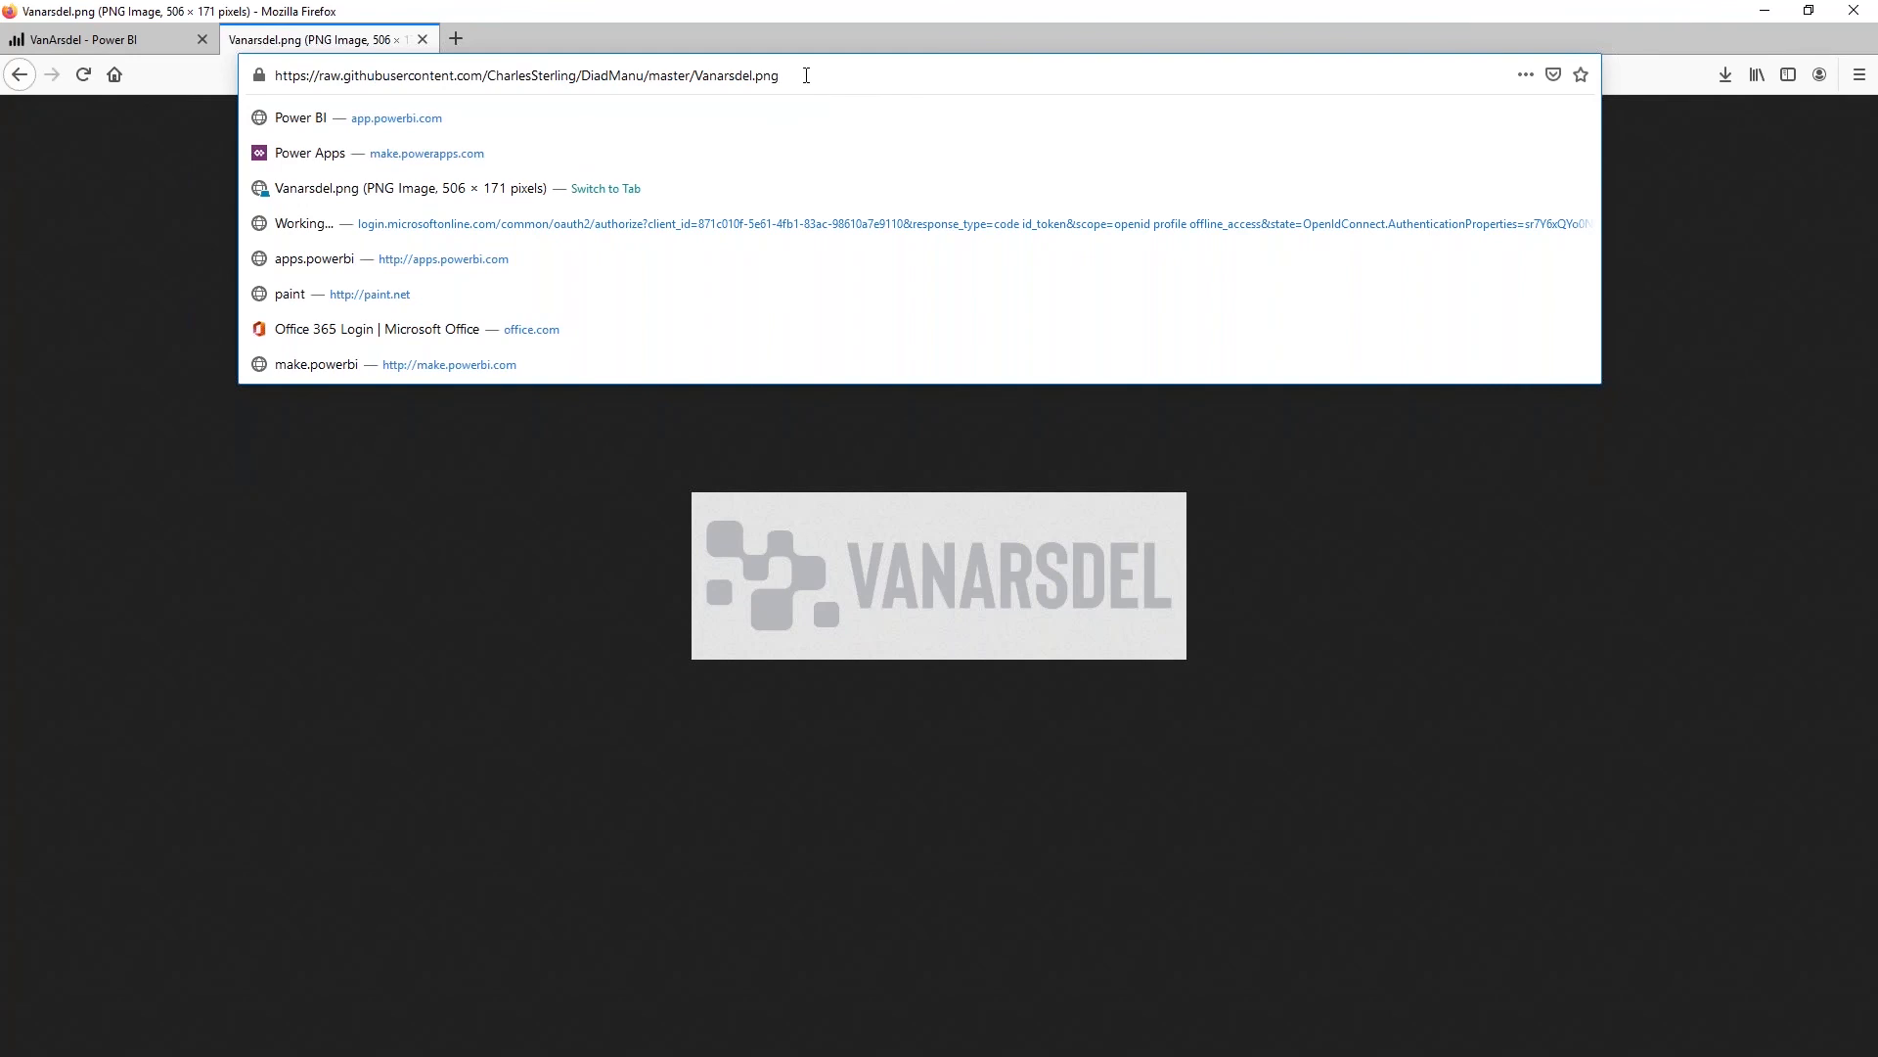
{"action": "left_click_drag", "start_coordinate": [806, 75], "coordinate": [275, 80]}
{"action": "key", "text": "ctrl+c"}
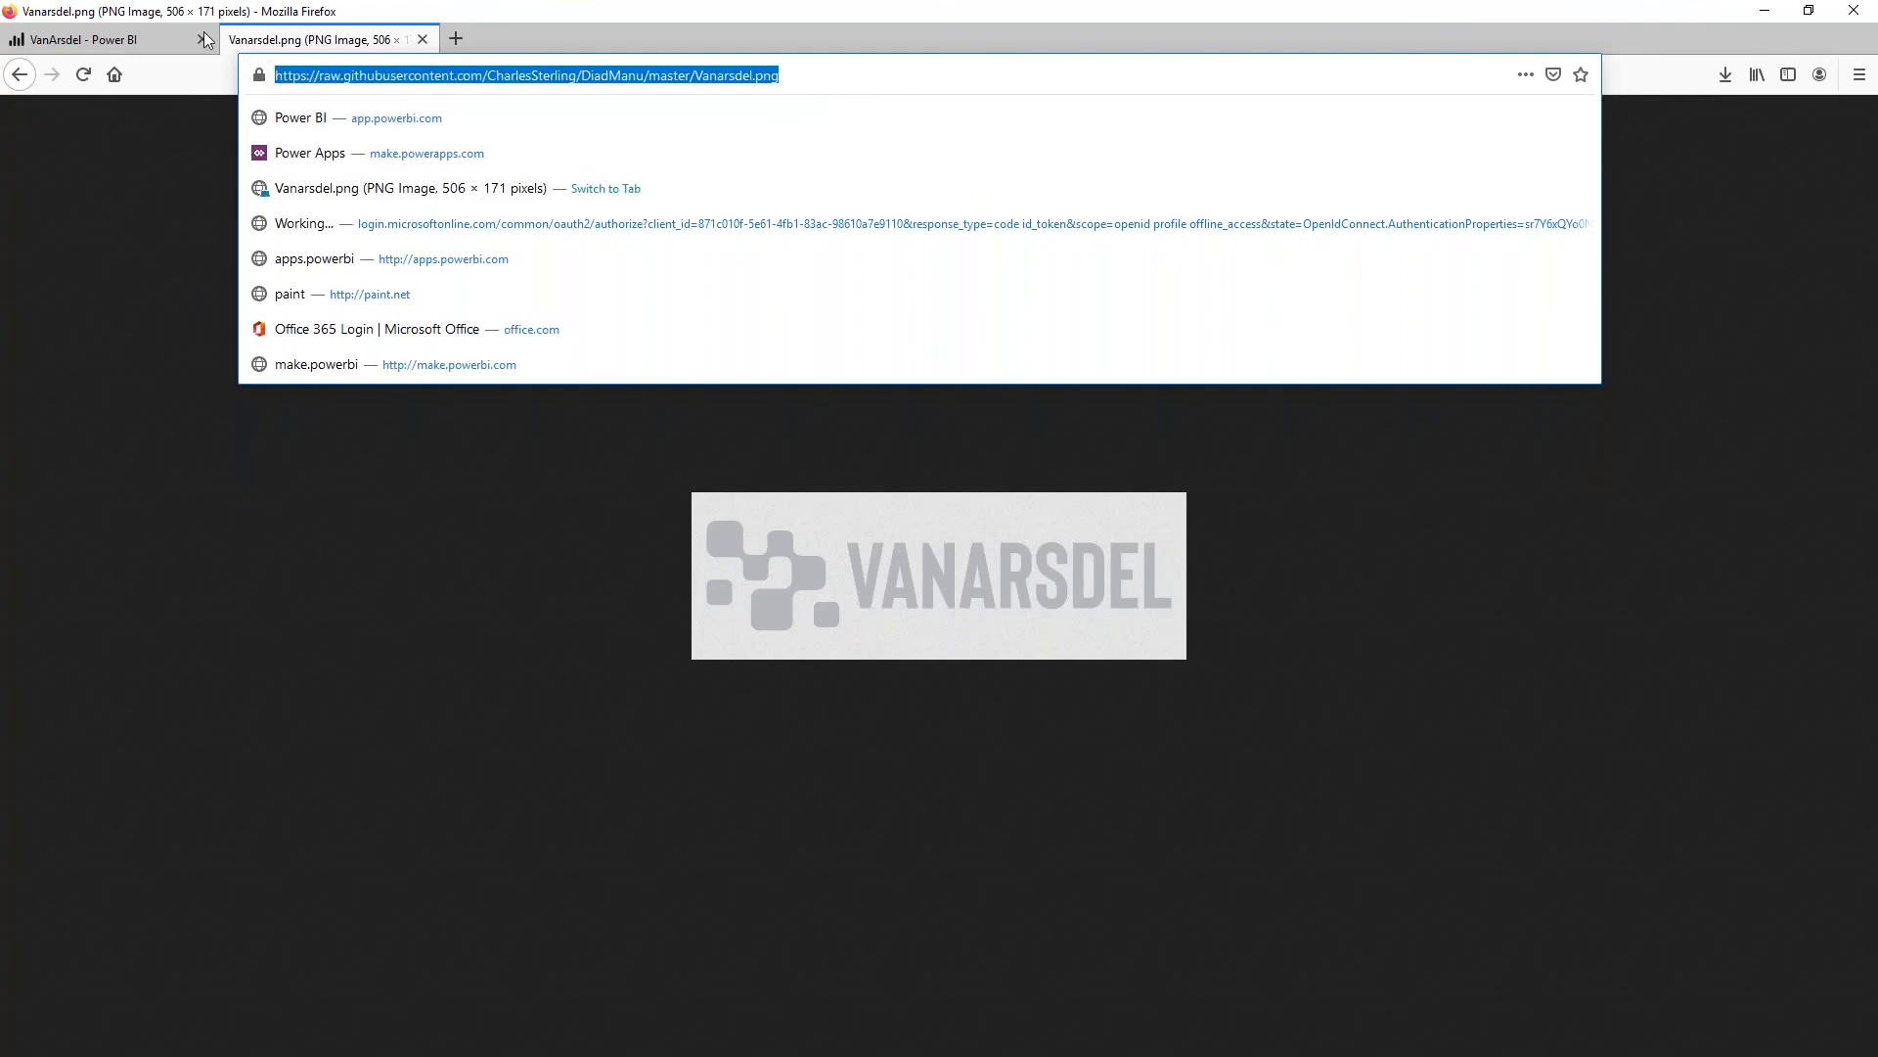
{"action": "left_click", "coordinate": [169, 44]}
Add the image tile using the copied Vanarsdel.png URL, and place the logo tile beside the market share card above the line chart
{"action": "left_click", "coordinate": [1452, 578]}
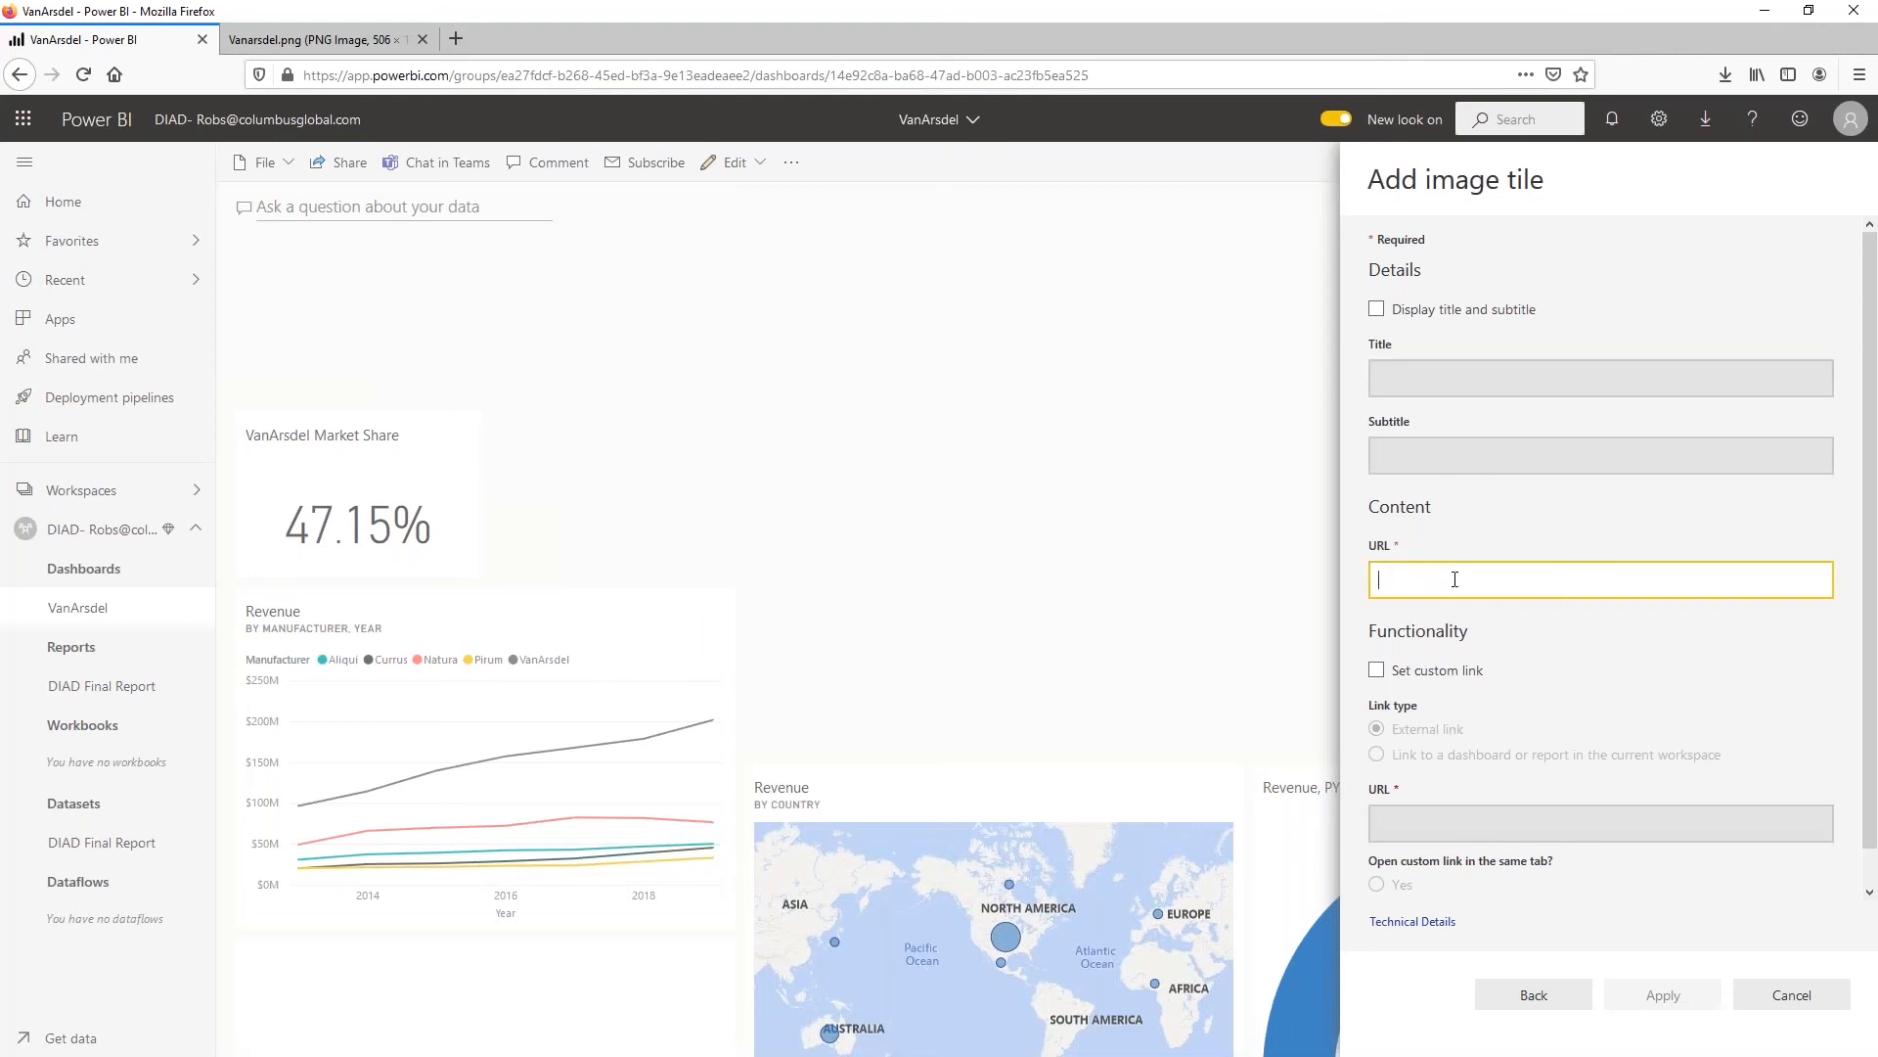
{"action": "key", "text": "ctrl+v"}
{"action": "left_click", "coordinate": [1660, 998]}
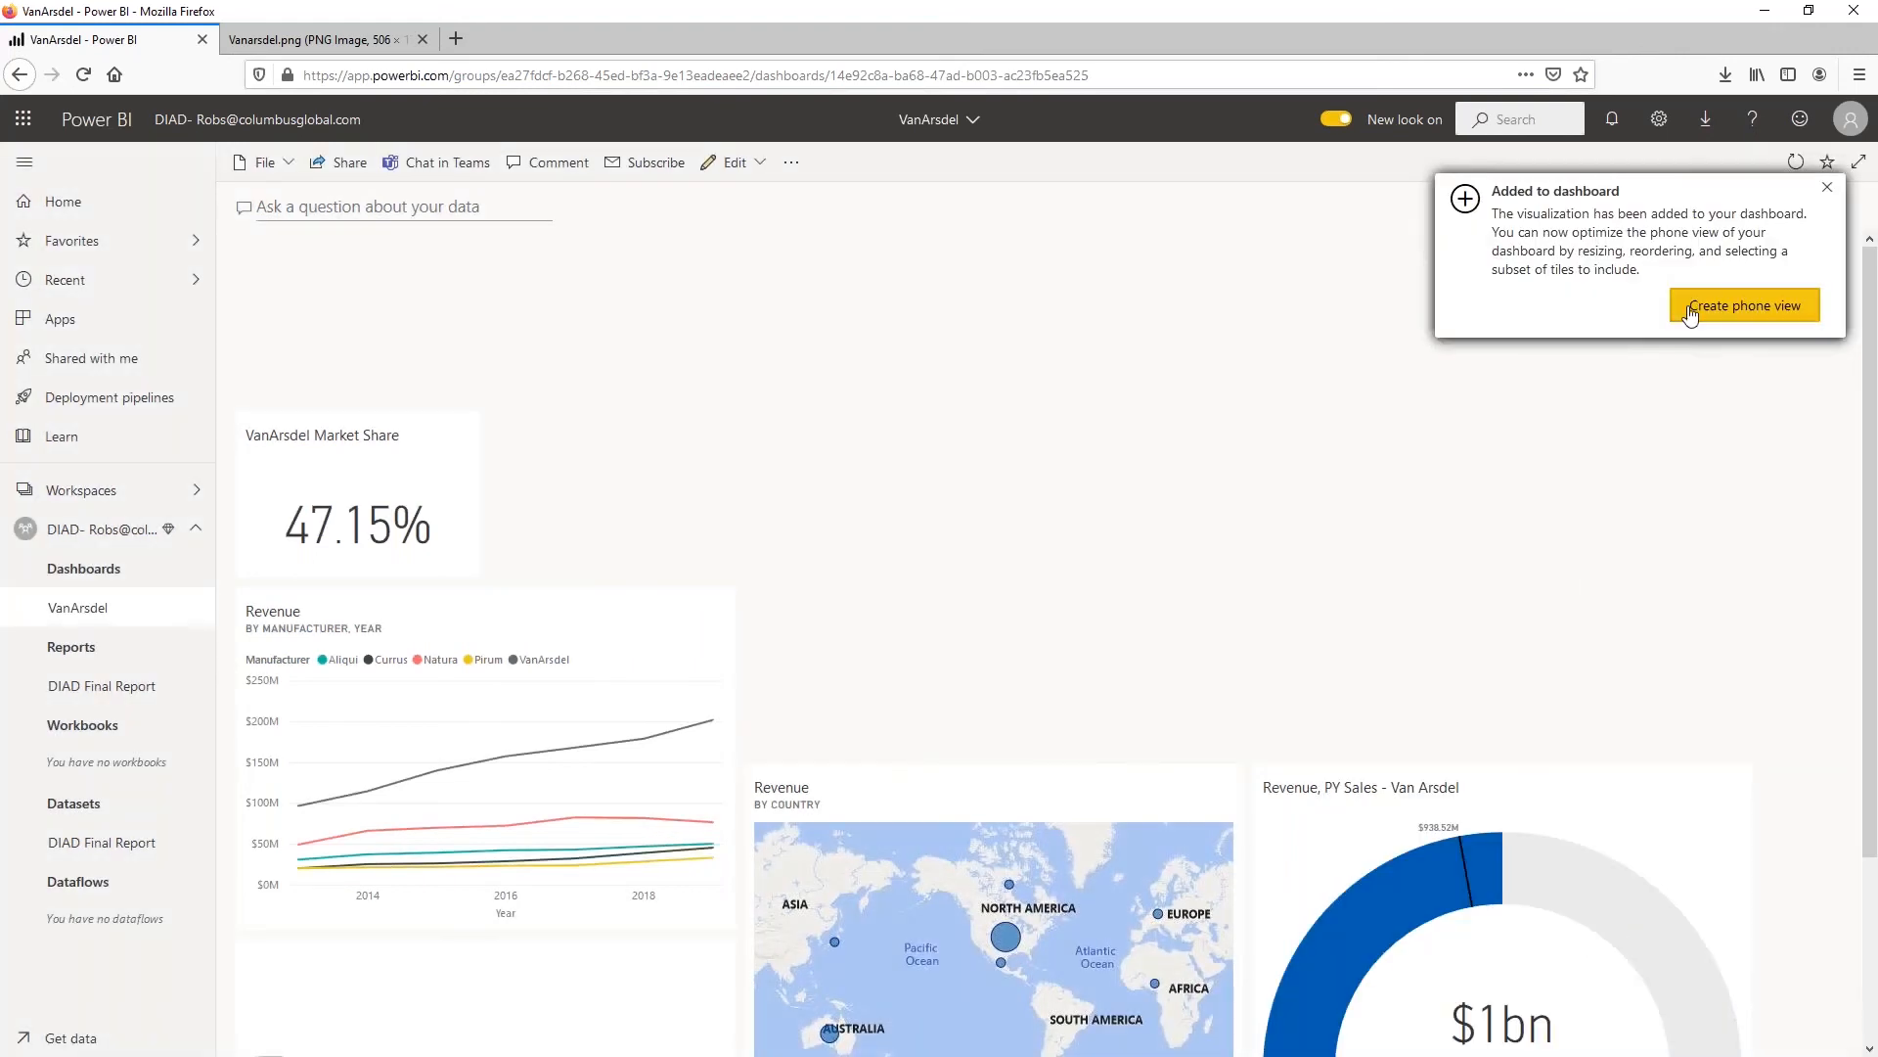
{"action": "left_click", "coordinate": [1826, 187]}
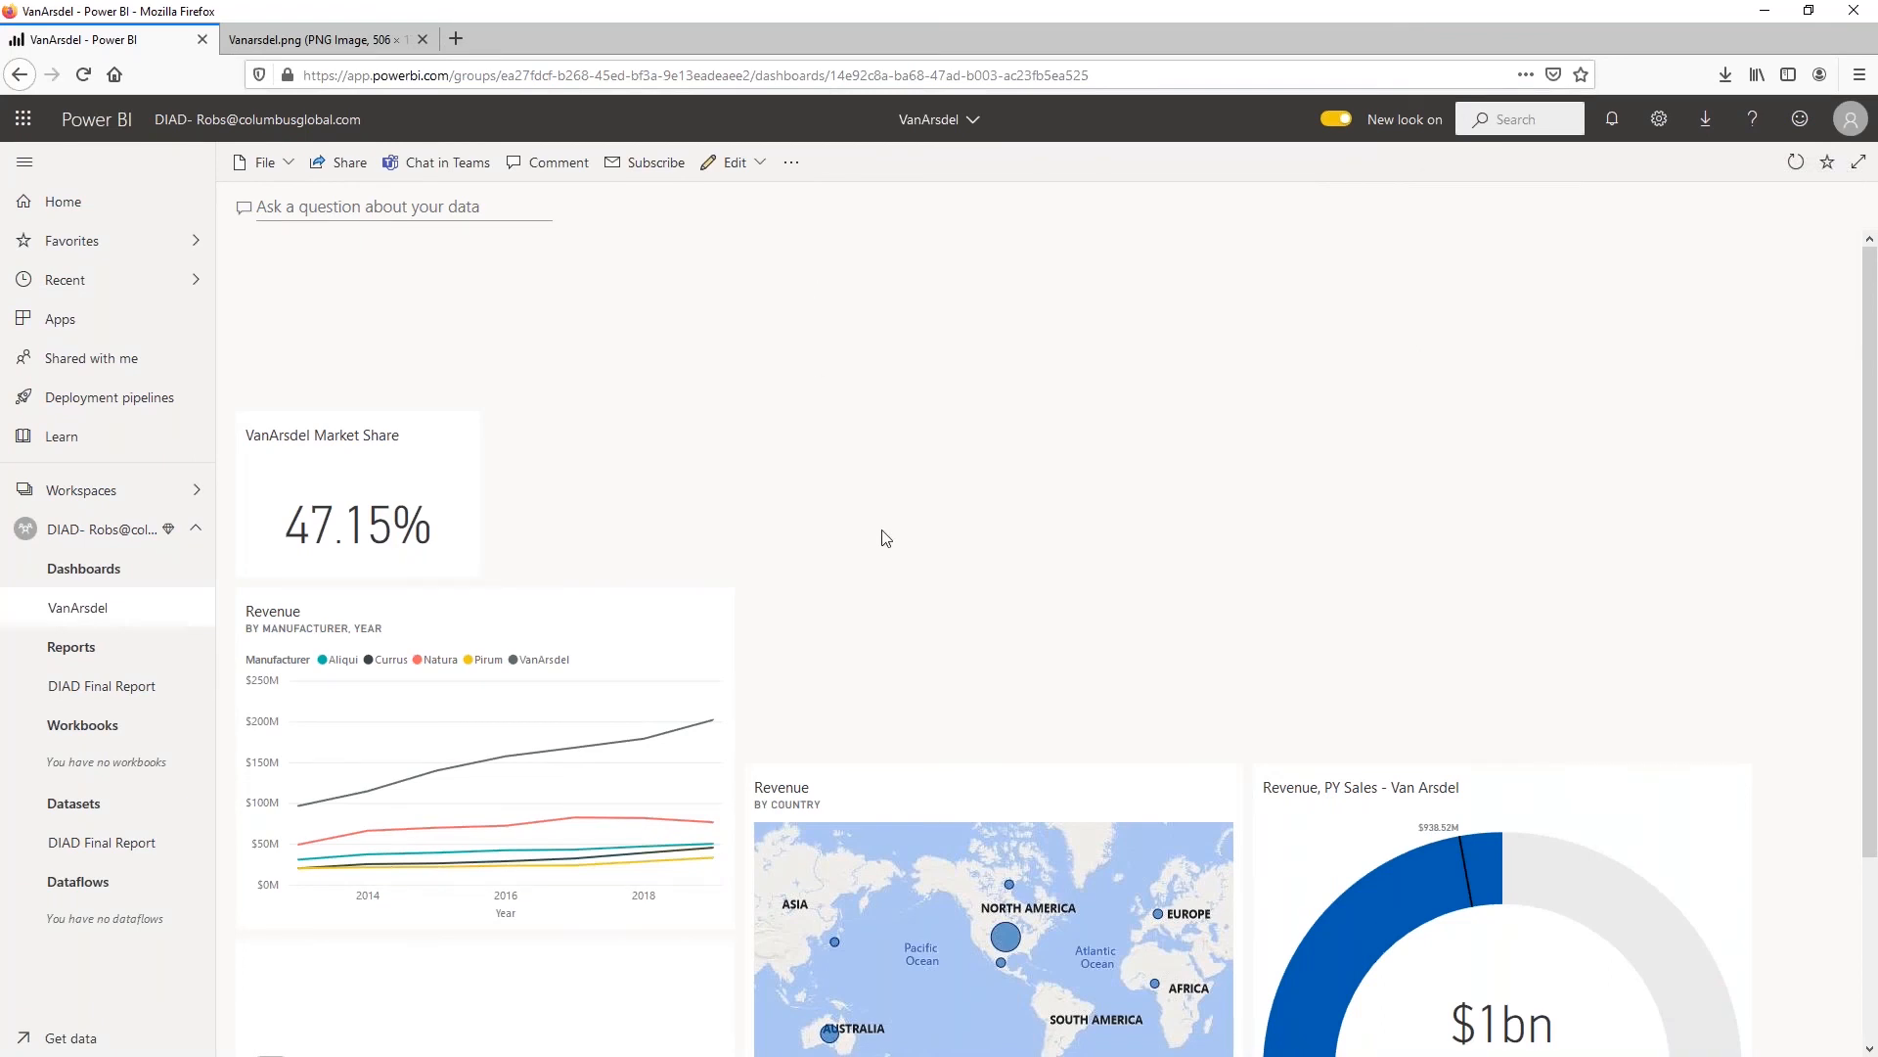
{"action": "scroll", "coordinate": [886, 538], "scroll_direction": "down", "scroll_amount": 3}
{"action": "left_click_drag", "start_coordinate": [530, 485], "coordinate": [627, 279]}
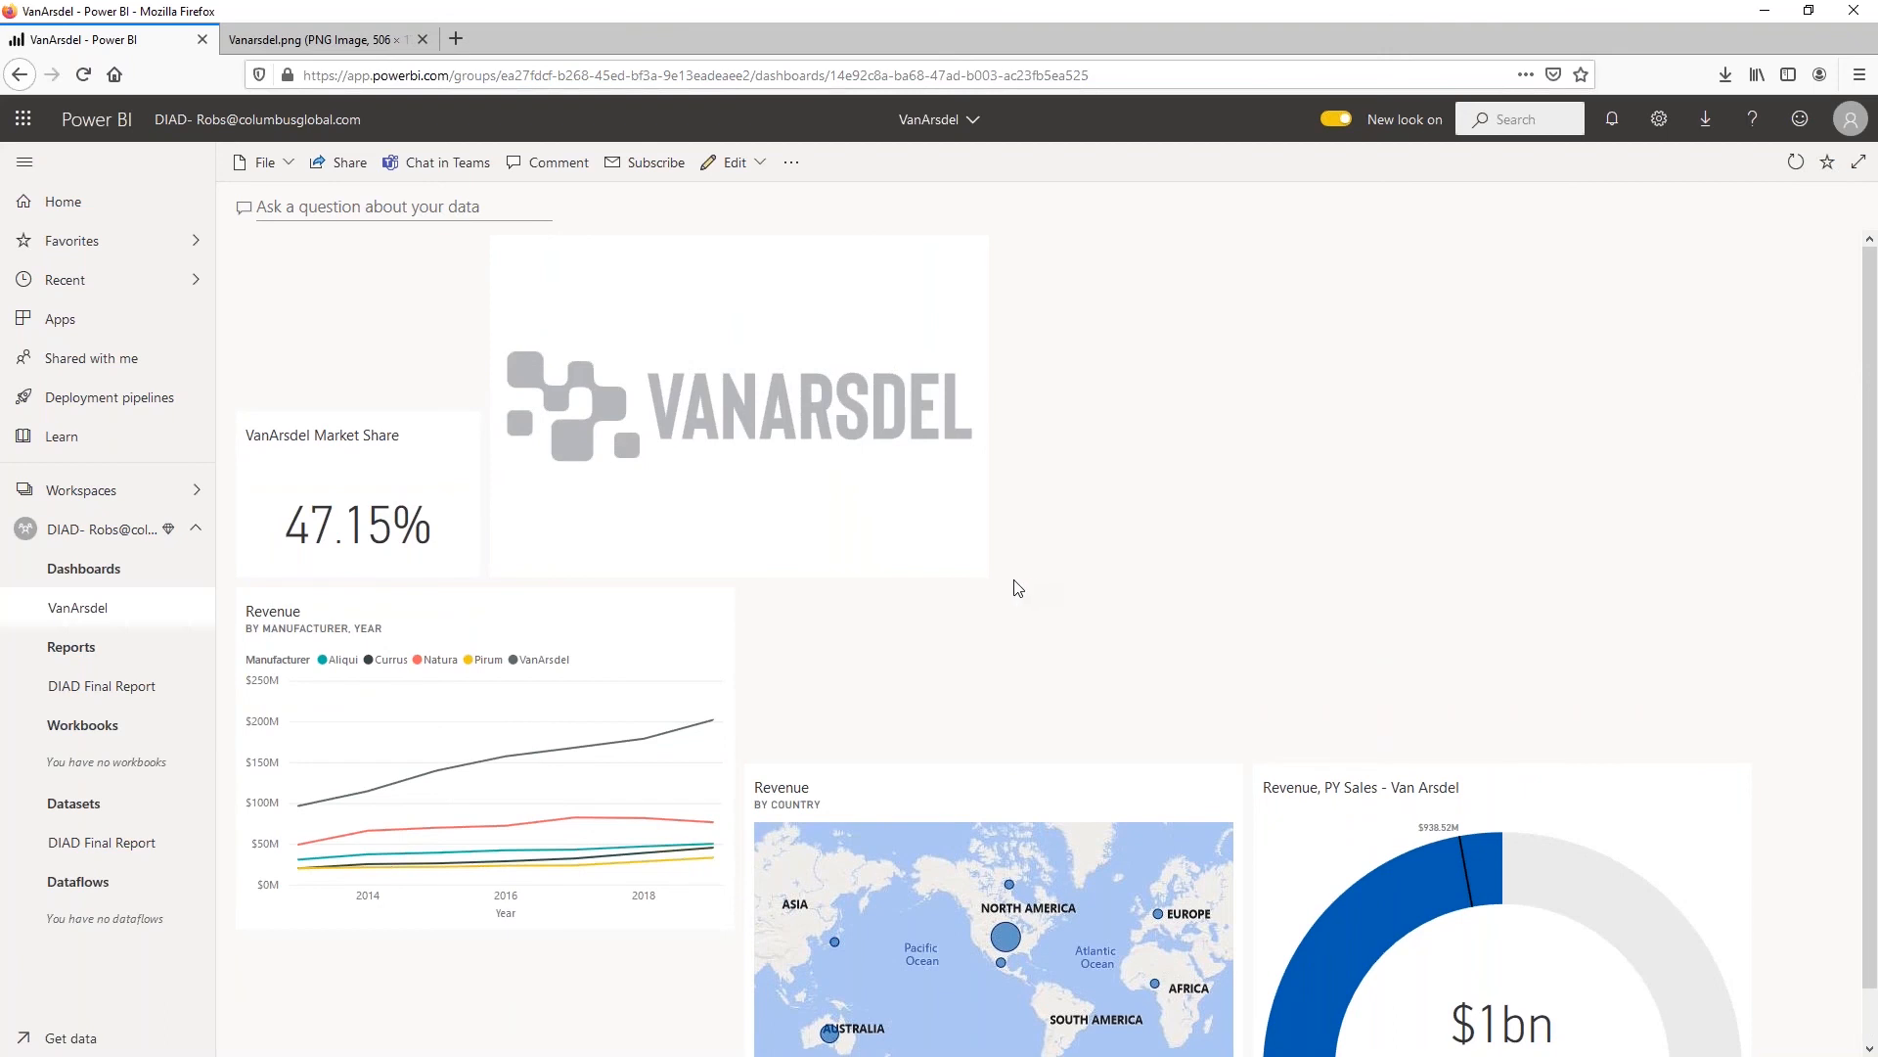
Shorten the logo tile and place it above the market share card, with the revenue line chart beside it
{"action": "left_click_drag", "start_coordinate": [975, 569], "coordinate": [945, 364]}
{"action": "left_click_drag", "start_coordinate": [769, 323], "coordinate": [481, 305]}
{"action": "left_click_drag", "start_coordinate": [540, 704], "coordinate": [1128, 371]}
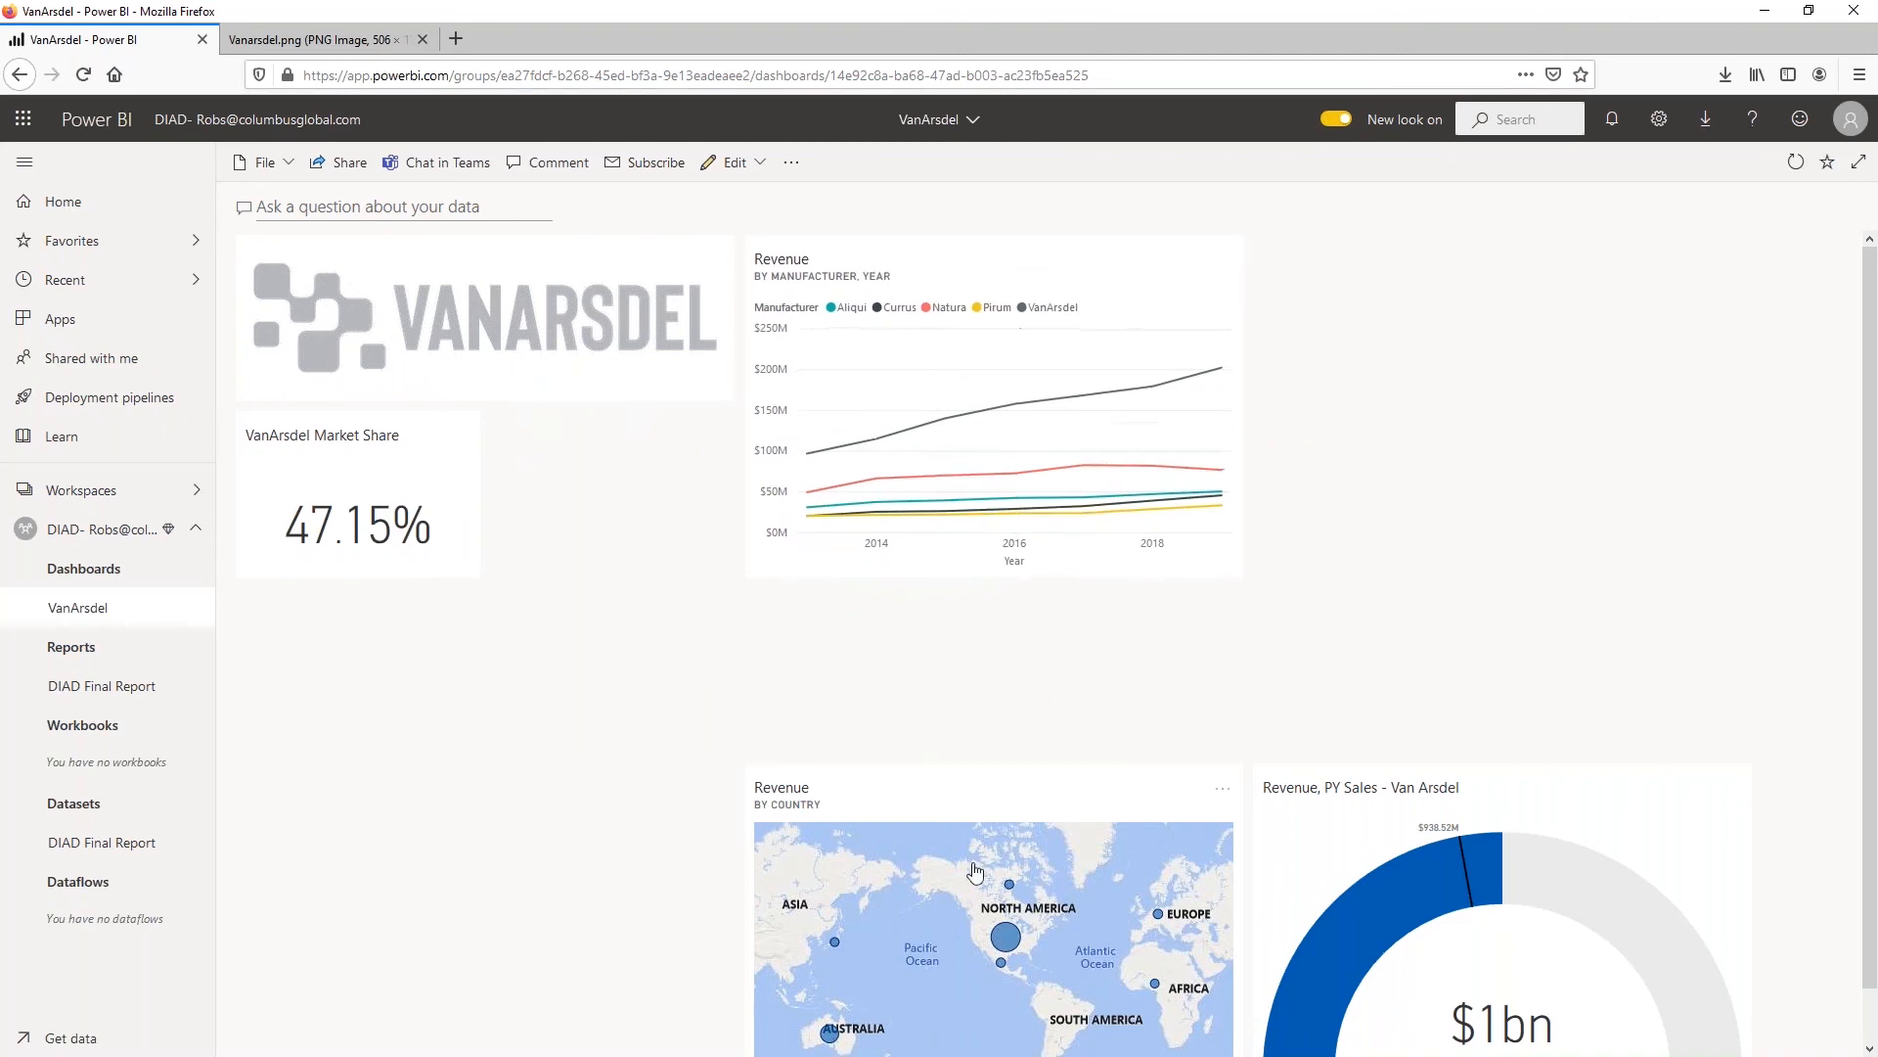
Place the revenue map below the market share card and the revenue gauge beside the map, under the line chart
{"action": "left_click", "coordinate": [968, 786]}
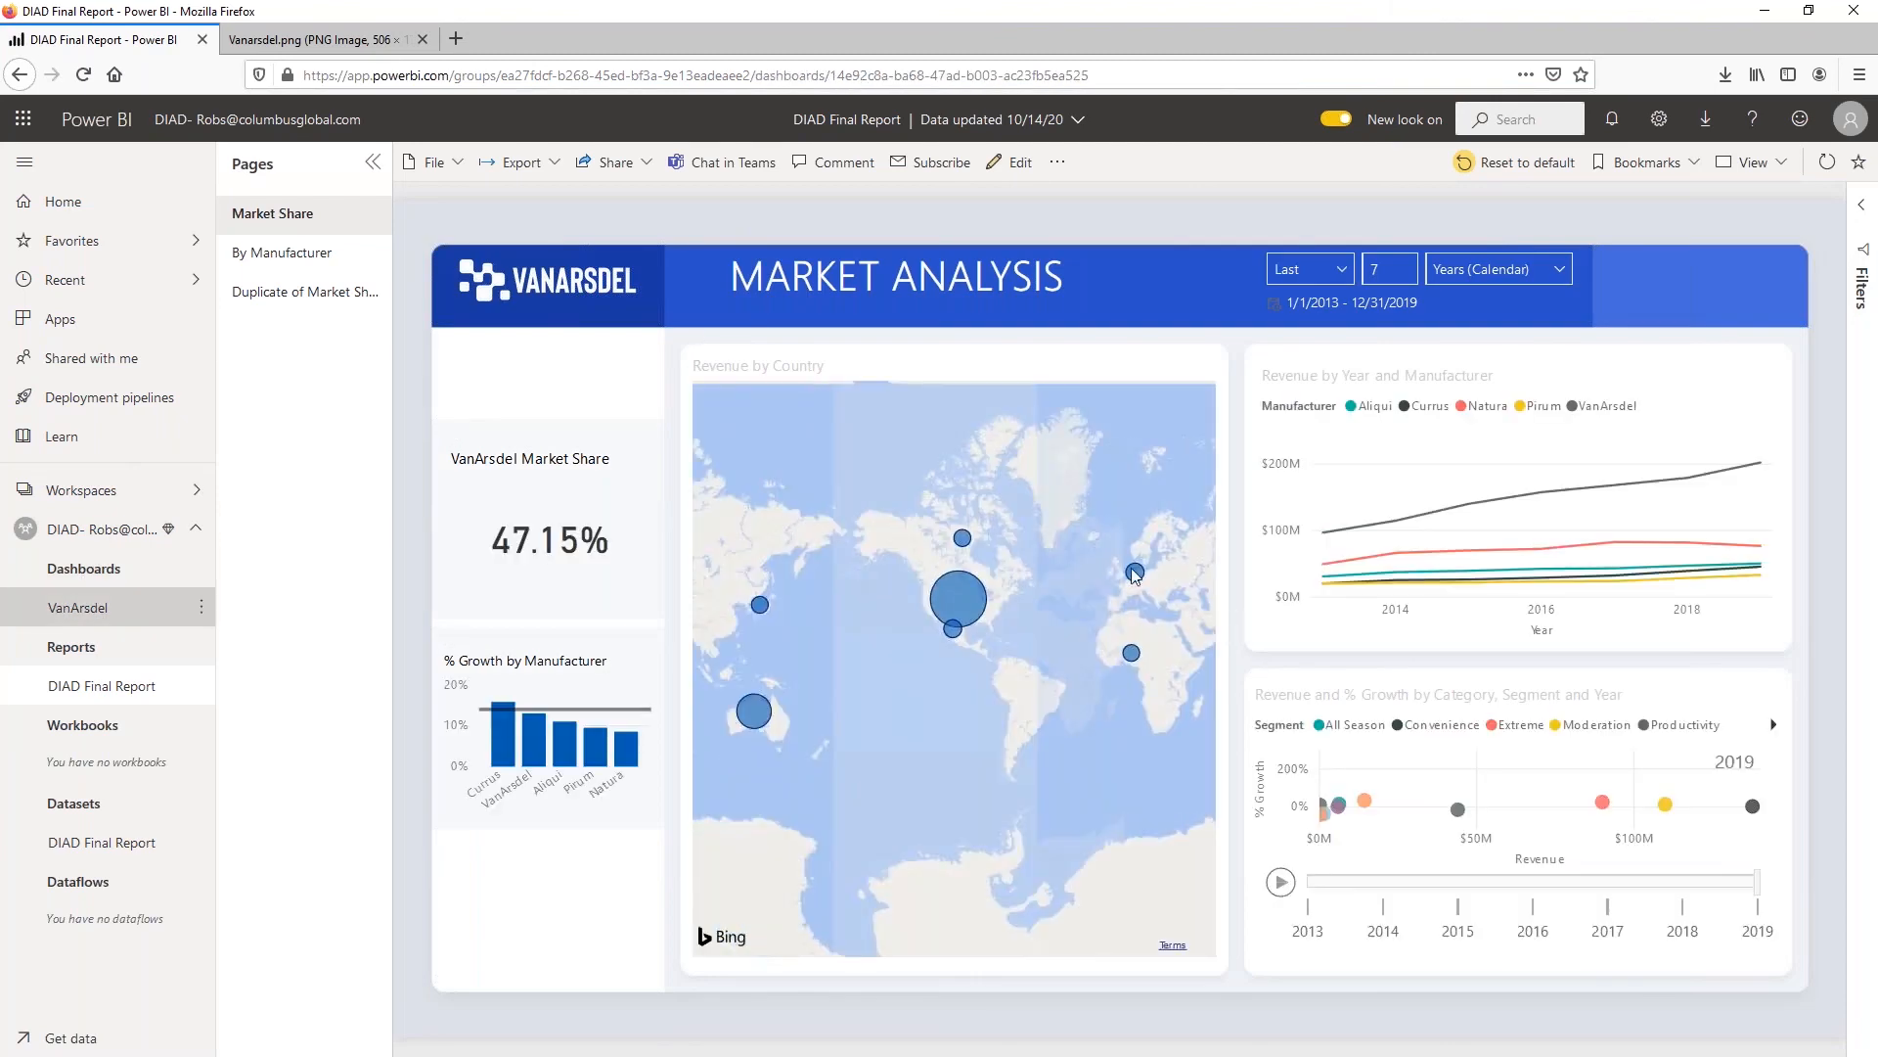
{"action": "left_click", "coordinate": [108, 608]}
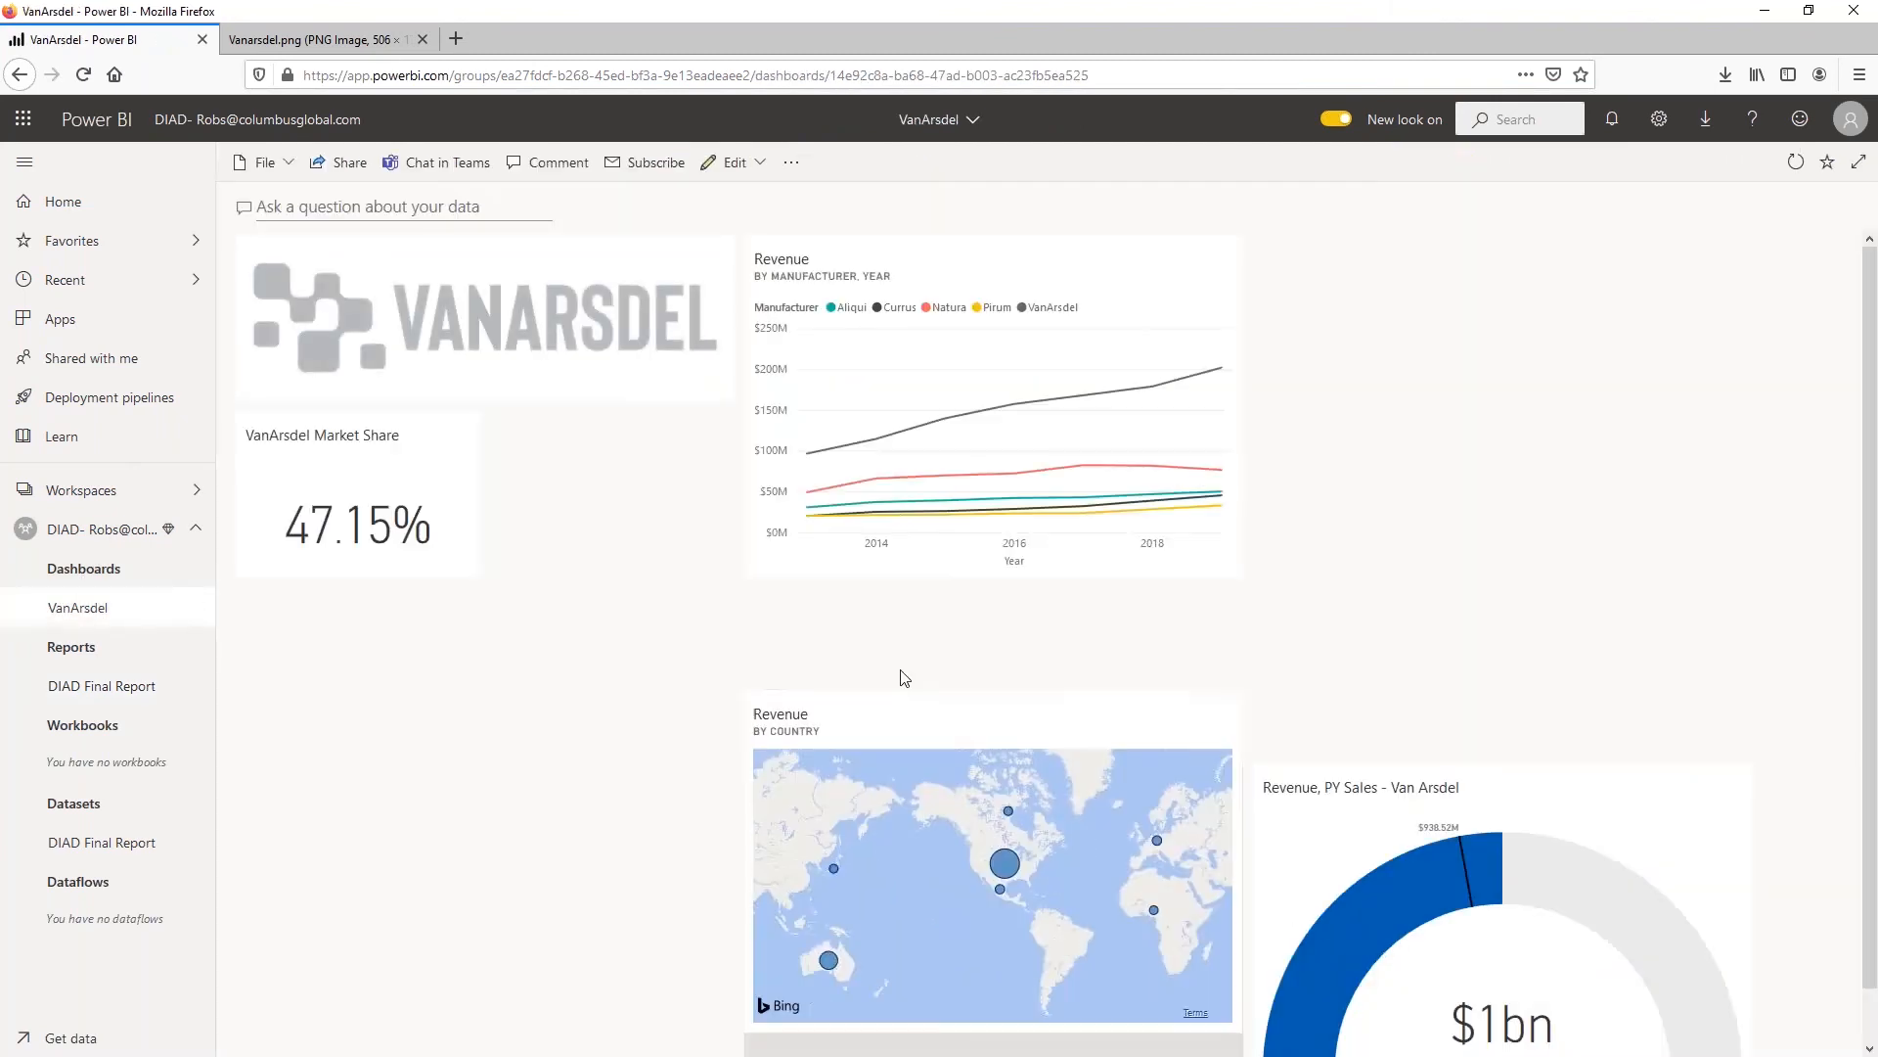
{"action": "left_click_drag", "start_coordinate": [1075, 623], "coordinate": [557, 621]}
{"action": "left_click_drag", "start_coordinate": [1351, 766], "coordinate": [843, 591]}
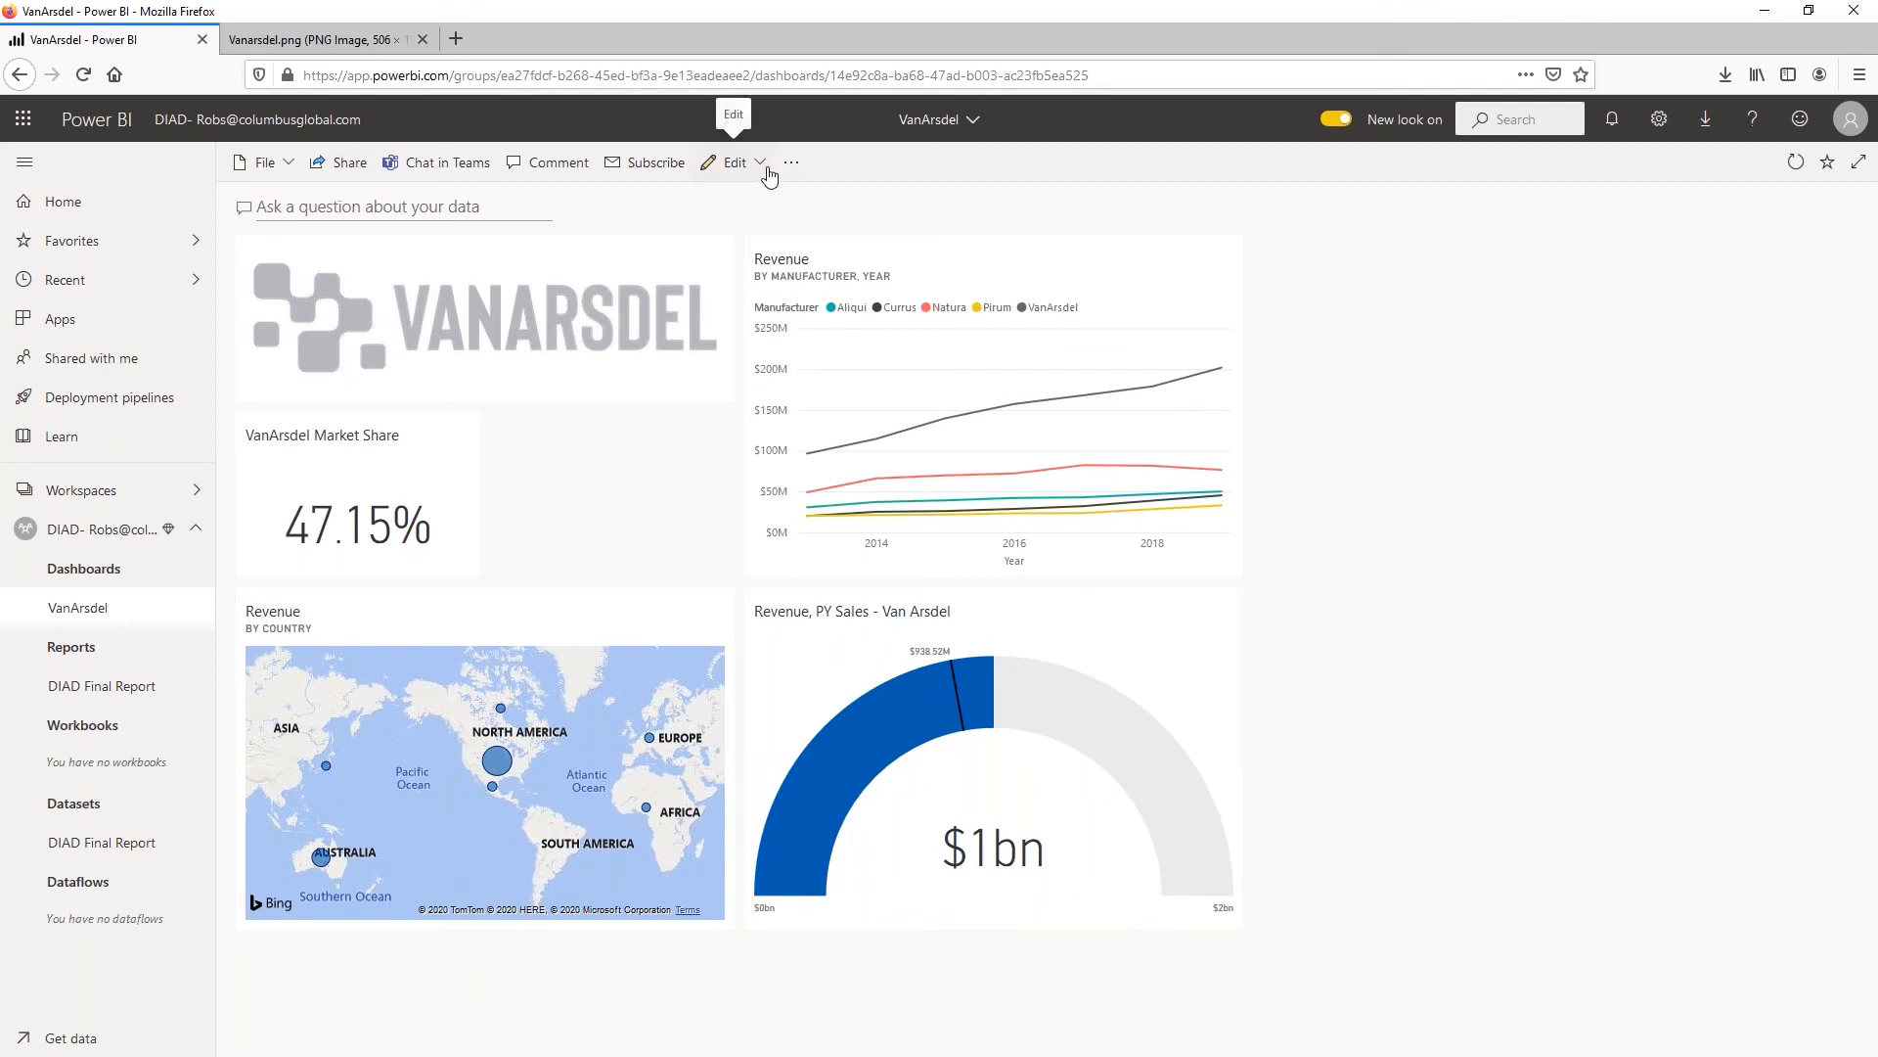
Open the VanArsdel dashboard's mobile view for editing and reduce the height of the logo tile
{"action": "left_click", "coordinate": [736, 162]}
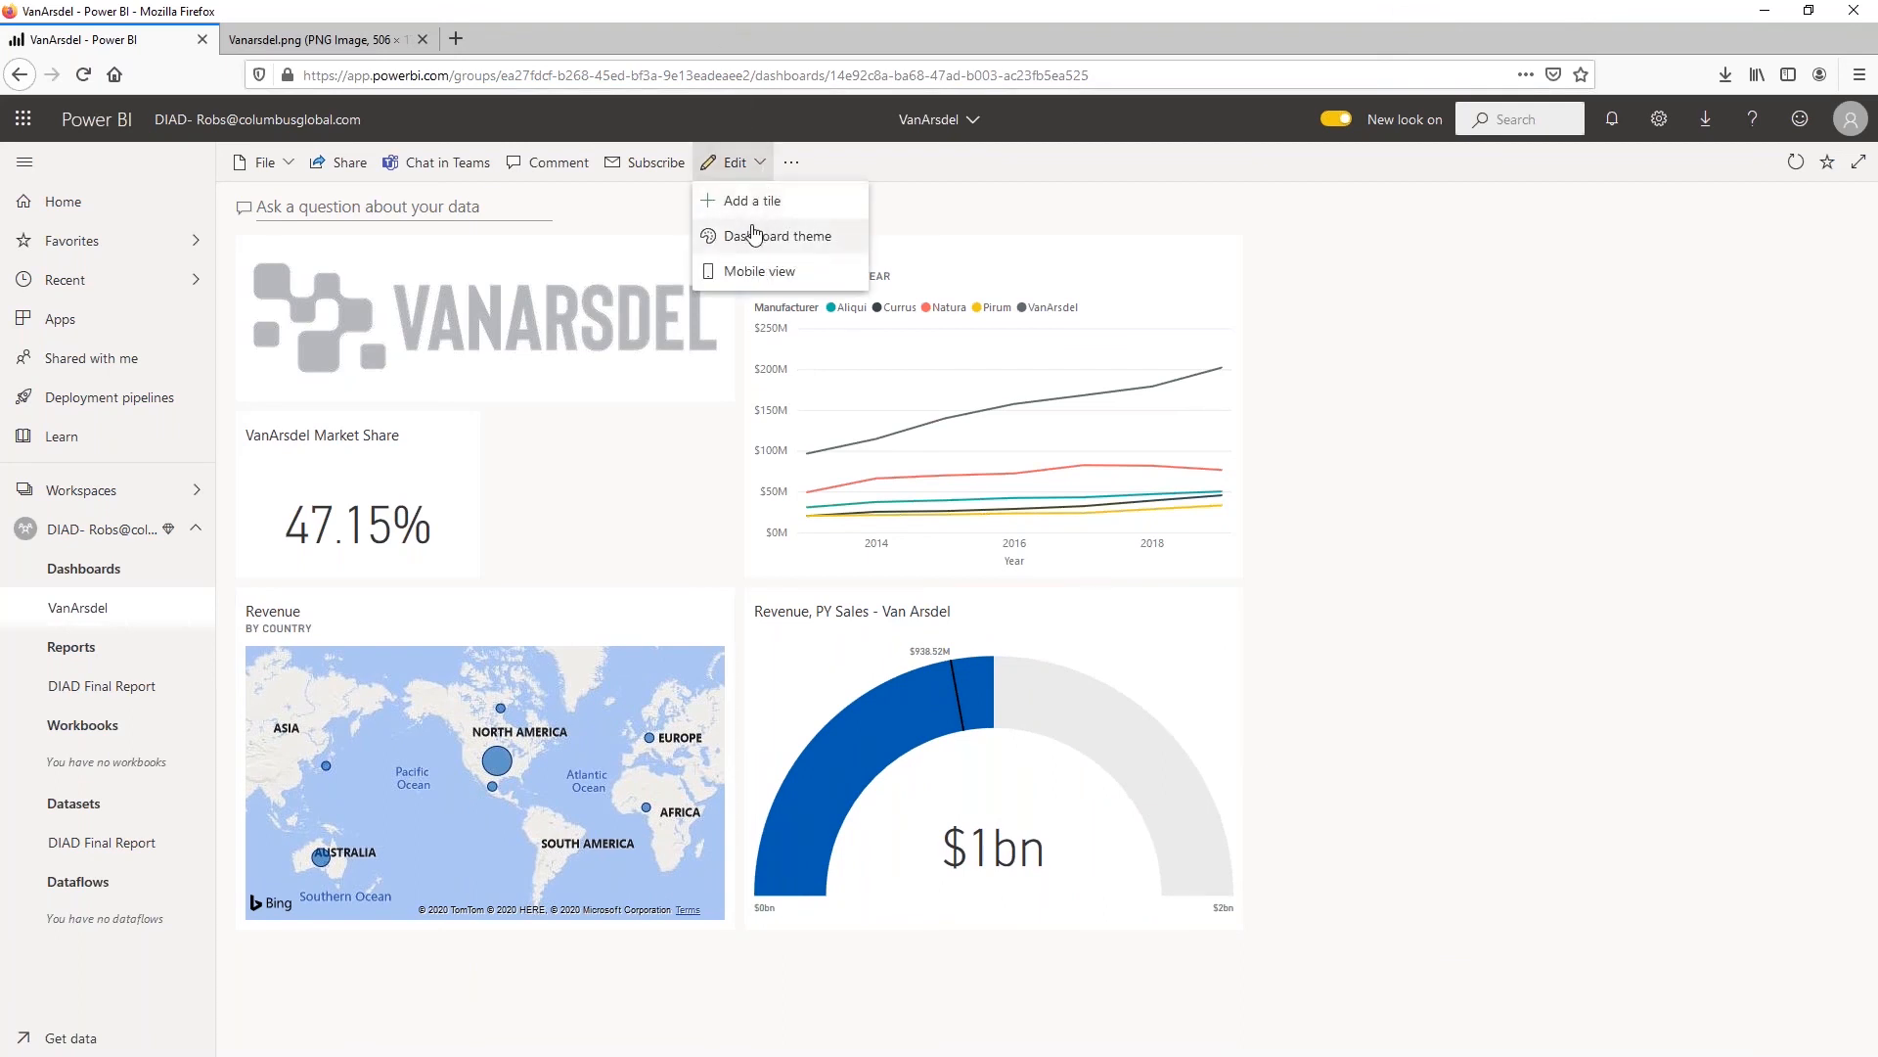
{"action": "left_click", "coordinate": [754, 273]}
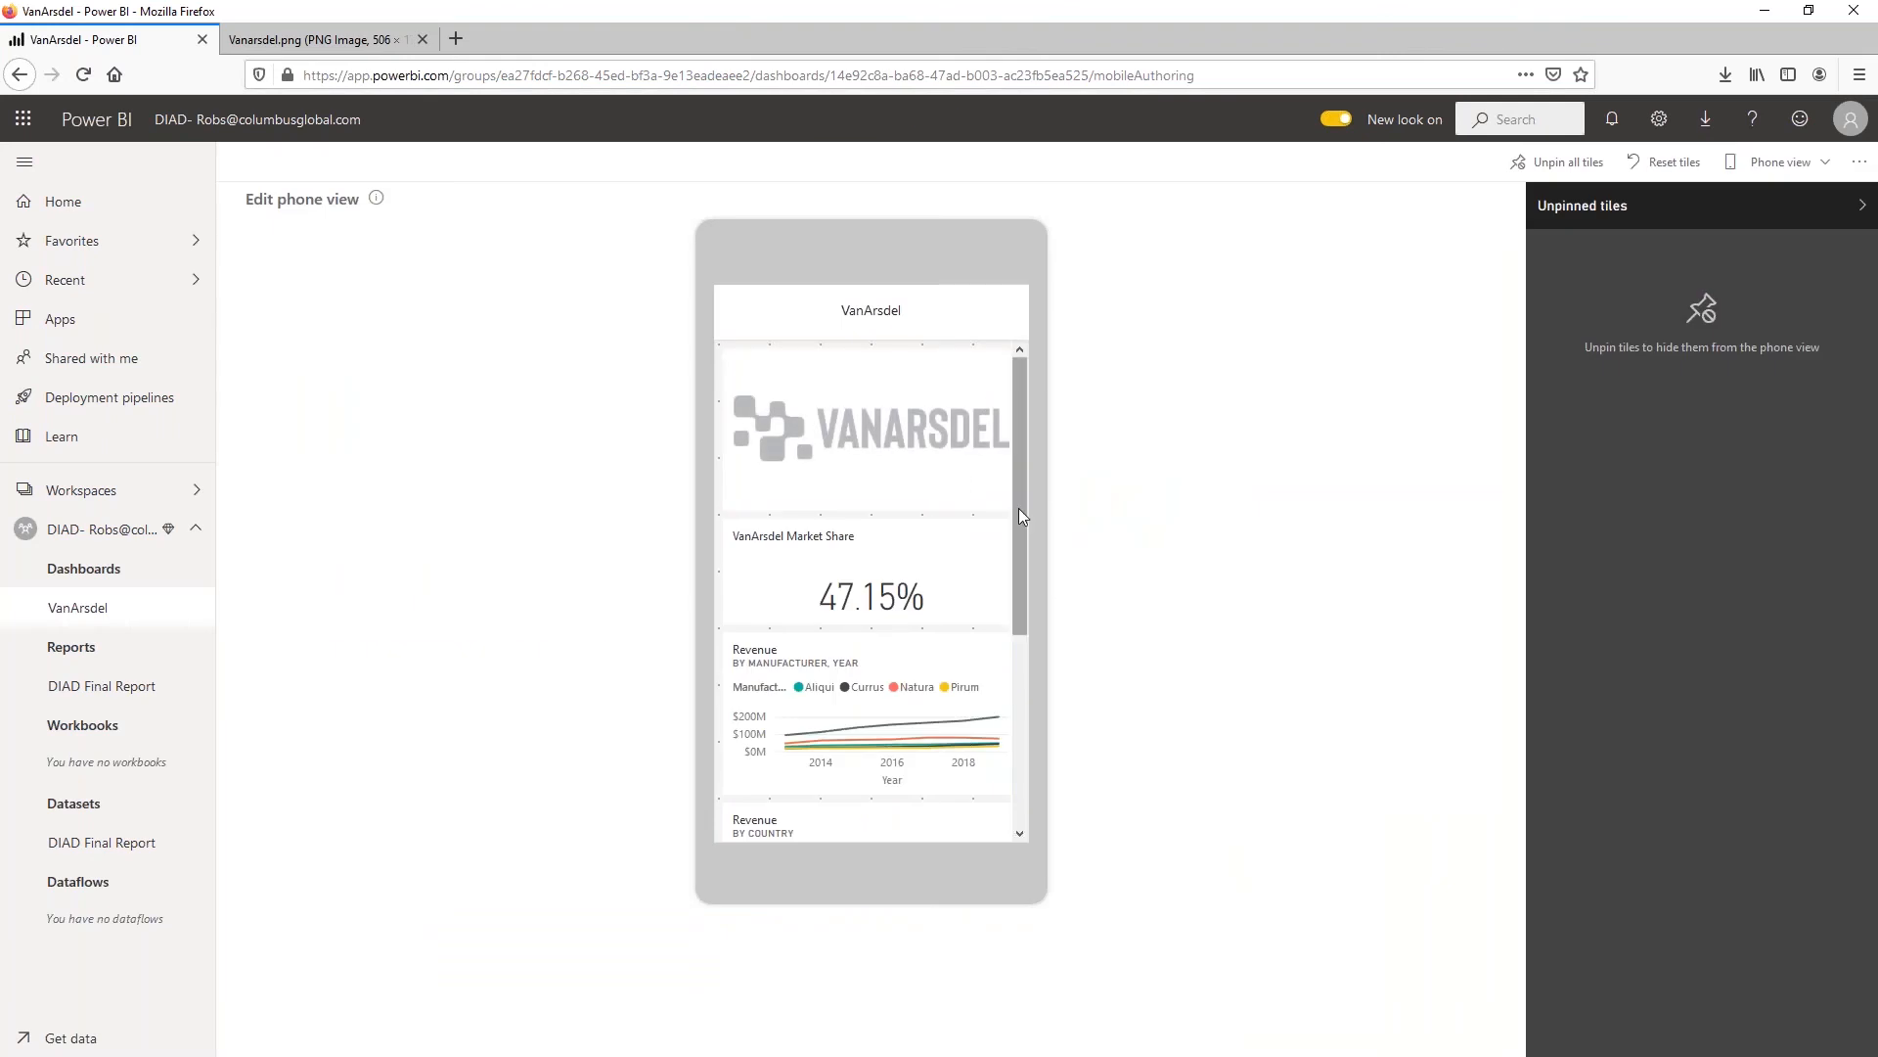
{"action": "mouse_move", "coordinate": [1011, 505]}
{"action": "left_mouse_down"}
{"action": "mouse_move", "coordinate": [1003, 634]}
{"action": "mouse_move", "coordinate": [1004, 525]}
{"action": "left_mouse_up"}
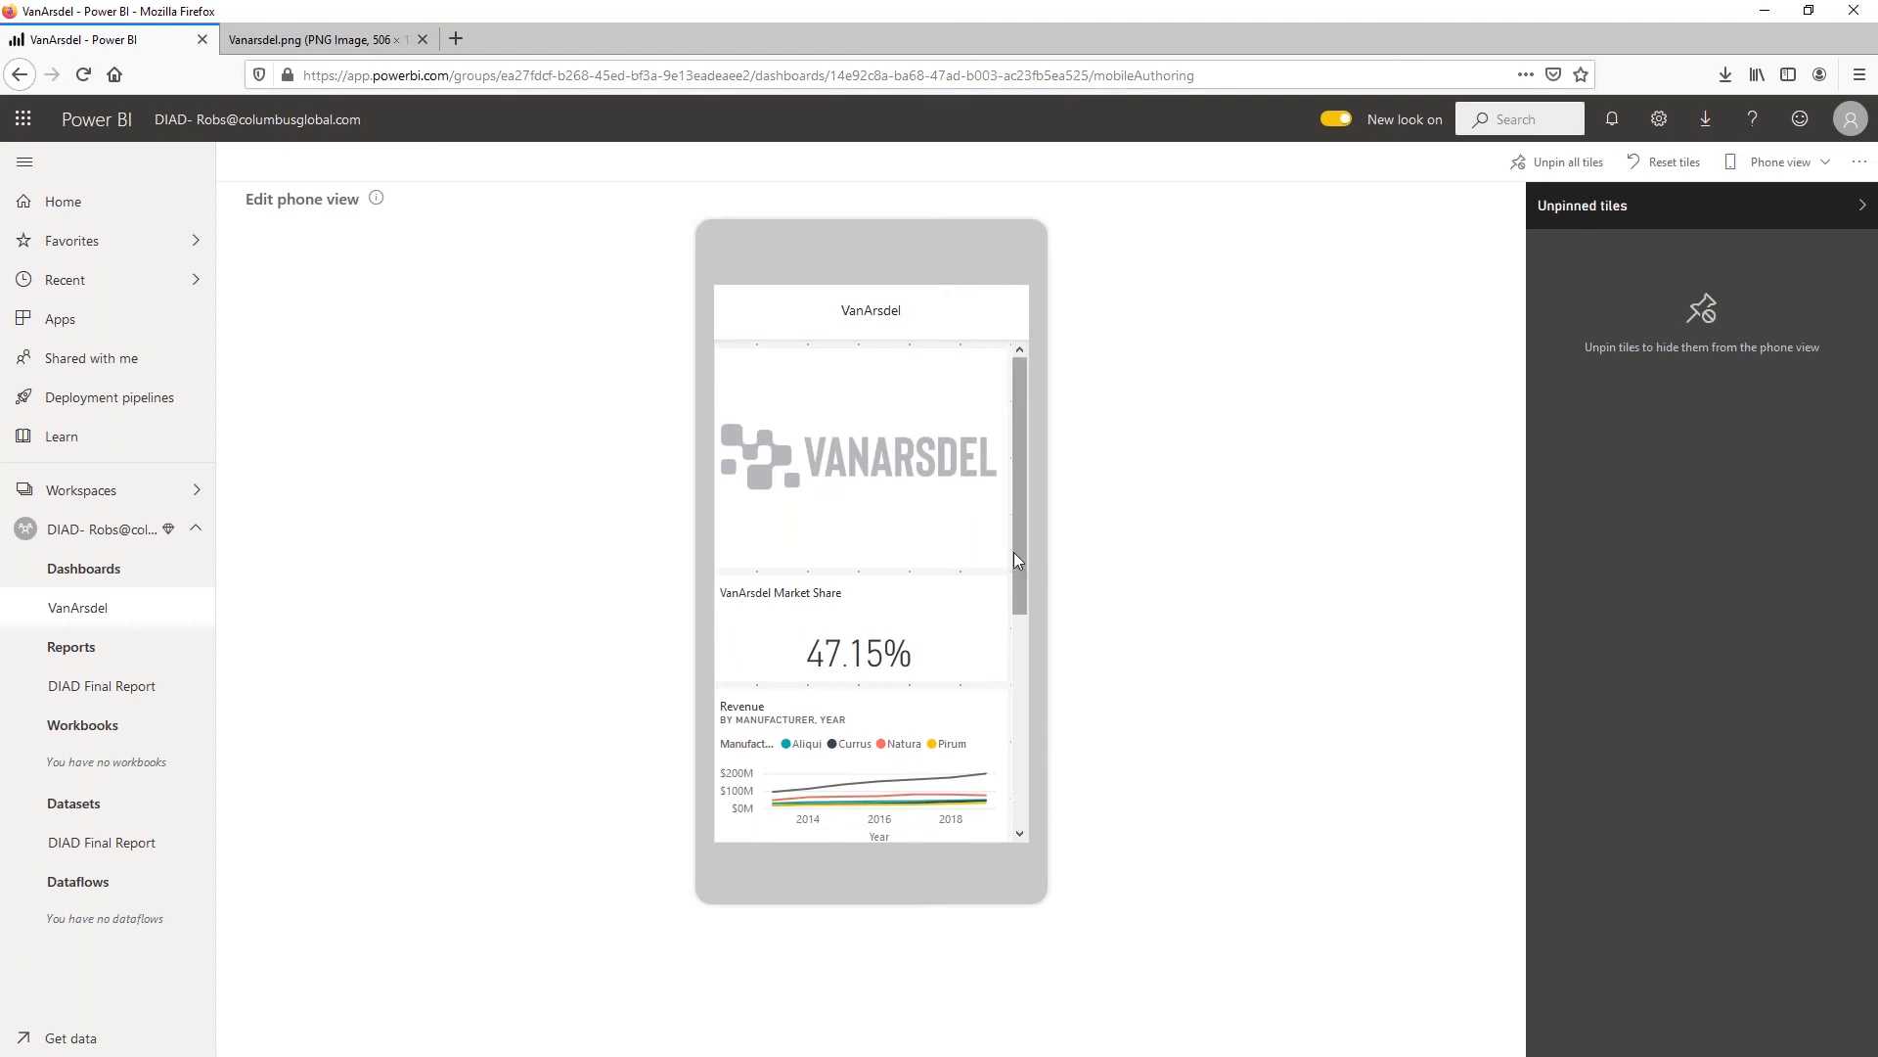
{"action": "left_click_drag", "start_coordinate": [996, 554], "coordinate": [1002, 430]}
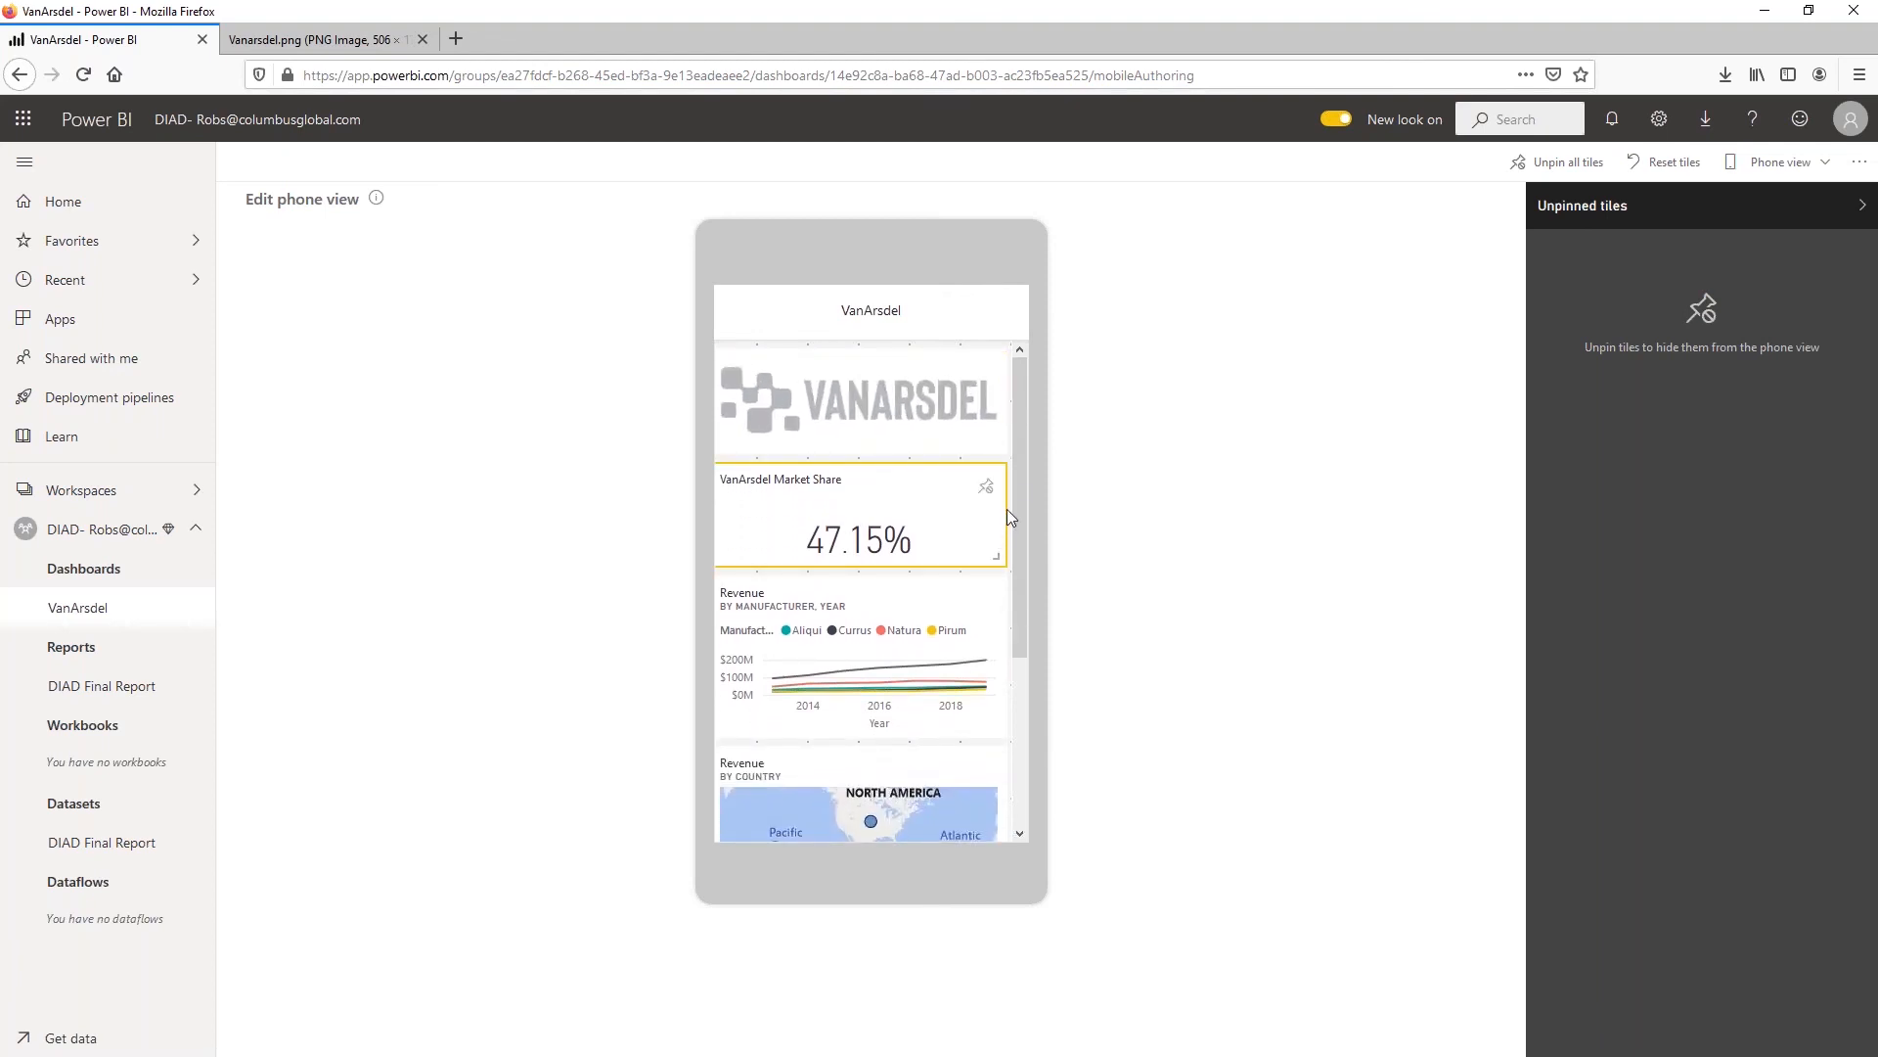
Narrow the market share card to half width in the phone layout and fit a same-sized revenue gauge beside it
{"action": "left_click_drag", "start_coordinate": [995, 554], "coordinate": [850, 564]}
{"action": "scroll", "coordinate": [881, 562], "scroll_direction": "down", "scroll_amount": 3}
{"action": "left_click_drag", "start_coordinate": [862, 724], "coordinate": [951, 582]}
{"action": "scroll", "coordinate": [930, 553], "scroll_direction": "down", "scroll_amount": 1}
{"action": "scroll", "coordinate": [915, 560], "scroll_direction": "up", "scroll_amount": 3}
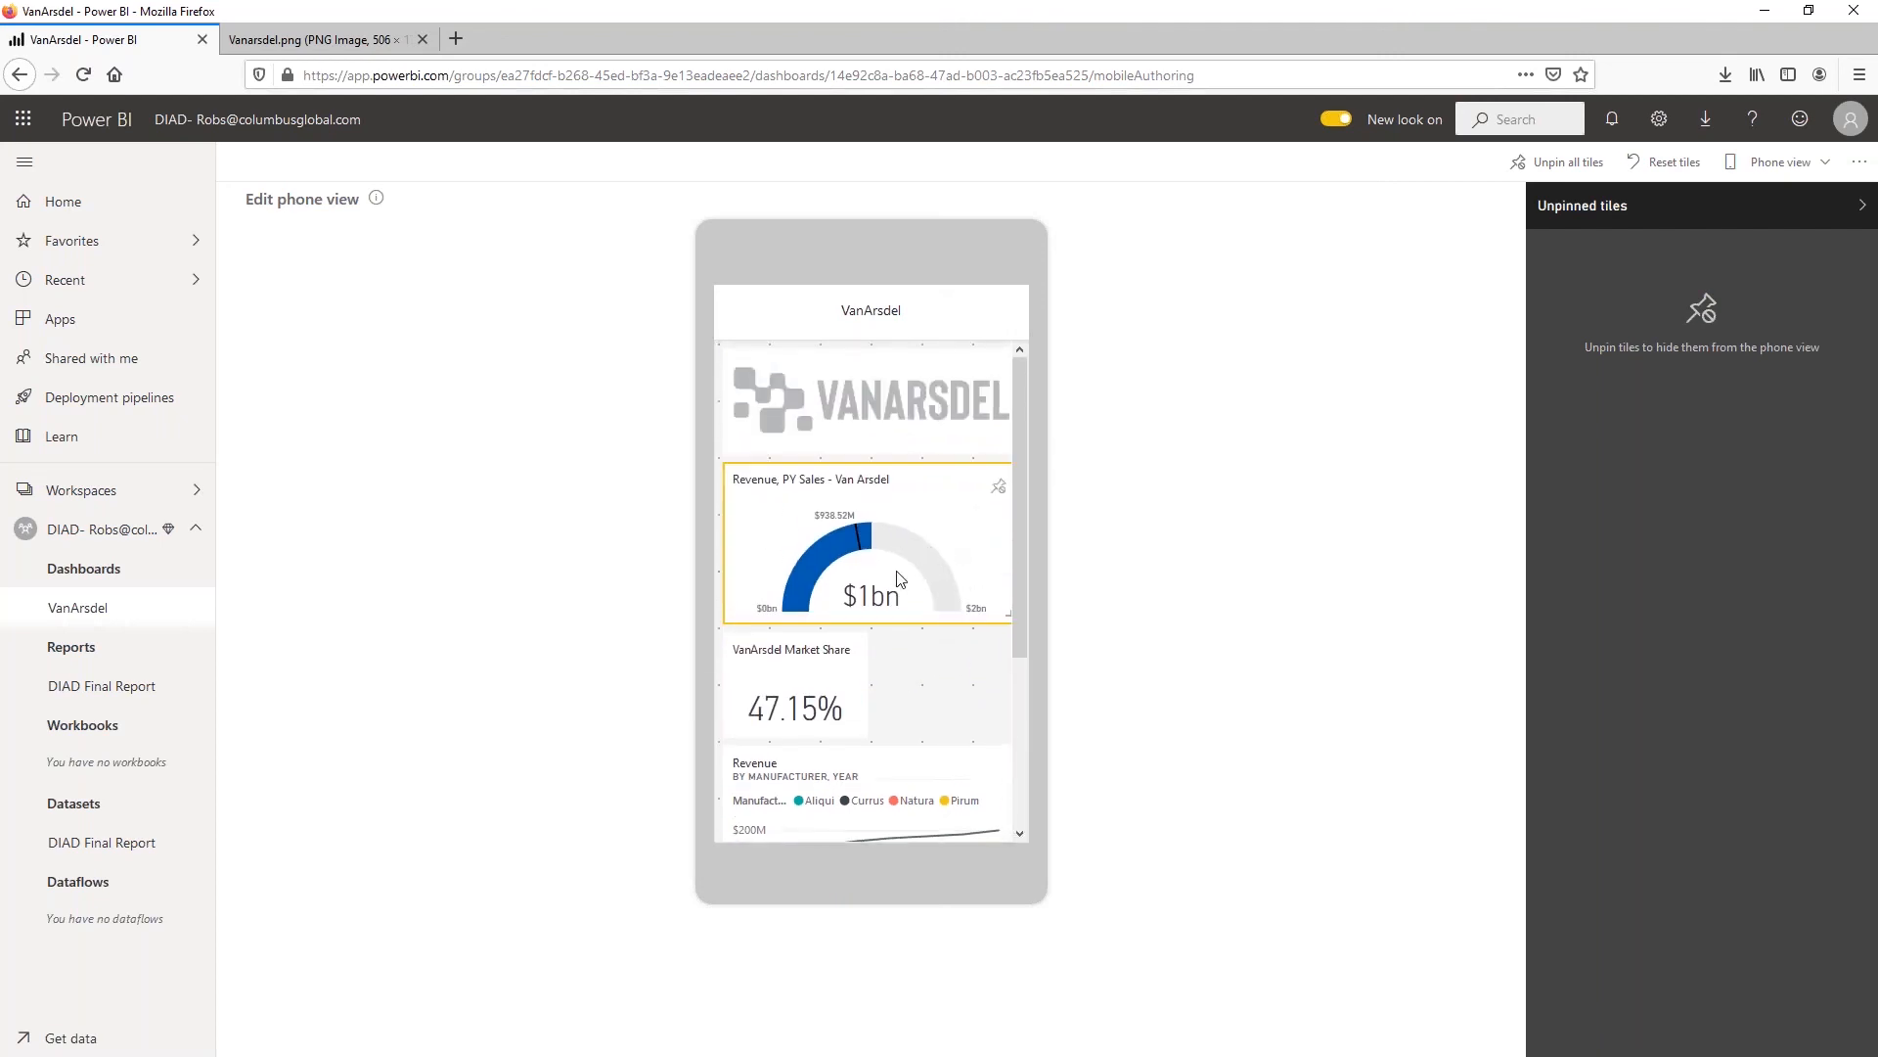
{"action": "left_click_drag", "start_coordinate": [1011, 622], "coordinate": [946, 524]}
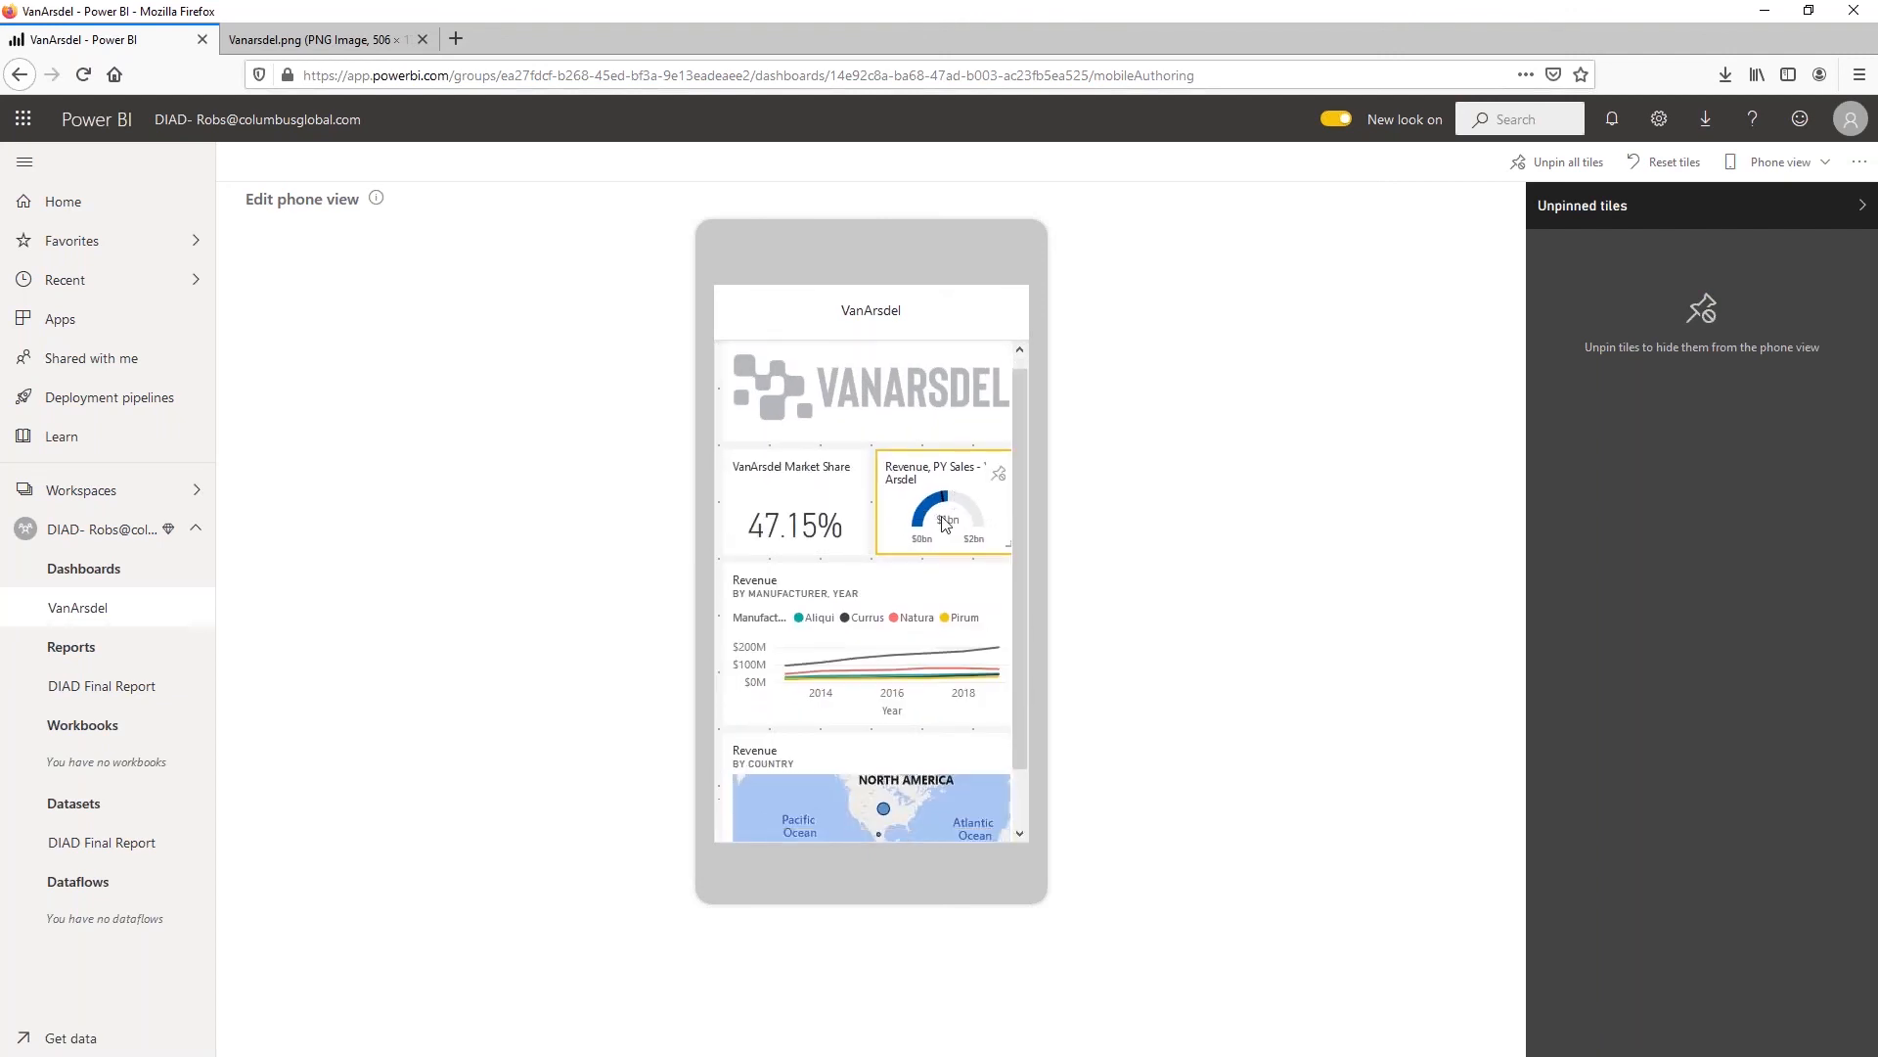
{"action": "scroll", "coordinate": [942, 524], "scroll_direction": "down", "scroll_amount": 2}
{"action": "scroll", "coordinate": [863, 615], "scroll_direction": "up", "scroll_amount": 2}
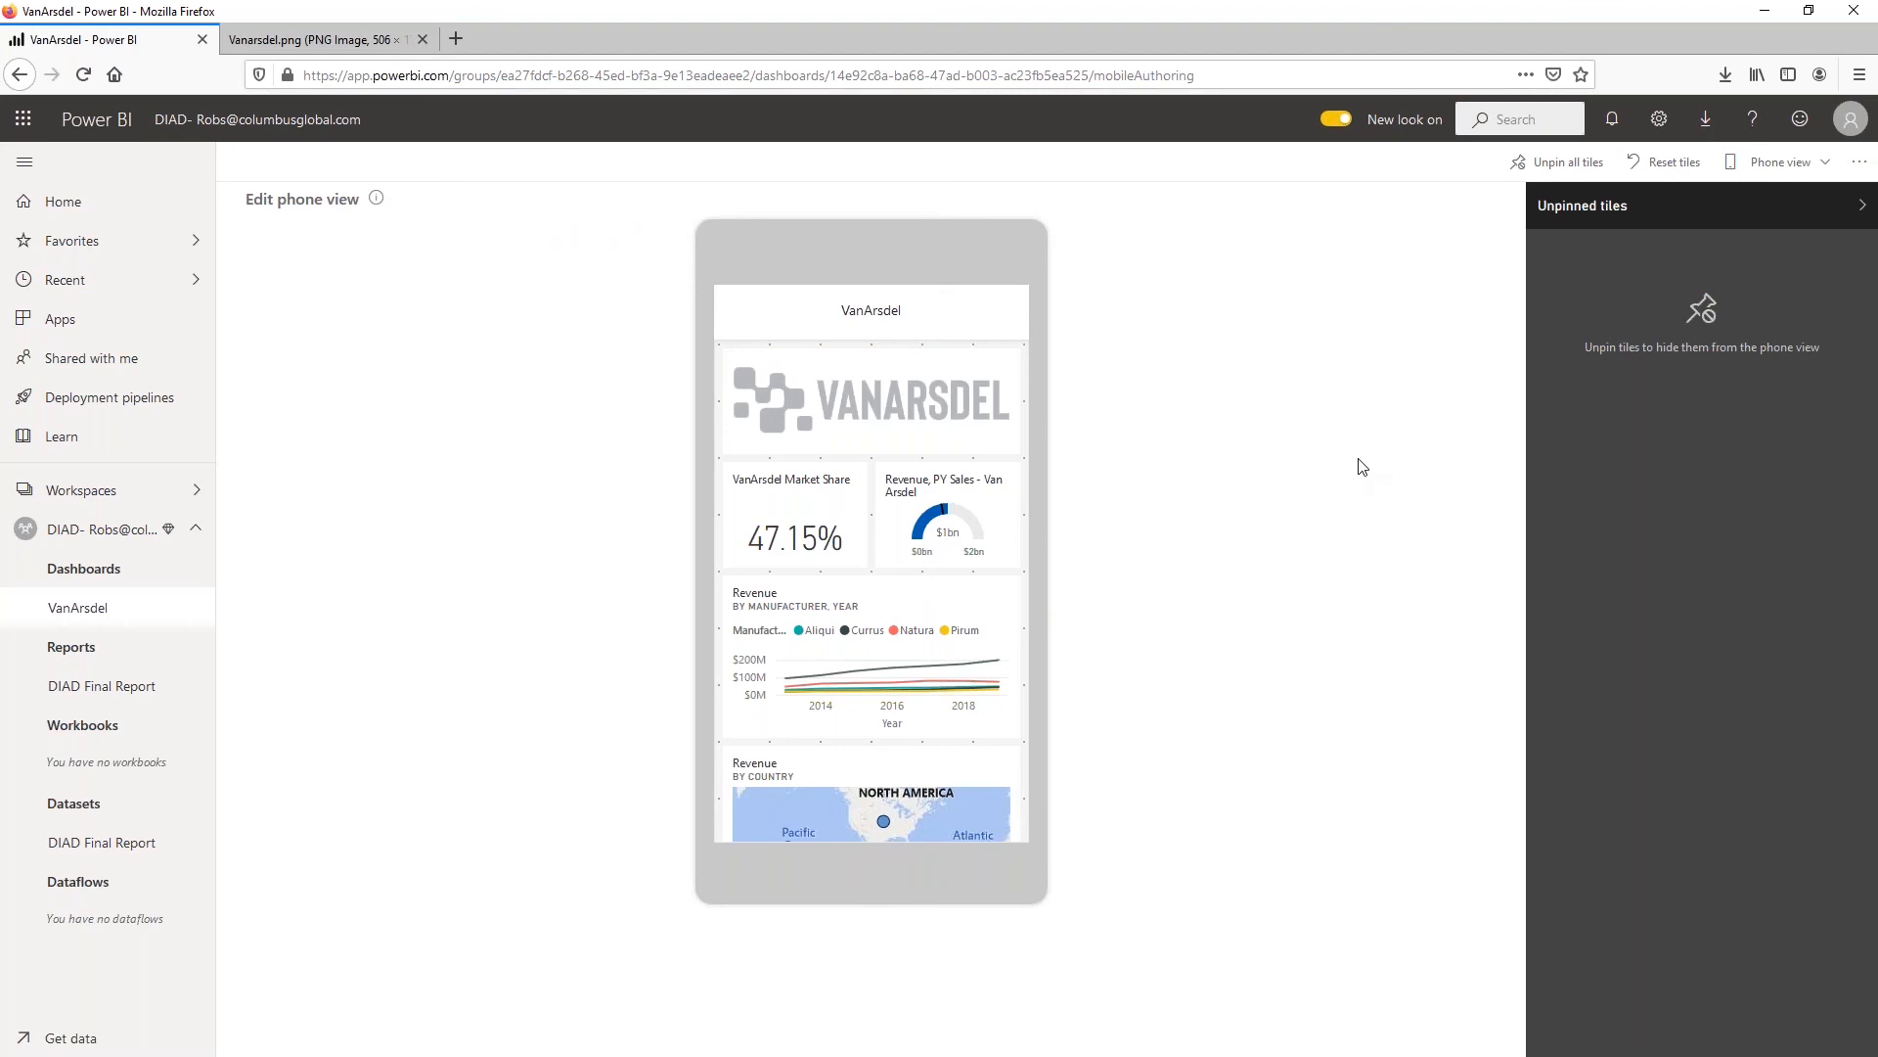
Switch the dashboard from phone view back to web view
{"action": "left_click", "coordinate": [1782, 164]}
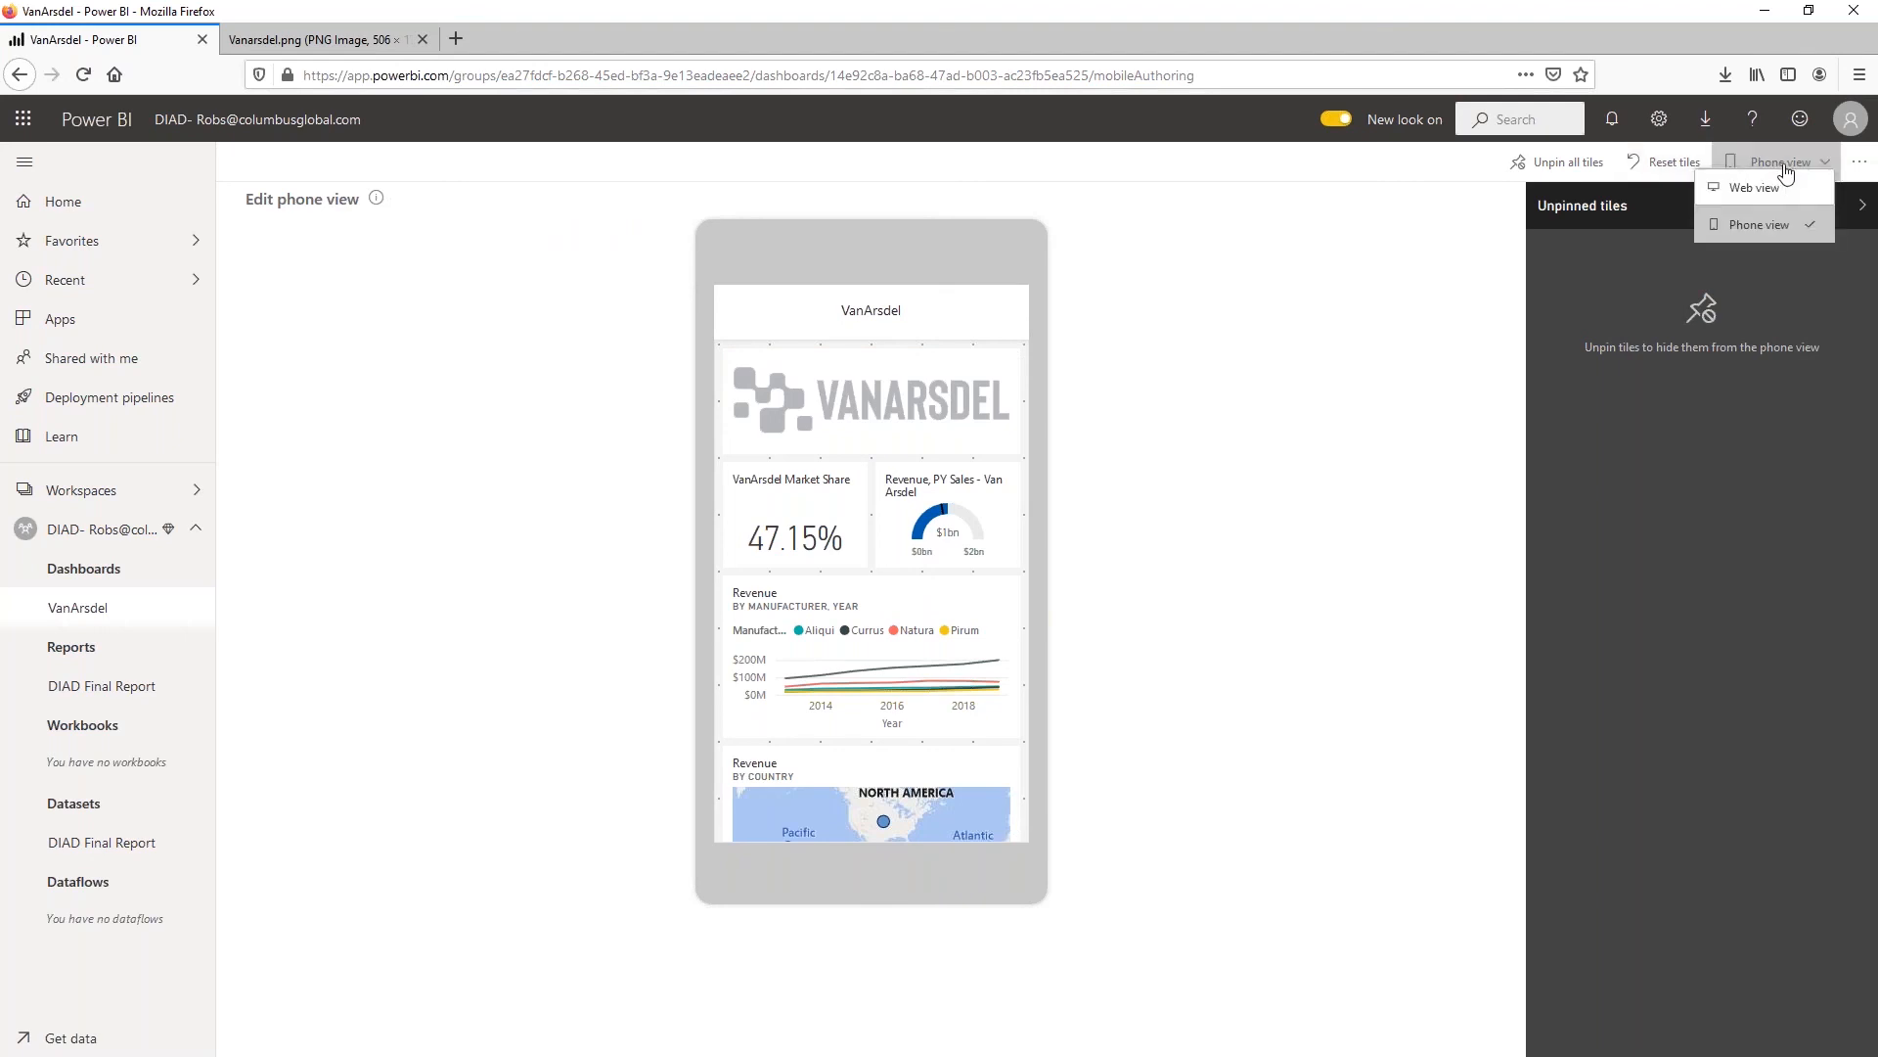
{"action": "left_click", "coordinate": [1776, 188]}
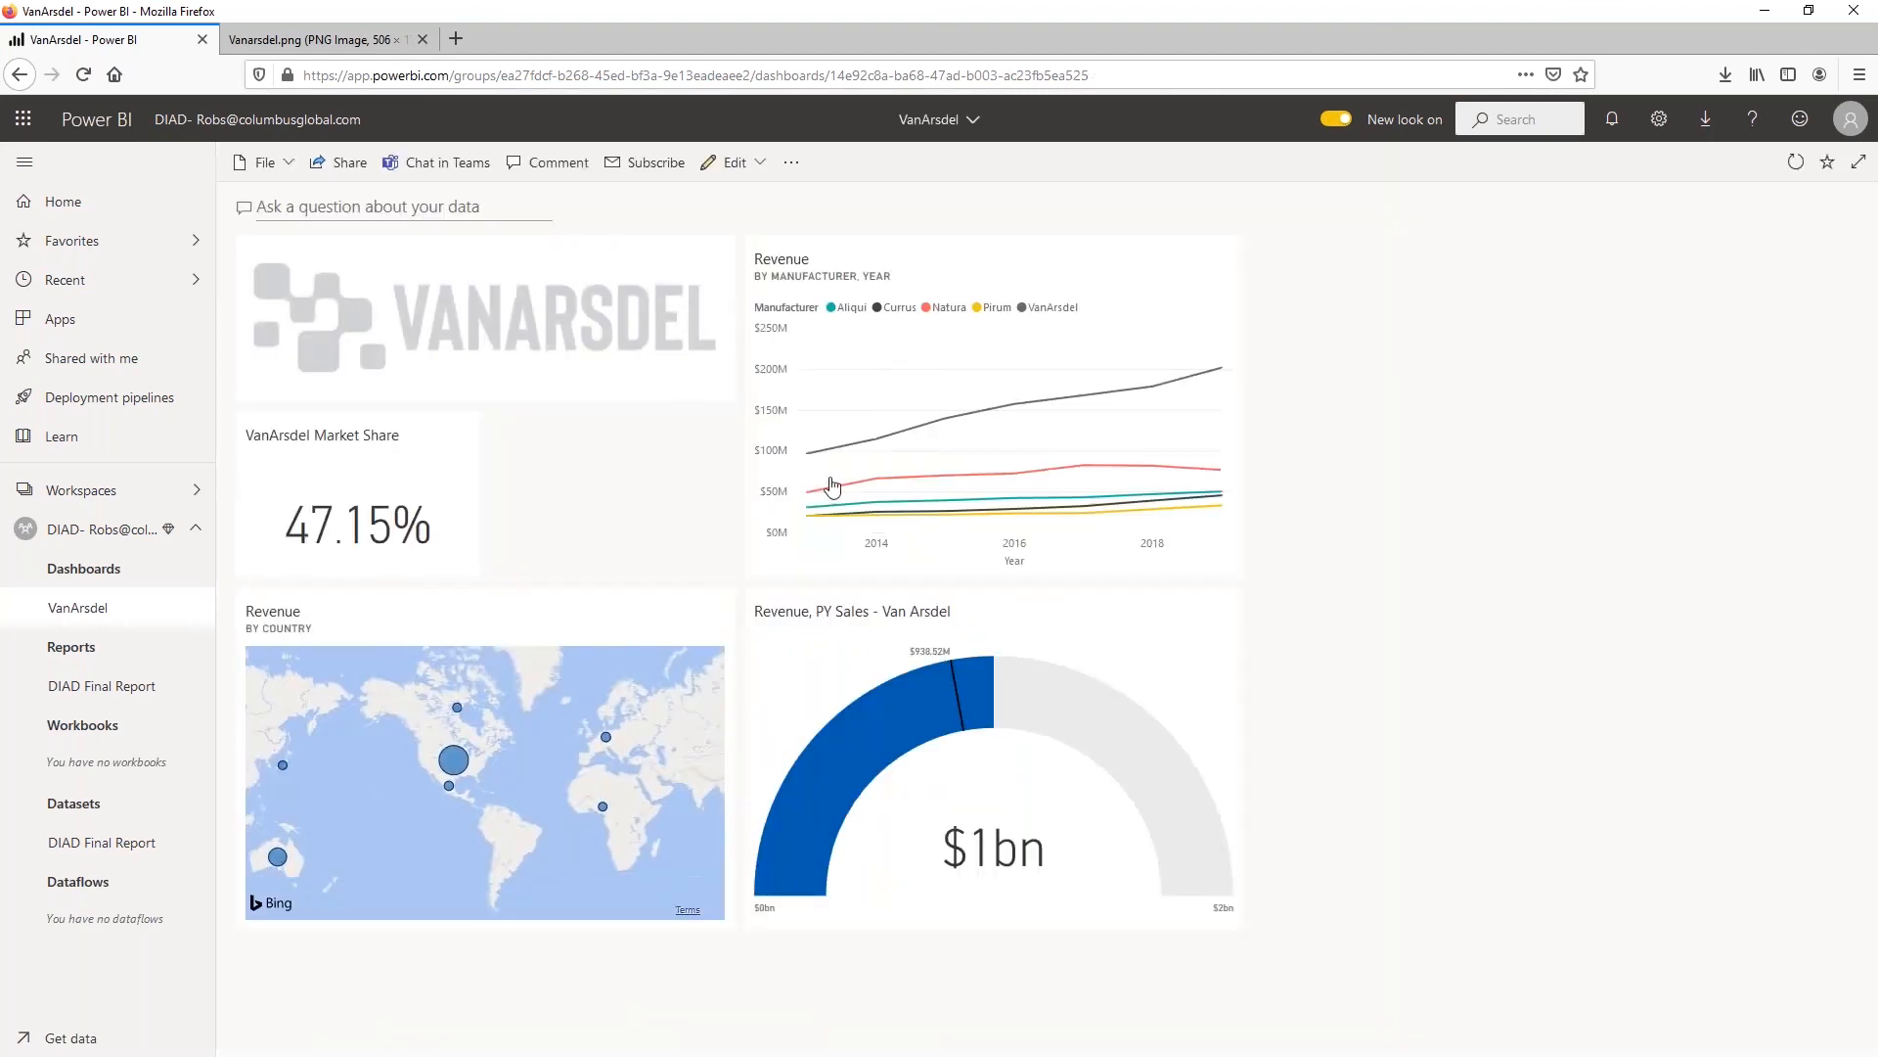
{"action": "mouse_move", "coordinate": [833, 515]}
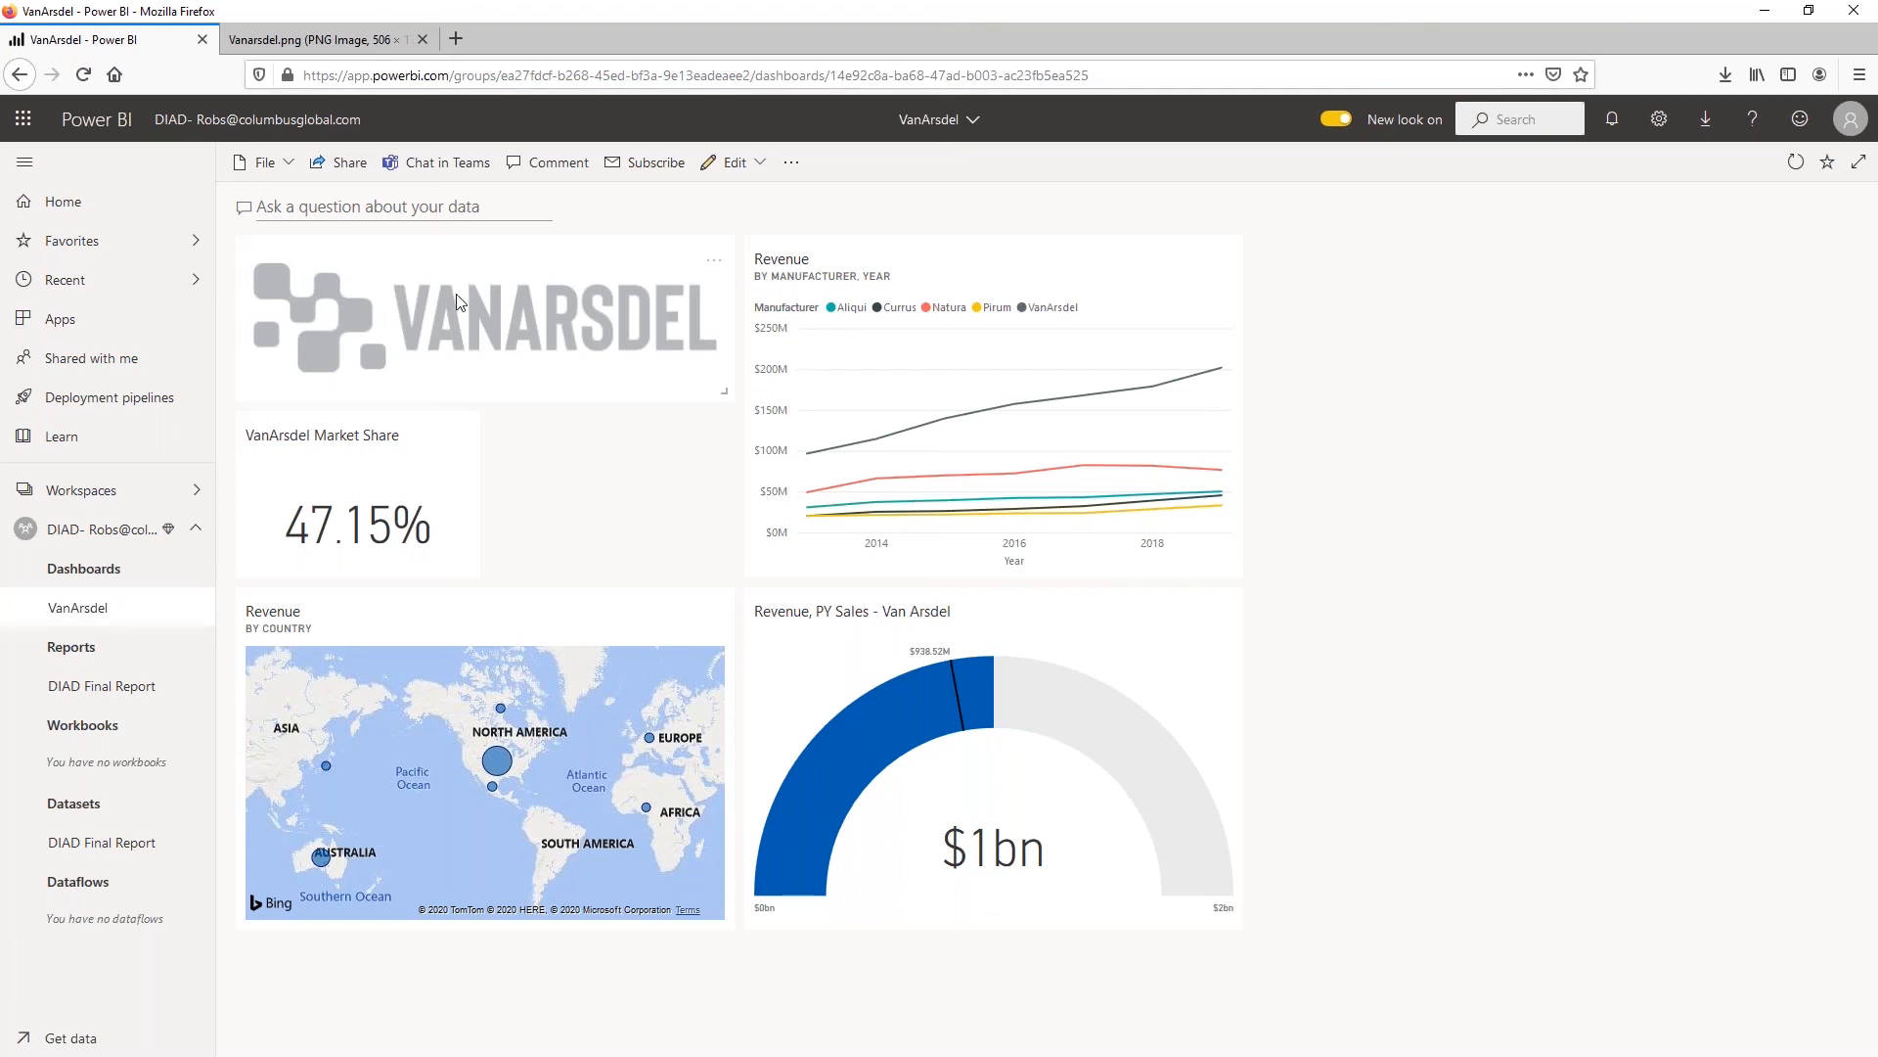
Ask the dashboard's Q&A for the VanArsdel market share by country
{"action": "left_click", "coordinate": [404, 213]}
{"action": "left_click", "coordinate": [379, 207]}
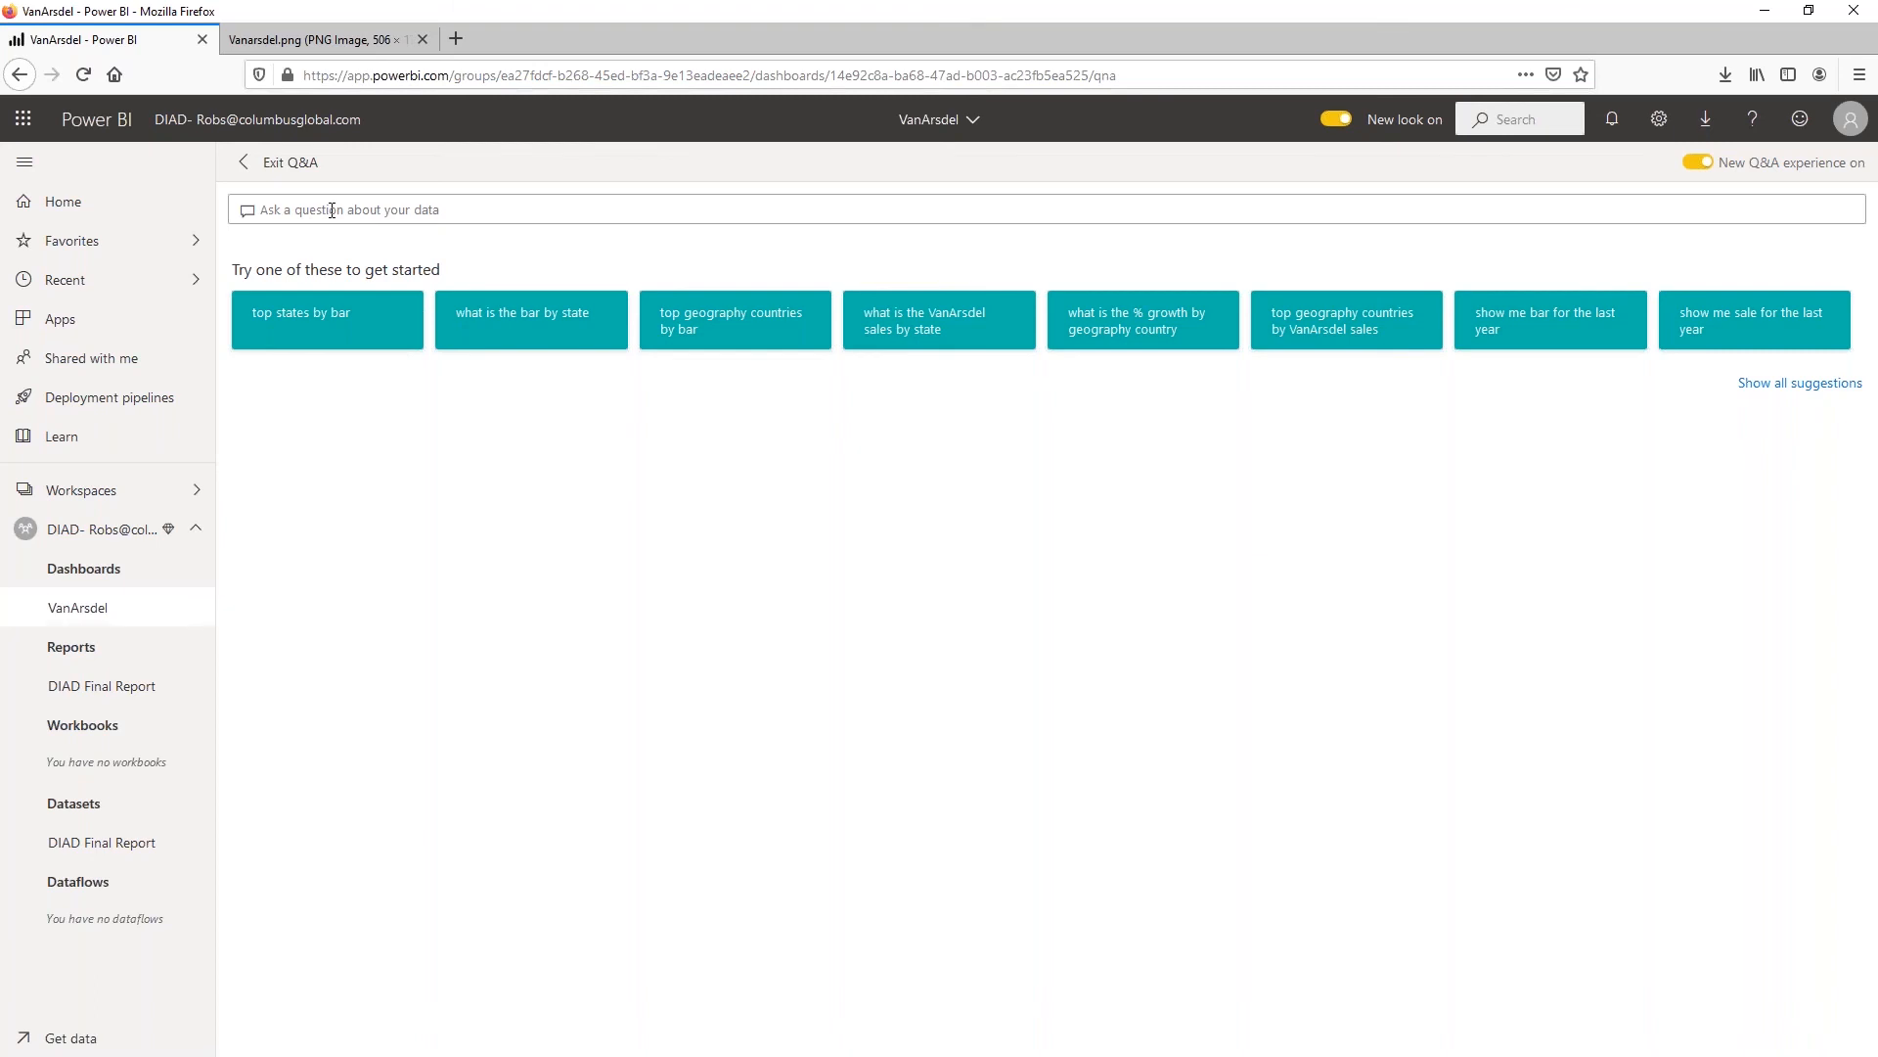
{"action": "left_click", "coordinate": [331, 211]}
{"action": "type", "text": "Van"}
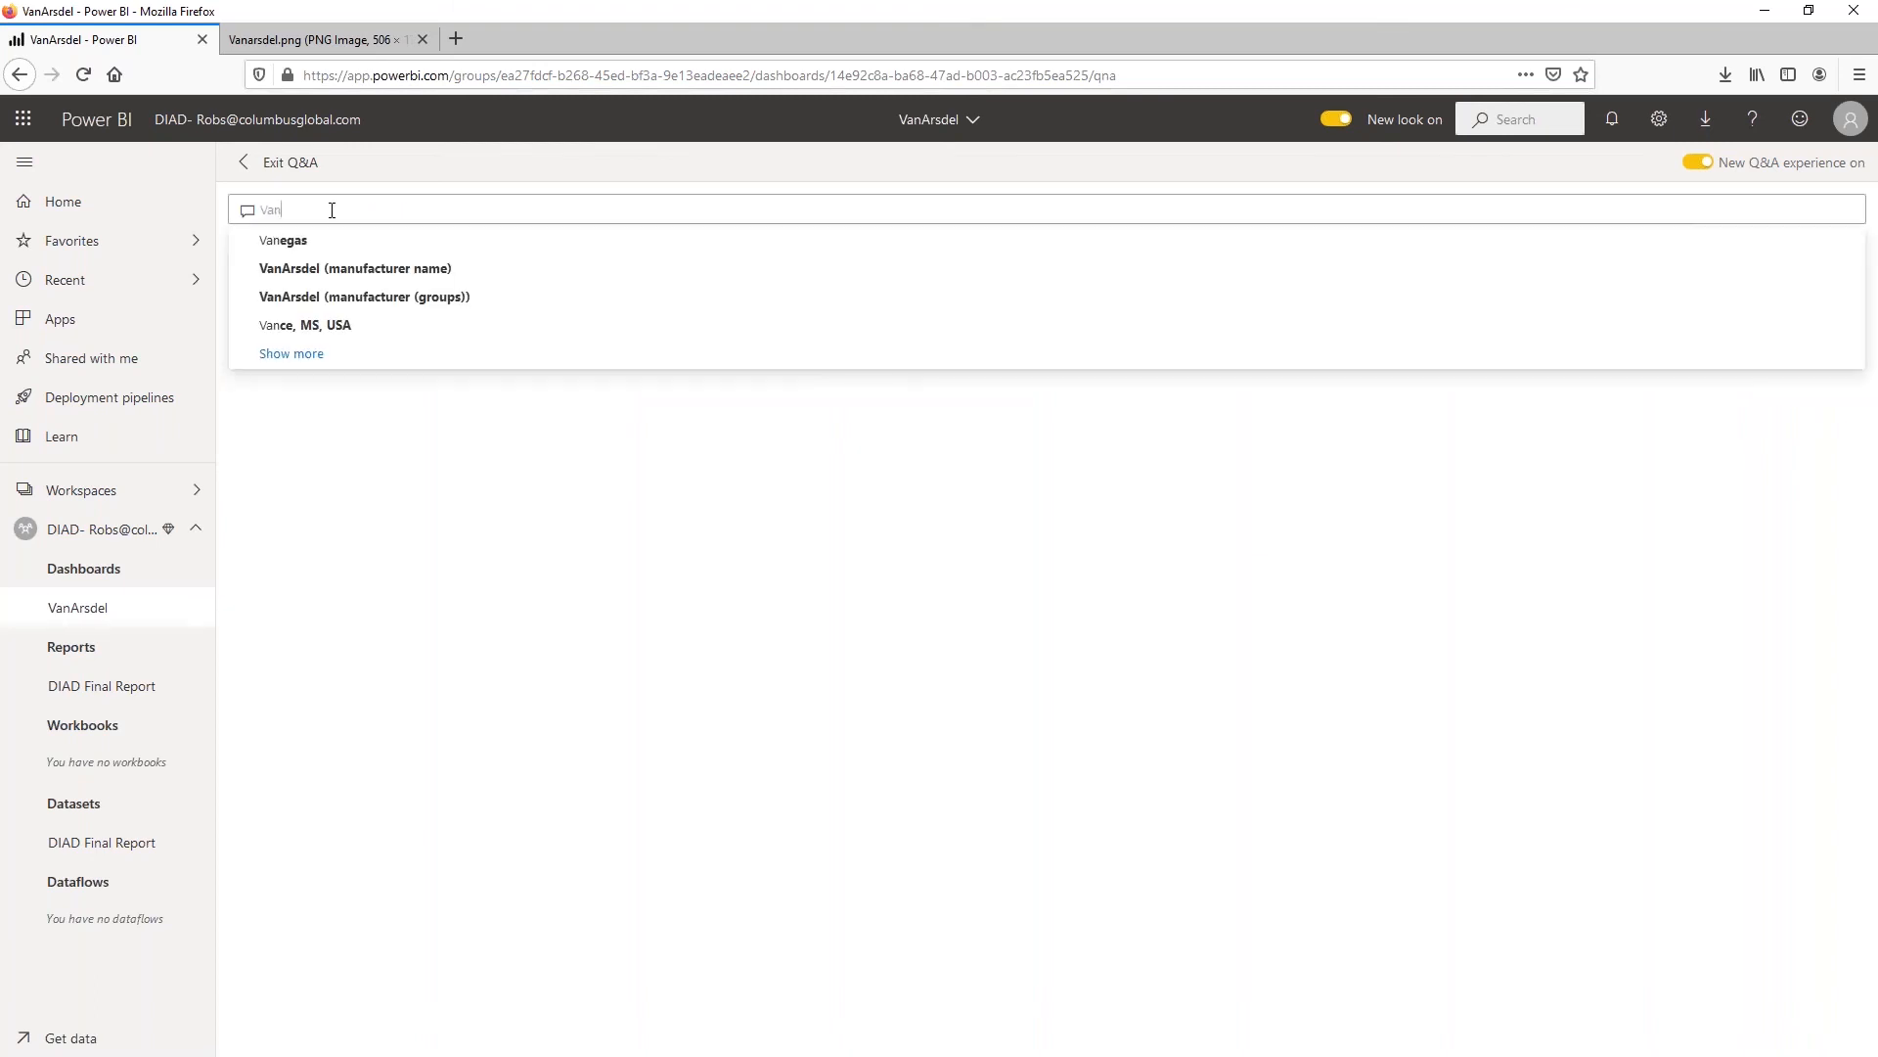
{"action": "type", "text": "Asde"}
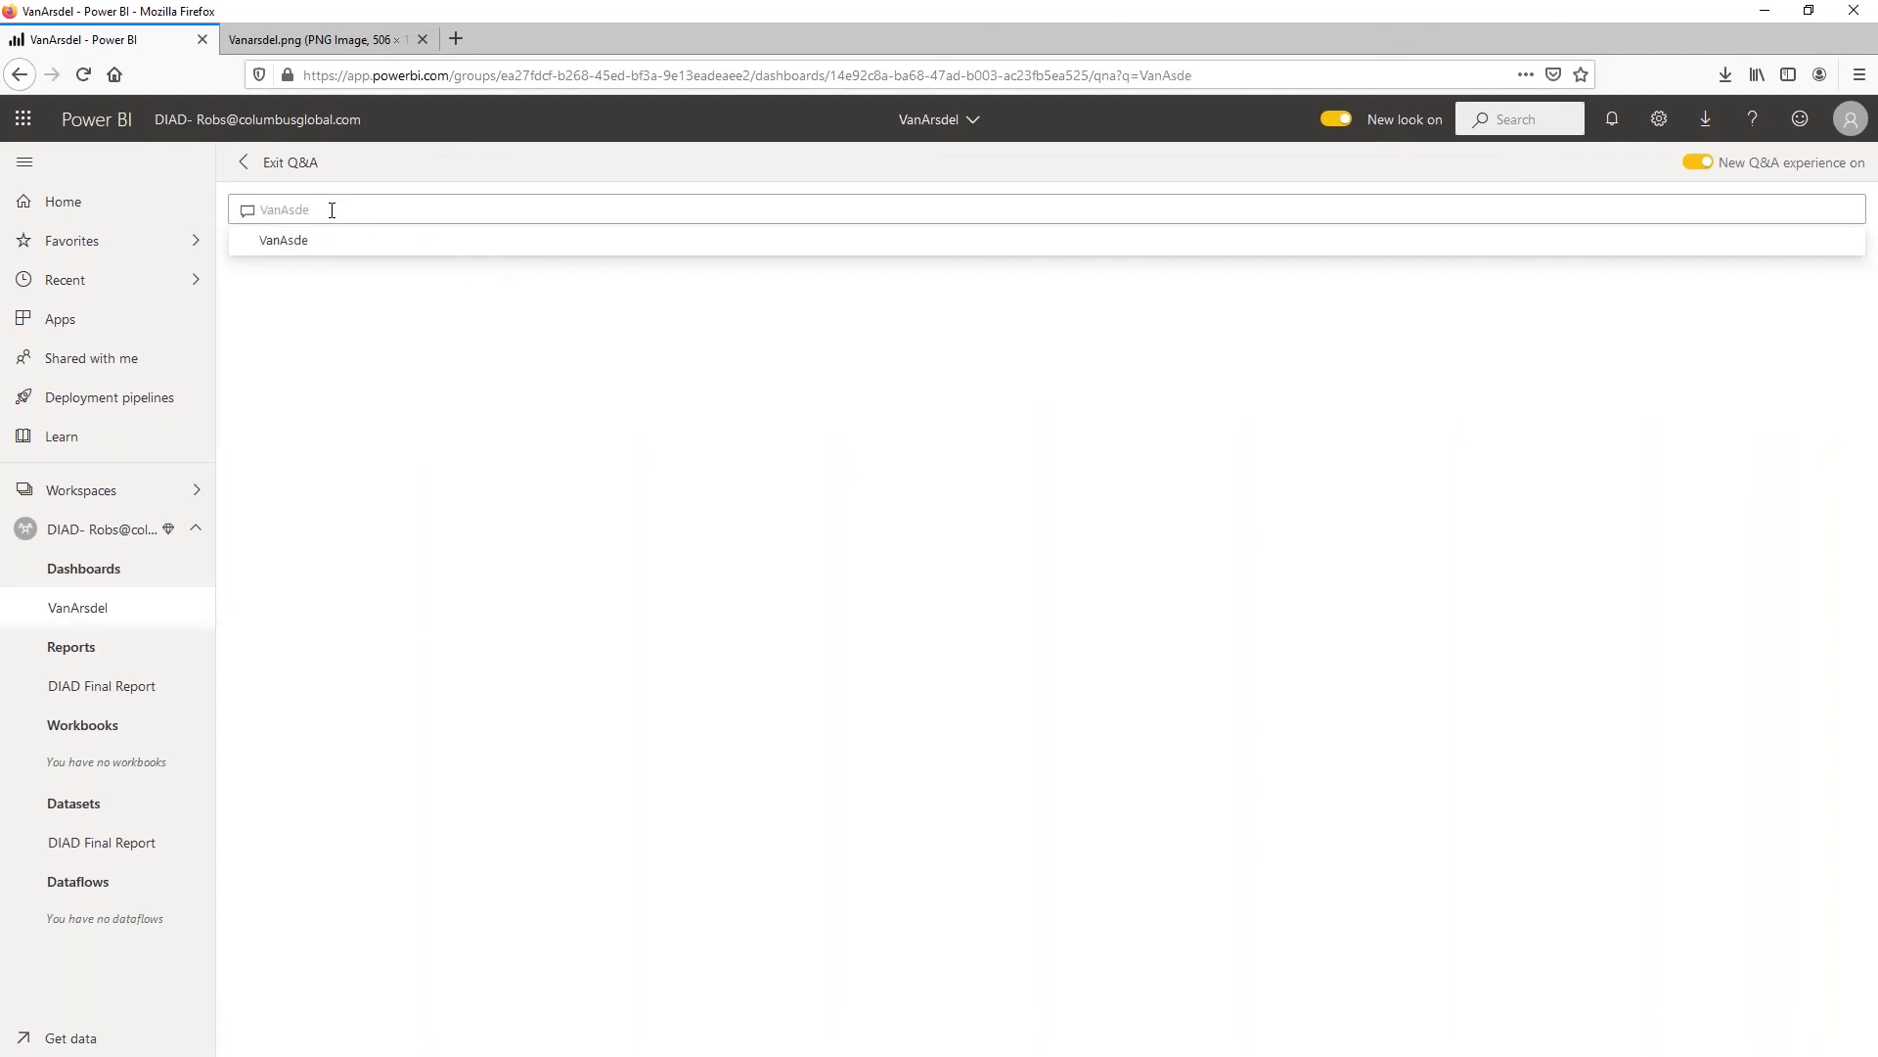
{"action": "type", "text": "l market Shar"}
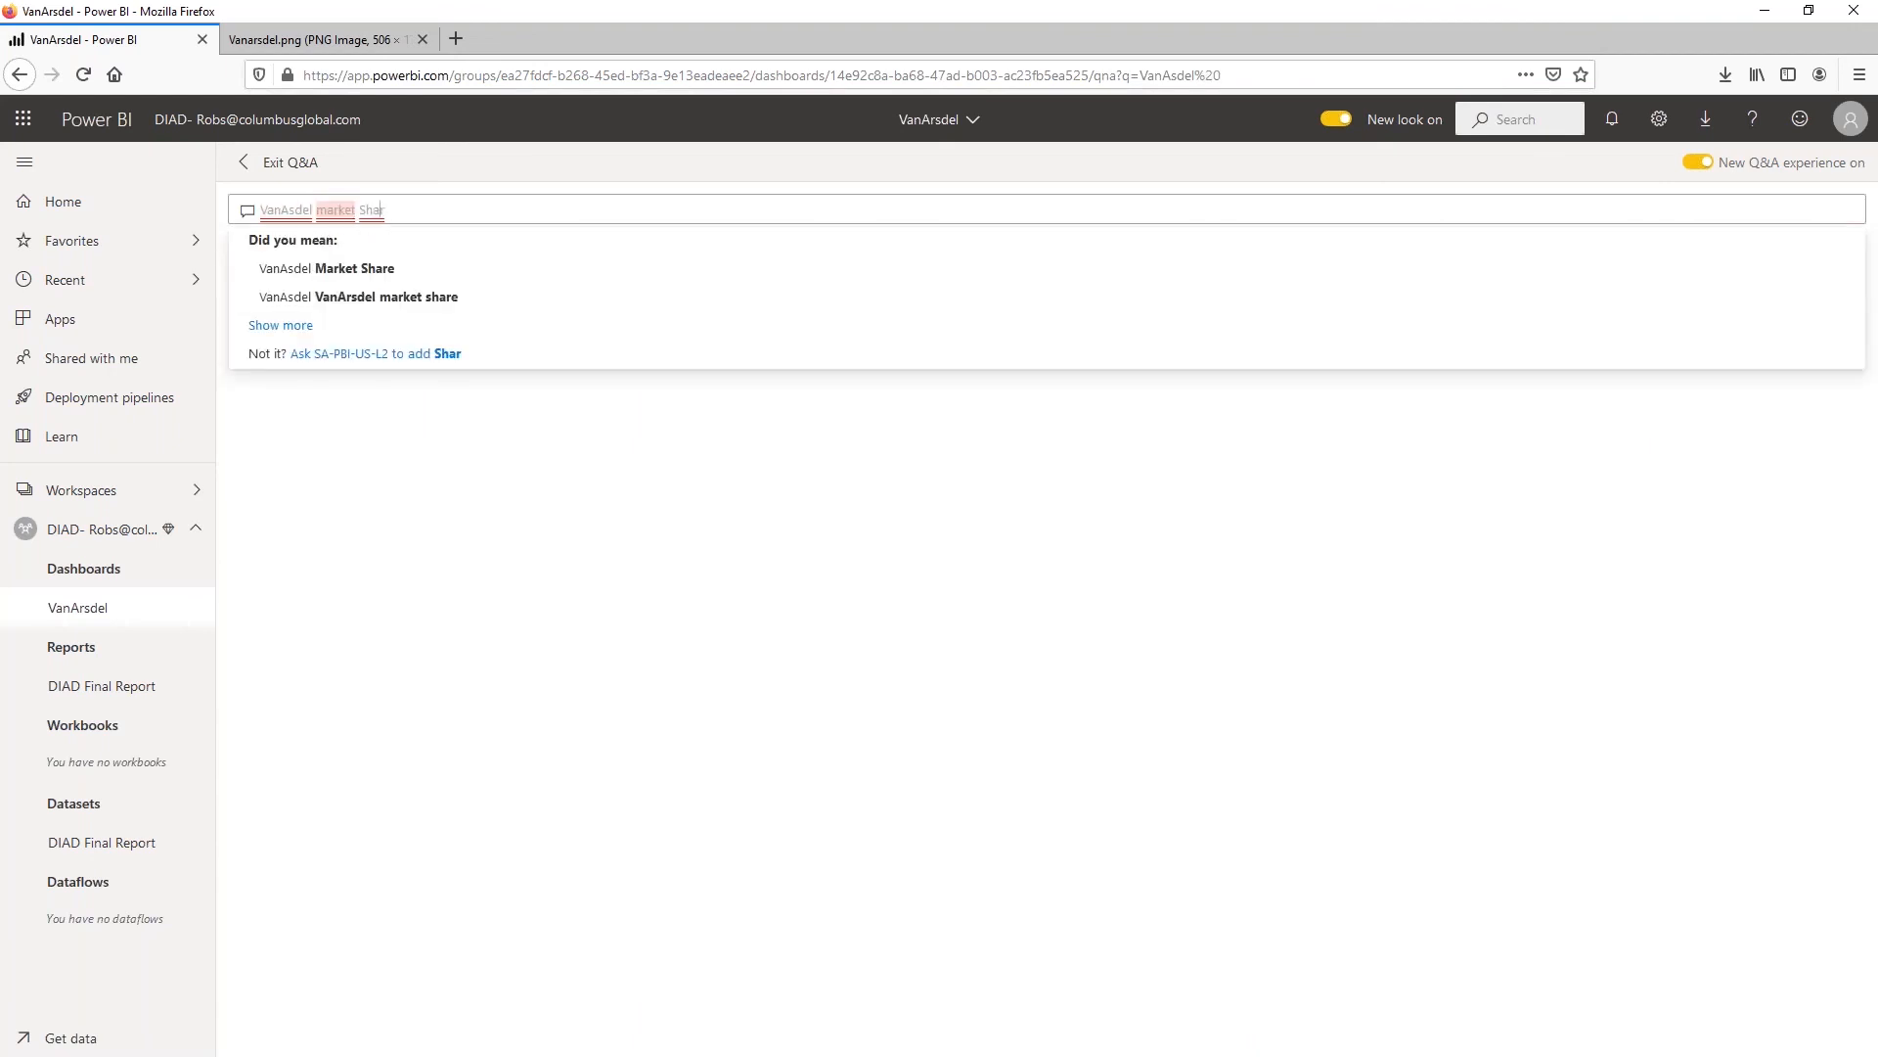
{"action": "type", "text": "r"}
{"action": "key", "text": "Right"}
{"action": "key", "text": "Right"}
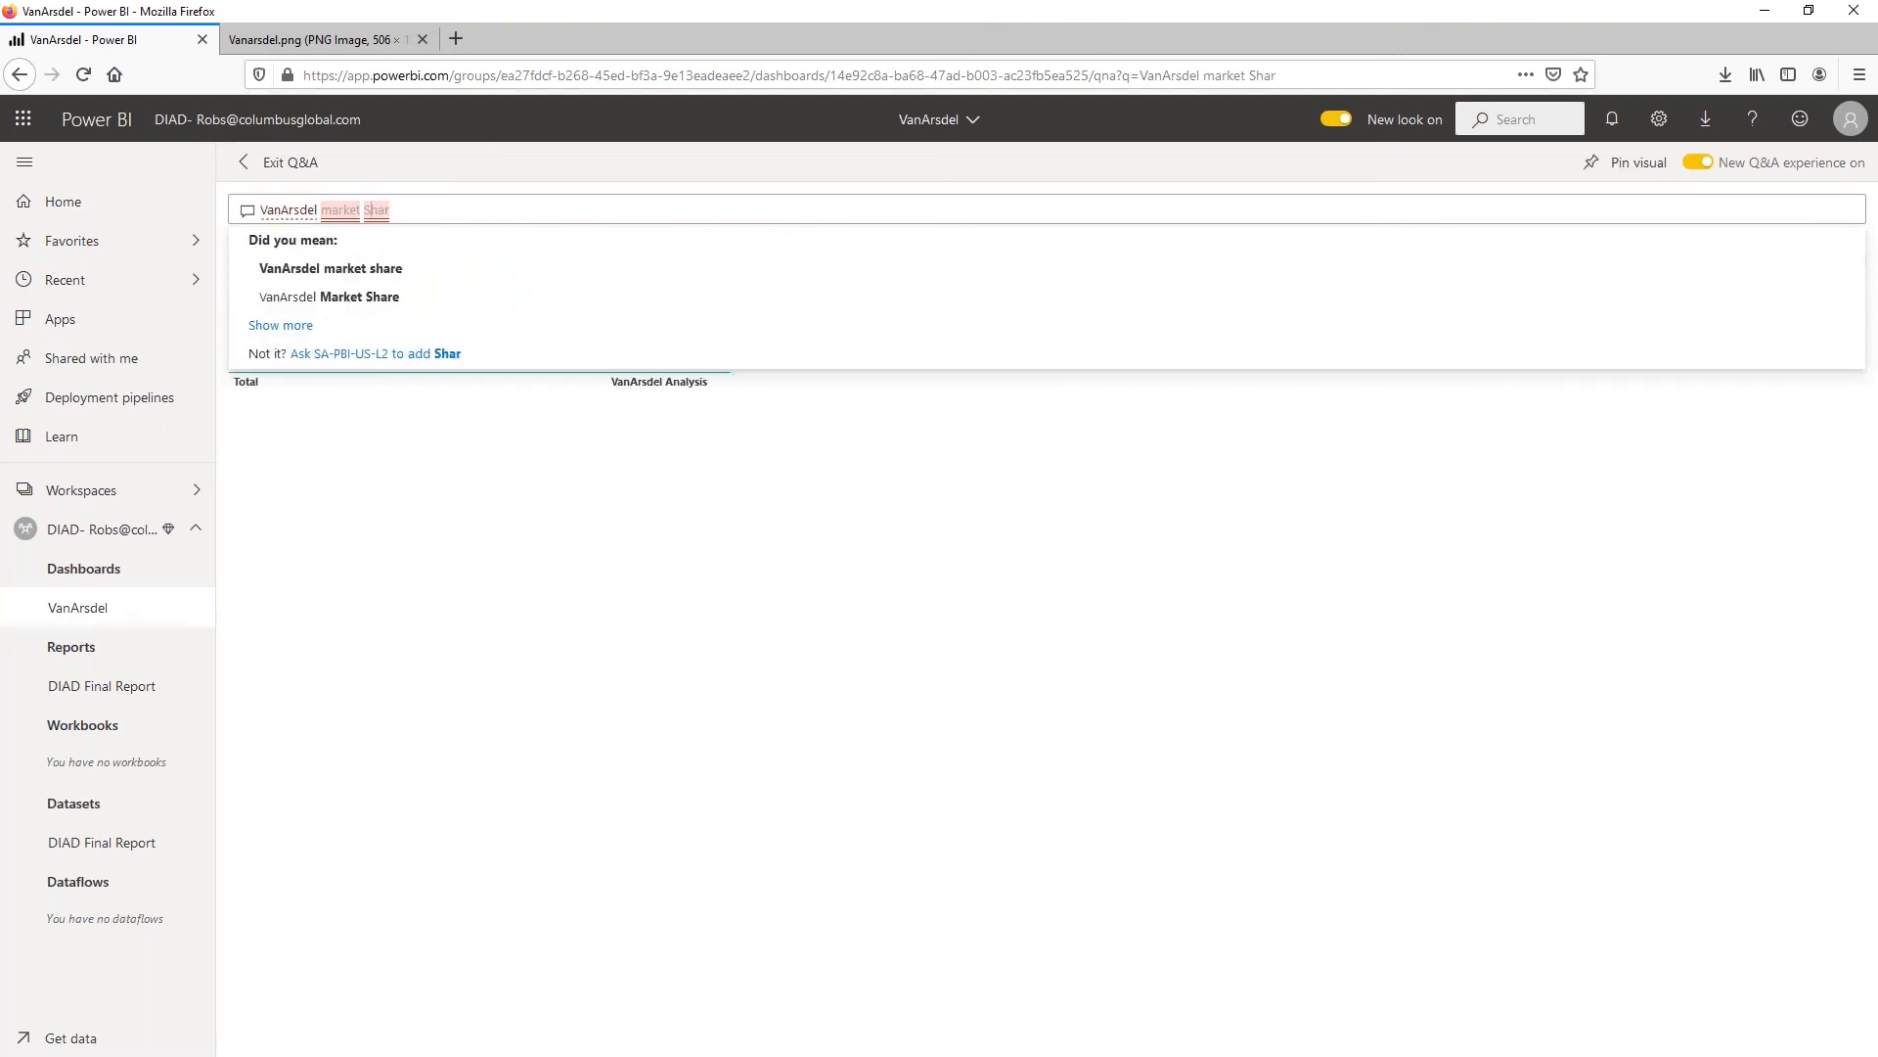
{"action": "type", "text": "e"}
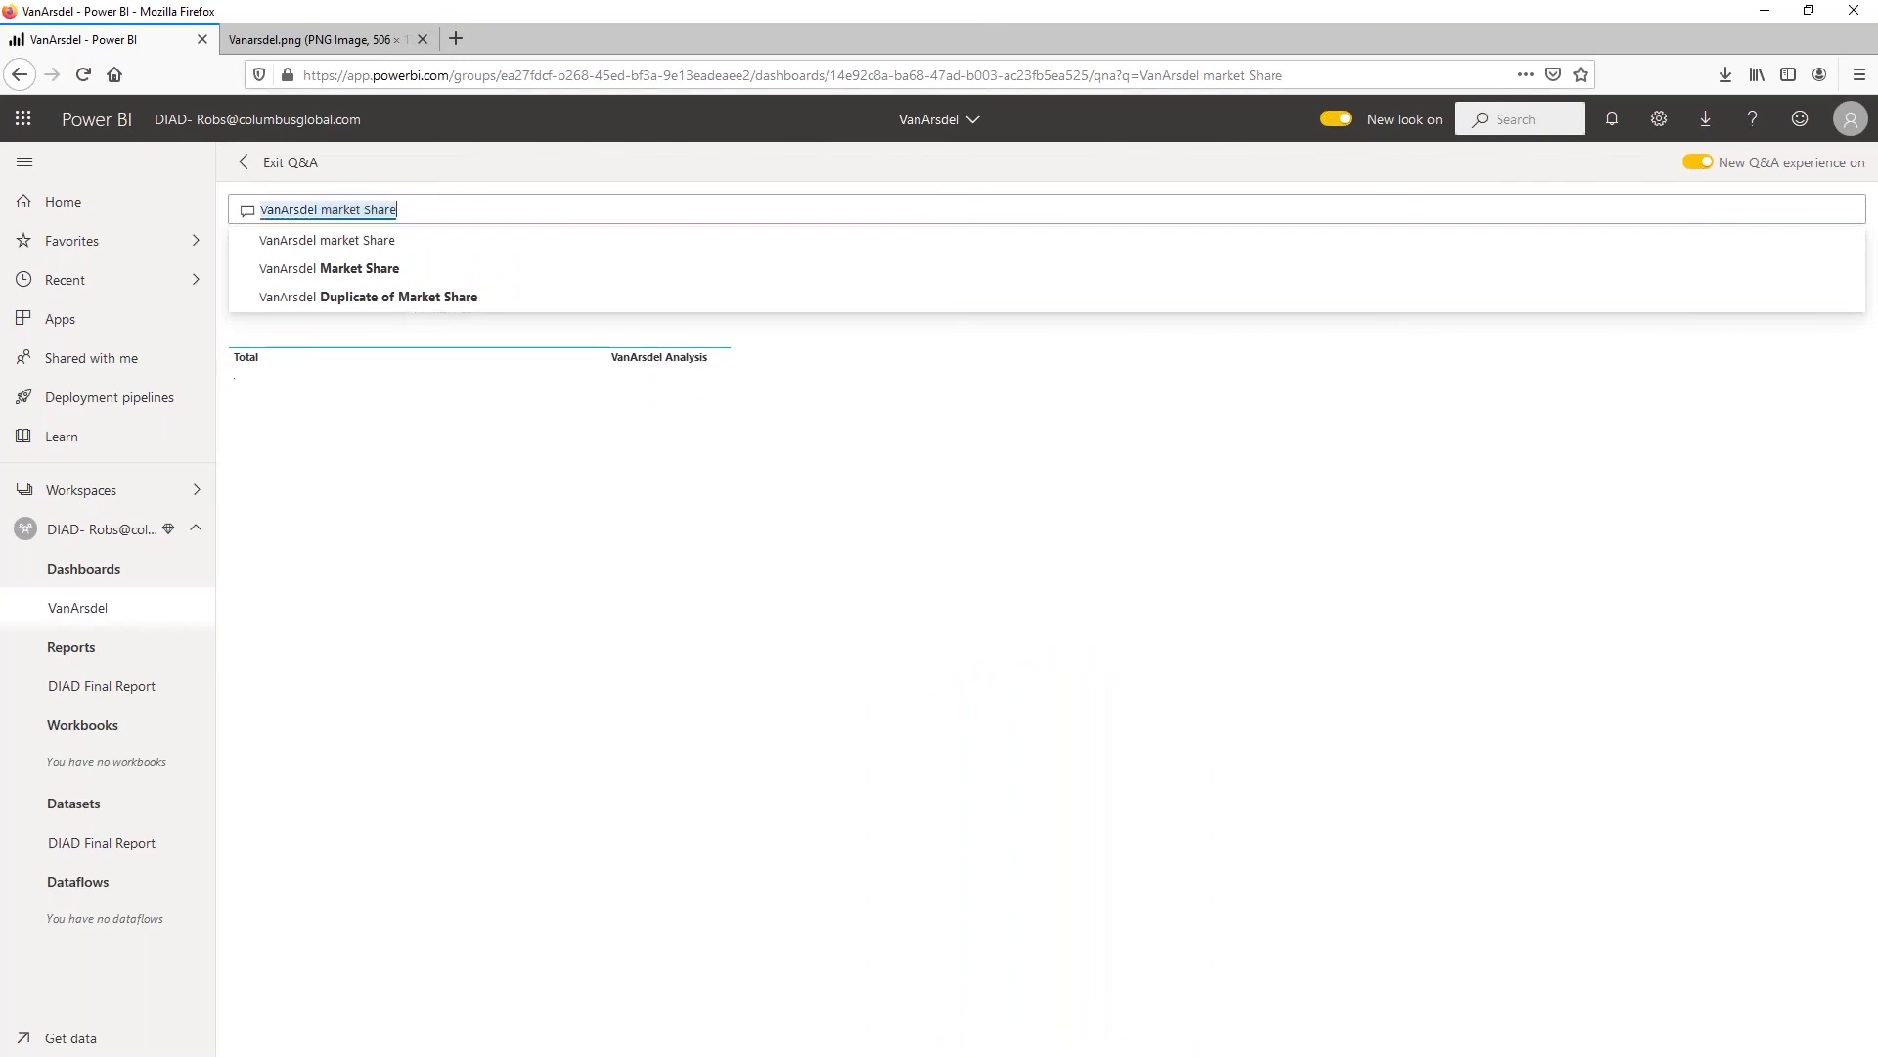
{"action": "type", "text": " y cou"}
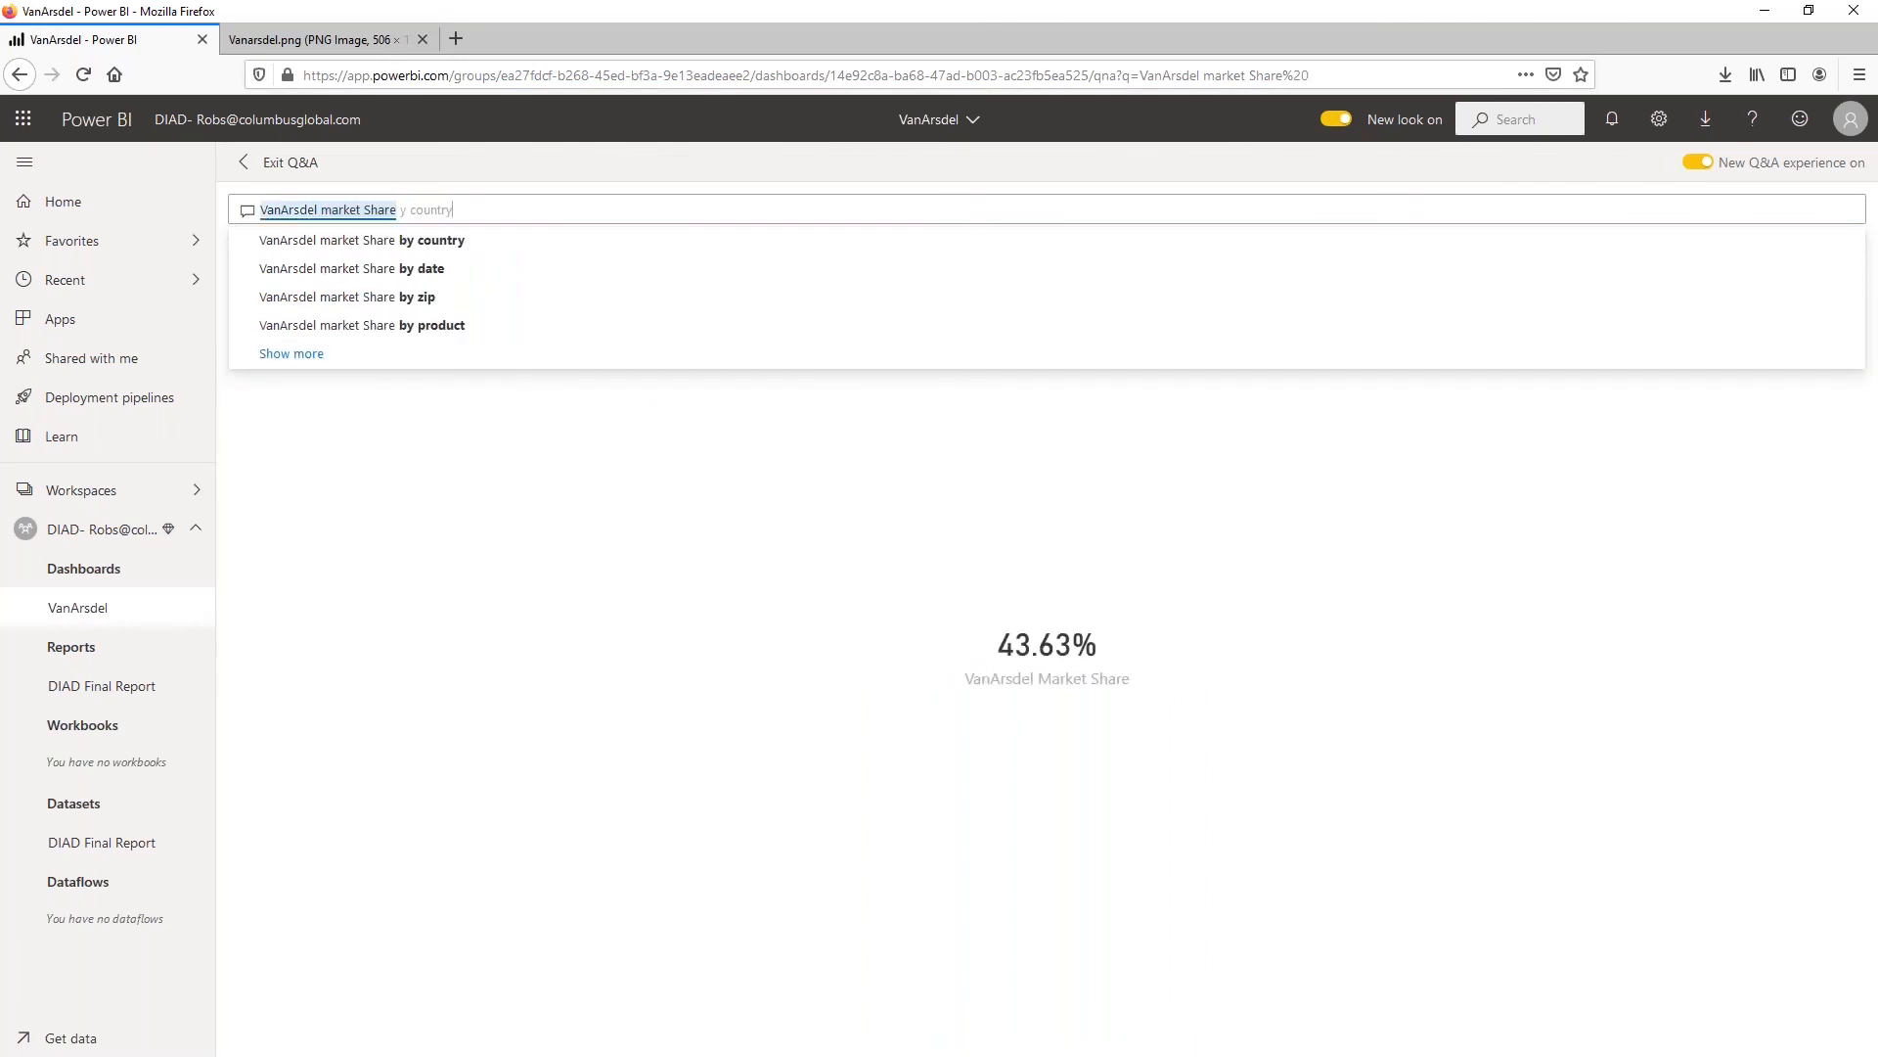
{"action": "type", "text": "ntry"}
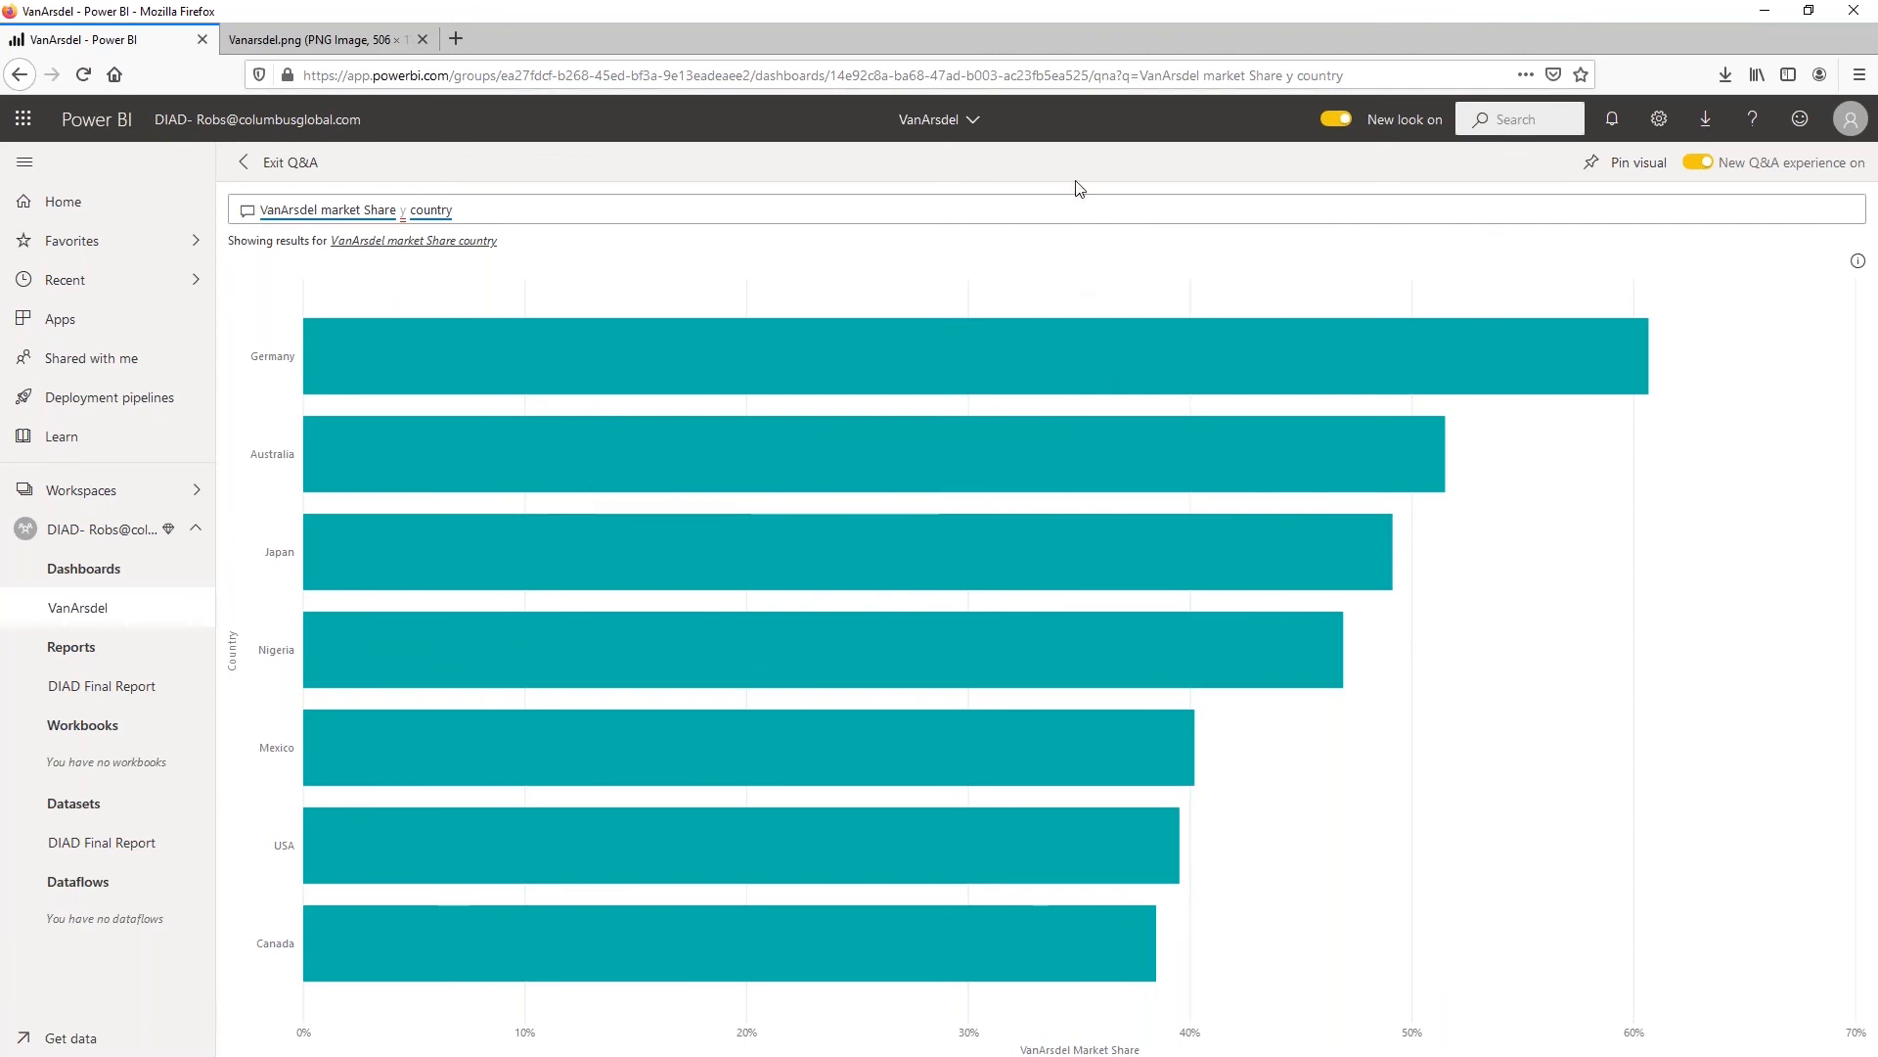
Pin the market share by country chart to the existing VanArsdel dashboard and return to the dashboard to view its tile
{"action": "left_click", "coordinate": [1639, 163]}
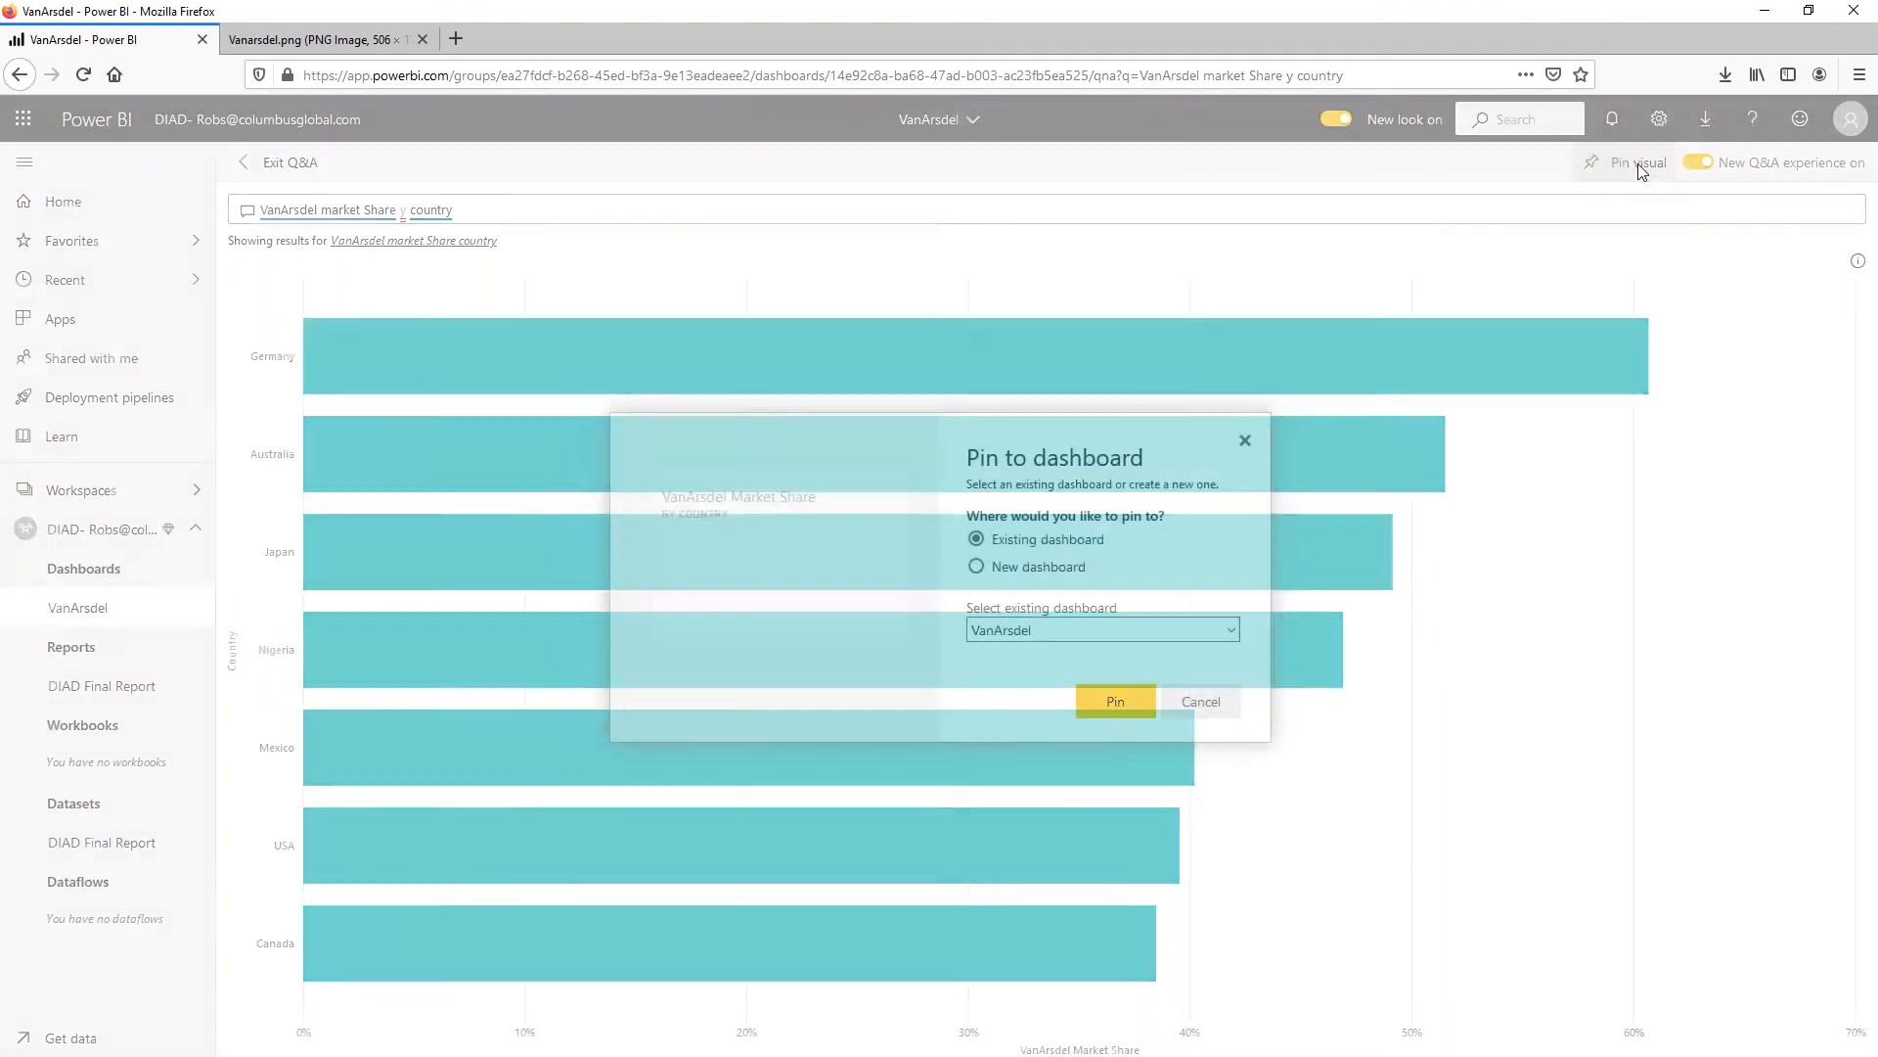
{"action": "left_click", "coordinate": [1115, 700]}
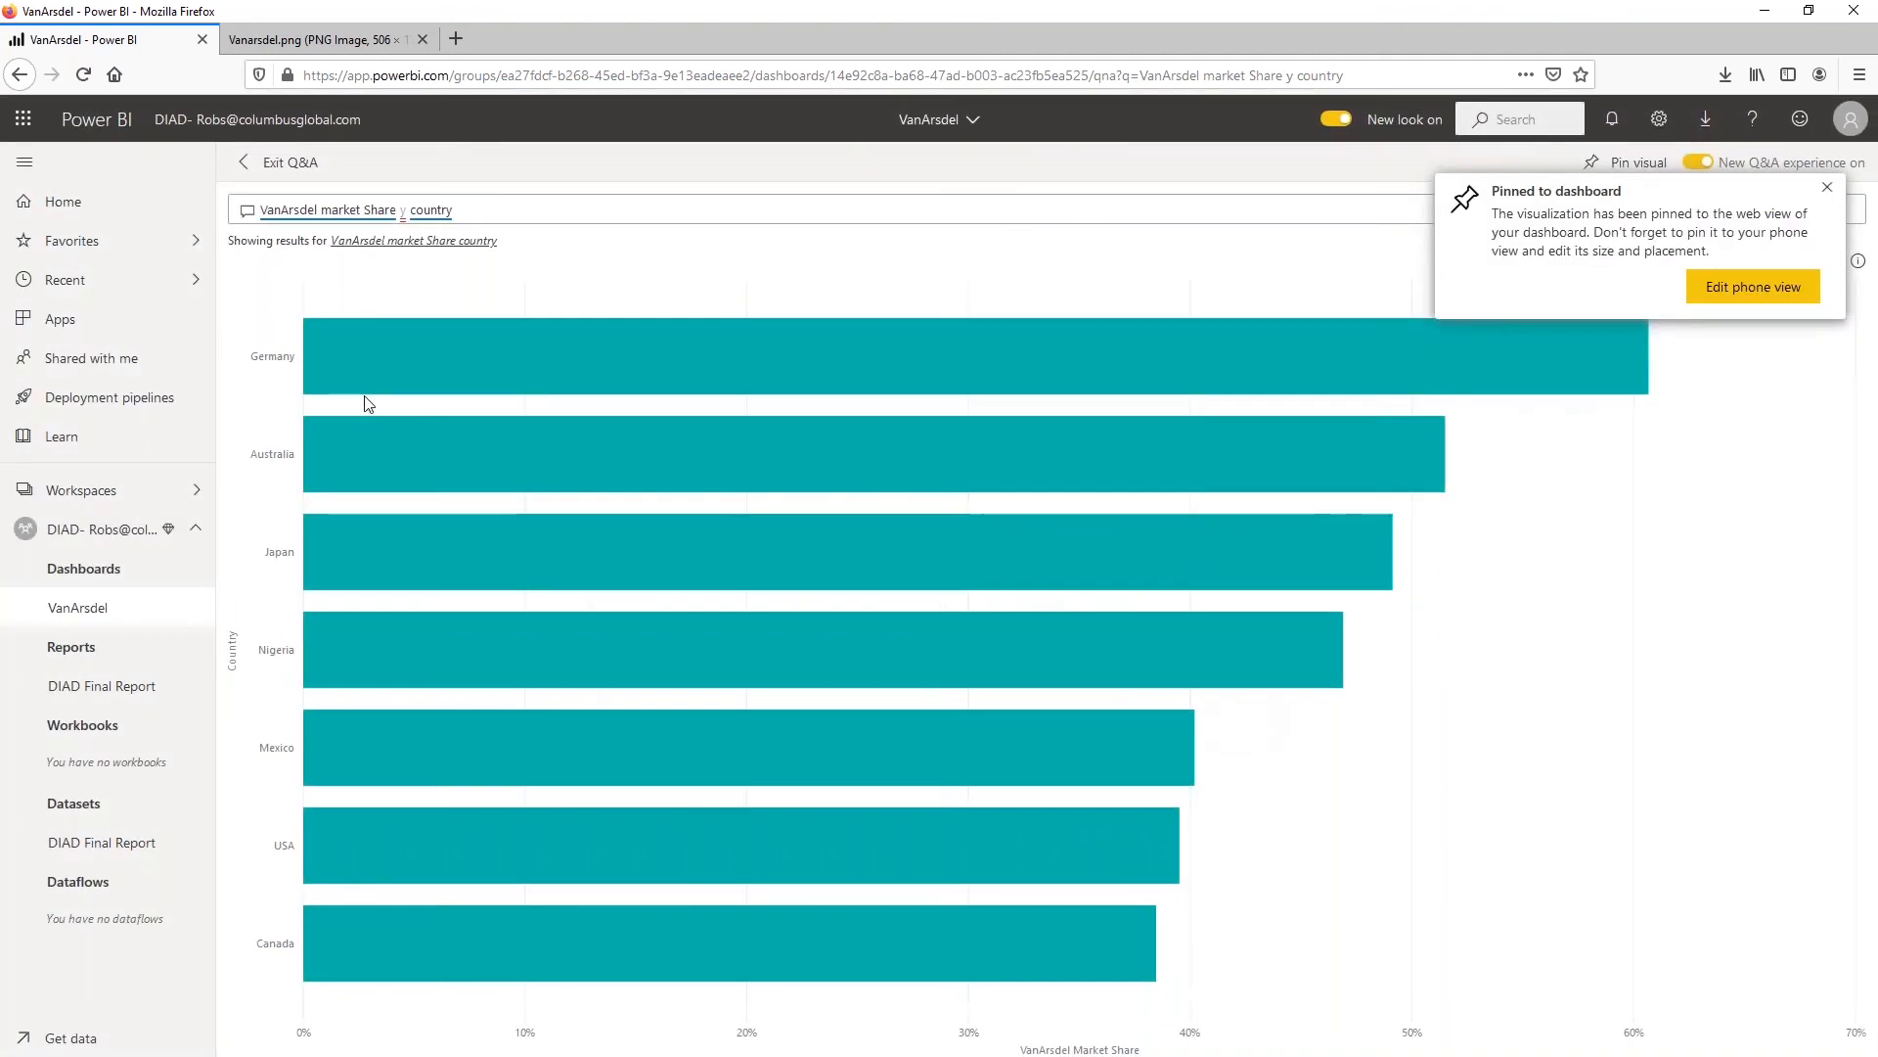
{"action": "left_click", "coordinate": [245, 159]}
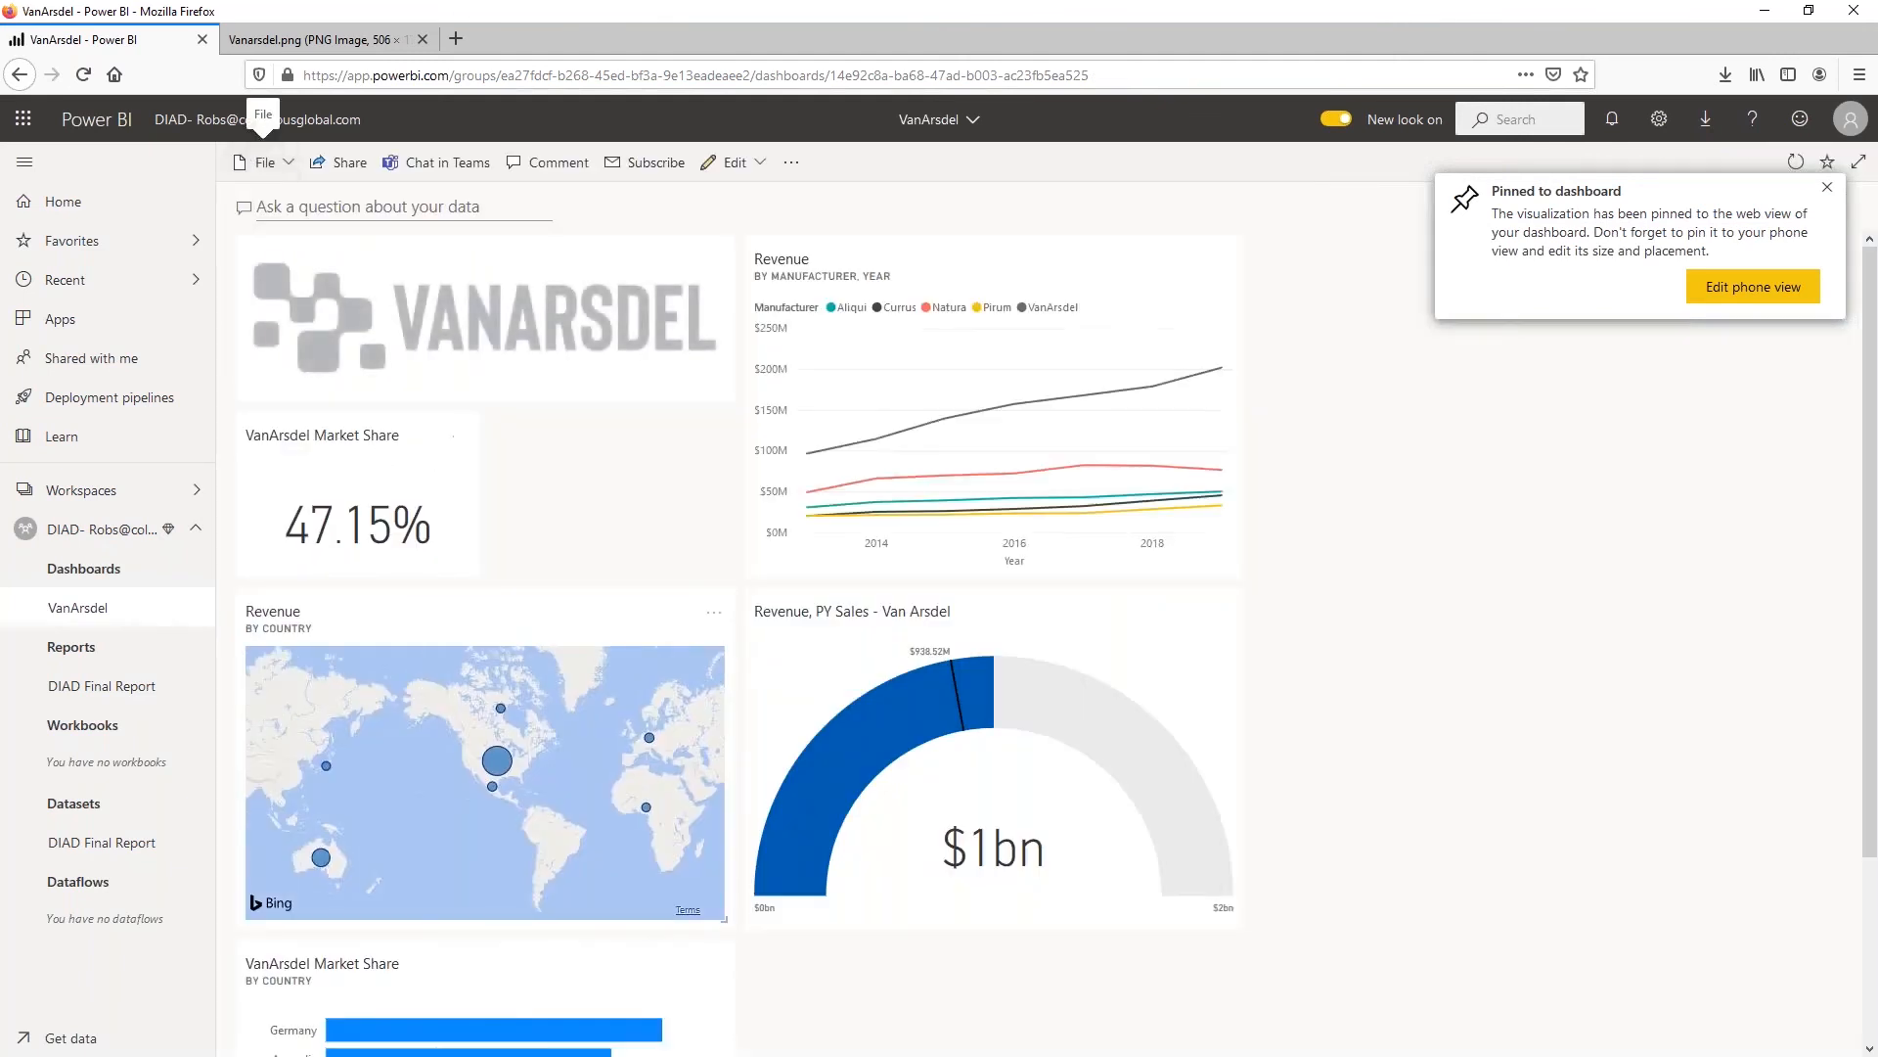
{"action": "scroll", "coordinate": [450, 734], "scroll_direction": "down", "scroll_amount": 3}
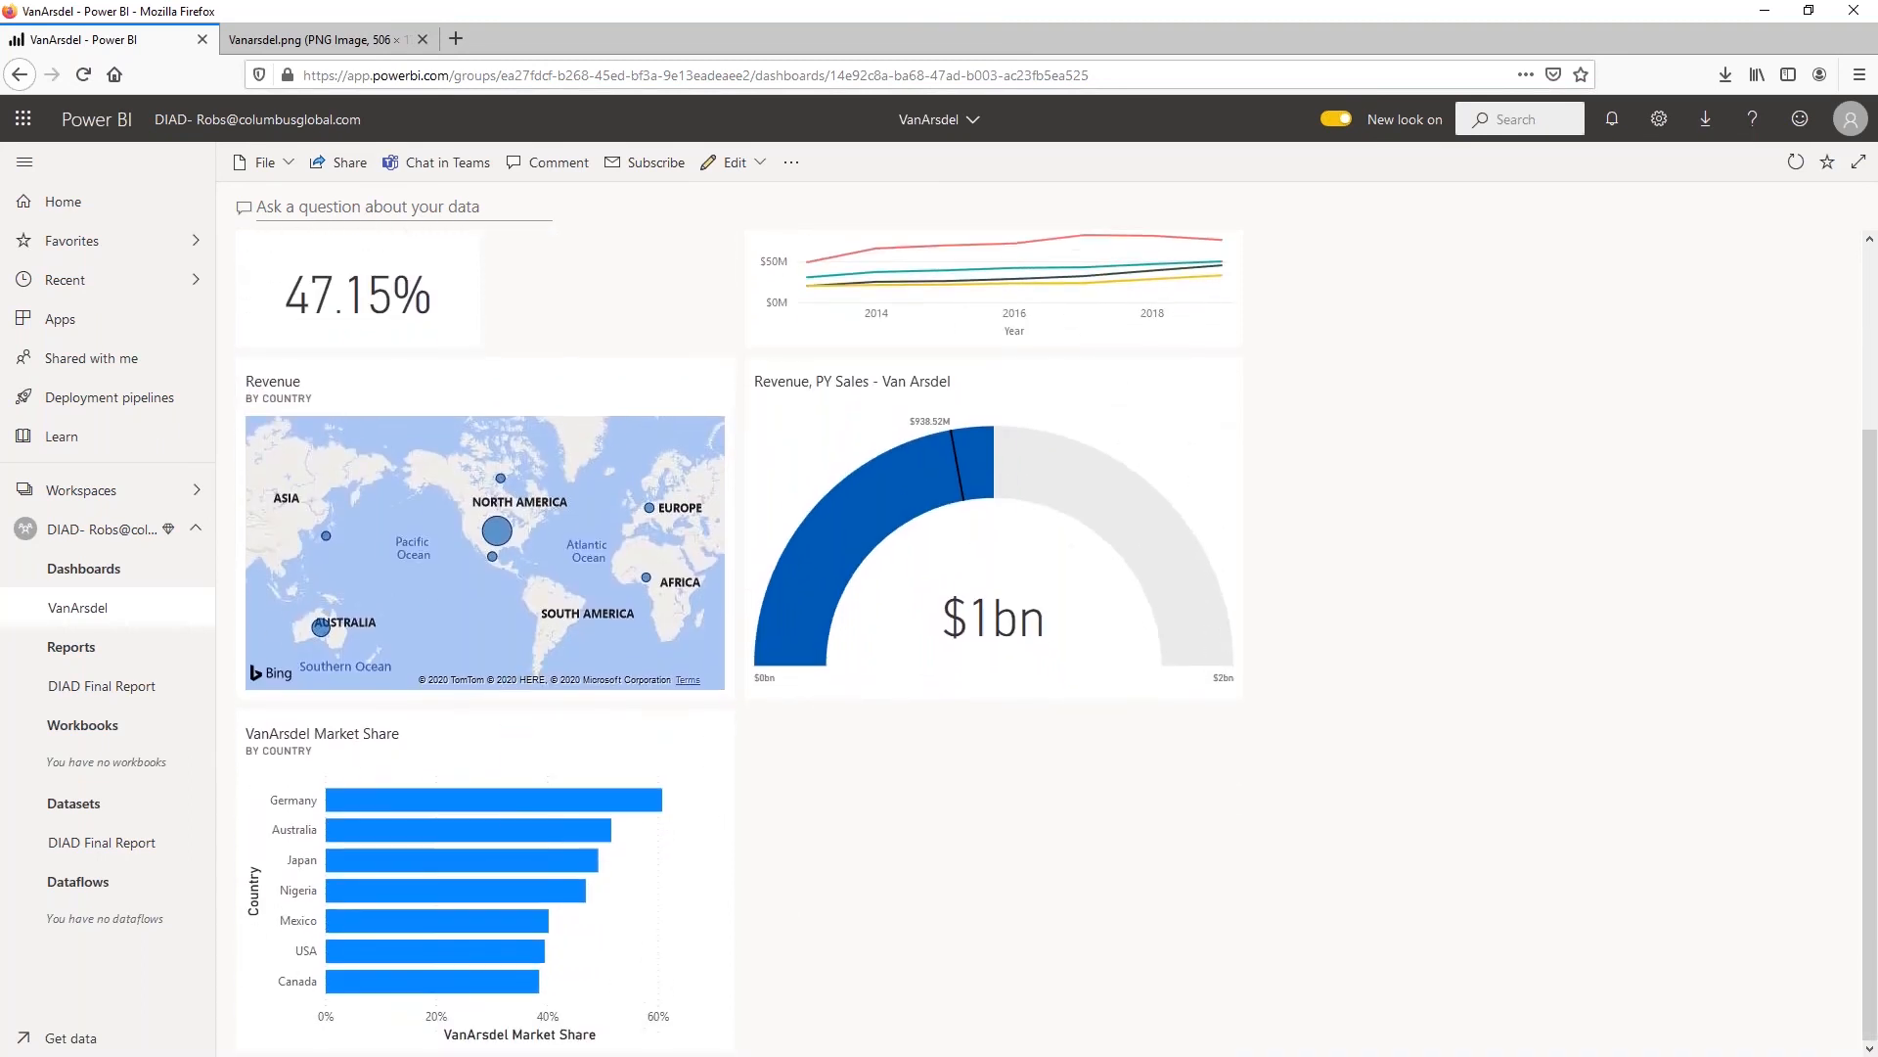
Ask the dashboard's Q&A for "VanArsdel Market Share by country as treemap"
{"action": "left_click", "coordinate": [341, 208]}
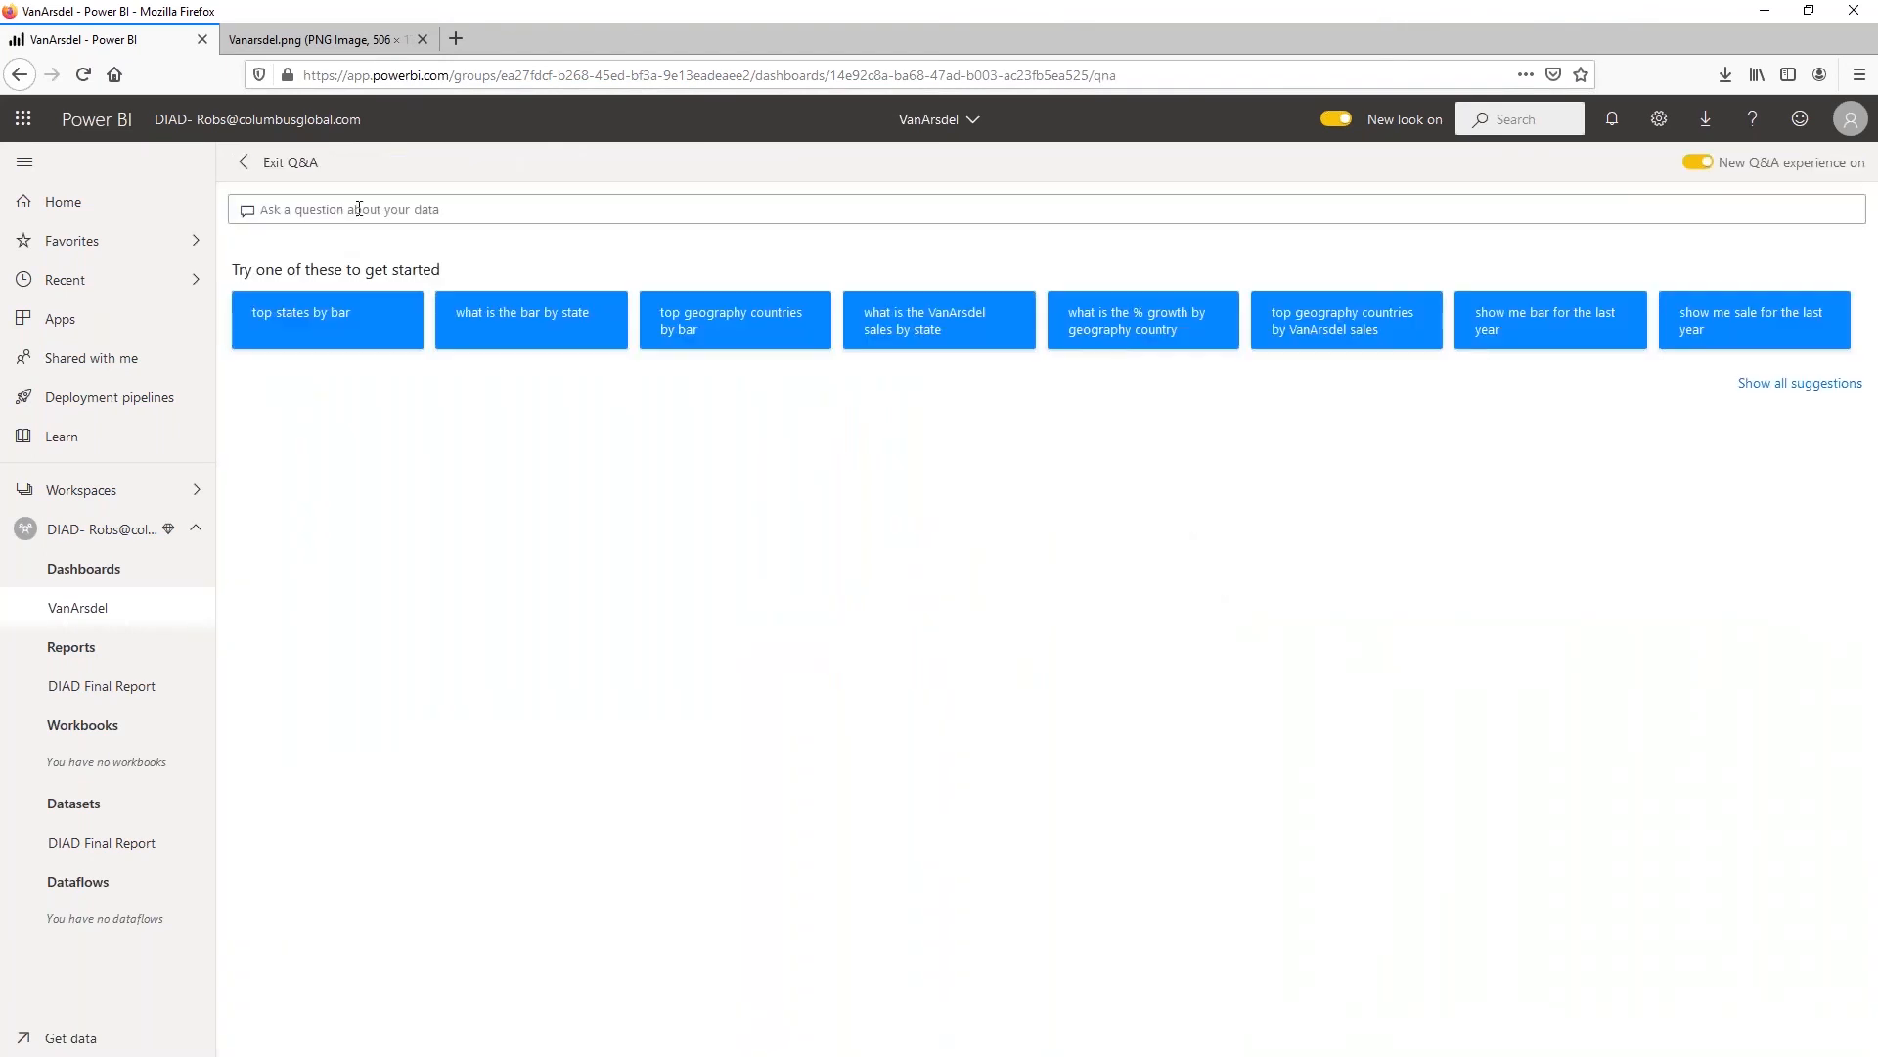
{"action": "type", "text": "V"}
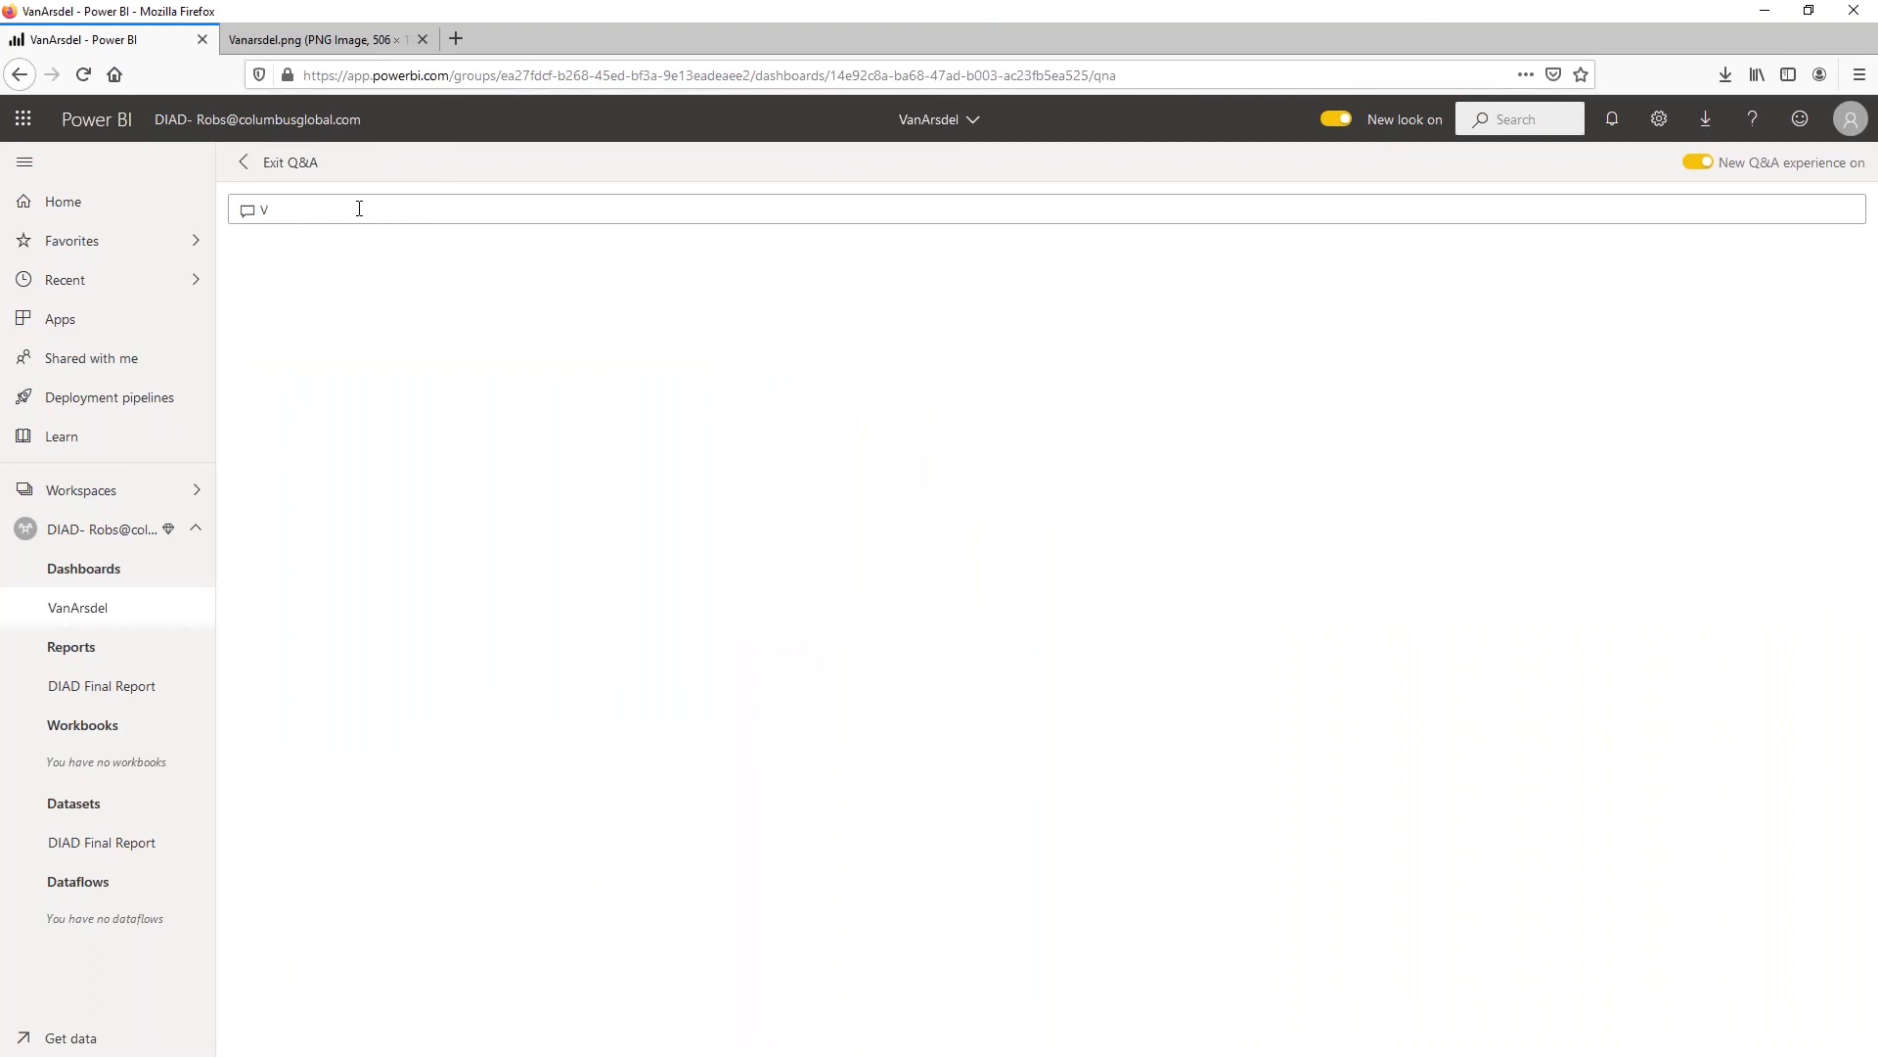
{"action": "type", "text": "anAr"}
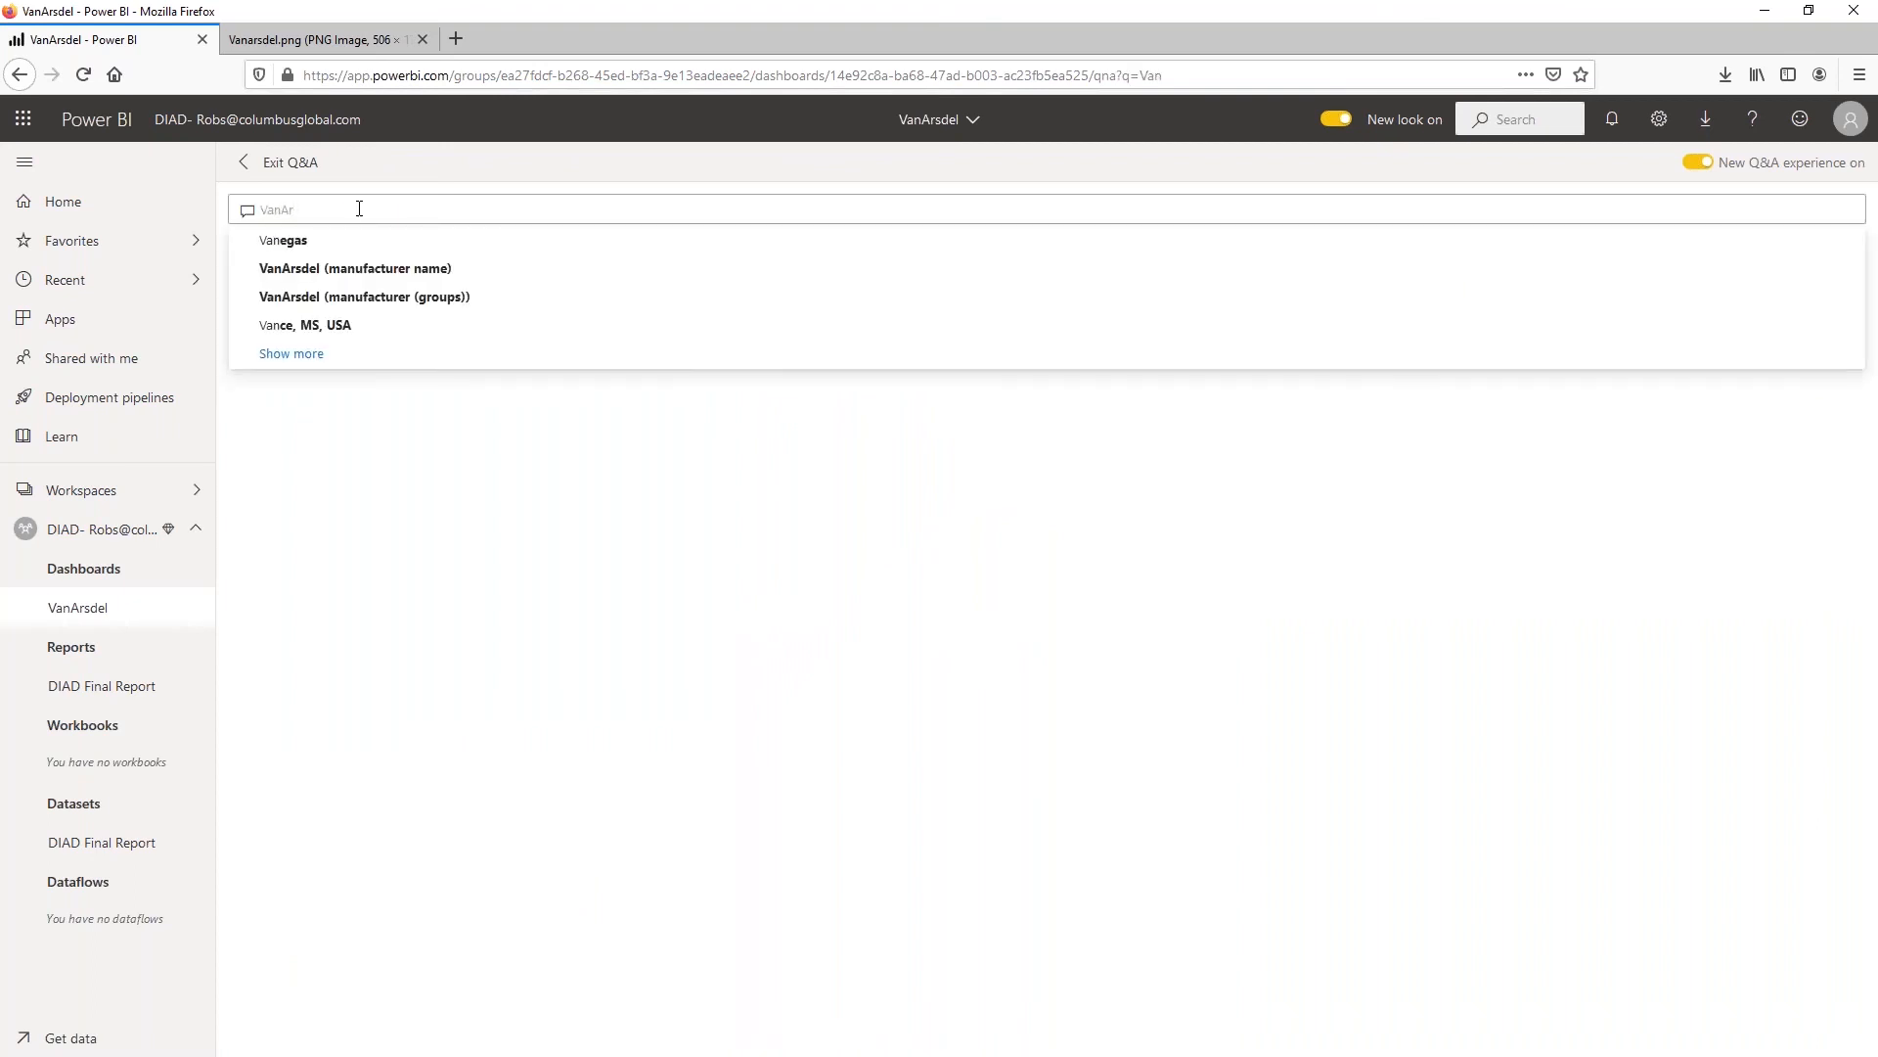
{"action": "type", "text": "sdel Ma"}
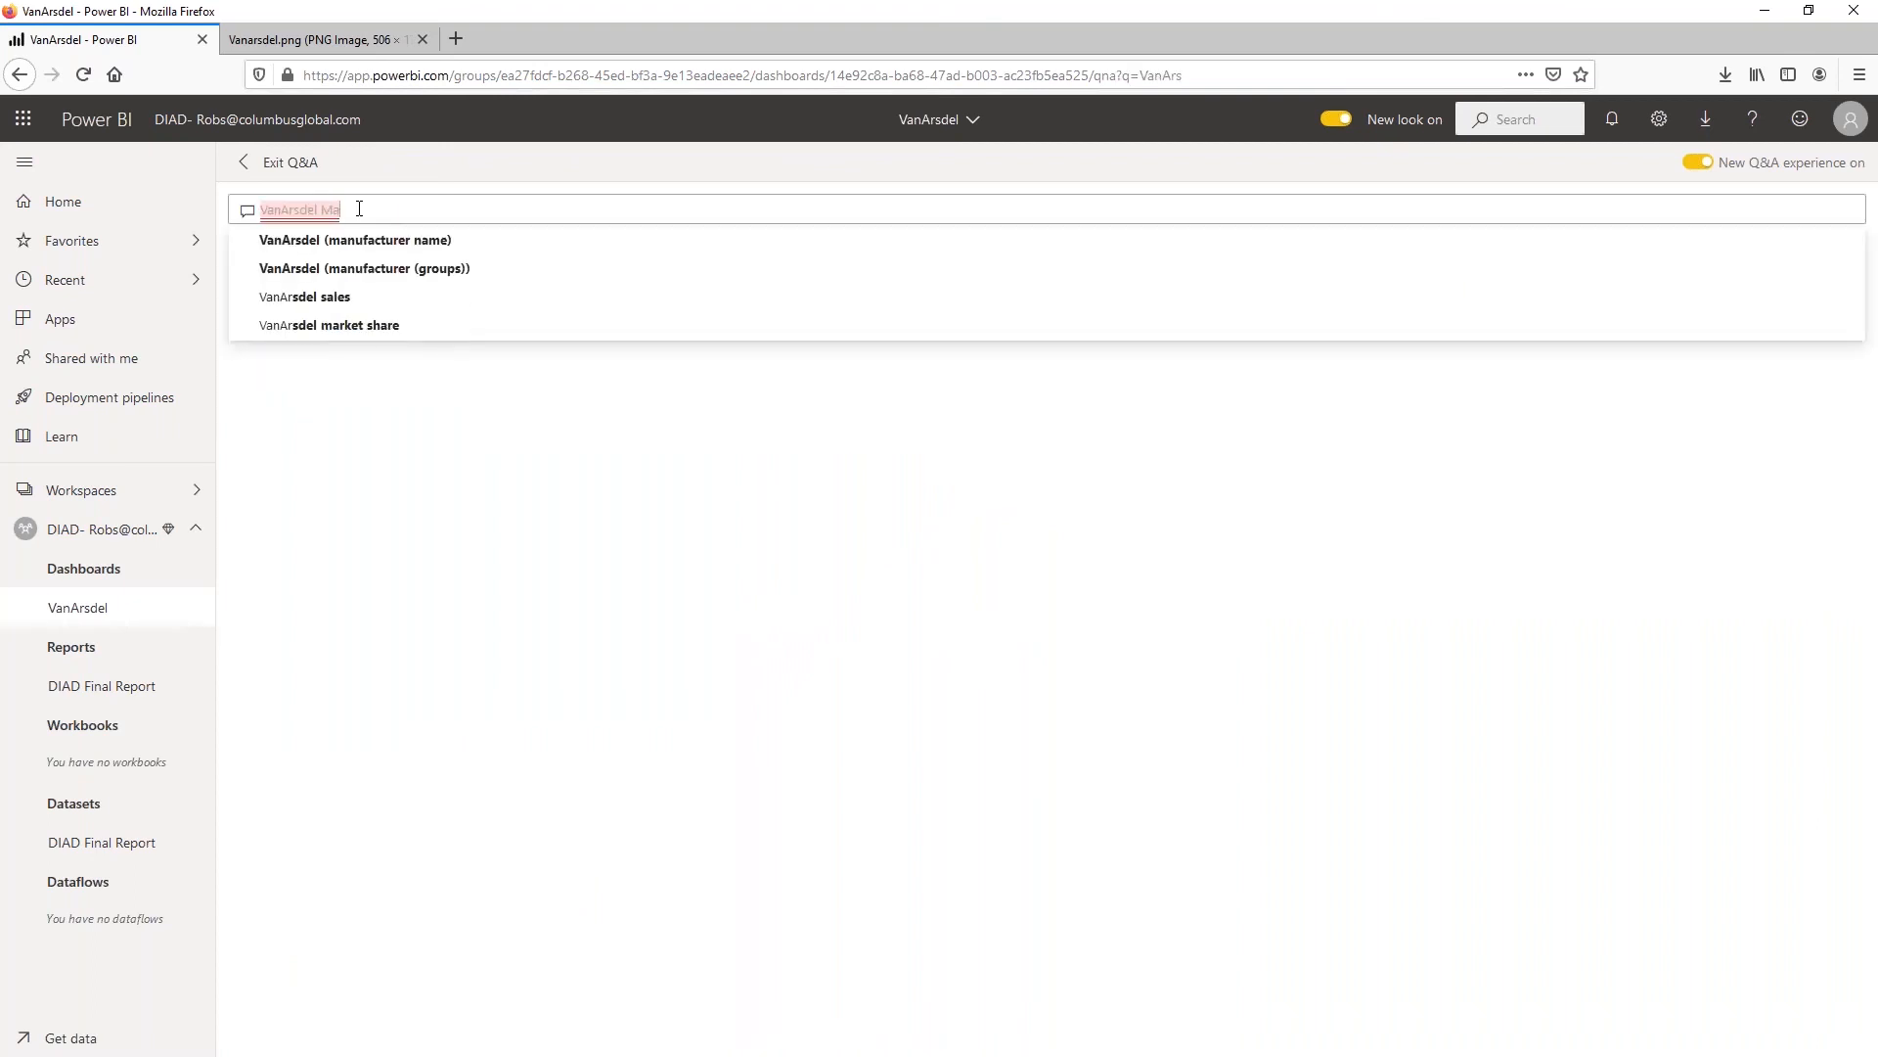
{"action": "type", "text": "rket Shar"}
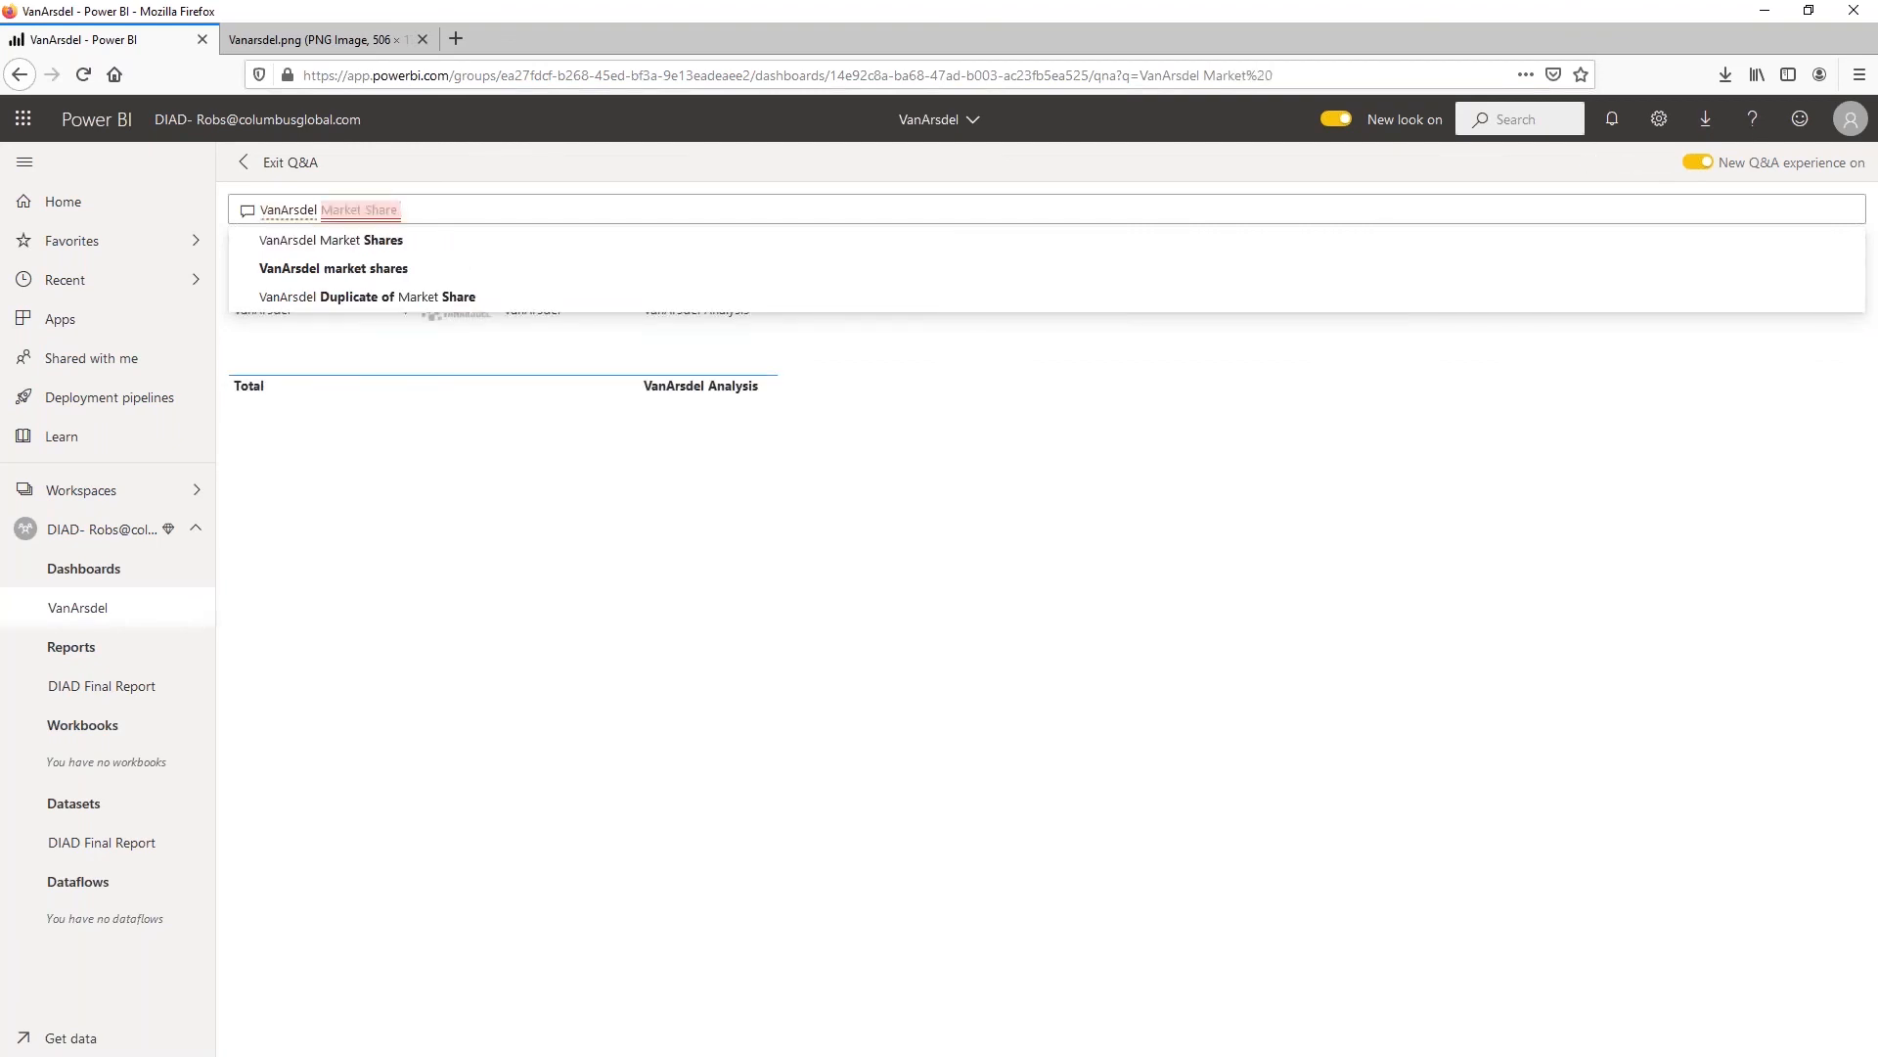
{"action": "type", "text": "e by"}
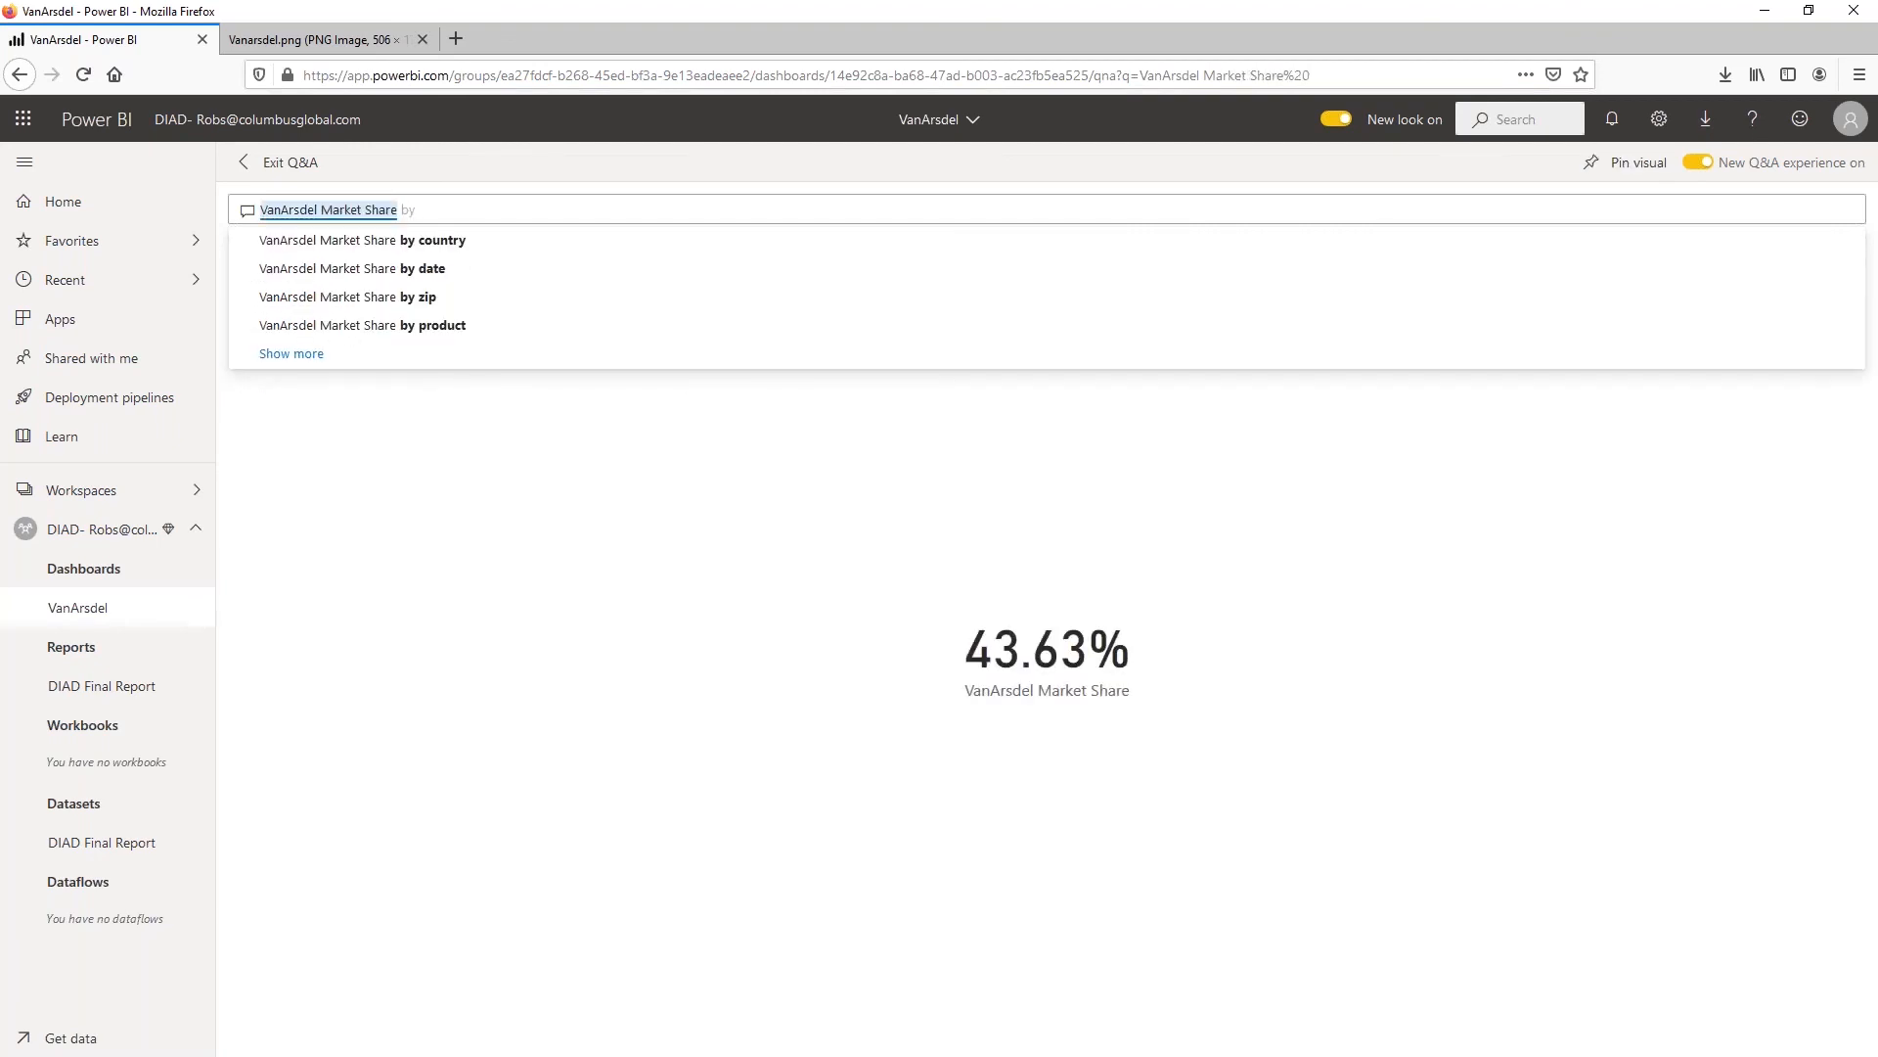
{"action": "type", "text": " country "}
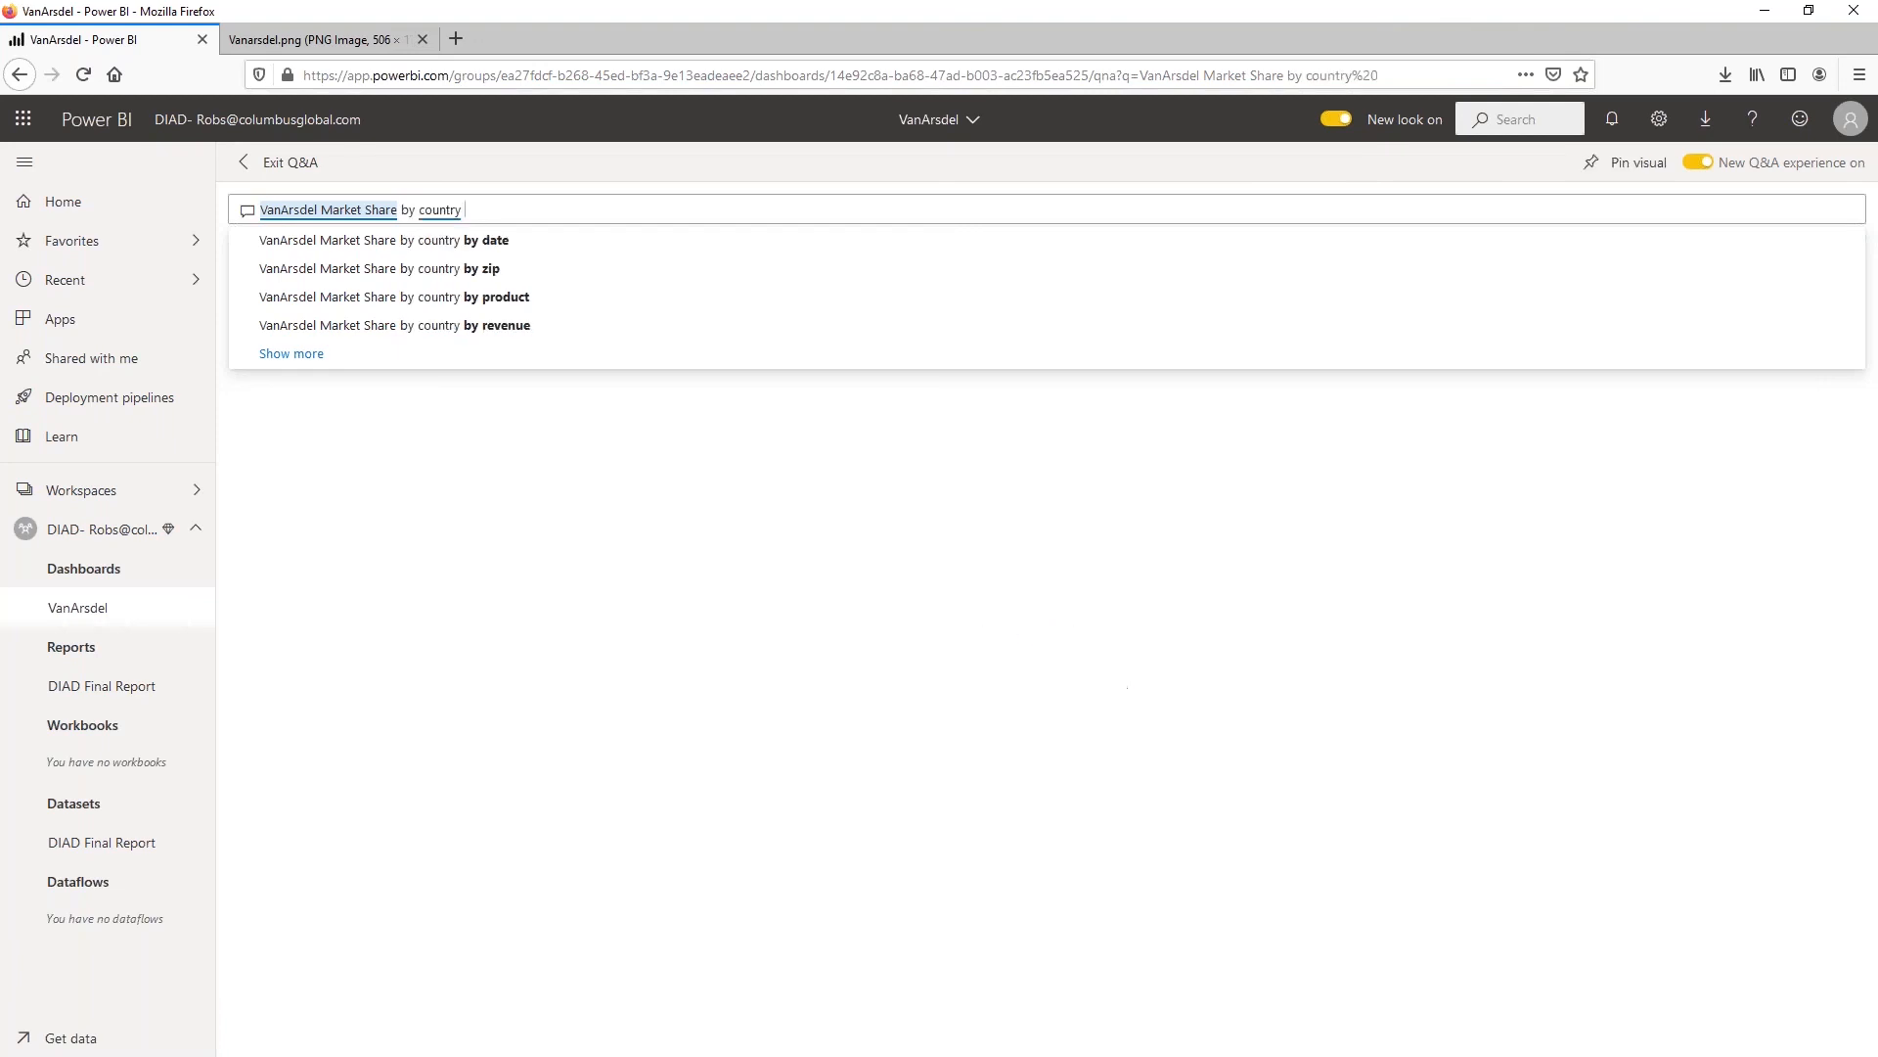
{"action": "type", "text": "as tremap"}
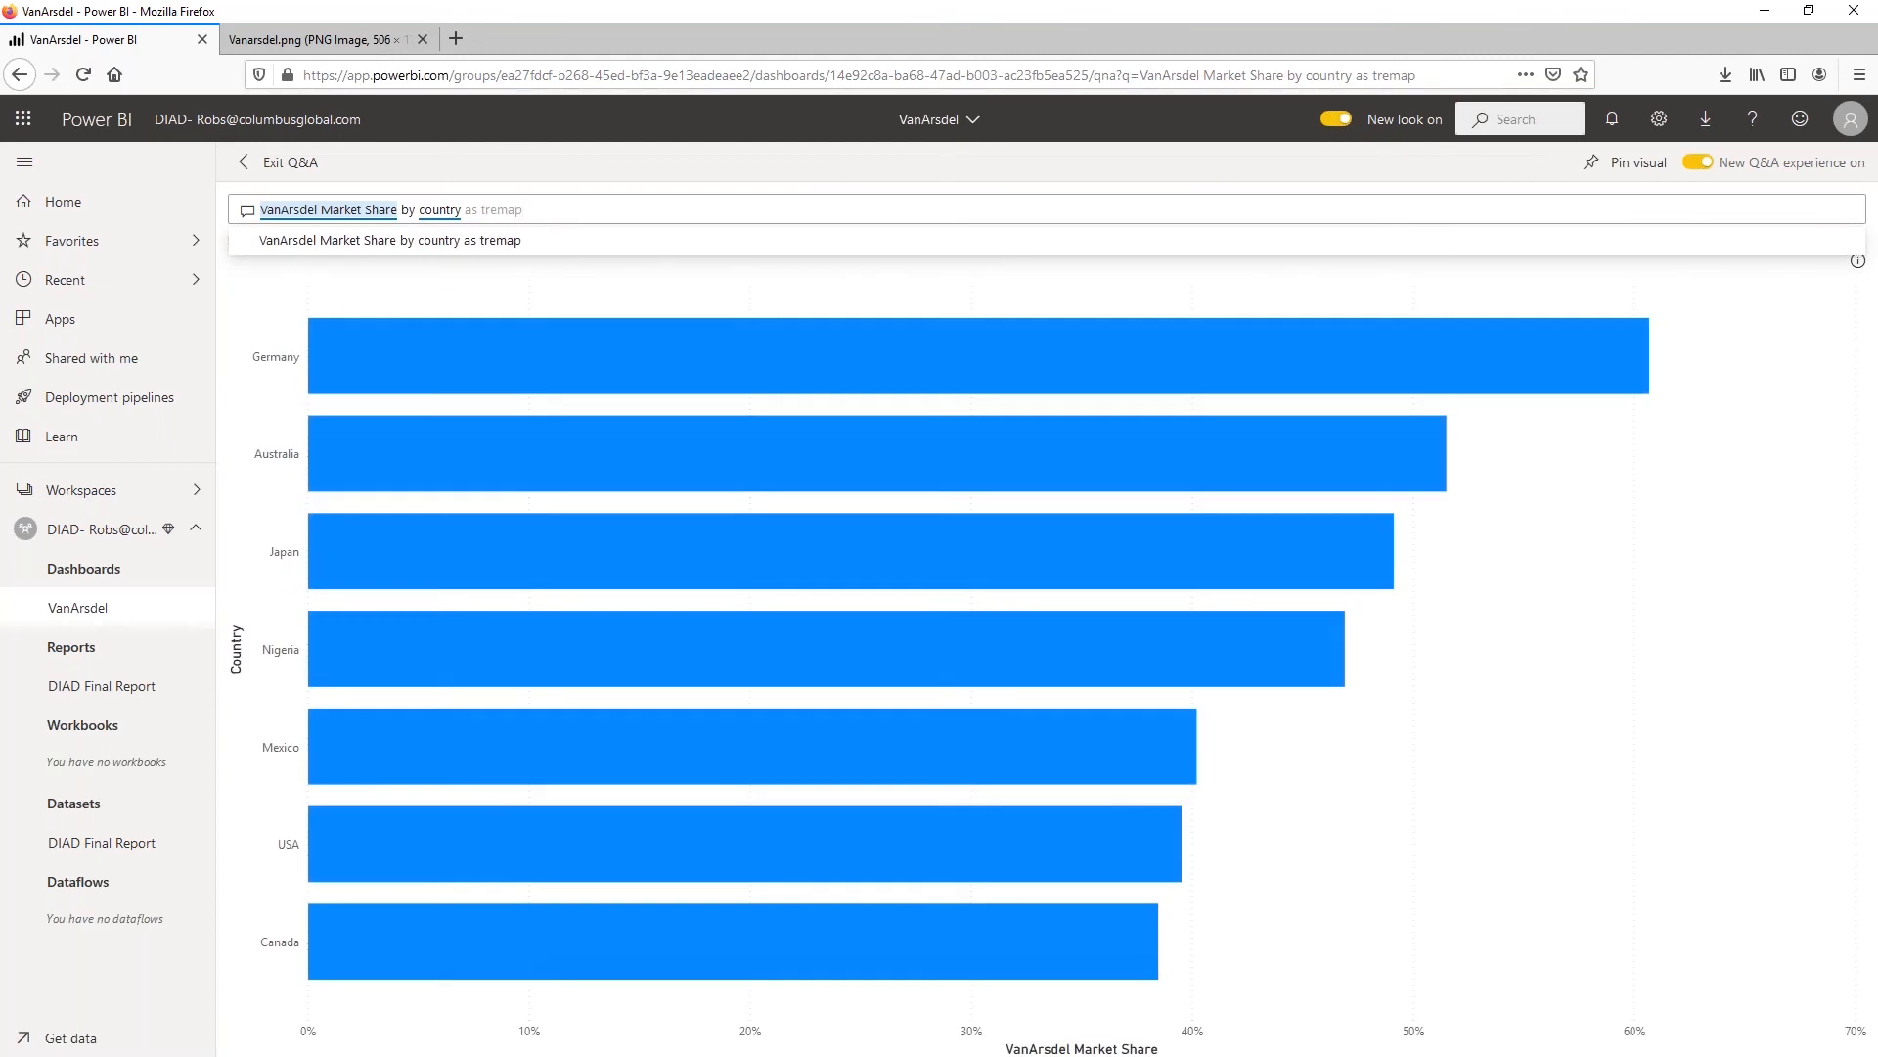
{"action": "left_click", "coordinate": [497, 210]}
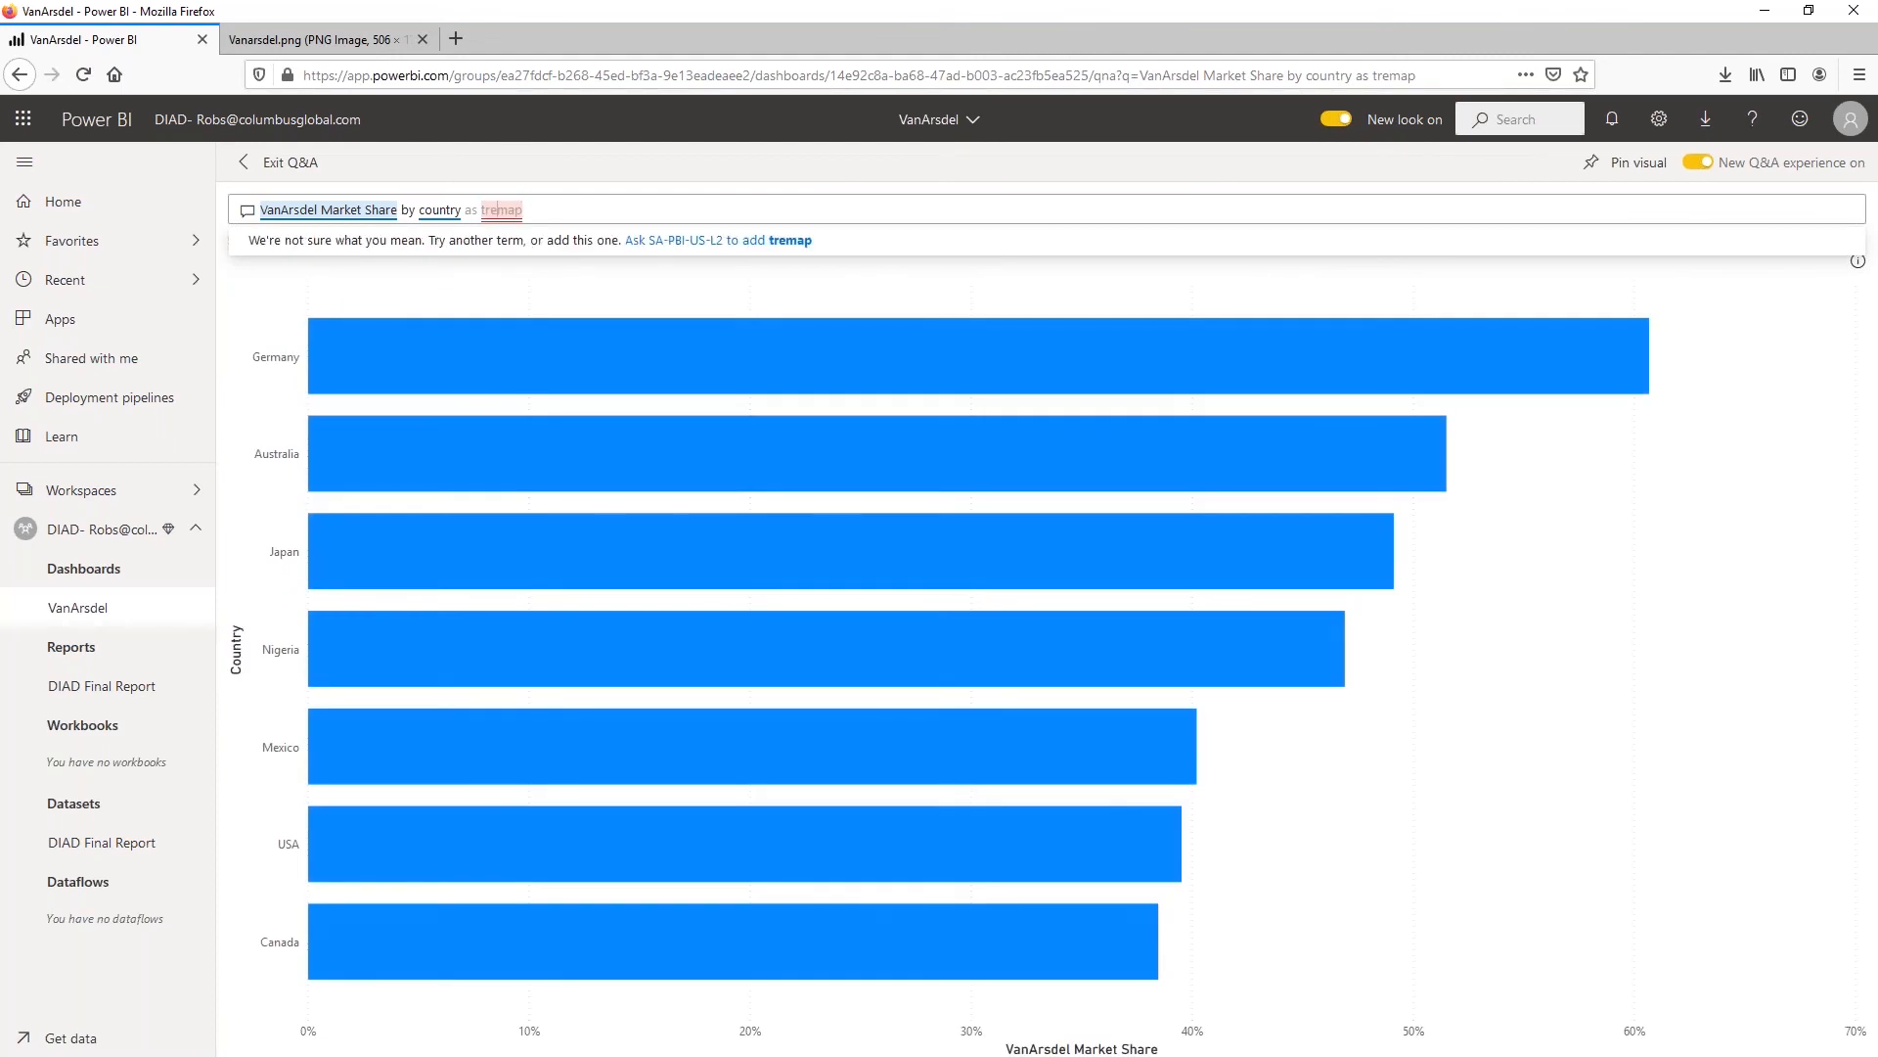
{"action": "type", "text": "e"}
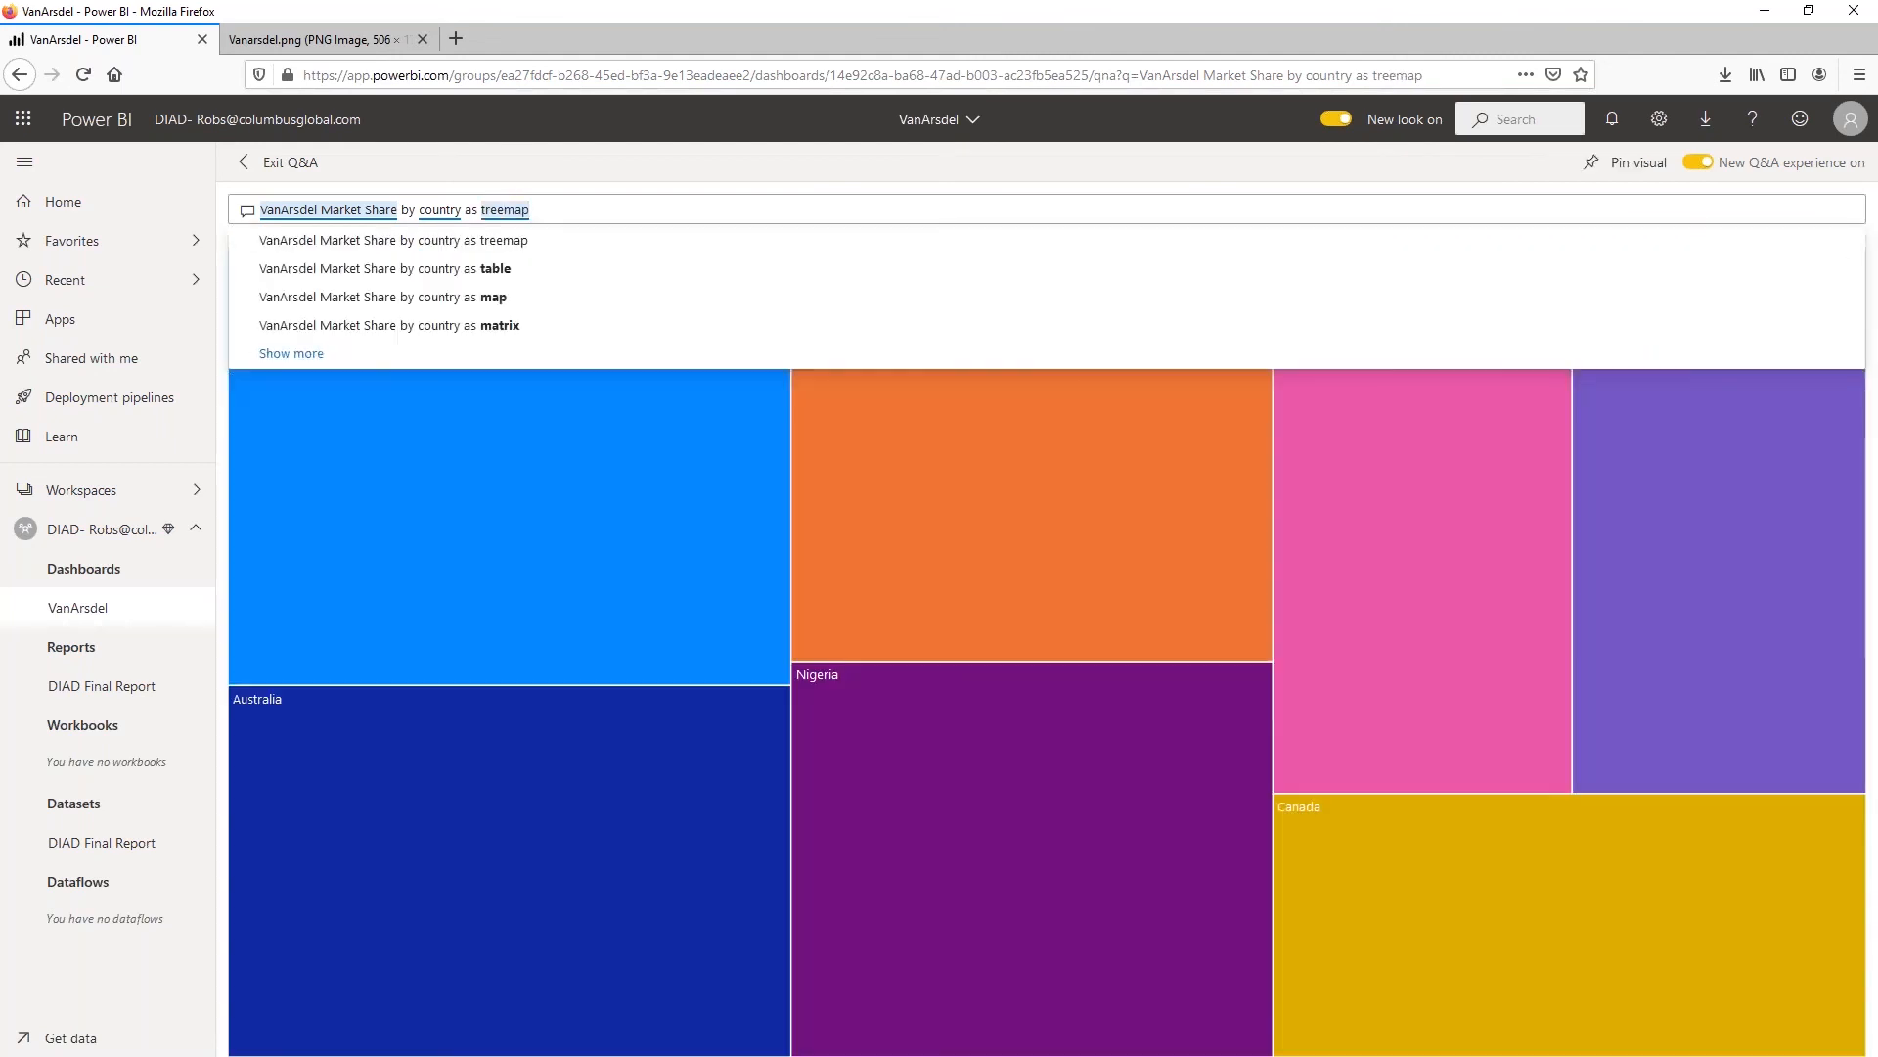
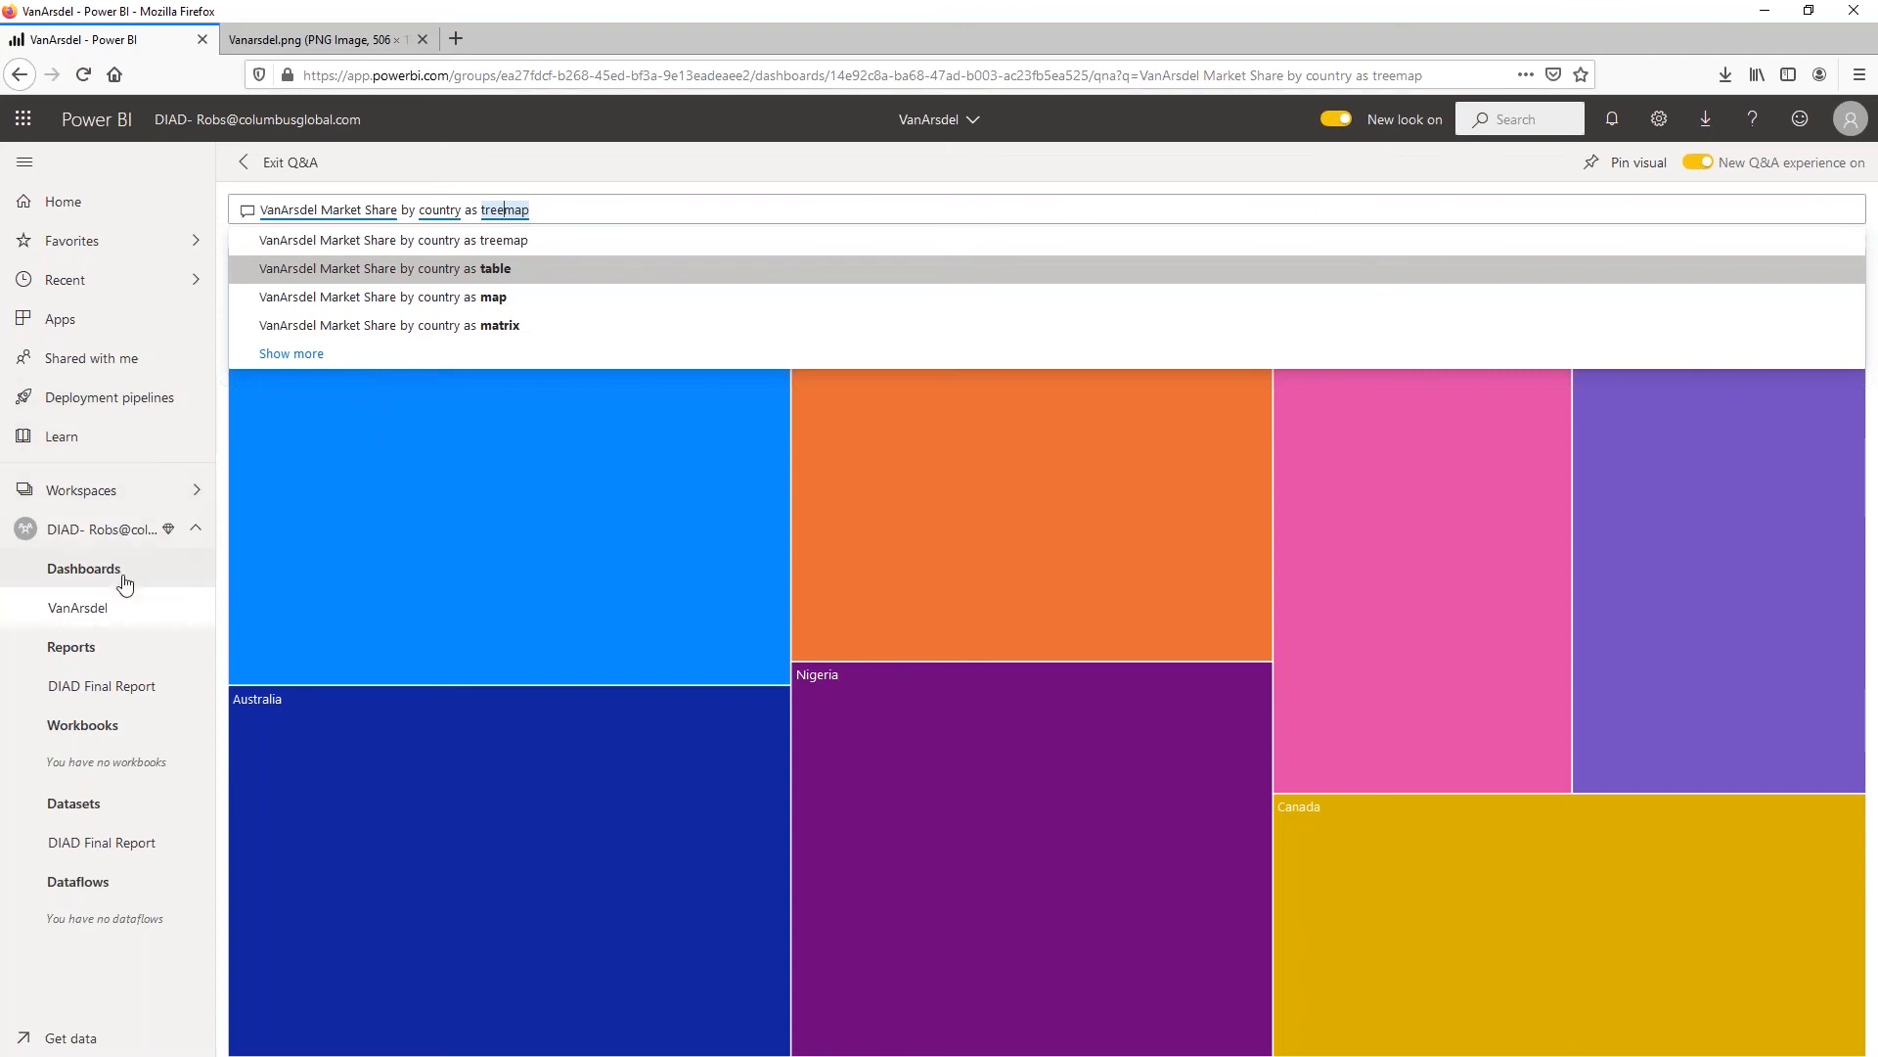
Return to the VanArsdel dashboard and view the insights for the Revenue by Manufacturer, Year tile
{"action": "left_click", "coordinate": [131, 617]}
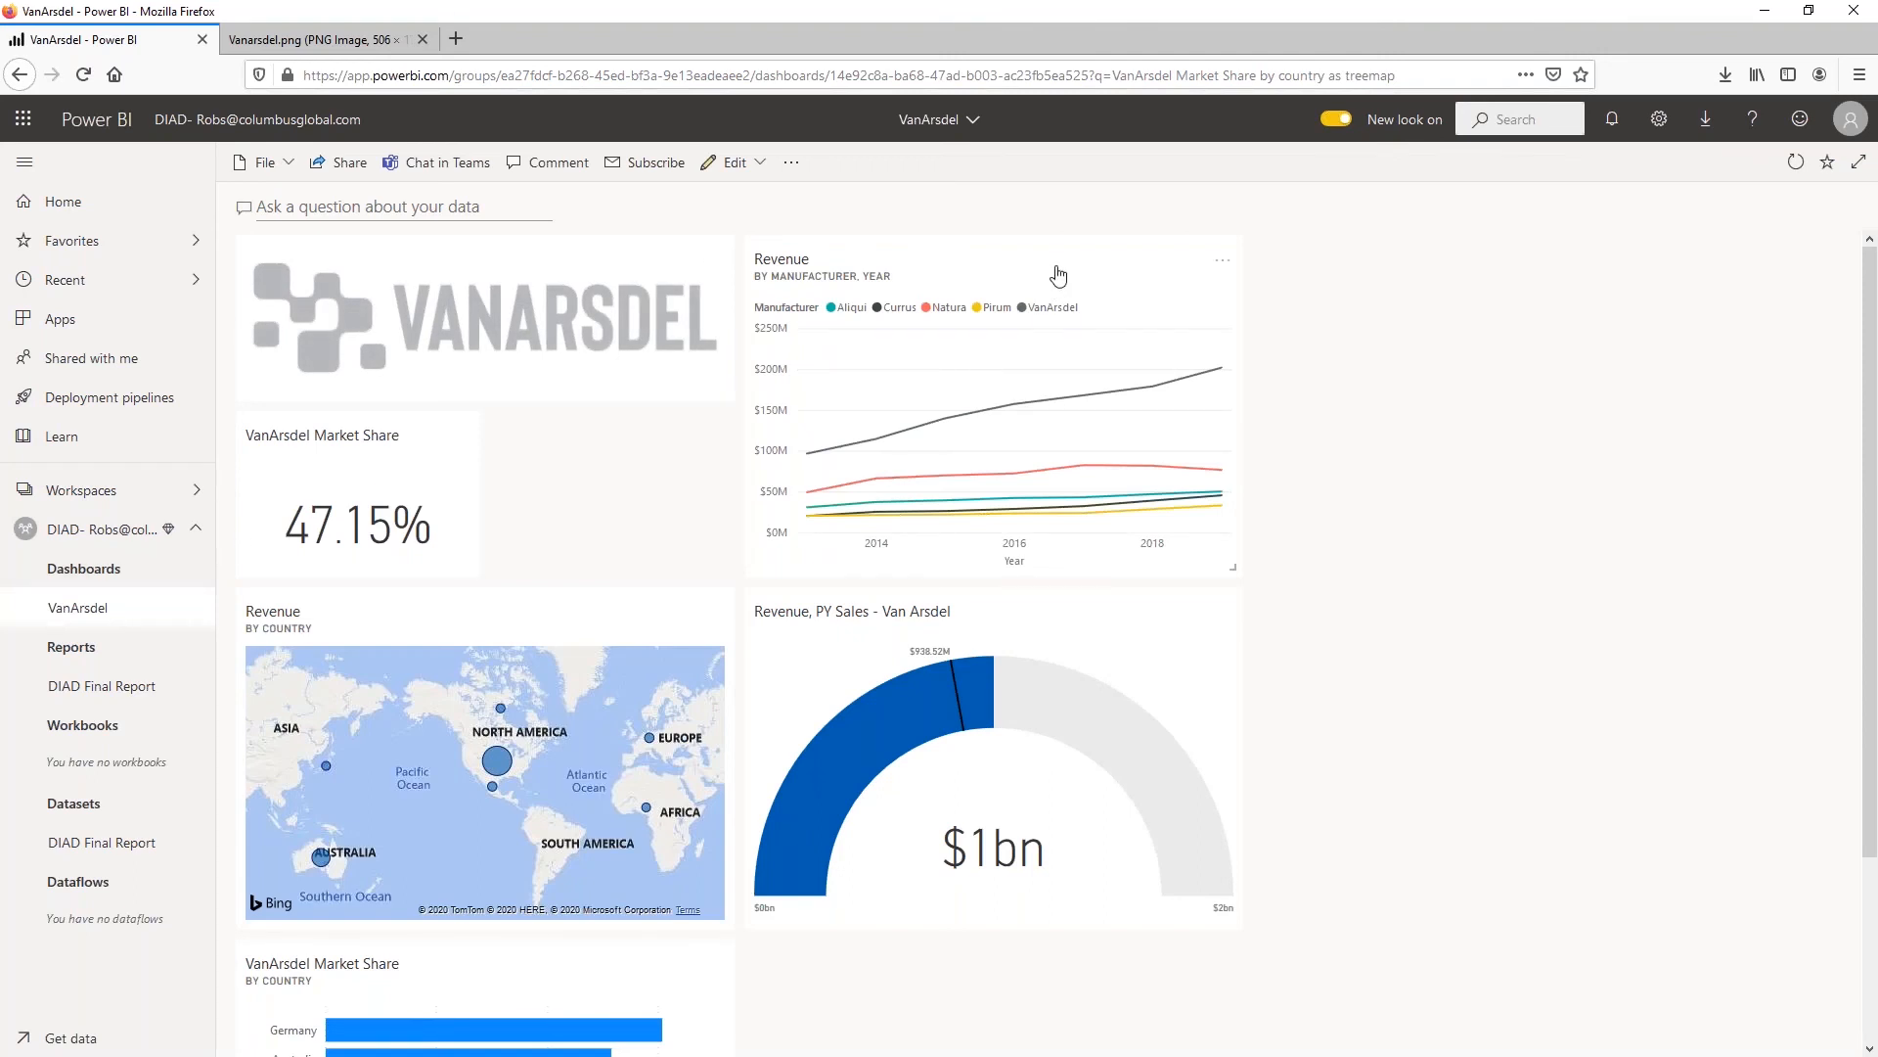
{"action": "left_click", "coordinate": [1220, 264]}
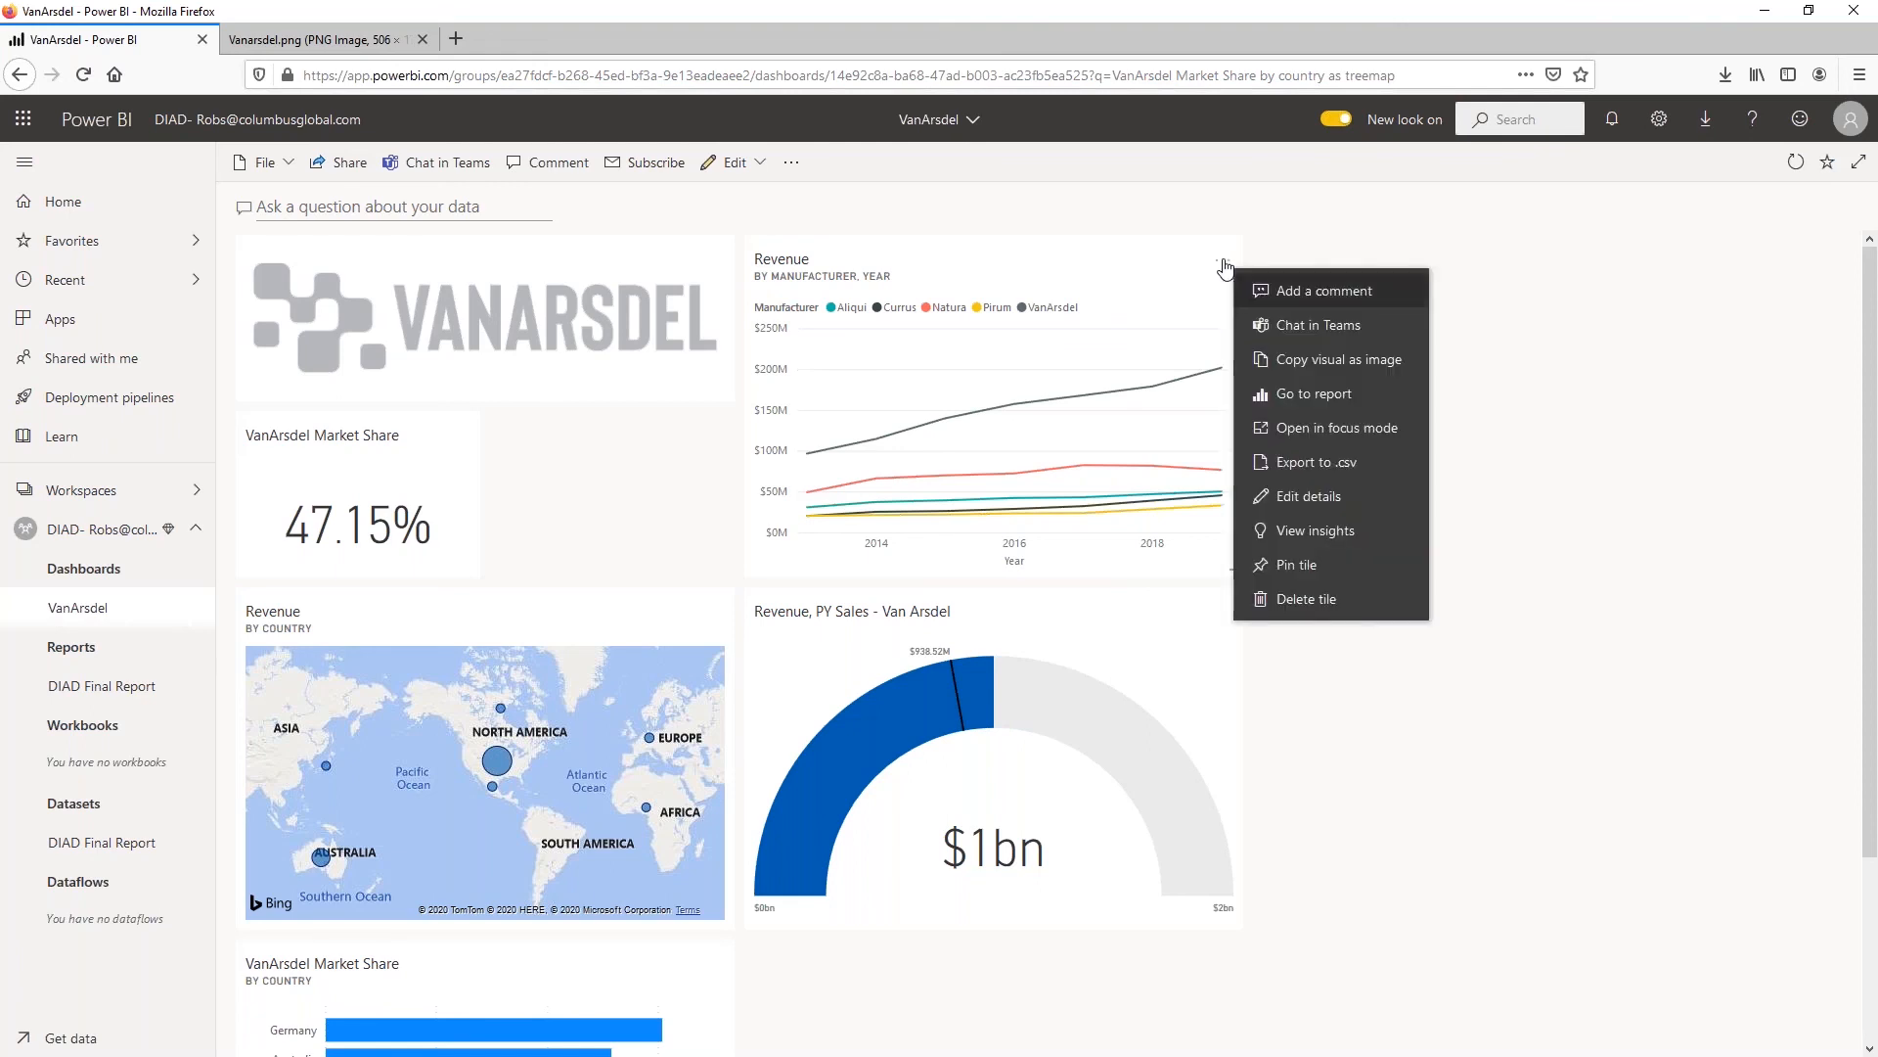
{"action": "left_click", "coordinate": [1303, 534]}
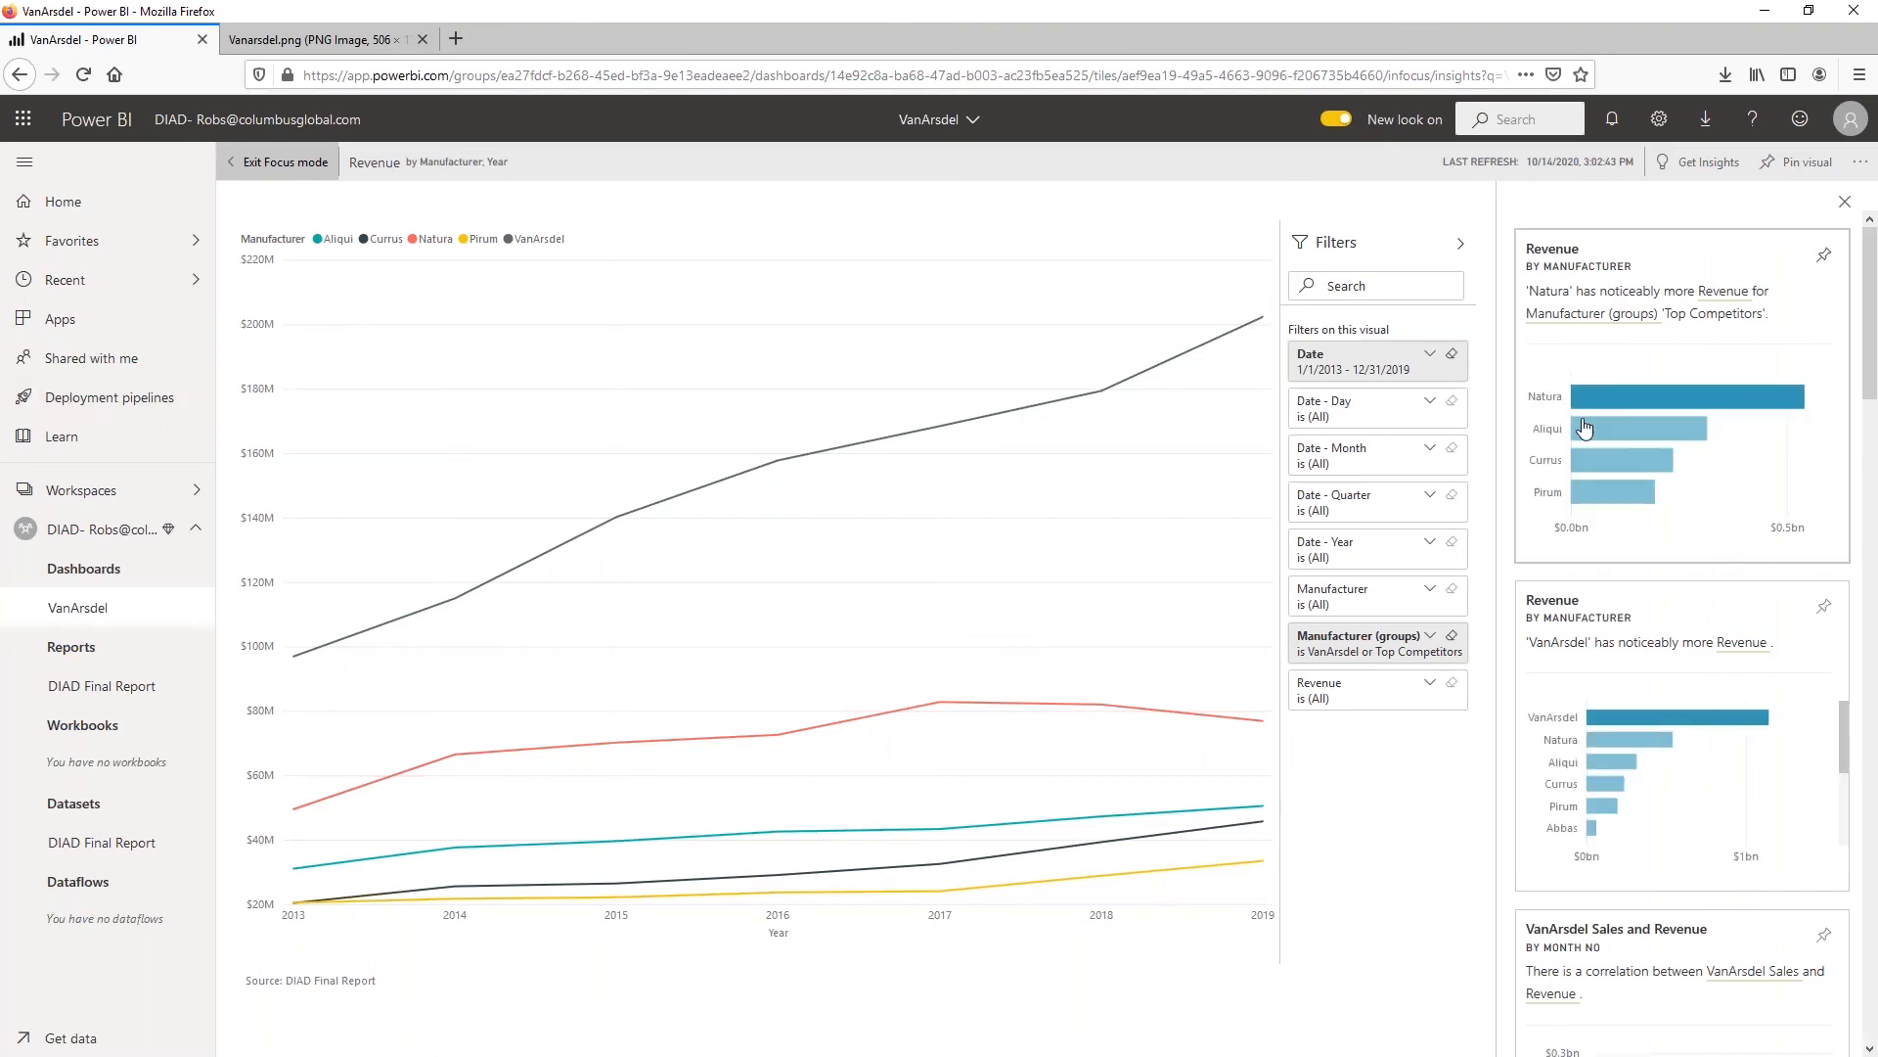
Review the Revenue tile's insights and pin the Revenue by Year and Manufacturer (groups) insight to the dashboard
{"action": "scroll", "coordinate": [1594, 425], "scroll_direction": "down", "scroll_amount": 3}
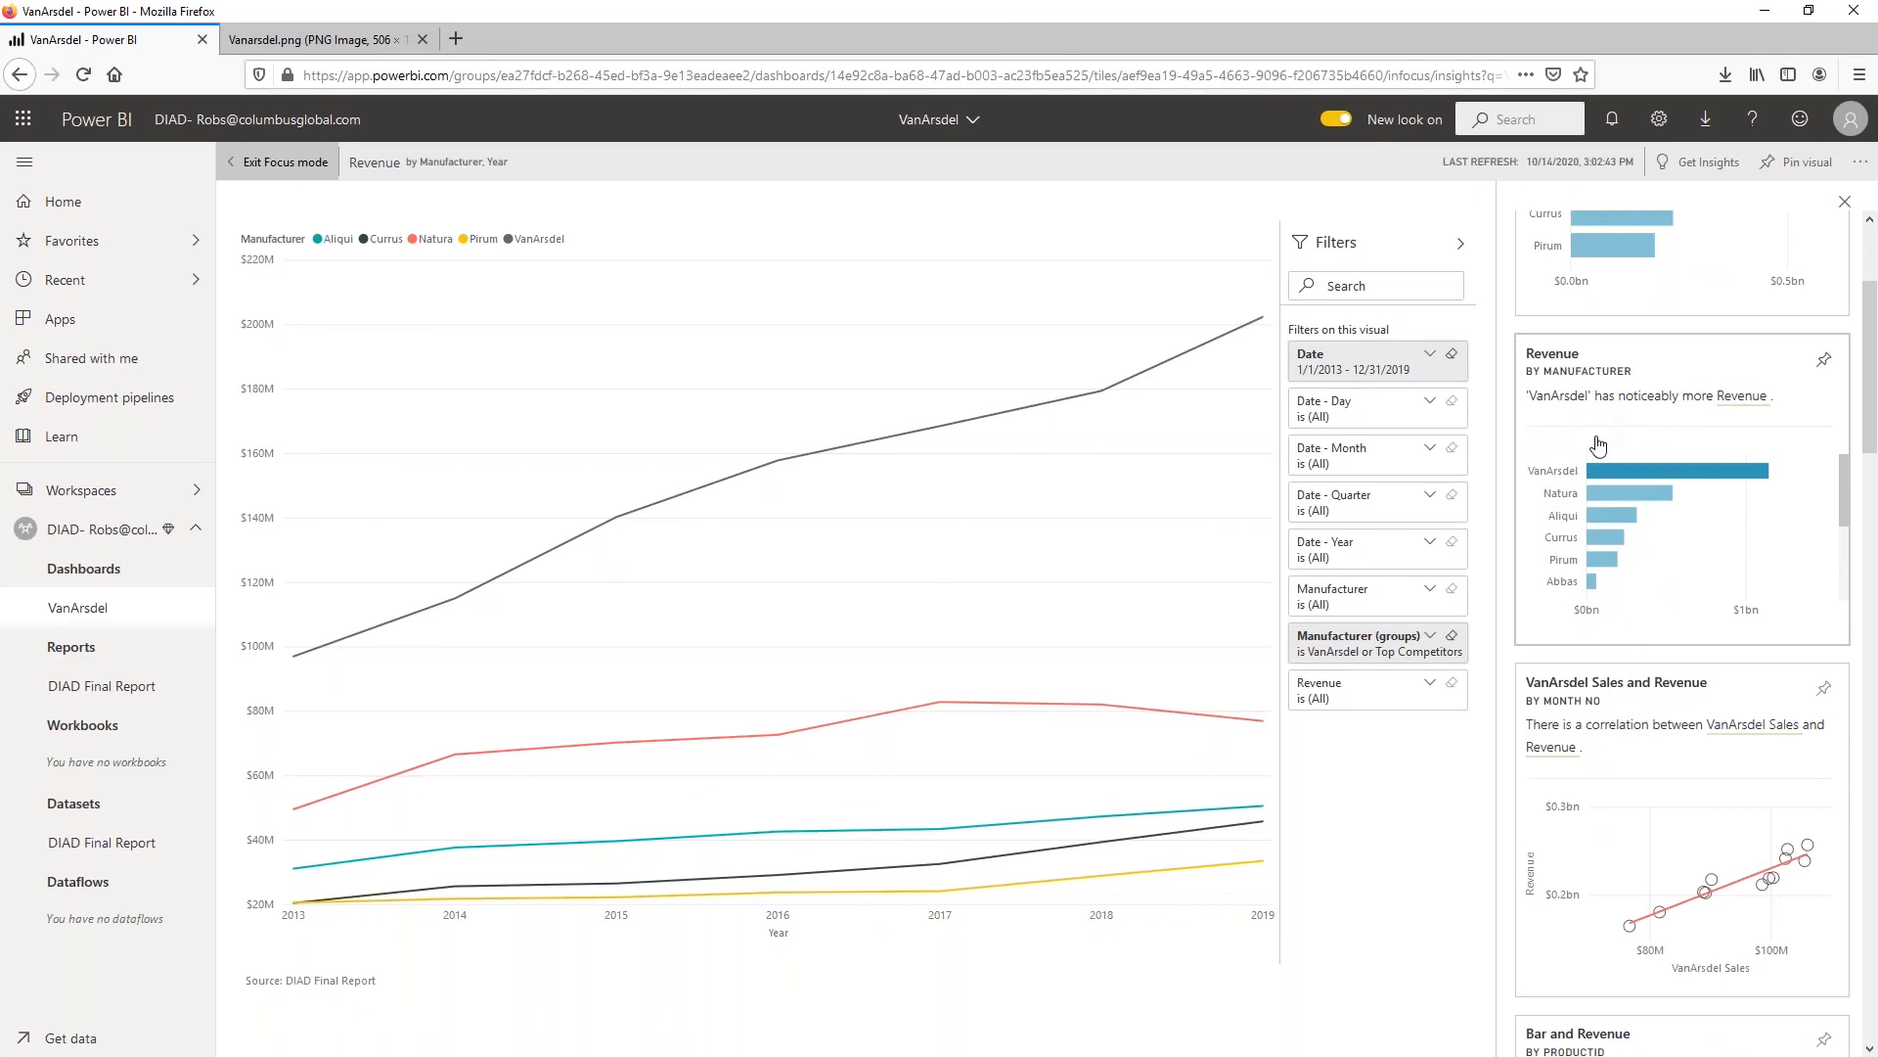
{"action": "scroll", "coordinate": [1596, 445], "scroll_direction": "down", "scroll_amount": 3}
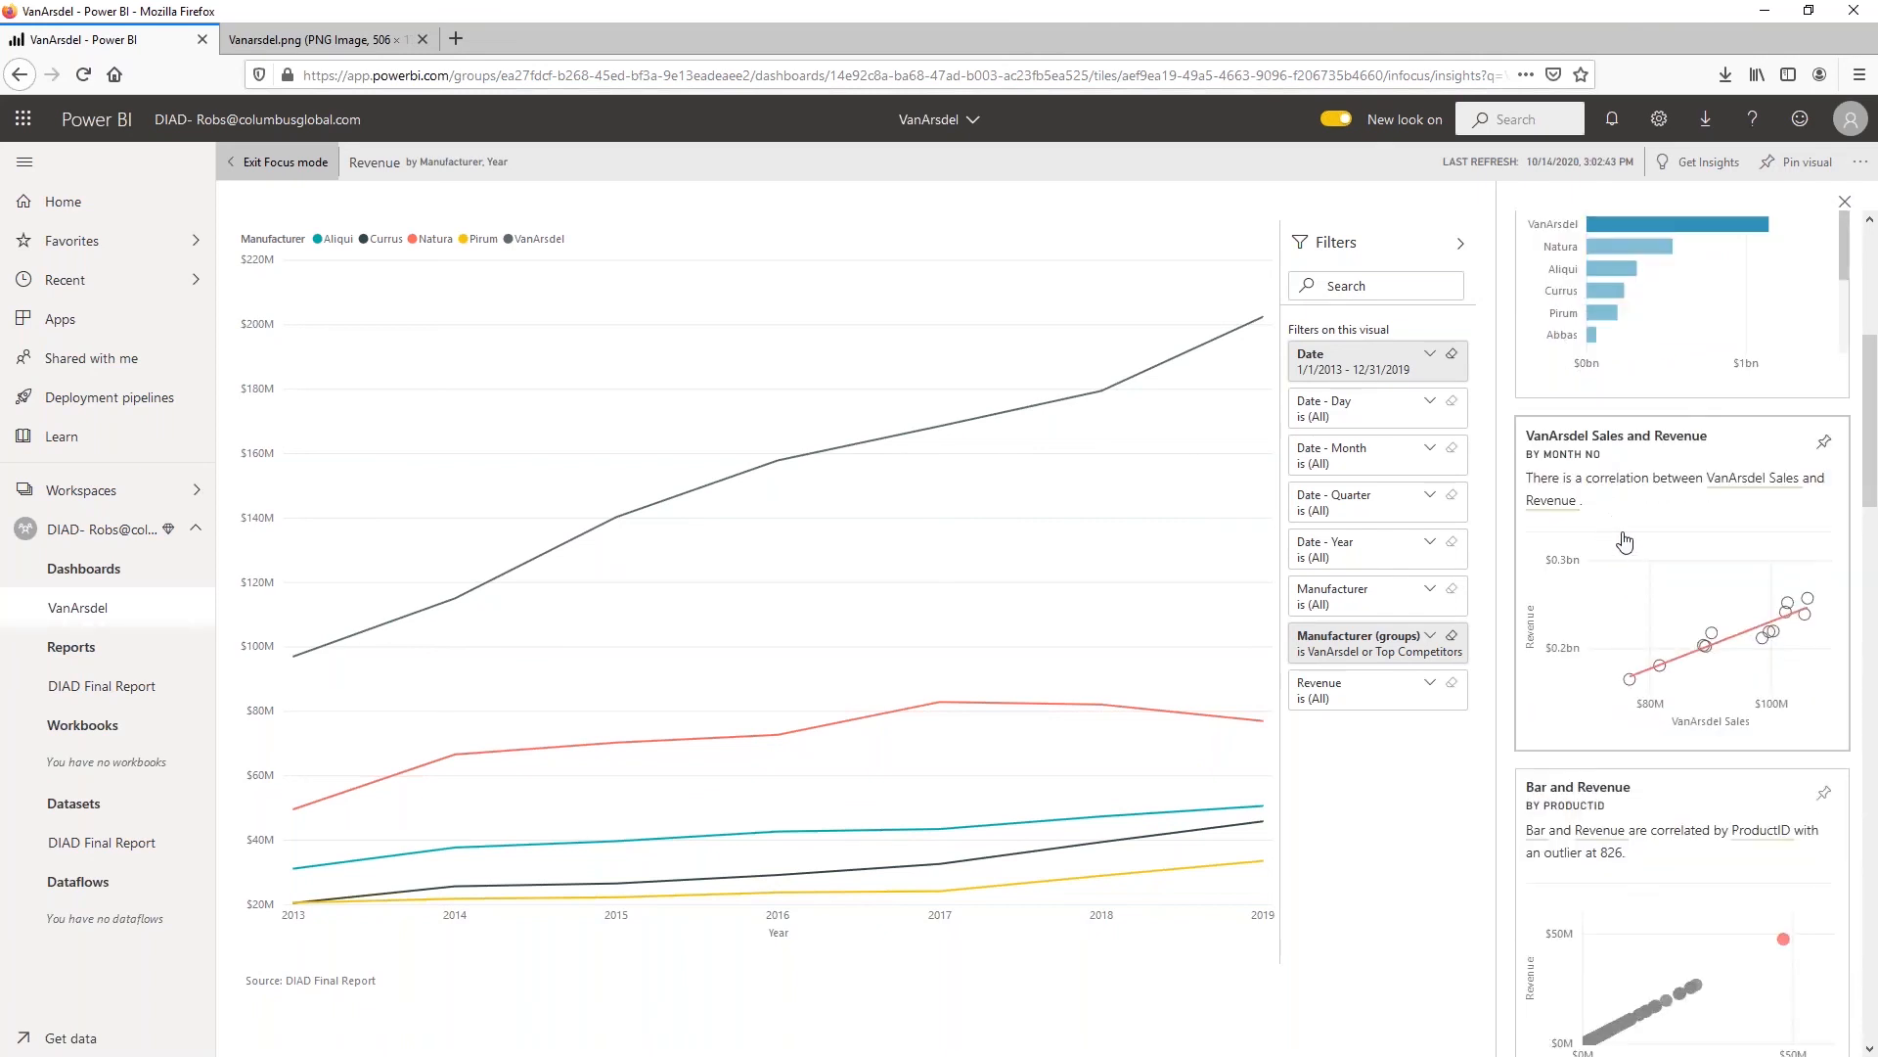
{"action": "scroll", "coordinate": [1624, 541], "scroll_direction": "down", "scroll_amount": 6}
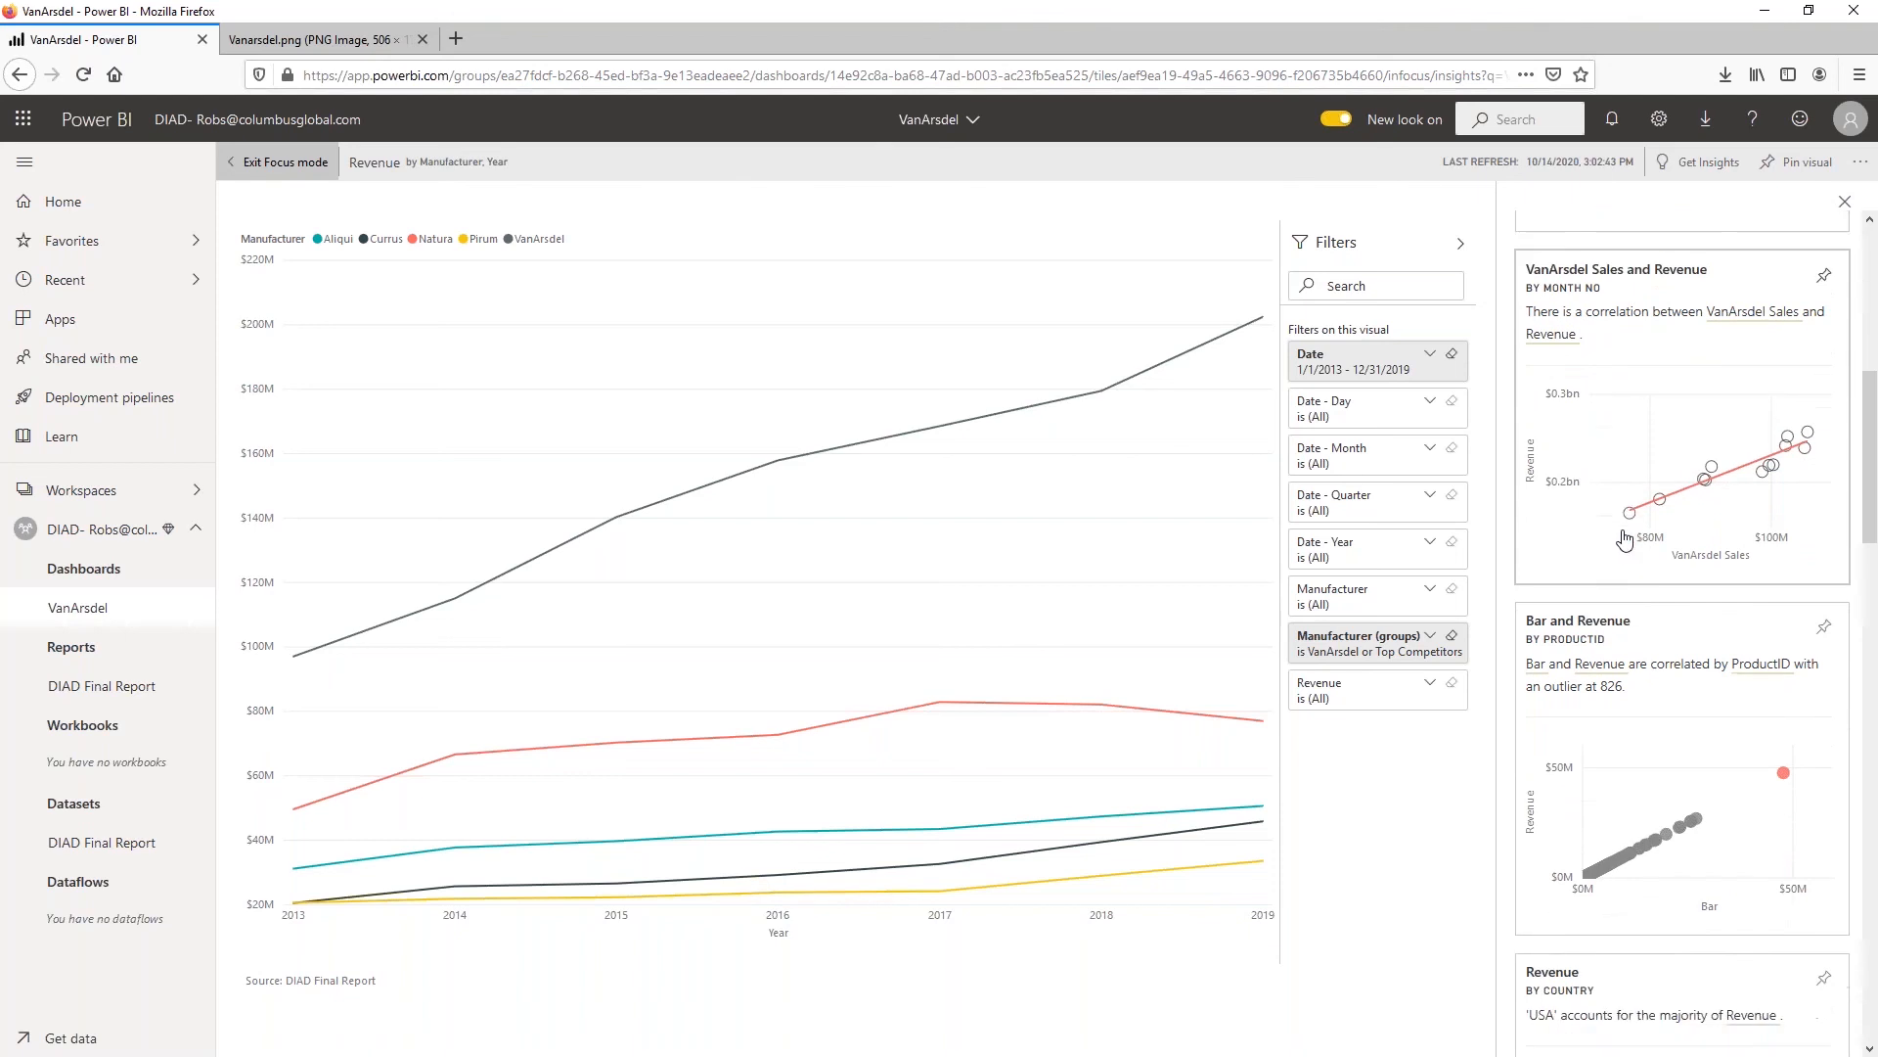
{"action": "scroll", "coordinate": [1624, 538], "scroll_direction": "down", "scroll_amount": 1}
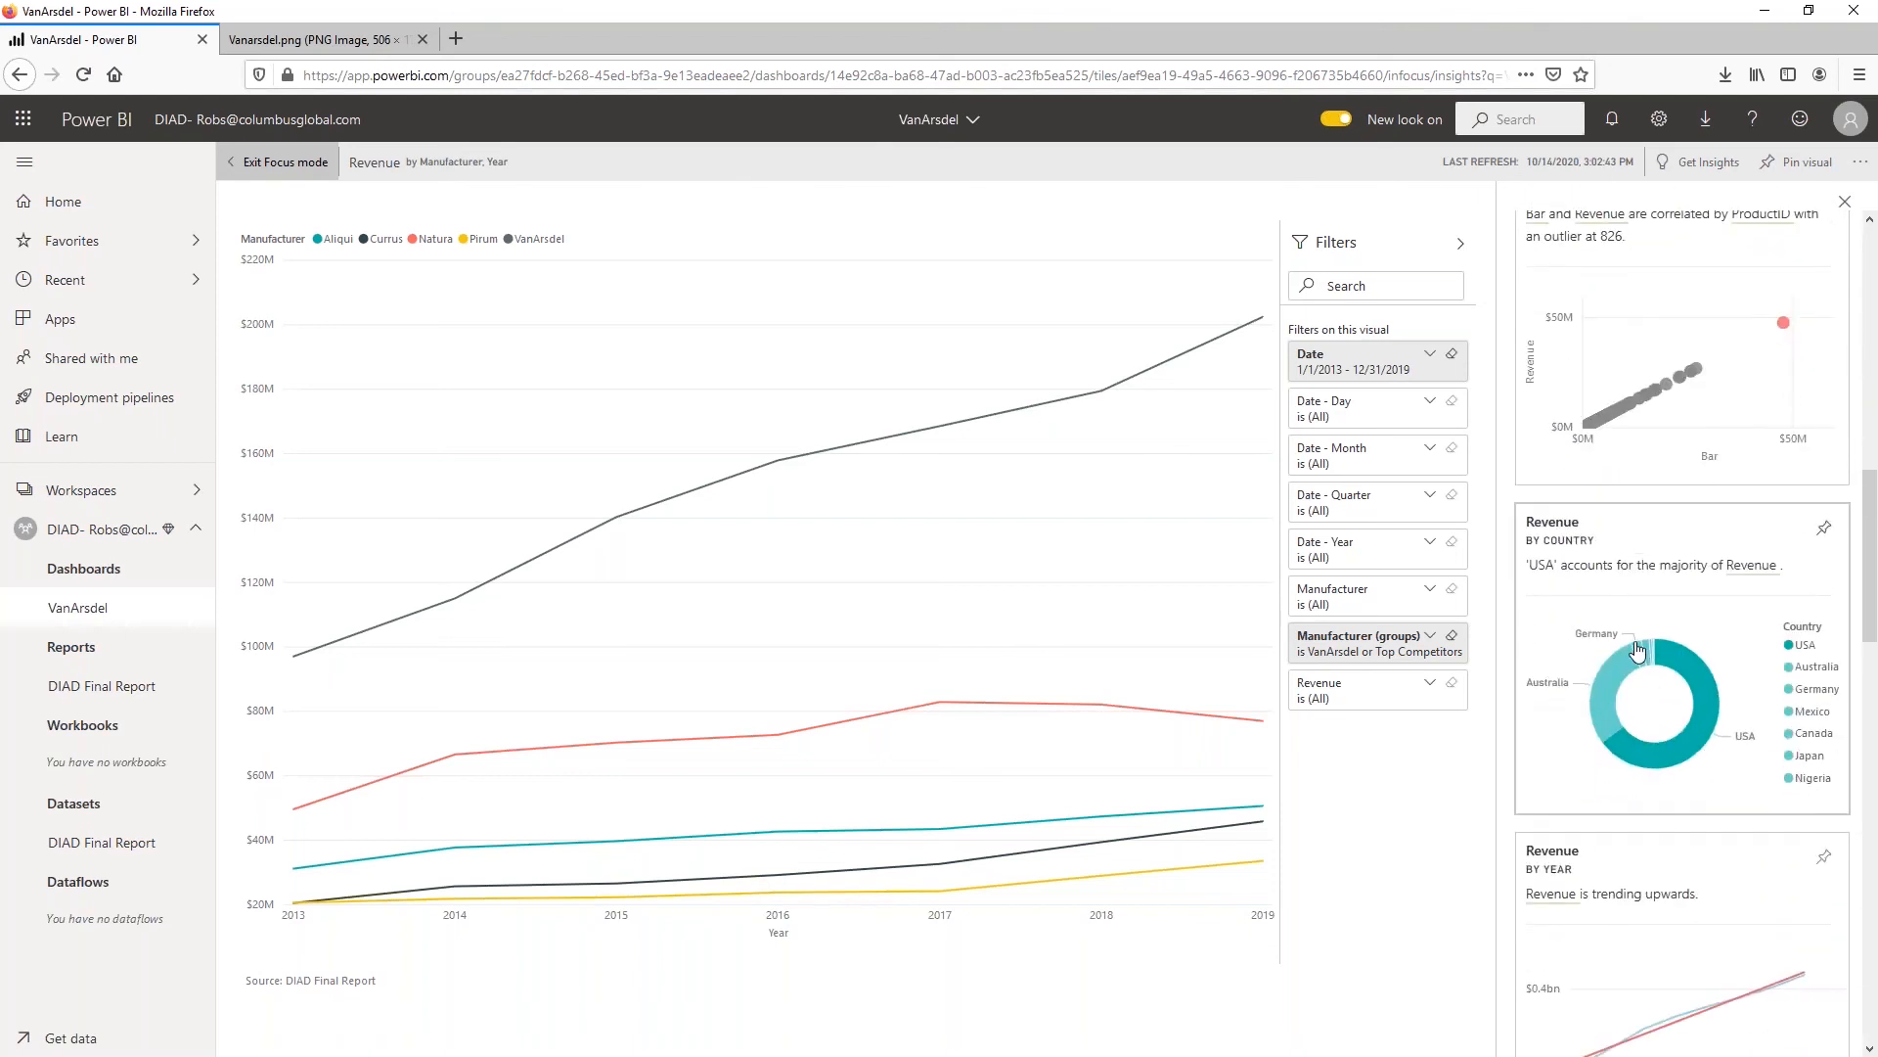
{"action": "scroll", "coordinate": [1638, 636], "scroll_direction": "down", "scroll_amount": 1}
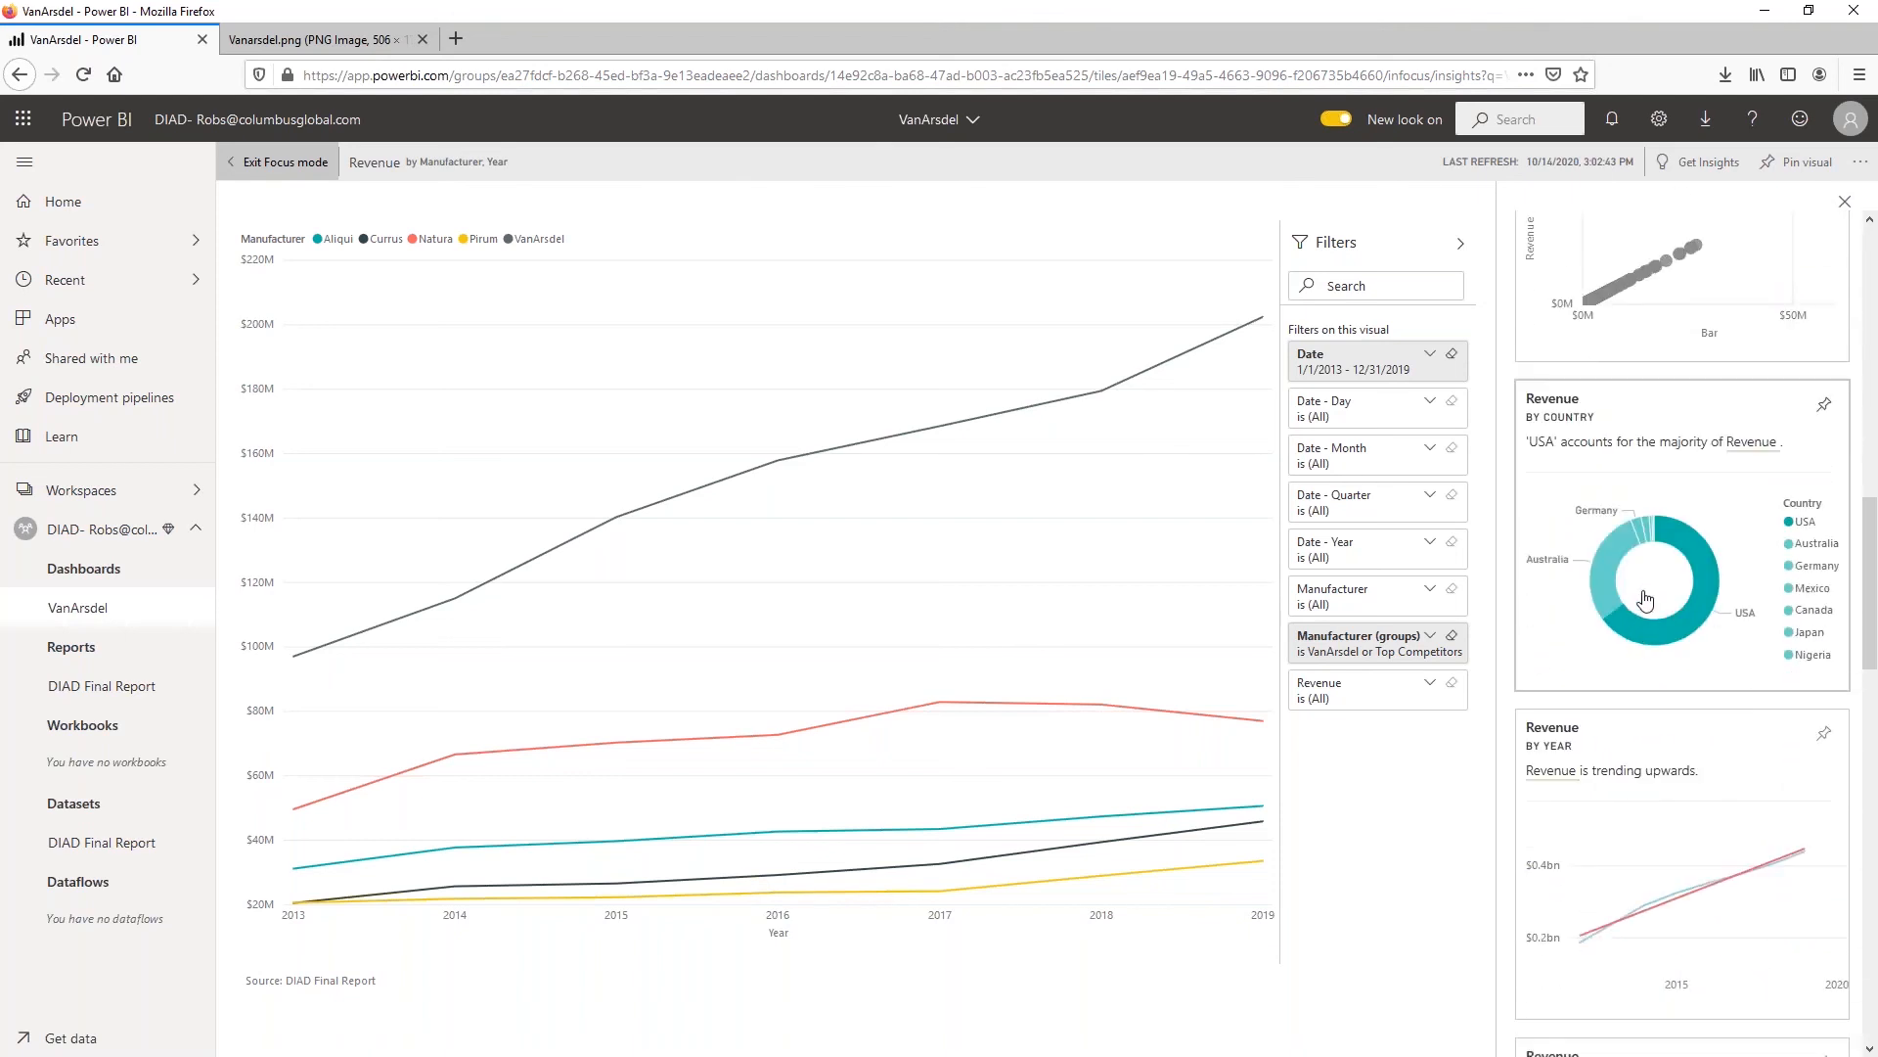
{"action": "scroll", "coordinate": [1633, 592], "scroll_direction": "down", "scroll_amount": 2}
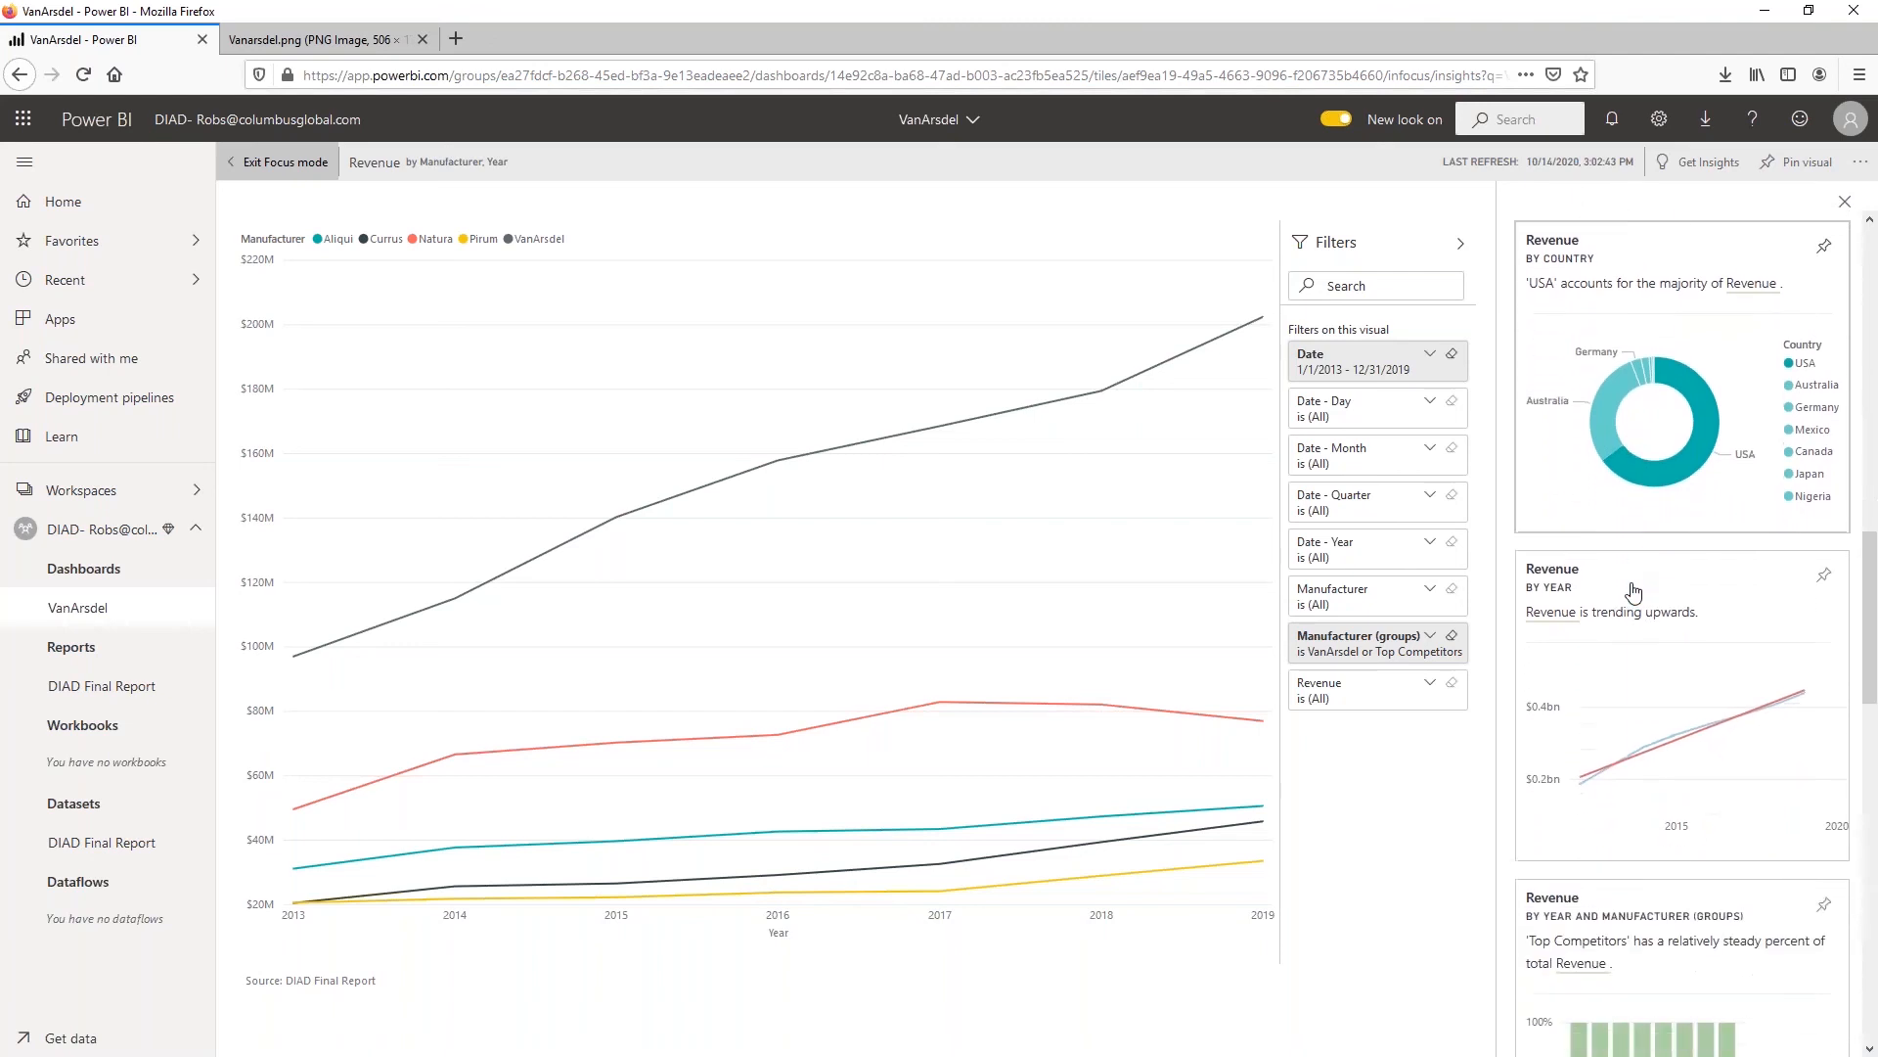
{"action": "scroll", "coordinate": [1634, 592], "scroll_direction": "down", "scroll_amount": 3}
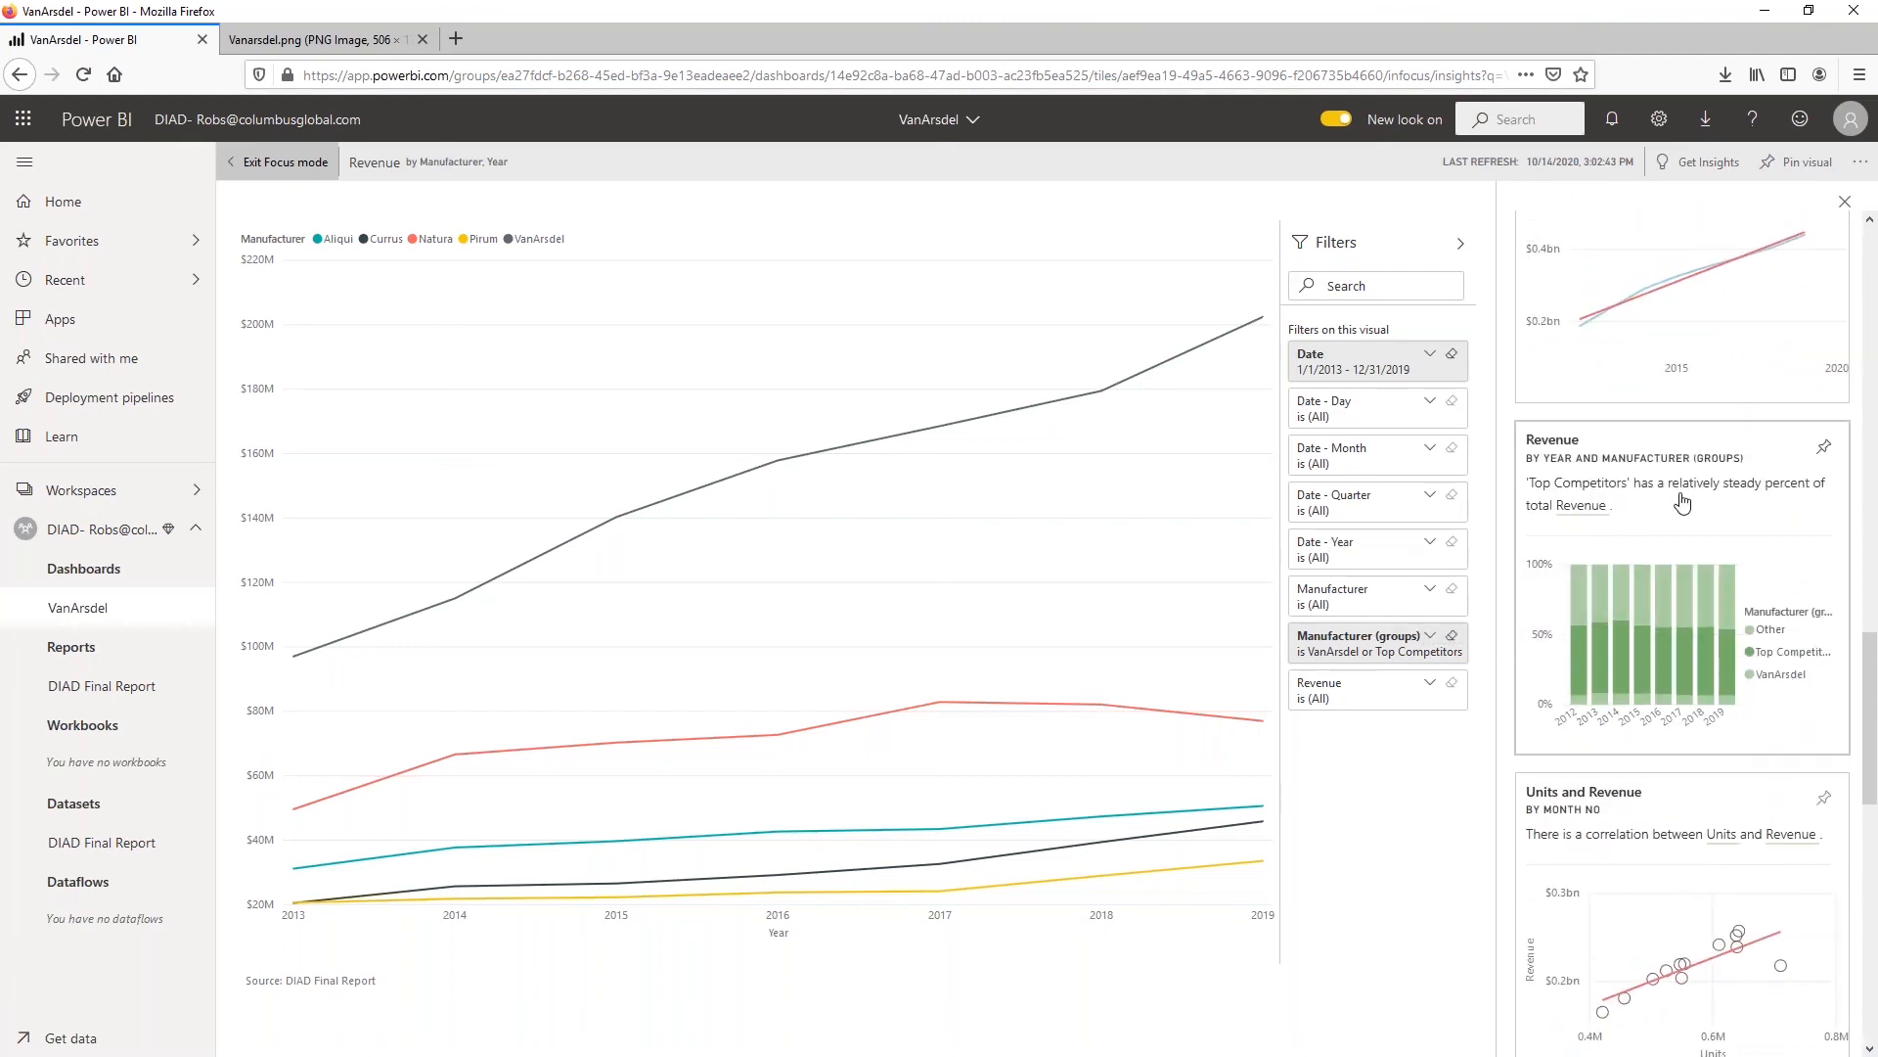
{"action": "left_click", "coordinate": [1826, 450]}
{"action": "left_click", "coordinate": [1114, 704]}
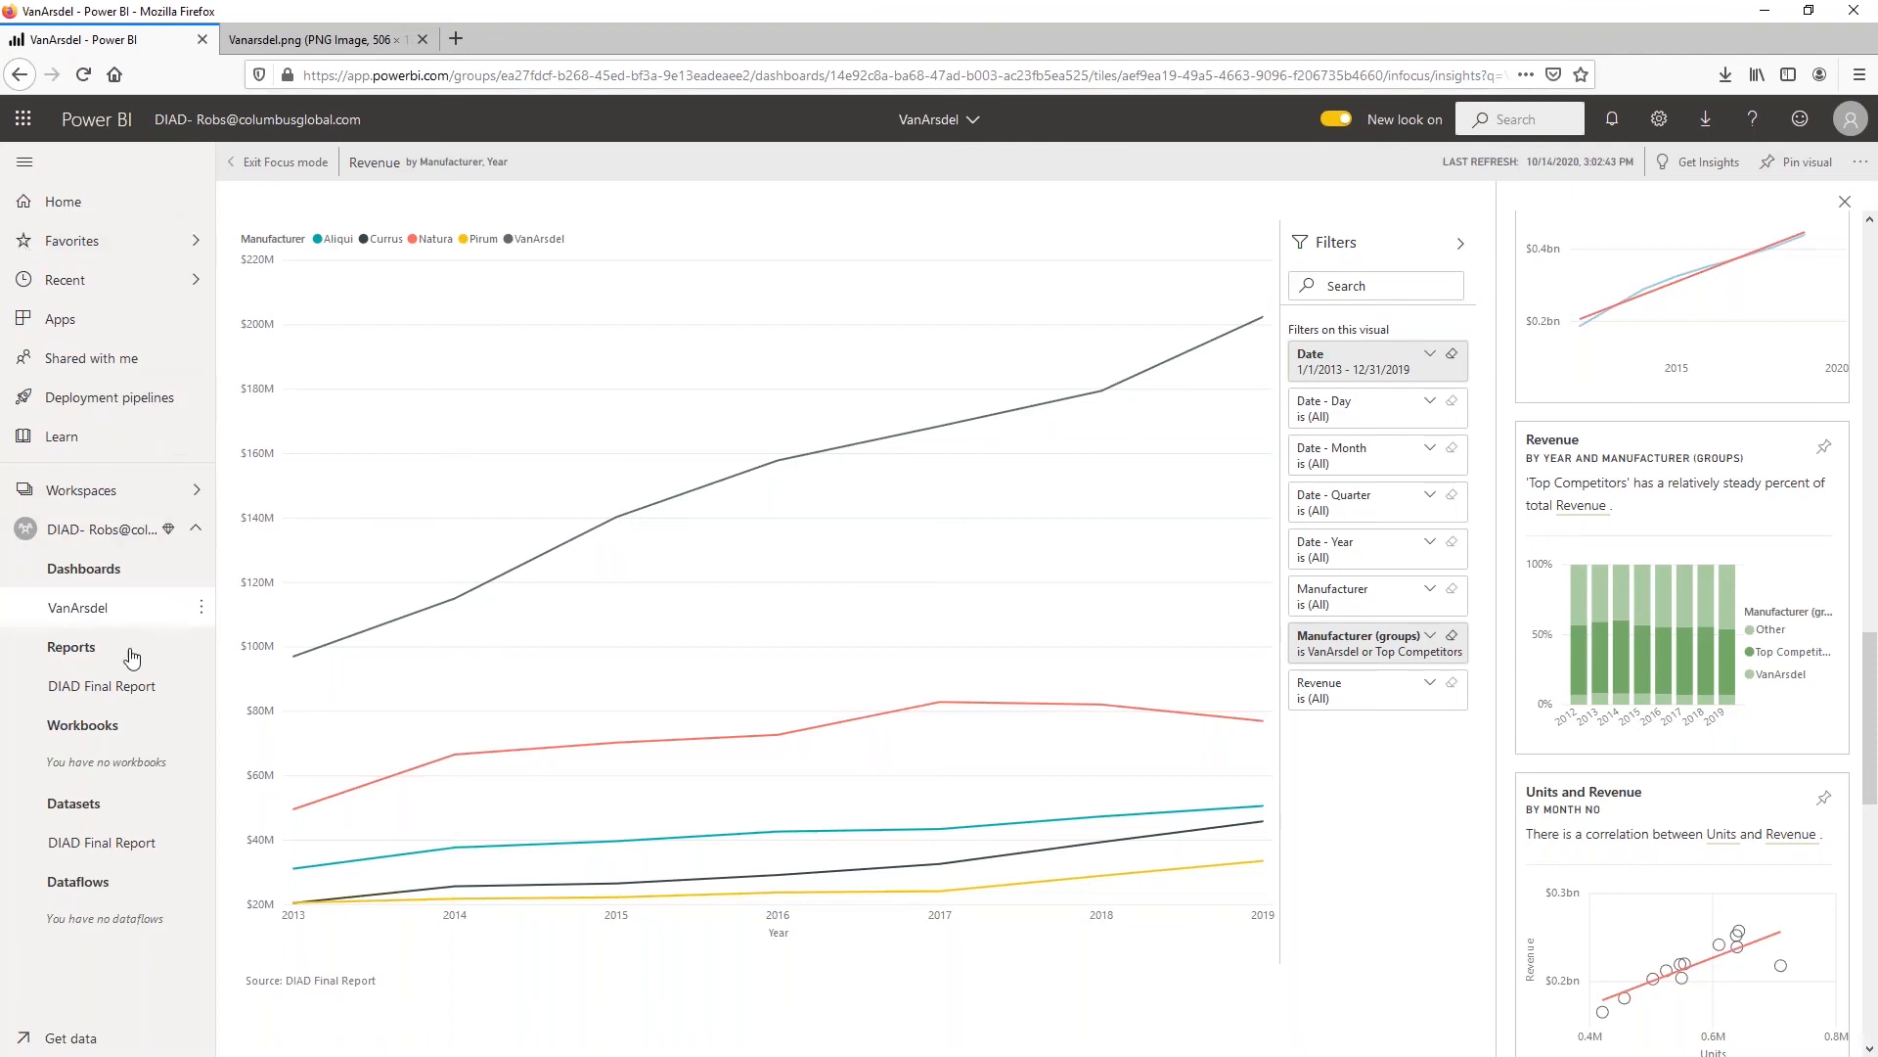
Open the DIAD Final Report report, show all its bookmarks and start viewing the report bookmarks as a slideshow
{"action": "left_click", "coordinate": [132, 688]}
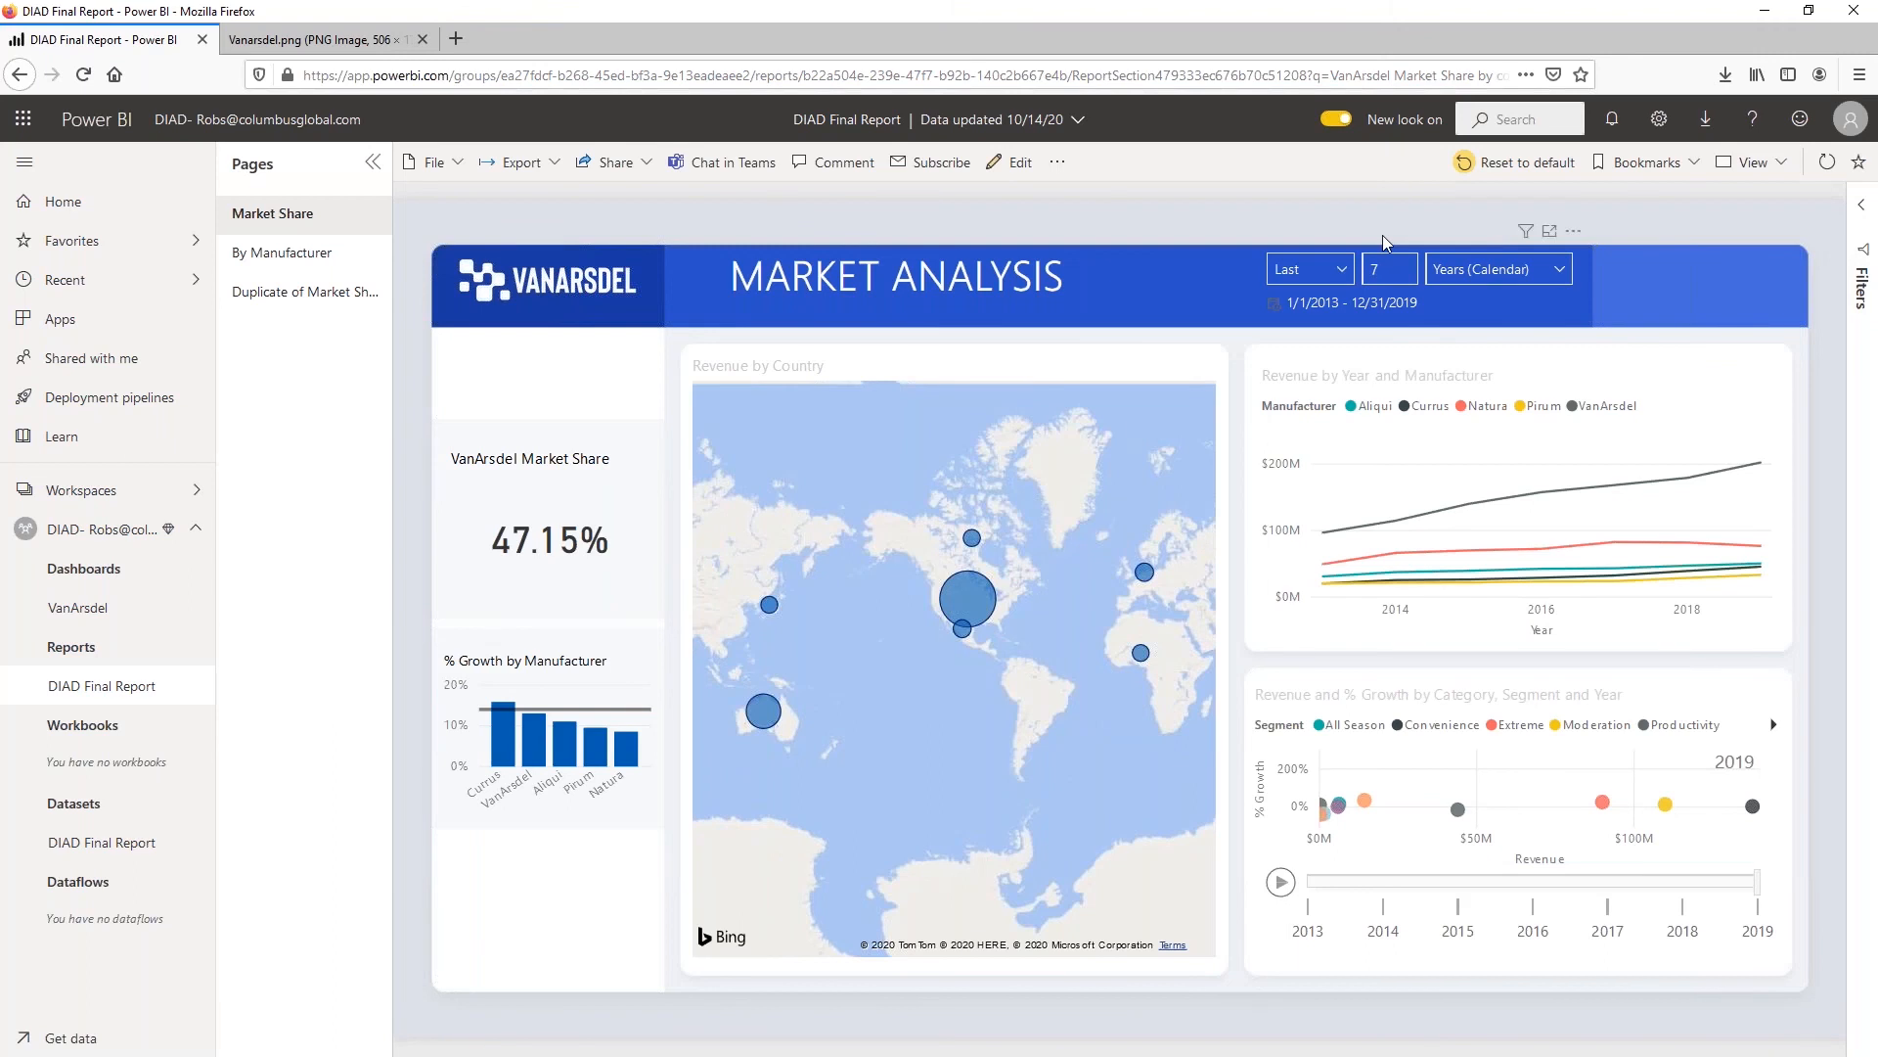
{"action": "left_click", "coordinate": [1634, 173]}
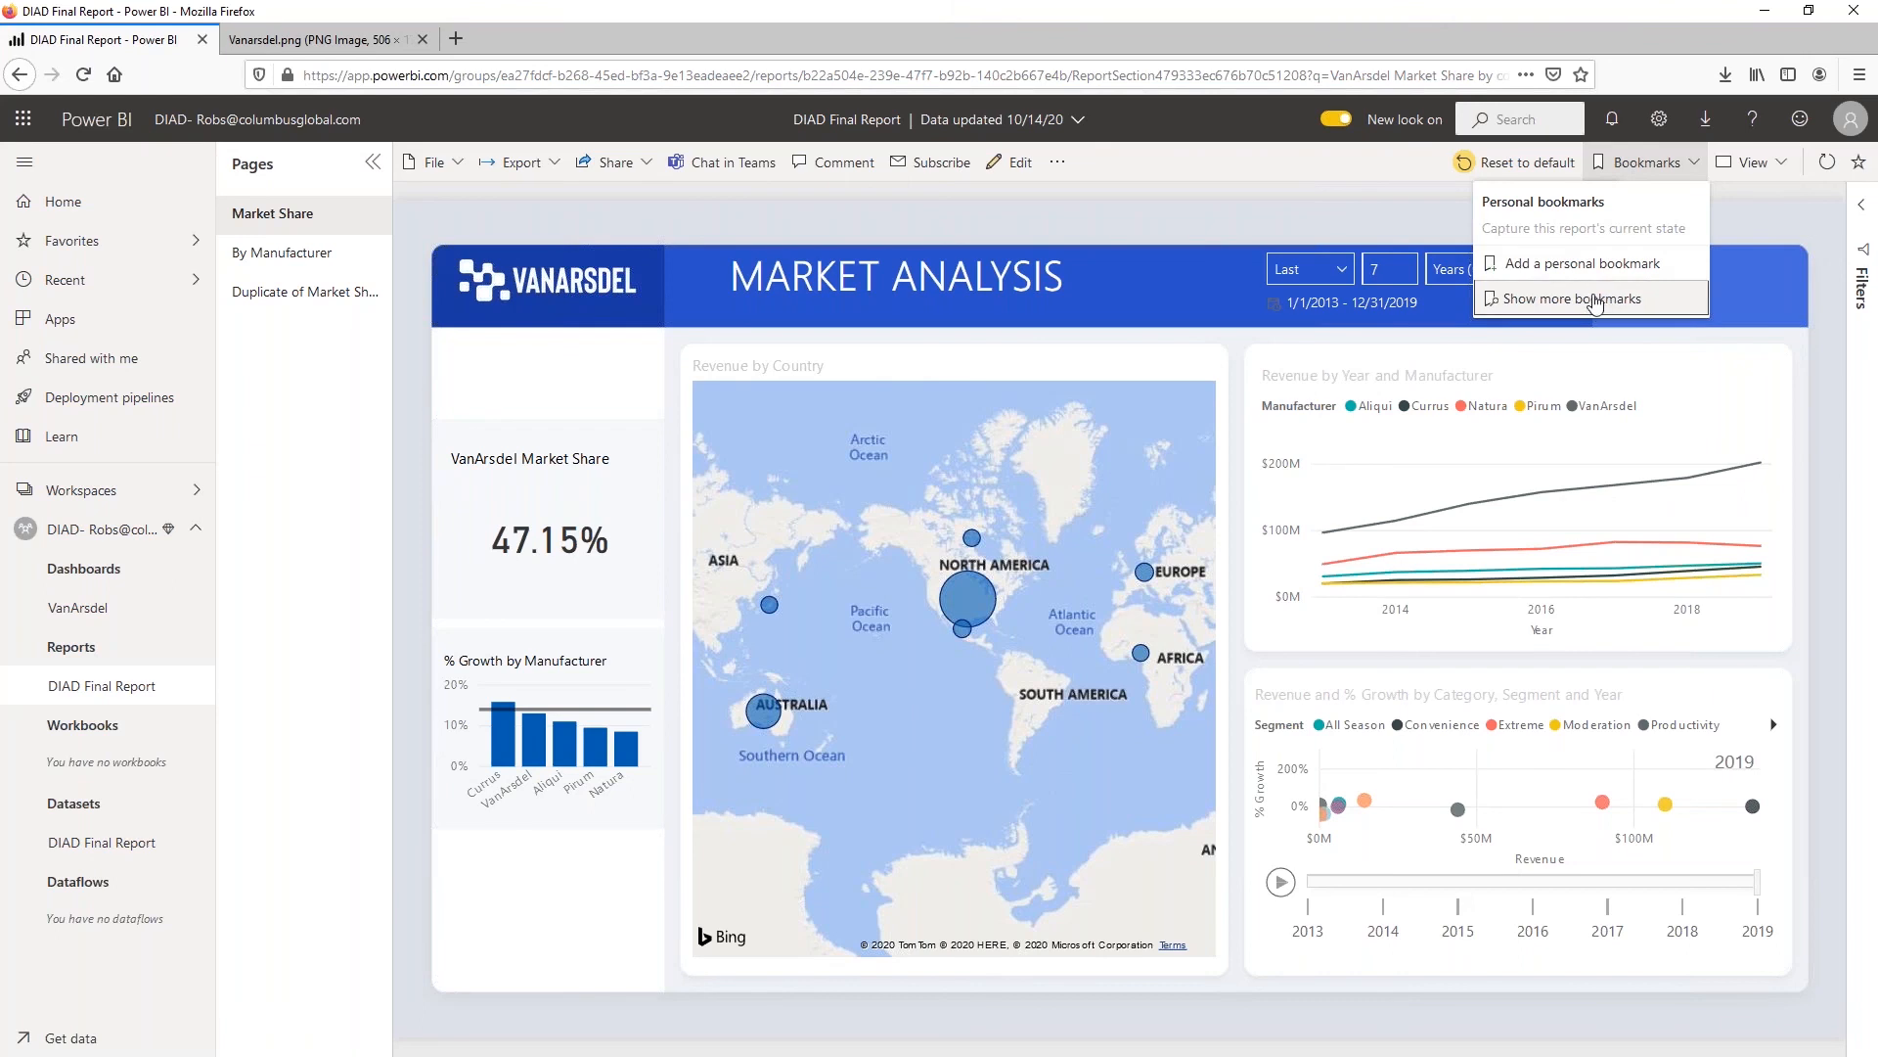
{"action": "left_click", "coordinate": [1596, 300]}
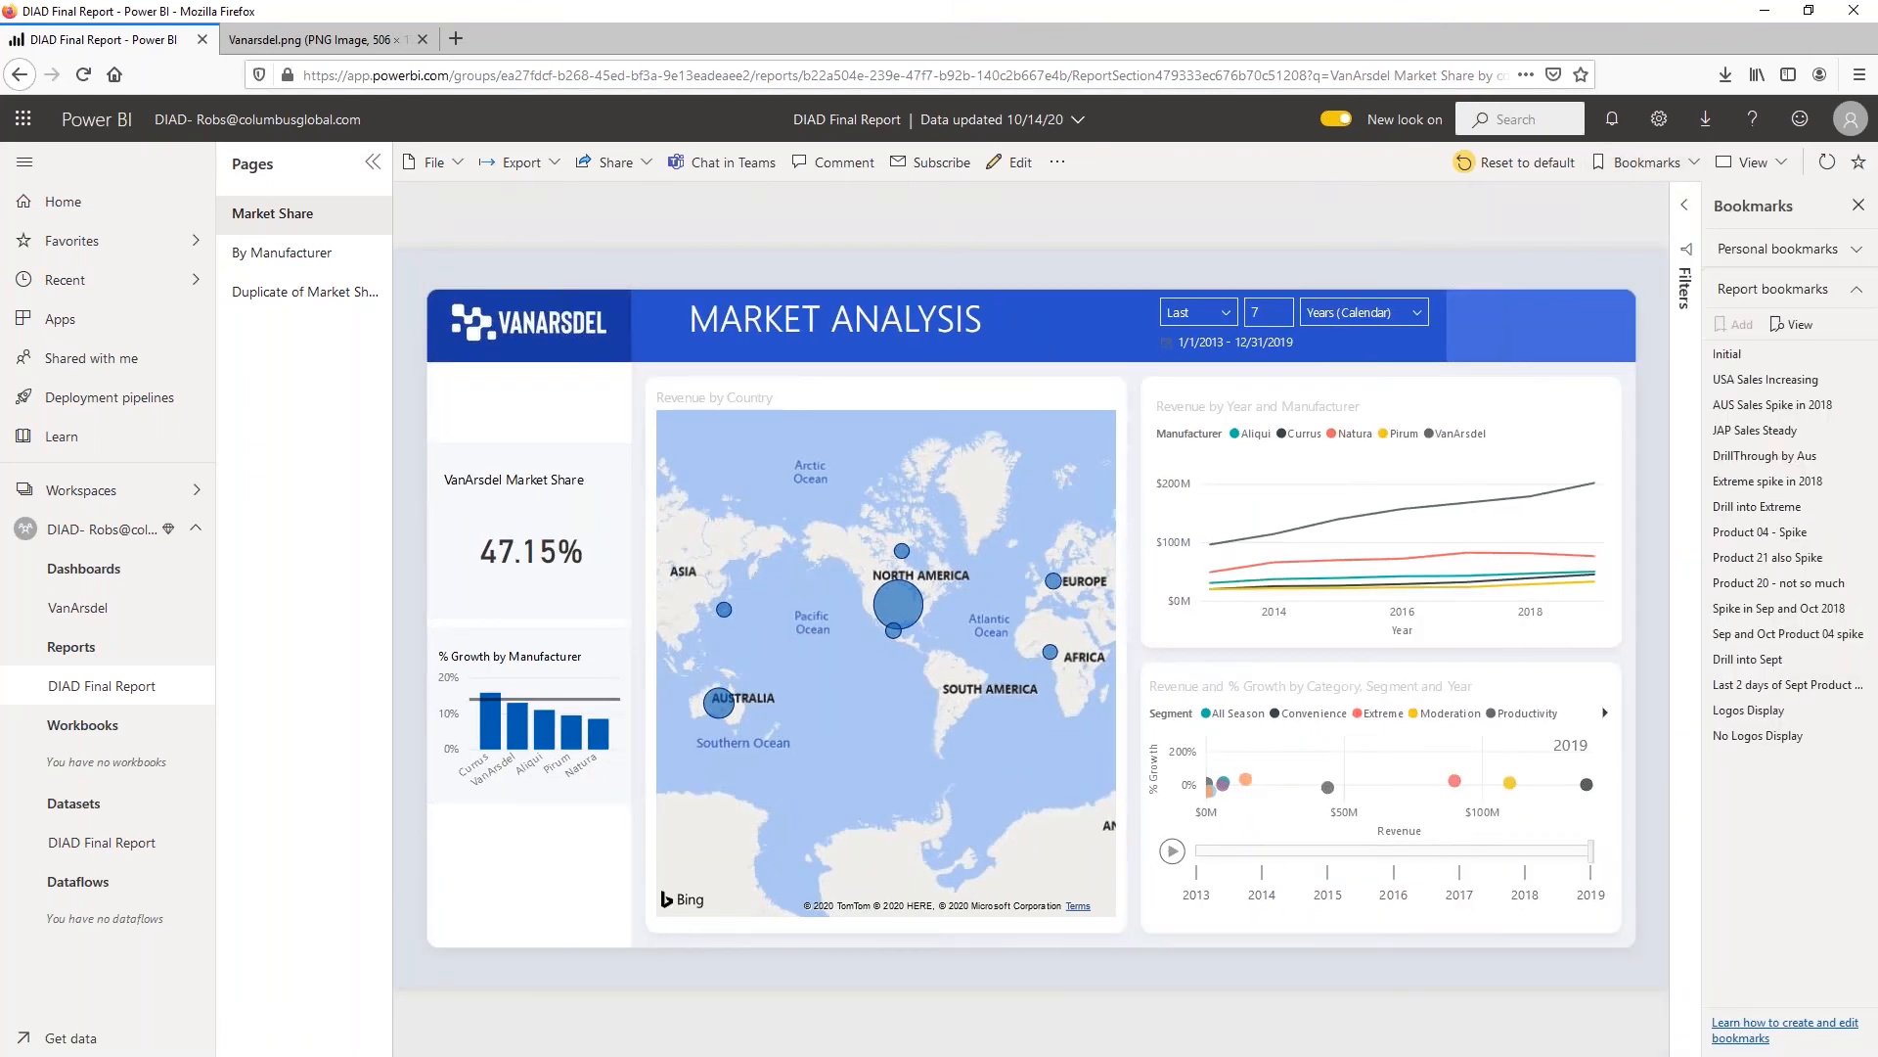
{"action": "left_click", "coordinate": [1797, 328]}
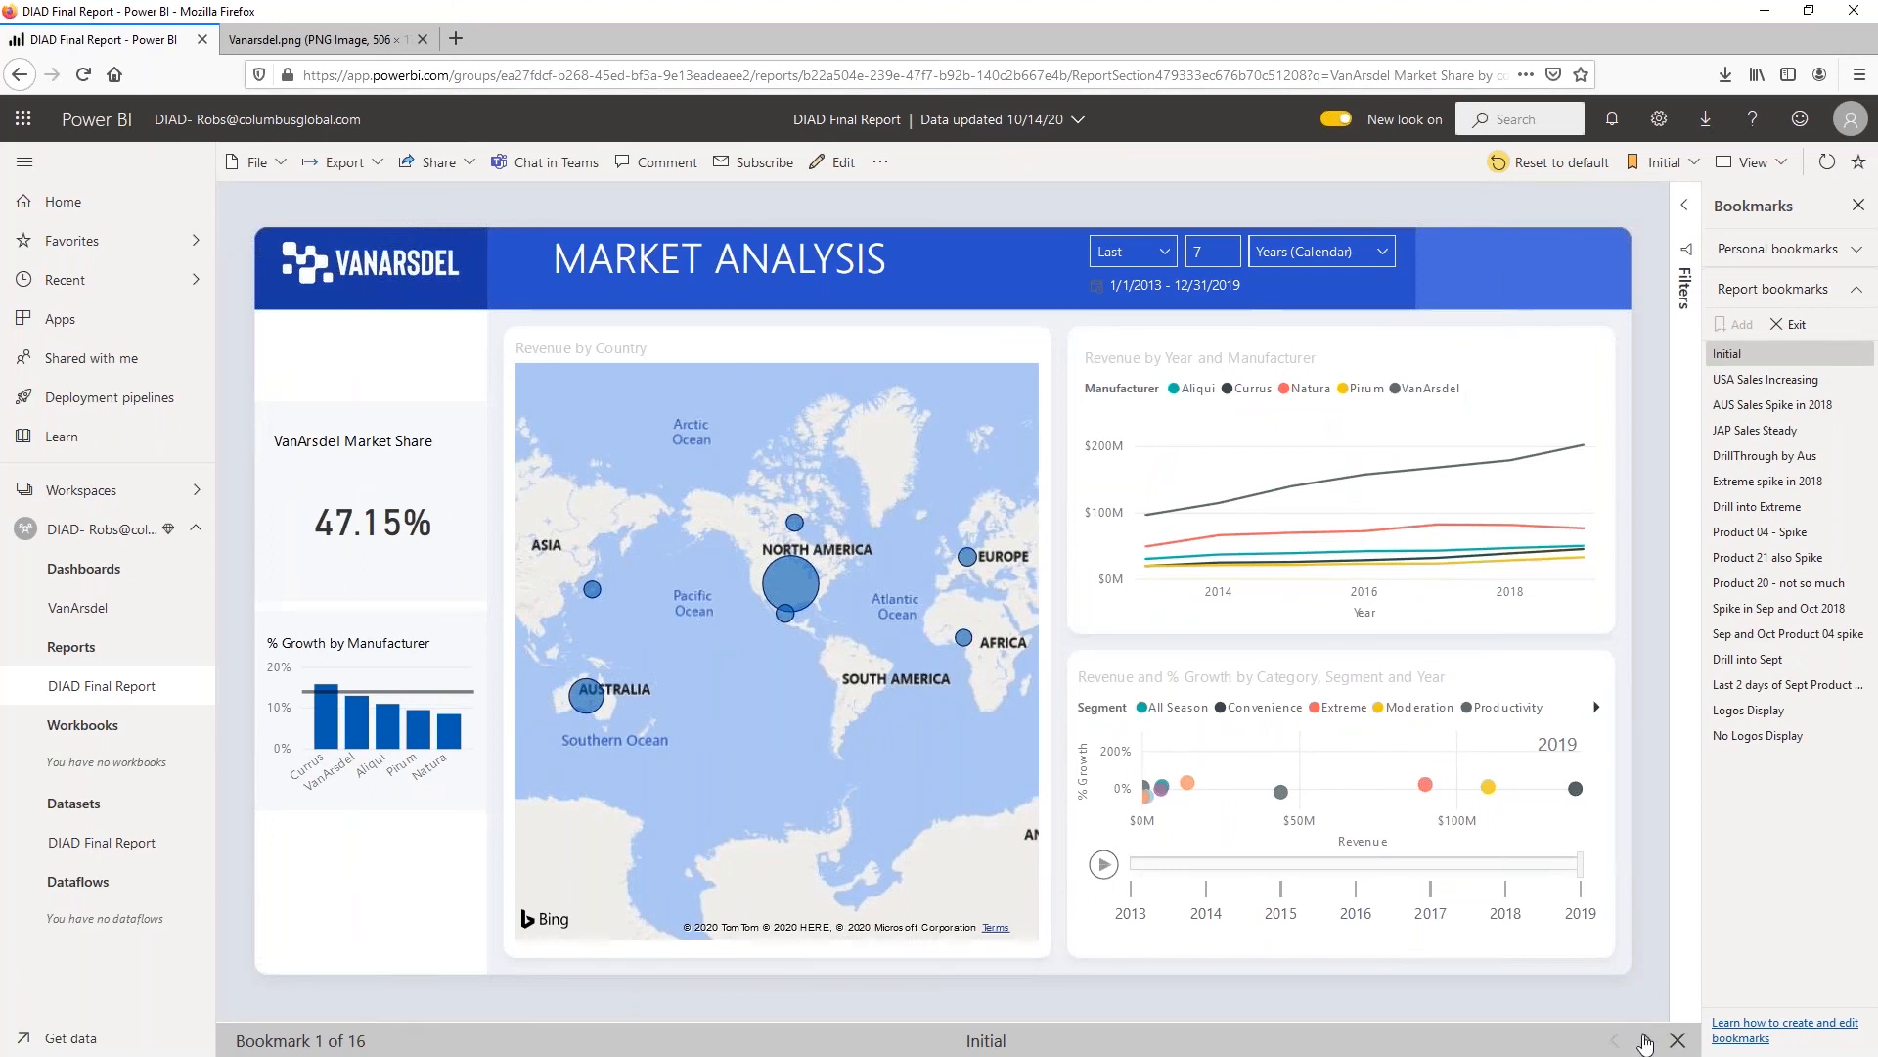
Step through the report bookmarks from Initial to Extreme spike in 2018, and close the bookmark list
{"action": "left_click", "coordinate": [1645, 1041]}
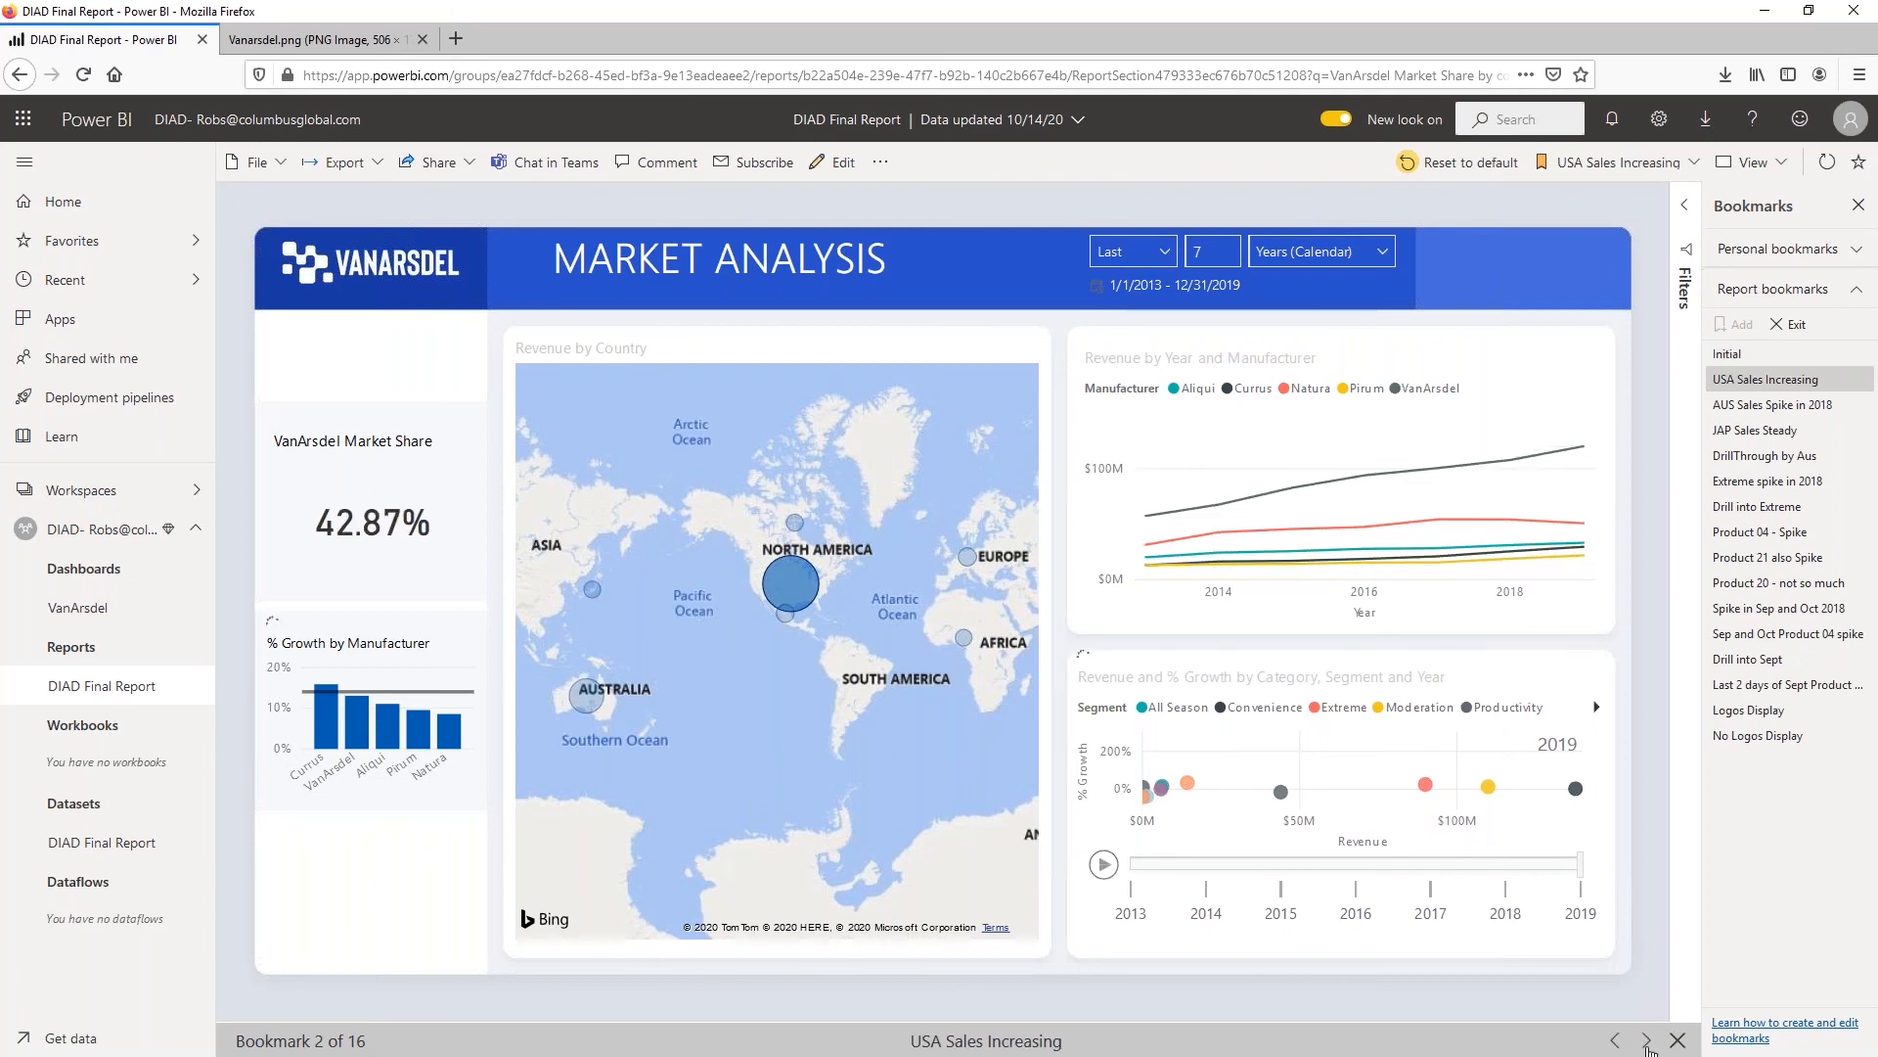
{"action": "left_click", "coordinate": [1647, 1041]}
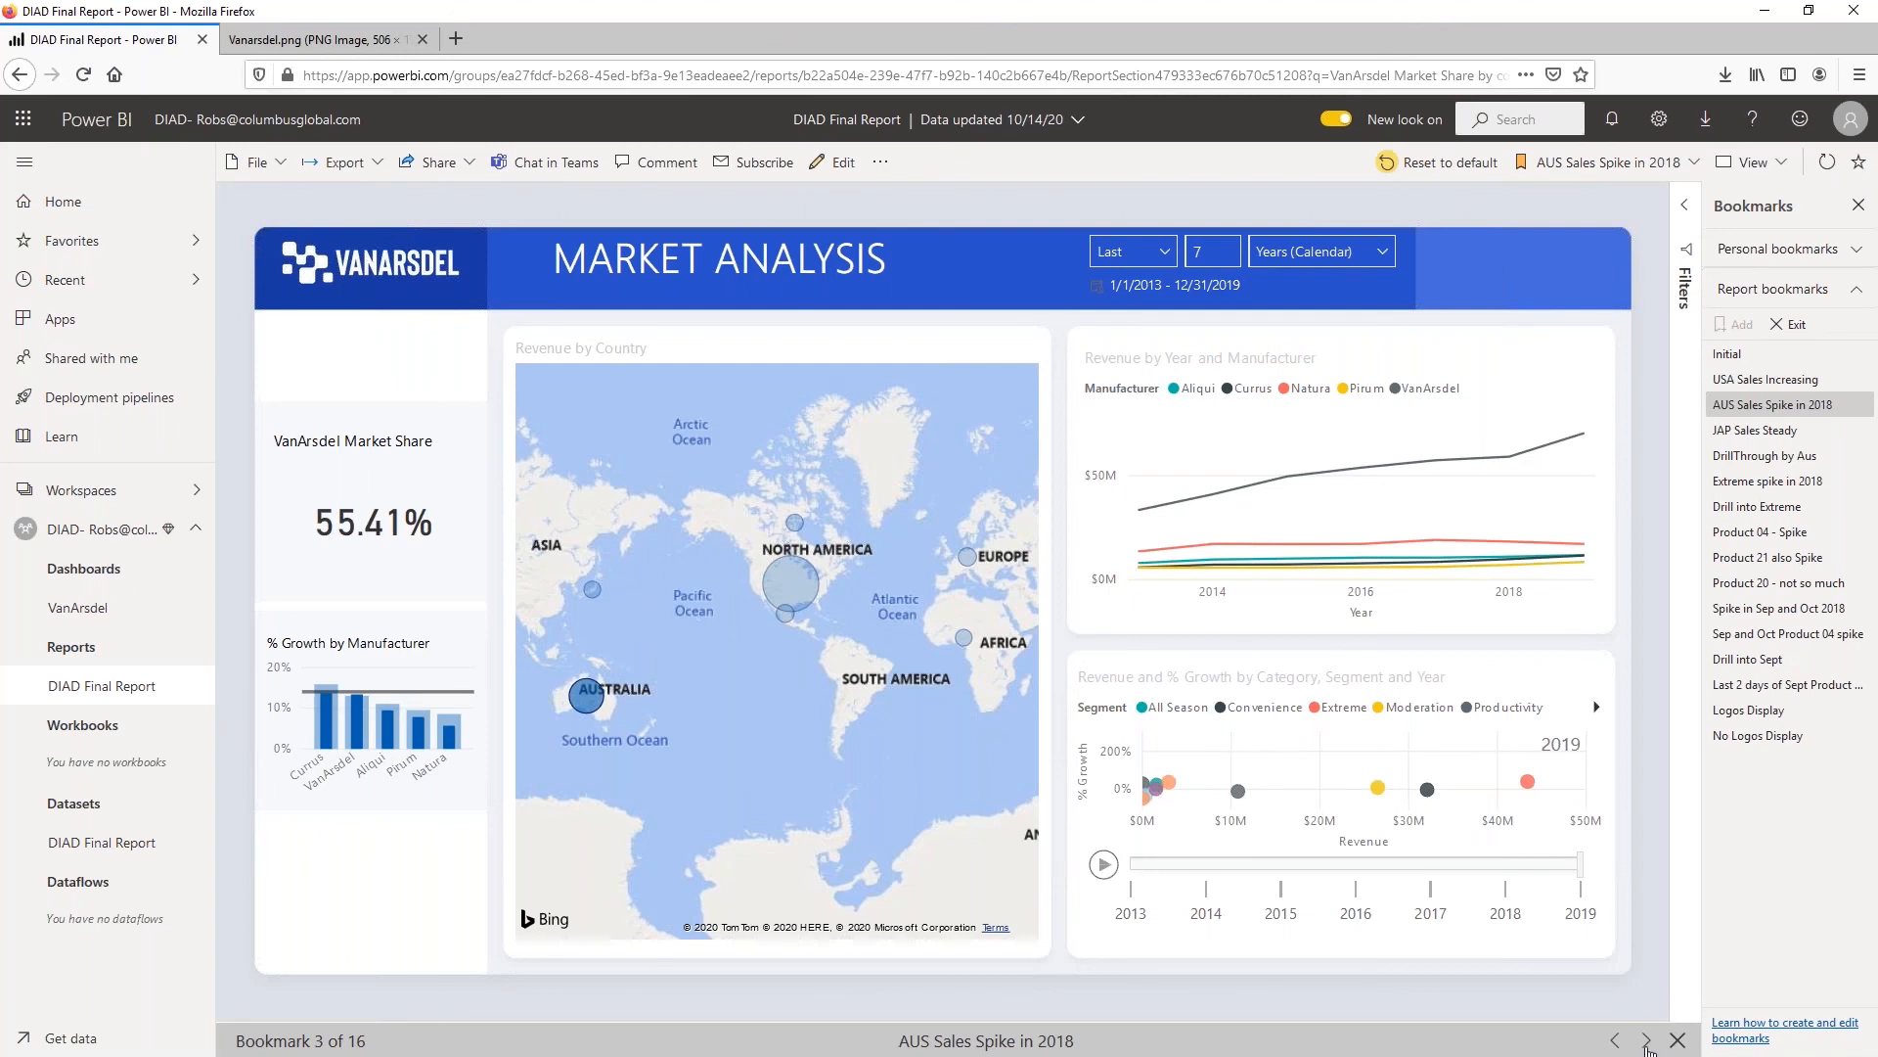
{"action": "left_click", "coordinate": [1646, 1041]}
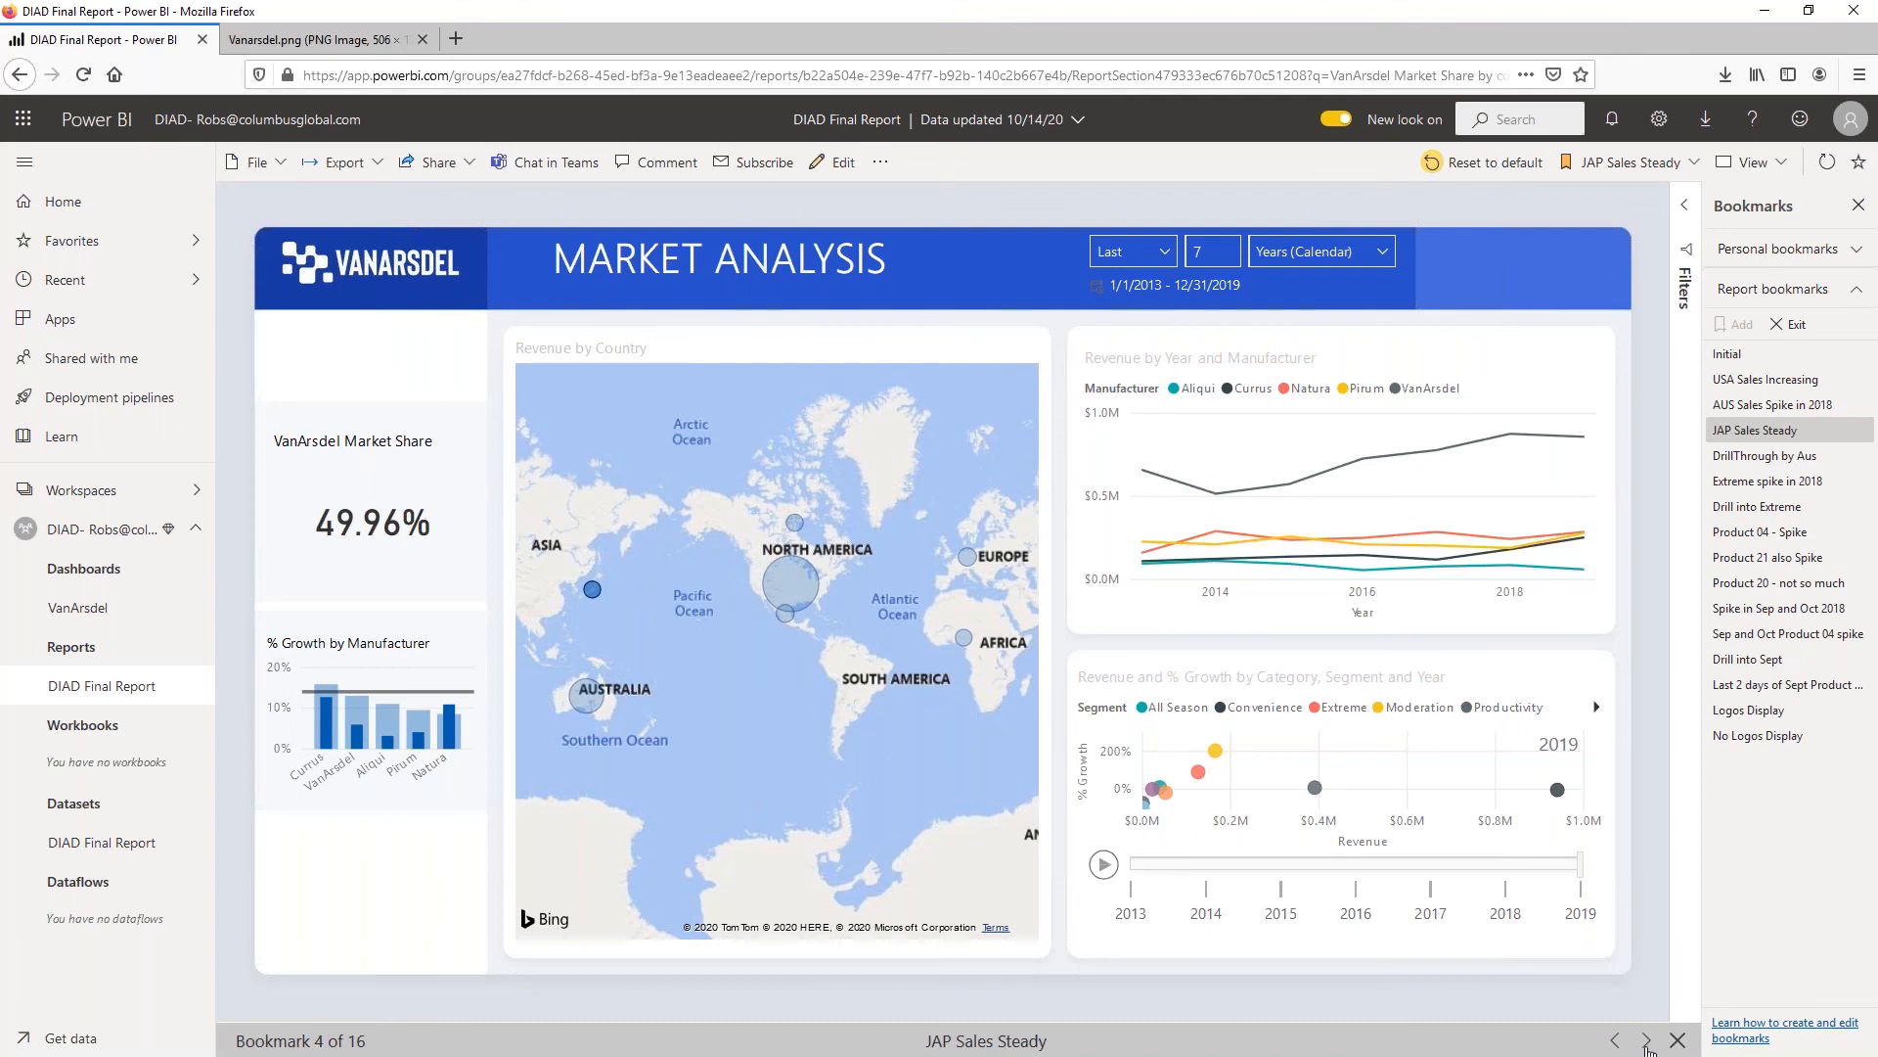
{"action": "left_click", "coordinate": [1646, 1041]}
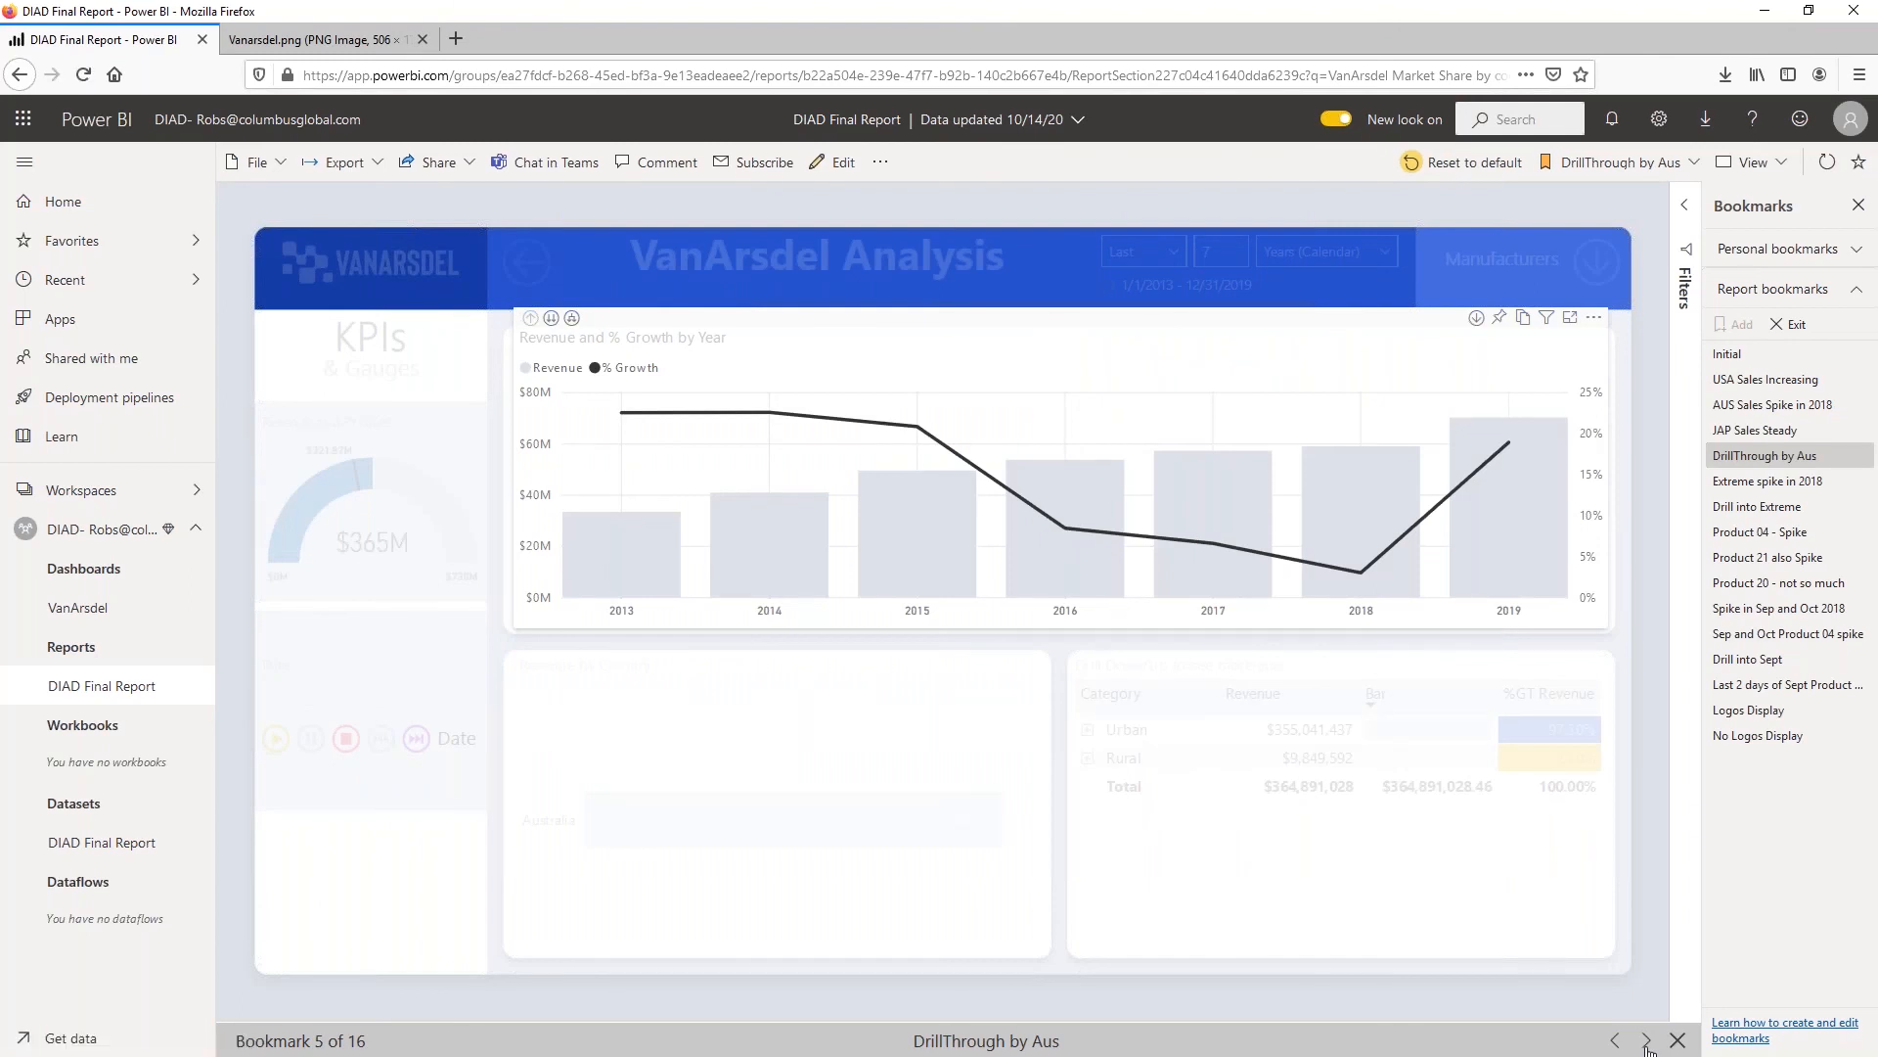
{"action": "left_click", "coordinate": [1646, 1041]}
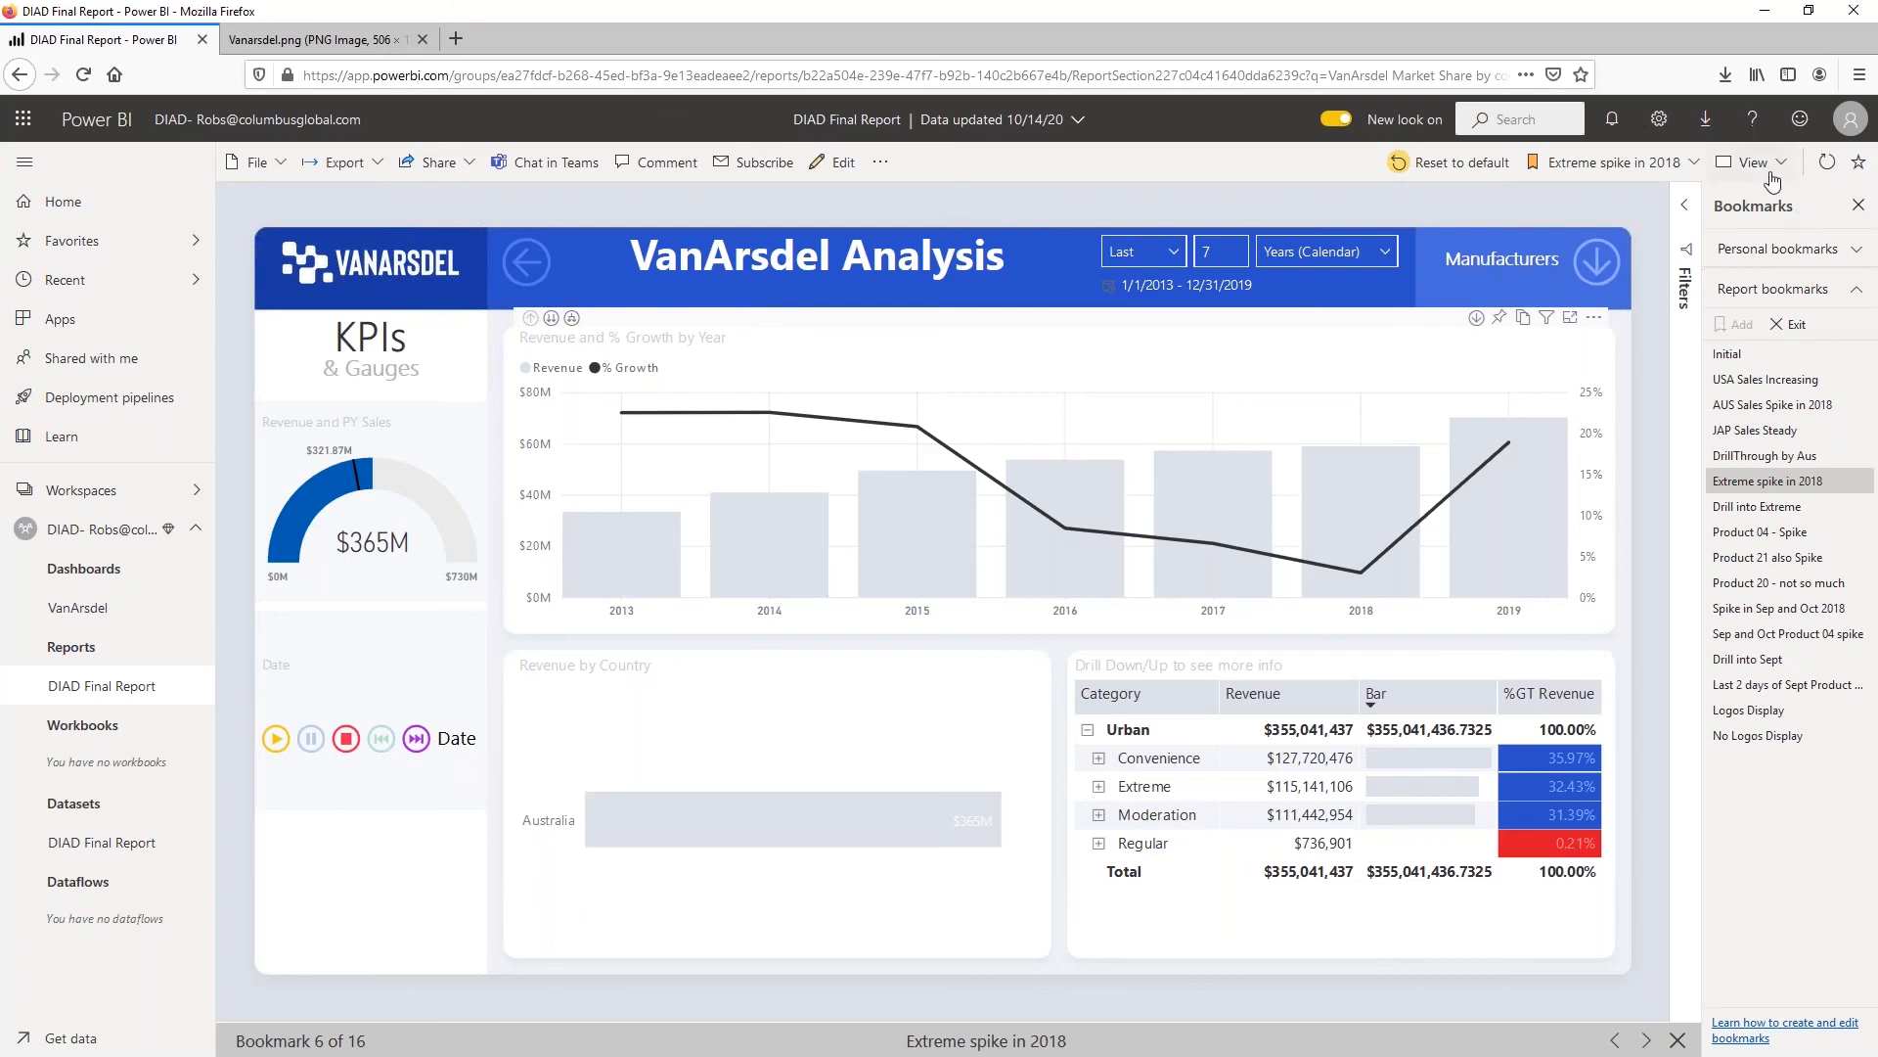
{"action": "left_click", "coordinate": [1858, 206]}
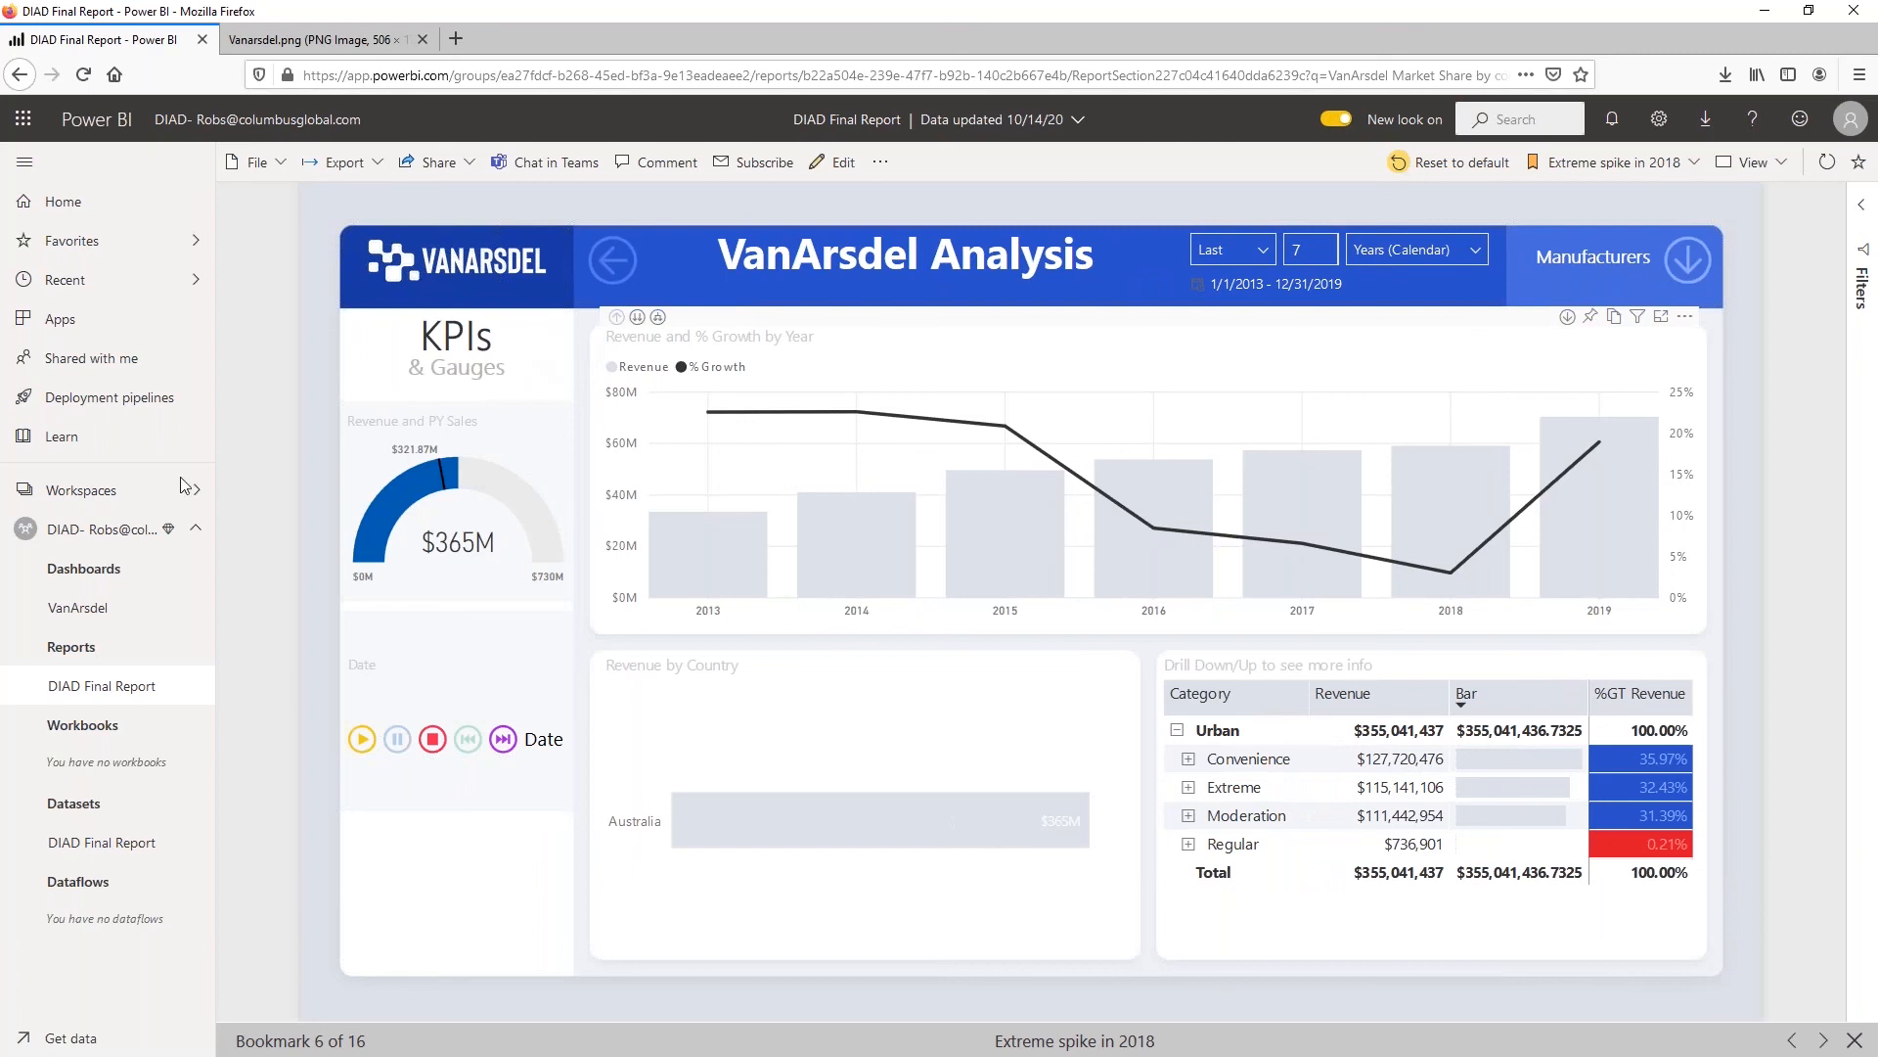
View the workspace's content list and switch between the DIAD Final Report report and its dataset, ending on the report
{"action": "left_click", "coordinate": [90, 568]}
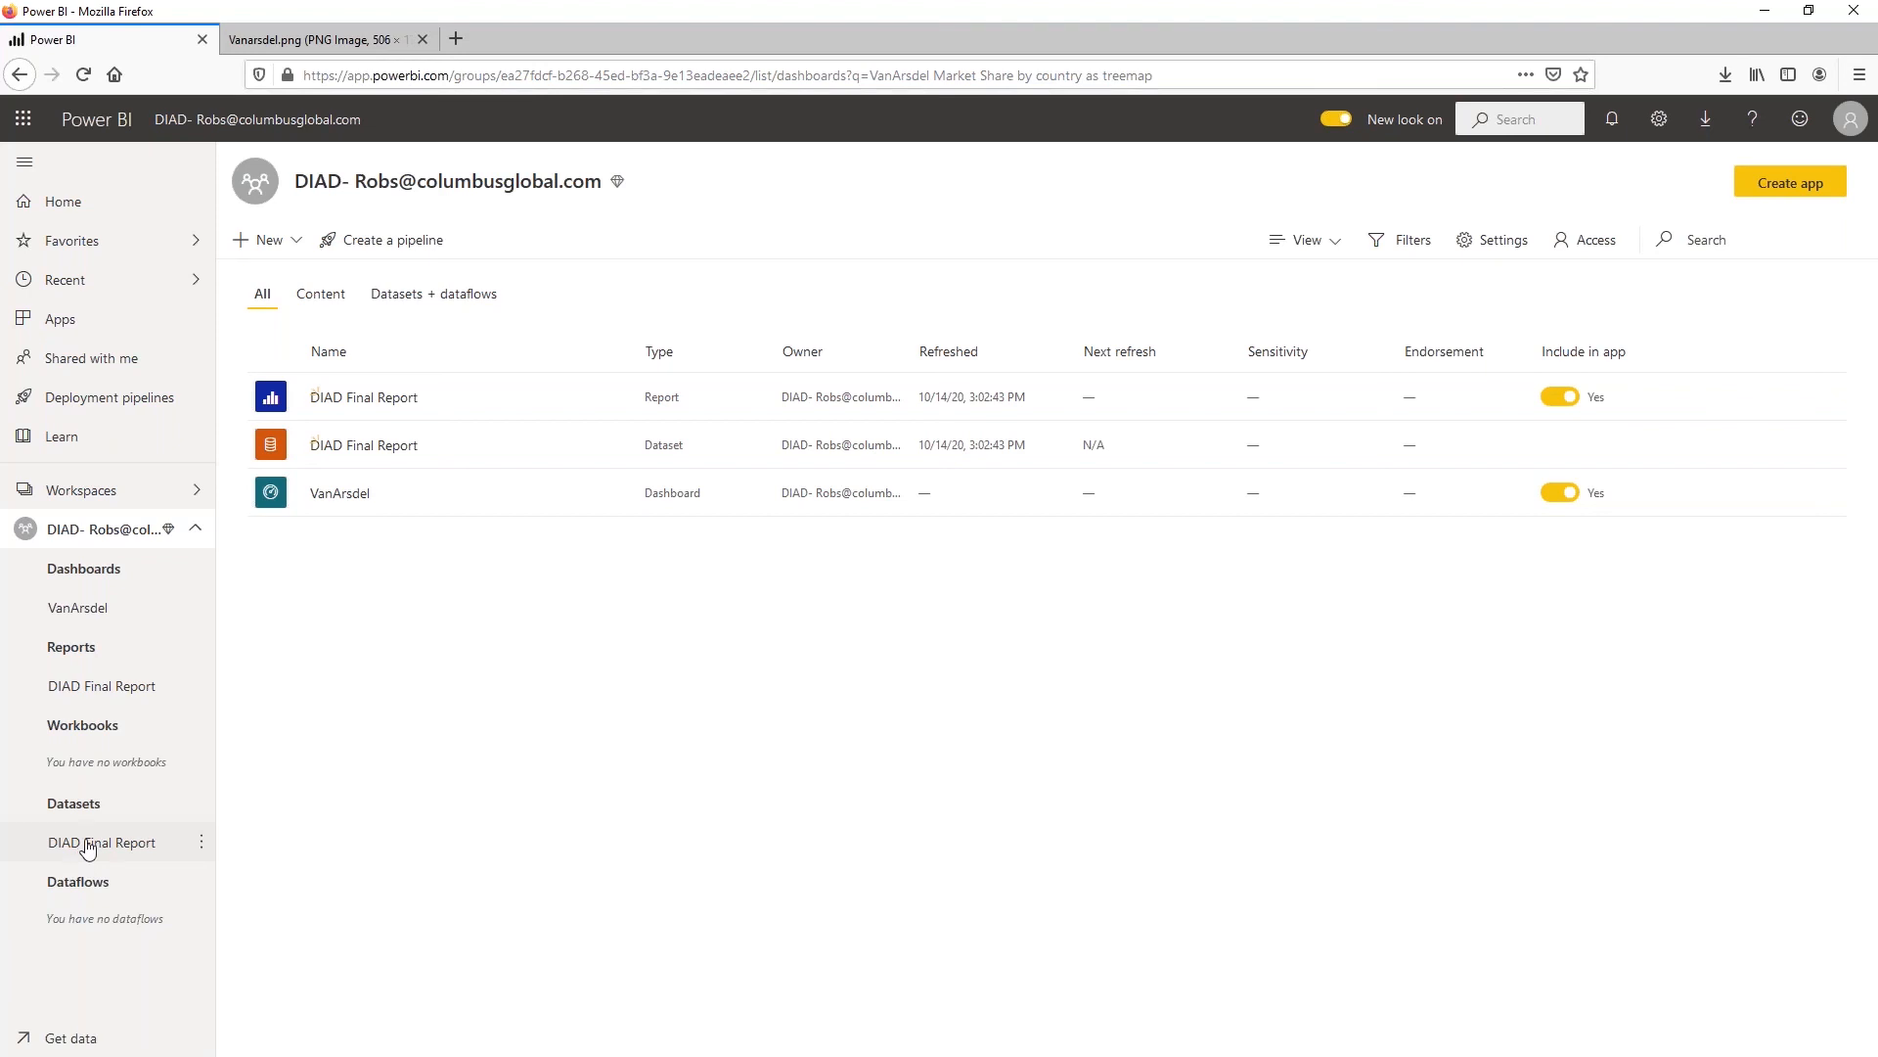
{"action": "left_click", "coordinate": [103, 682]}
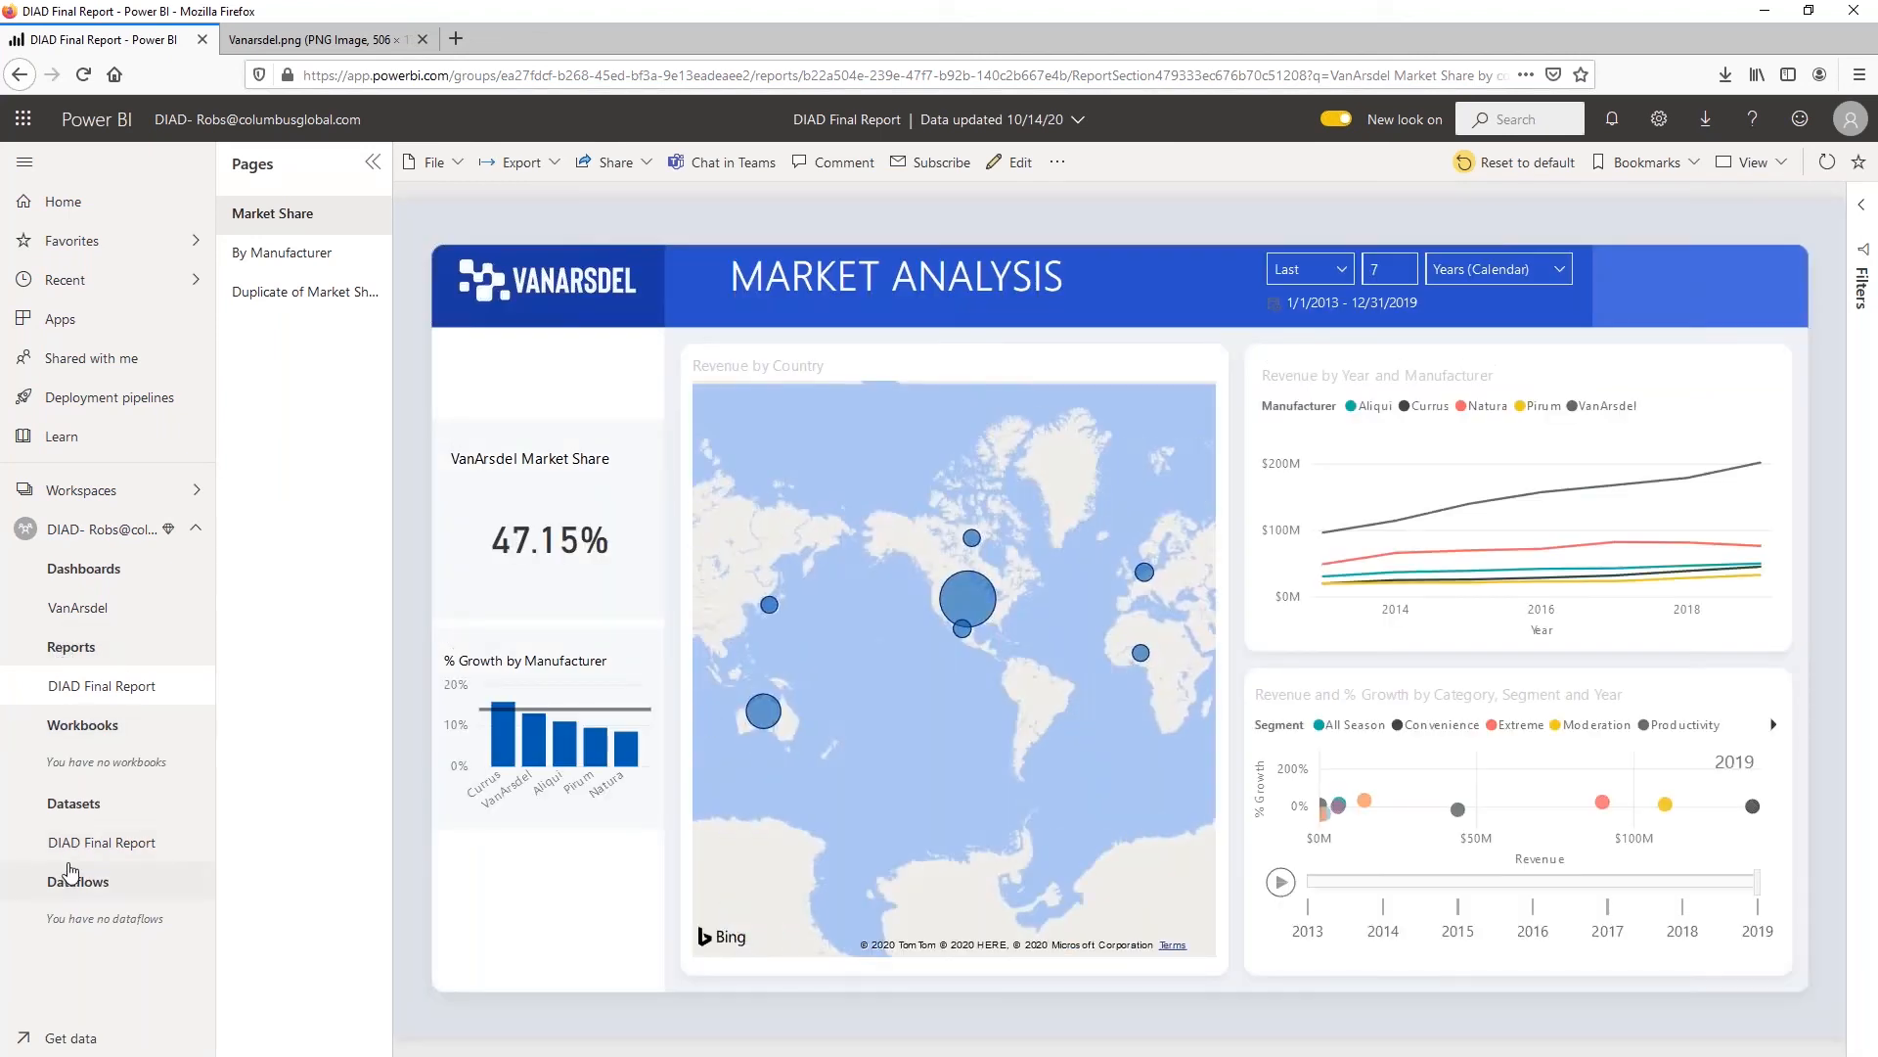
{"action": "left_click", "coordinate": [102, 852]}
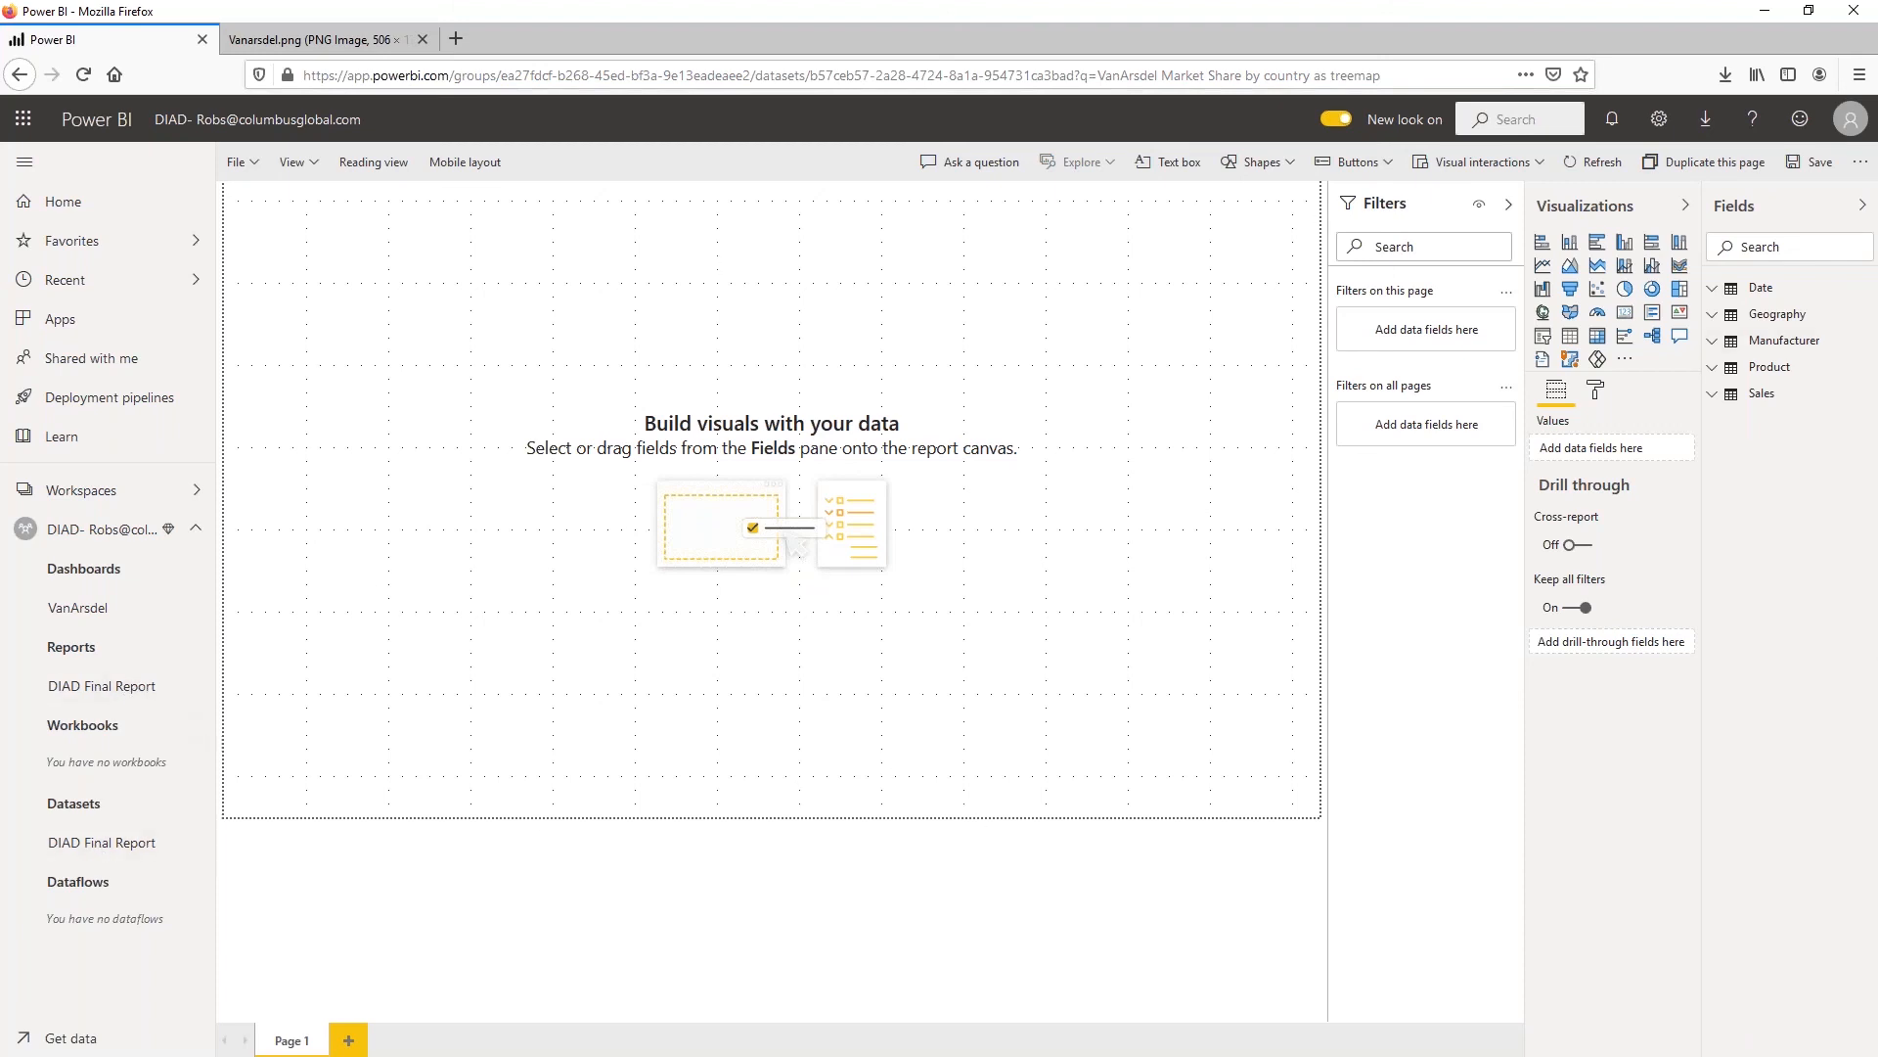
{"action": "left_click", "coordinate": [103, 697]}
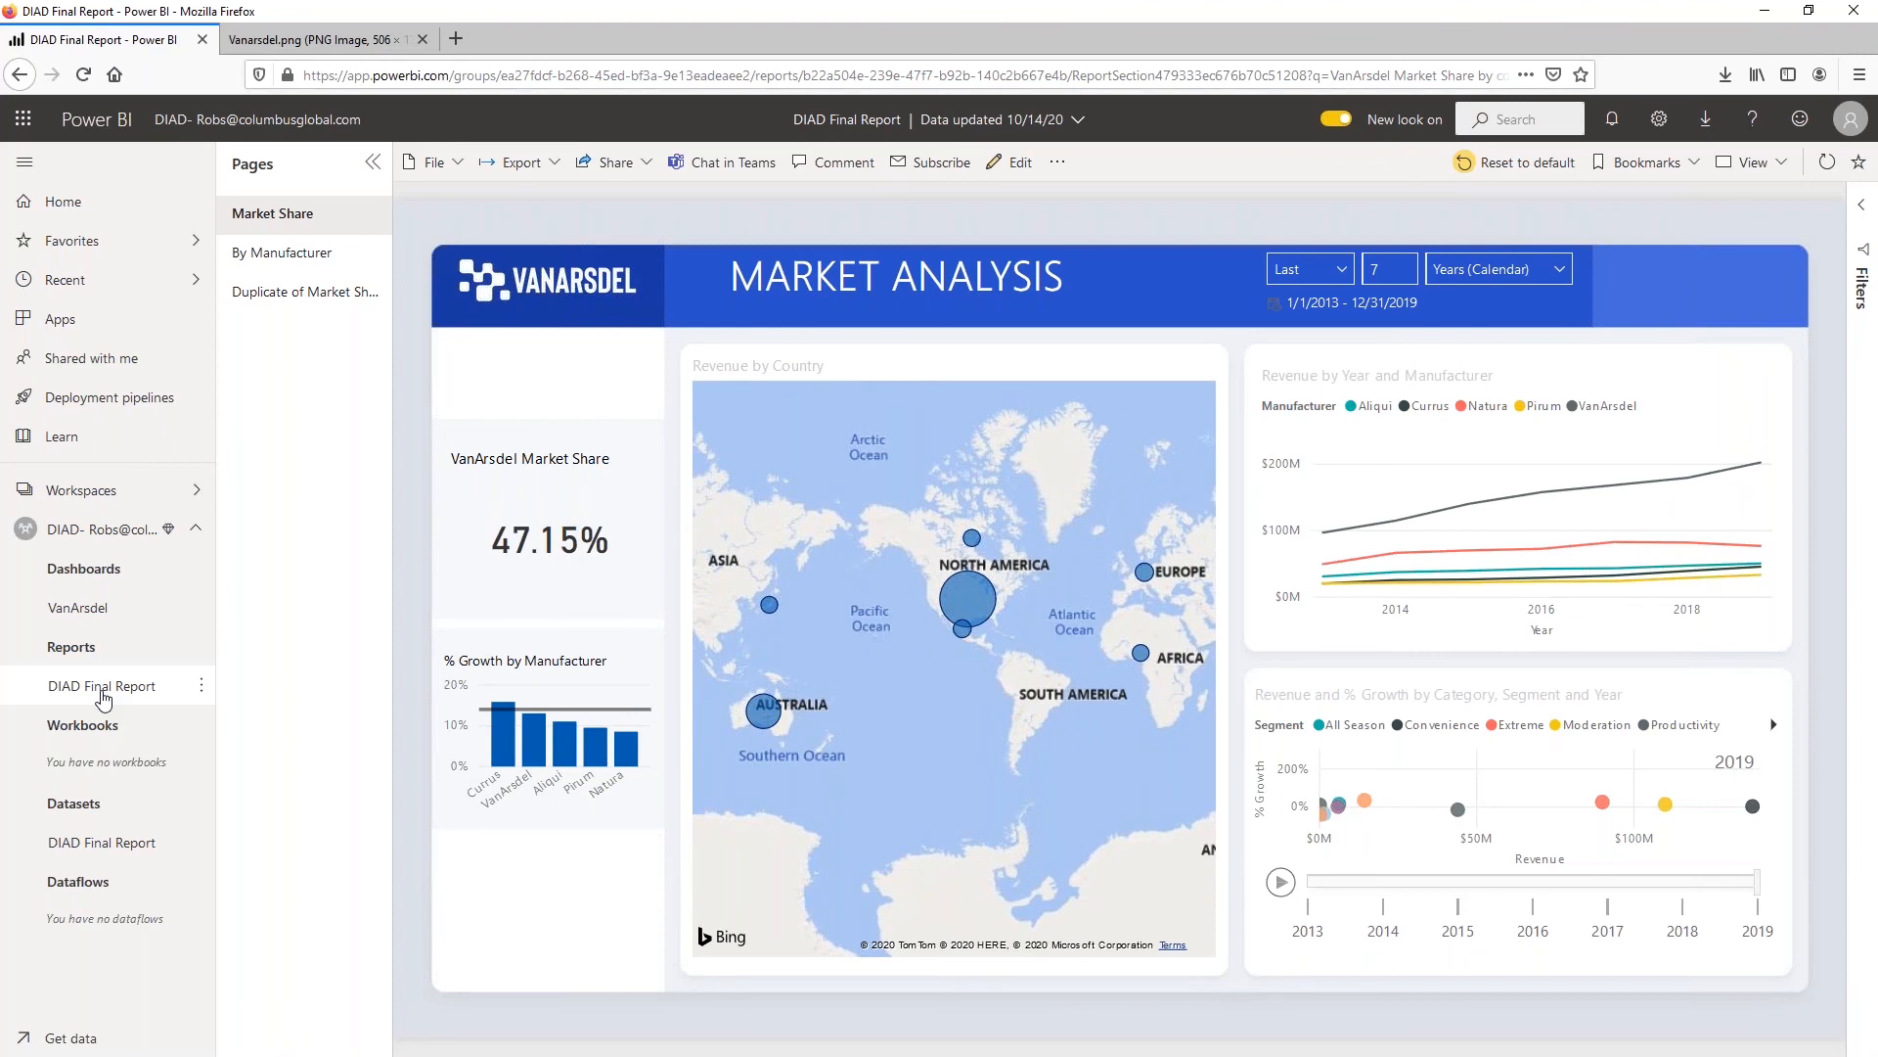
{"action": "left_click", "coordinate": [117, 852]}
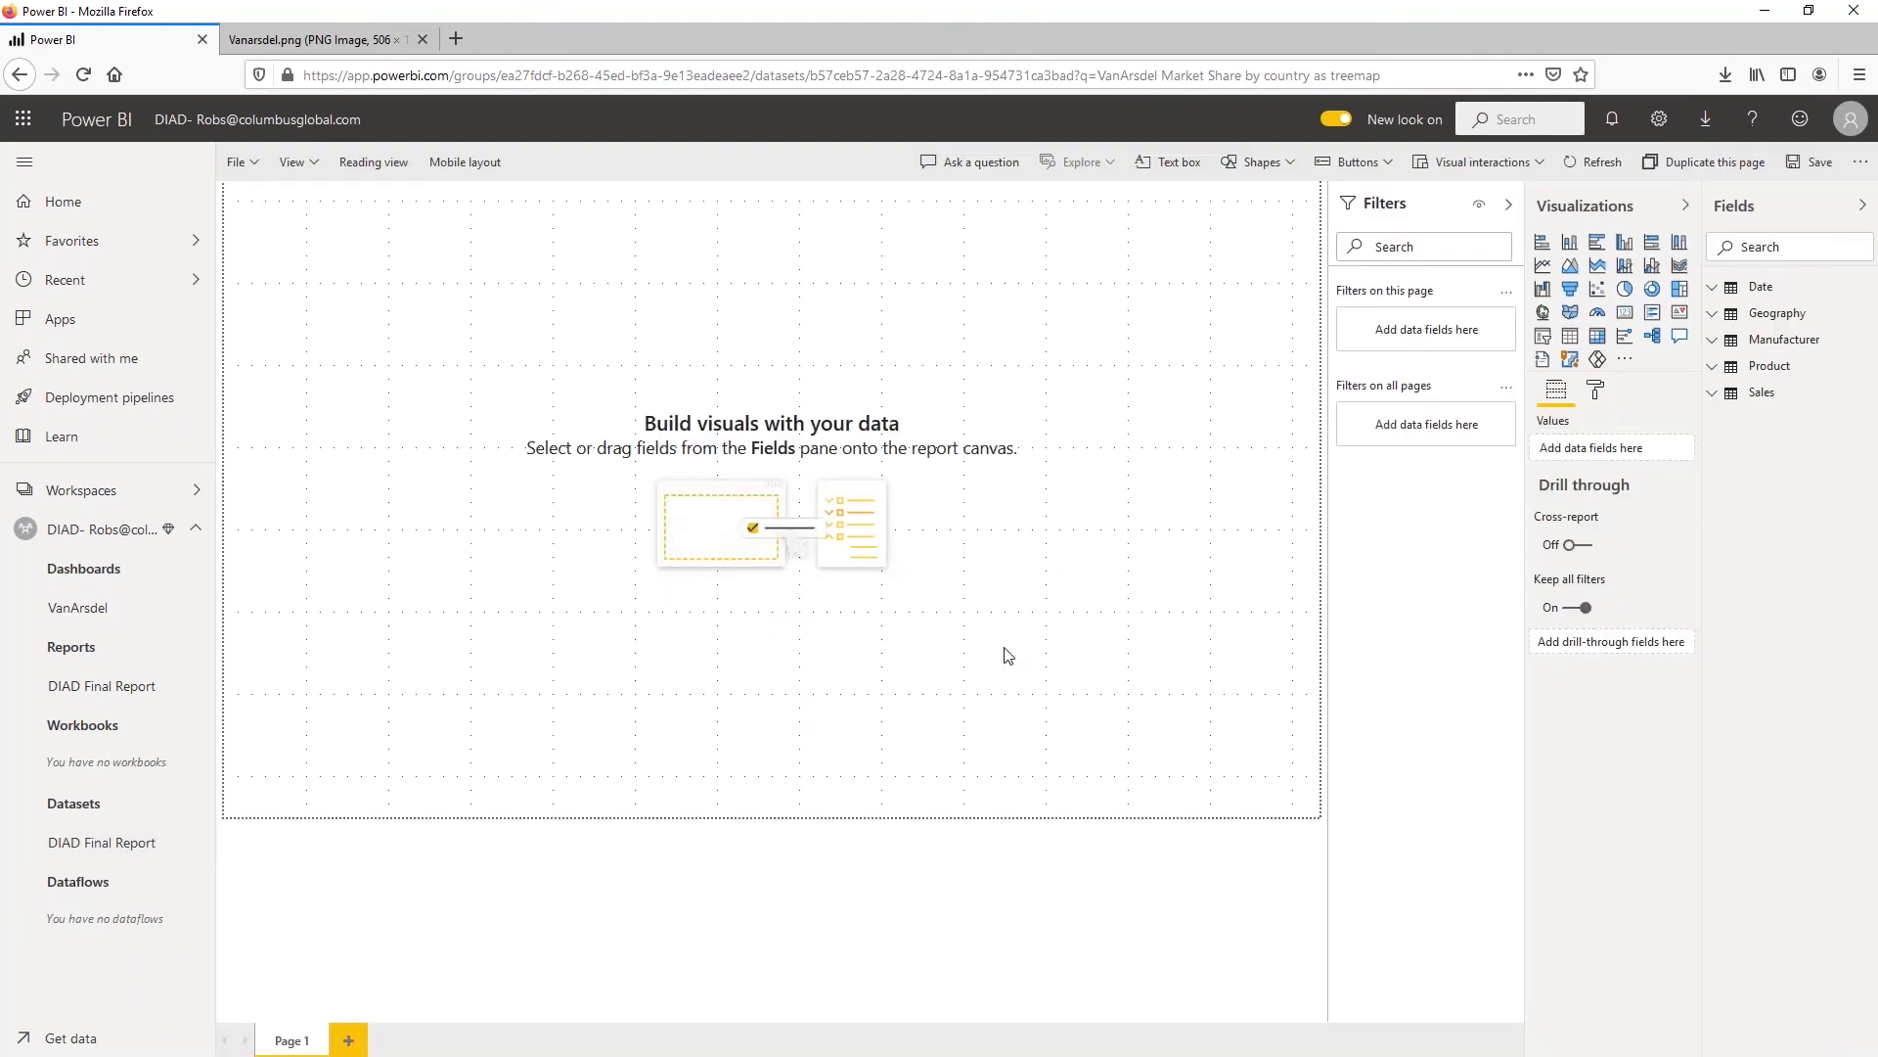
{"action": "left_click", "coordinate": [81, 701]}
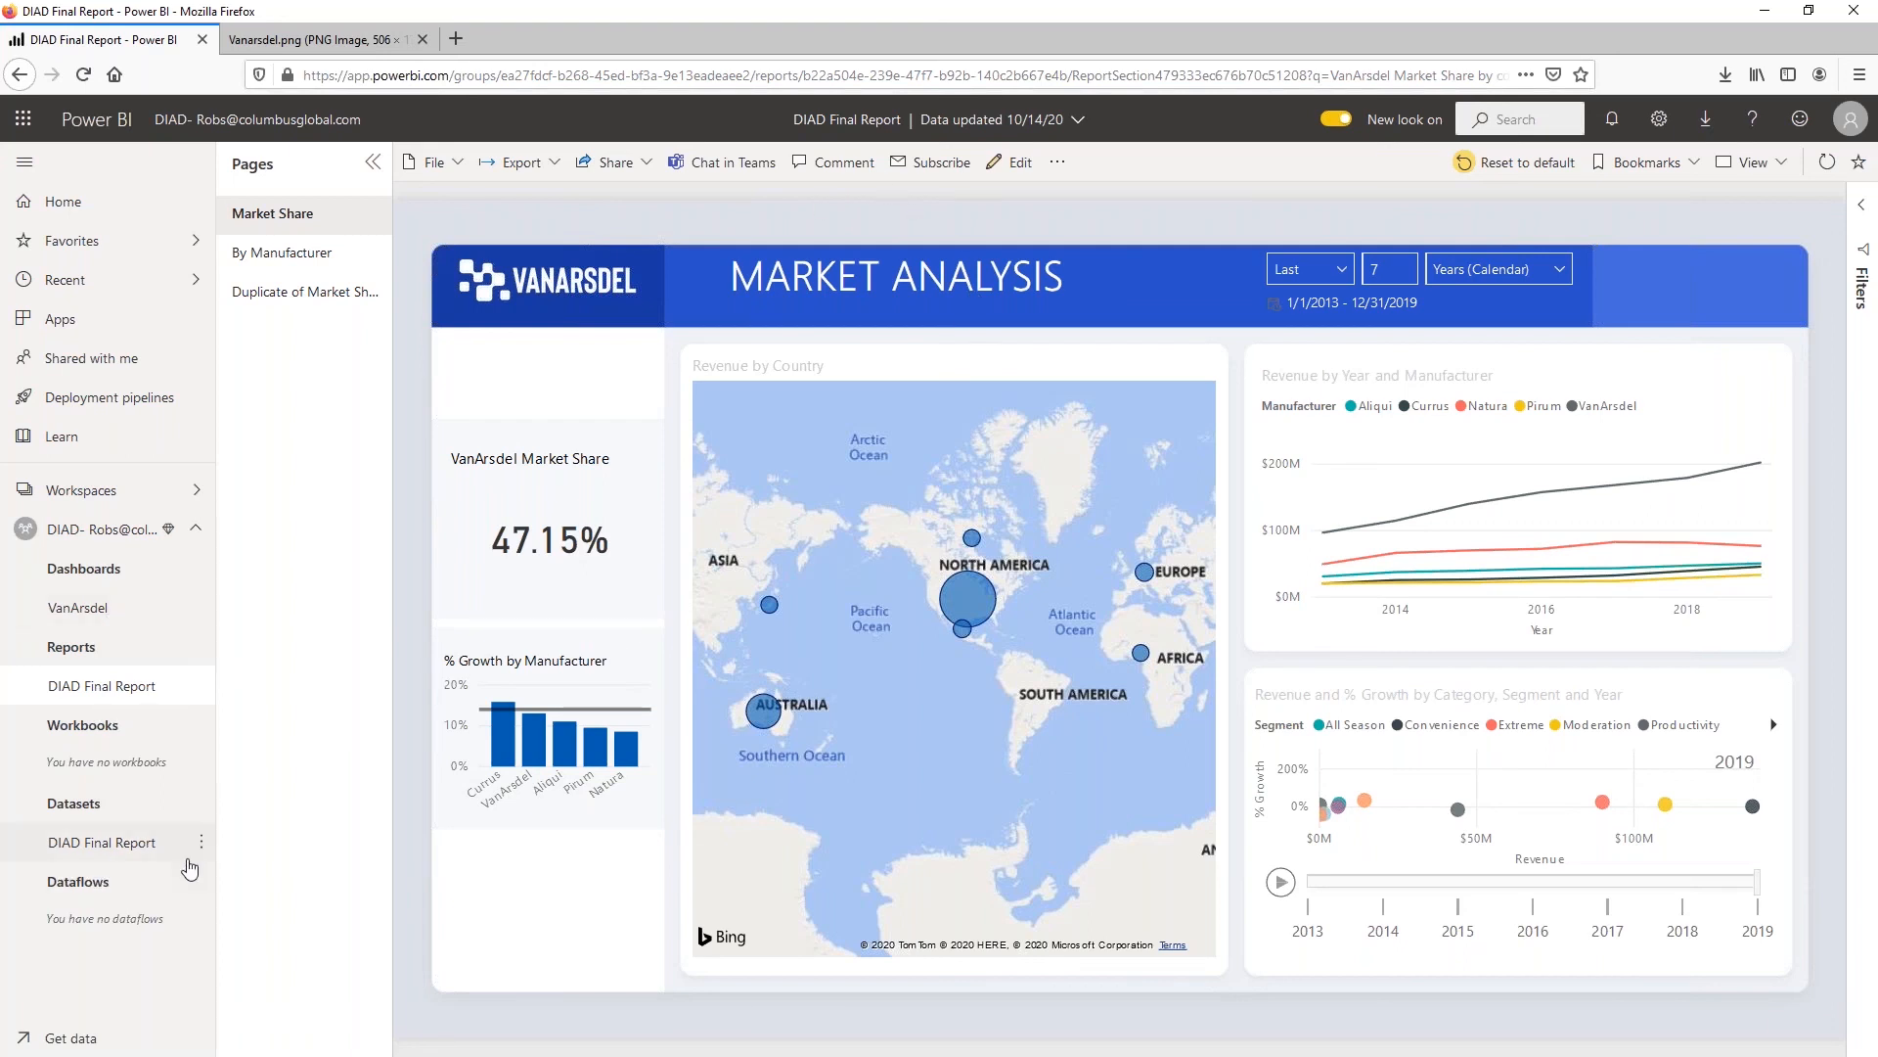
{"action": "left_click", "coordinate": [202, 843]}
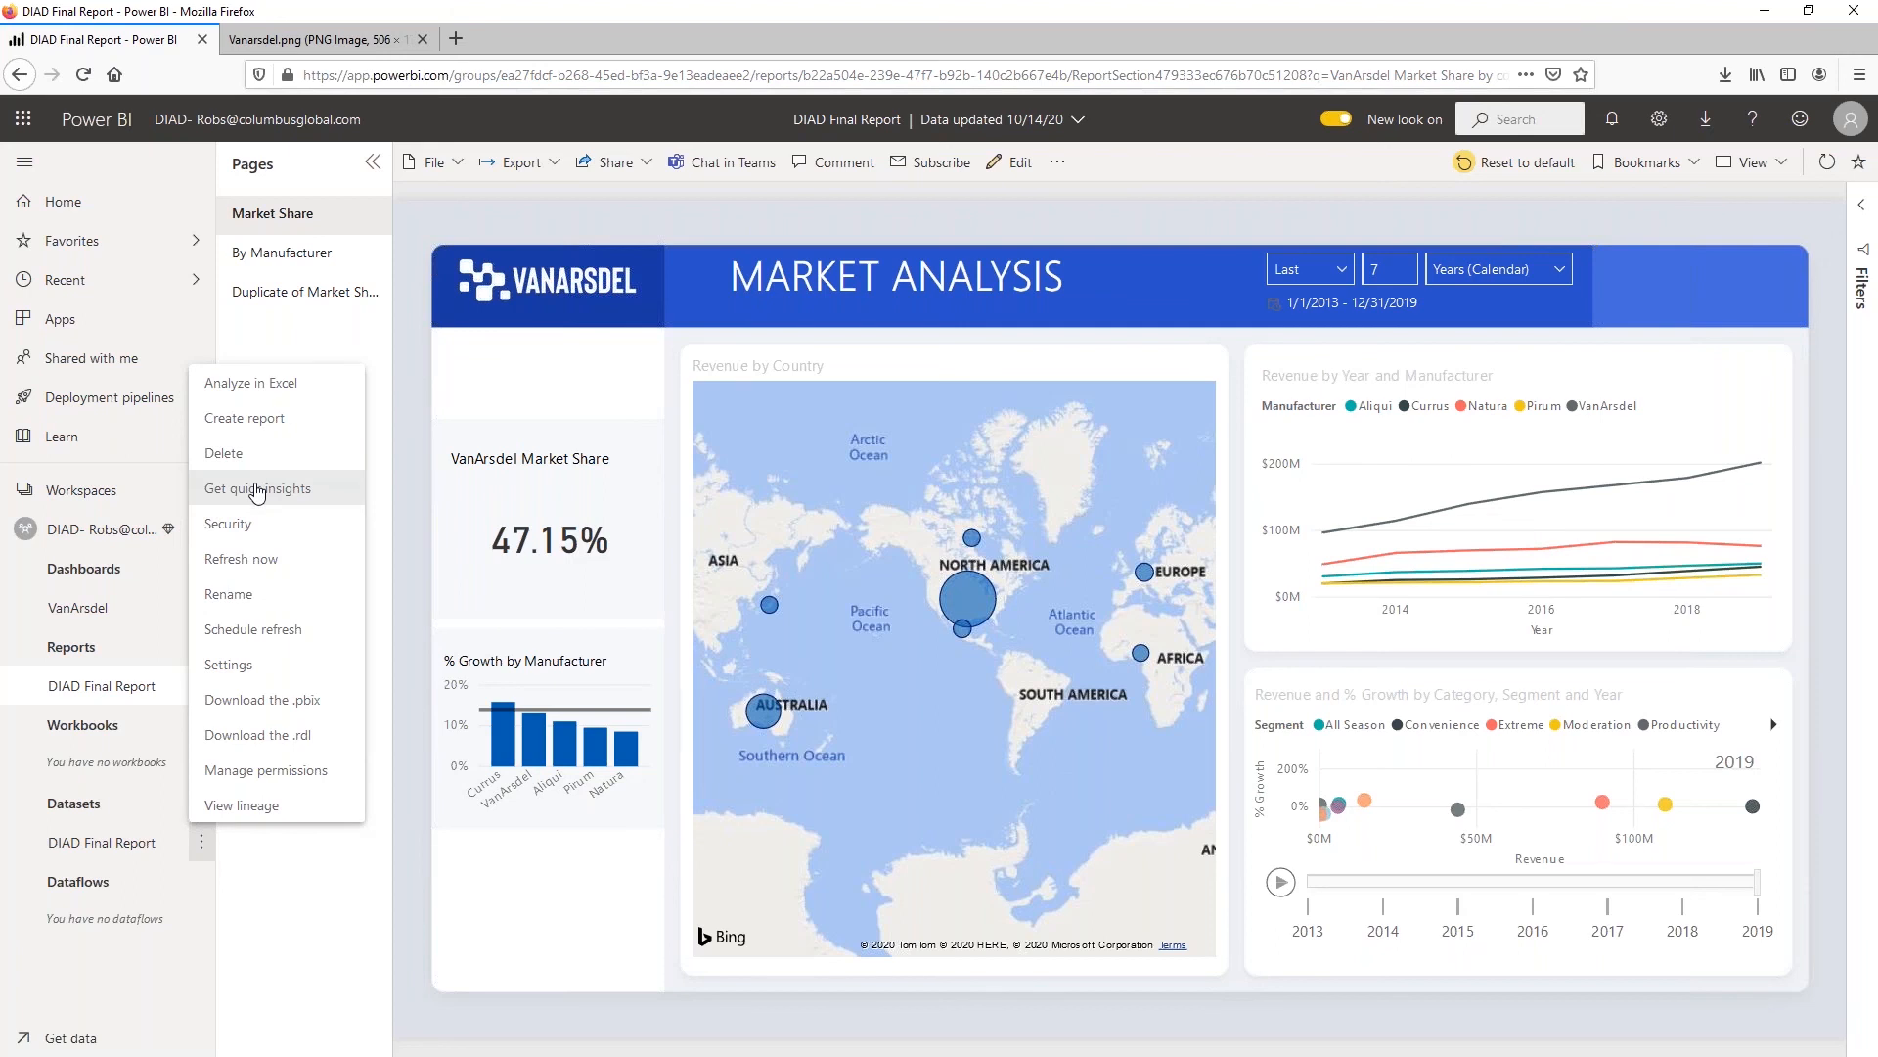
{"action": "left_click", "coordinate": [195, 883]}
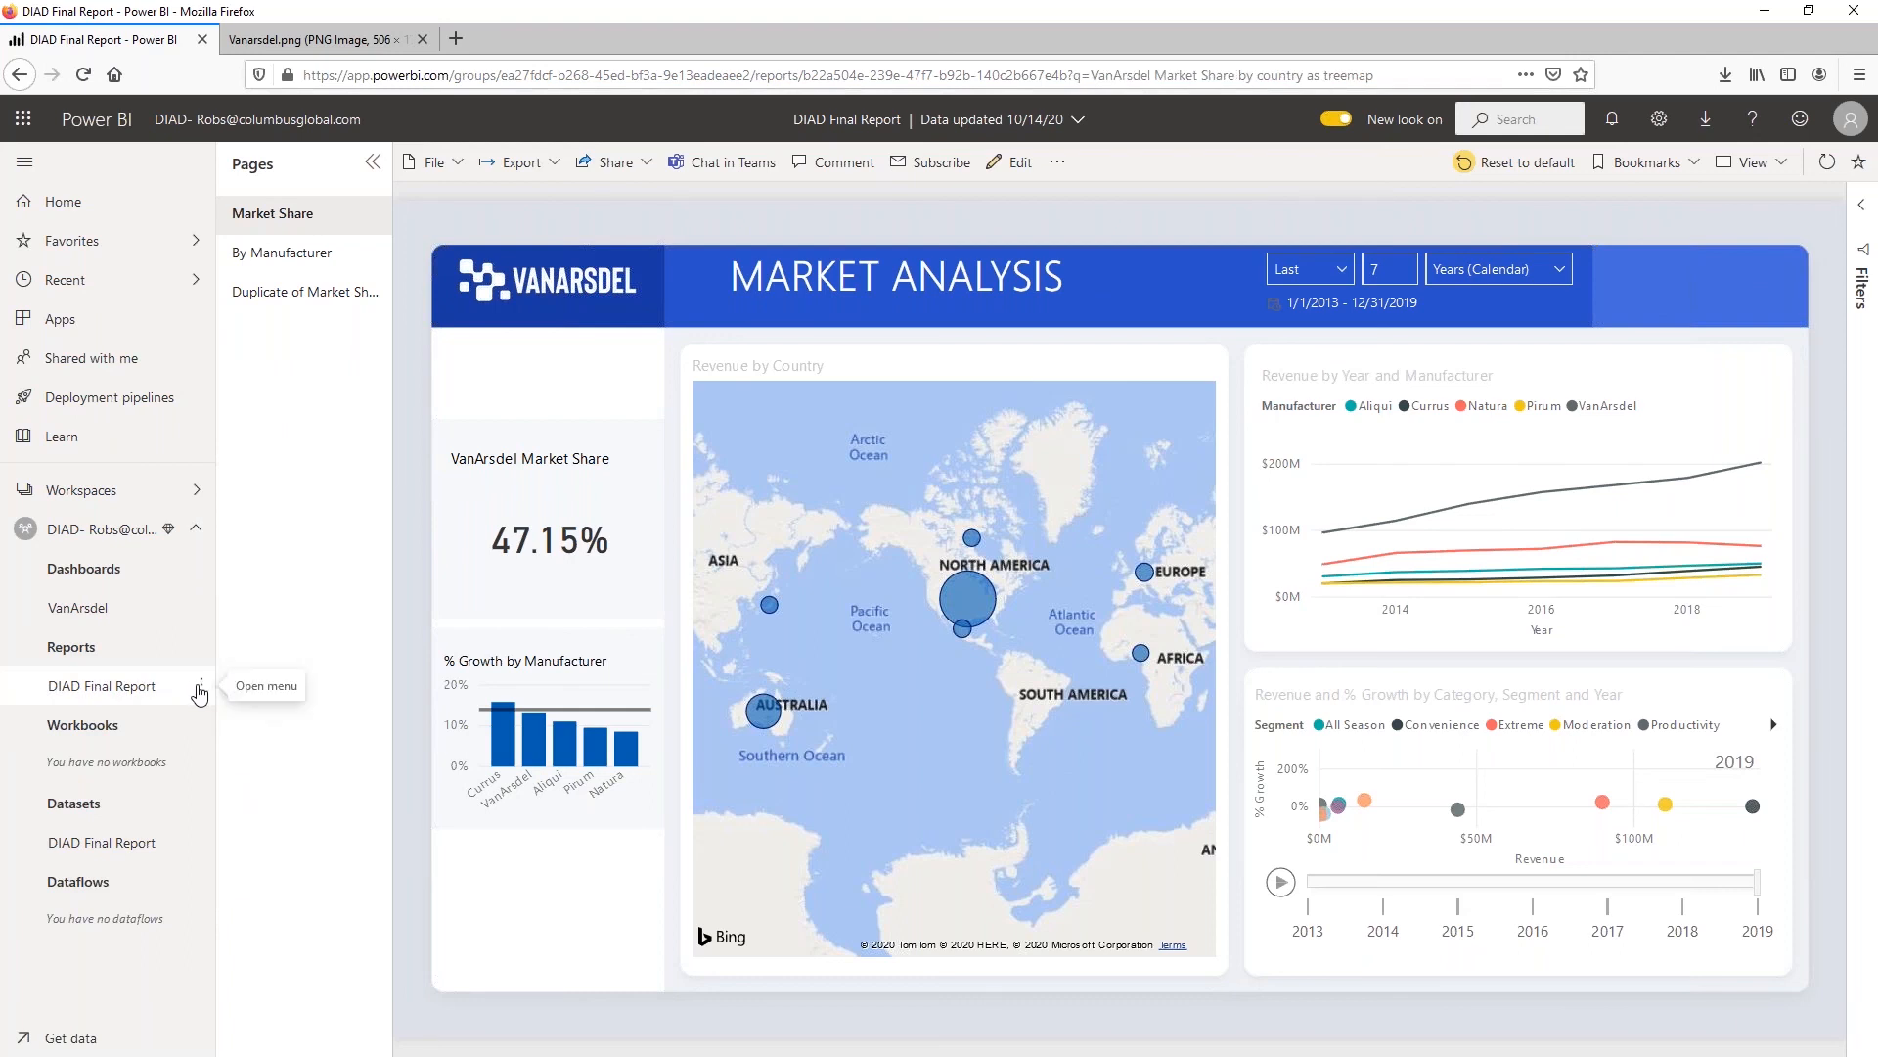
{"action": "left_click", "coordinate": [201, 691]}
{"action": "left_click", "coordinate": [211, 694]}
{"action": "left_click", "coordinate": [210, 691]}
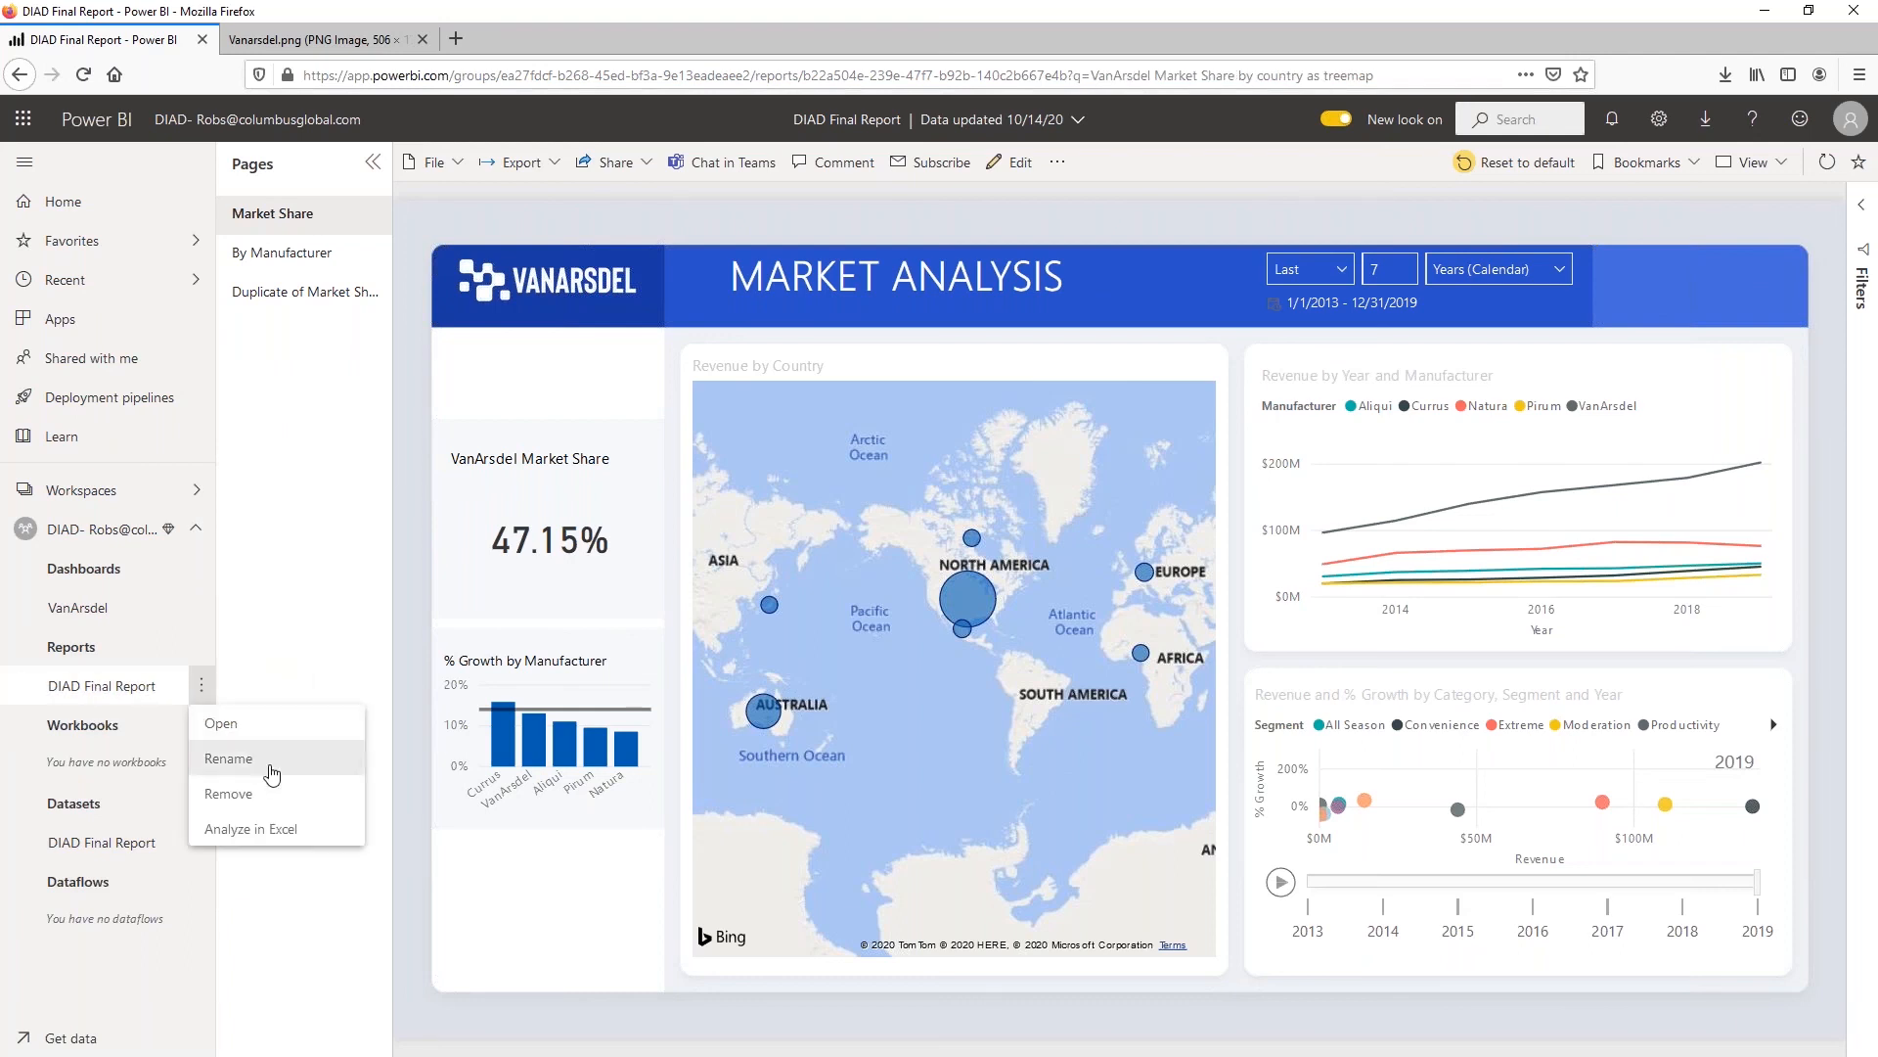
{"action": "left_click", "coordinate": [101, 992]}
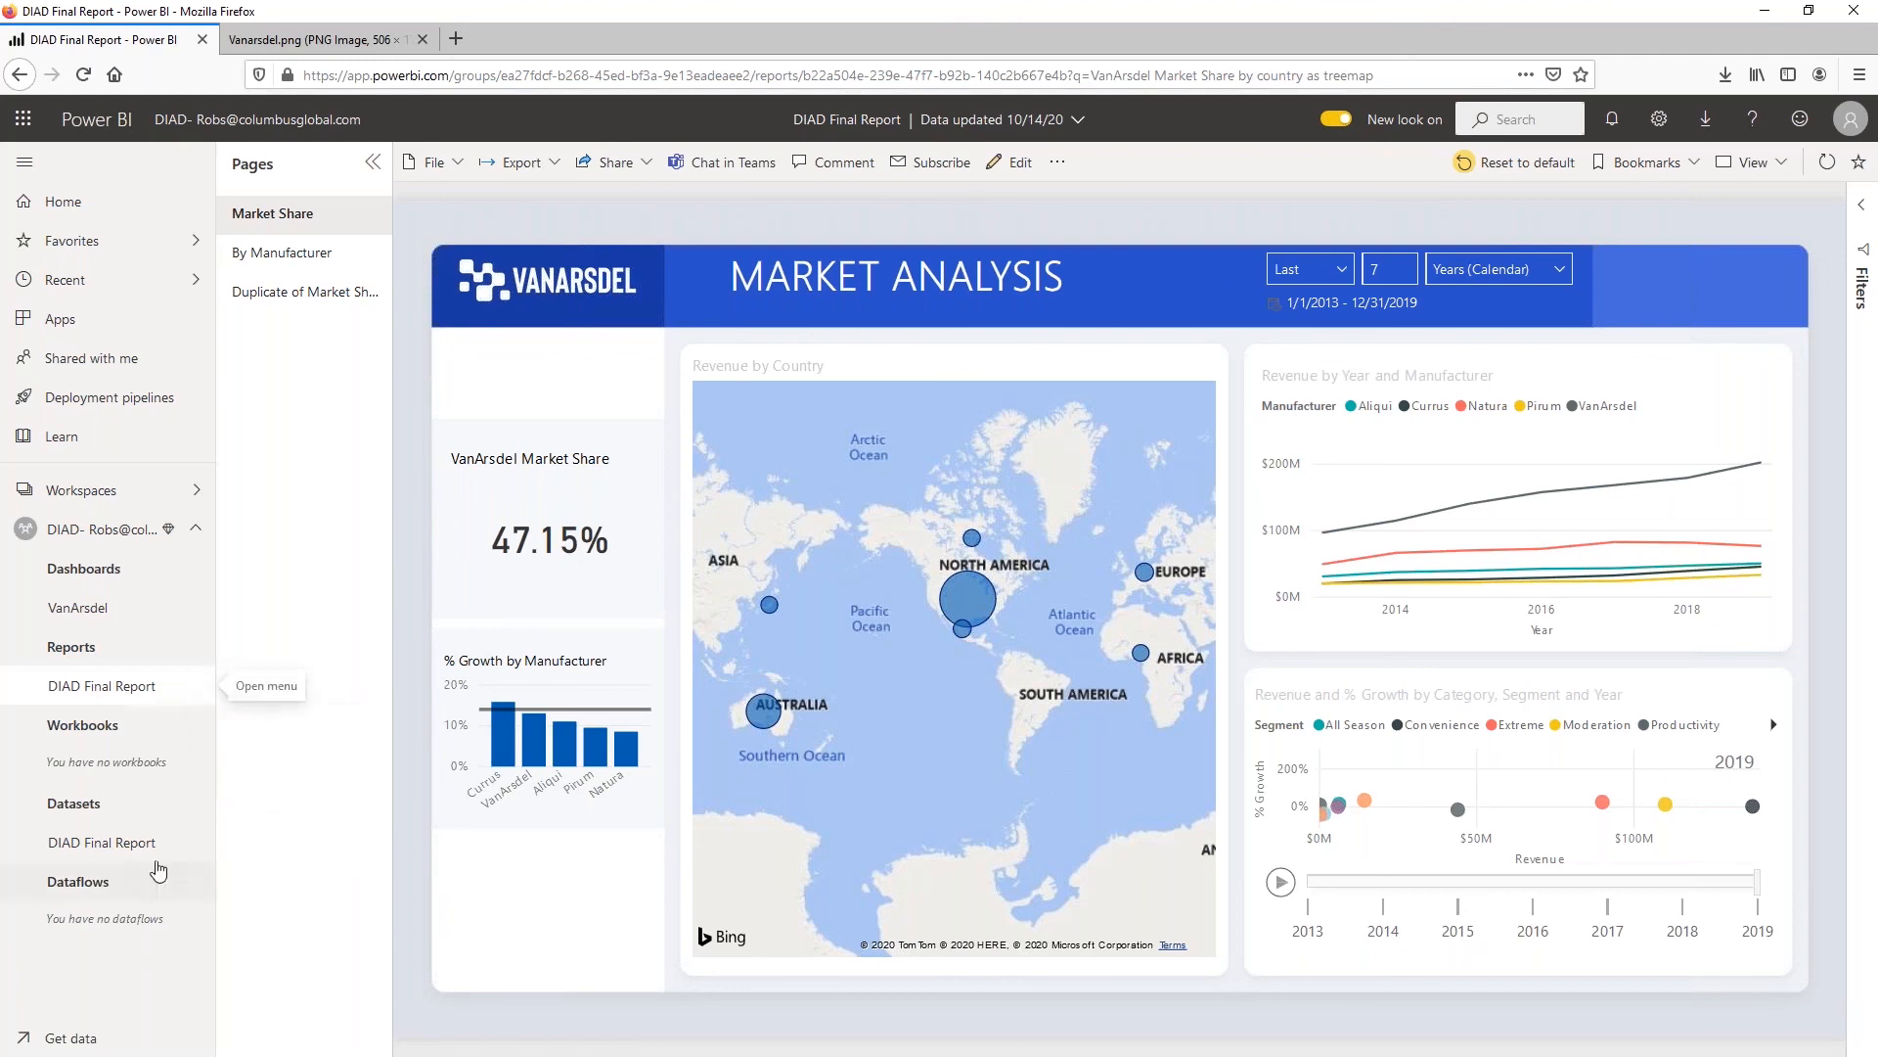
Generate quick insights for the DIAD Final Report dataset and open them to look through the resulting charts
{"action": "left_click", "coordinate": [200, 841]}
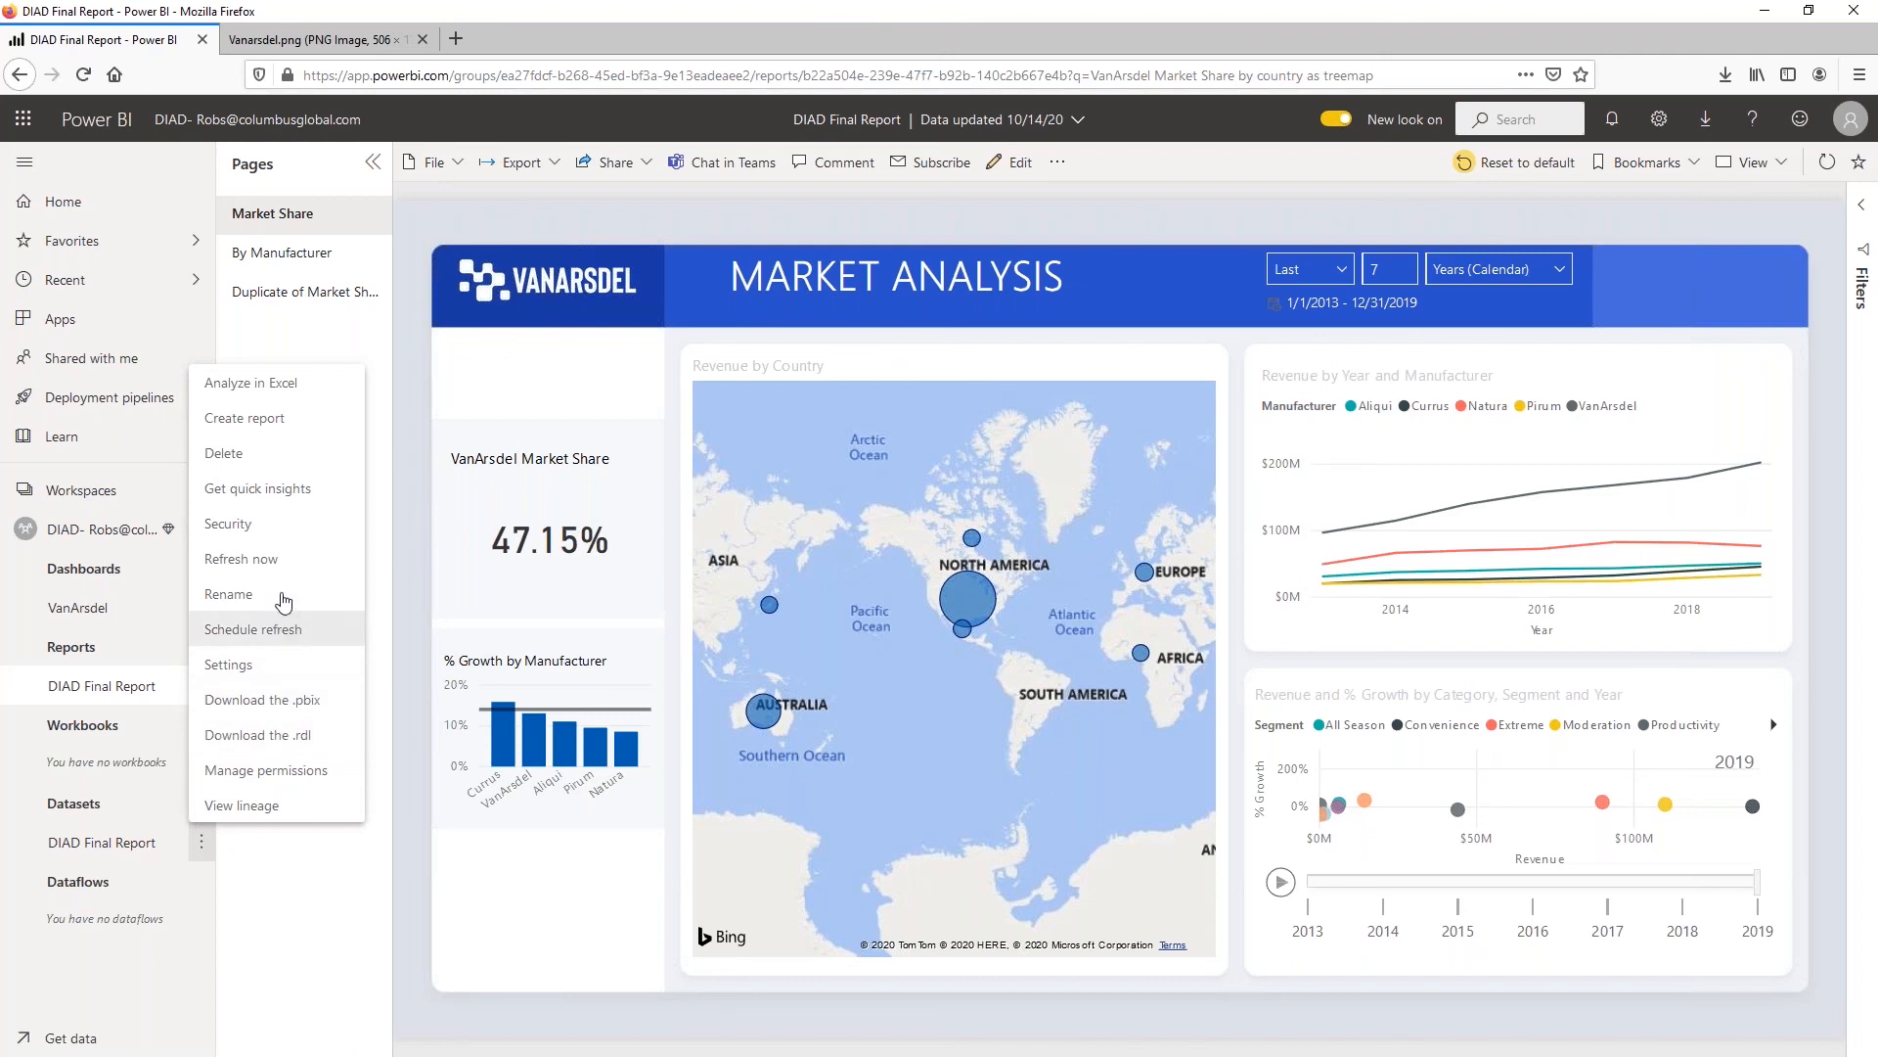
{"action": "left_click", "coordinate": [262, 490]}
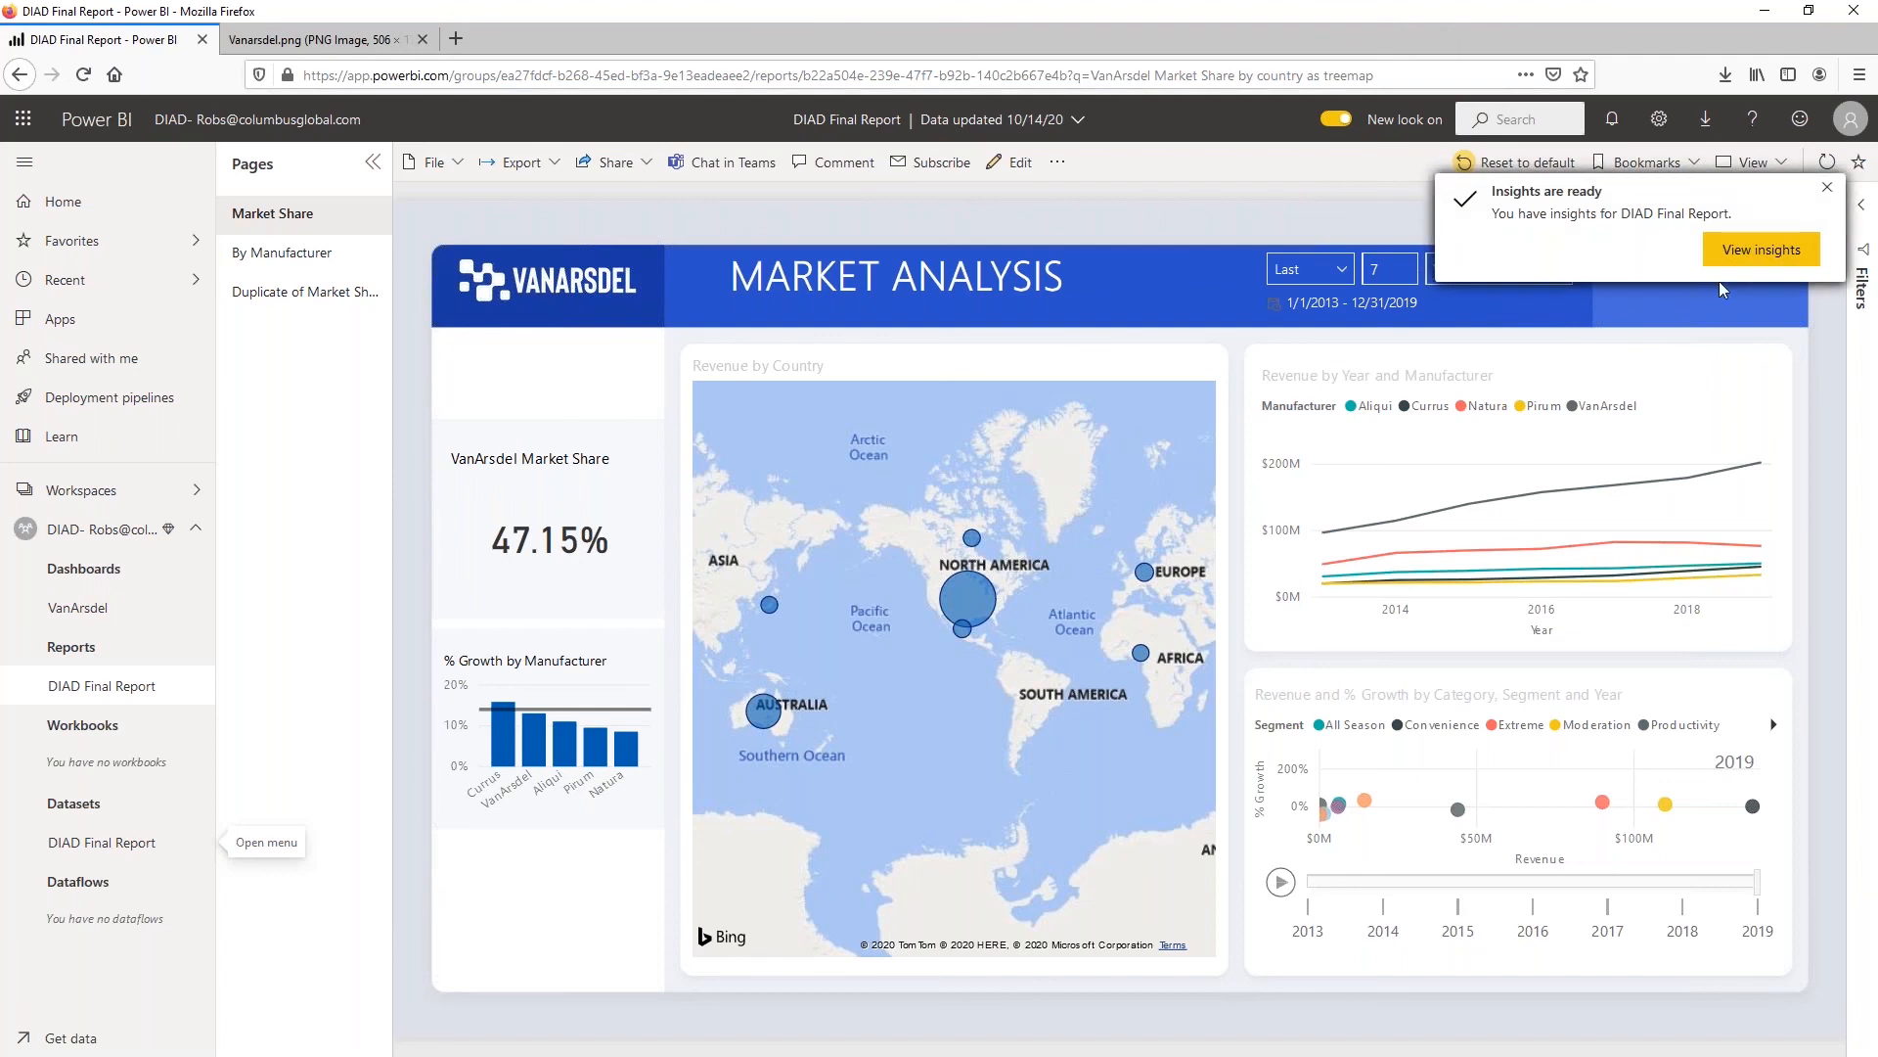
{"action": "left_click", "coordinate": [1719, 256]}
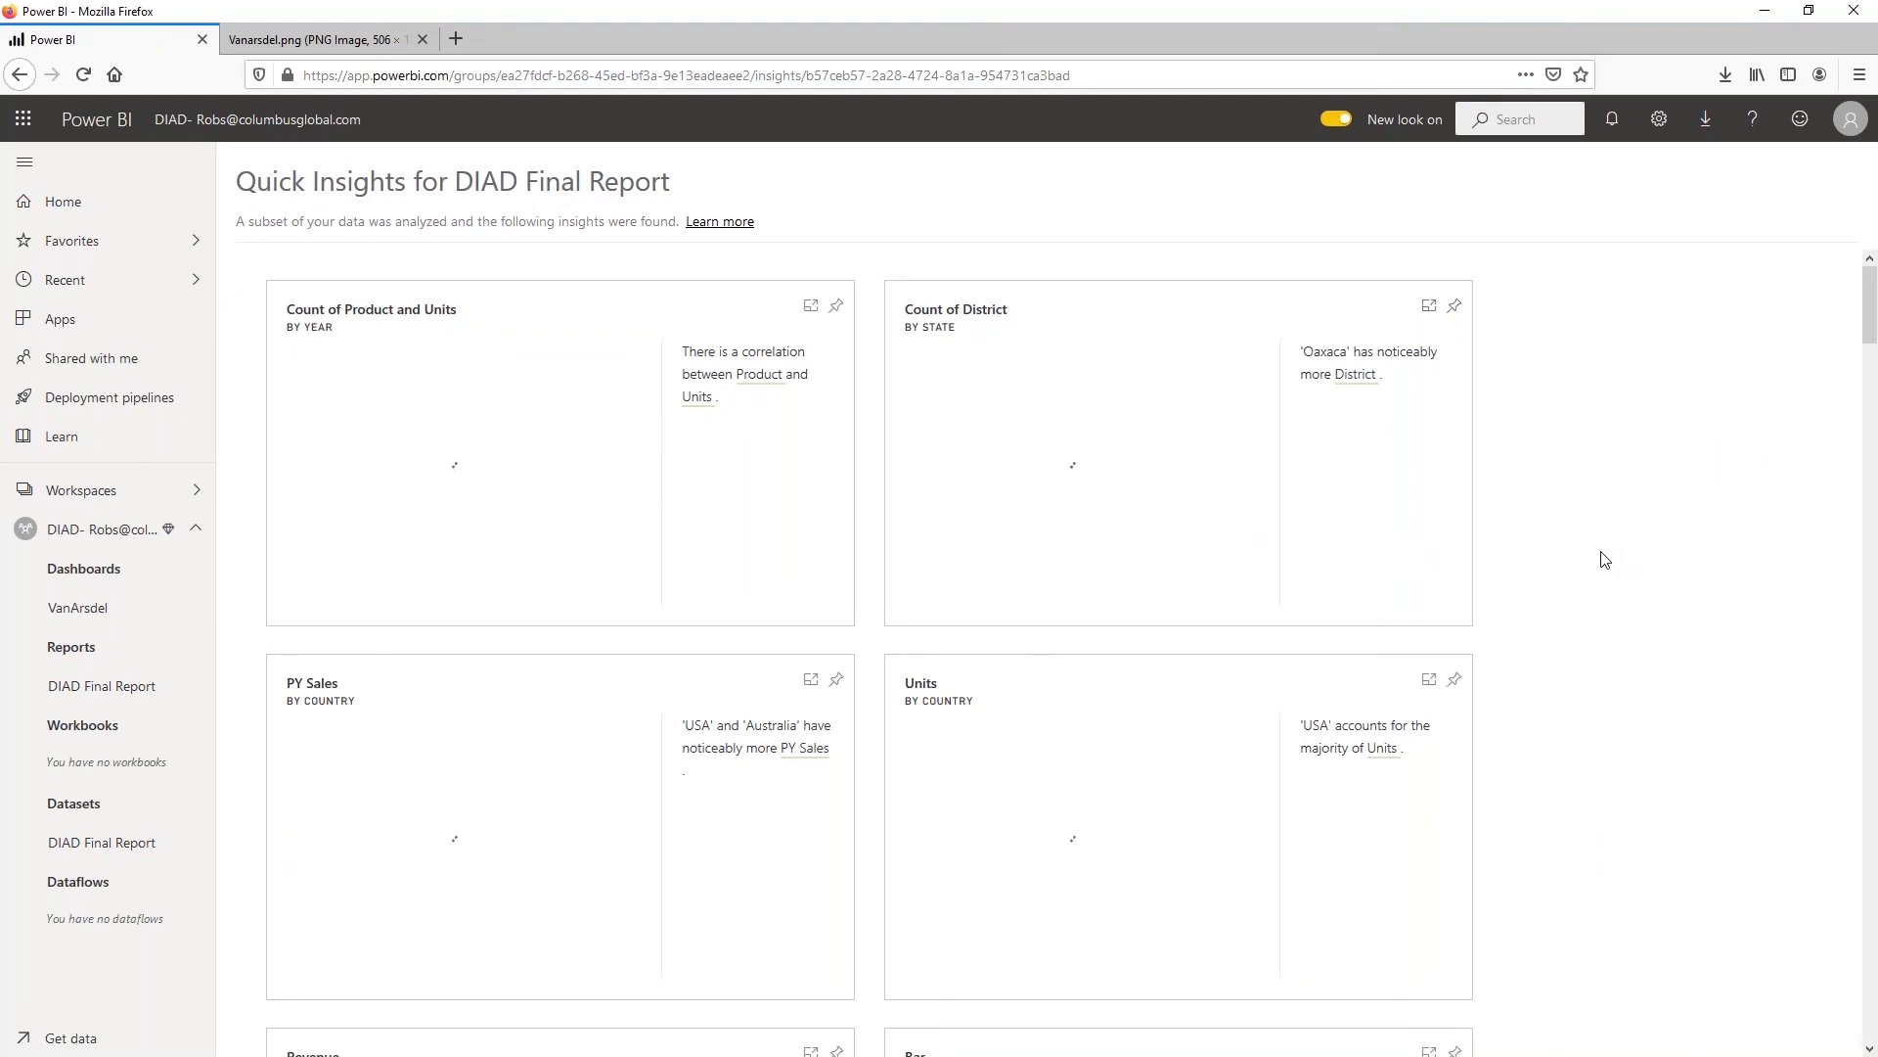
{"action": "scroll", "coordinate": [1576, 554], "scroll_direction": "down", "scroll_amount": 3}
{"action": "scroll", "coordinate": [1568, 555], "scroll_direction": "up", "scroll_amount": 3}
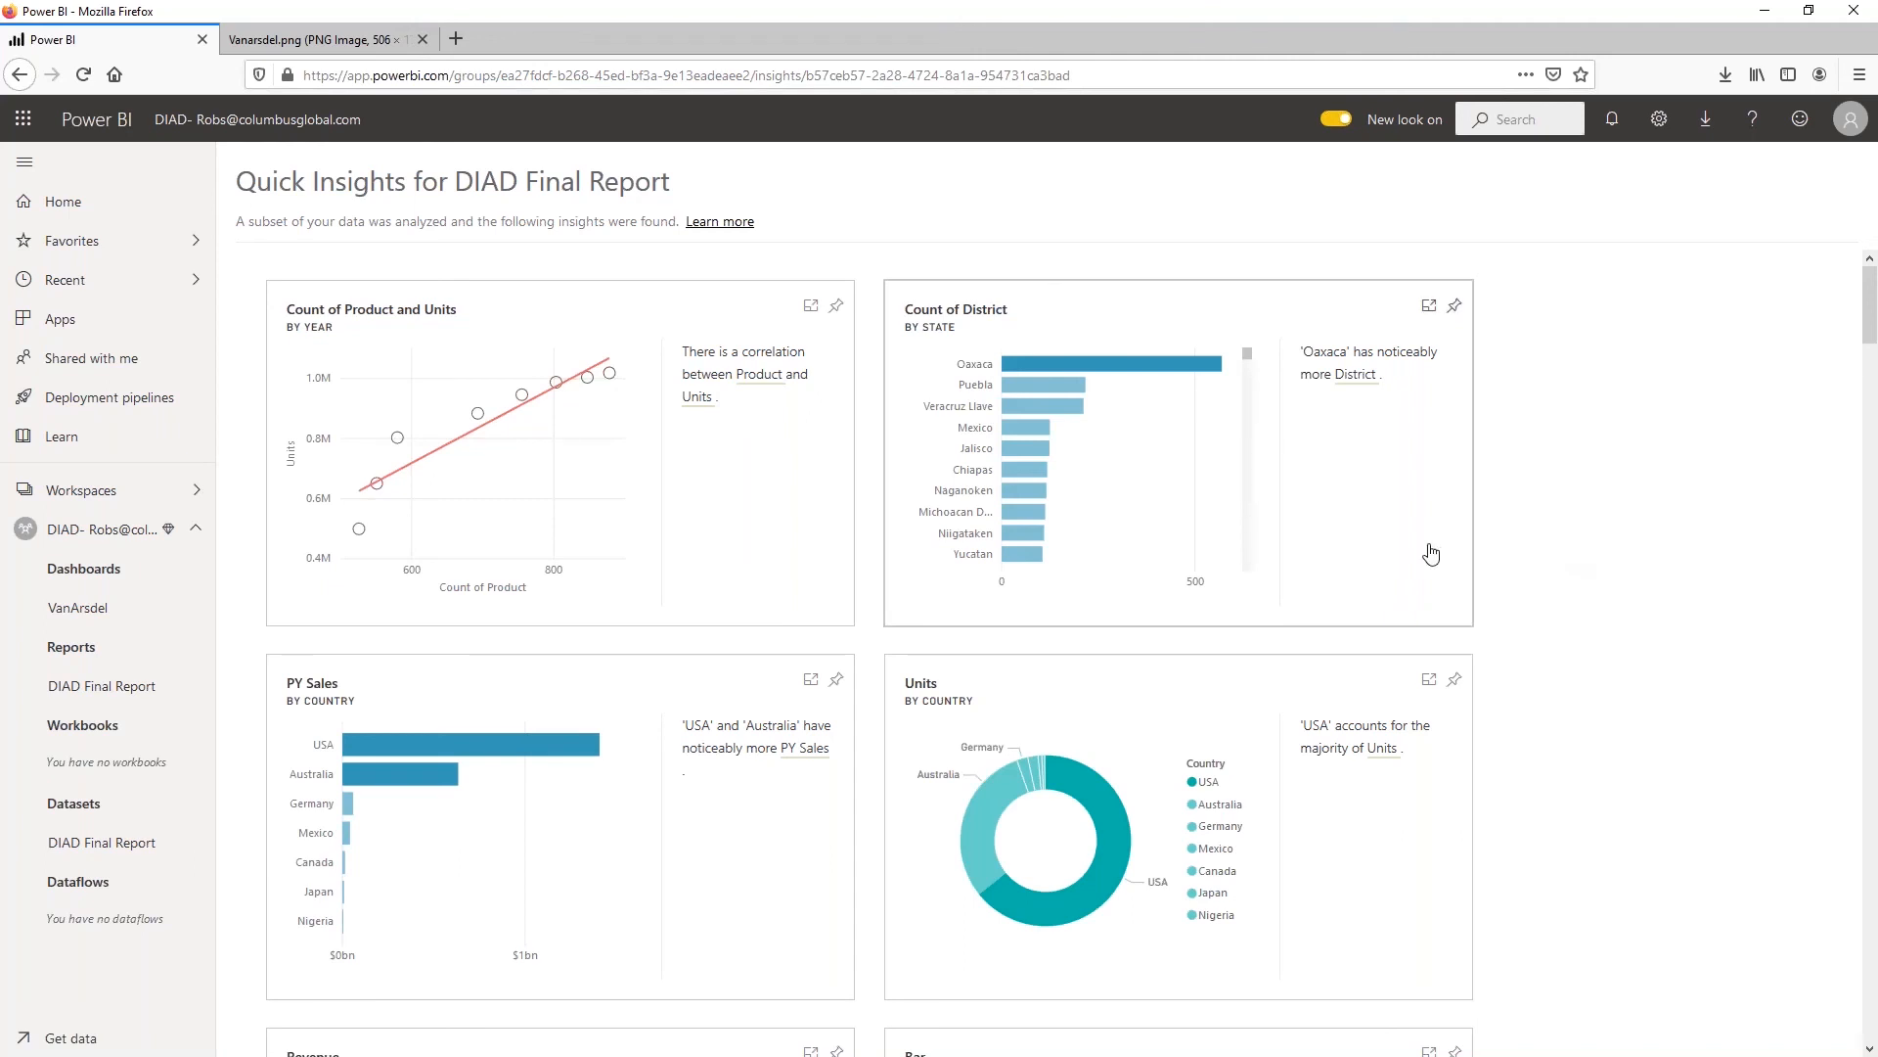
Look through the quick insights charts generated for the DIAD Final Report dataset, going down the list and back up
{"action": "scroll", "coordinate": [1418, 548], "scroll_direction": "down", "scroll_amount": 5}
{"action": "scroll", "coordinate": [1311, 597], "scroll_direction": "down", "scroll_amount": 15}
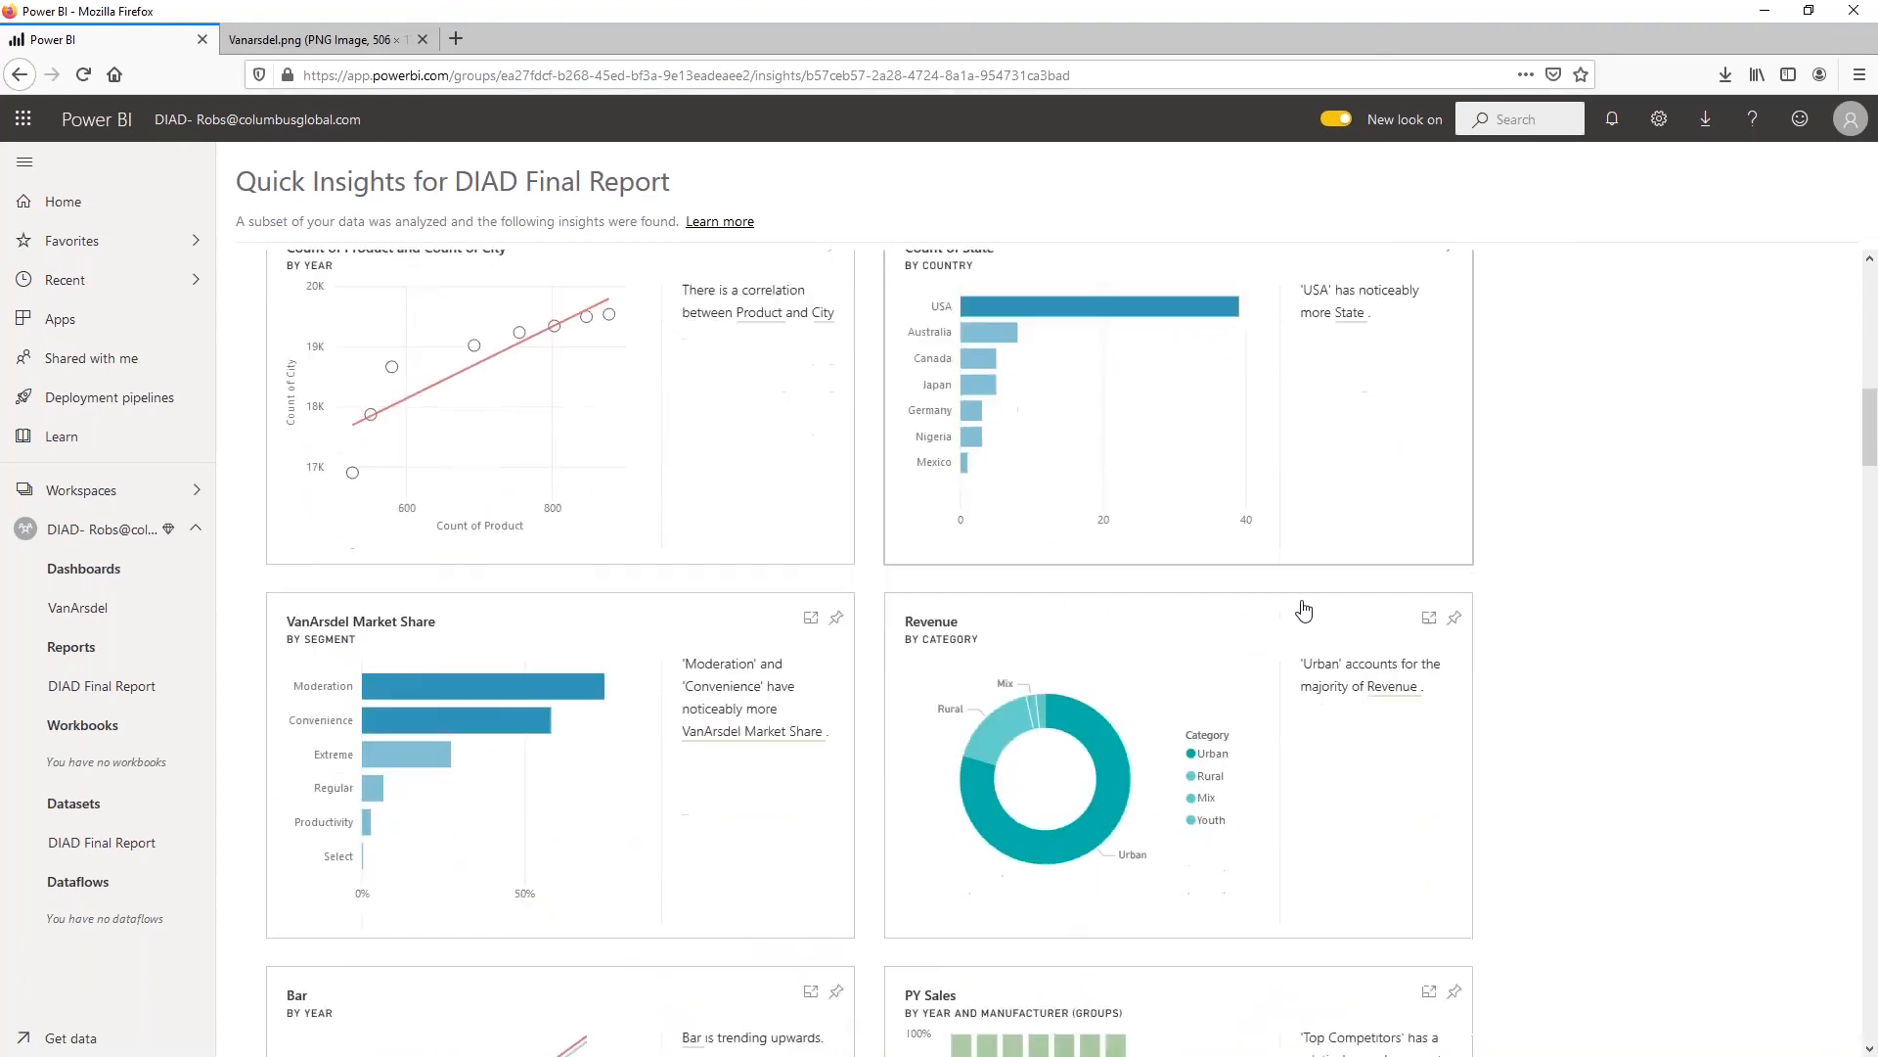
{"action": "scroll", "coordinate": [1299, 622], "scroll_direction": "down", "scroll_amount": 4}
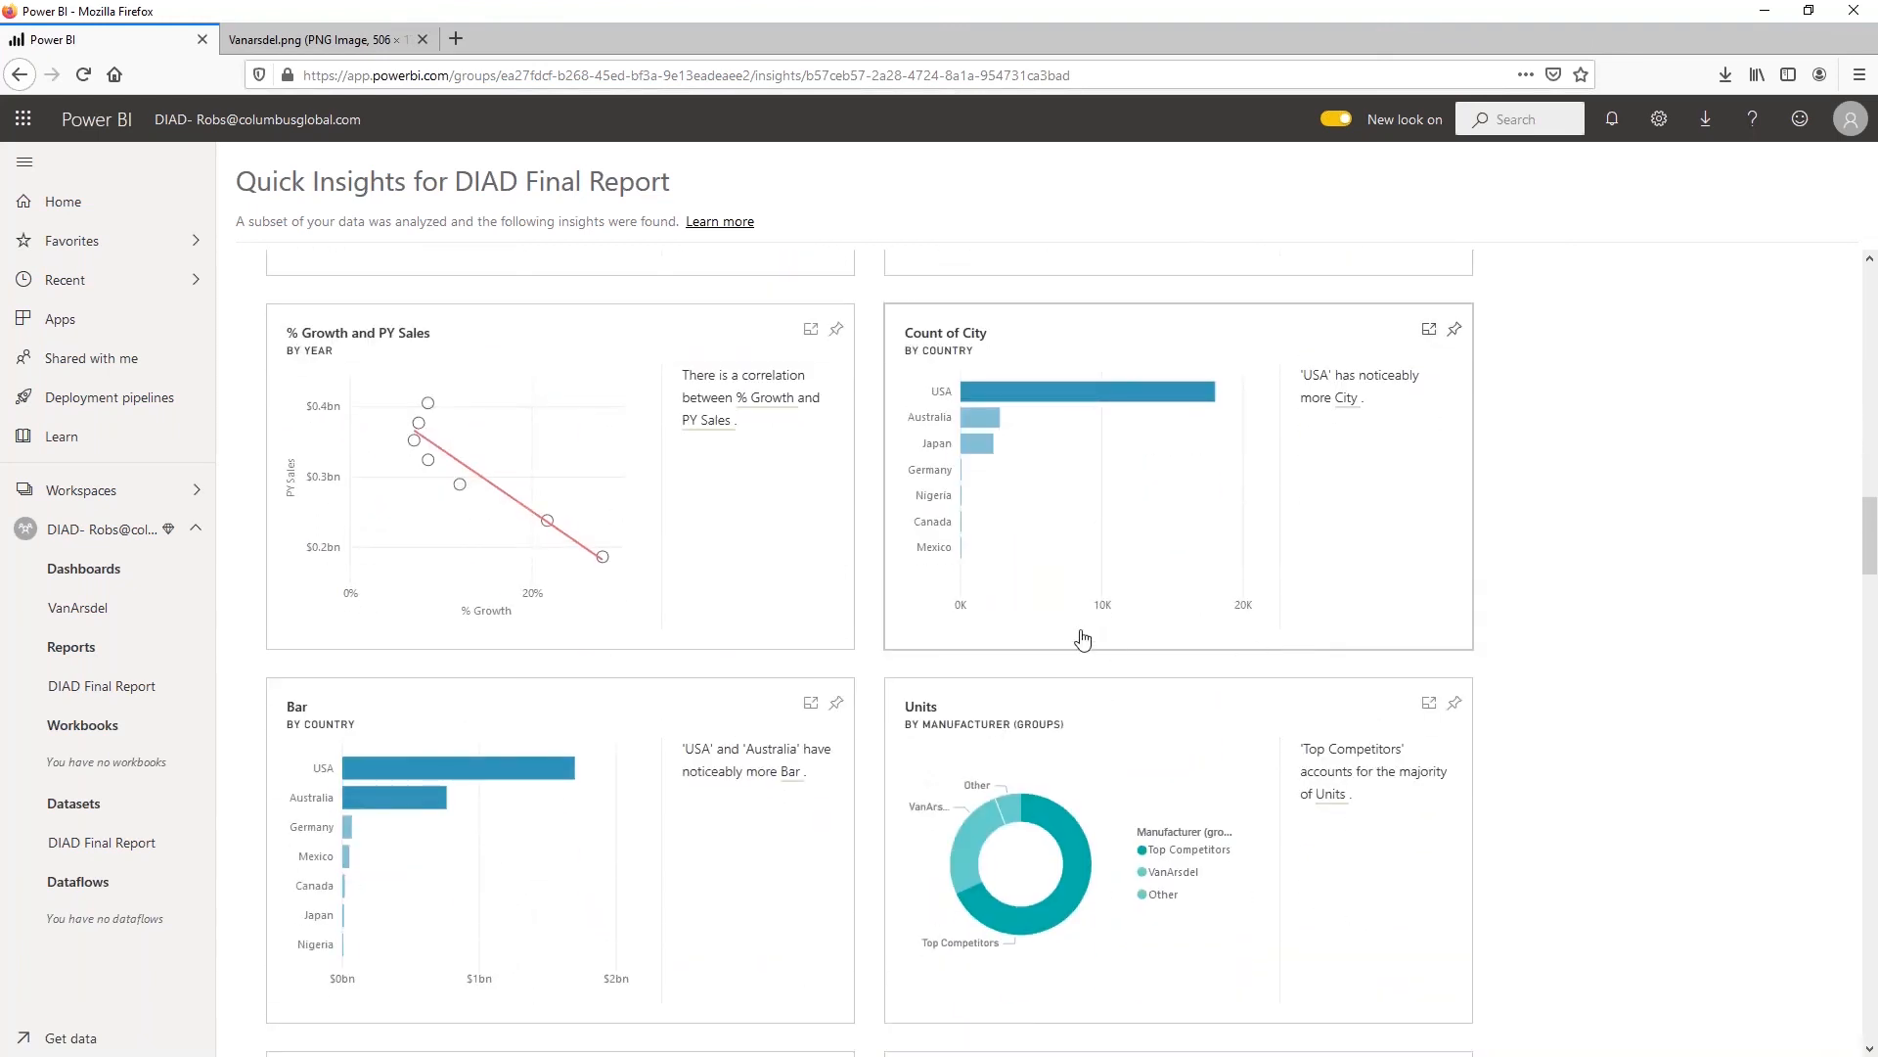
{"action": "scroll", "coordinate": [1033, 499], "scroll_direction": "down", "scroll_amount": 1}
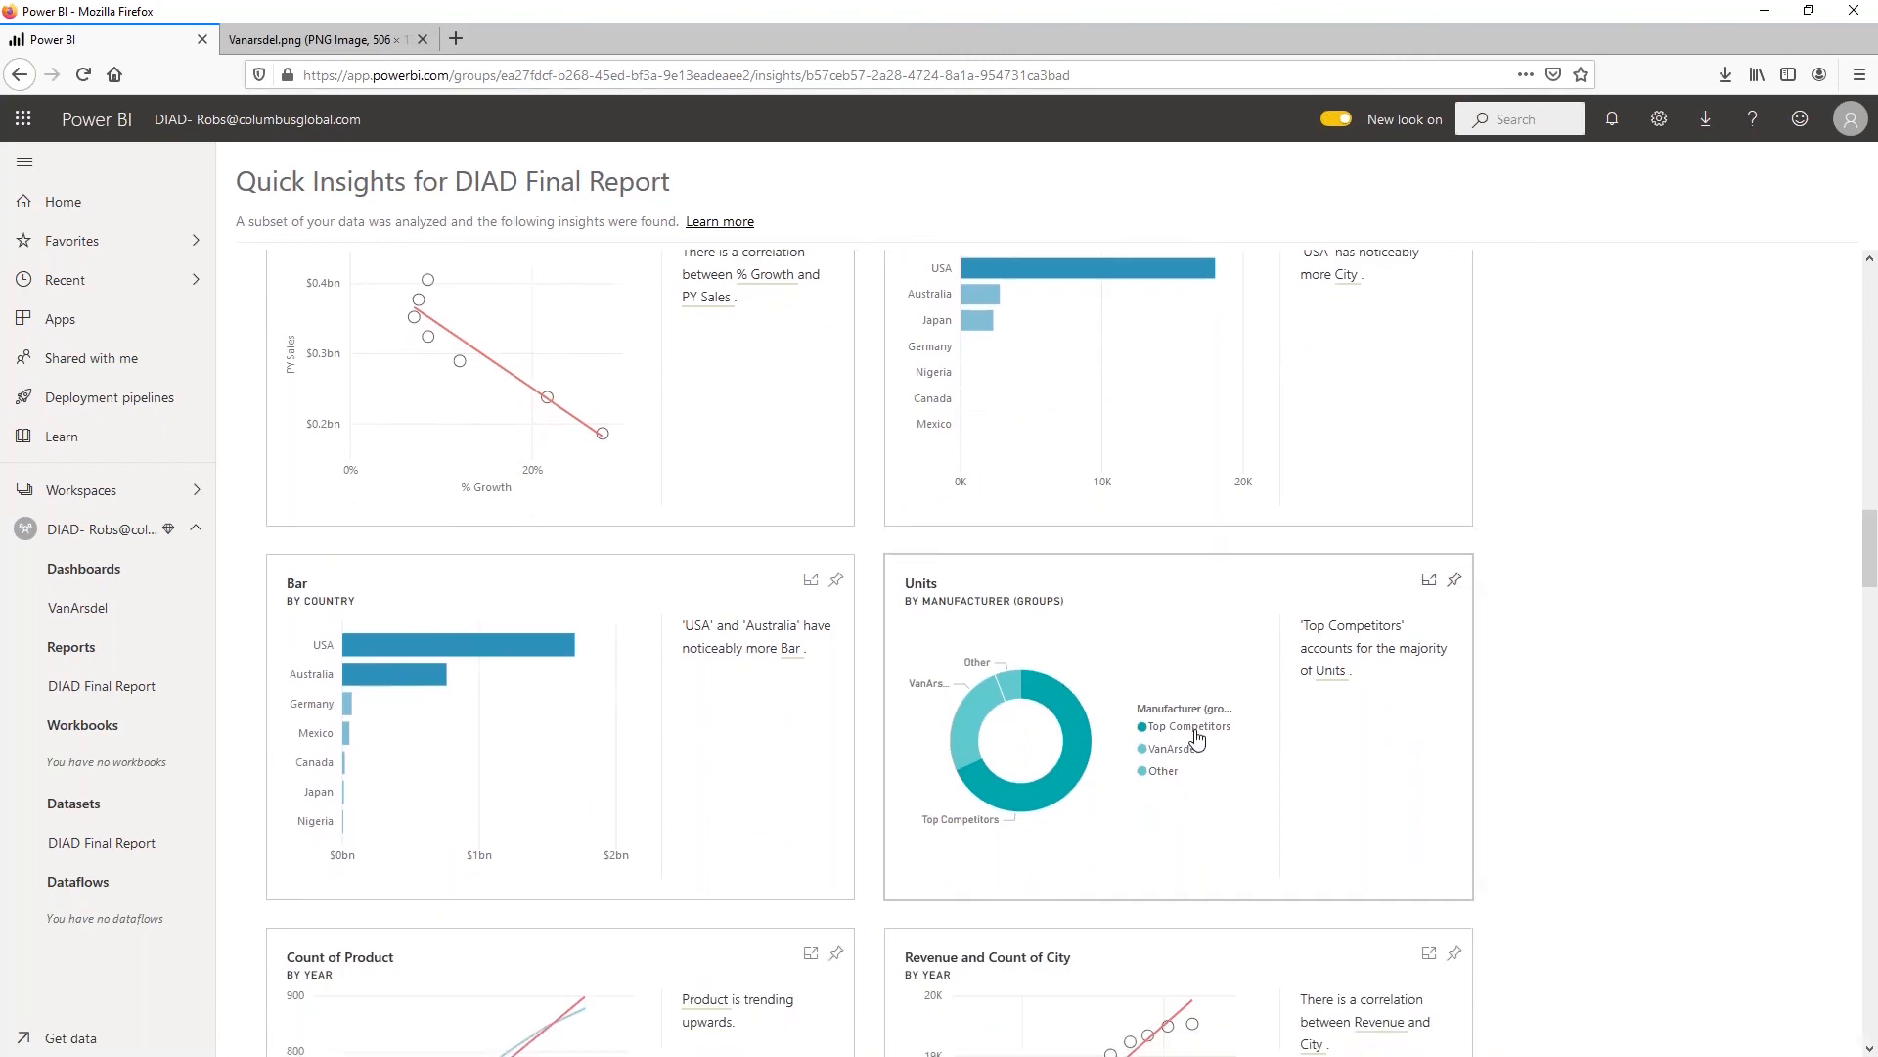
{"action": "scroll", "coordinate": [1196, 741], "scroll_direction": "down", "scroll_amount": 3}
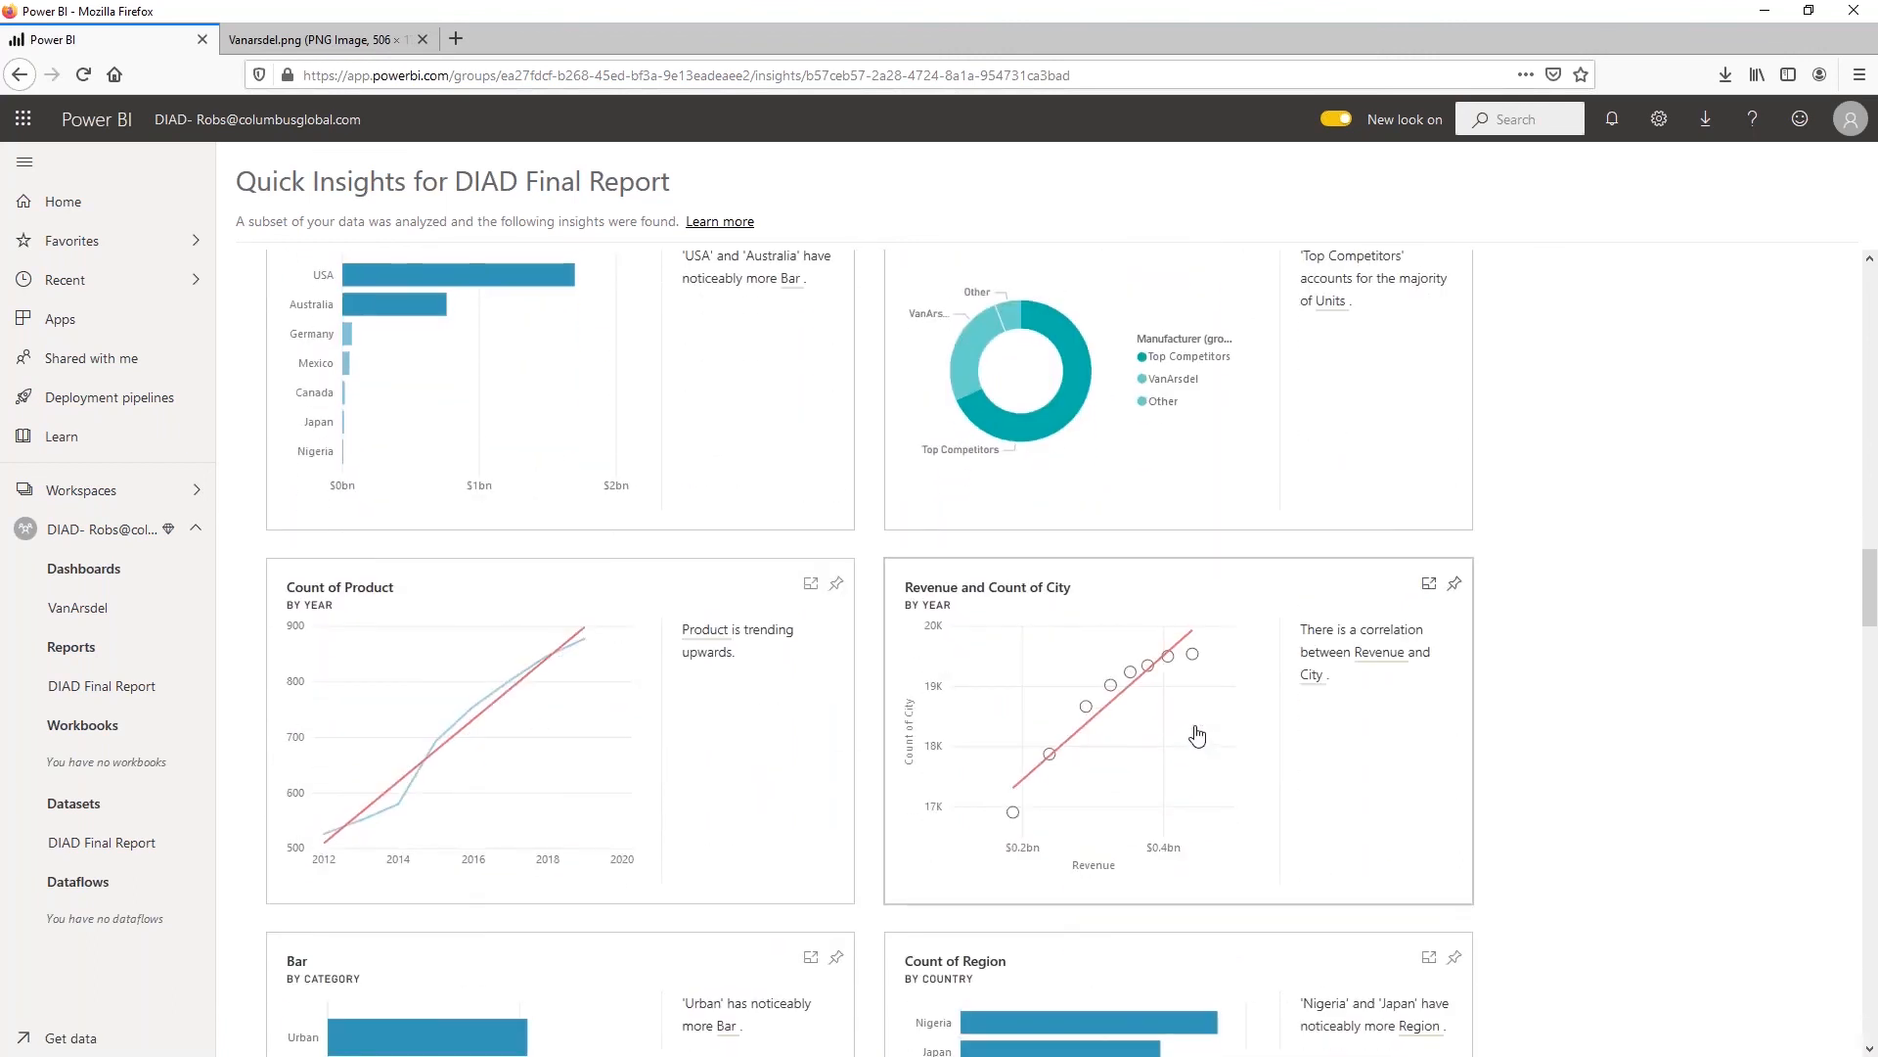
{"action": "scroll", "coordinate": [1198, 735], "scroll_direction": "down", "scroll_amount": 3}
{"action": "scroll", "coordinate": [1194, 743], "scroll_direction": "down", "scroll_amount": 3}
{"action": "mouse_move", "coordinate": [1067, 739]}
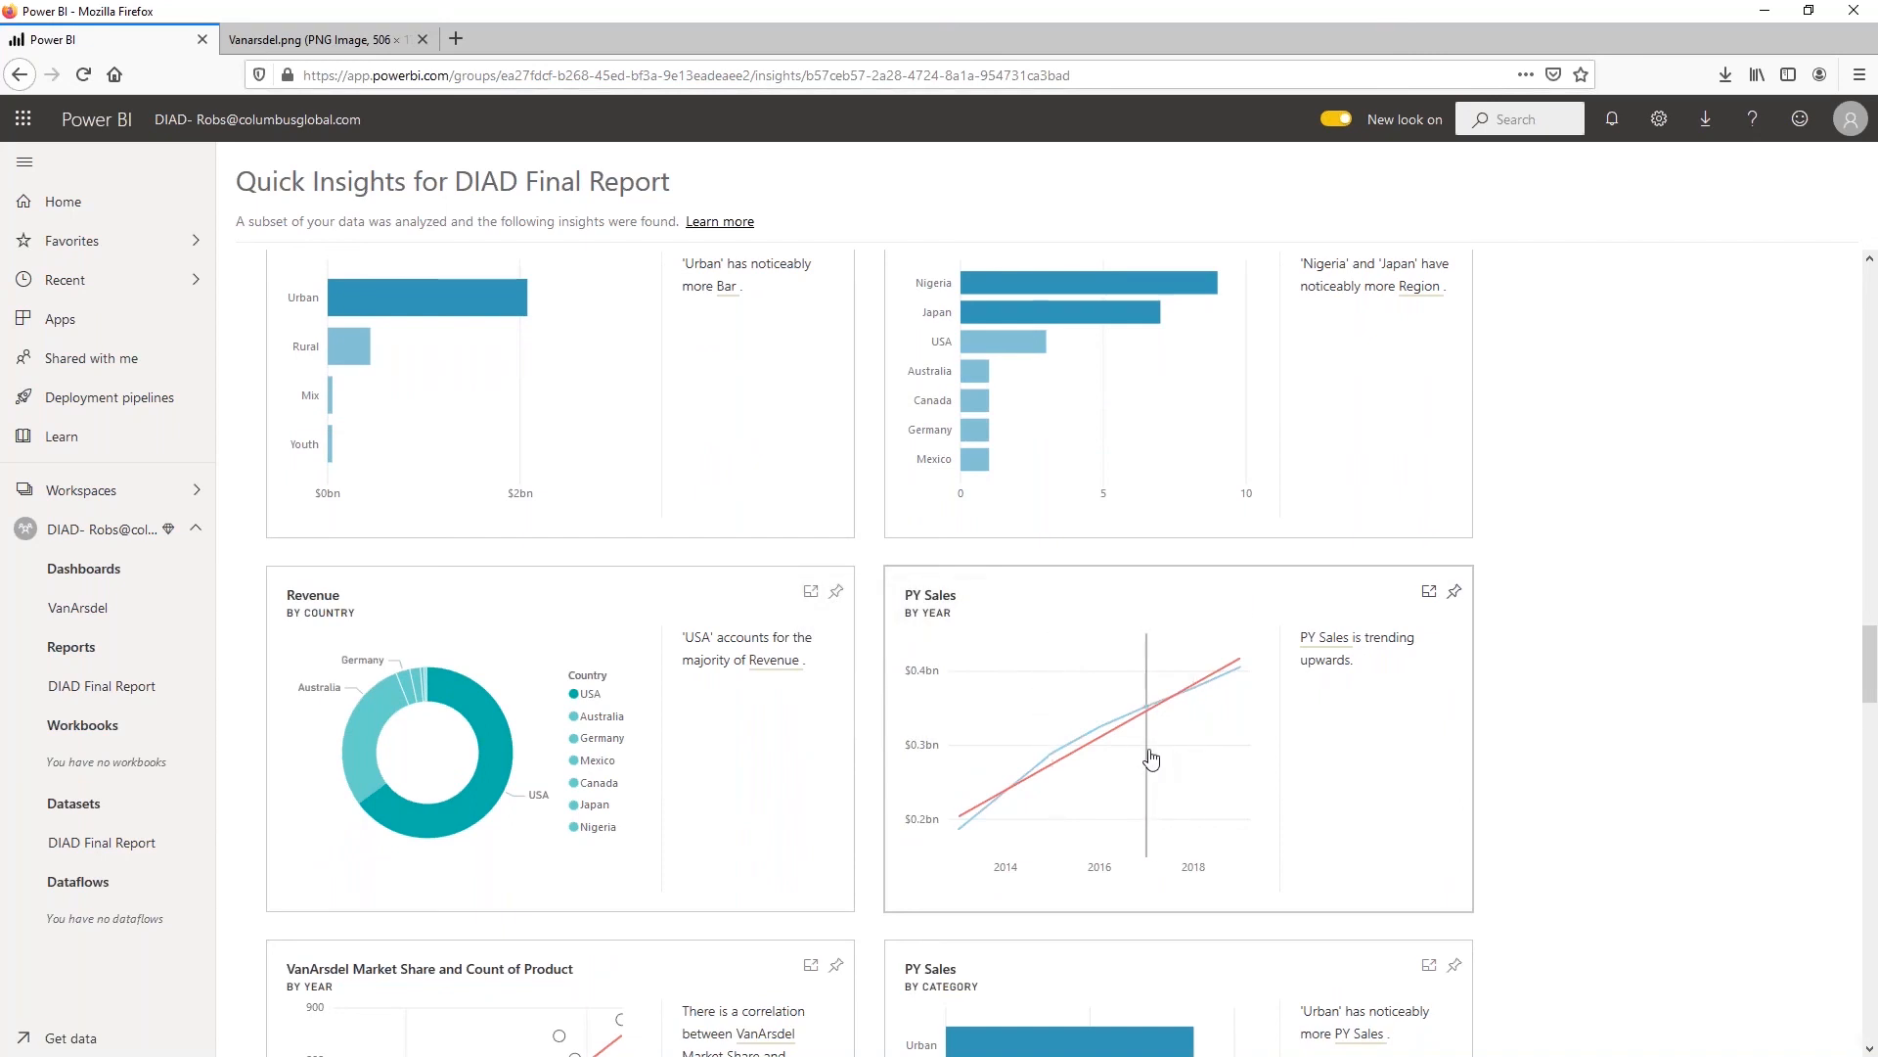
{"action": "scroll", "coordinate": [1154, 765], "scroll_direction": "down", "scroll_amount": 1}
{"action": "scroll", "coordinate": [1154, 765], "scroll_direction": "down", "scroll_amount": 3}
{"action": "scroll", "coordinate": [1152, 754], "scroll_direction": "down", "scroll_amount": 4}
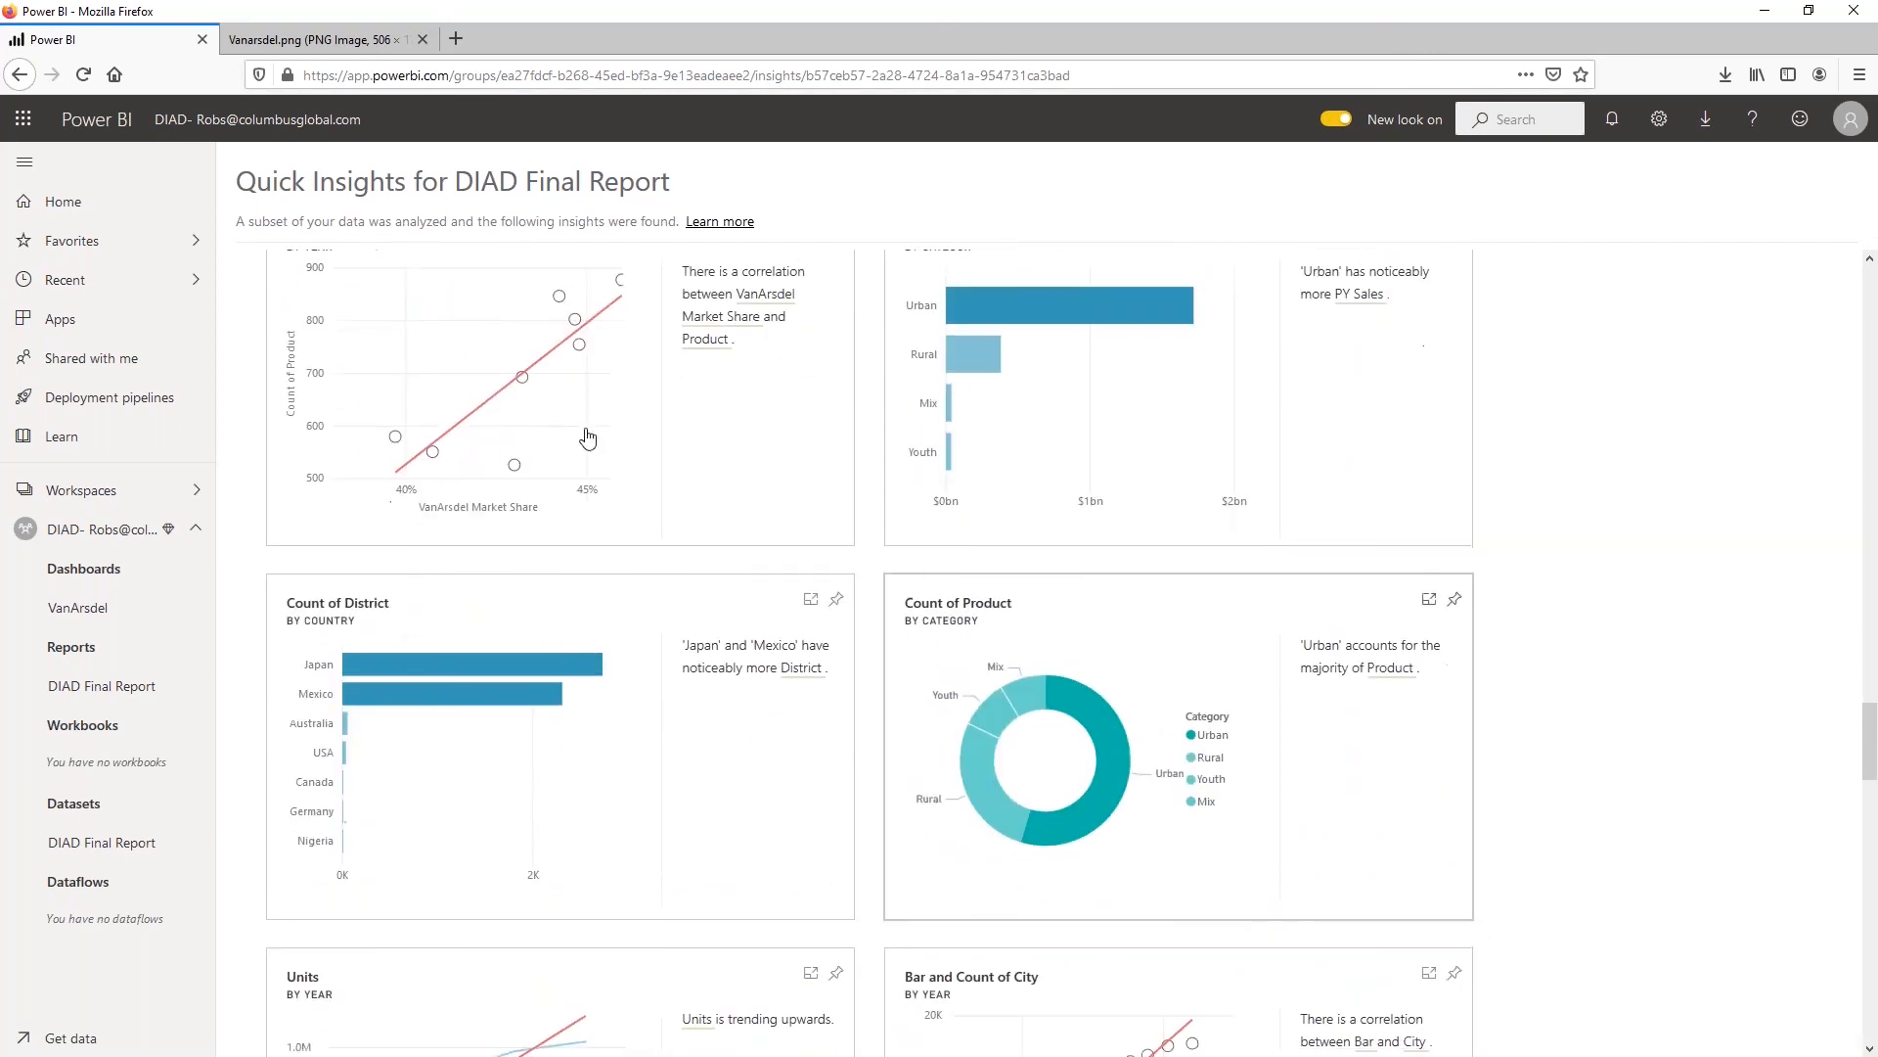
{"action": "scroll", "coordinate": [663, 495], "scroll_direction": "down", "scroll_amount": 4}
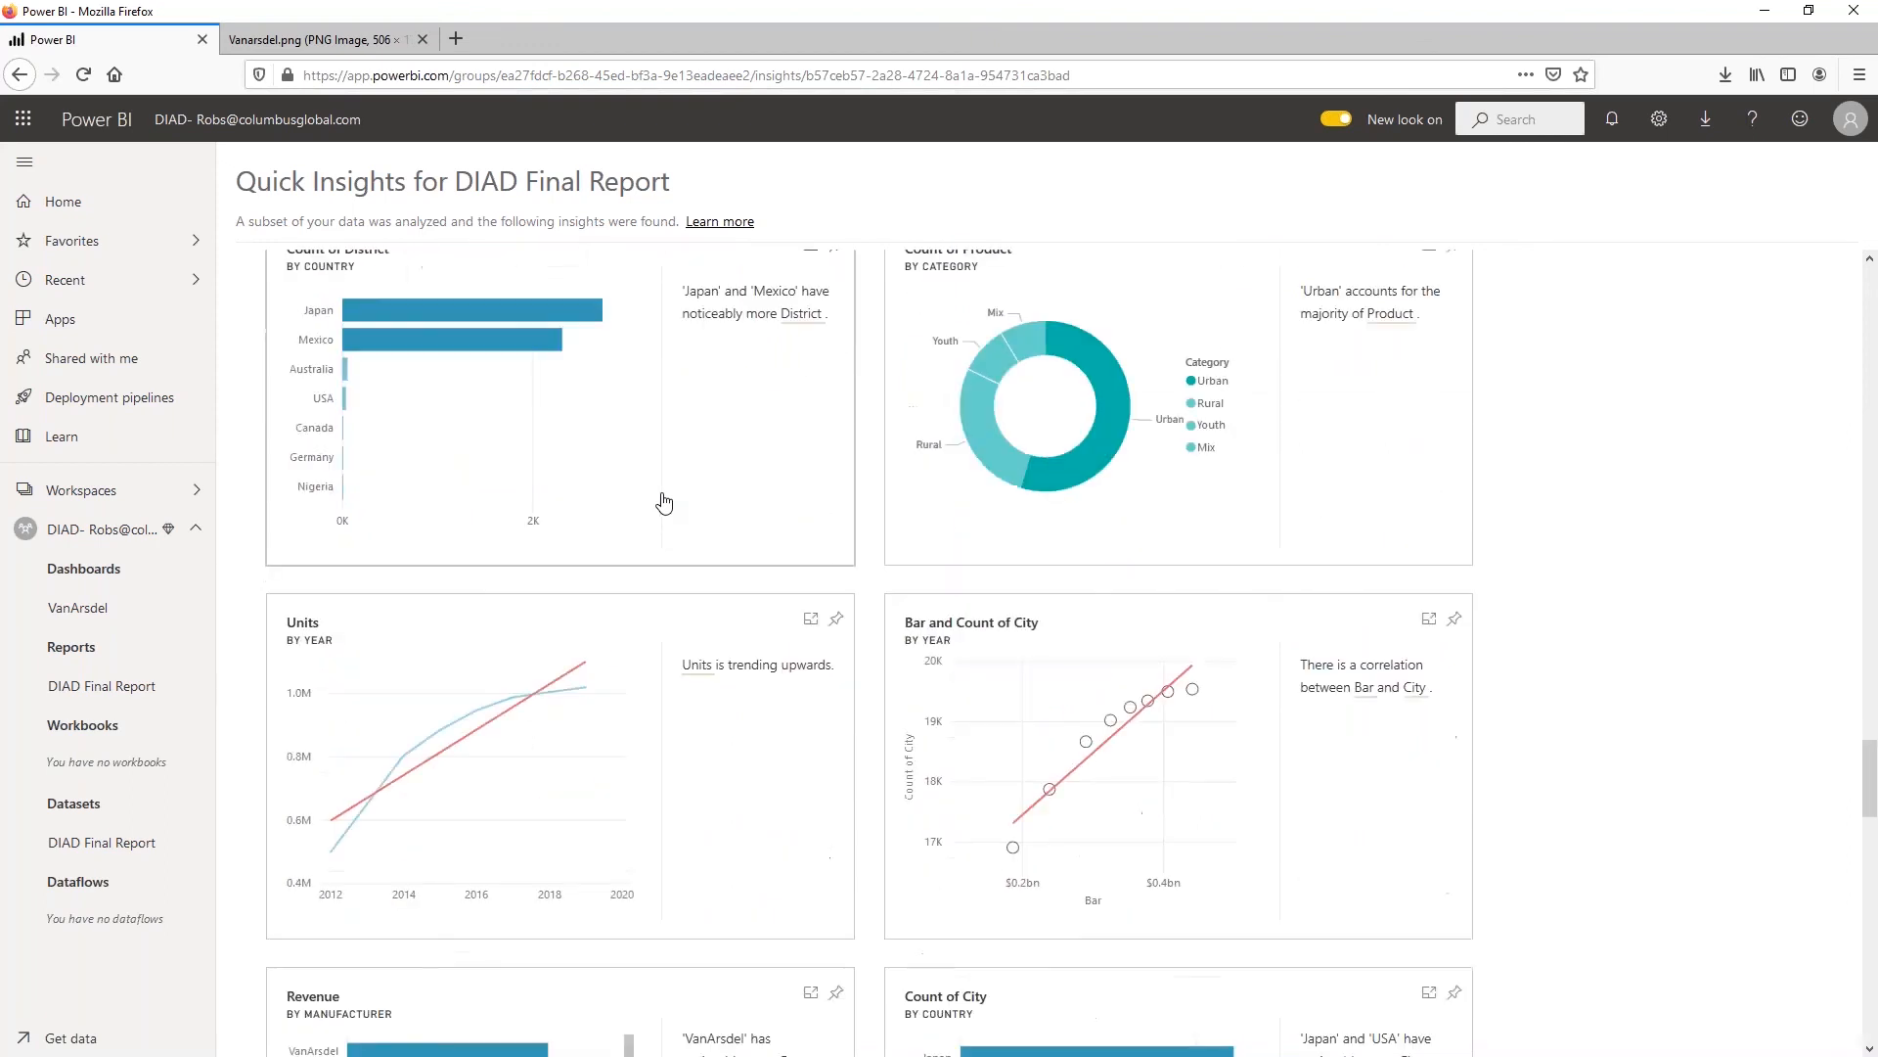
{"action": "scroll", "coordinate": [659, 495], "scroll_direction": "up", "scroll_amount": 15}
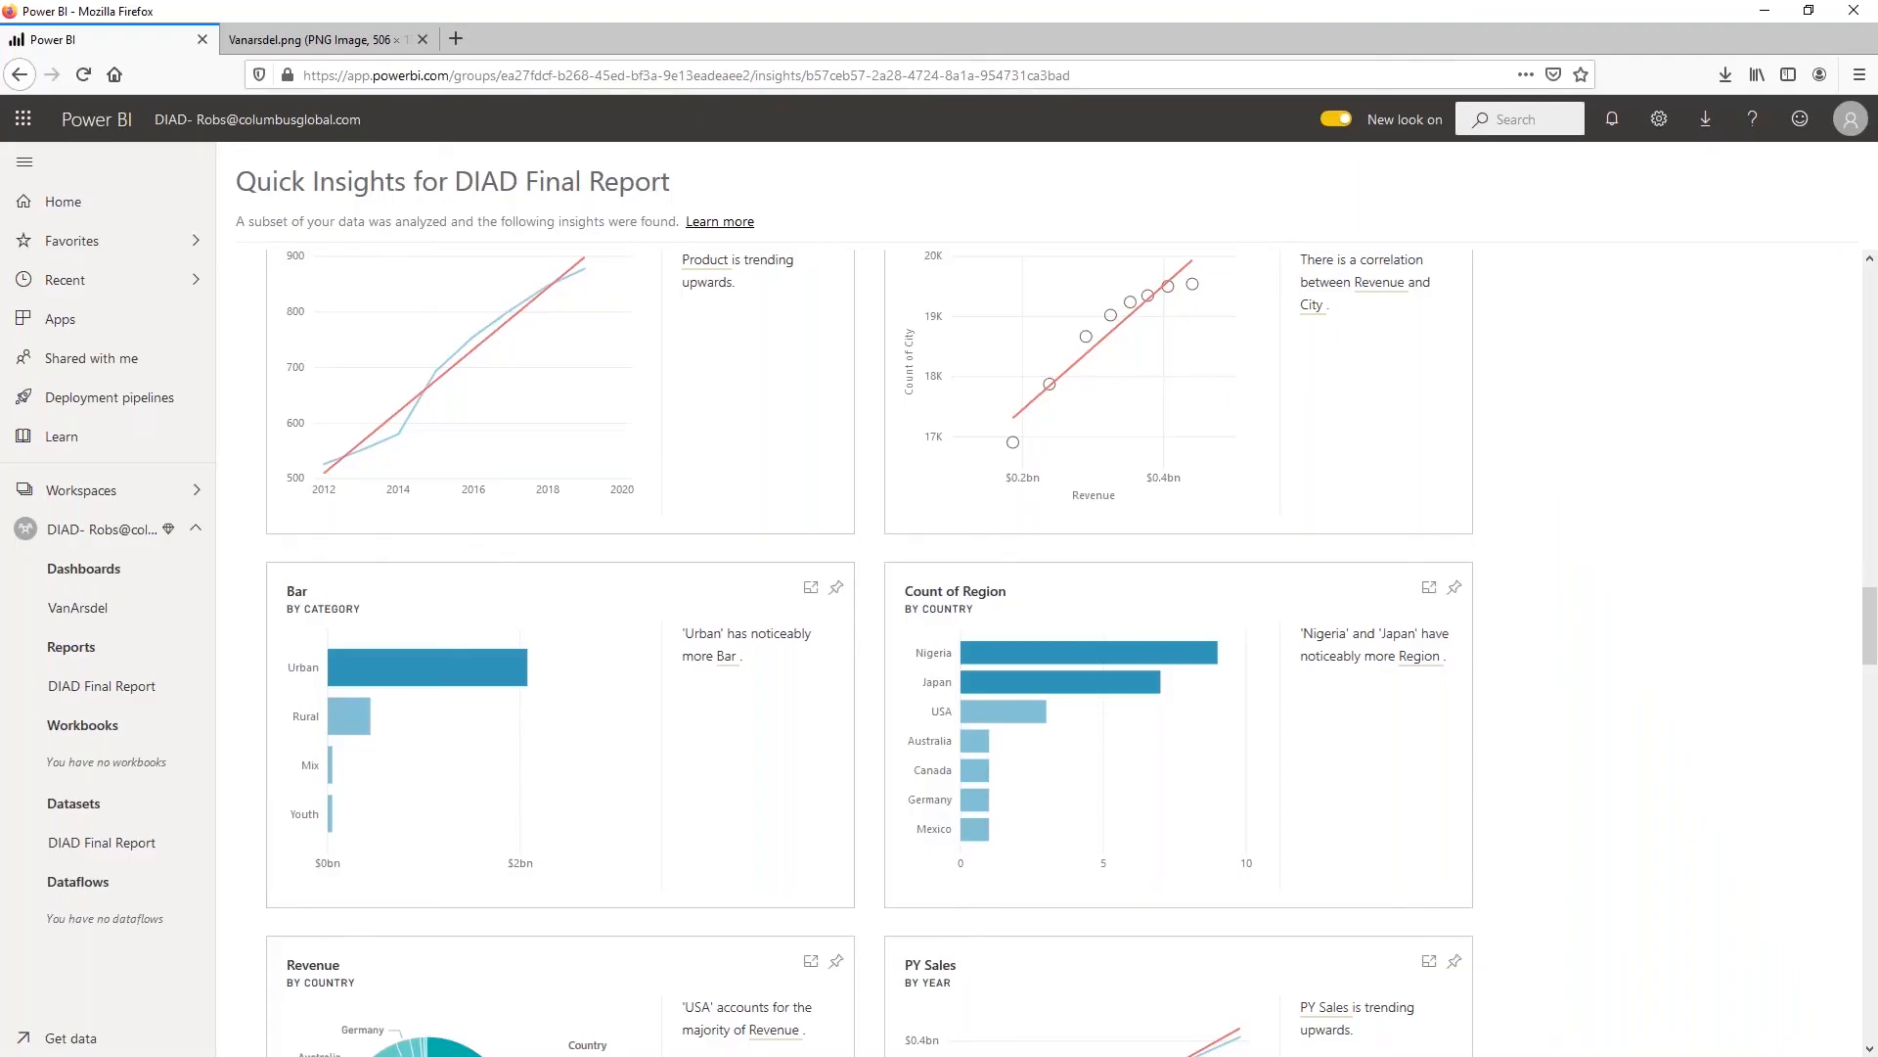
{"action": "scroll", "coordinate": [496, 503], "scroll_direction": "up", "scroll_amount": 3}
Go to the home page, return to the DIAD workspace's content list and collapse the workspace's item tree
{"action": "left_click", "coordinate": [65, 202]}
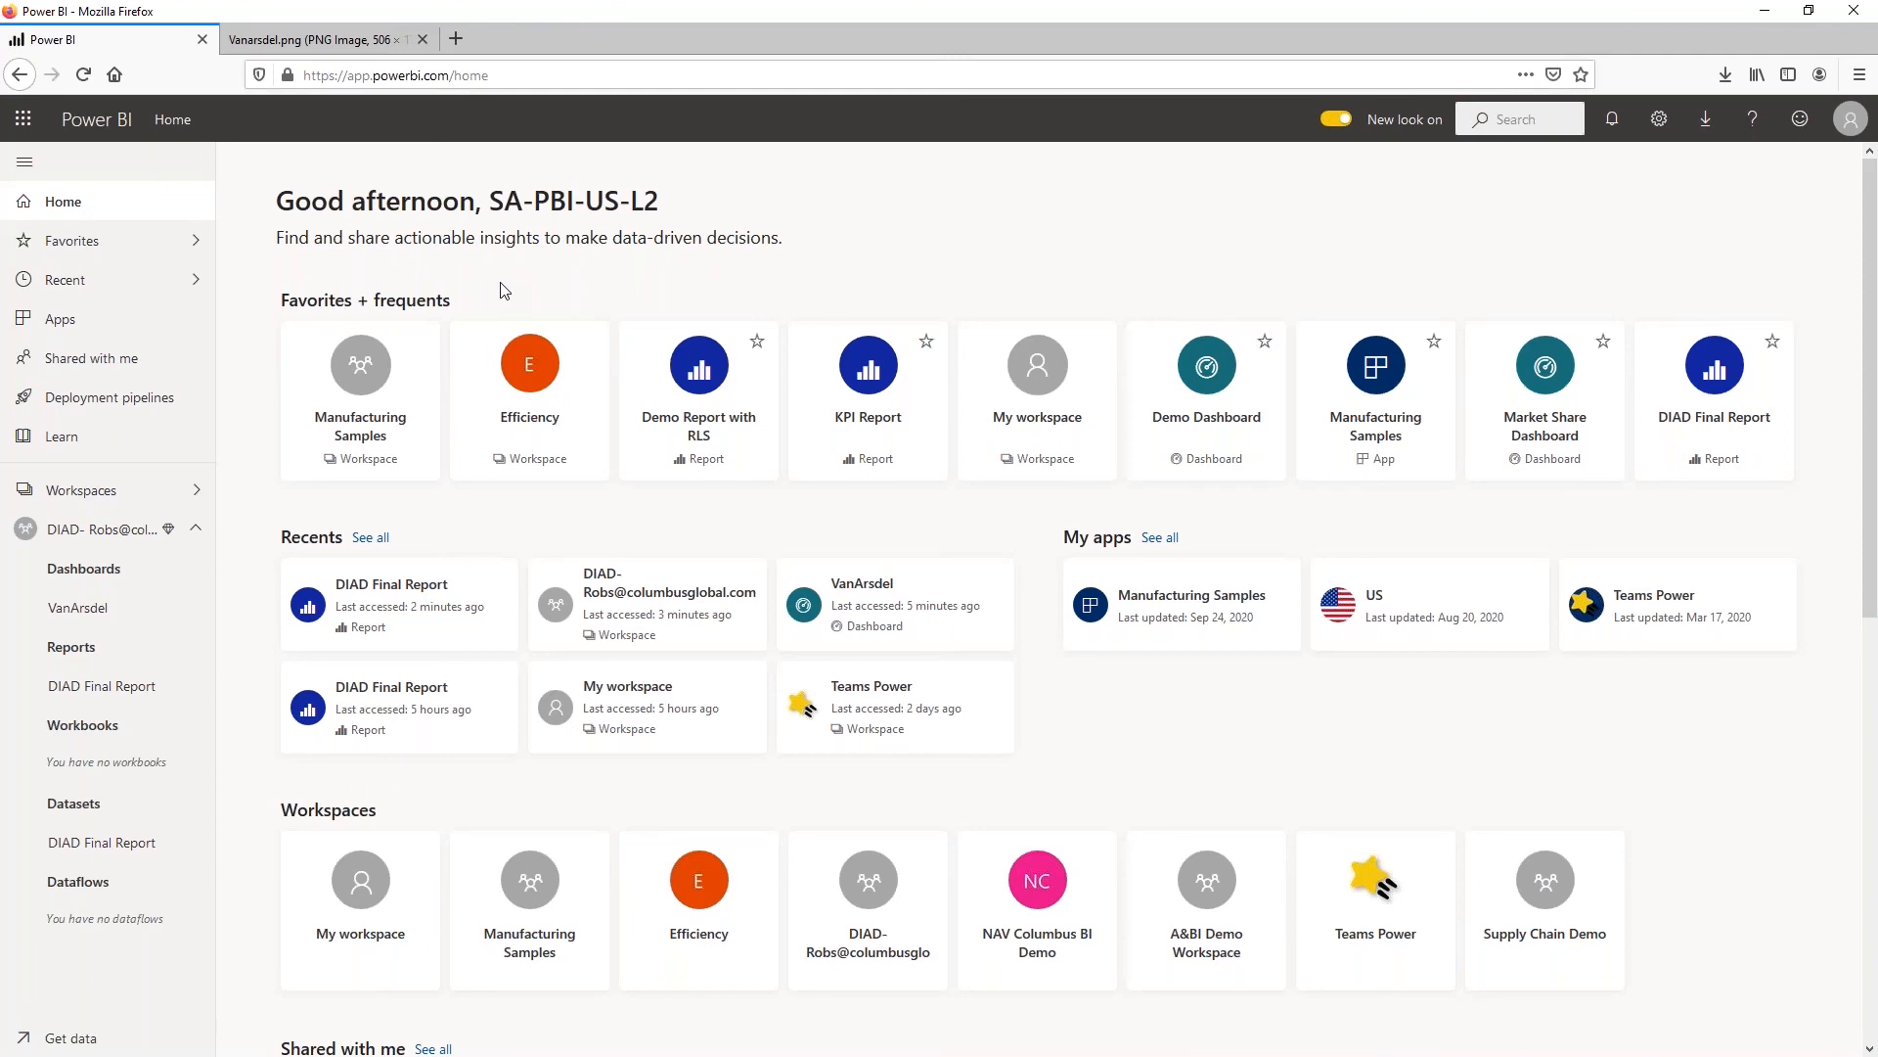
{"action": "left_click", "coordinate": [145, 559]}
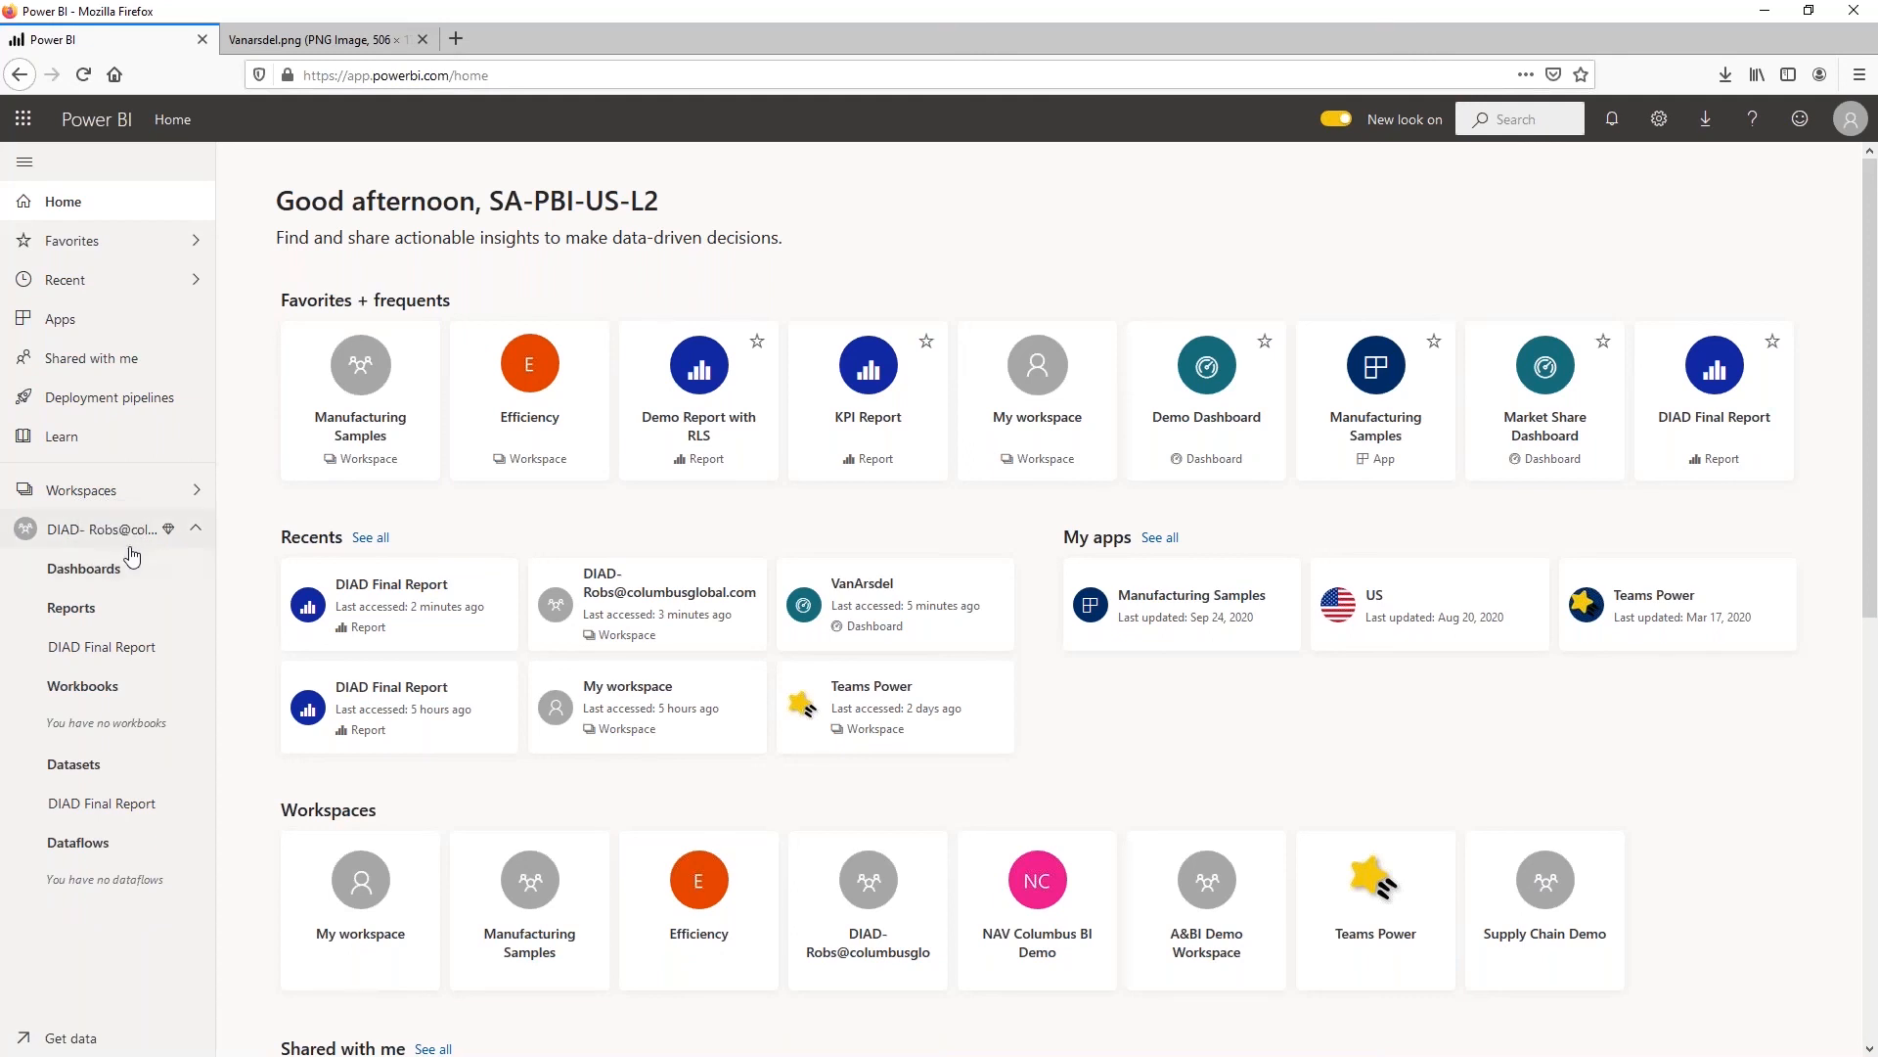
{"action": "left_click", "coordinate": [130, 531]}
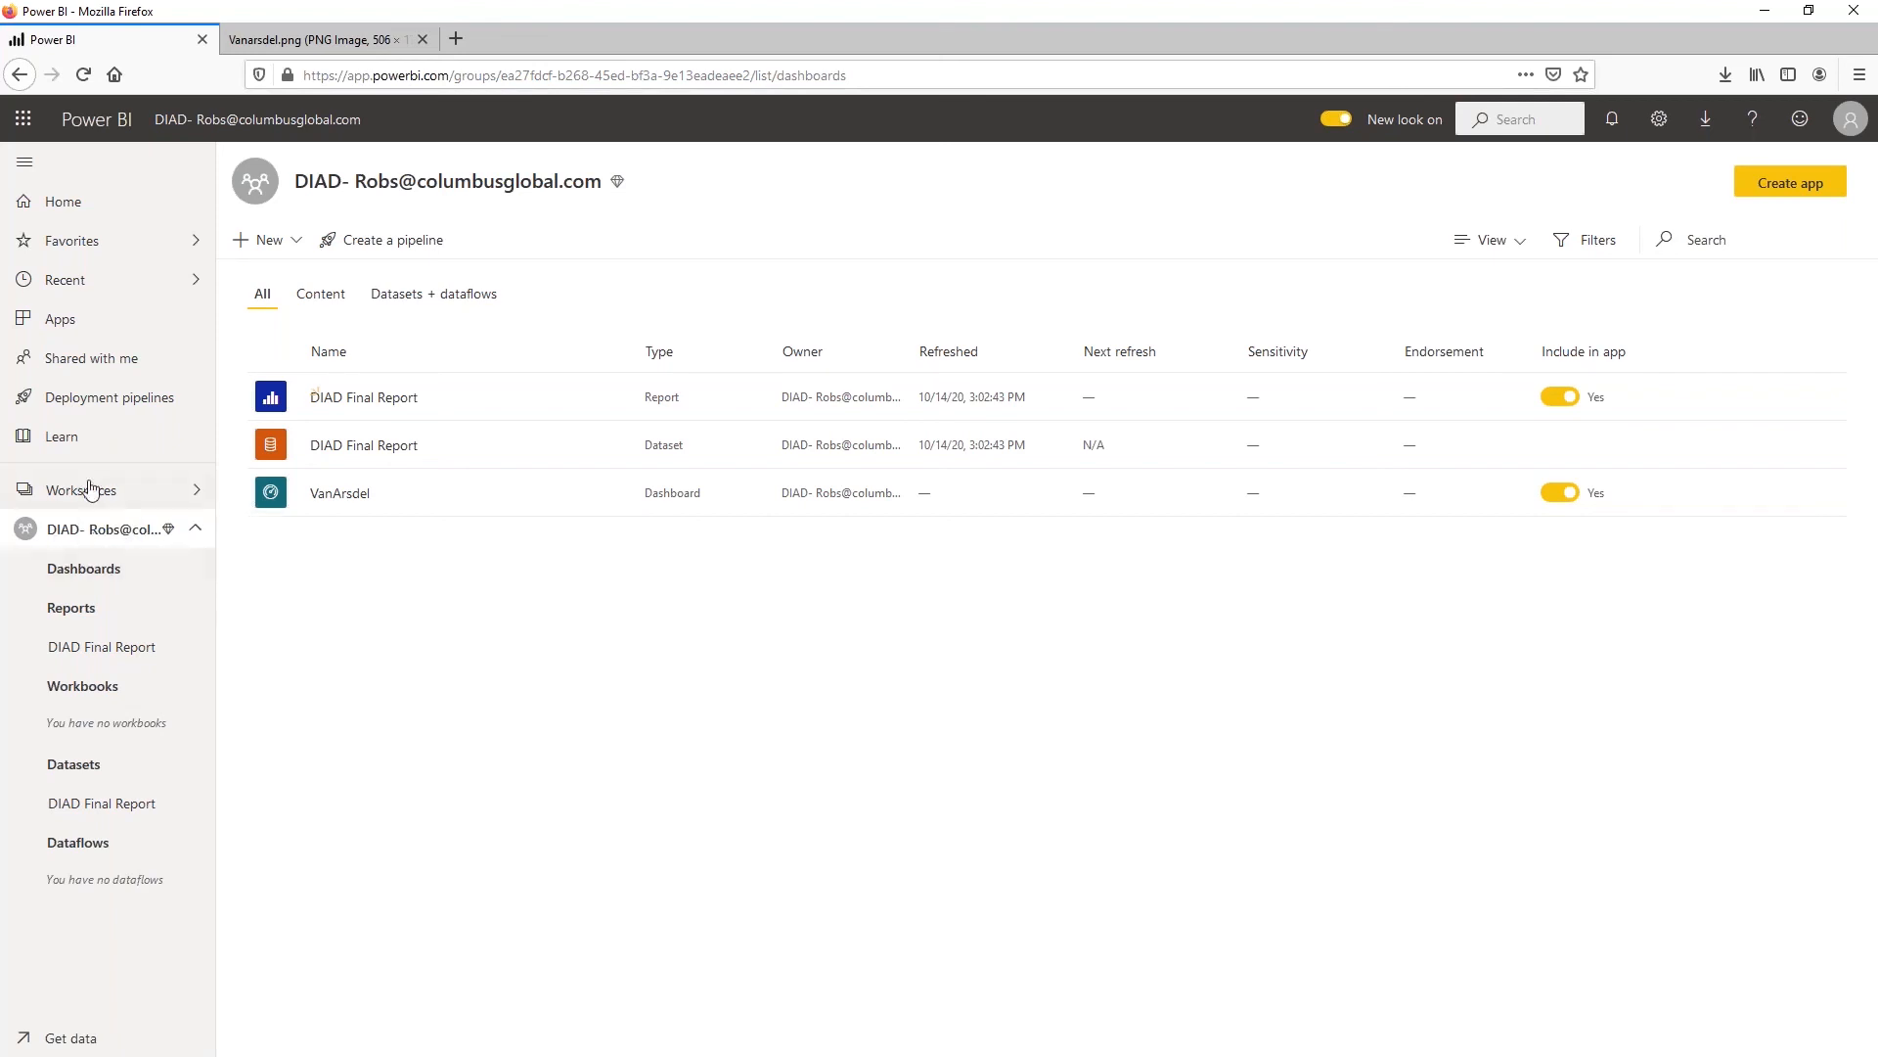
{"action": "left_click", "coordinate": [194, 536]}
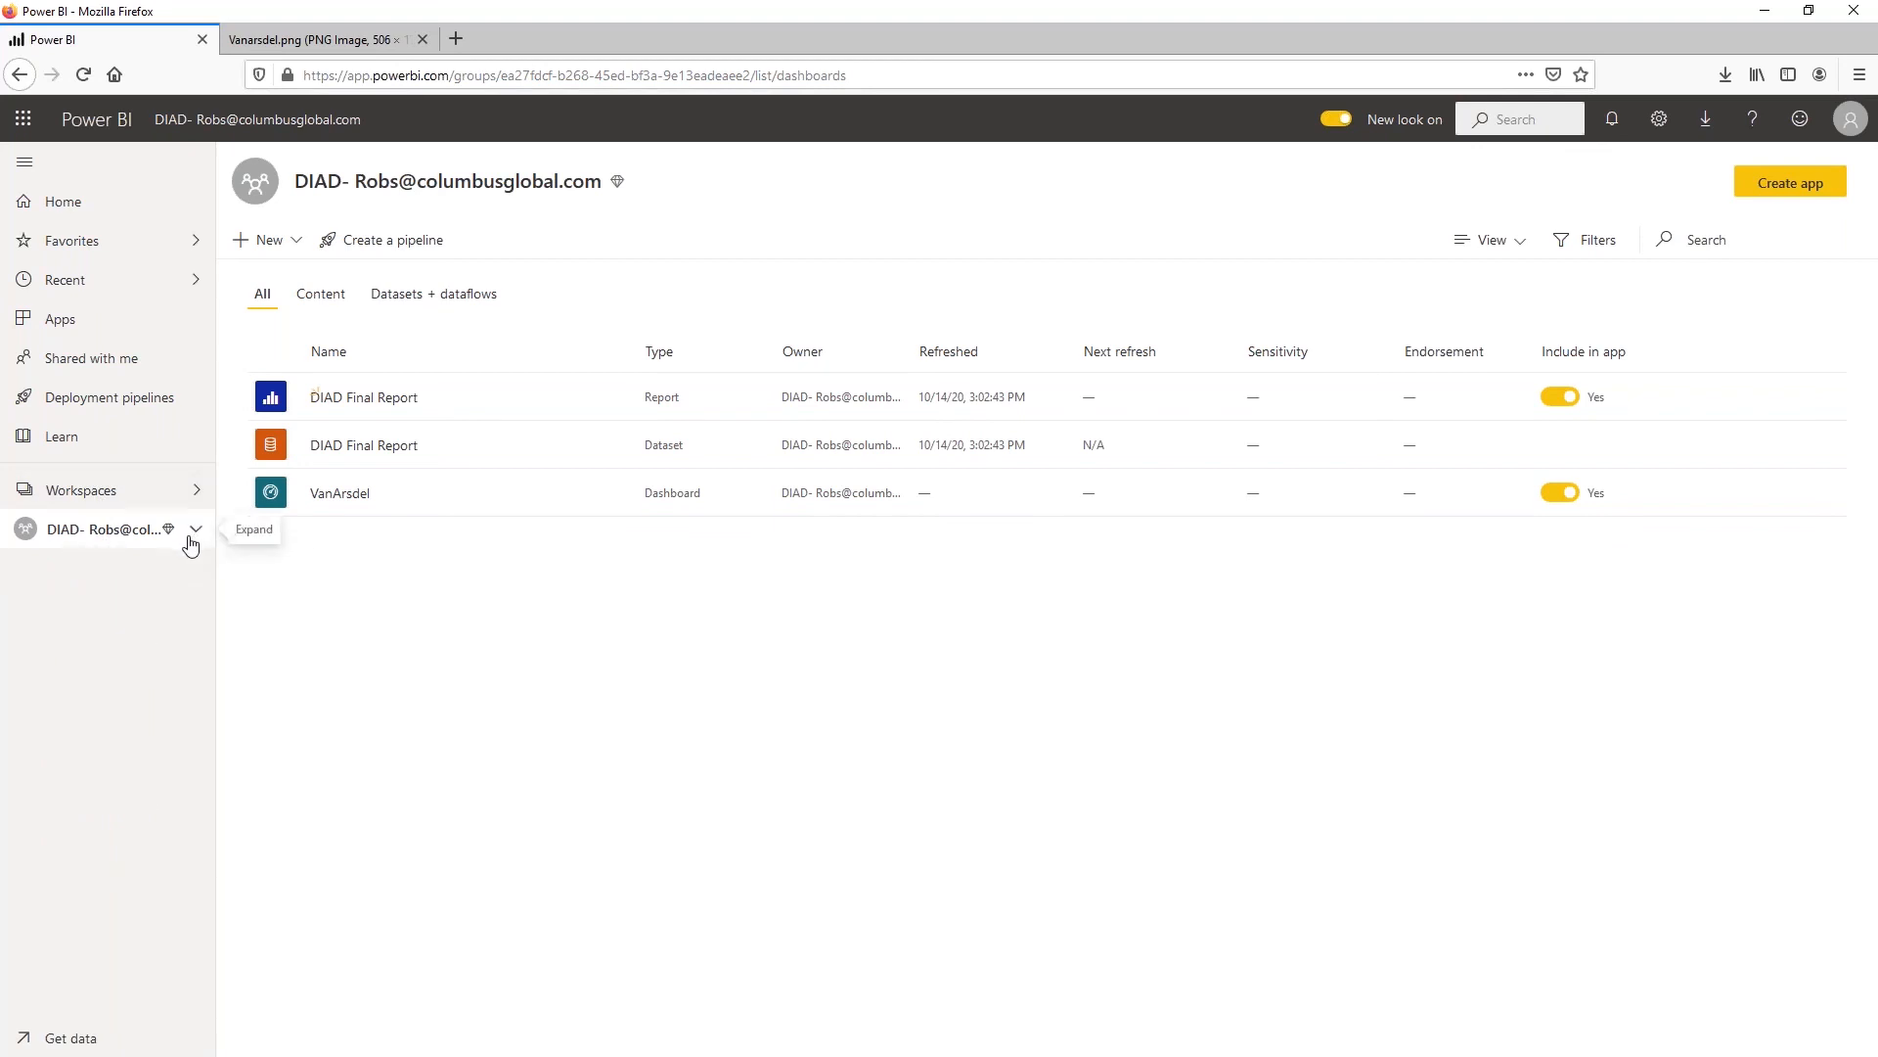
View the DIAD workspace's access settings, show the available roles for new users, and close the settings without adding anyone
{"action": "left_click", "coordinate": [100, 493]}
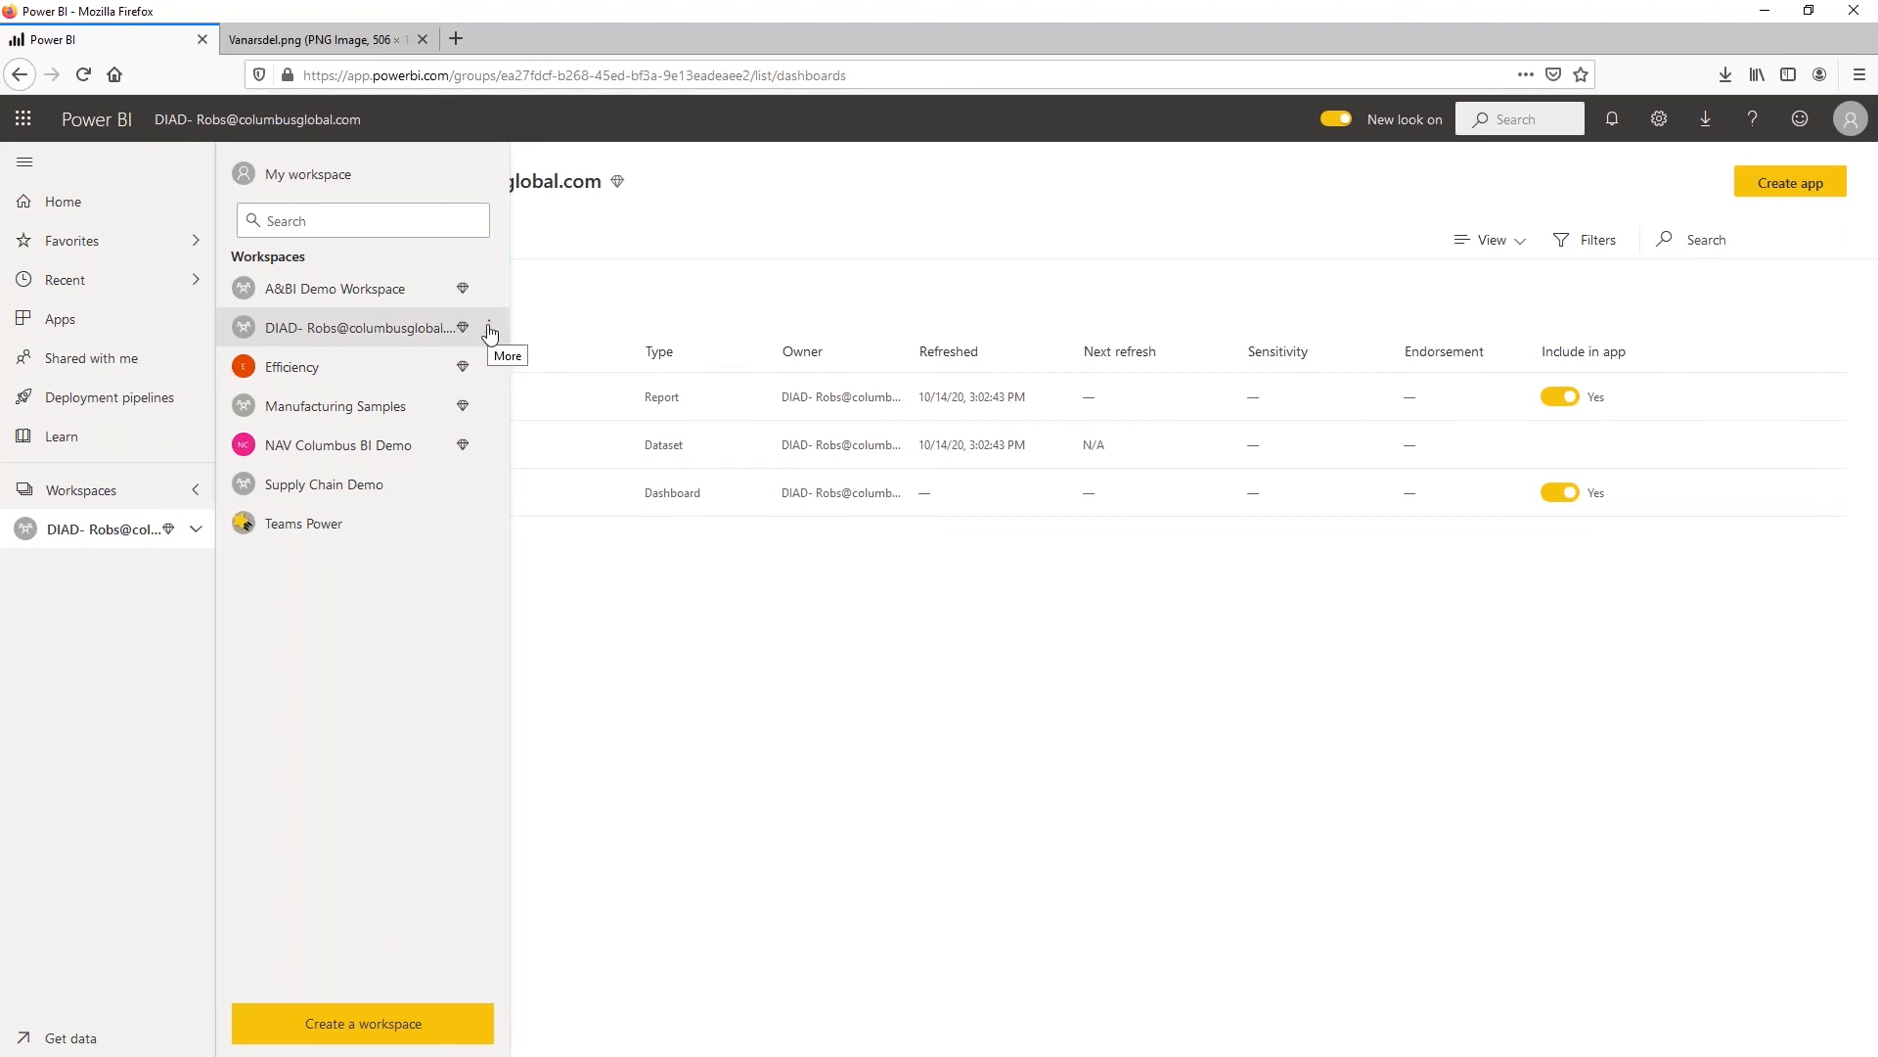
{"action": "left_click", "coordinate": [489, 331]}
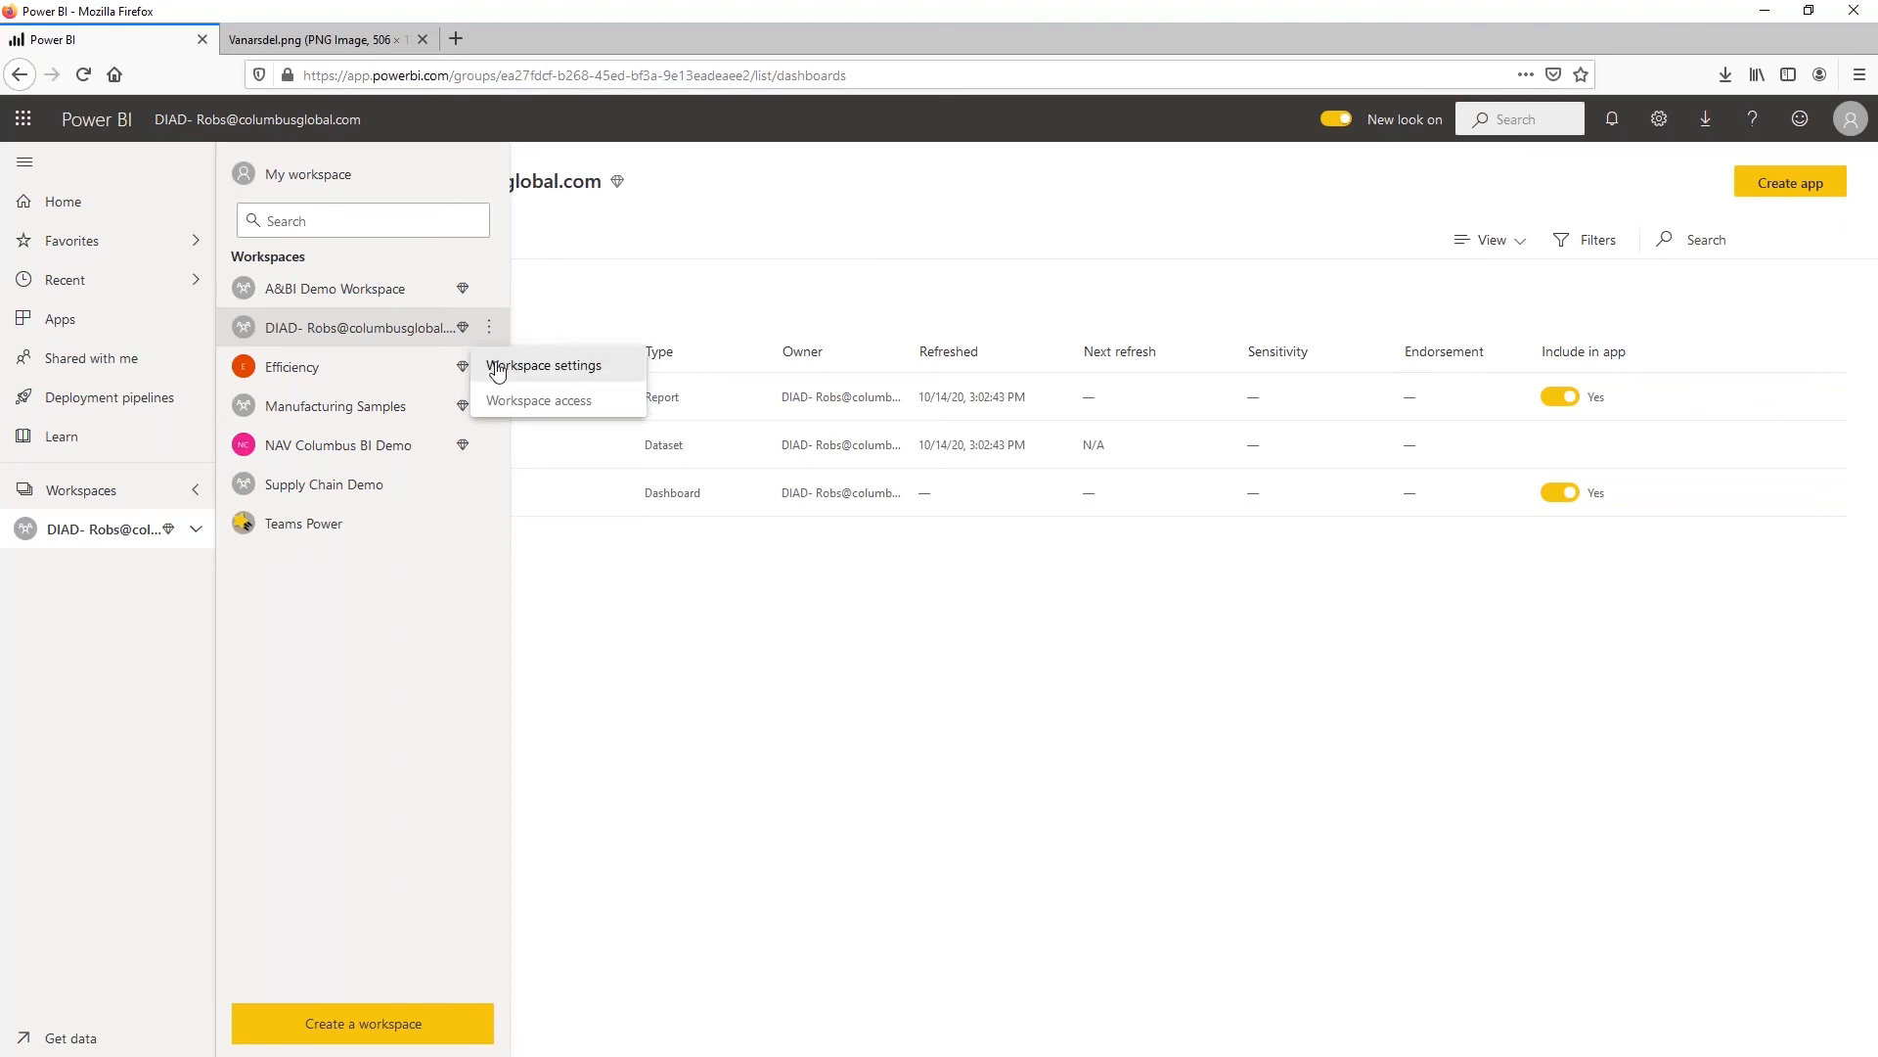
{"action": "left_click", "coordinate": [501, 419]}
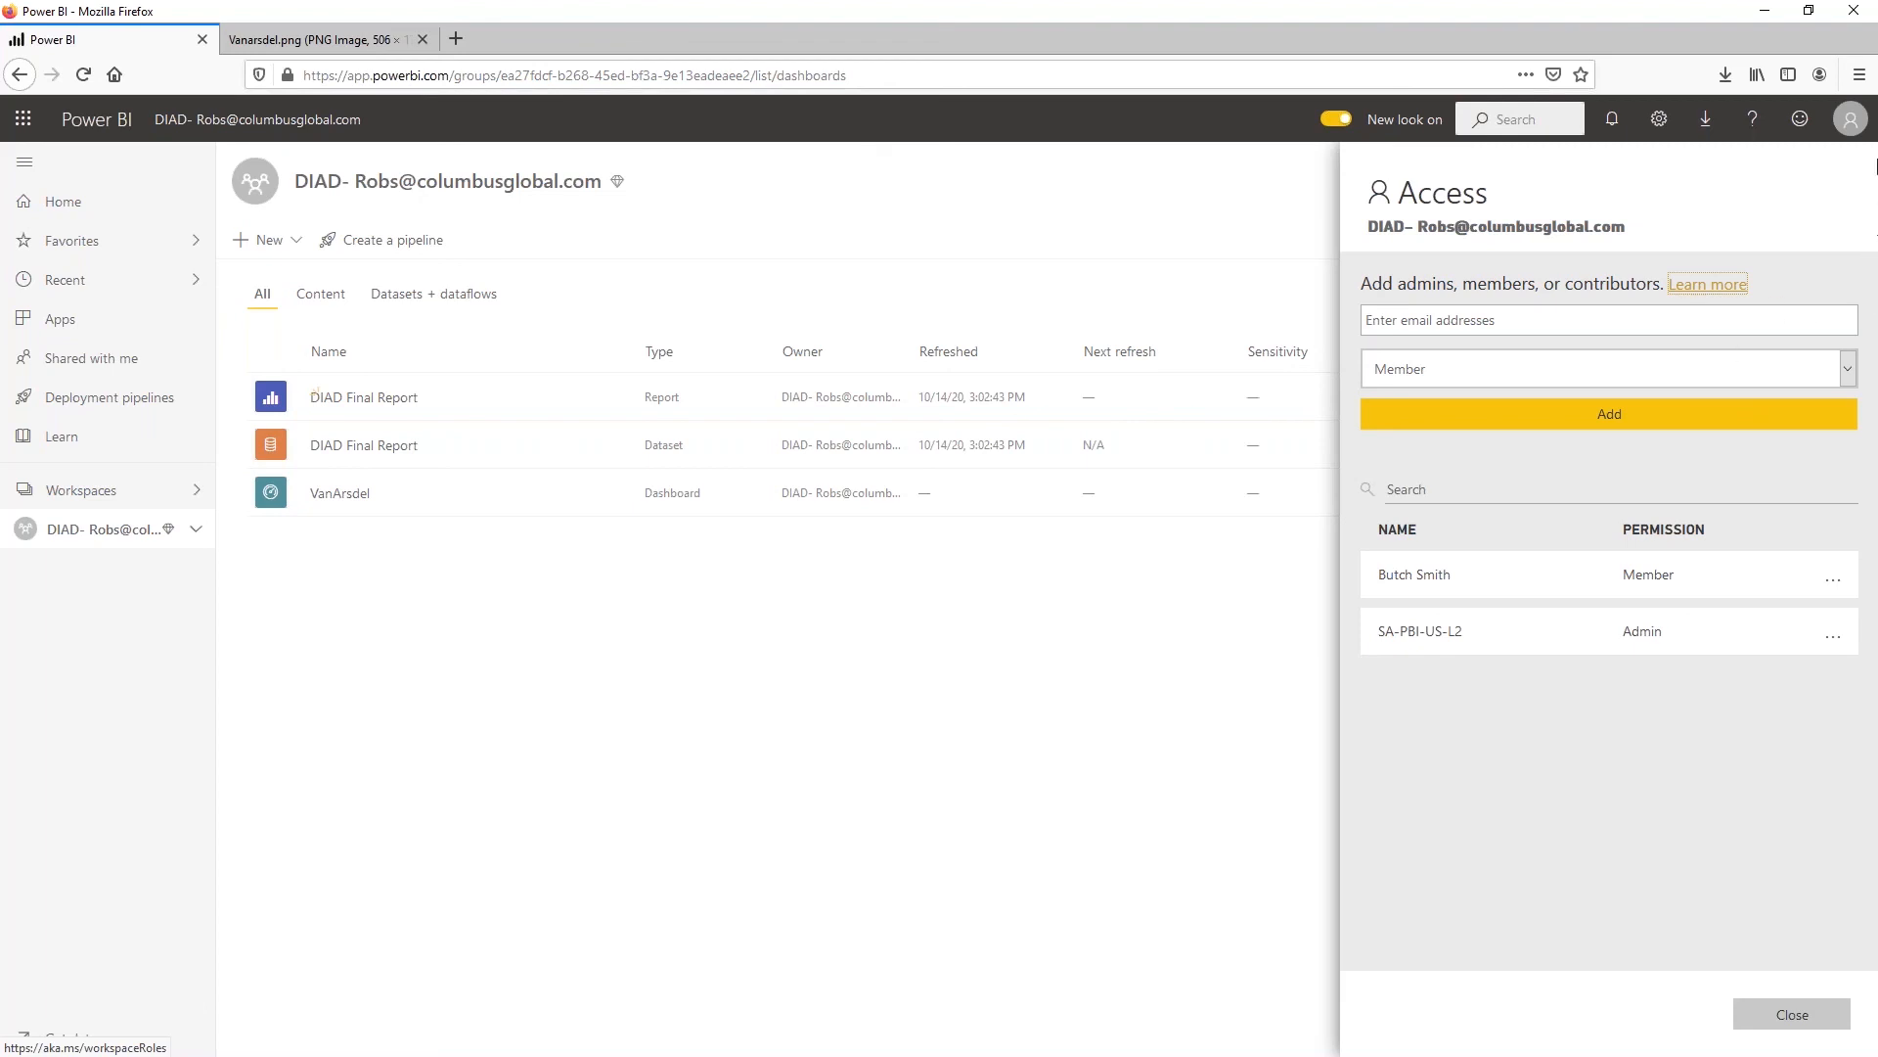
{"action": "left_click", "coordinate": [1848, 370]}
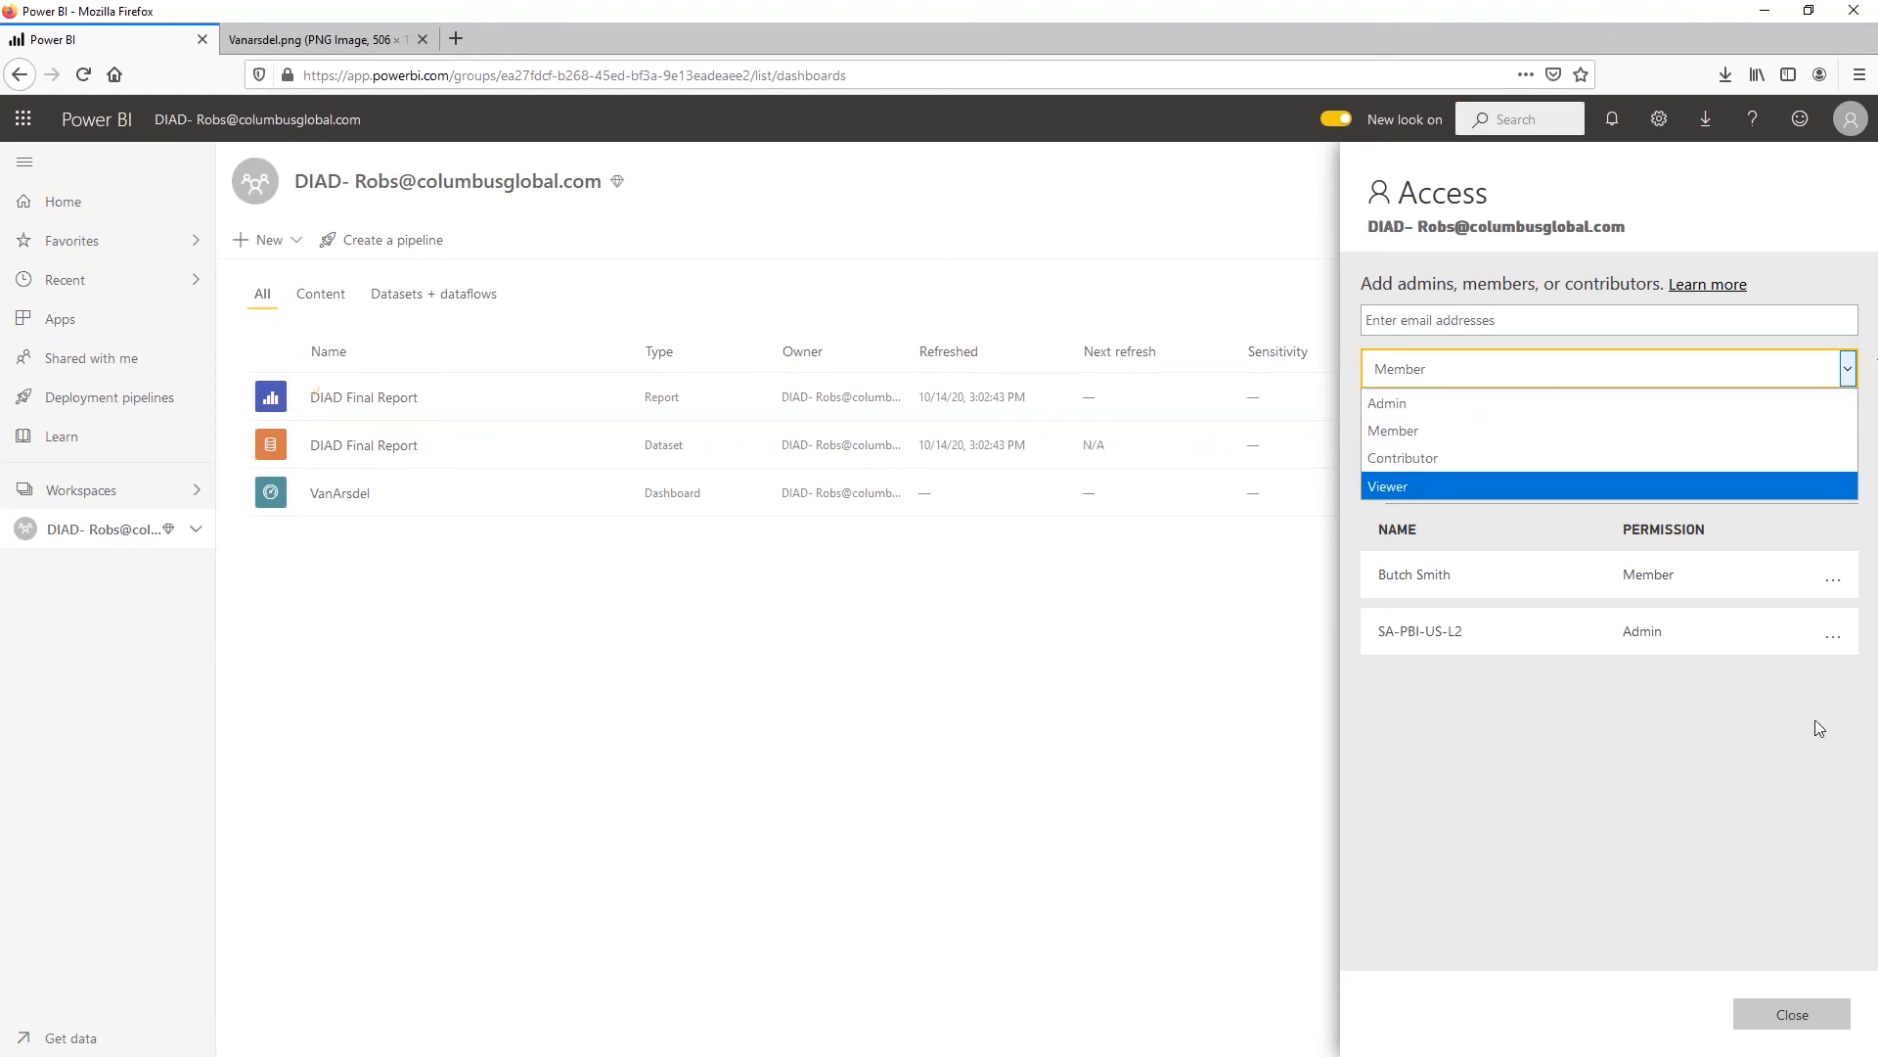
{"action": "left_click", "coordinate": [1793, 1015]}
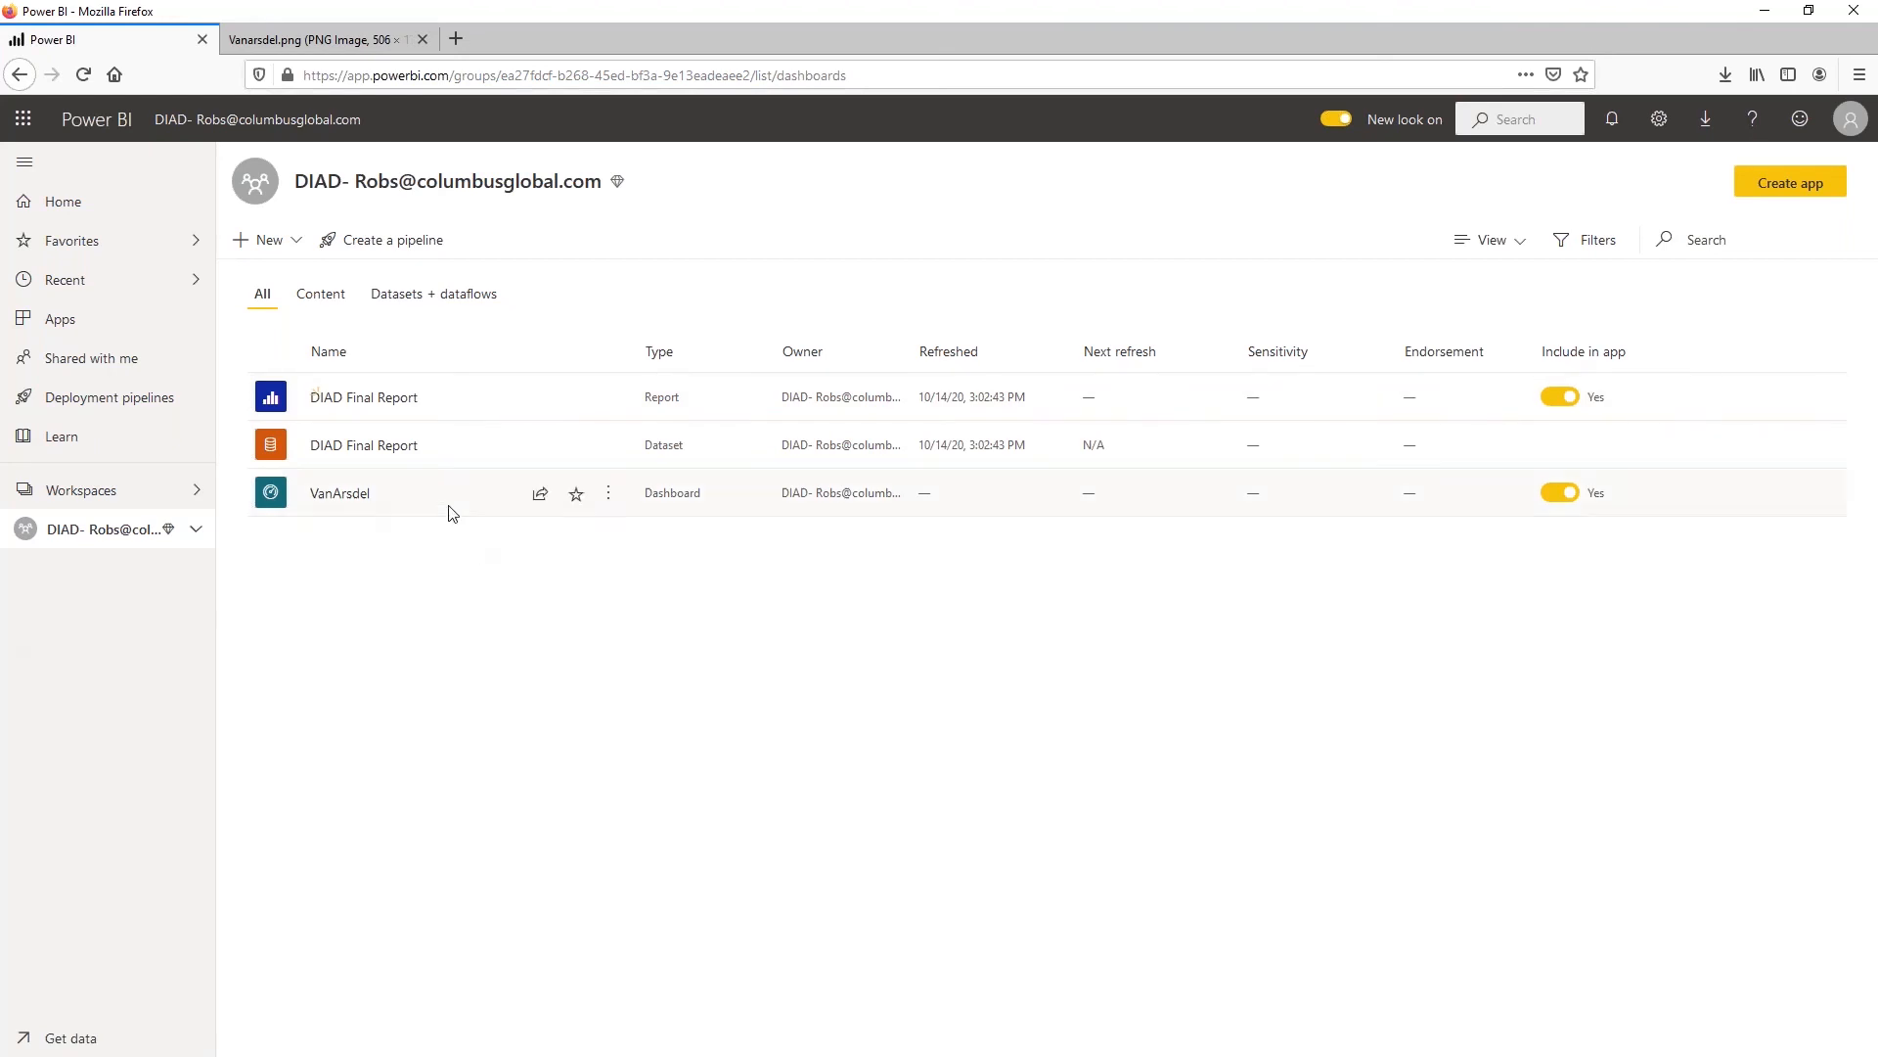
Expand the workspace's item tree, exclude the VanArsdel dashboard from the app and include it again
{"action": "left_click", "coordinate": [192, 531]}
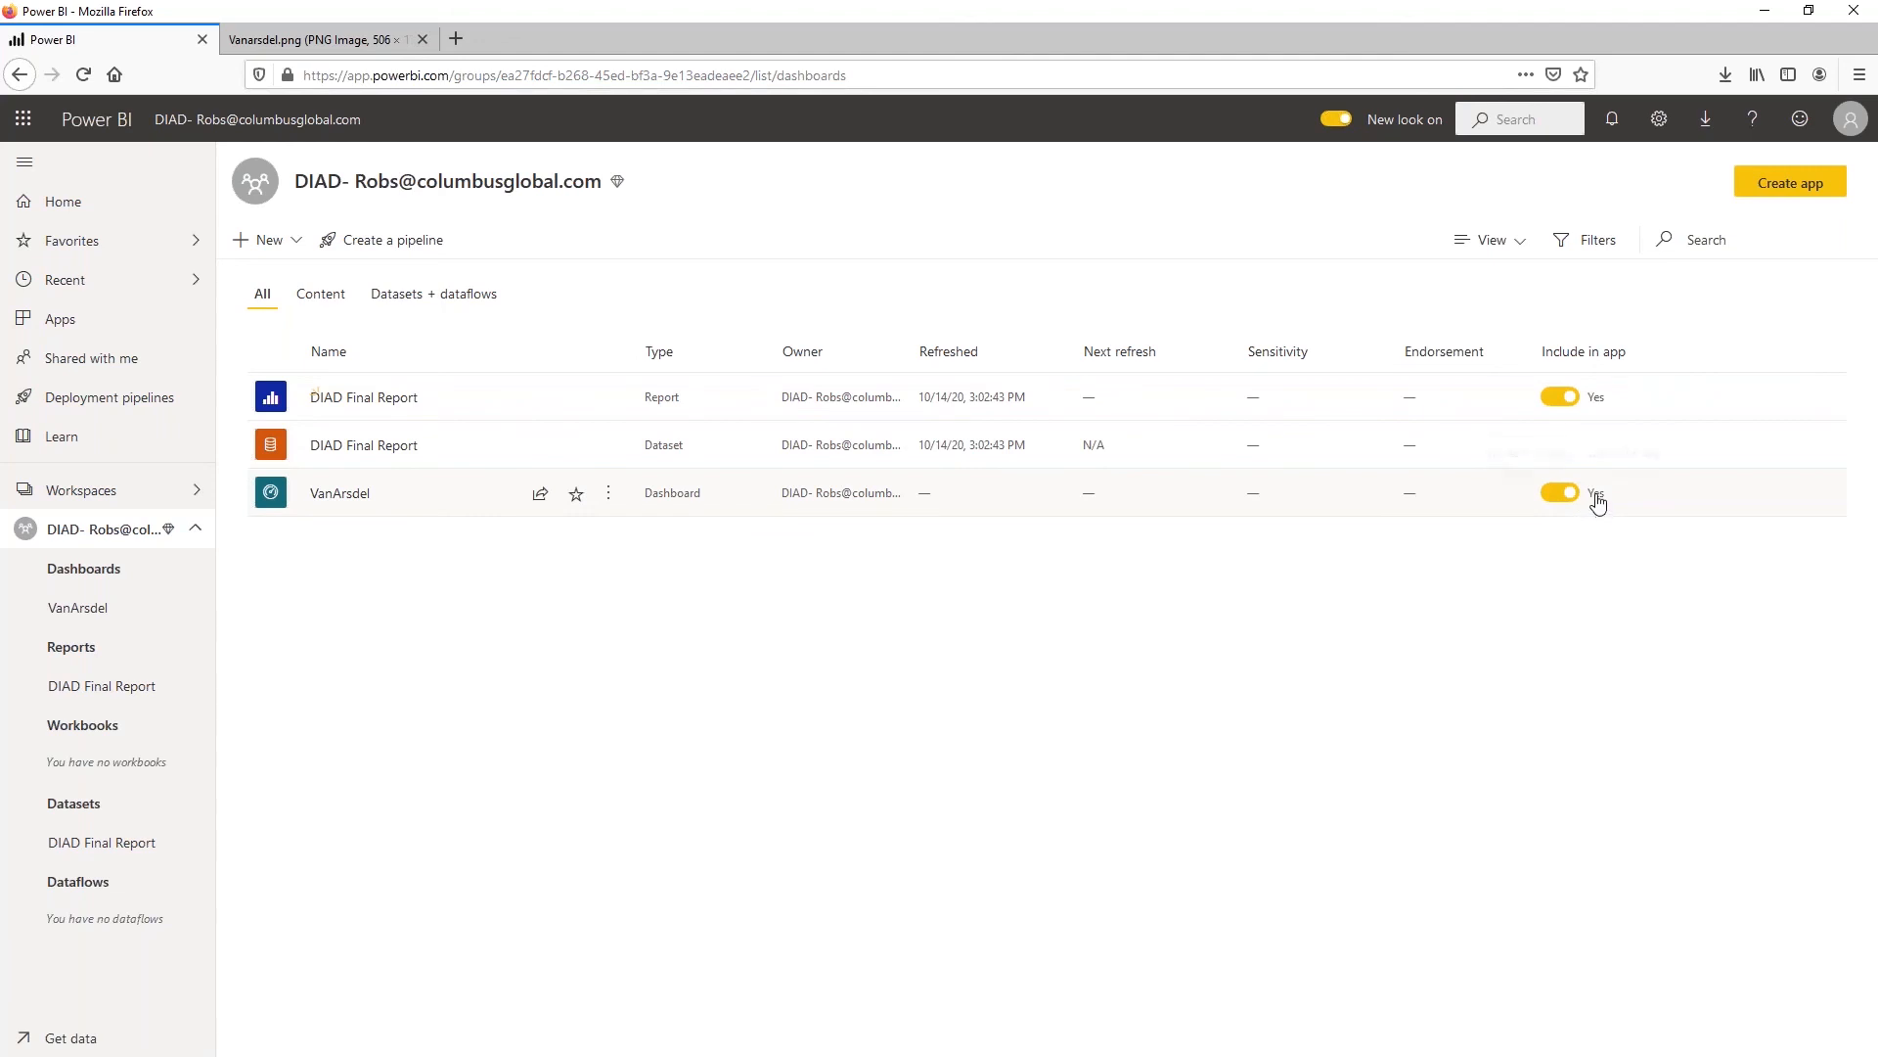
{"action": "left_click", "coordinate": [1556, 493]}
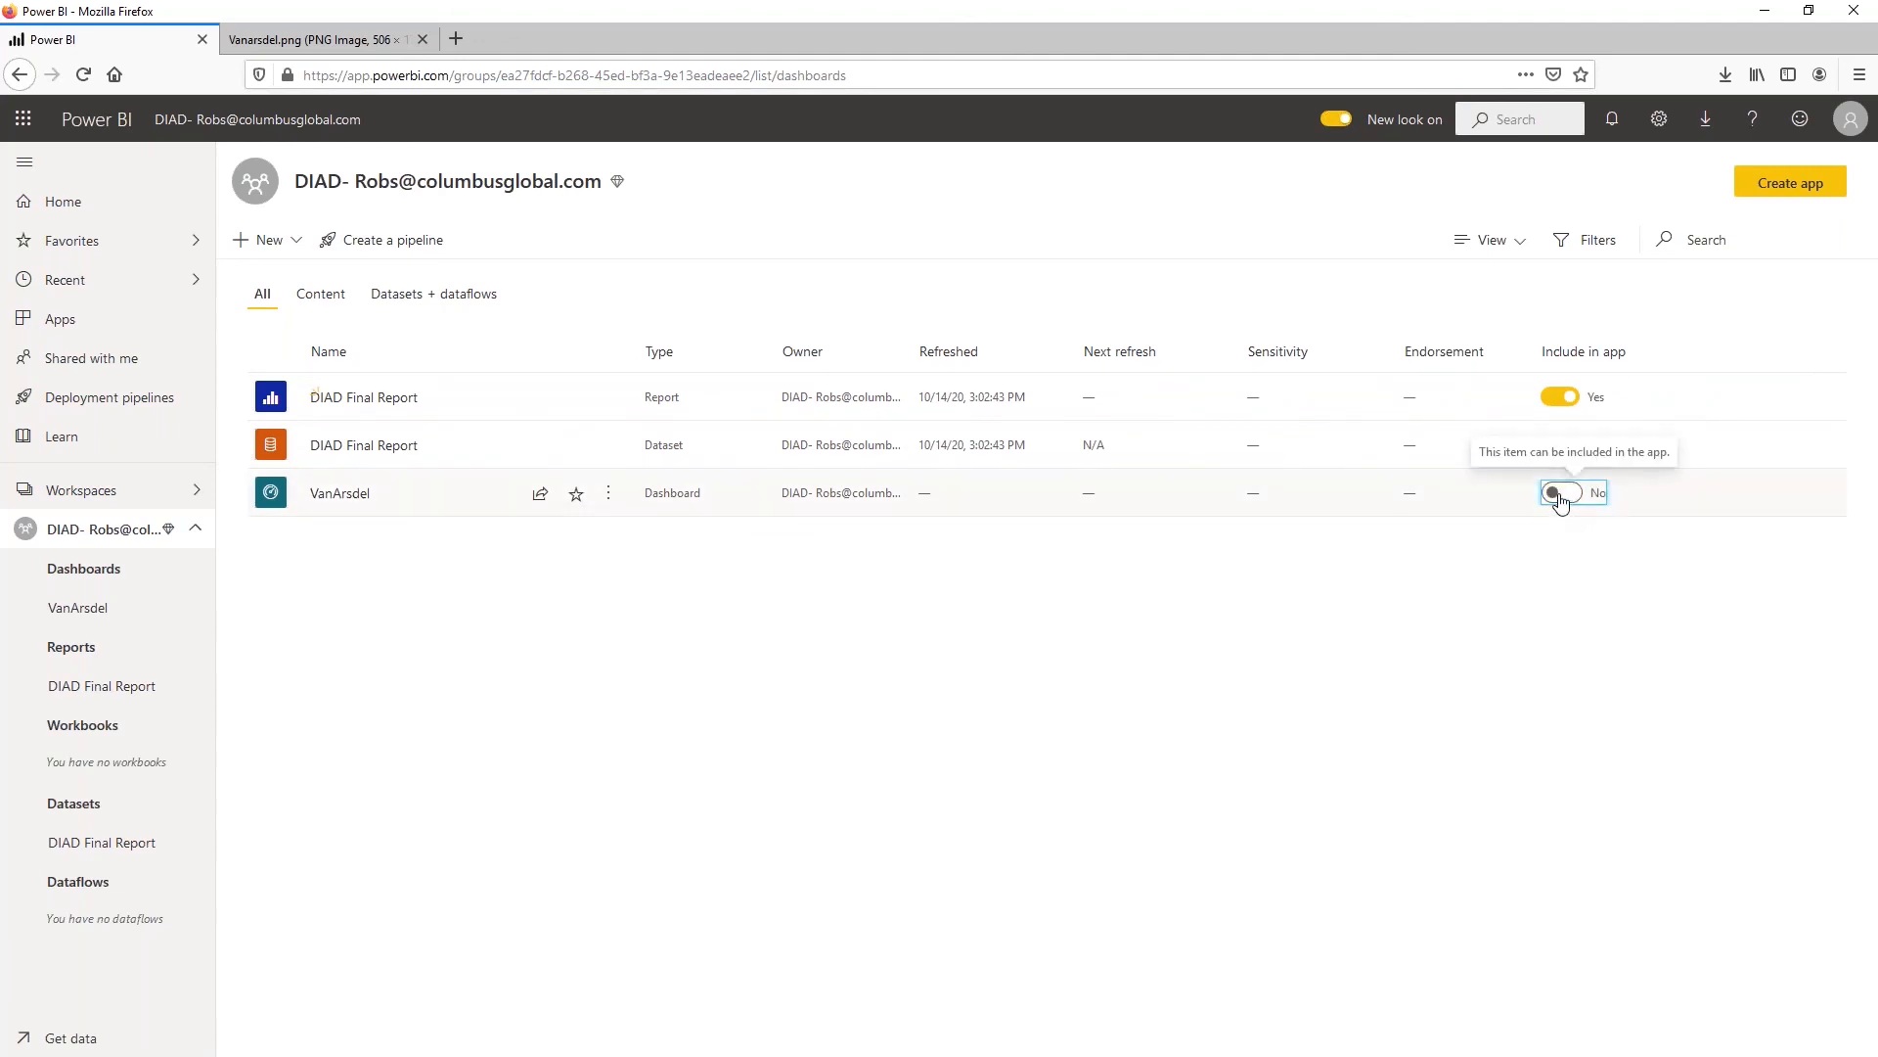
{"action": "left_click", "coordinate": [1560, 494]}
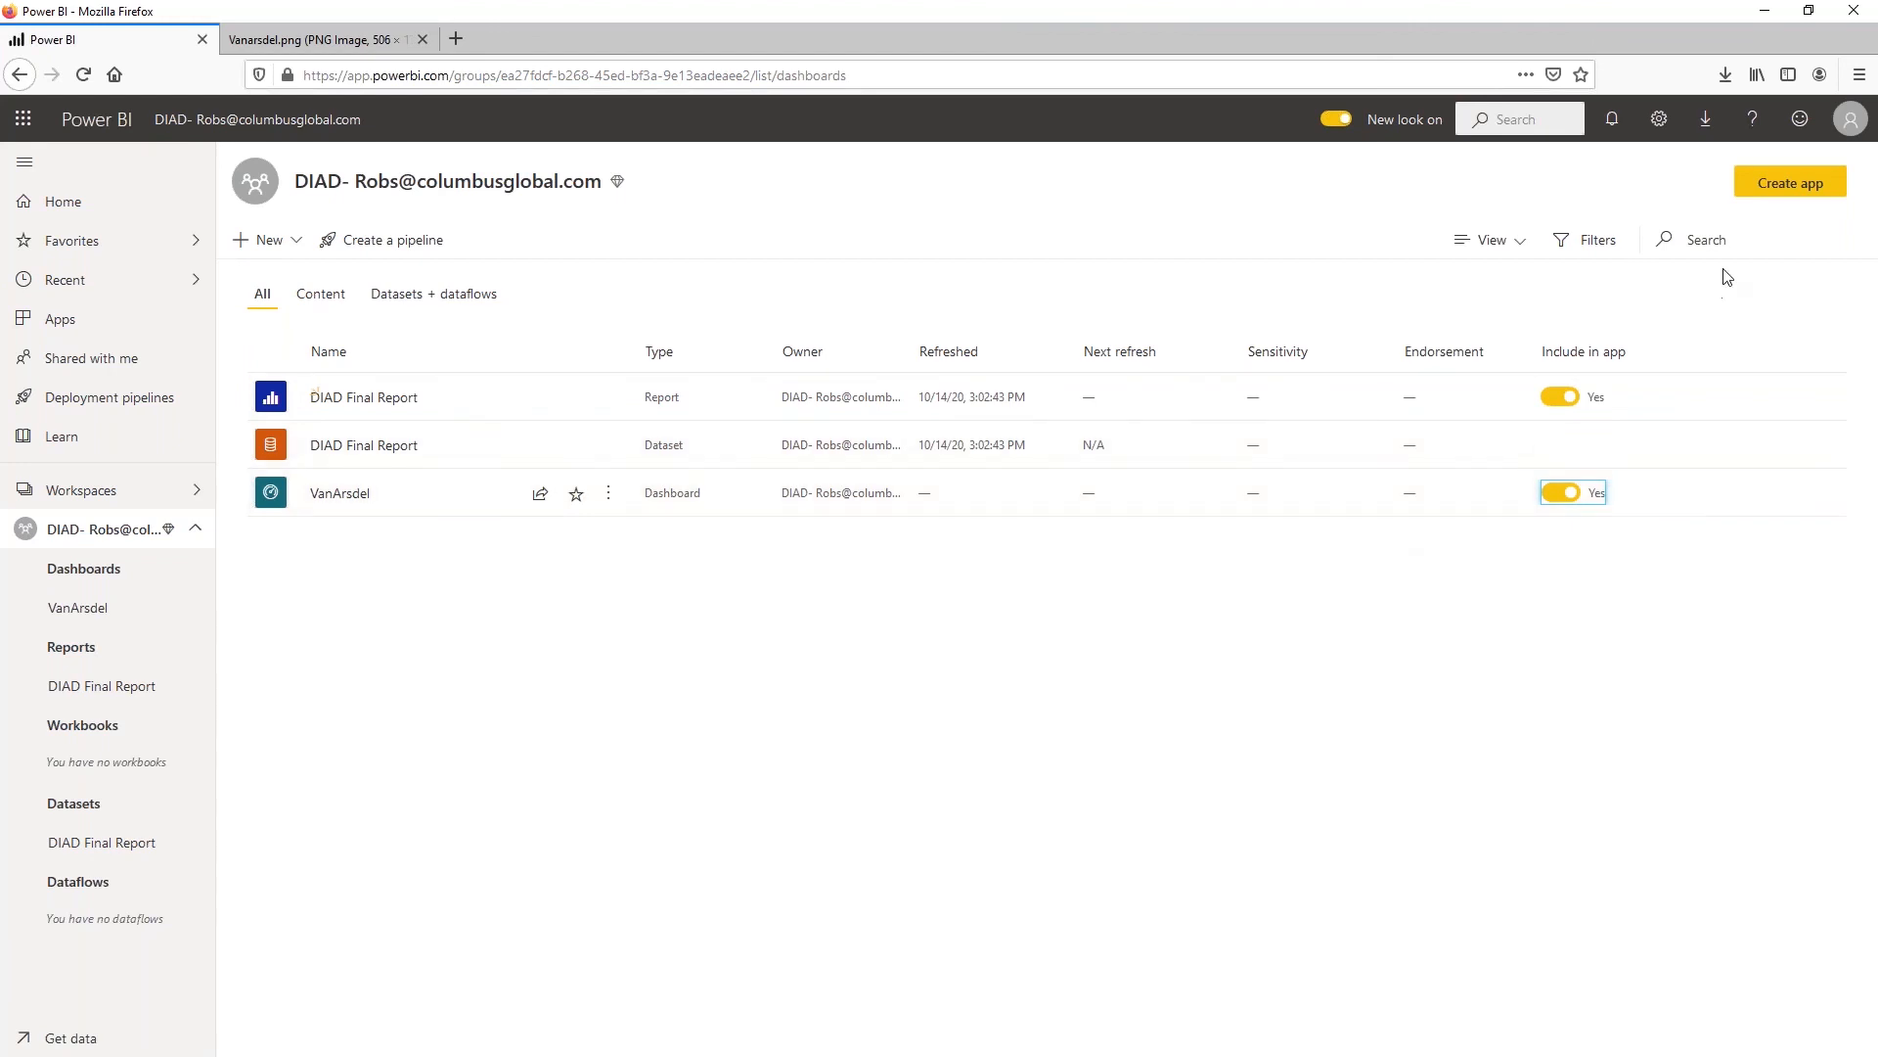
Start creating an app from the workspace, reloading the page to retry, and enter the description "This is a test App"
{"action": "left_click", "coordinate": [1790, 182]}
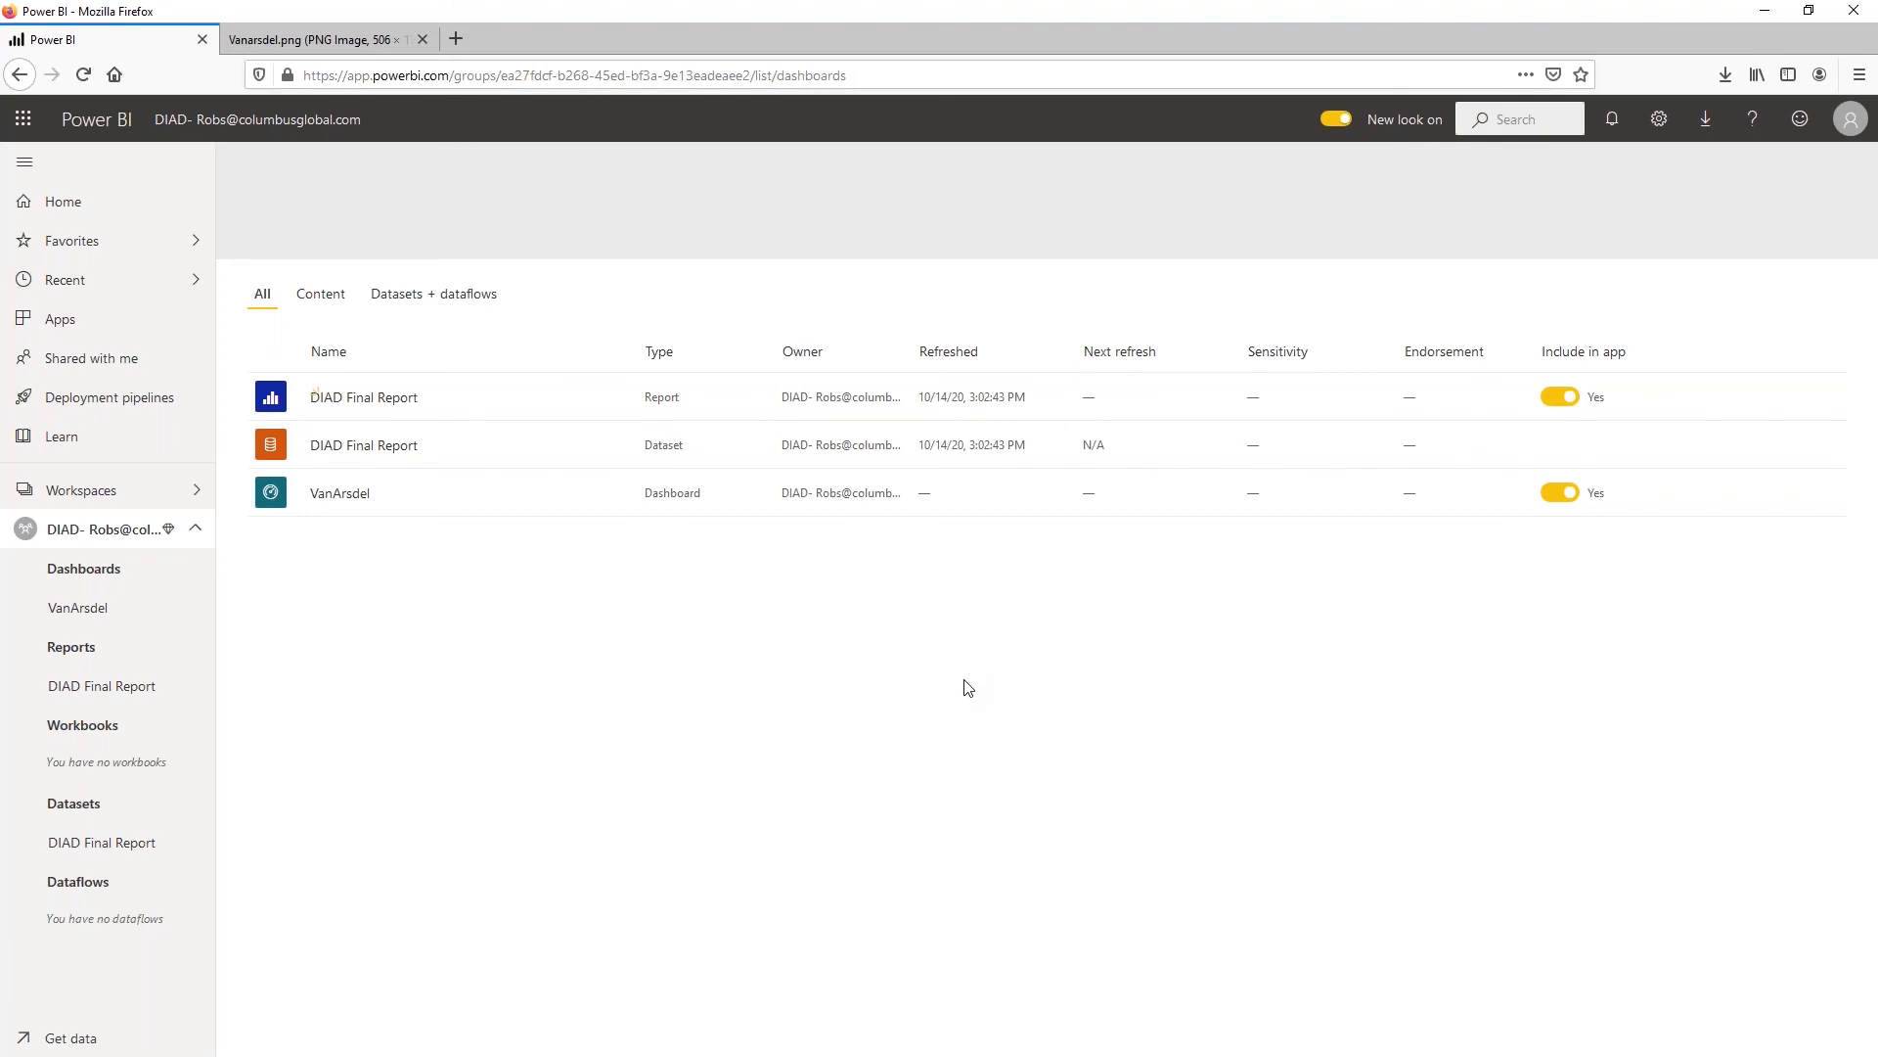
{"action": "key", "text": "F5"}
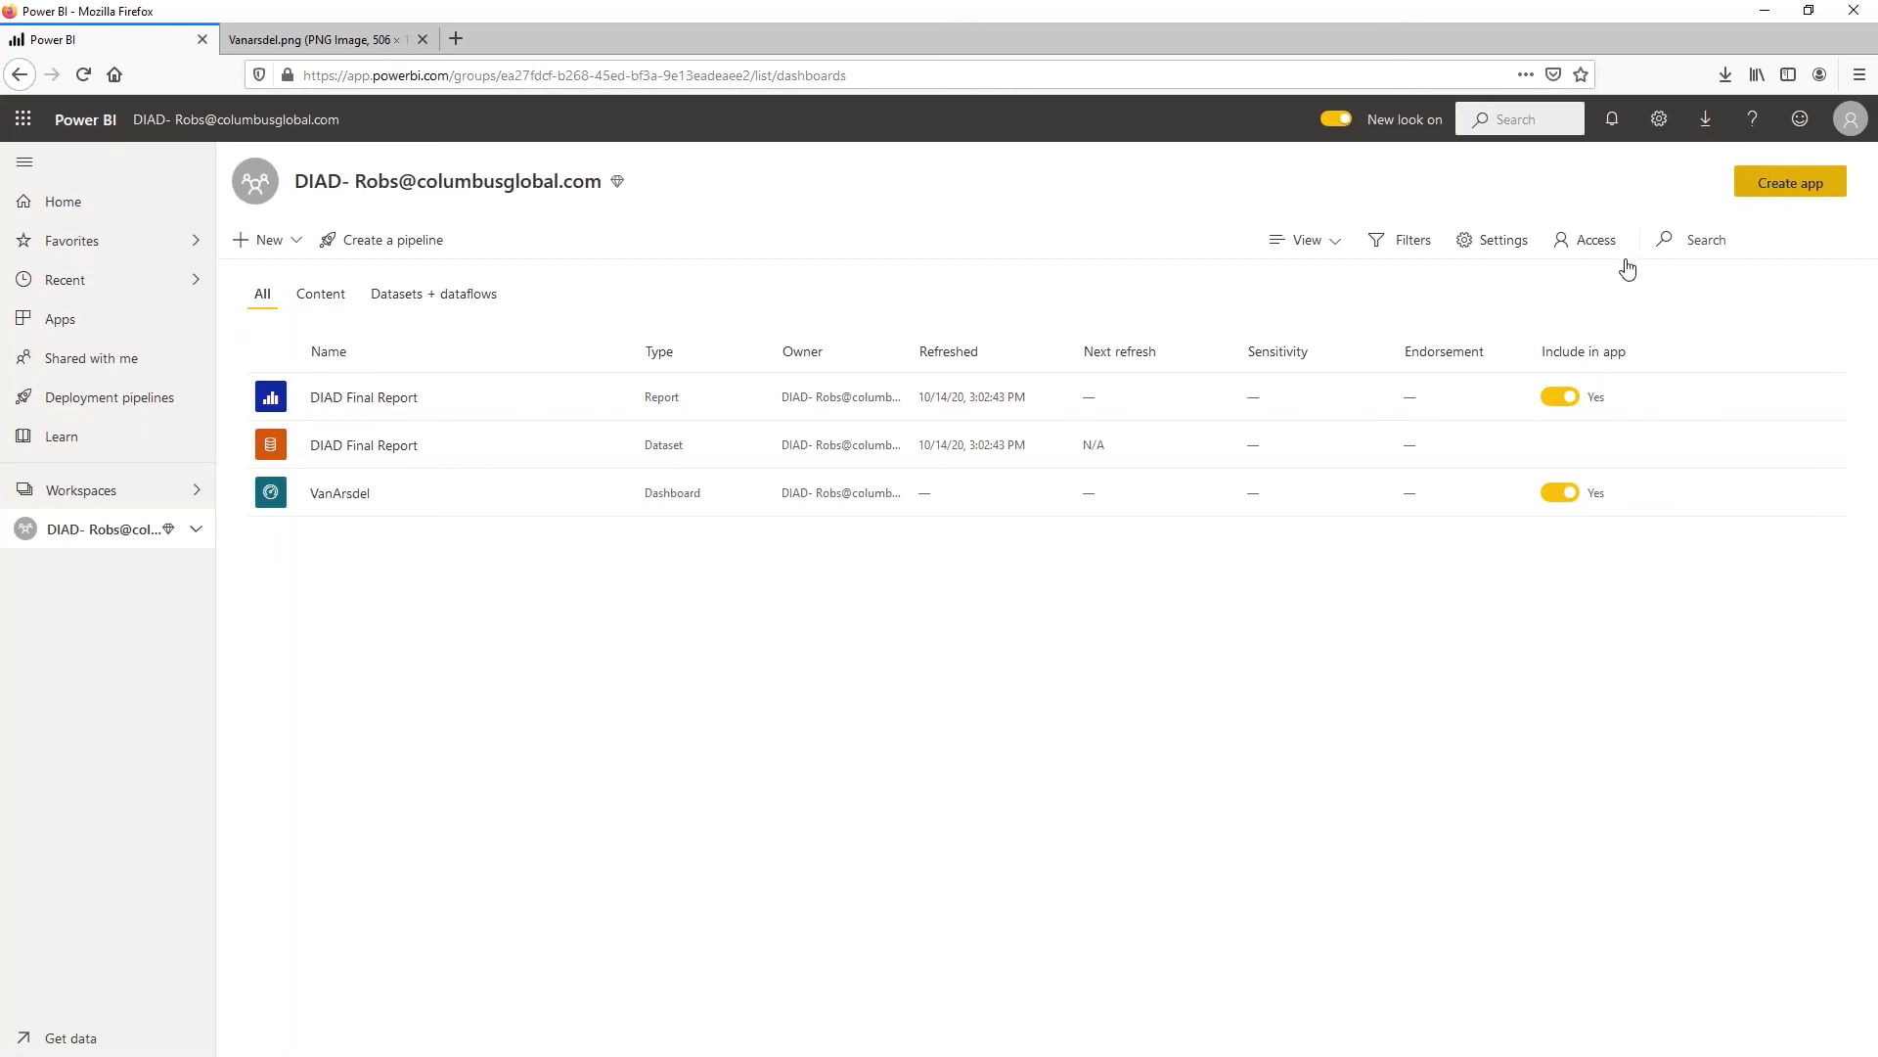
{"action": "left_click", "coordinate": [1780, 182]}
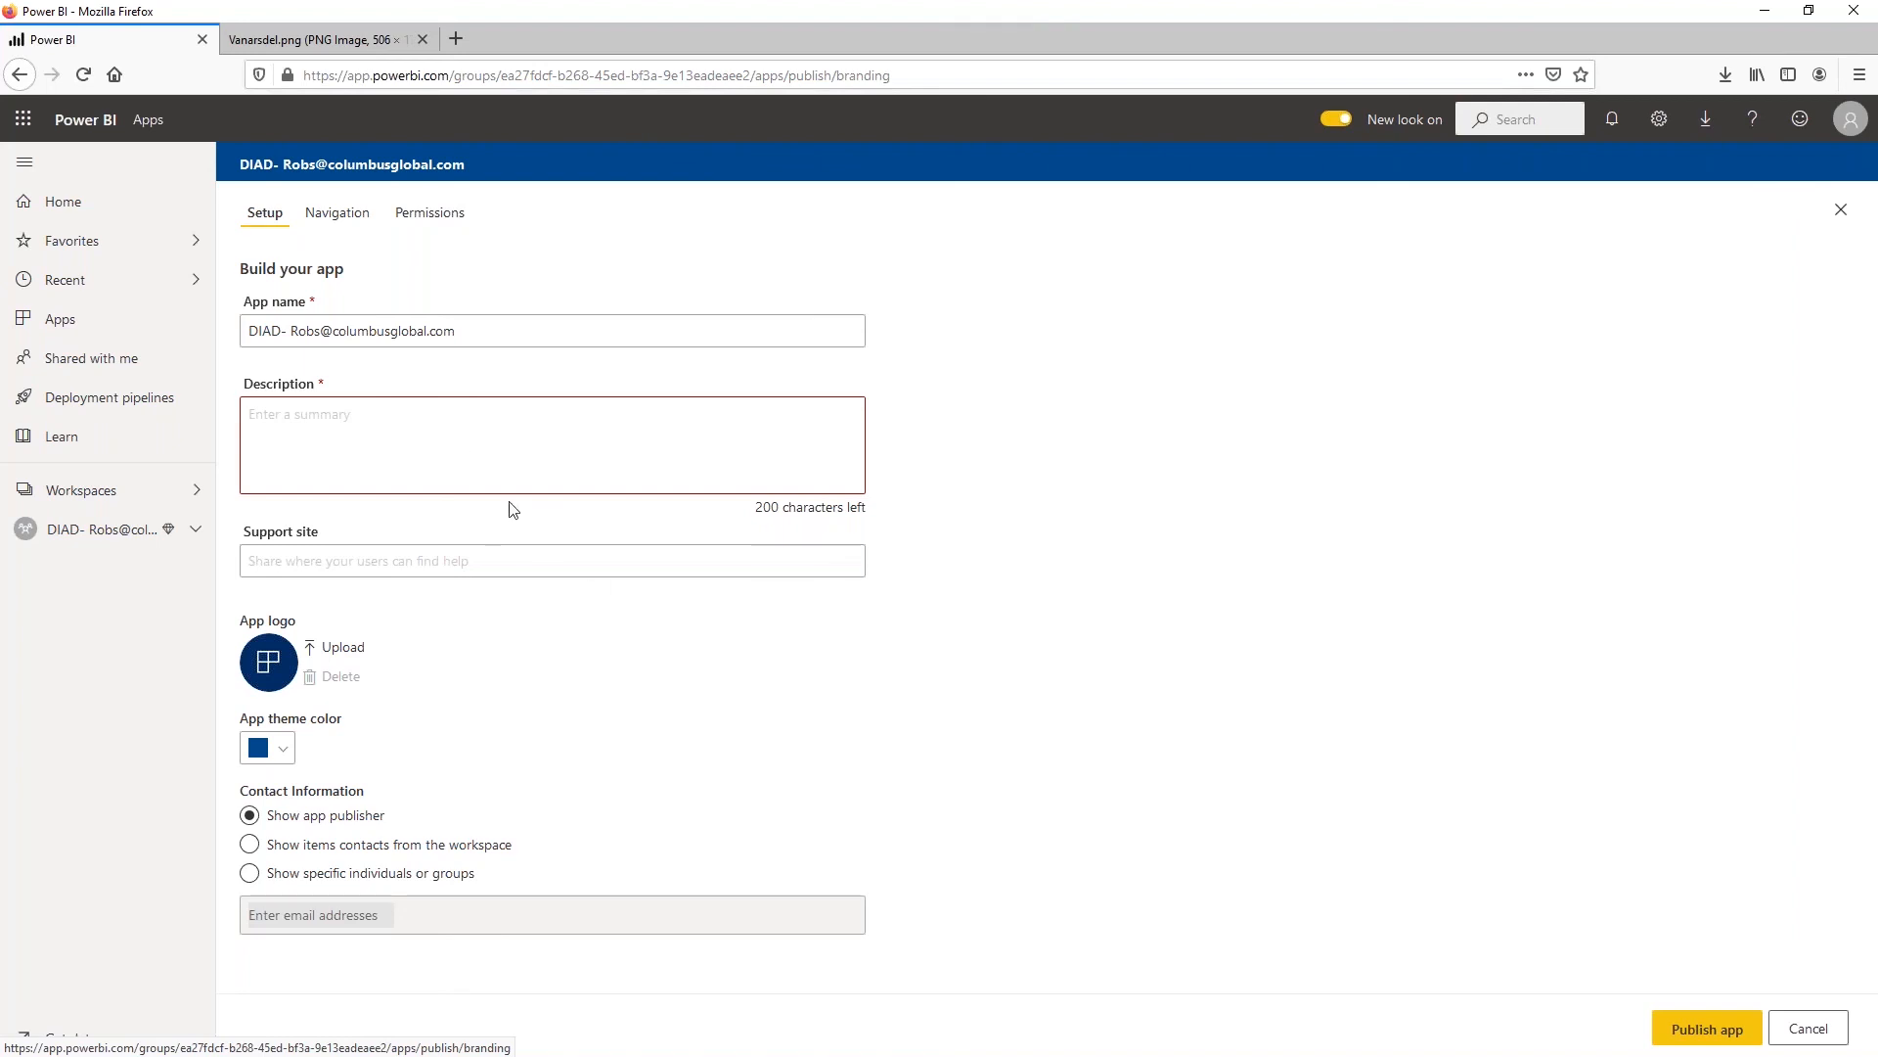
{"action": "left_click", "coordinate": [466, 438]}
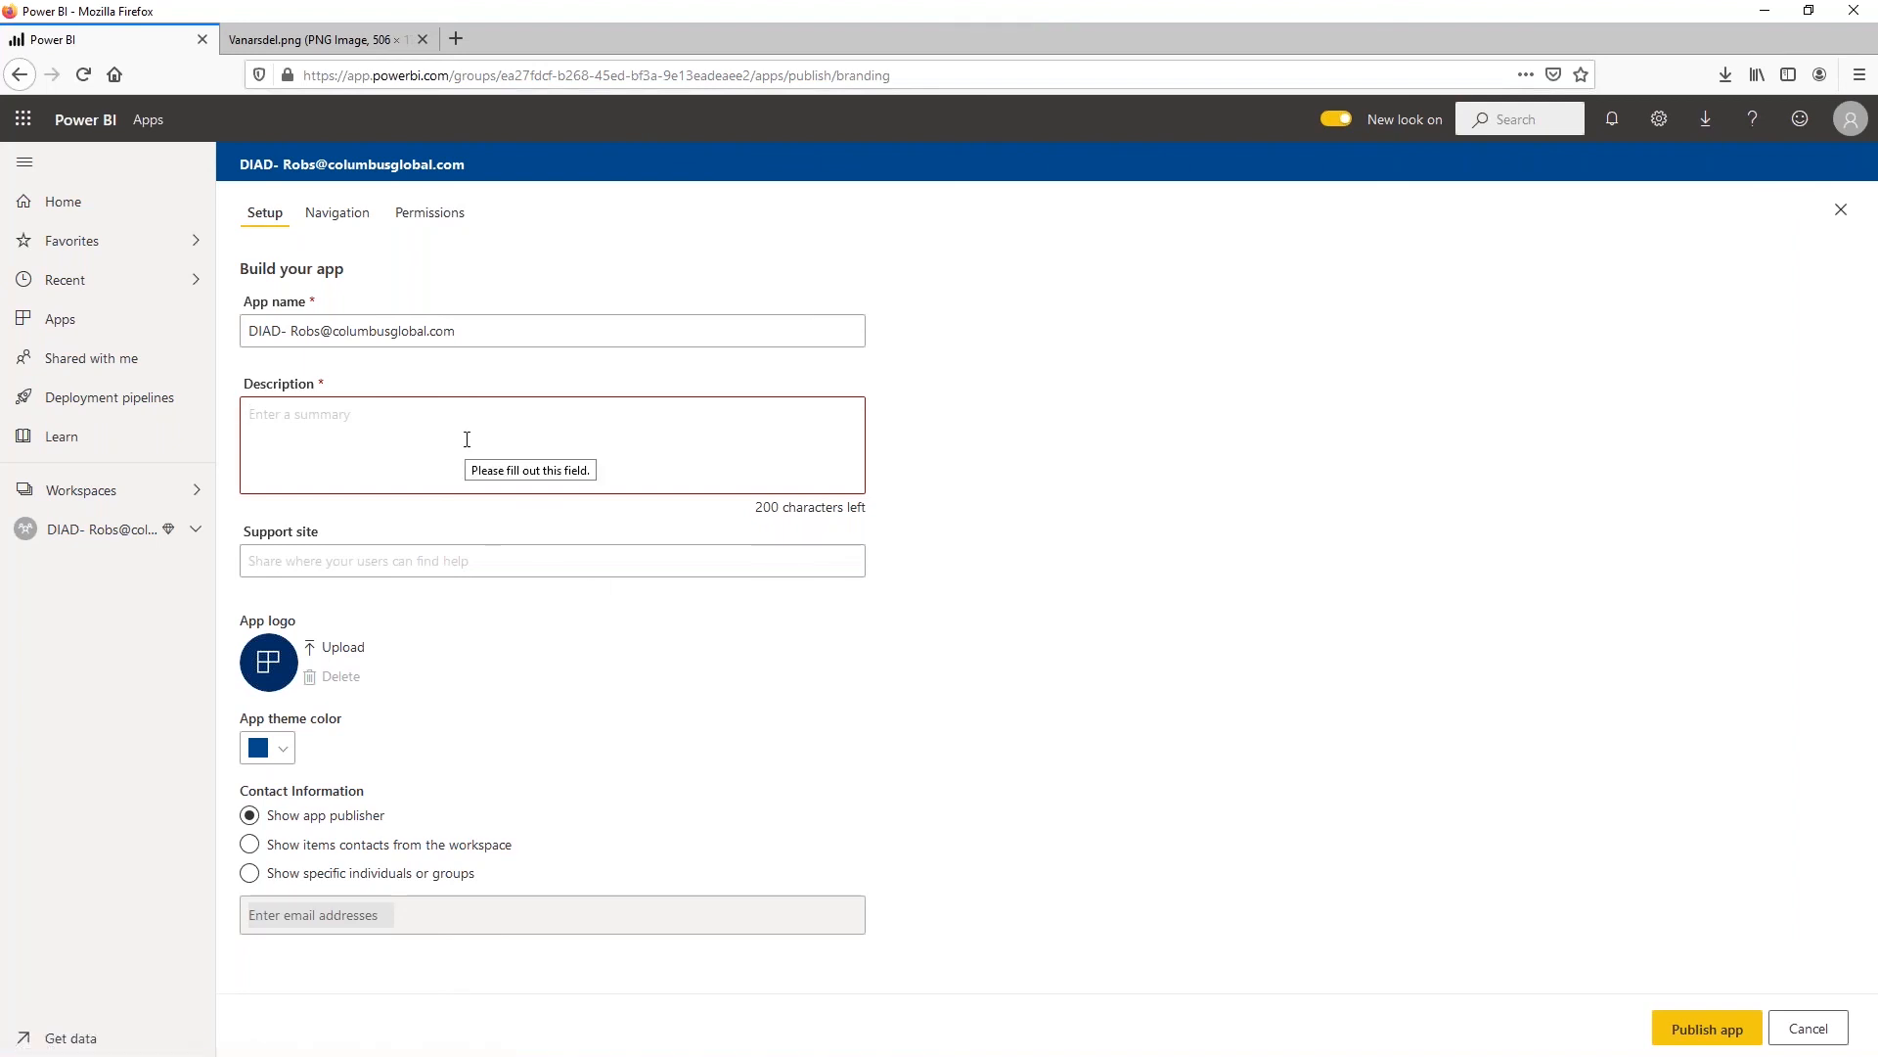
{"action": "type", "text": "This is a test App"}
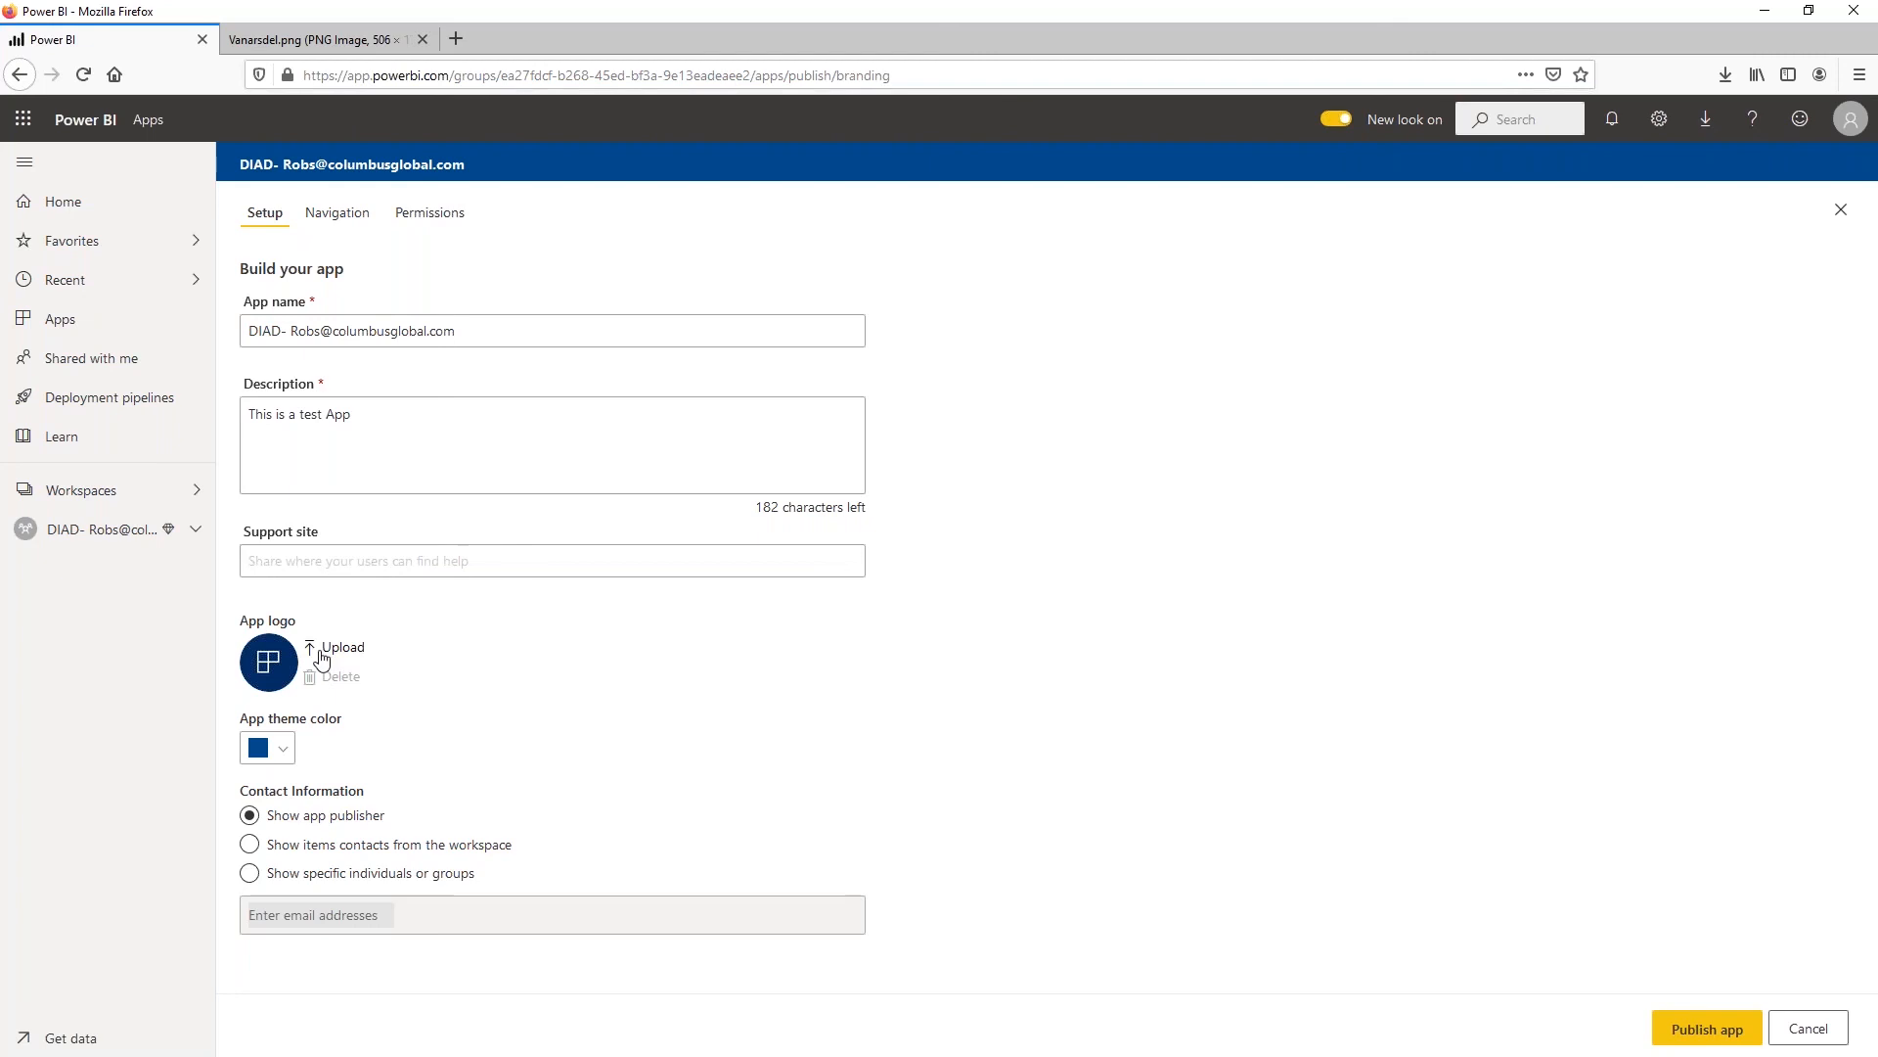
Set the app theme color to bright blue and the contact information to show specific individuals or groups
{"action": "left_click", "coordinate": [285, 755]}
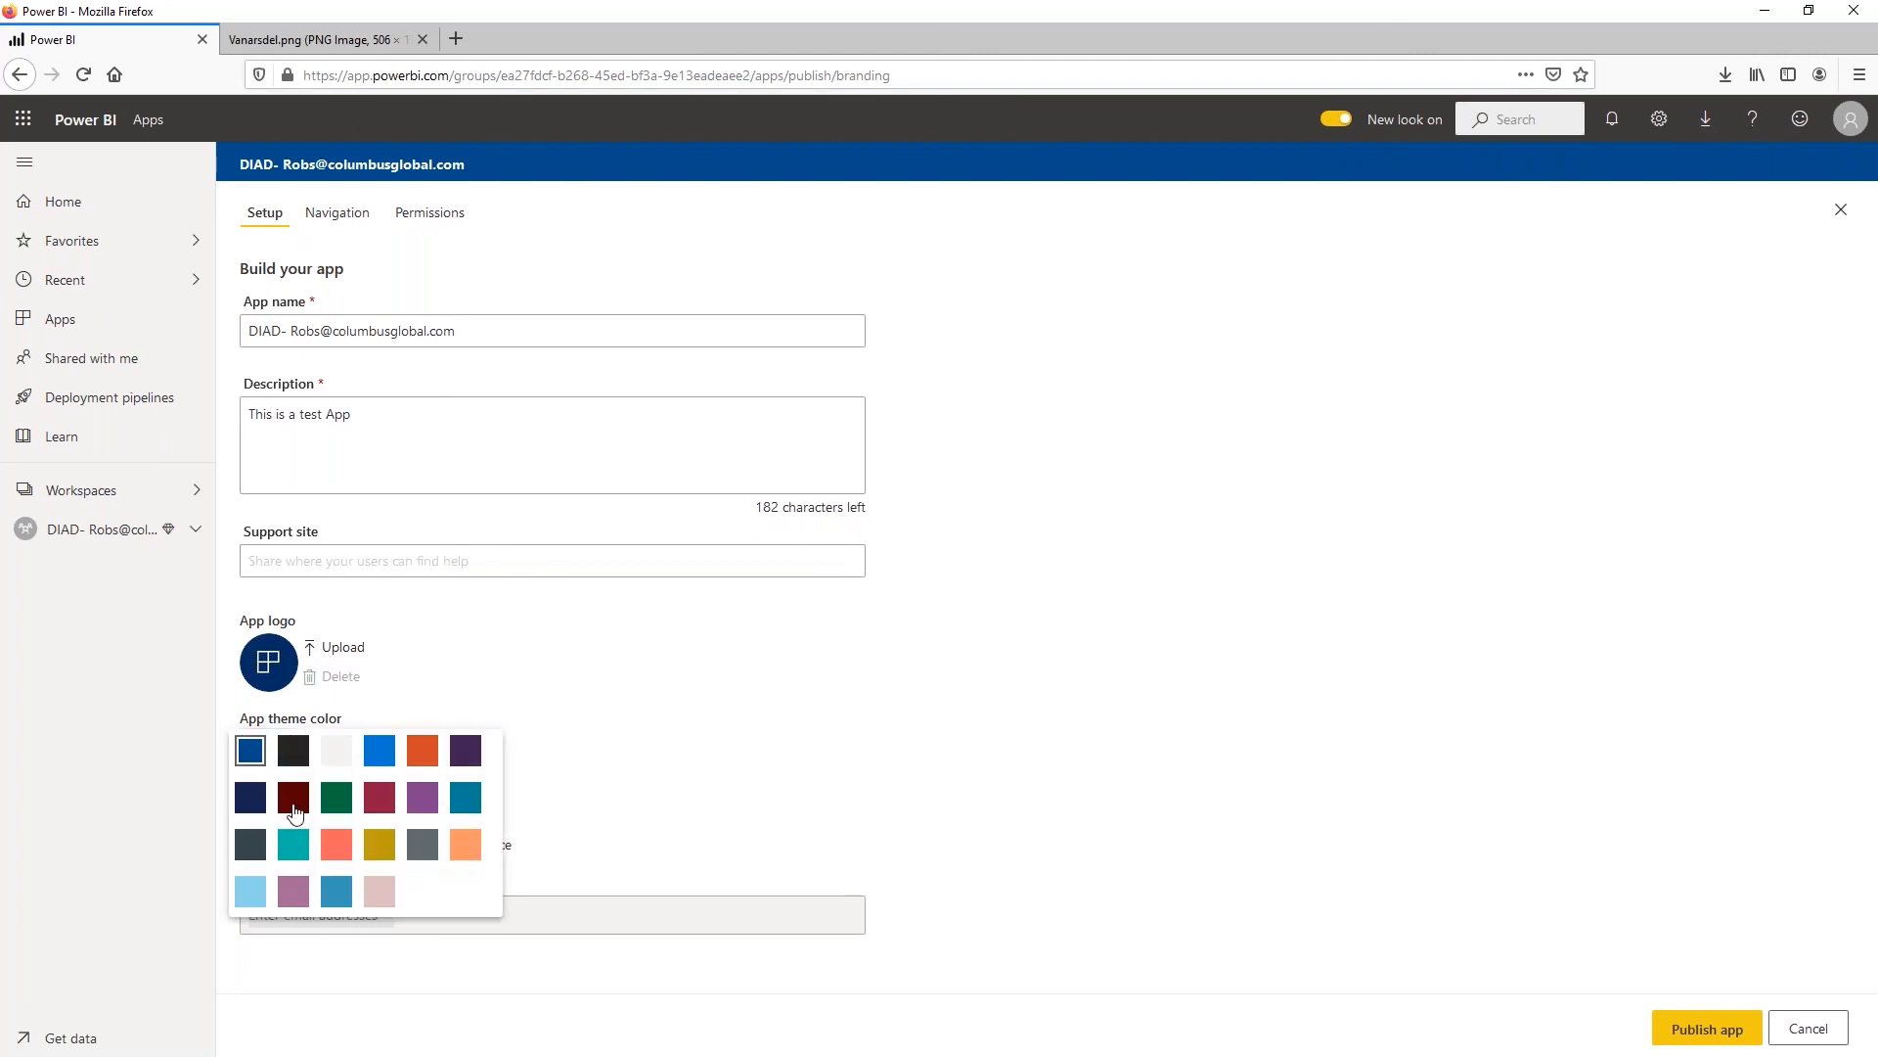
{"action": "left_click", "coordinate": [380, 751]}
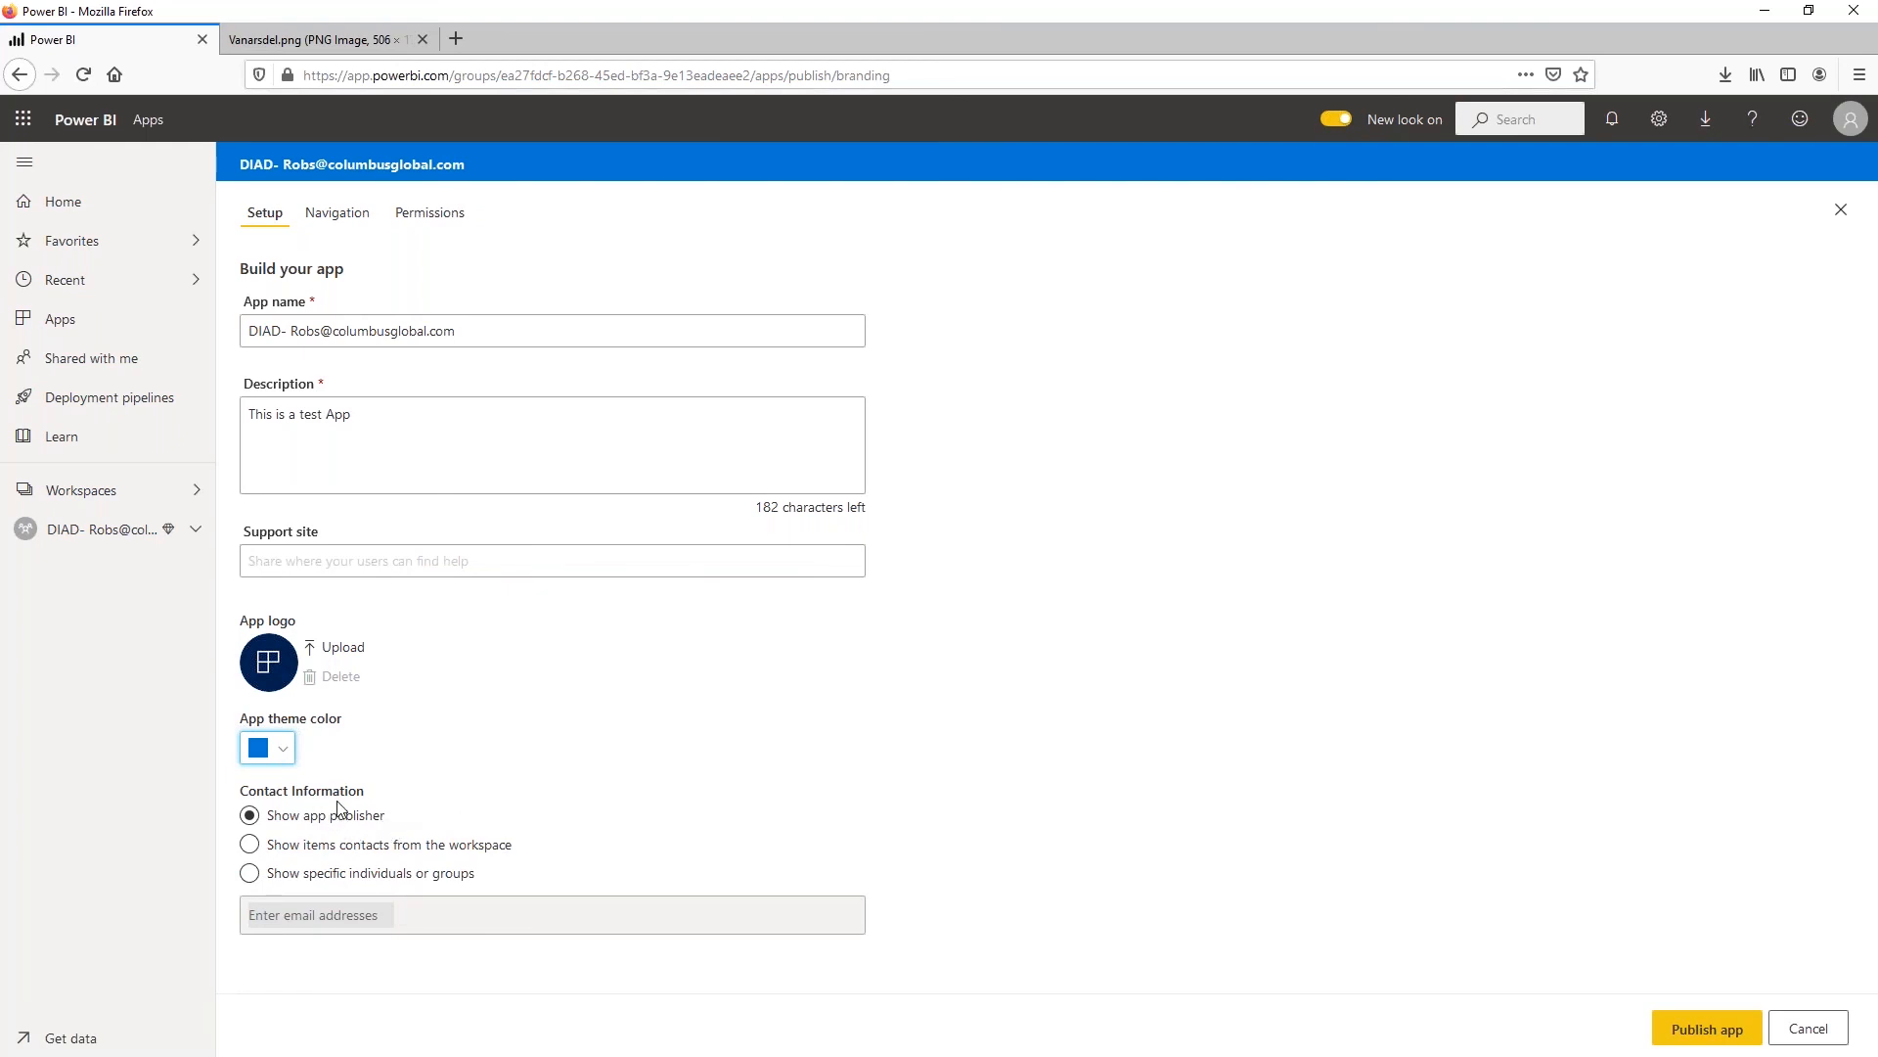
{"action": "left_click", "coordinate": [334, 846]}
{"action": "left_click", "coordinate": [372, 876]}
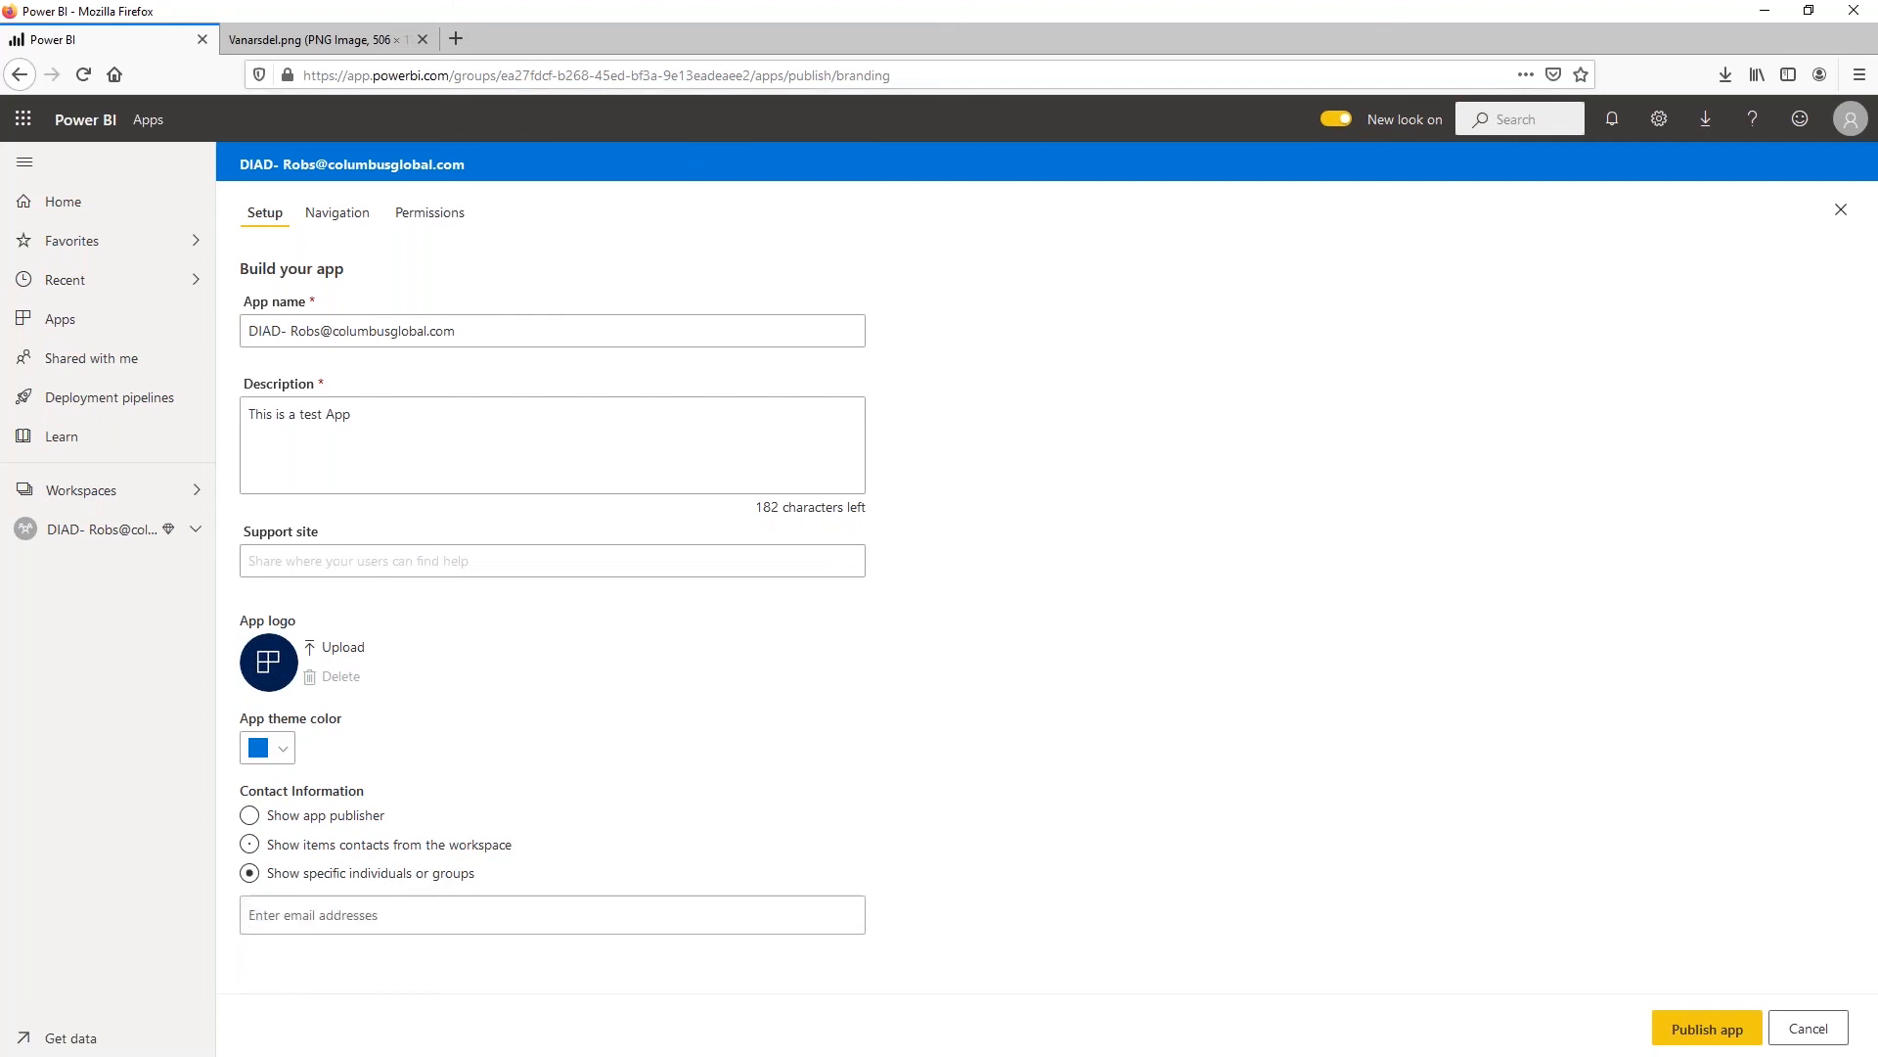
{"action": "left_click", "coordinate": [413, 915]}
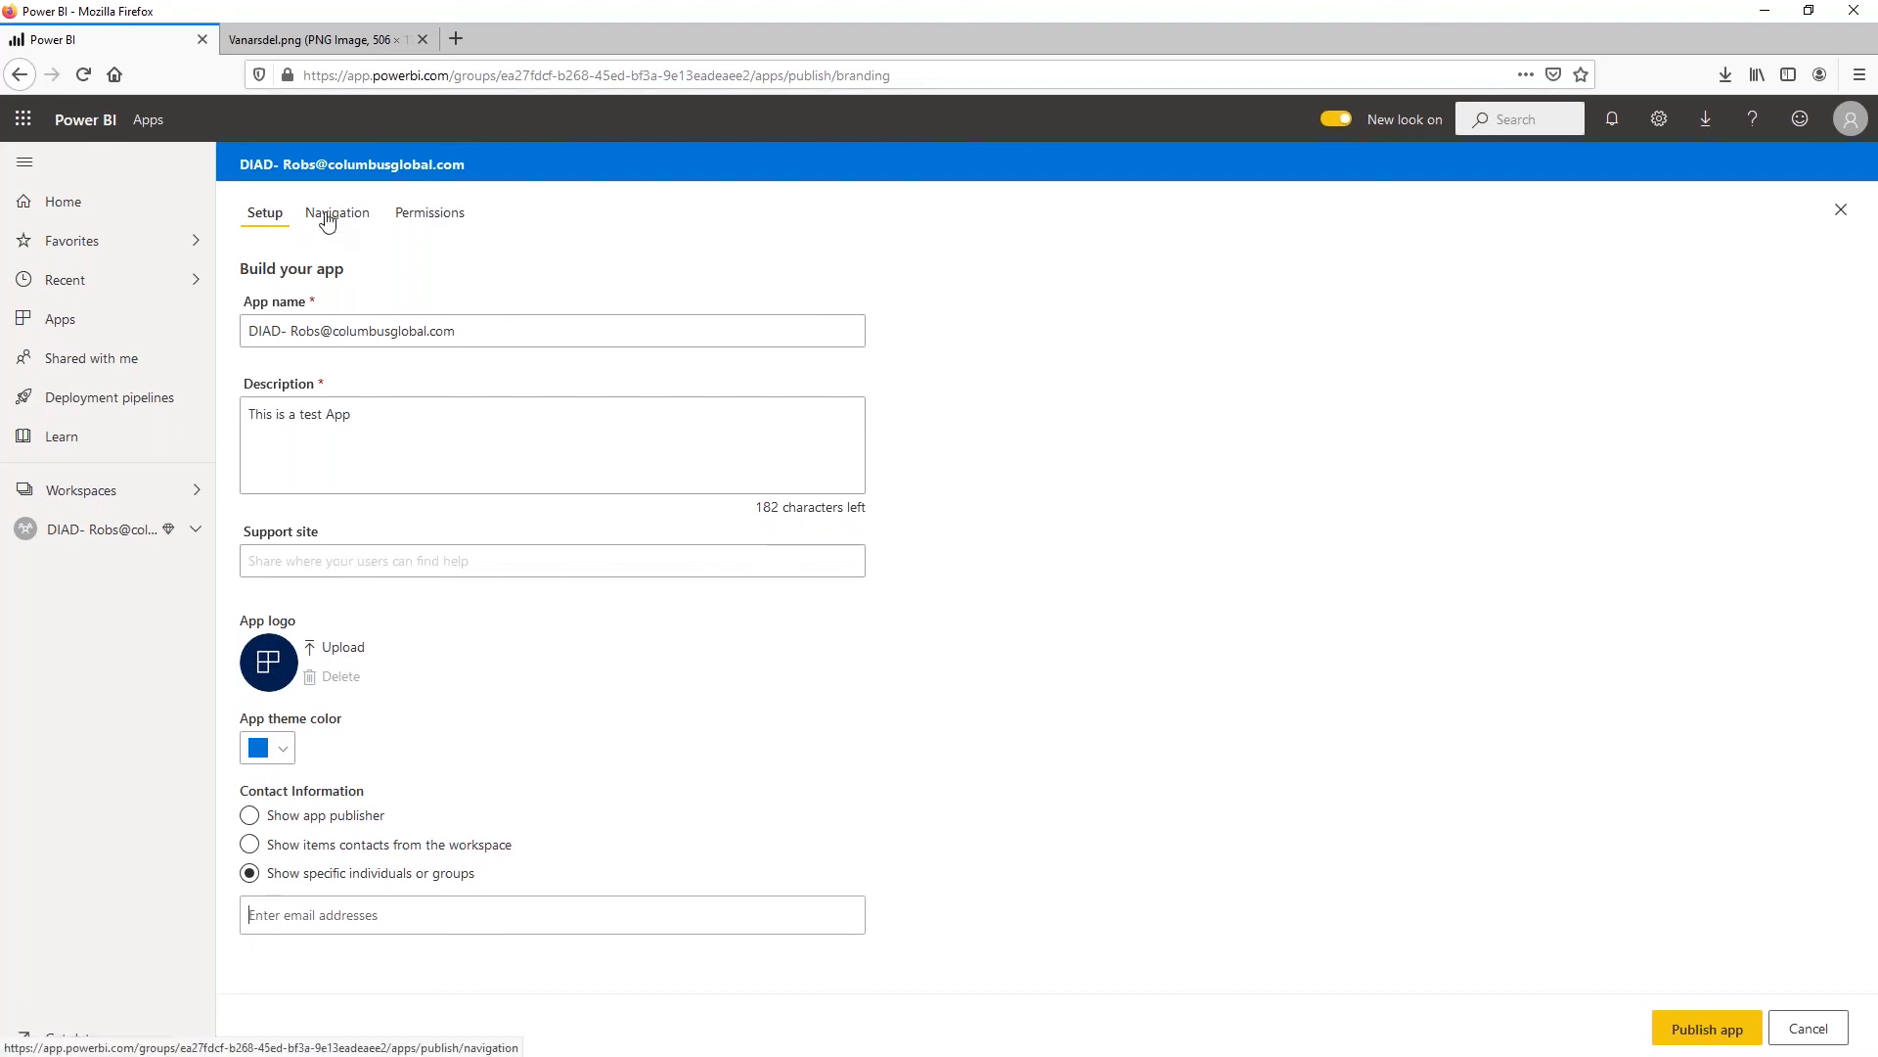
Review the app's navigation details for VanArsdel and DIAD Final Report, including the advanced options, and open the app's permission settings
{"action": "left_click", "coordinate": [328, 220]}
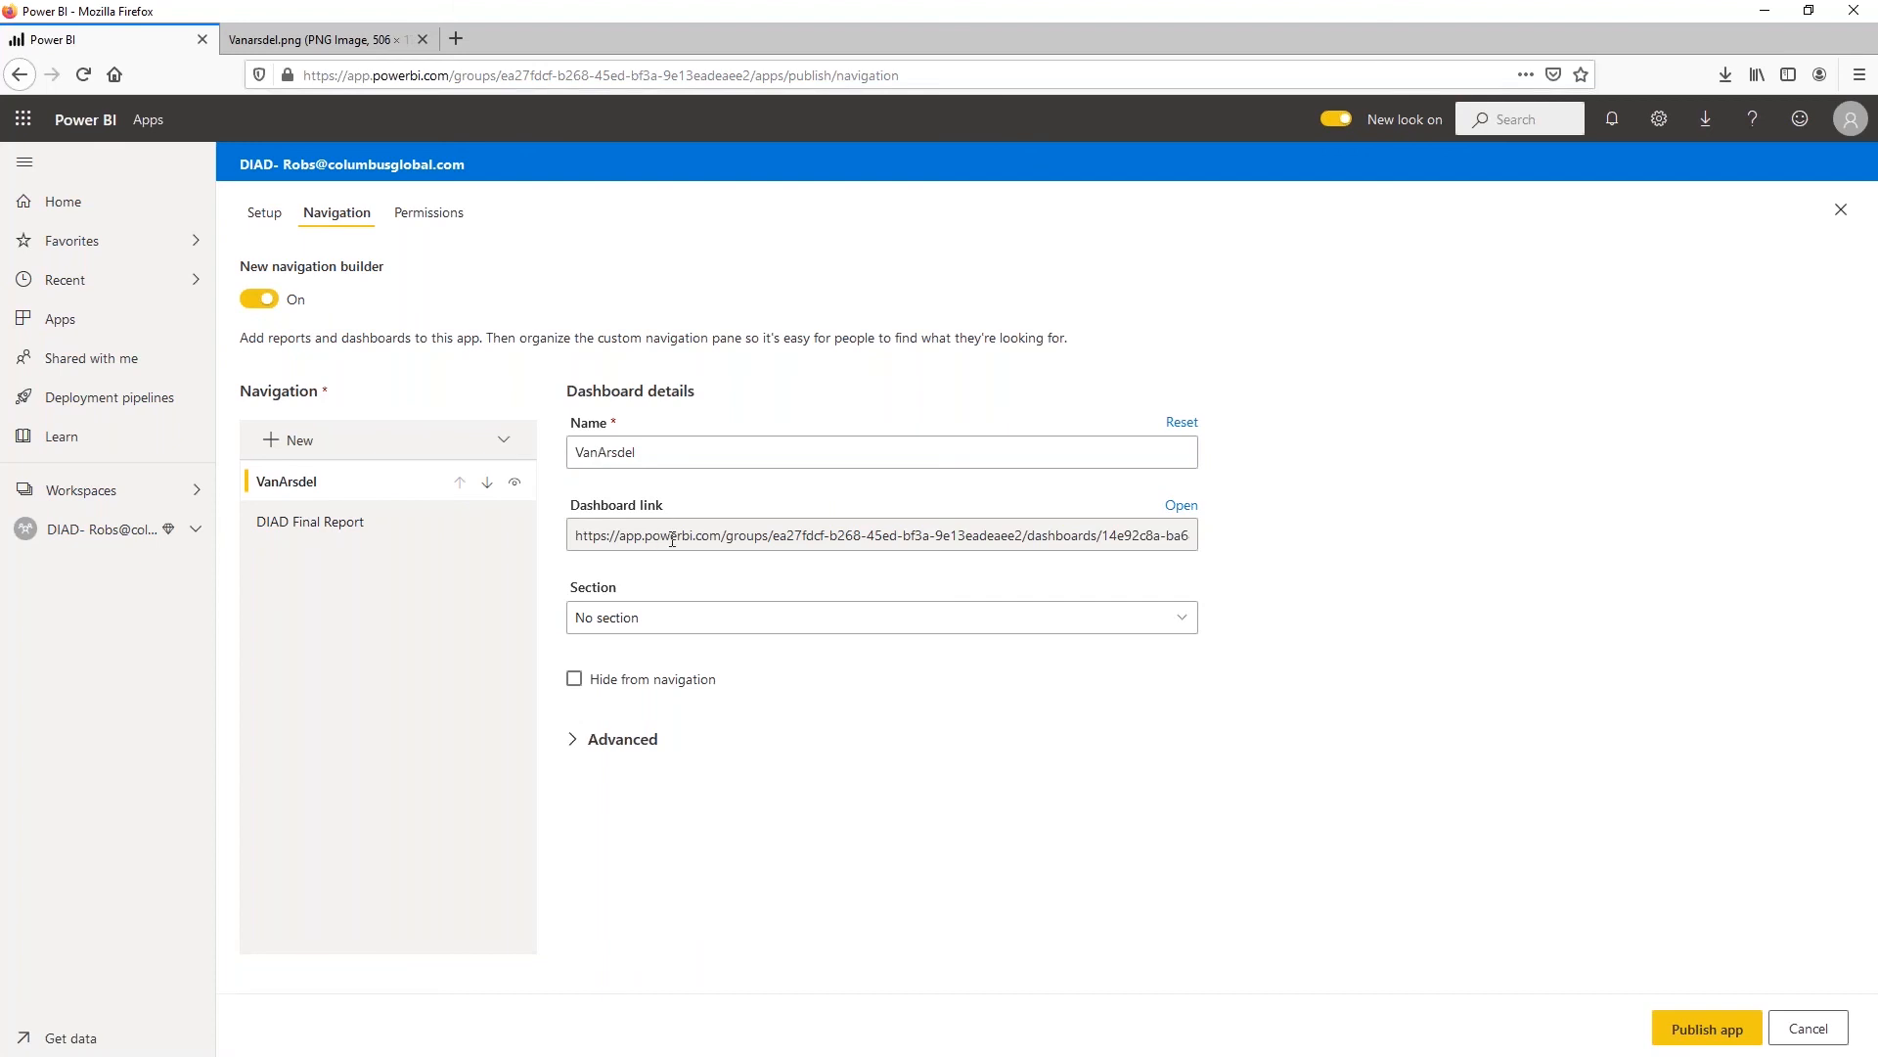
{"action": "left_click_drag", "start_coordinate": [672, 537], "coordinate": [822, 536]}
{"action": "key", "text": "ctrl+a"}
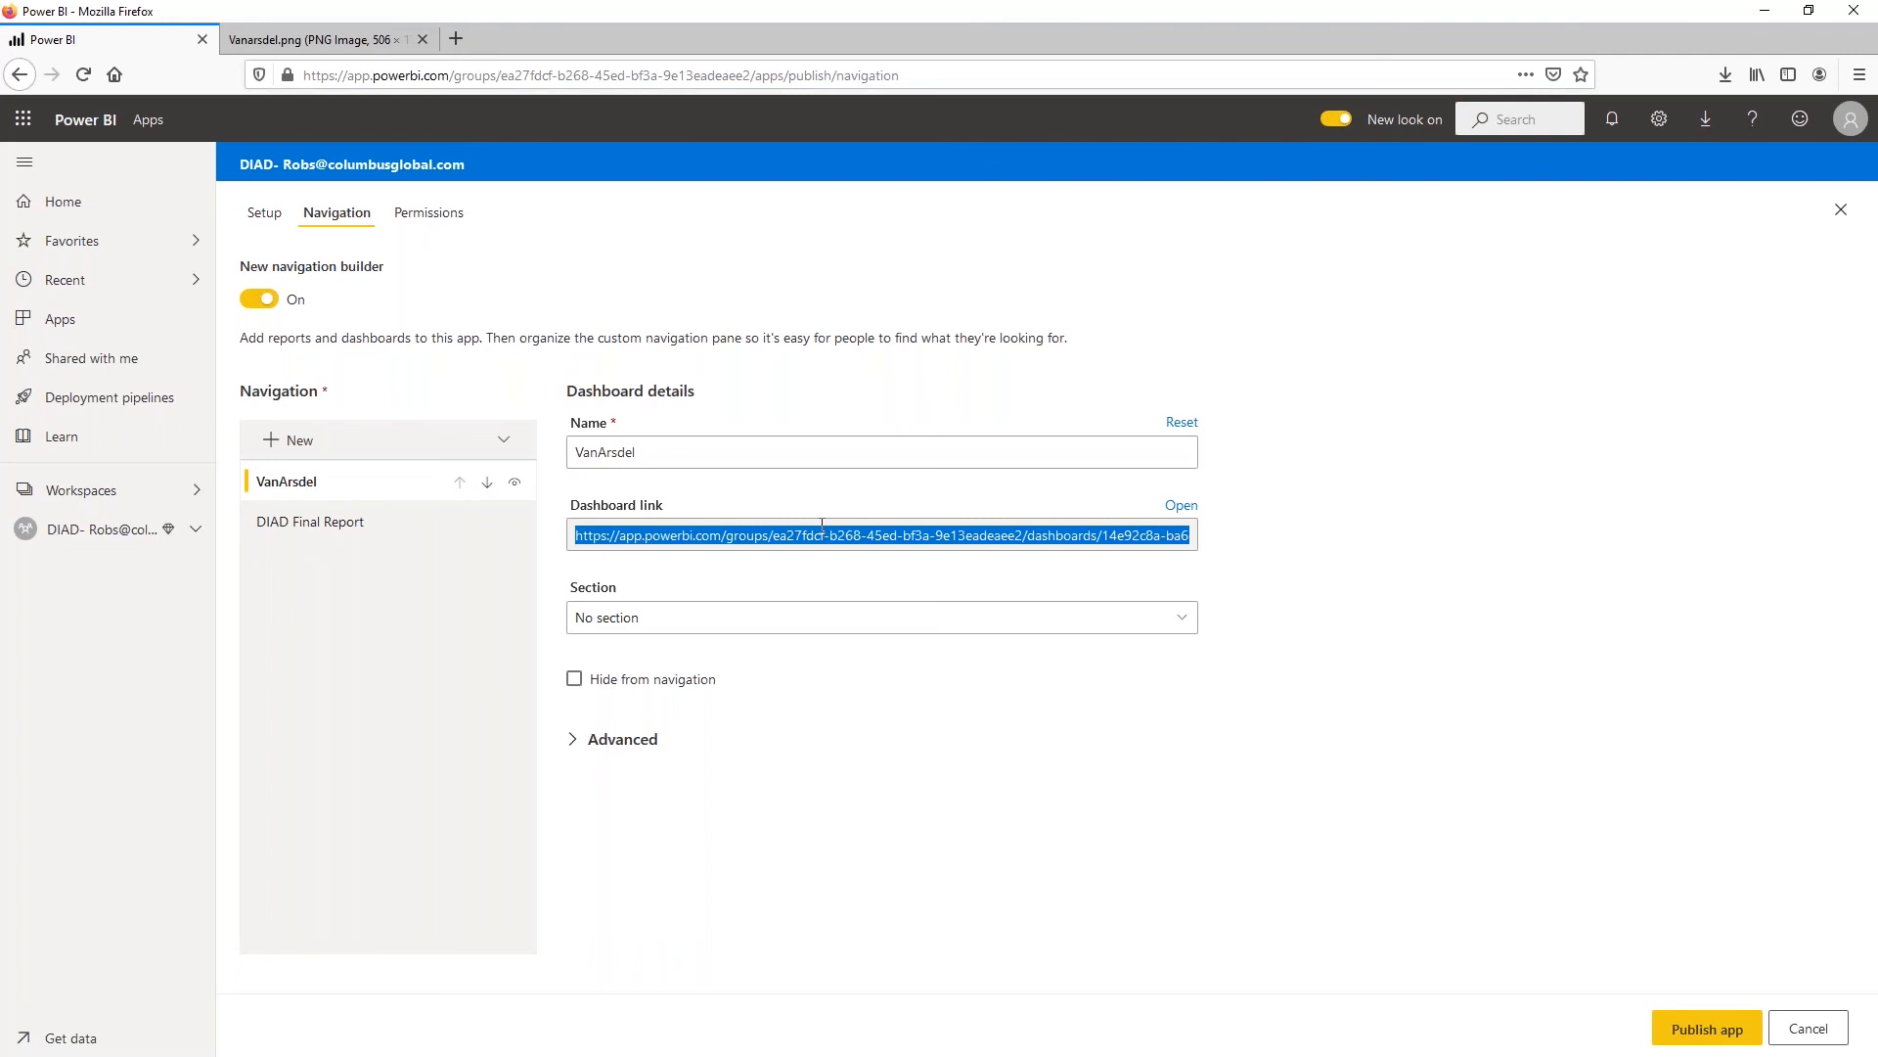
{"action": "left_click", "coordinate": [627, 621]}
{"action": "left_click", "coordinate": [647, 620]}
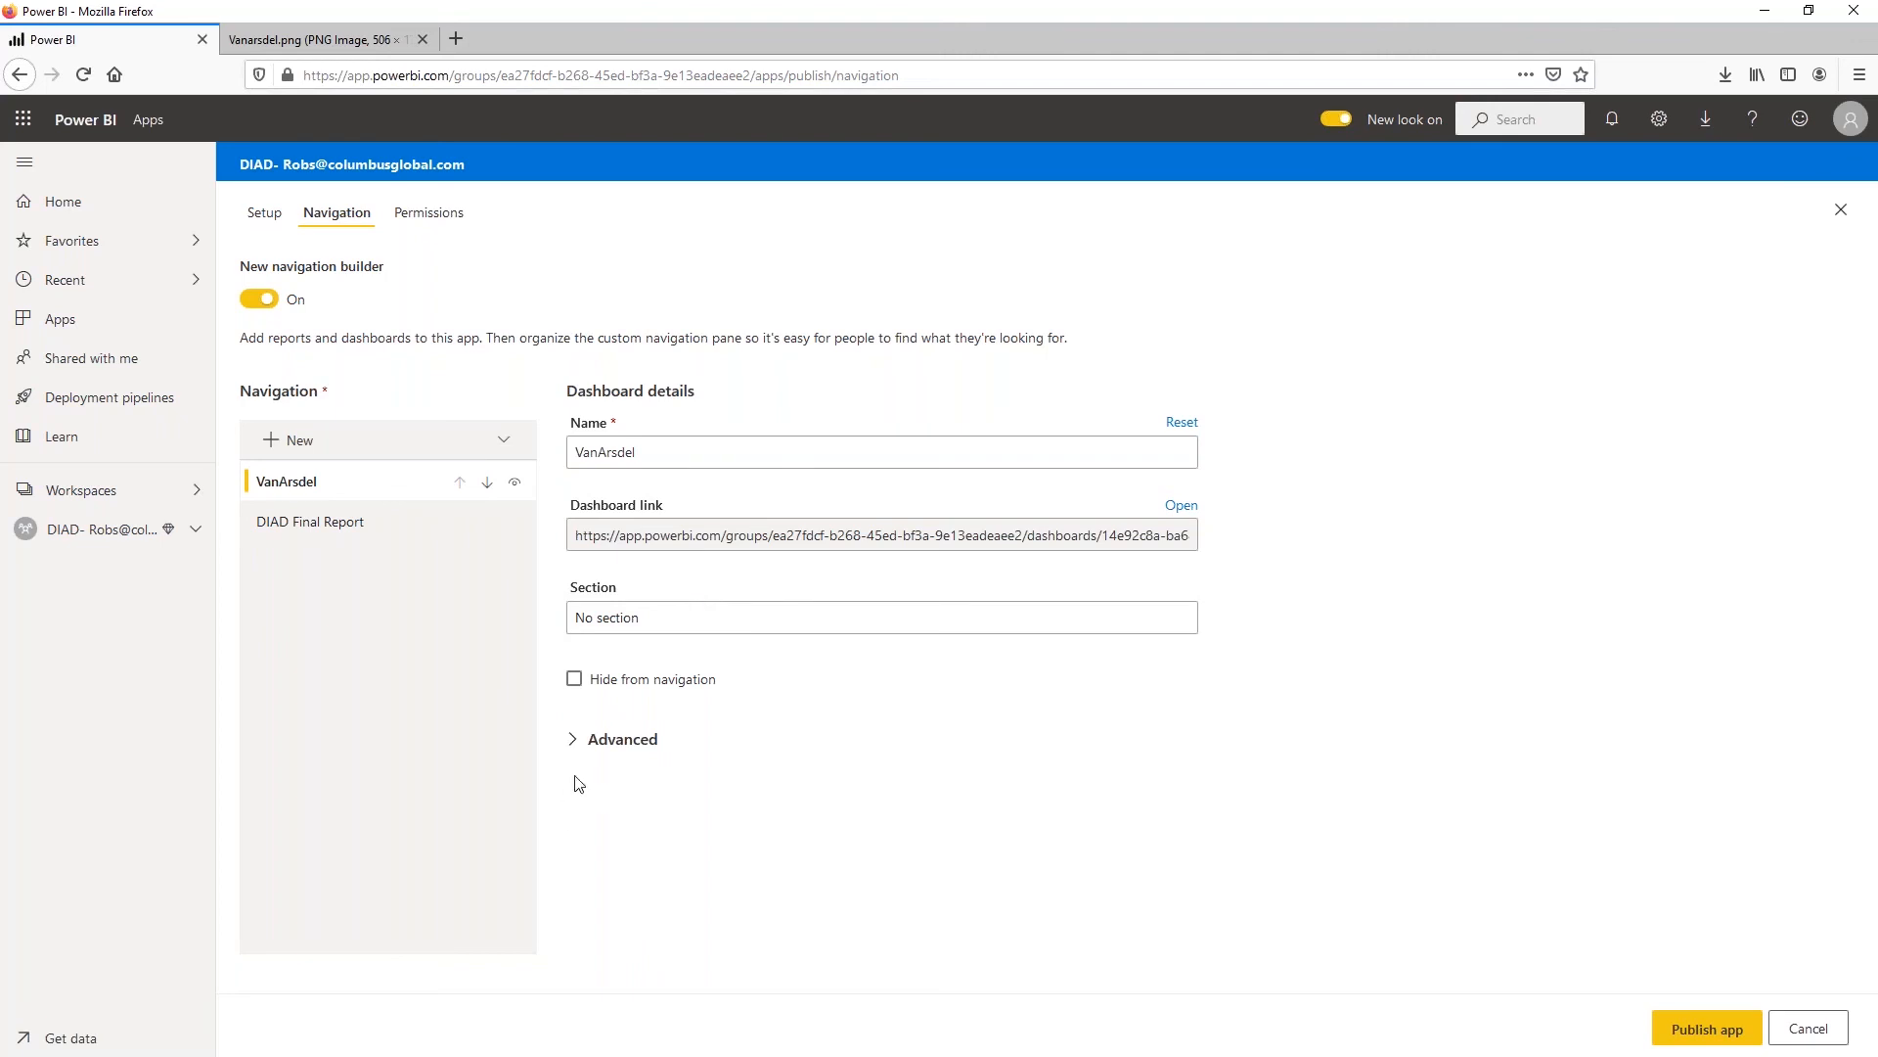
{"action": "left_click", "coordinate": [573, 739]}
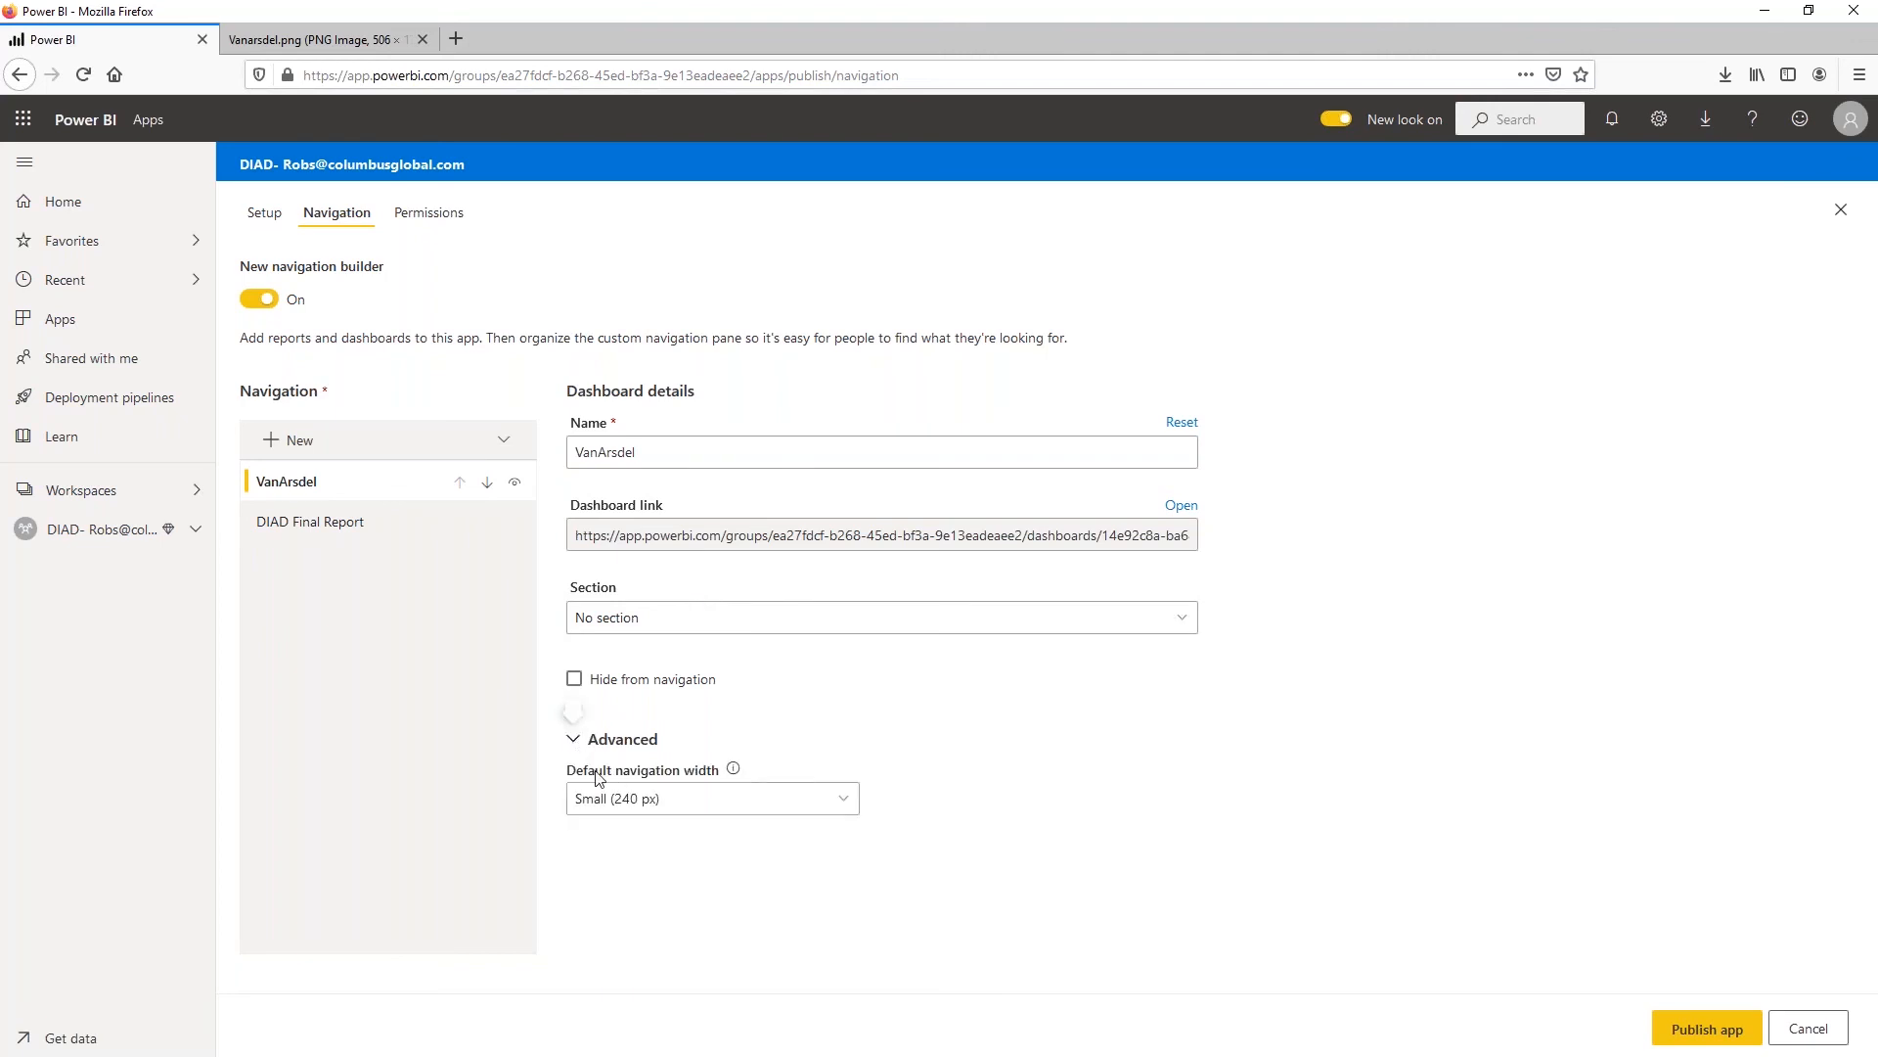
{"action": "left_click", "coordinate": [331, 528]}
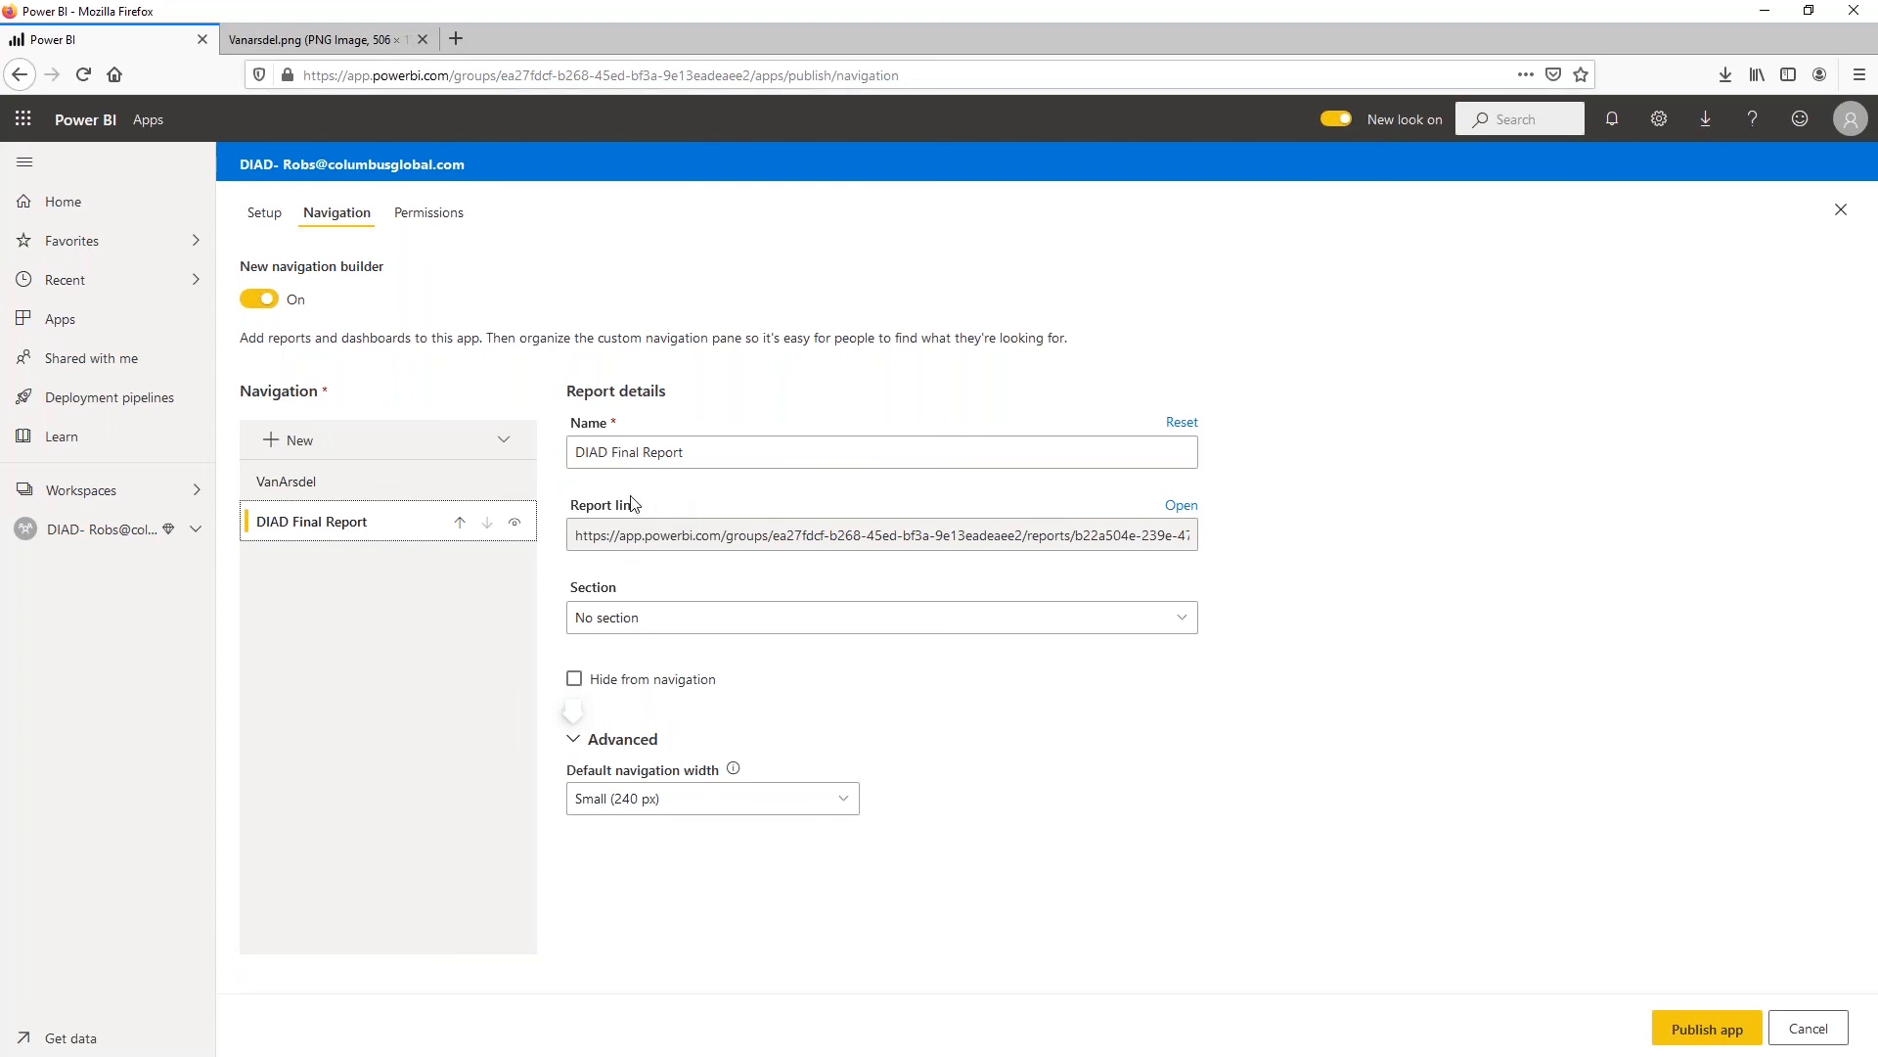
{"action": "left_click", "coordinate": [429, 223]}
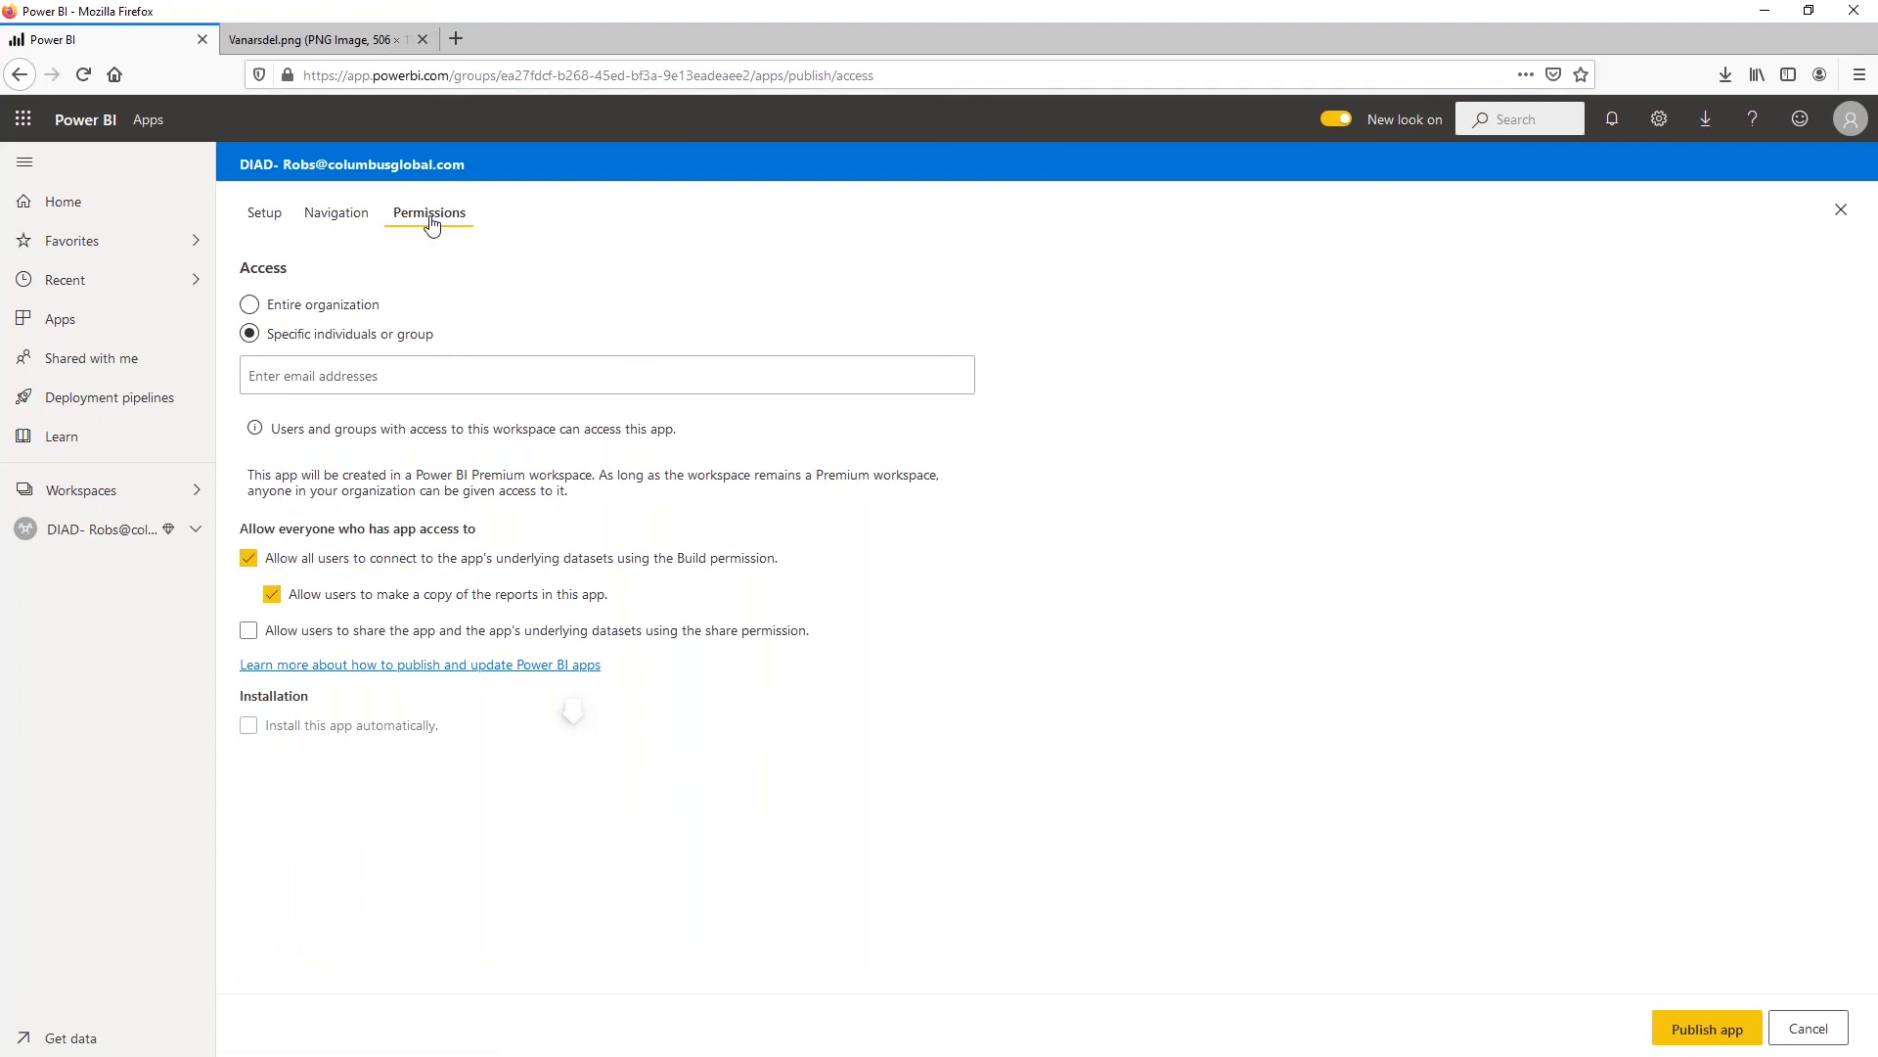
Limit the app's access to specific individuals or group and add the colleague's account
{"action": "left_click", "coordinate": [276, 309]}
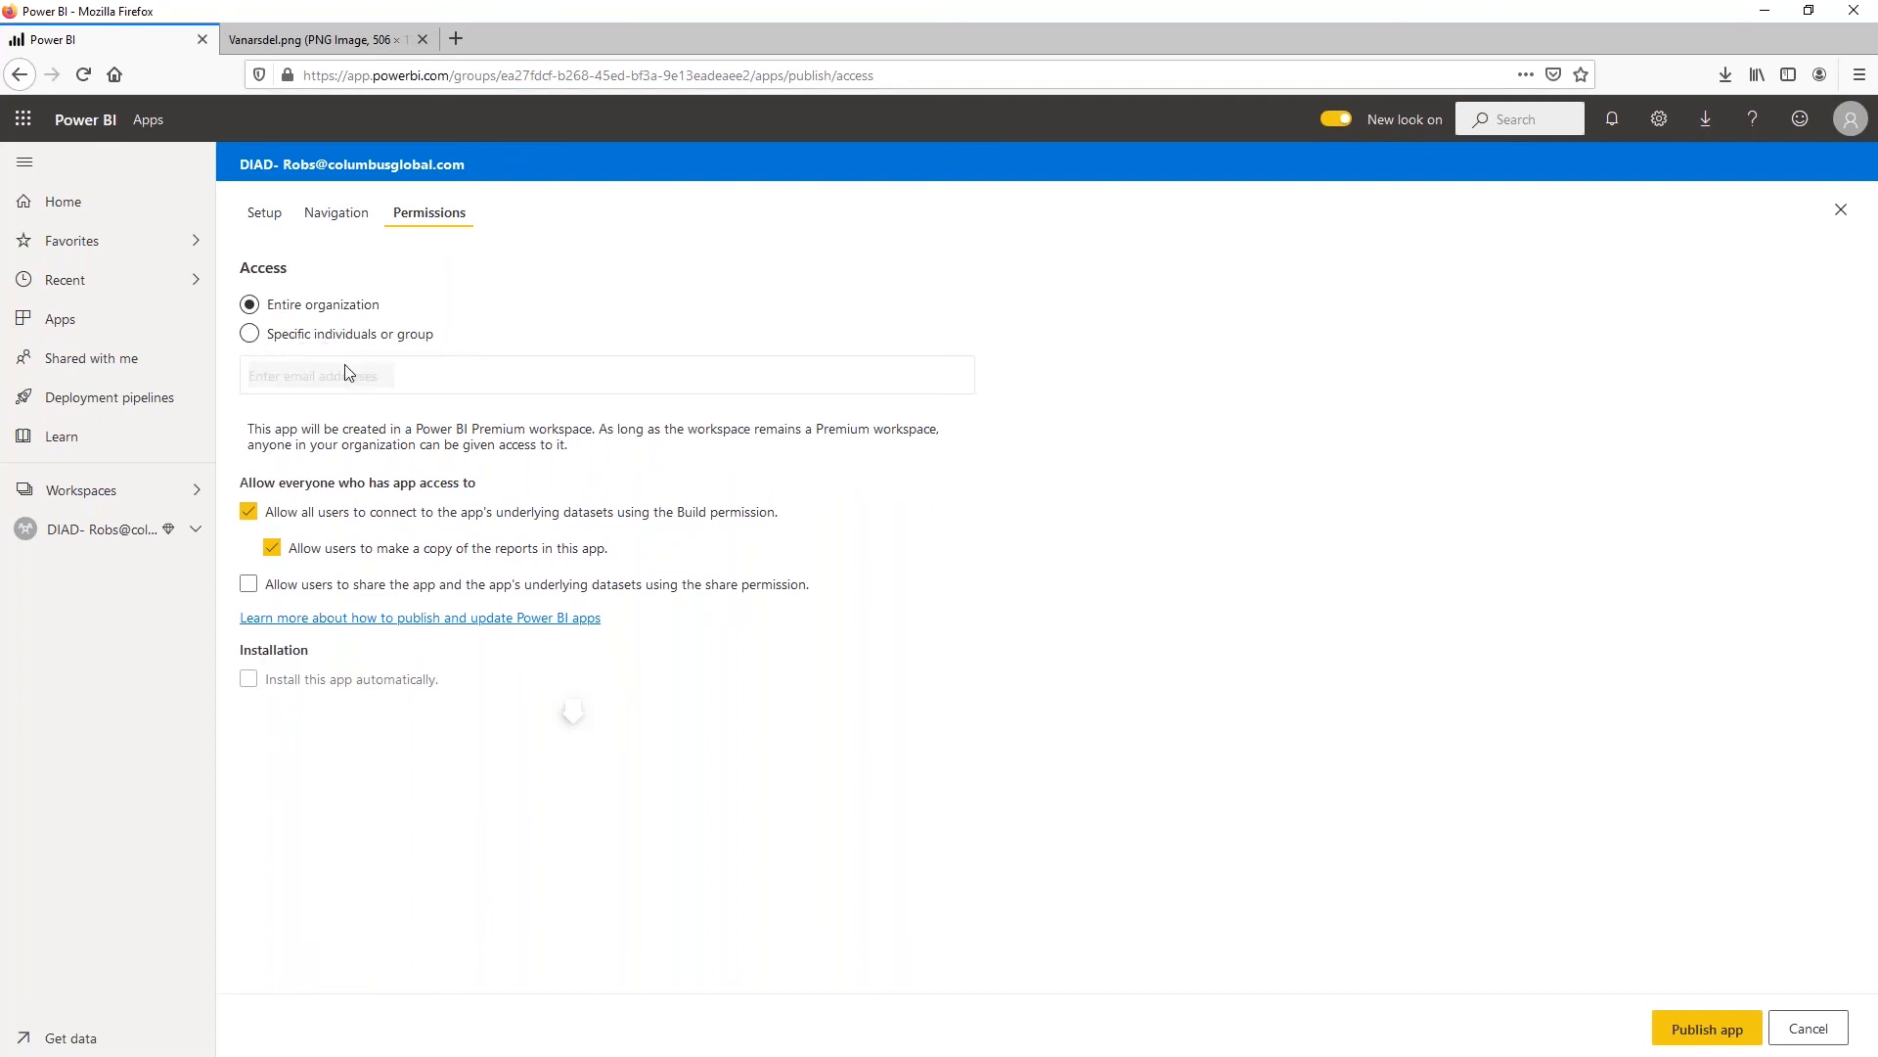
{"action": "left_click", "coordinate": [290, 338]}
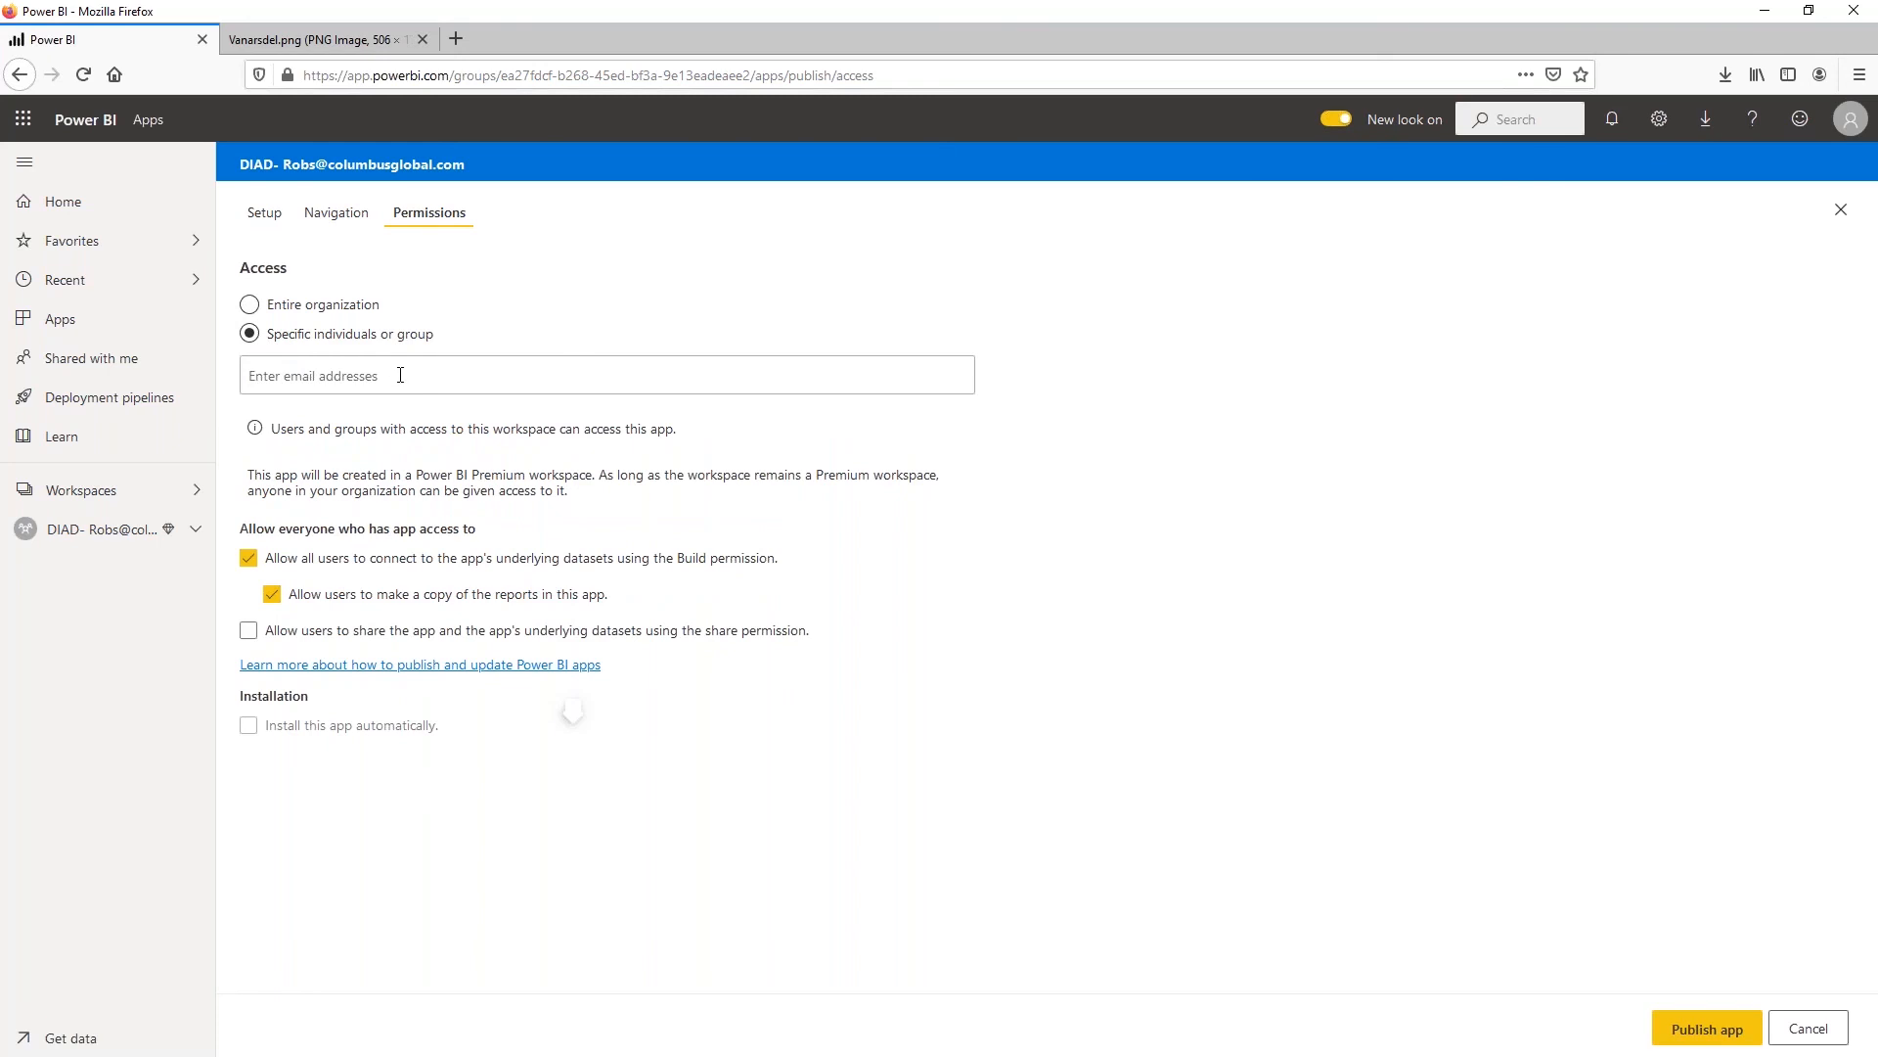
{"action": "type", "text": "robs"}
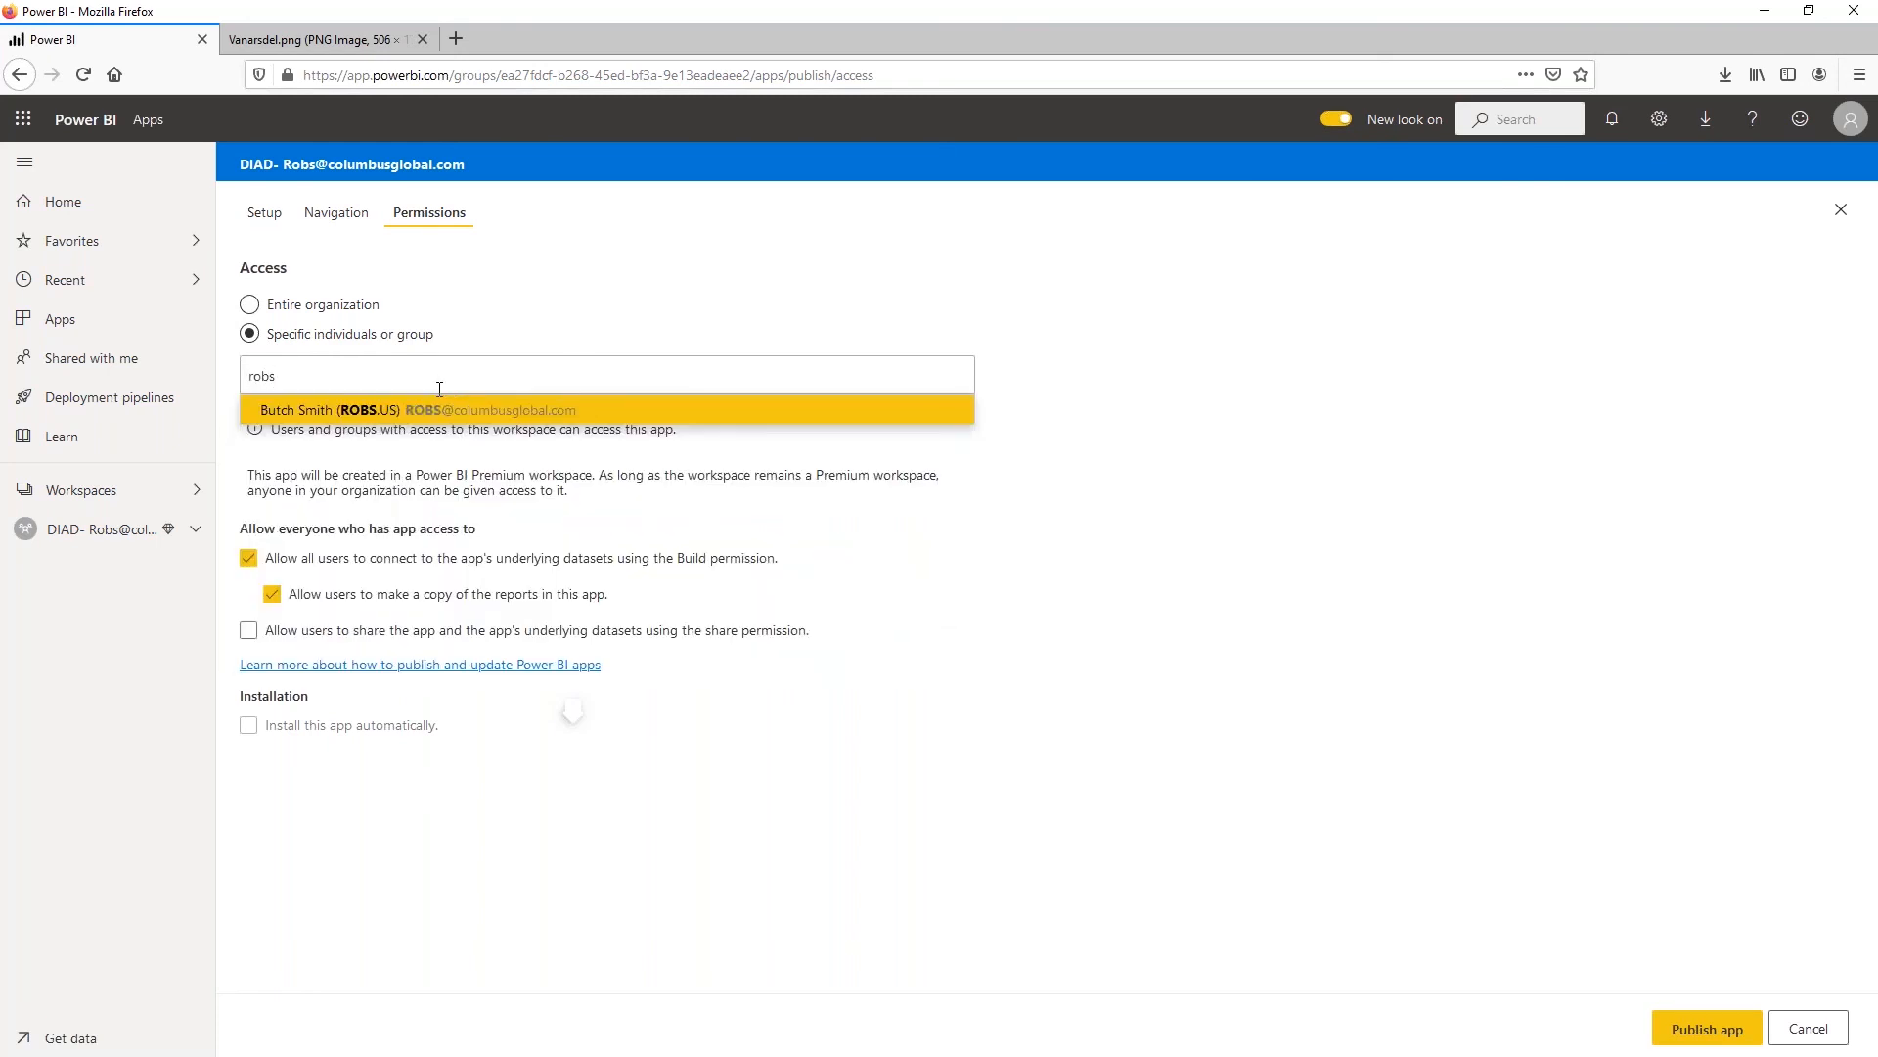
{"action": "key", "text": "Return"}
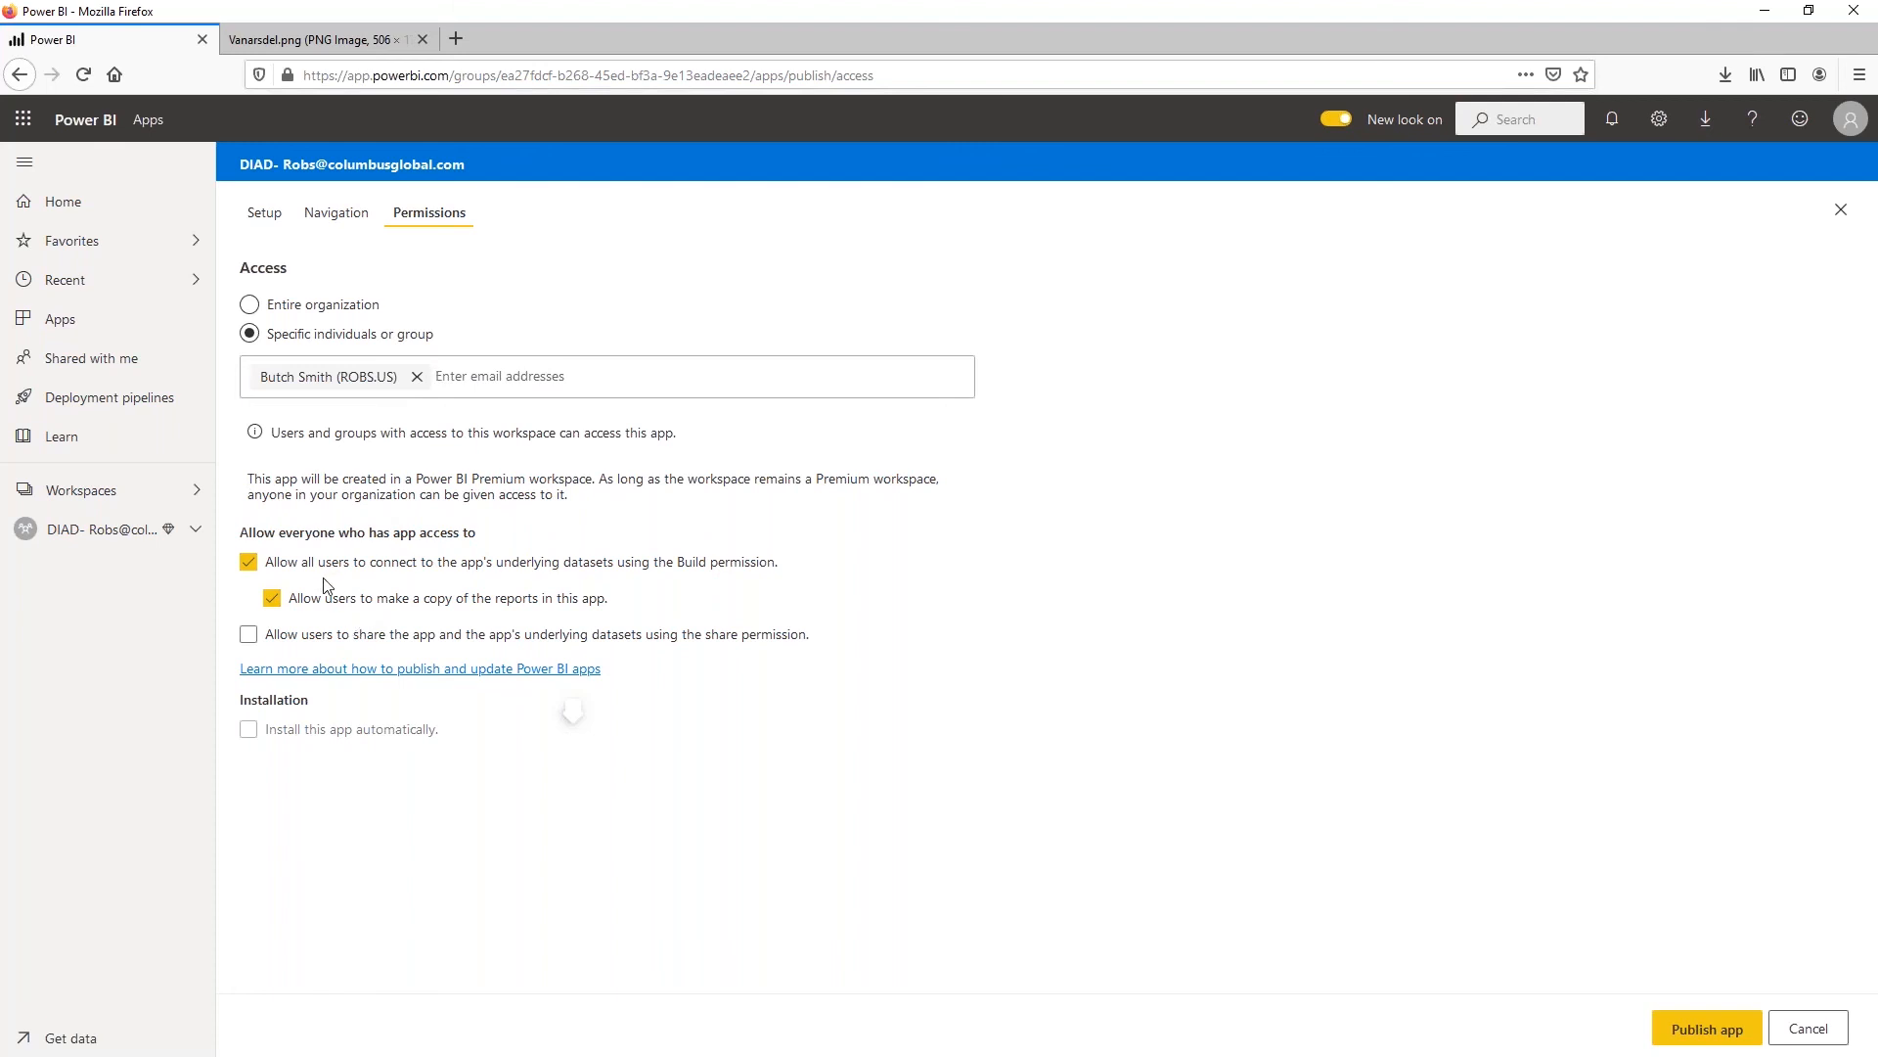
Disallow the Build permission and report copying for app users, and try to publish the app
{"action": "mouse_move", "coordinate": [450, 574]}
{"action": "left_click", "coordinate": [431, 603]}
{"action": "left_click", "coordinate": [299, 570]}
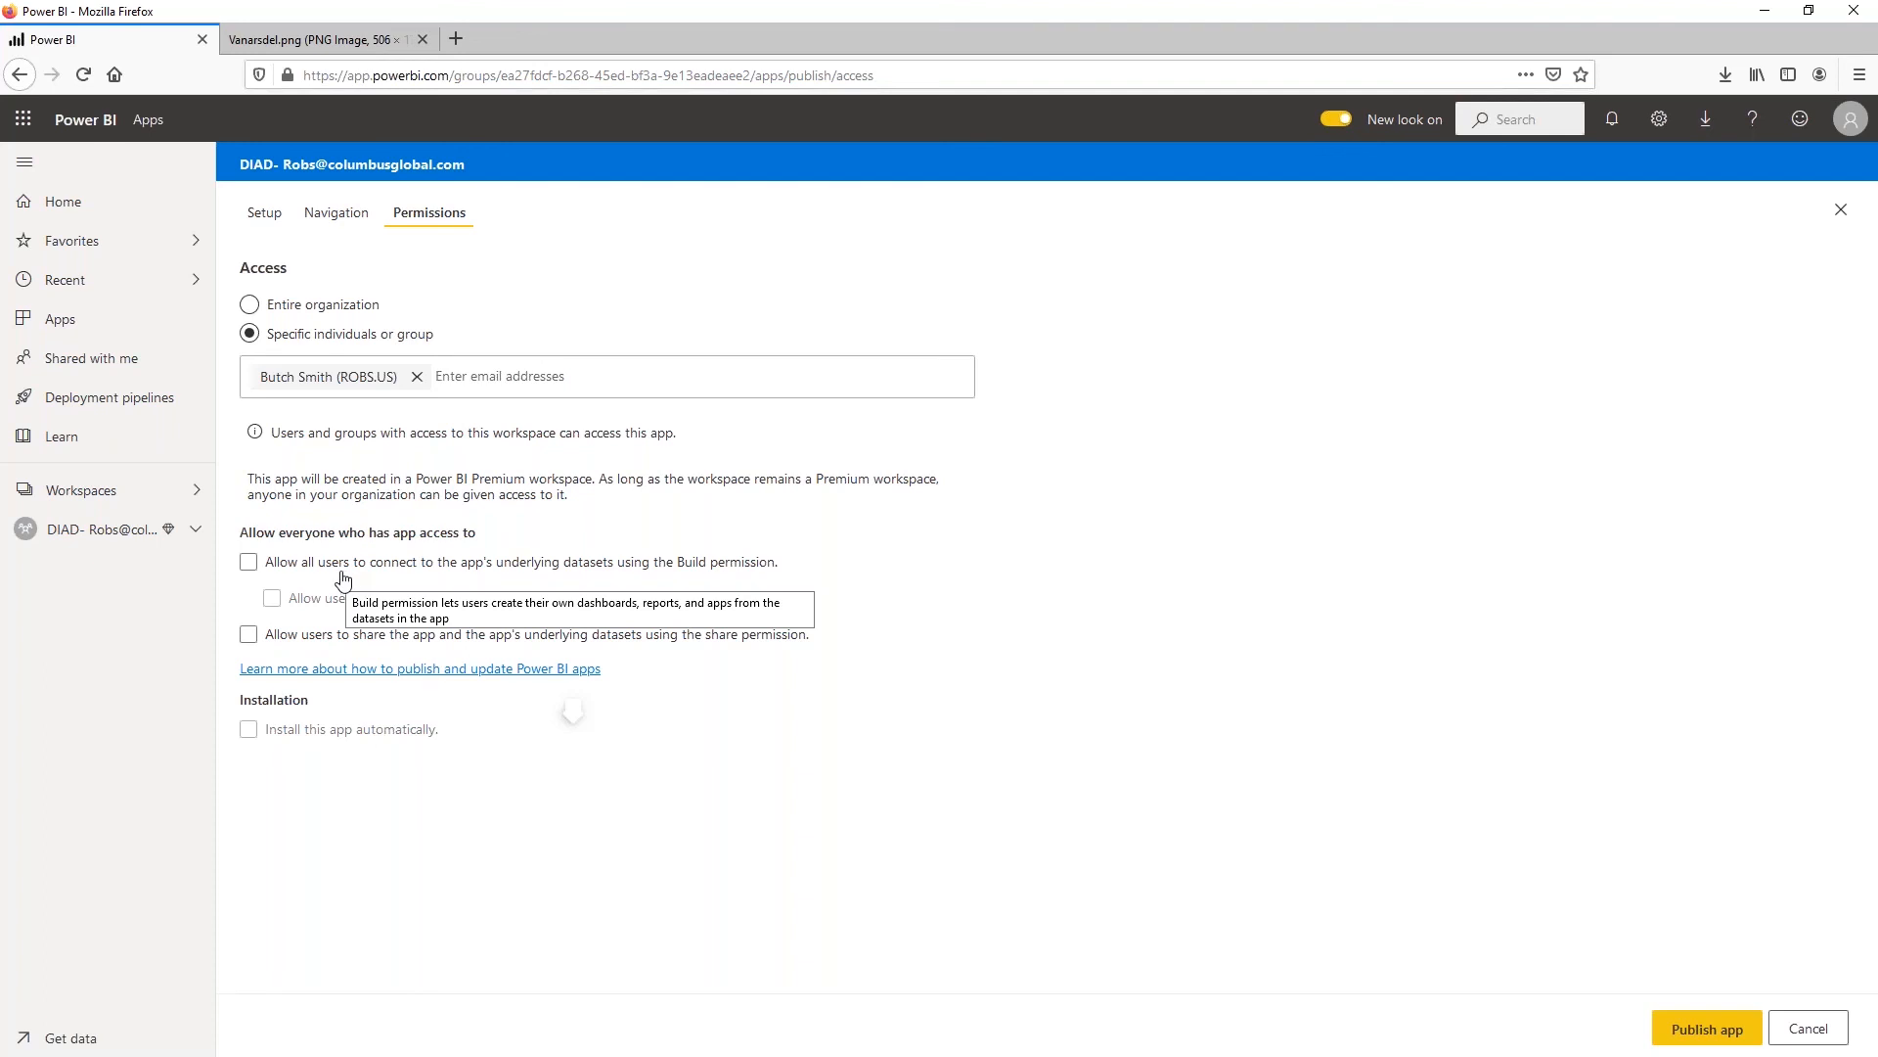
{"action": "left_click", "coordinate": [1708, 1029]}
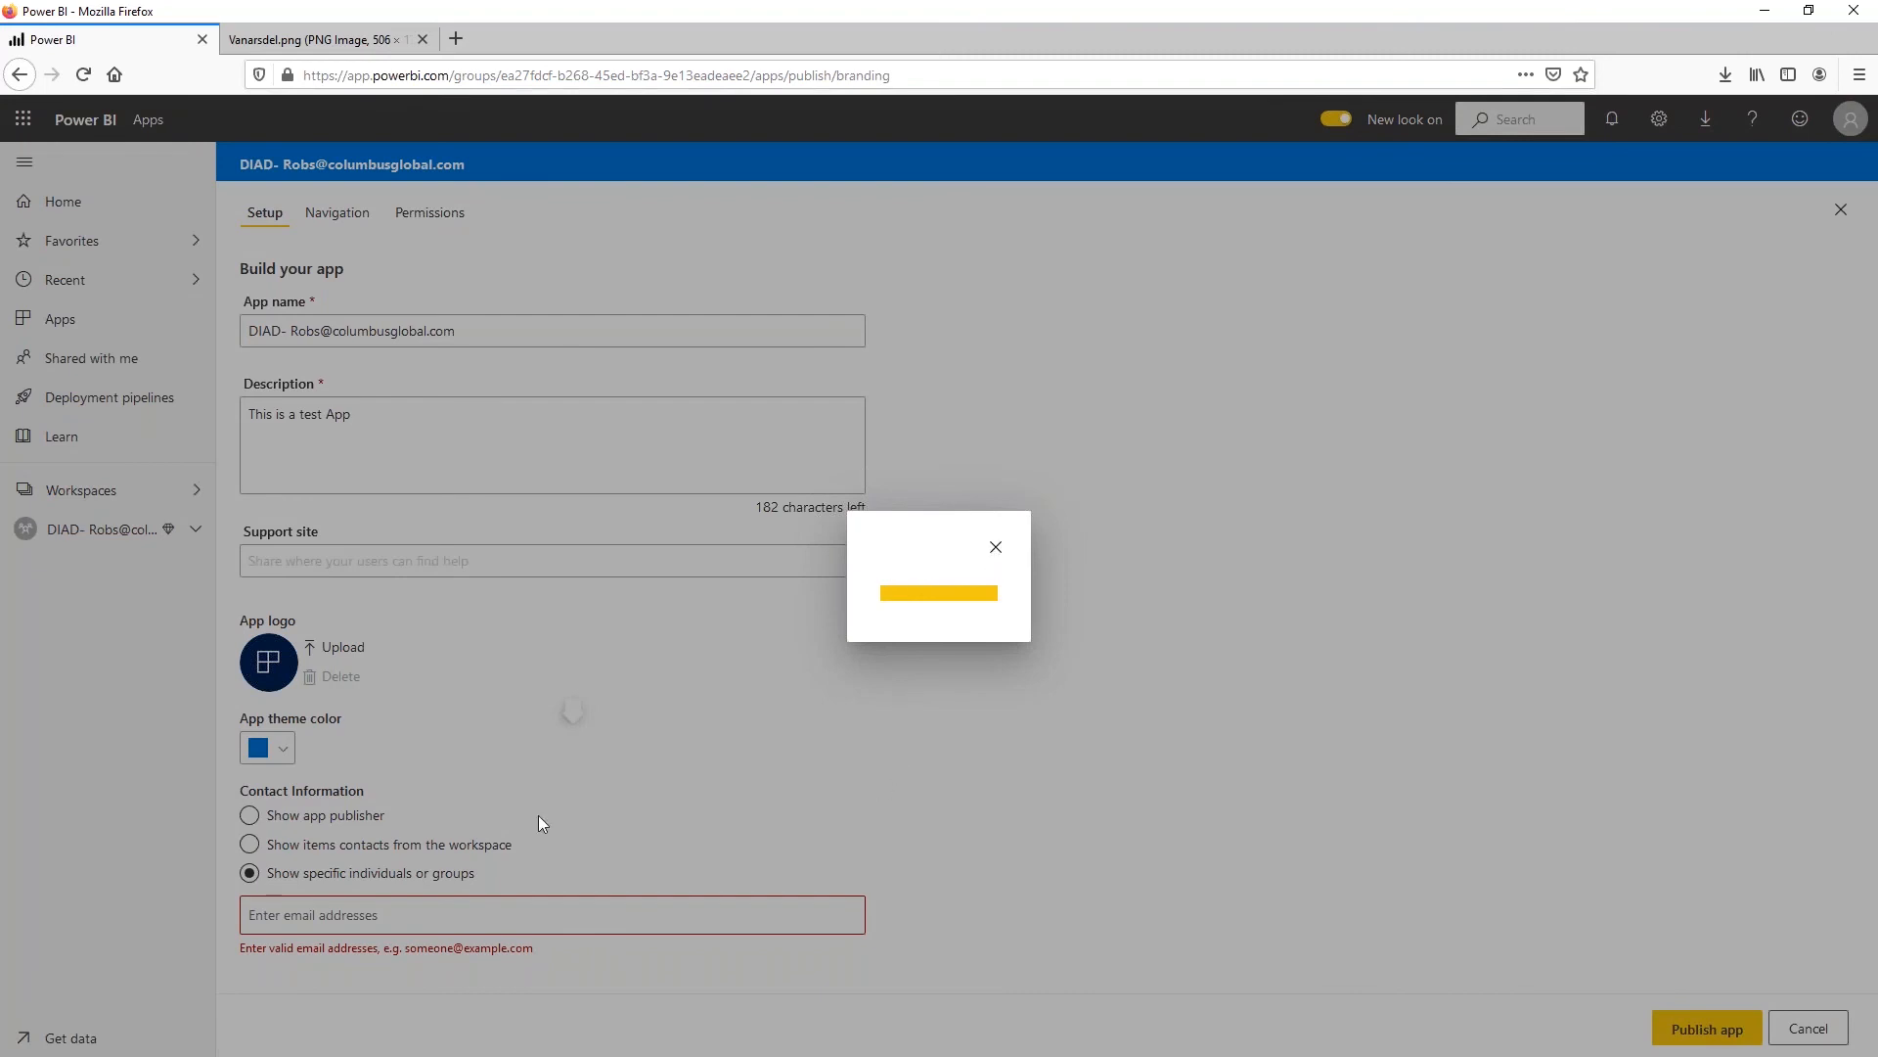
{"action": "left_click", "coordinate": [997, 550]}
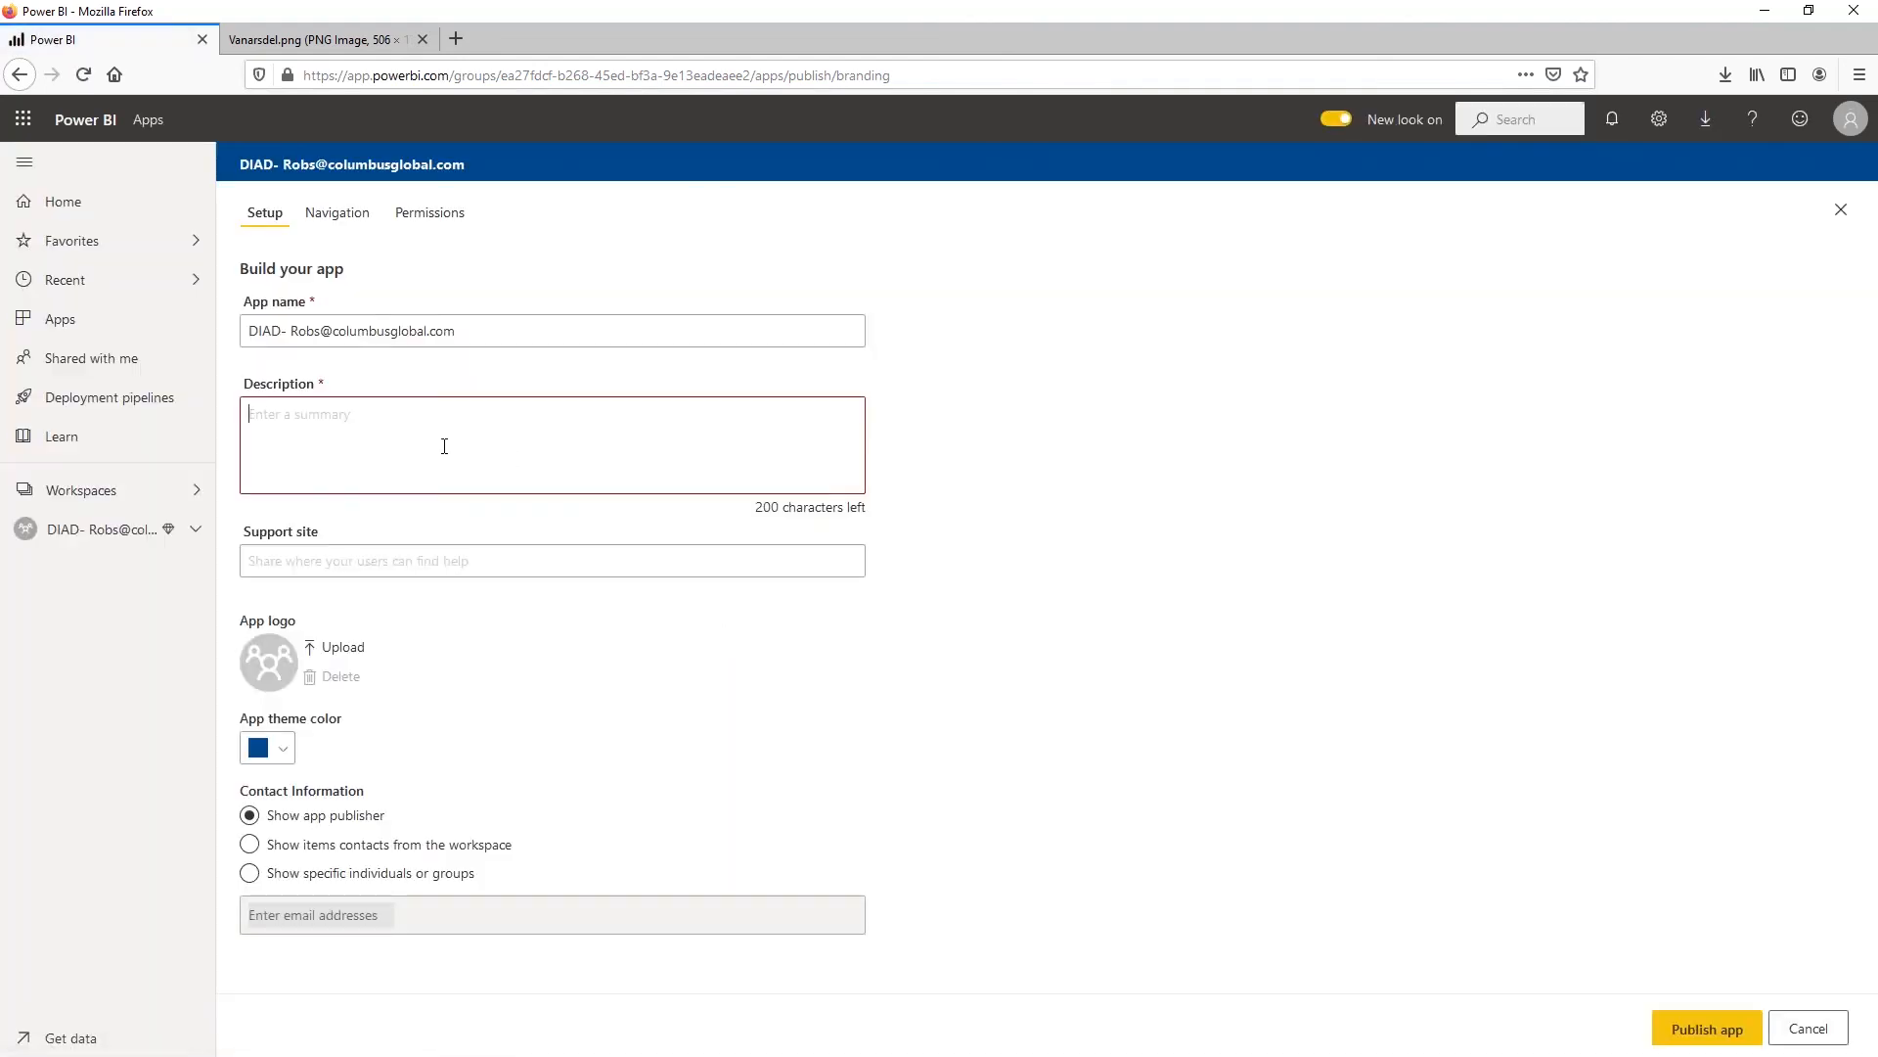
Enter the app description "THis is my DIad App" and check the app's navigation settings
{"action": "left_click", "coordinate": [444, 446]}
{"action": "type", "text": "THis is my DIad App"}
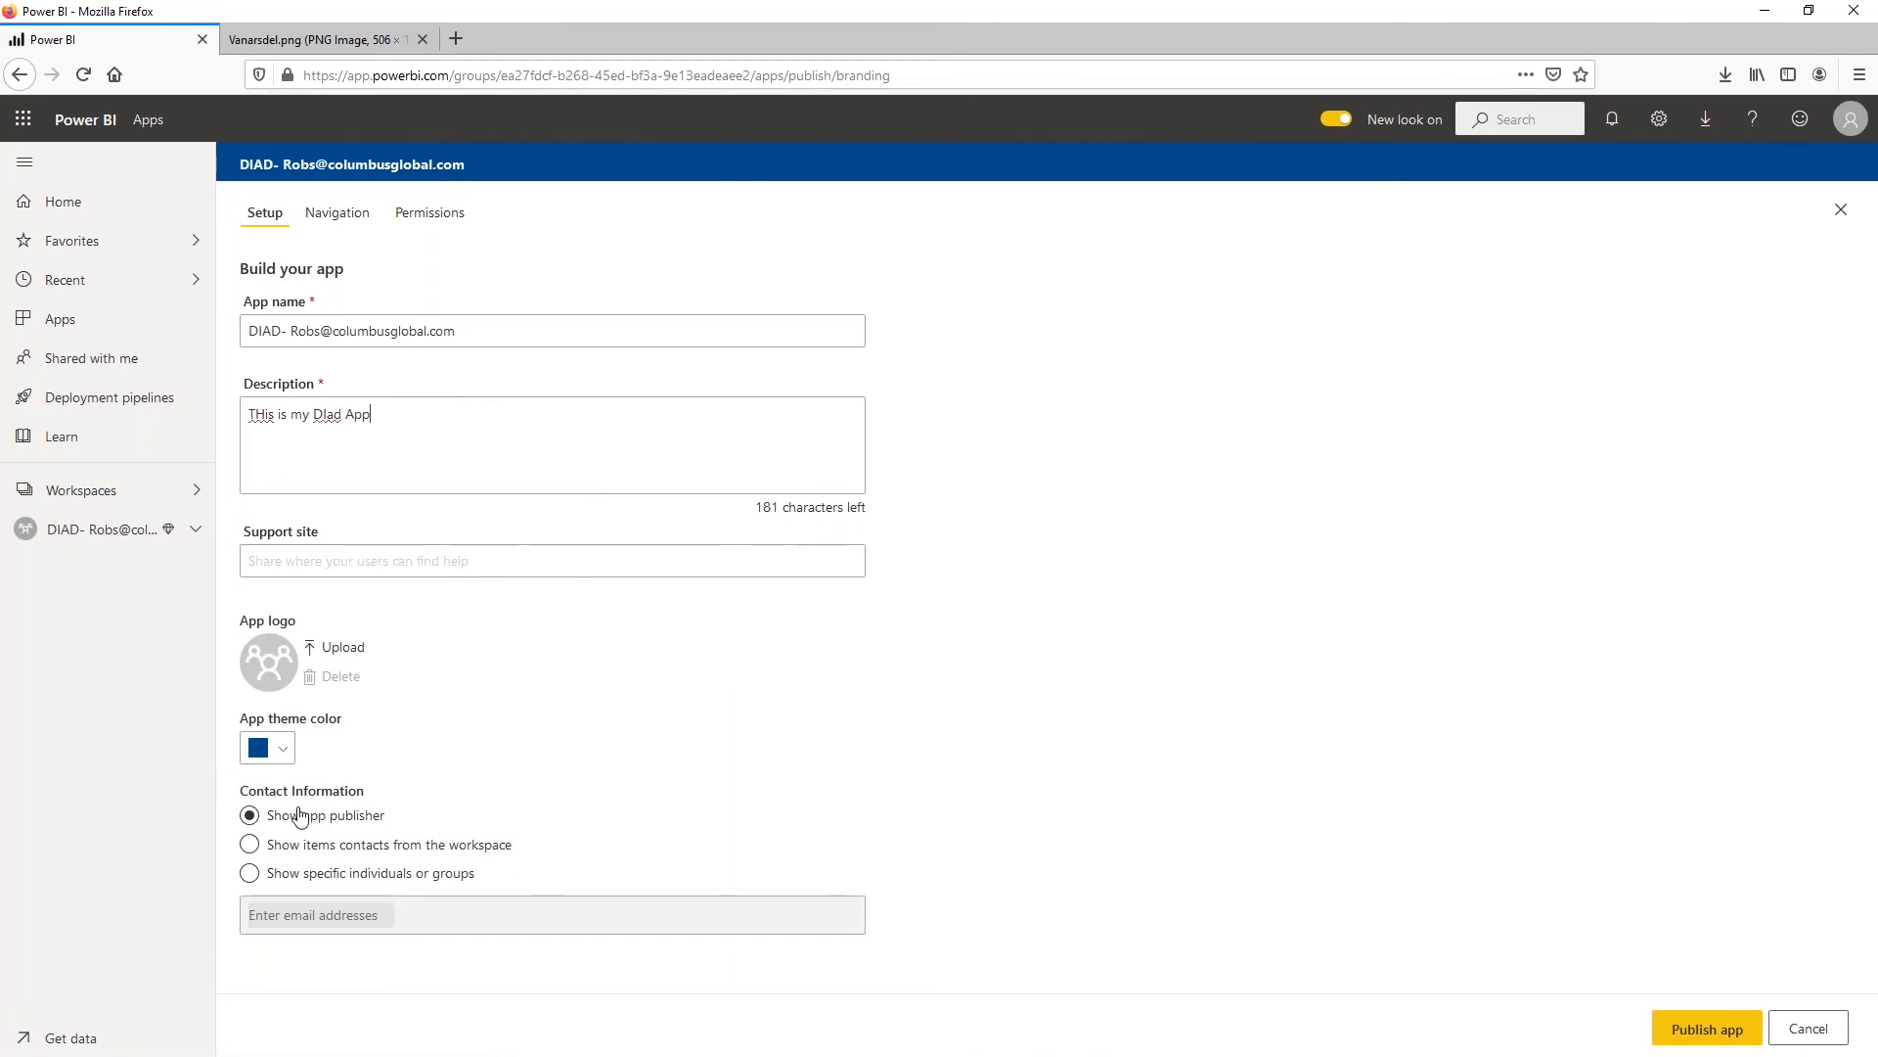
{"action": "left_click", "coordinate": [337, 213]}
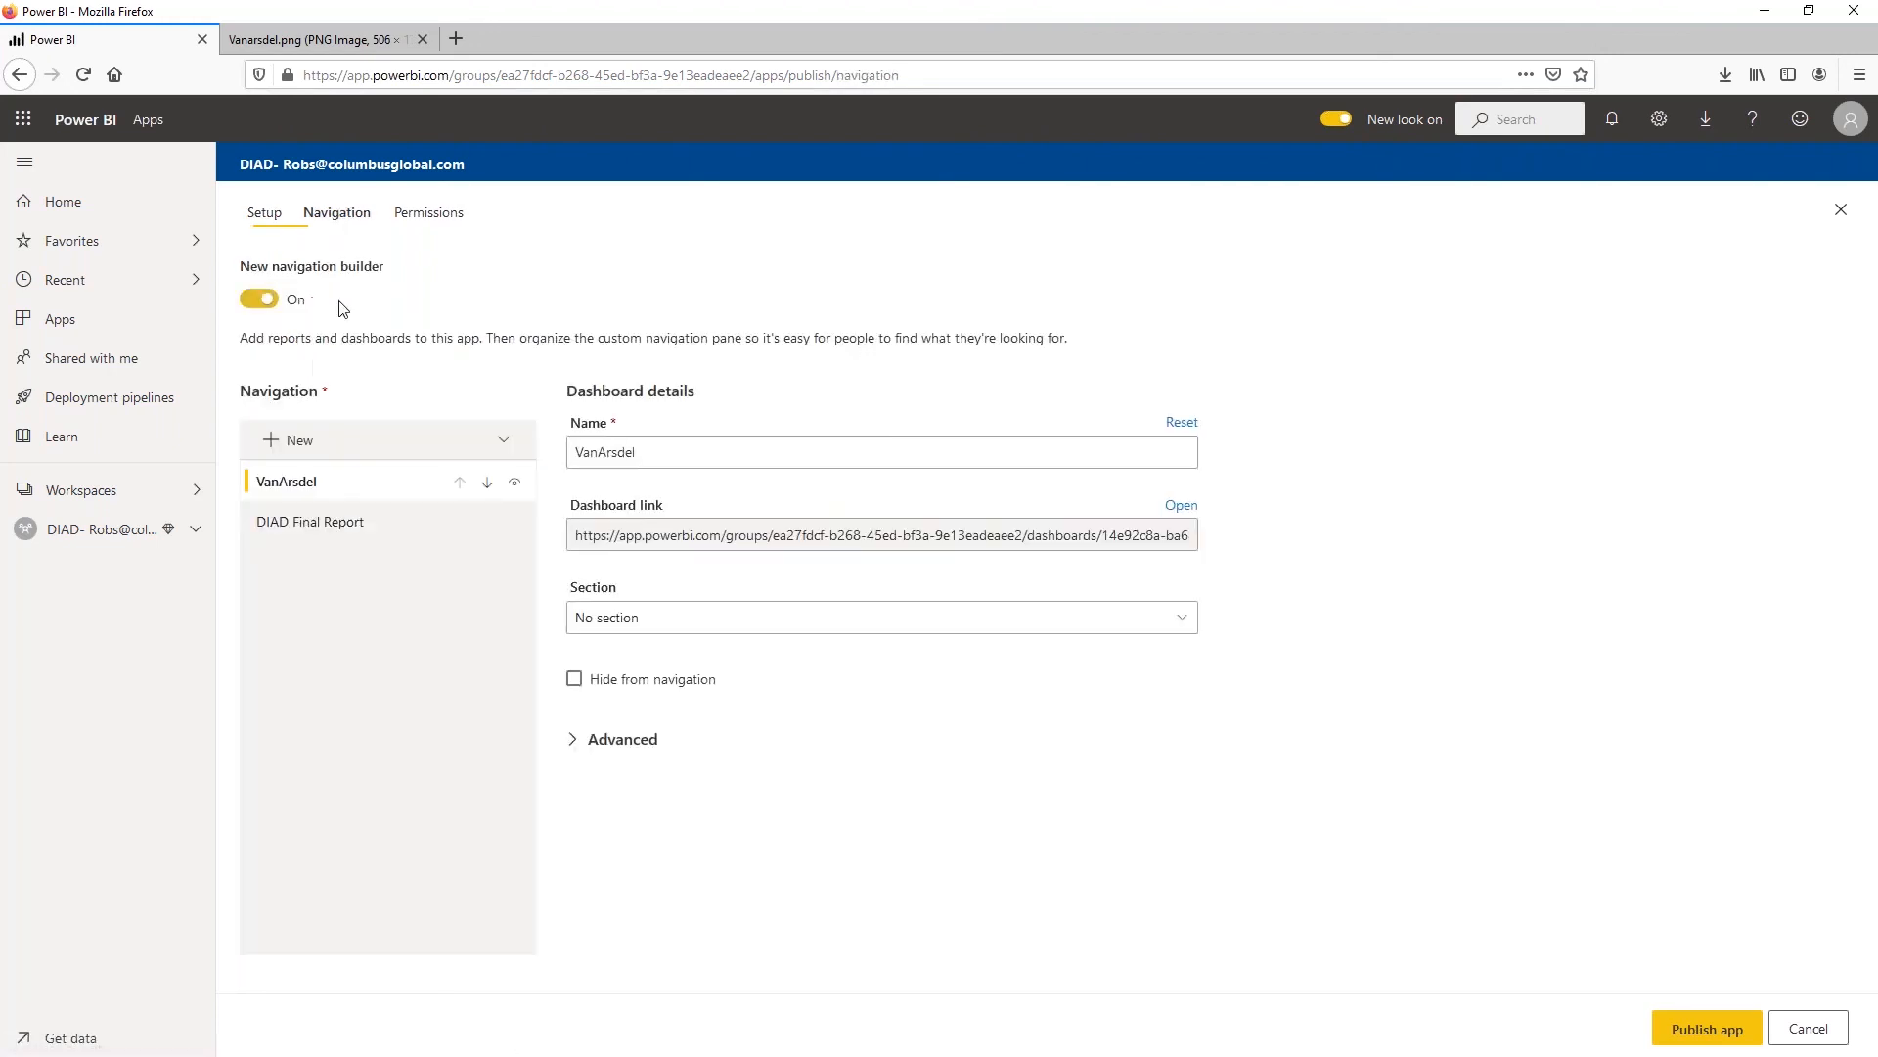
Add the colleague's account to the app's access permissions and disallow the Build permission and report copying
{"action": "left_click", "coordinate": [438, 212]}
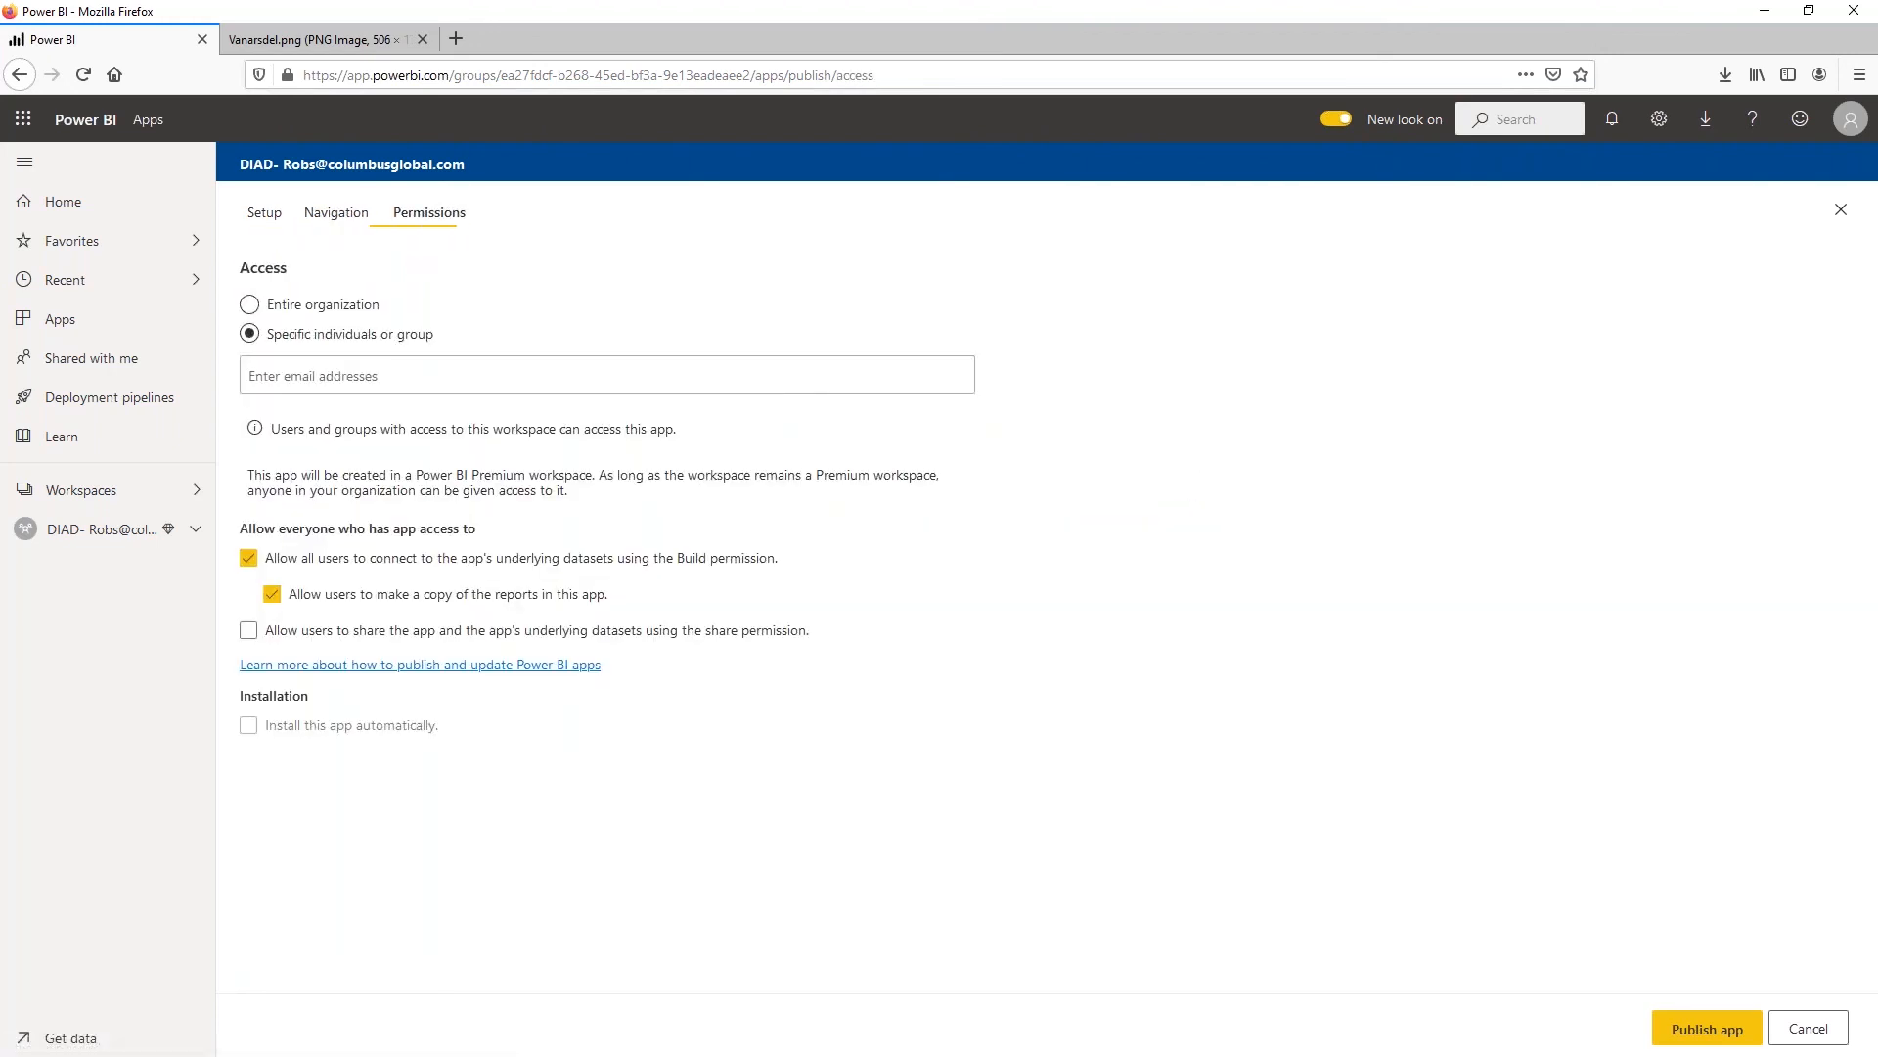
{"action": "left_click", "coordinate": [371, 374]}
{"action": "type", "text": "robs"}
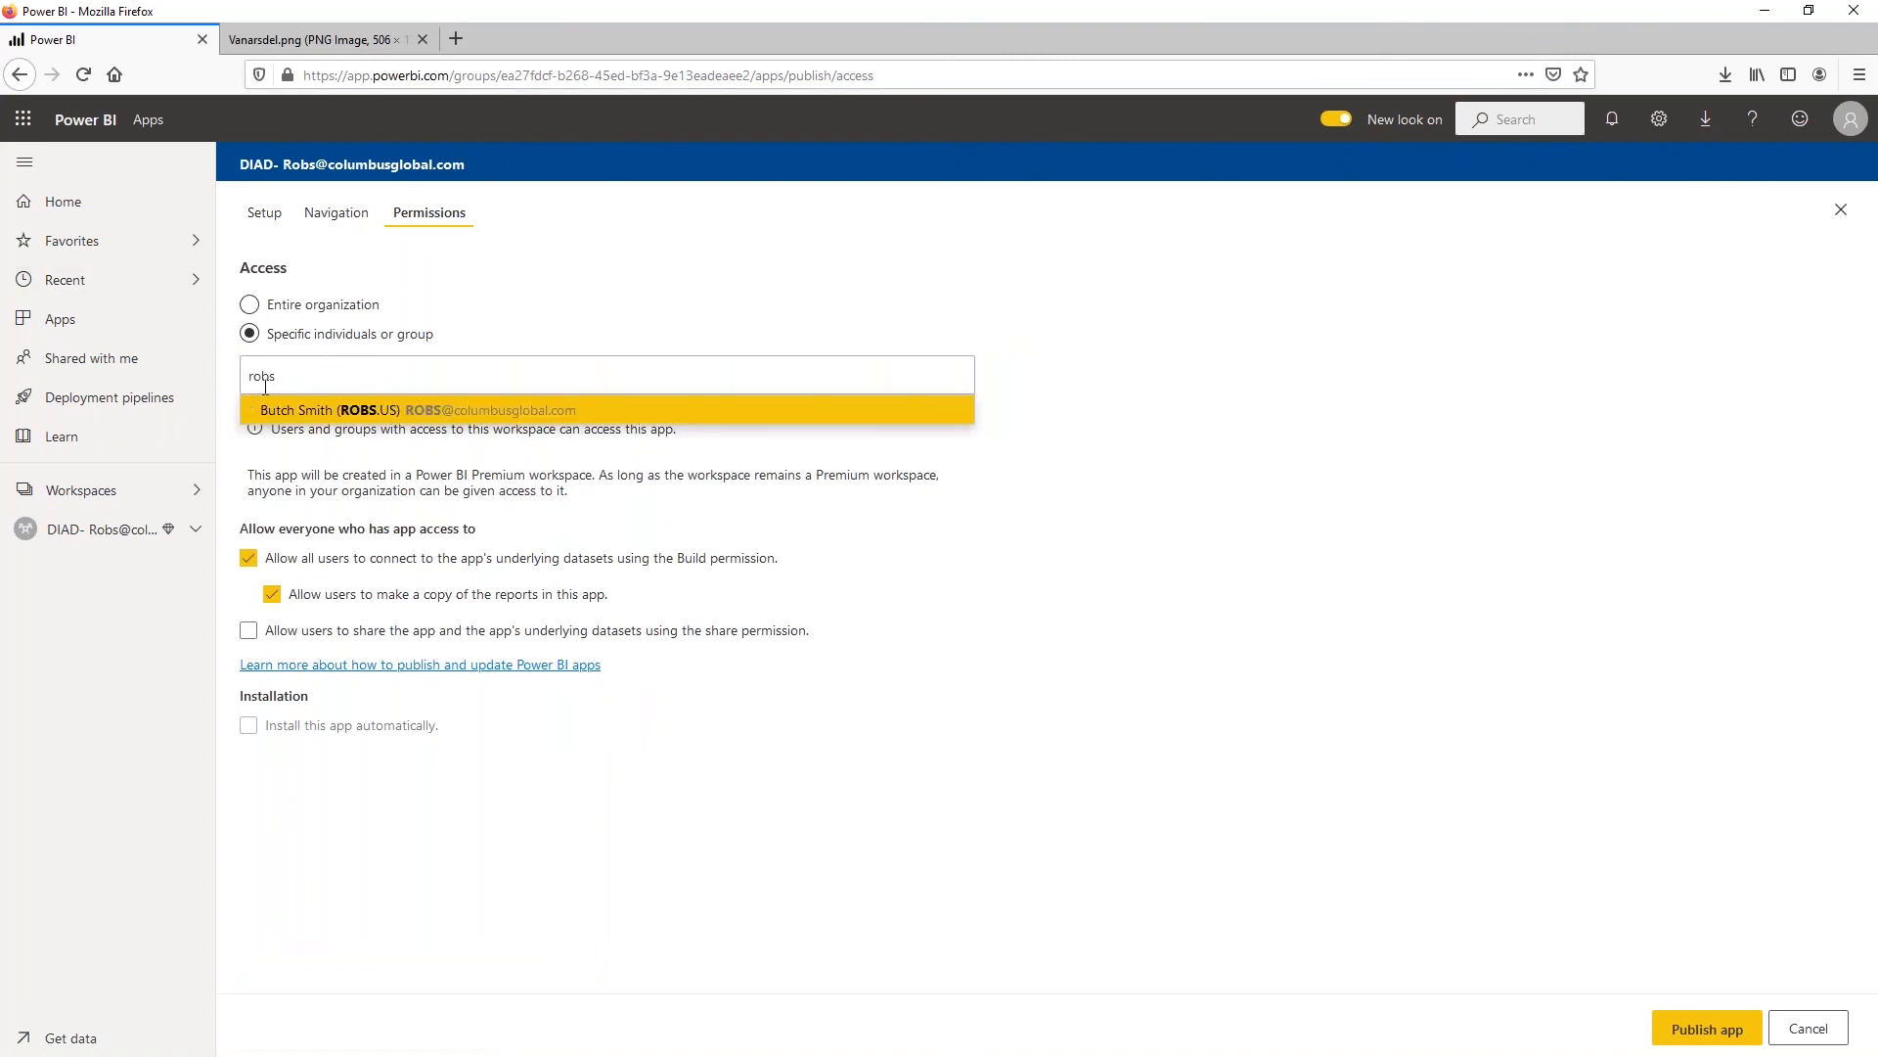
{"action": "left_click", "coordinate": [294, 419]}
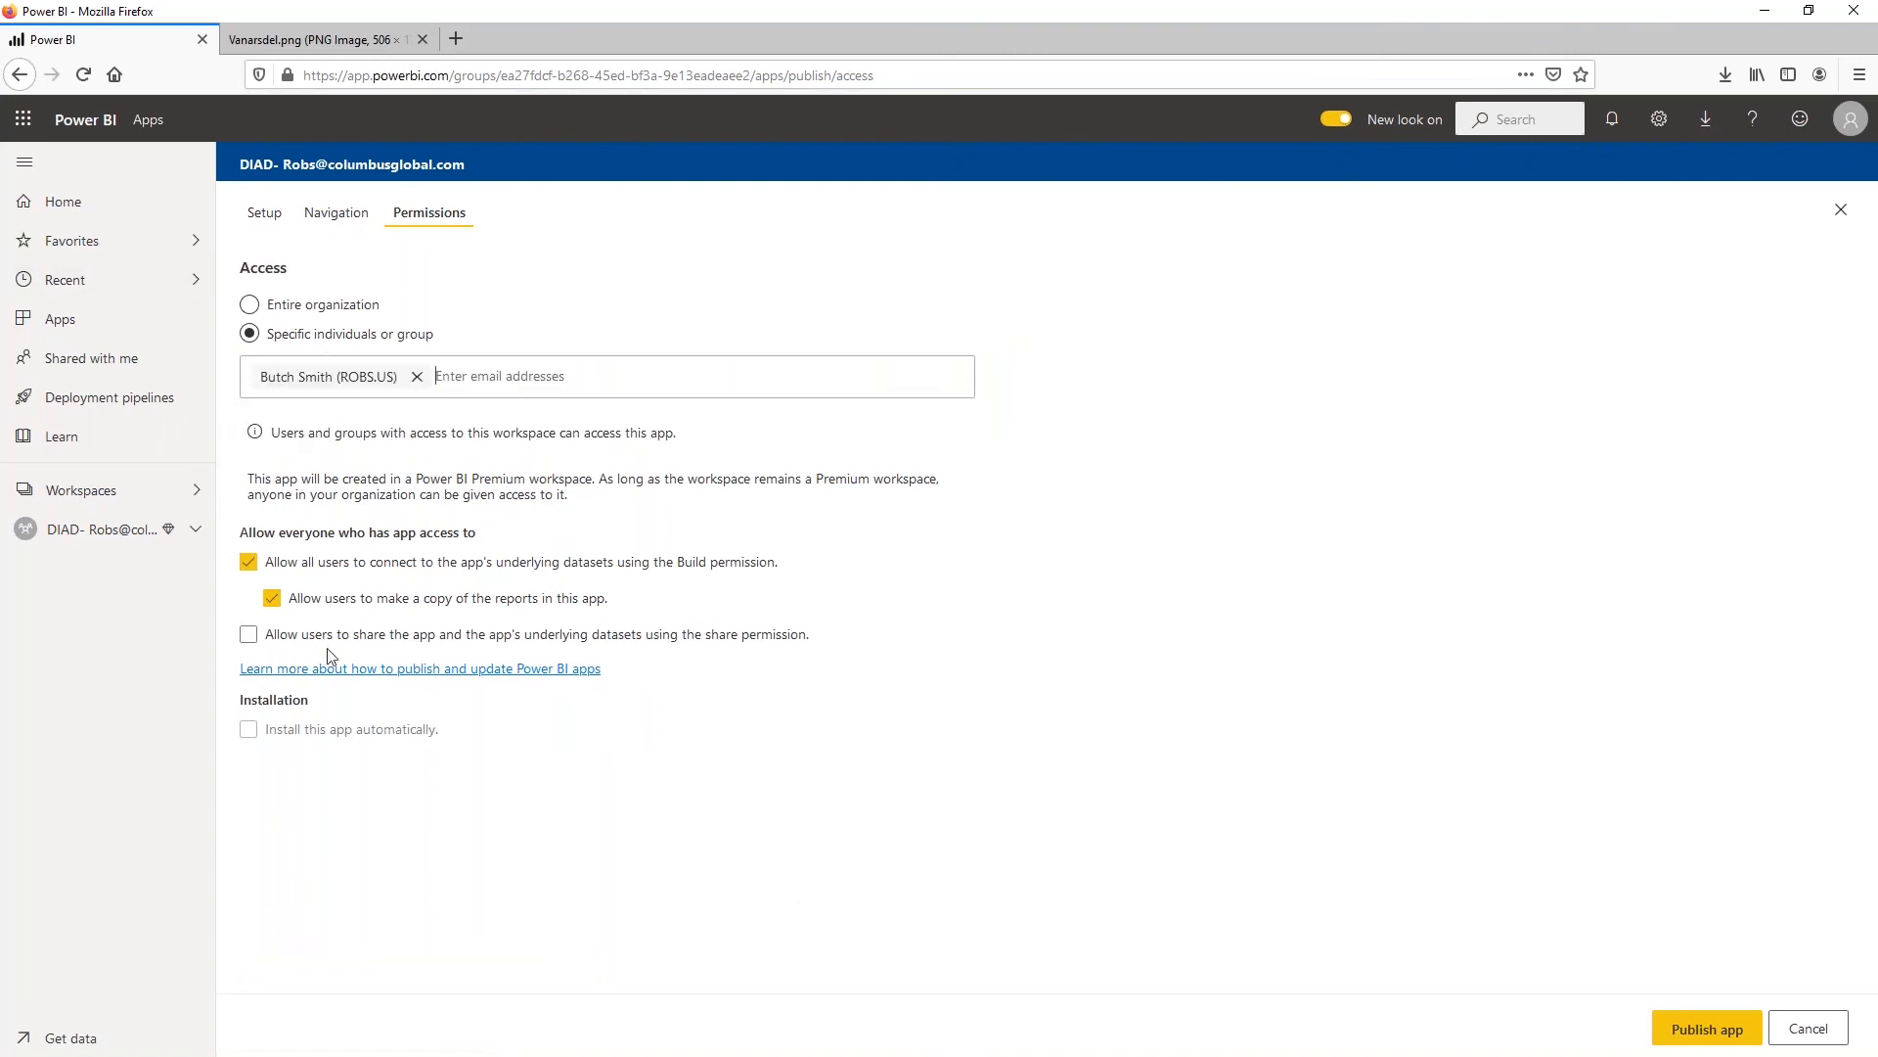
{"action": "left_click", "coordinate": [272, 598]}
{"action": "left_click", "coordinate": [250, 567]}
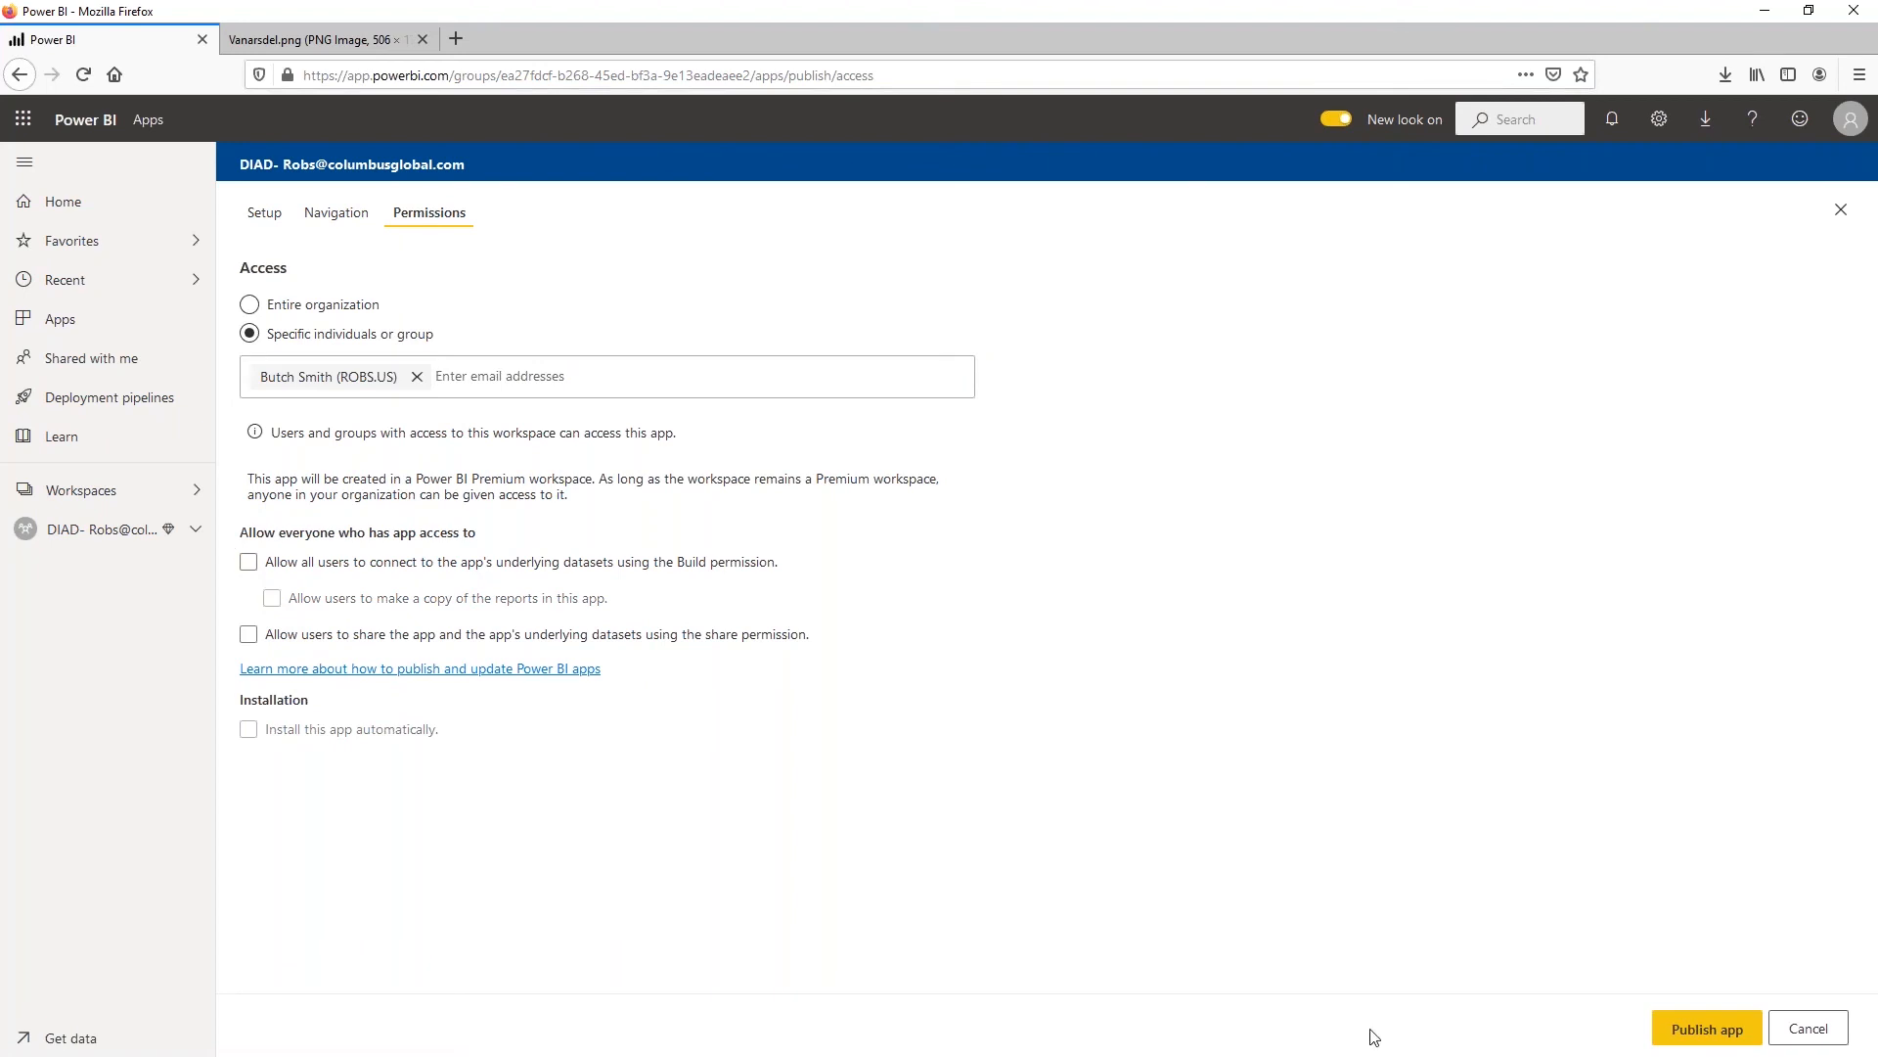
Publish the DIAD app, confirm the publication and go to the published app
{"action": "left_click", "coordinate": [1670, 1034]}
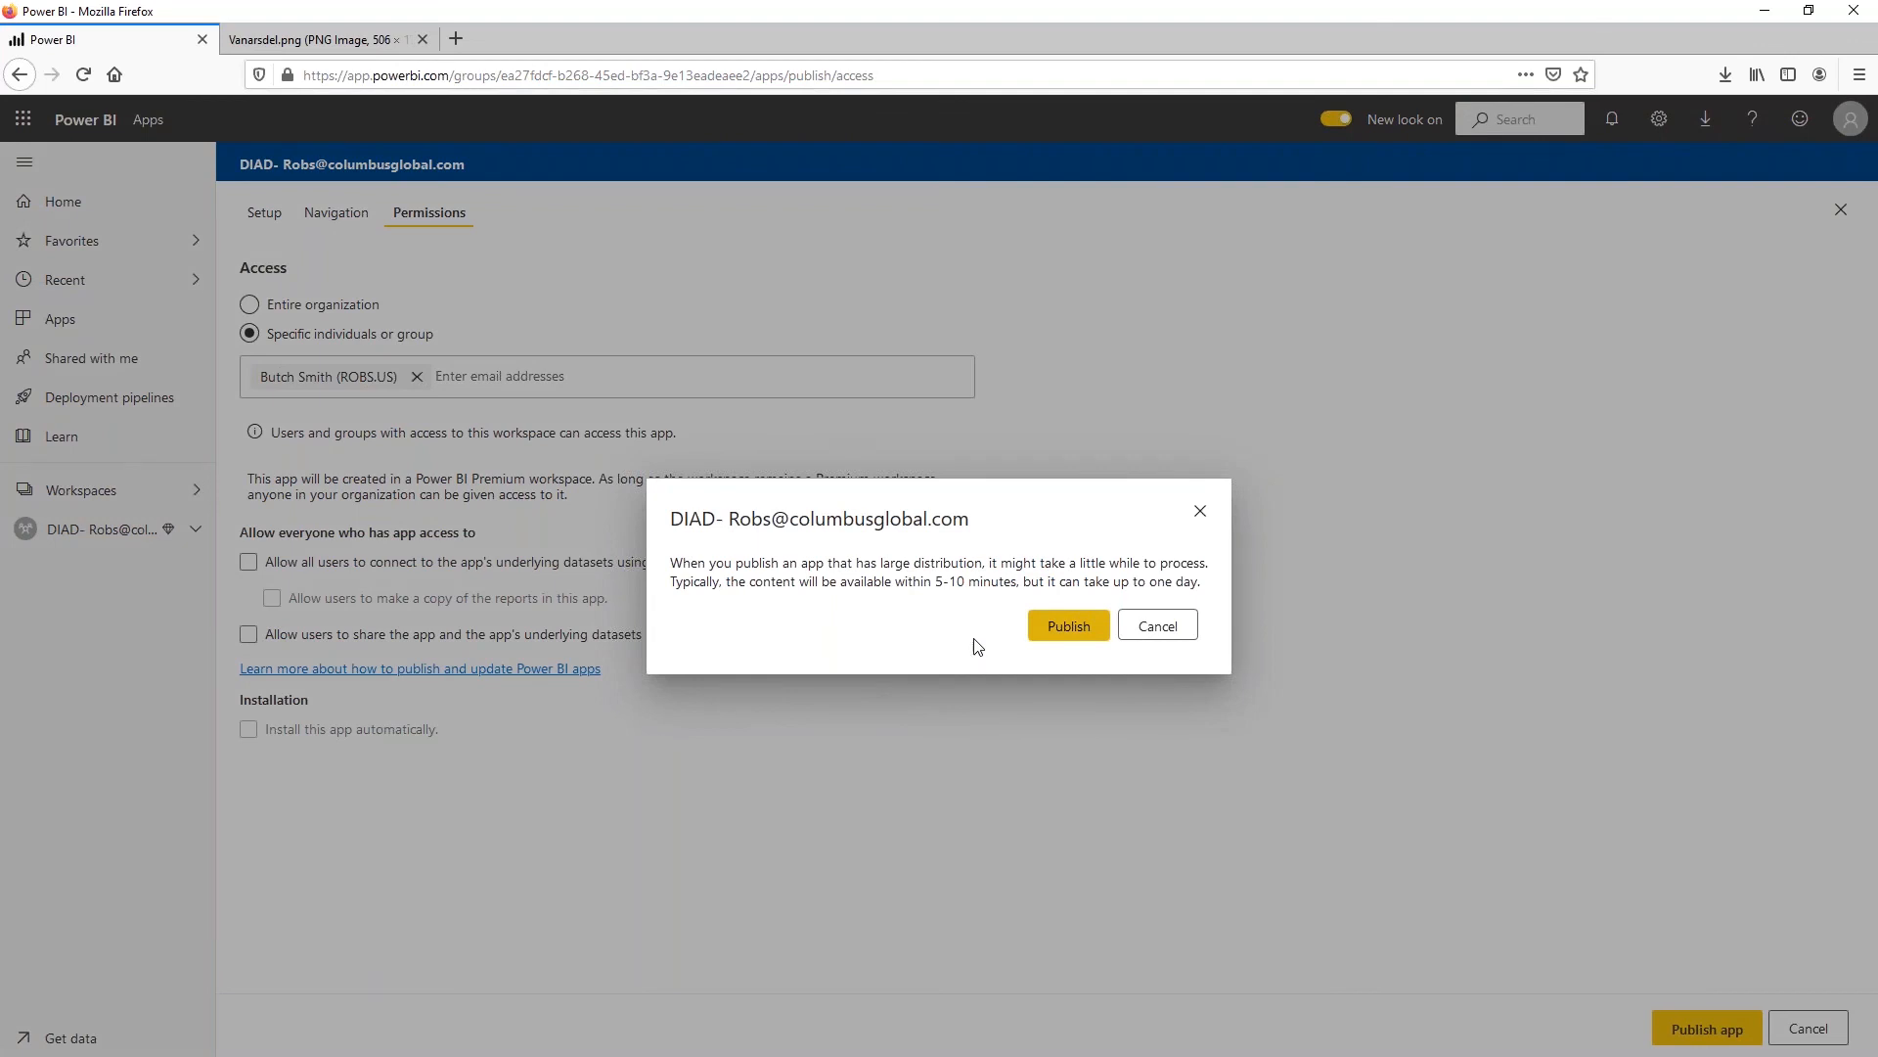
{"action": "left_click", "coordinate": [1069, 626]}
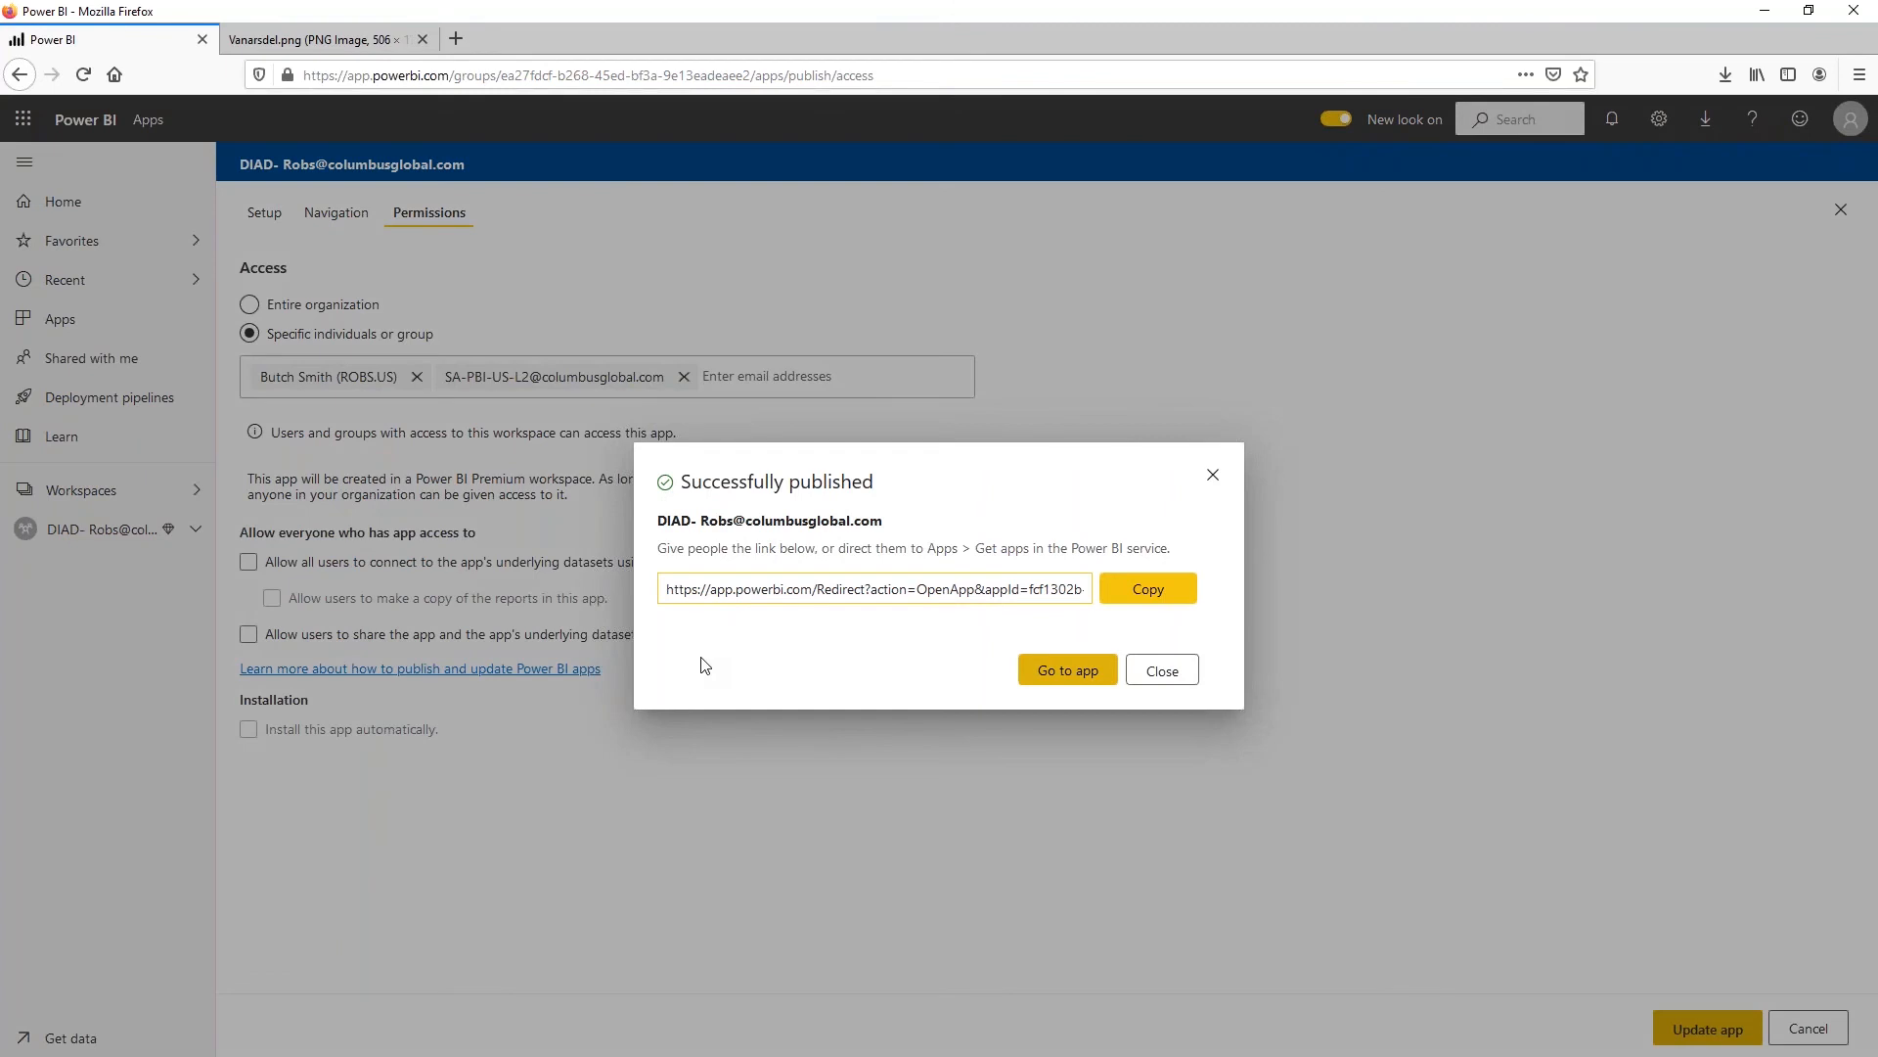
{"action": "left_click", "coordinate": [1070, 671]}
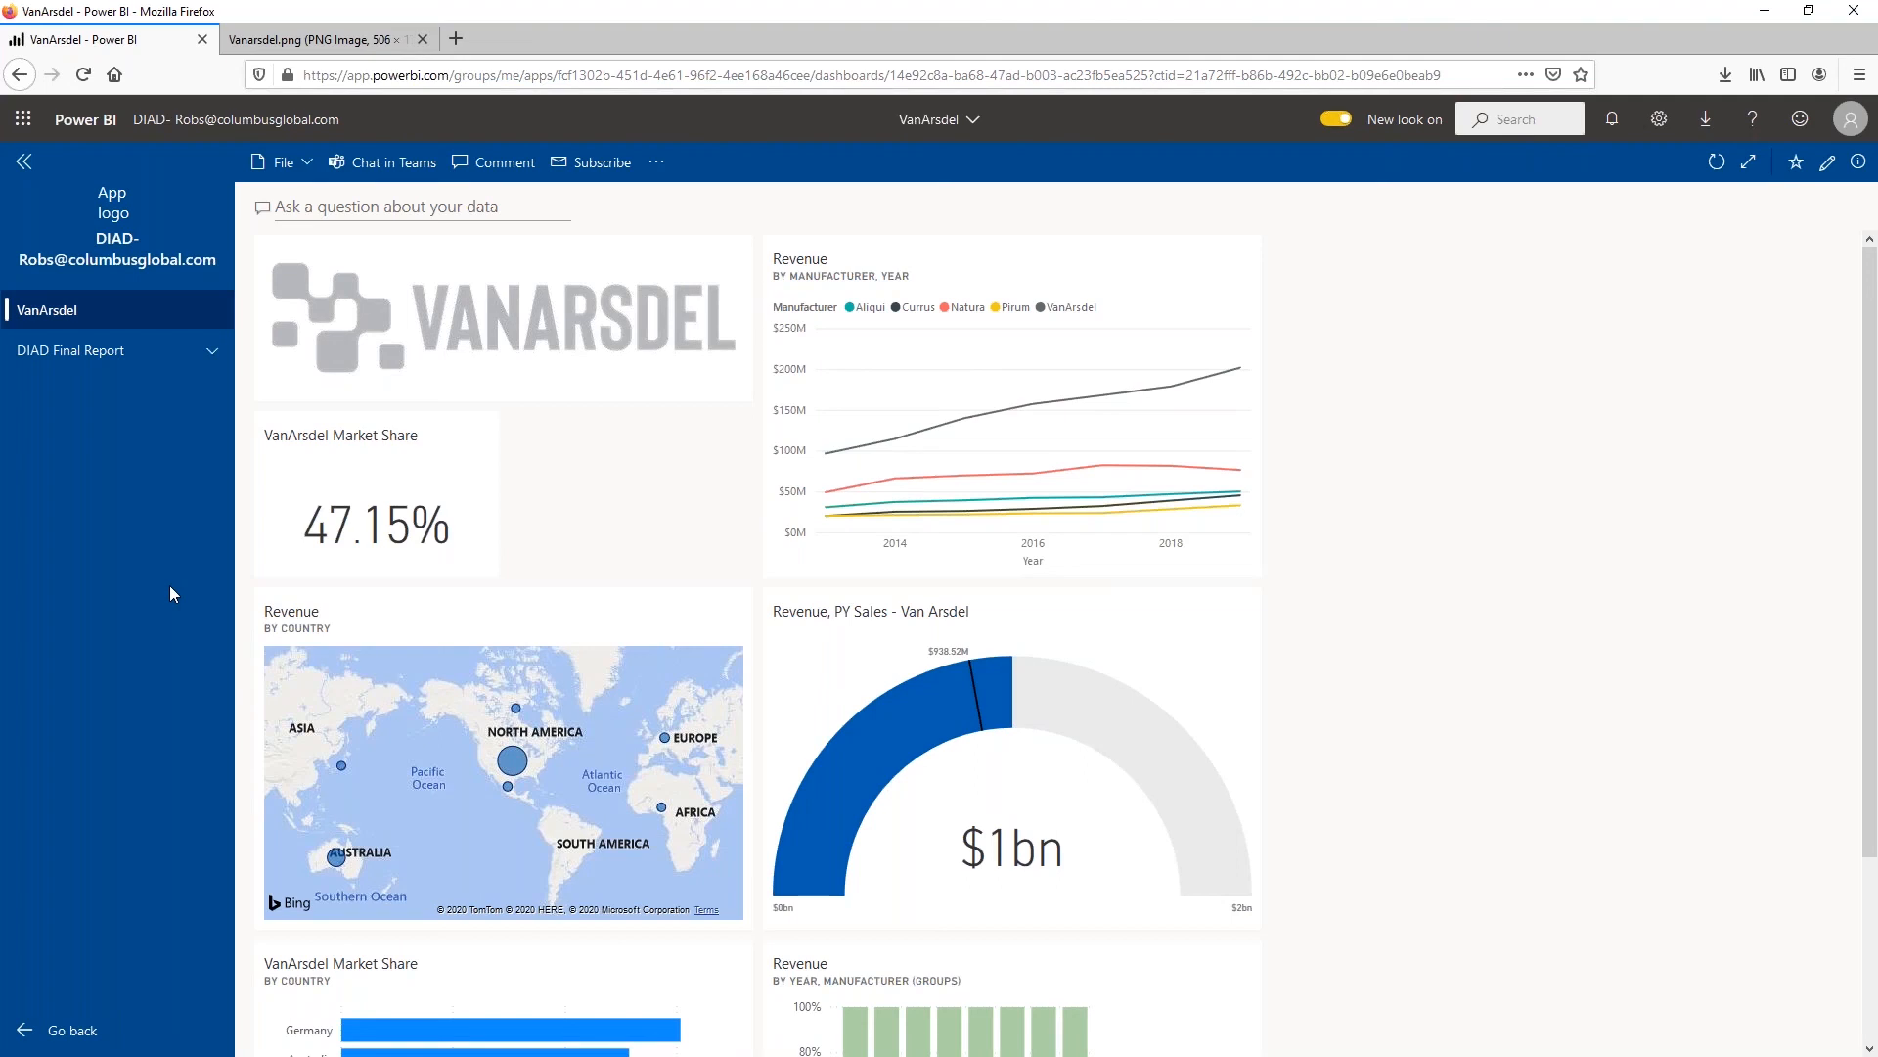
View the DIAD Final Report's Market Share page in the app with the navigation pane collapsed
{"action": "left_click", "coordinate": [101, 360]}
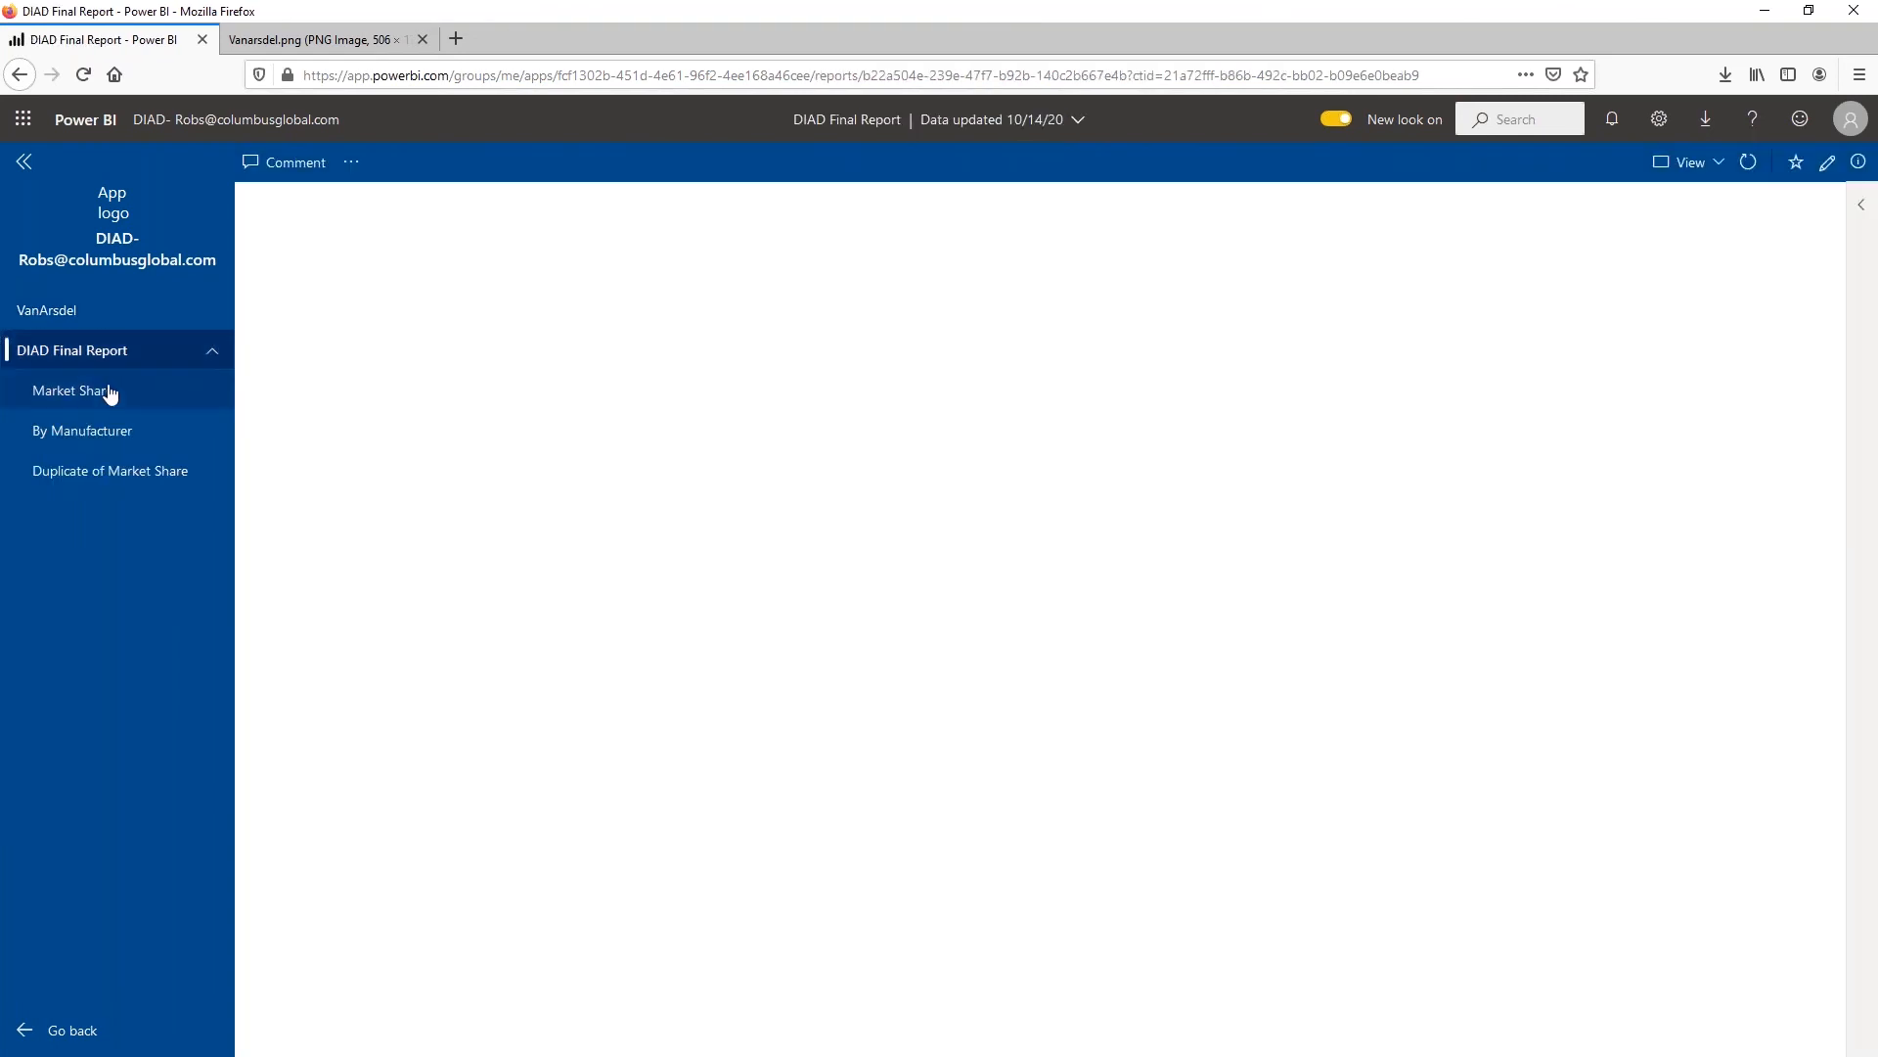
{"action": "left_click", "coordinate": [109, 392]}
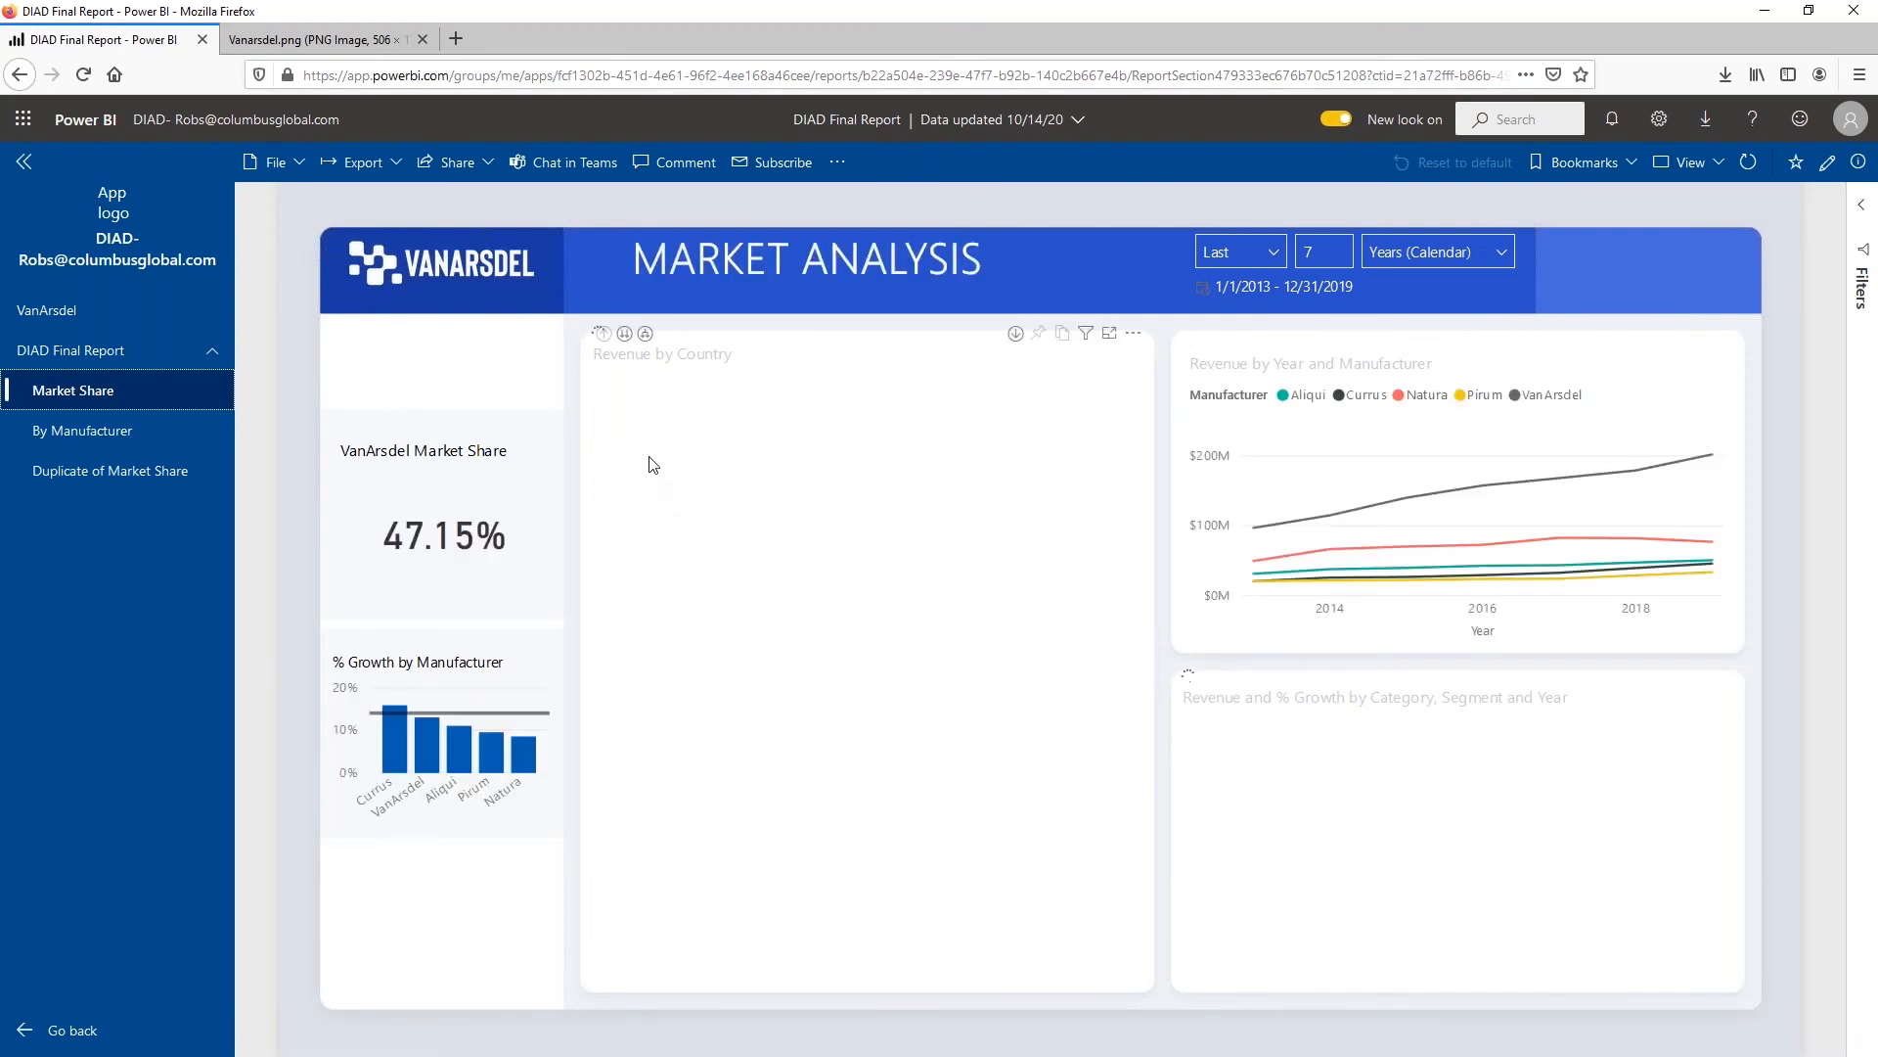
{"action": "left_click", "coordinate": [23, 162]}
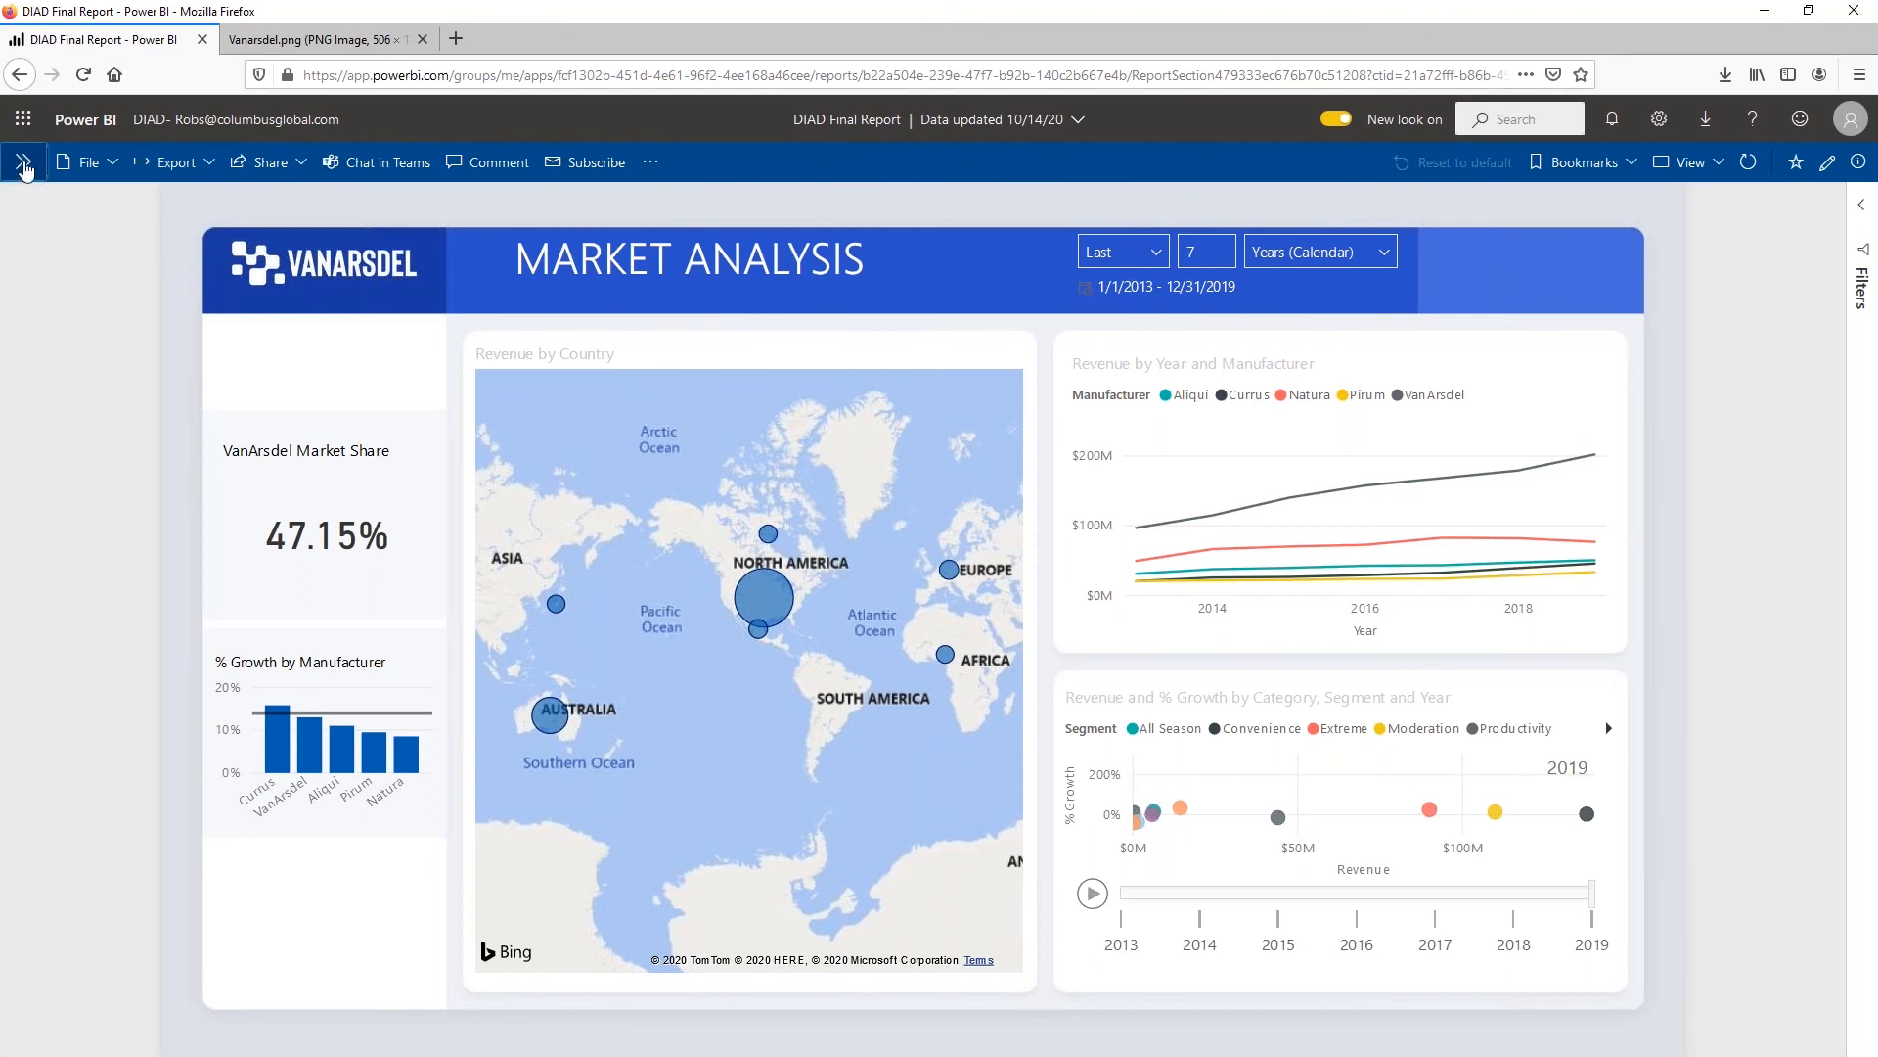
Return to the Power BI home page, open the list of installed apps and delete the DIAD app from it
{"action": "left_click", "coordinate": [22, 119]}
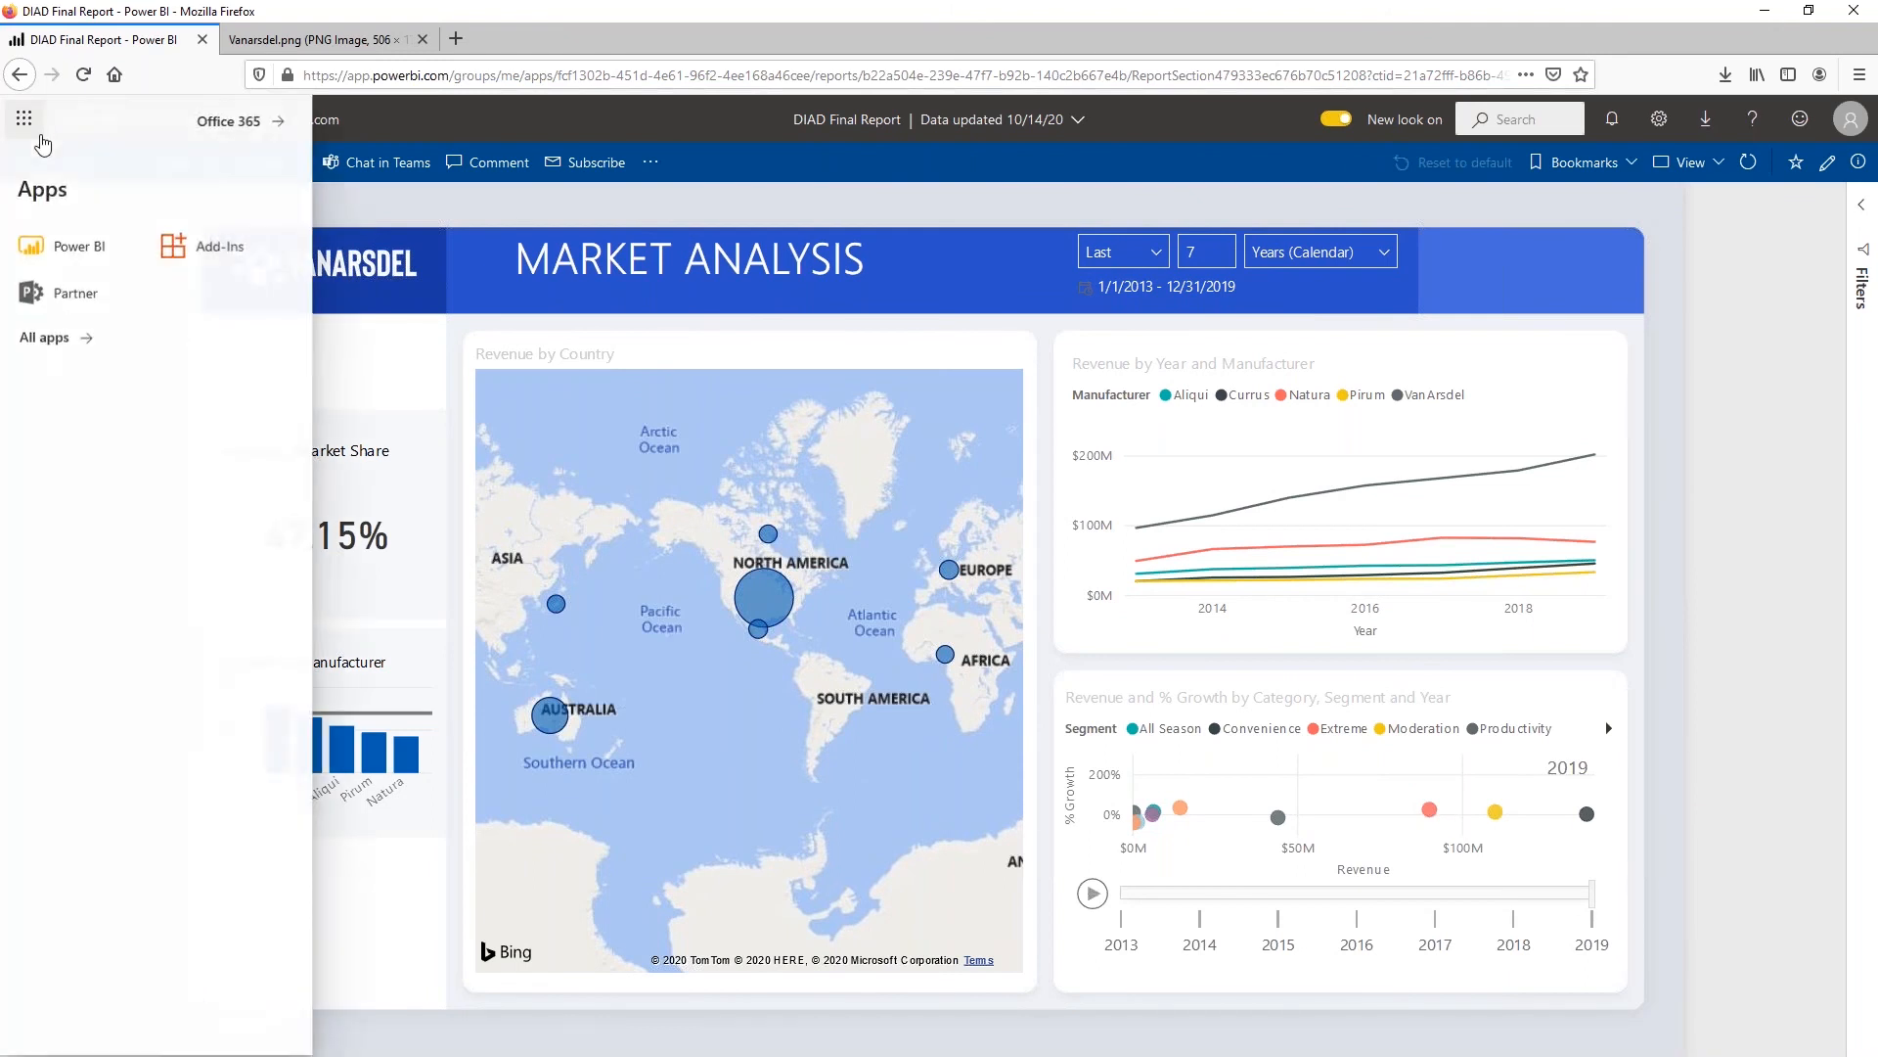
{"action": "left_click", "coordinate": [59, 262]}
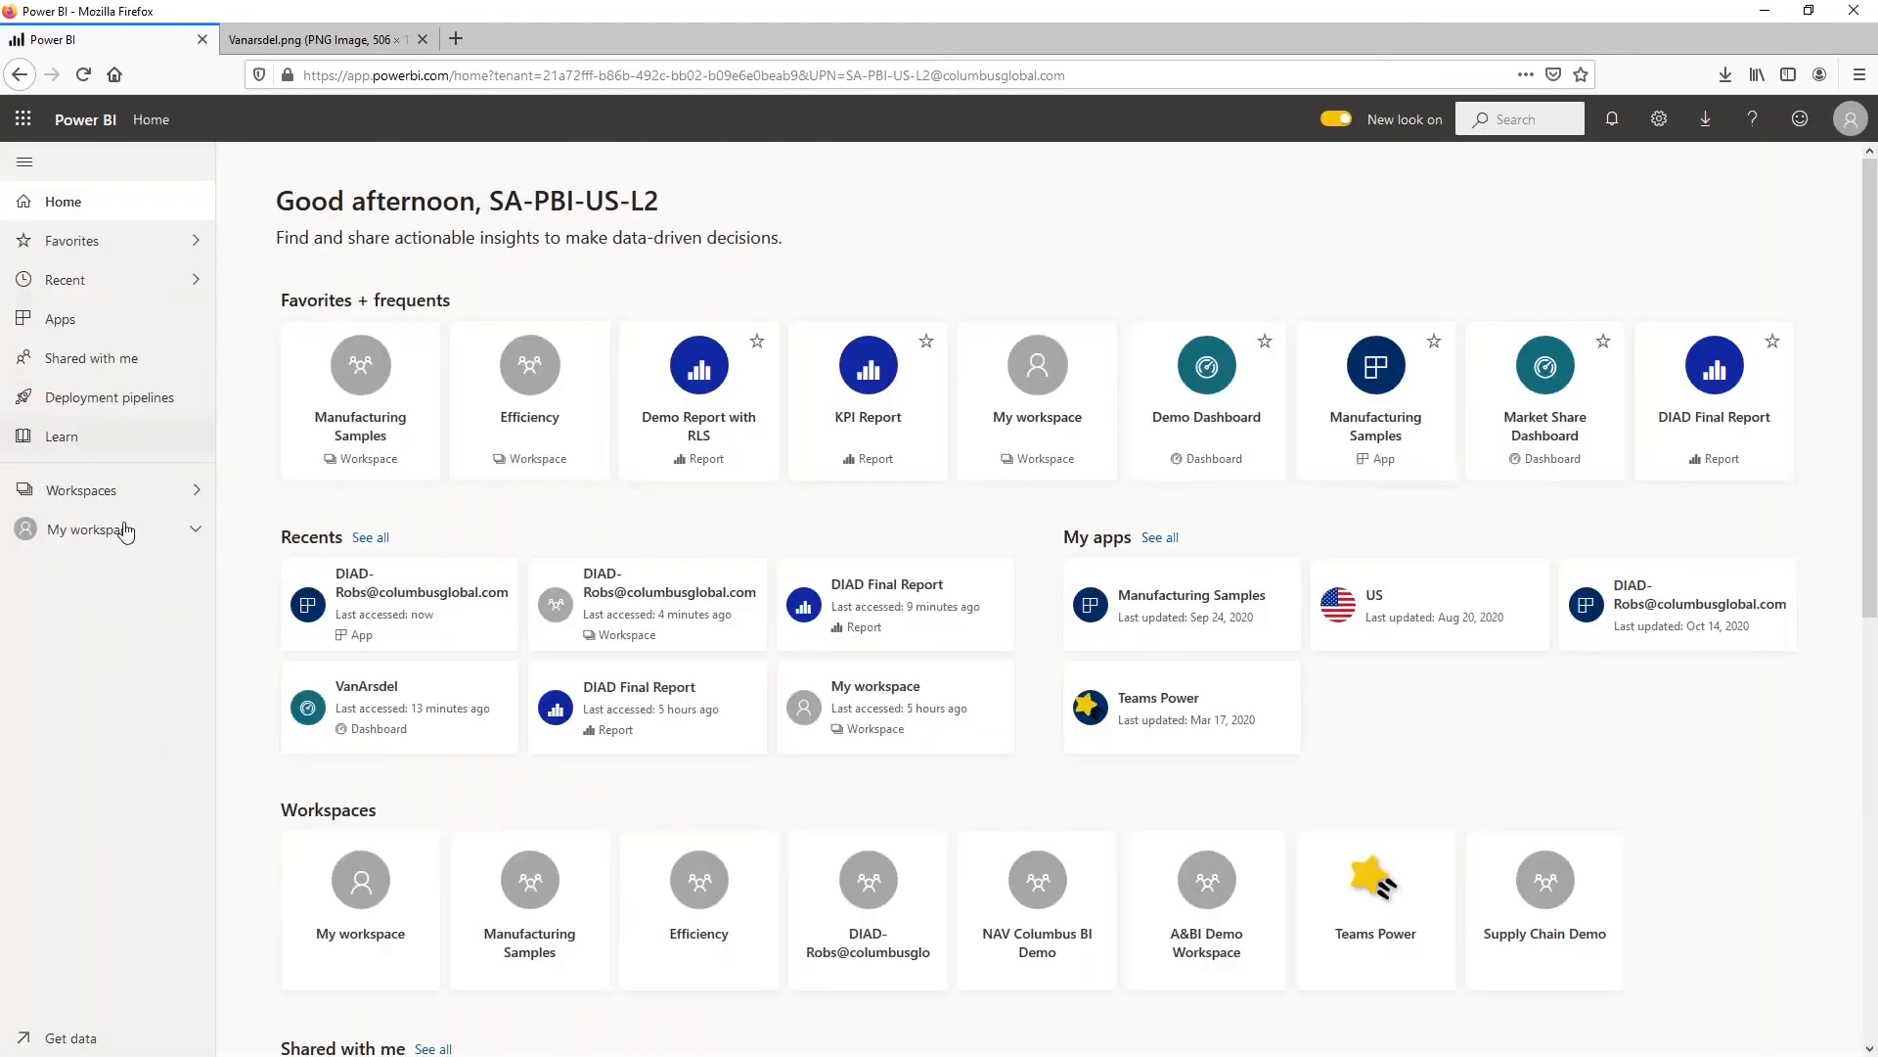
{"action": "left_click", "coordinate": [94, 327]}
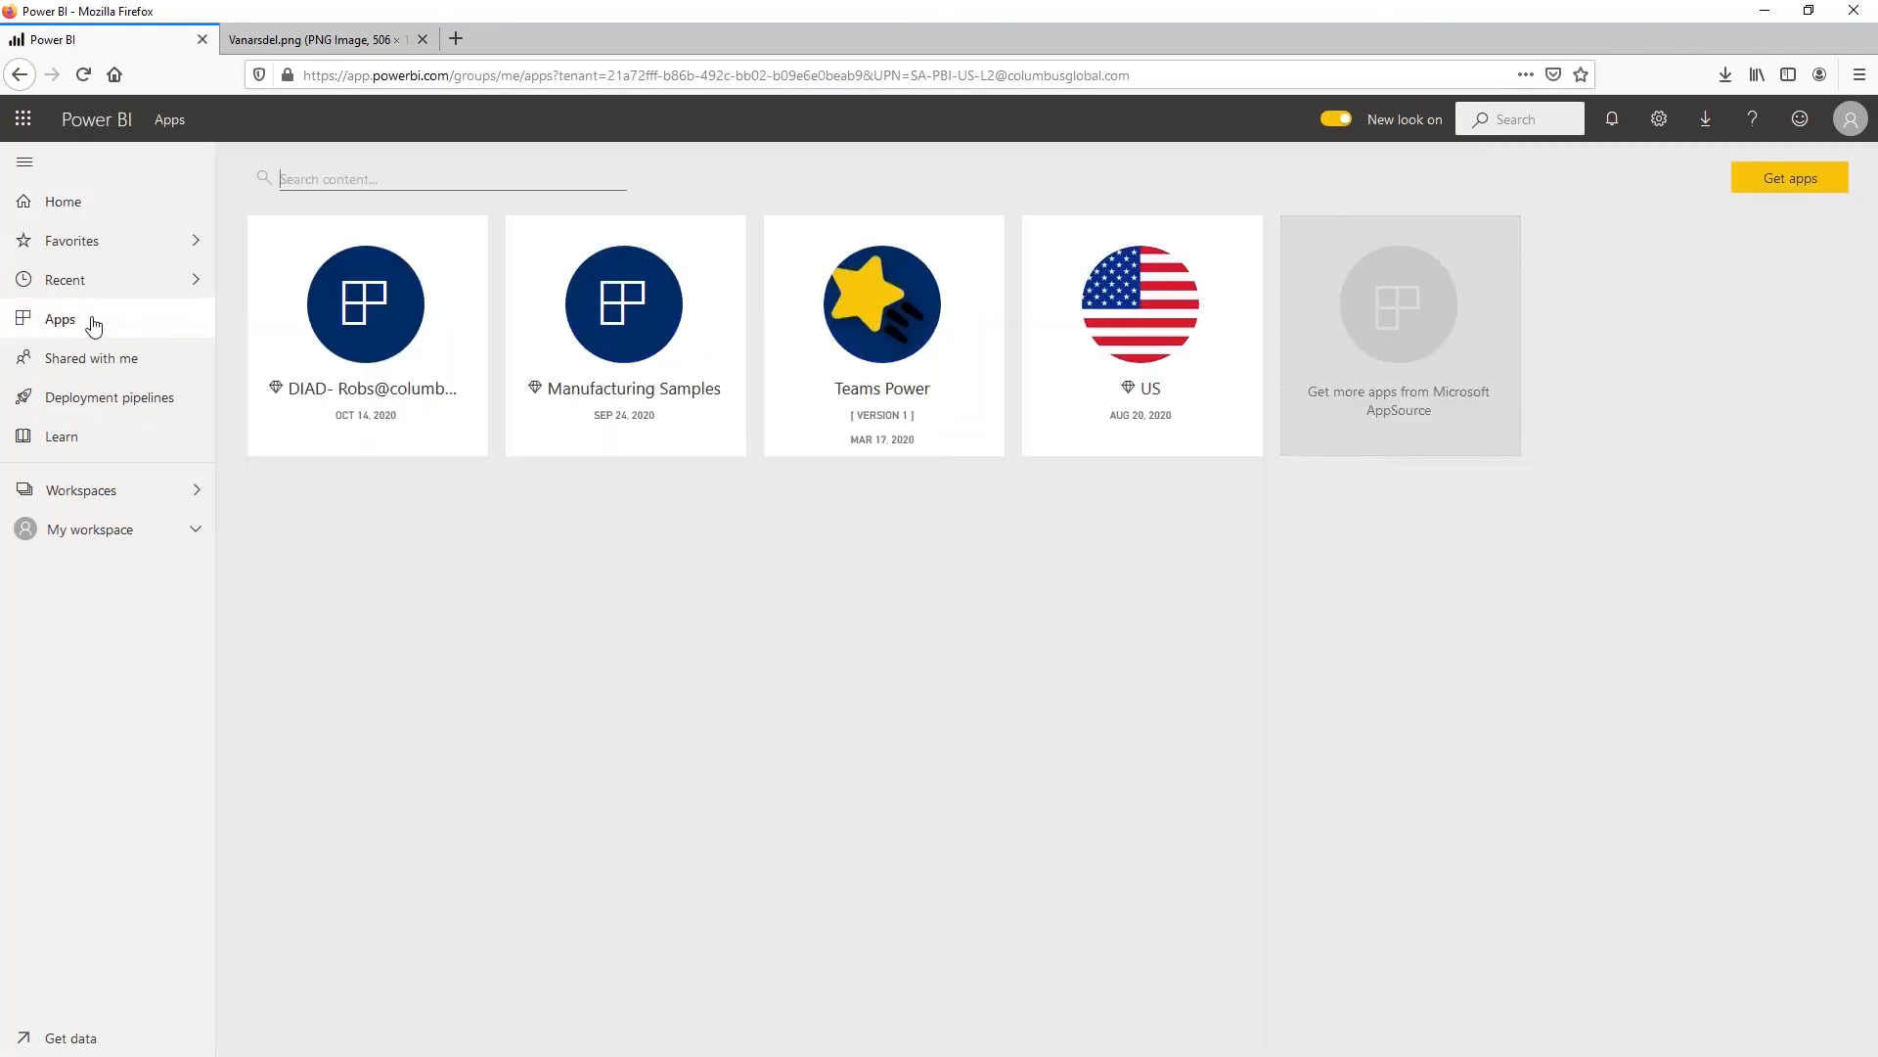
{"action": "mouse_move", "coordinate": [352, 331]}
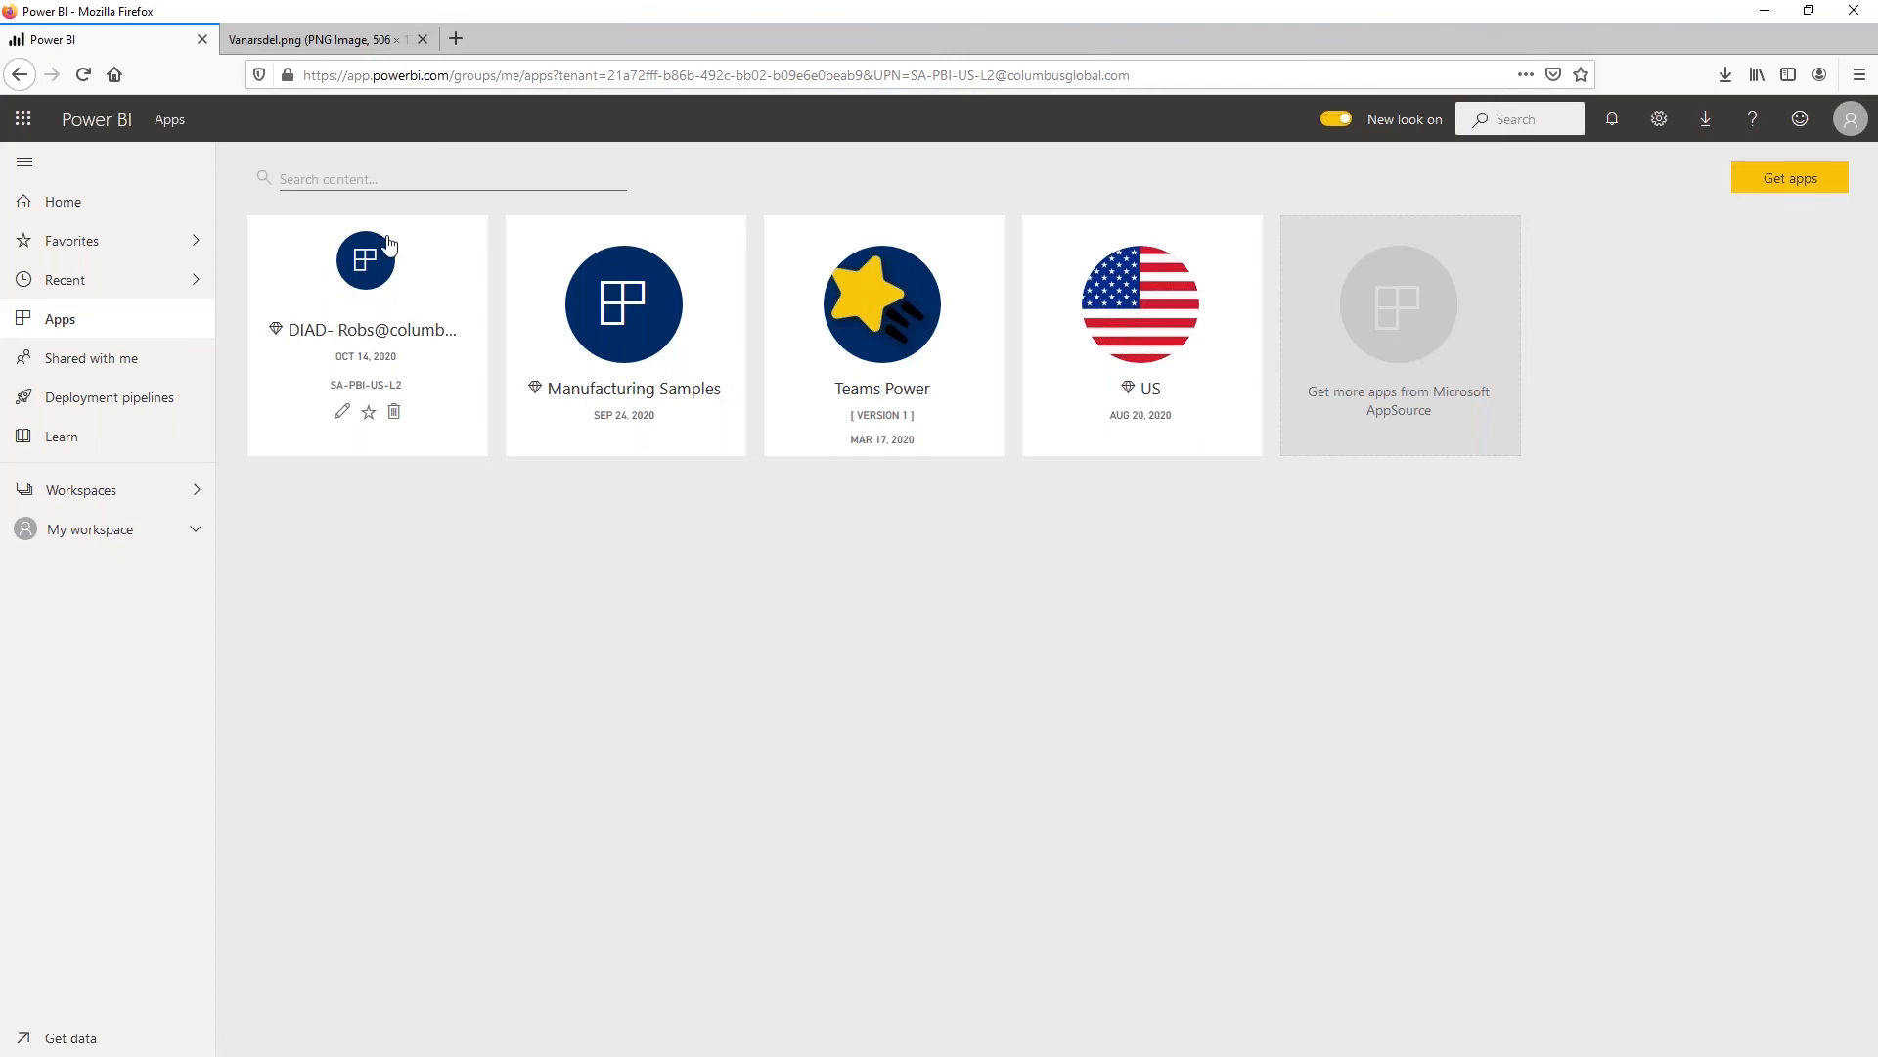
{"action": "left_click", "coordinate": [393, 413]}
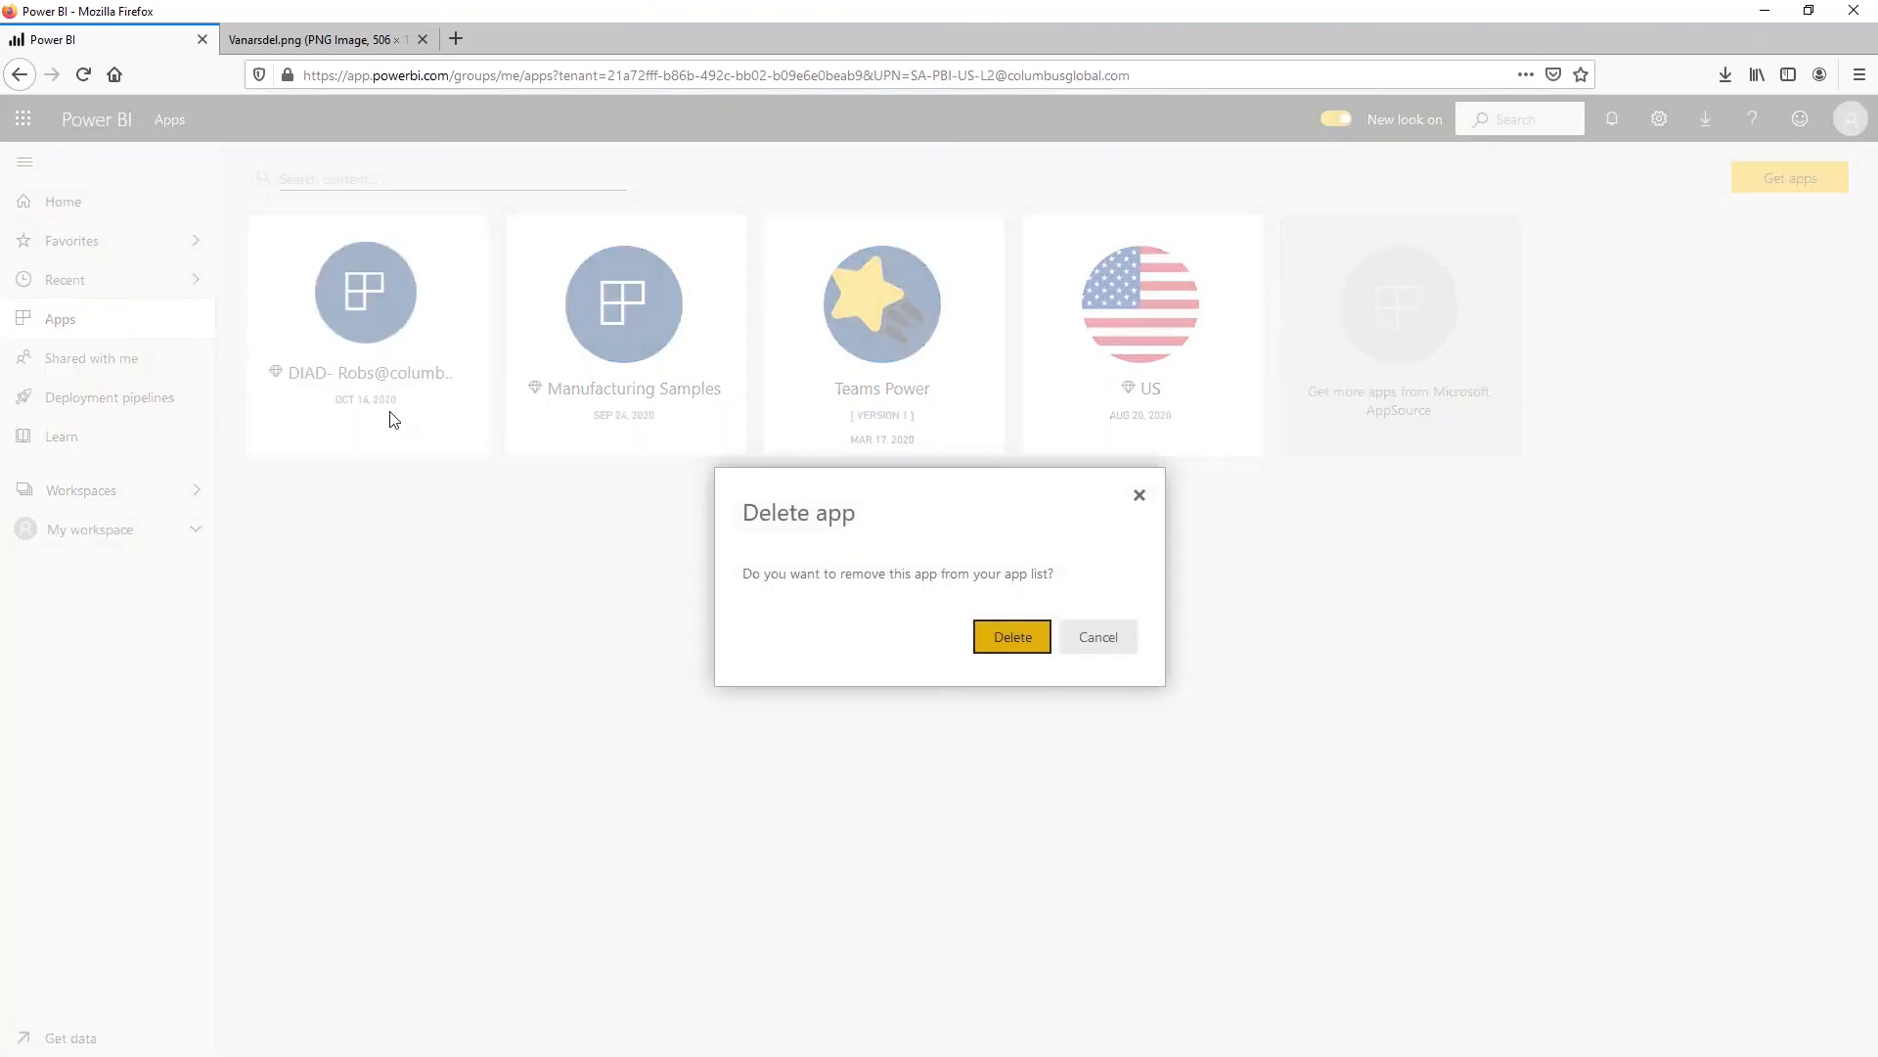
{"action": "left_click", "coordinate": [989, 639]}
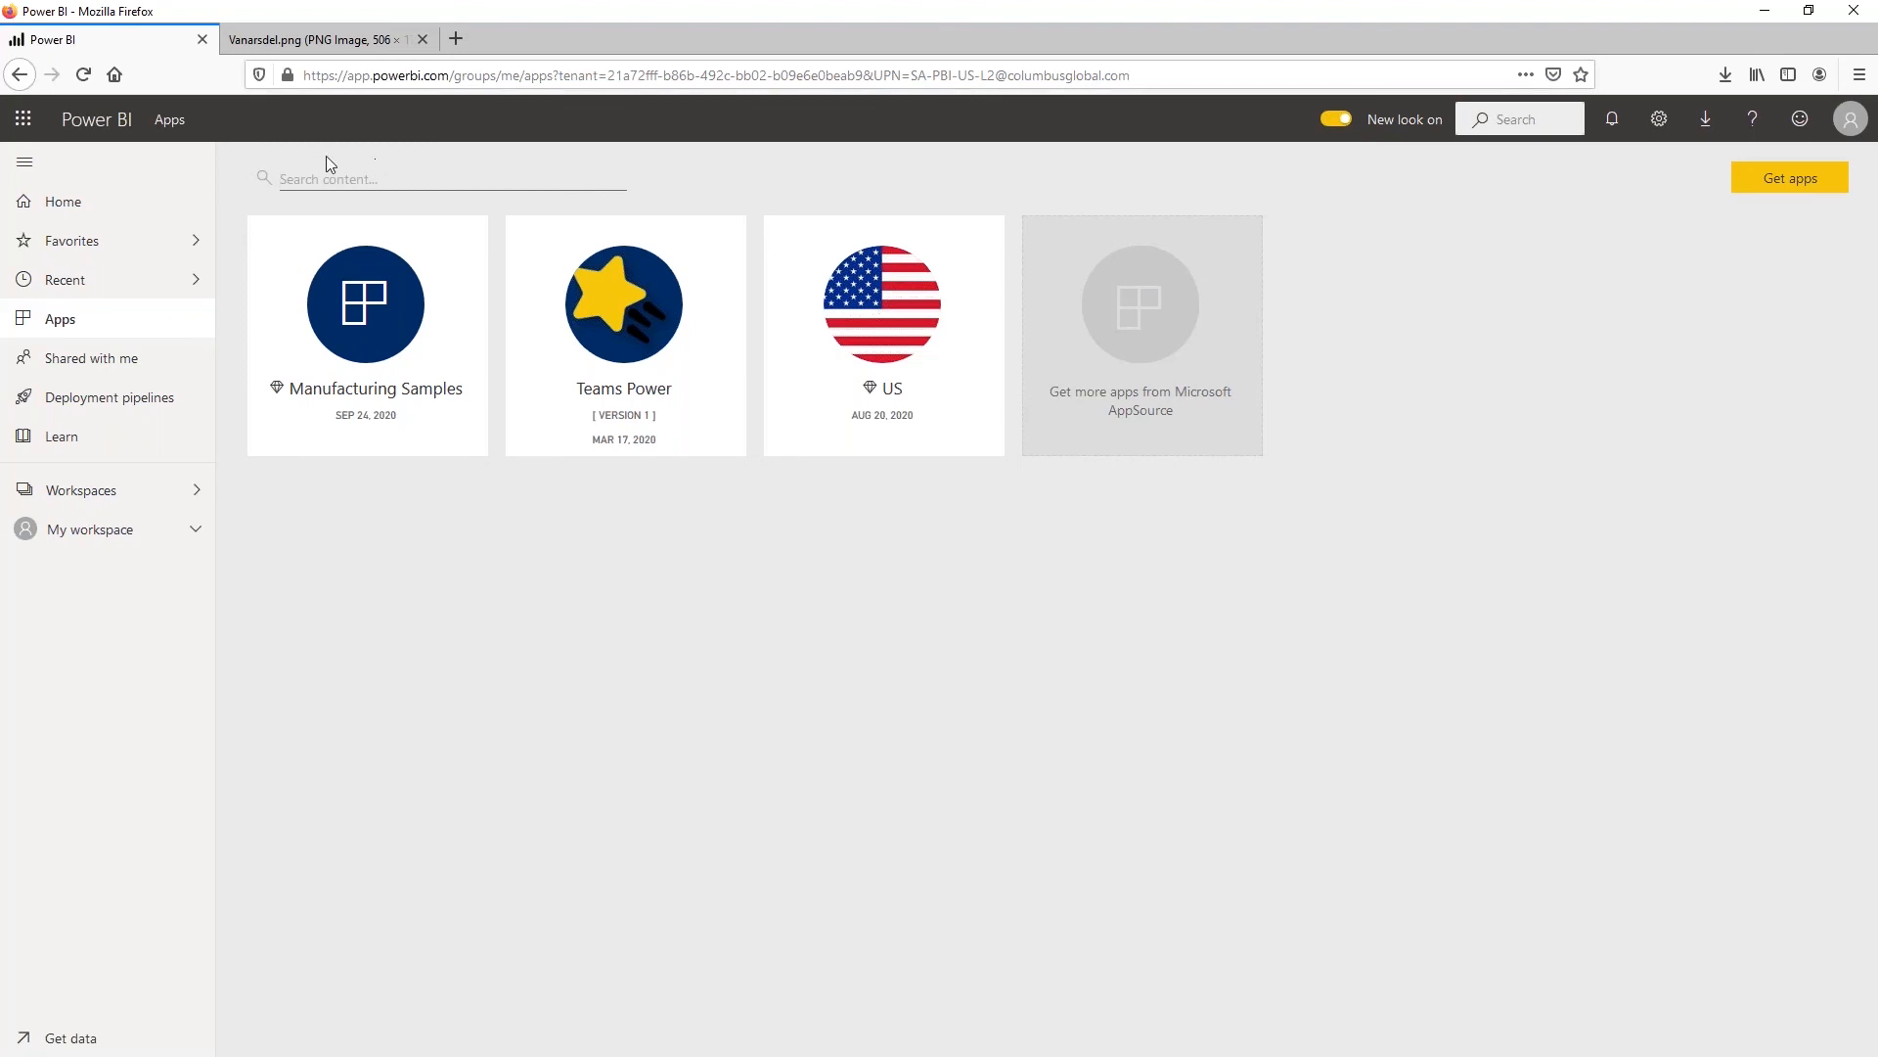
Browse all, organizational and template apps available to install, looking for the DIAD app, and close the app catalog
{"action": "left_click", "coordinate": [1785, 183]}
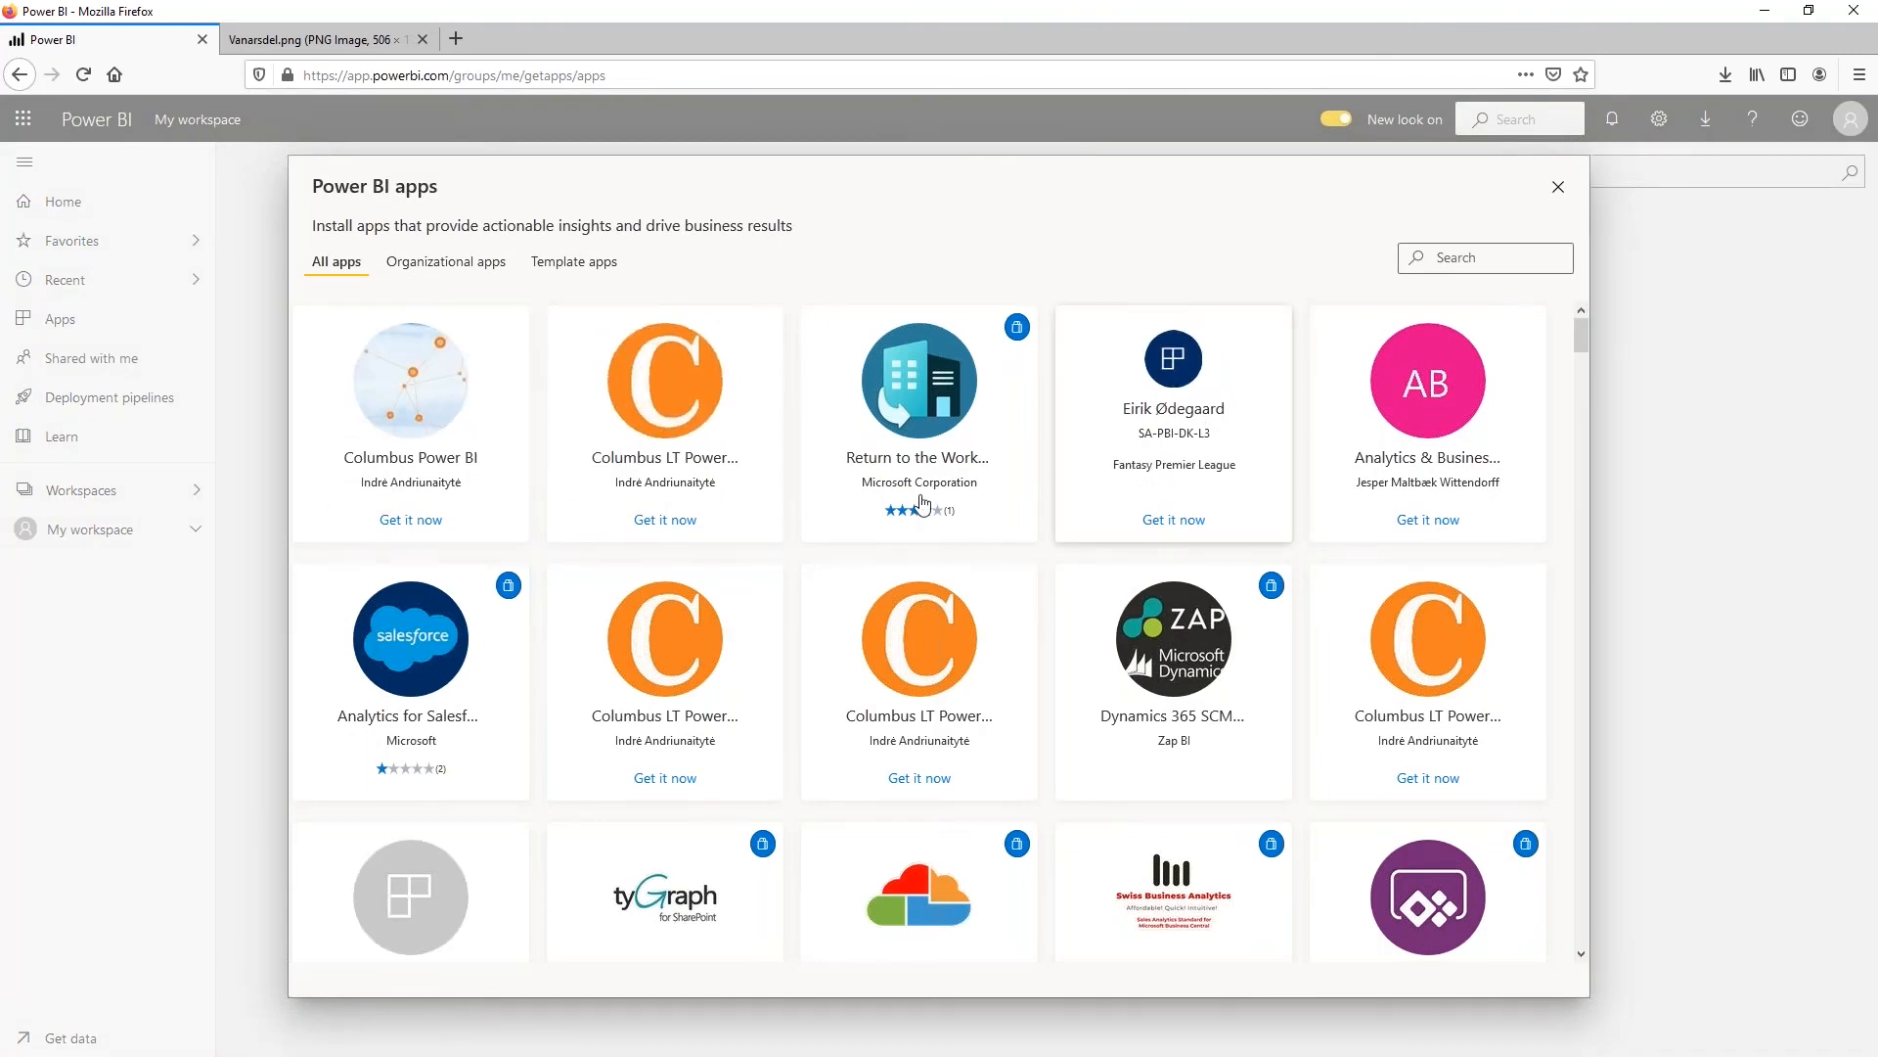
{"action": "scroll", "coordinate": [888, 541], "scroll_direction": "down", "scroll_amount": 1}
{"action": "scroll", "coordinate": [889, 541], "scroll_direction": "down", "scroll_amount": 3}
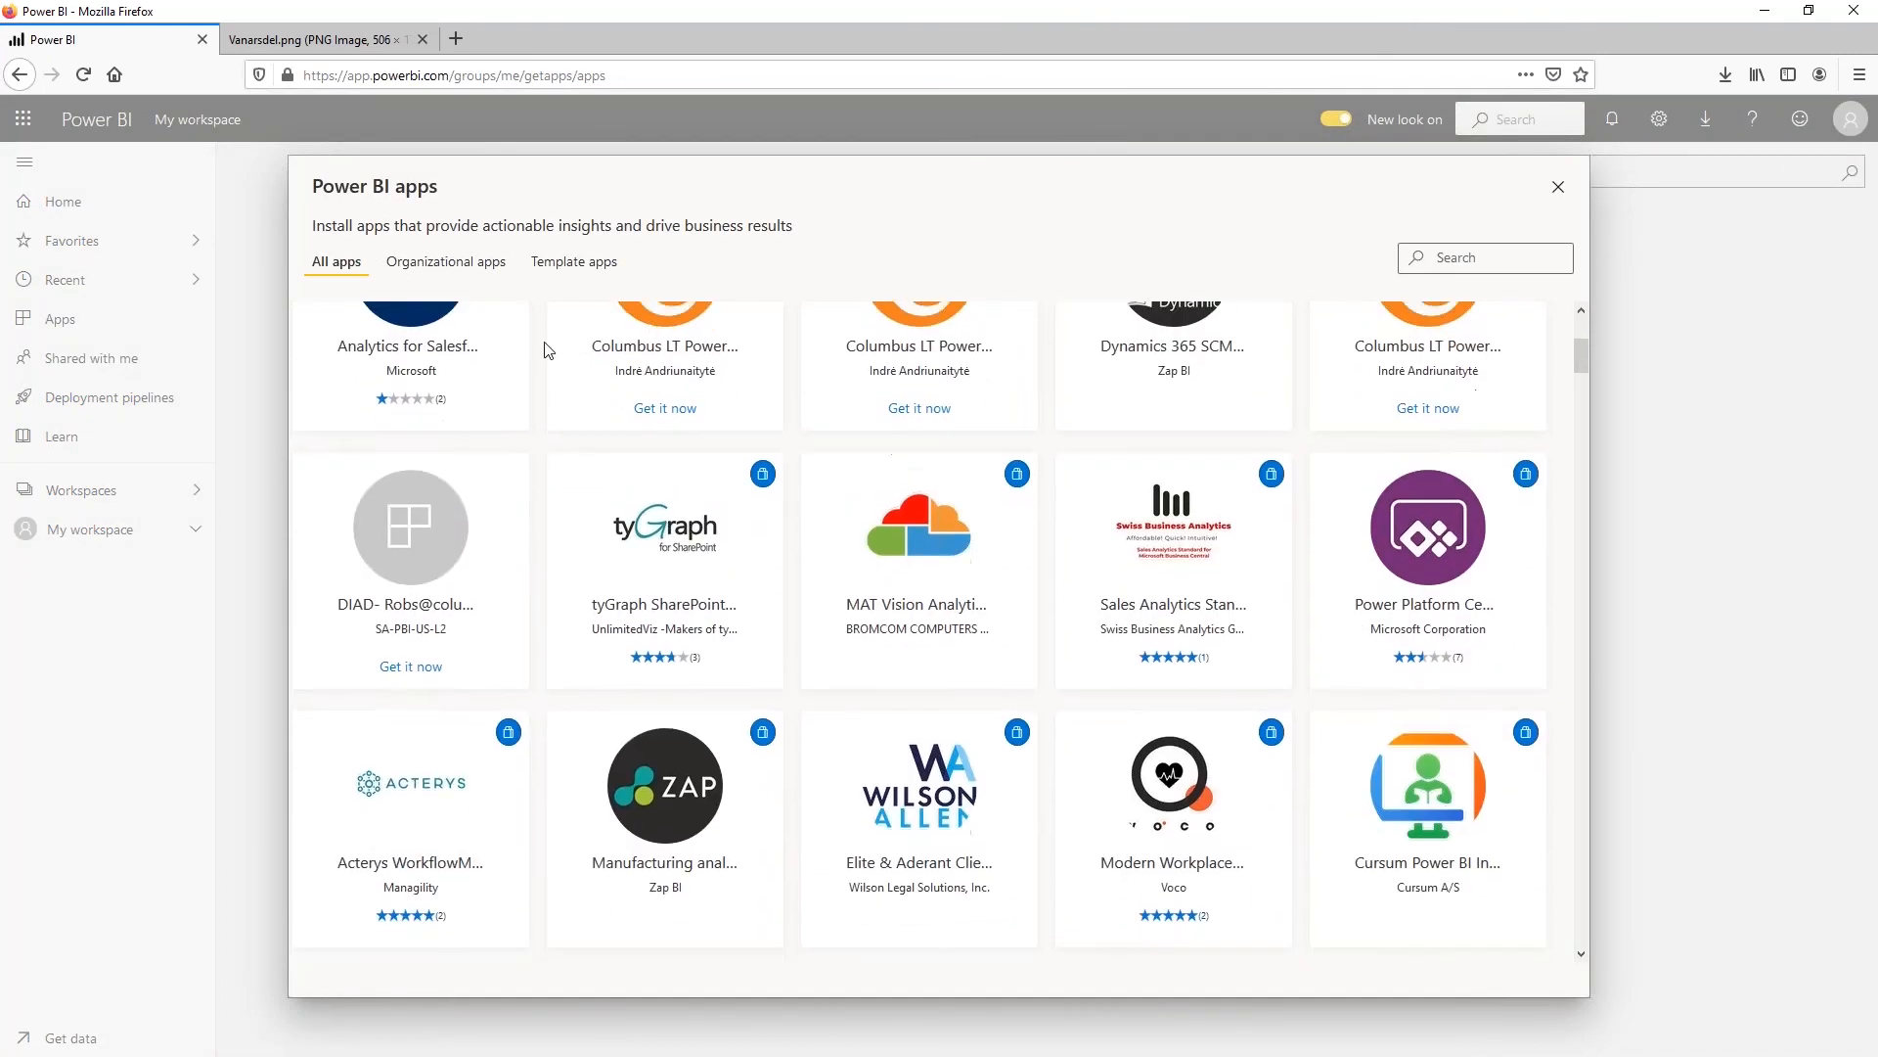
{"action": "left_click", "coordinate": [460, 262]}
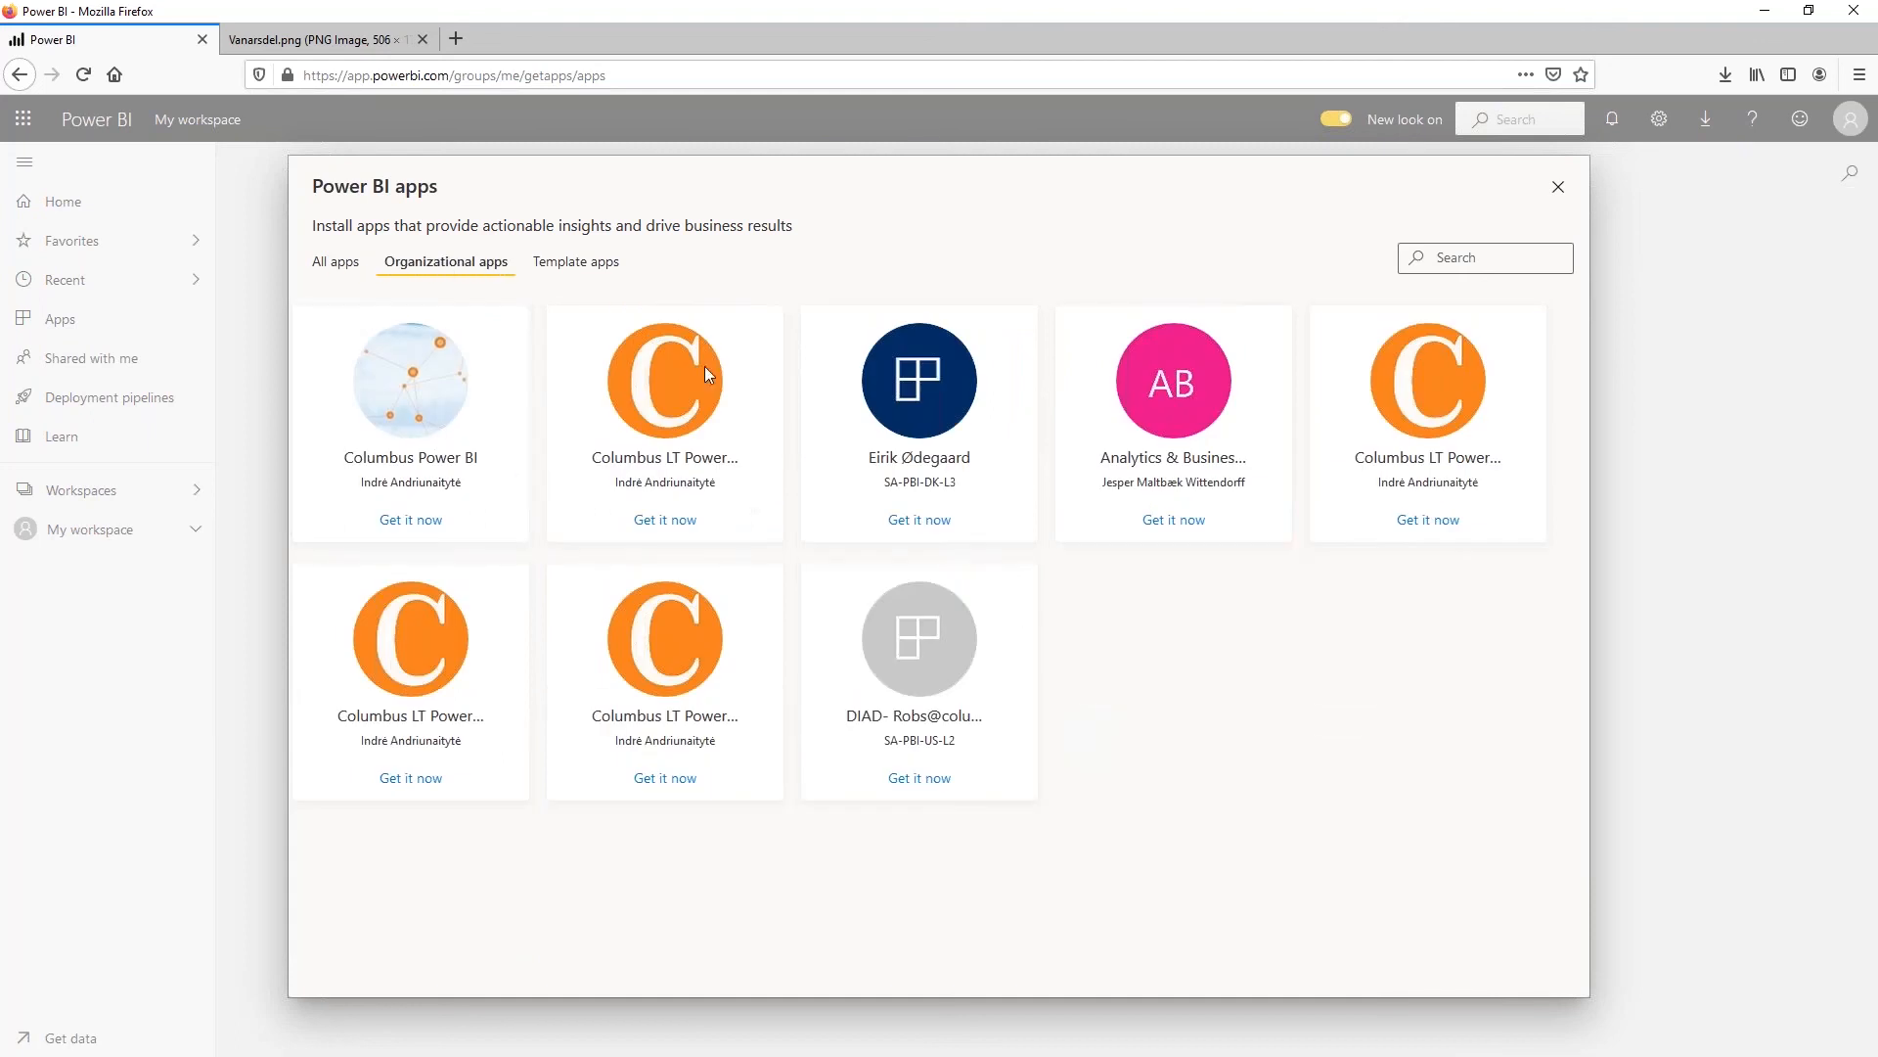
{"action": "left_click", "coordinate": [585, 264]}
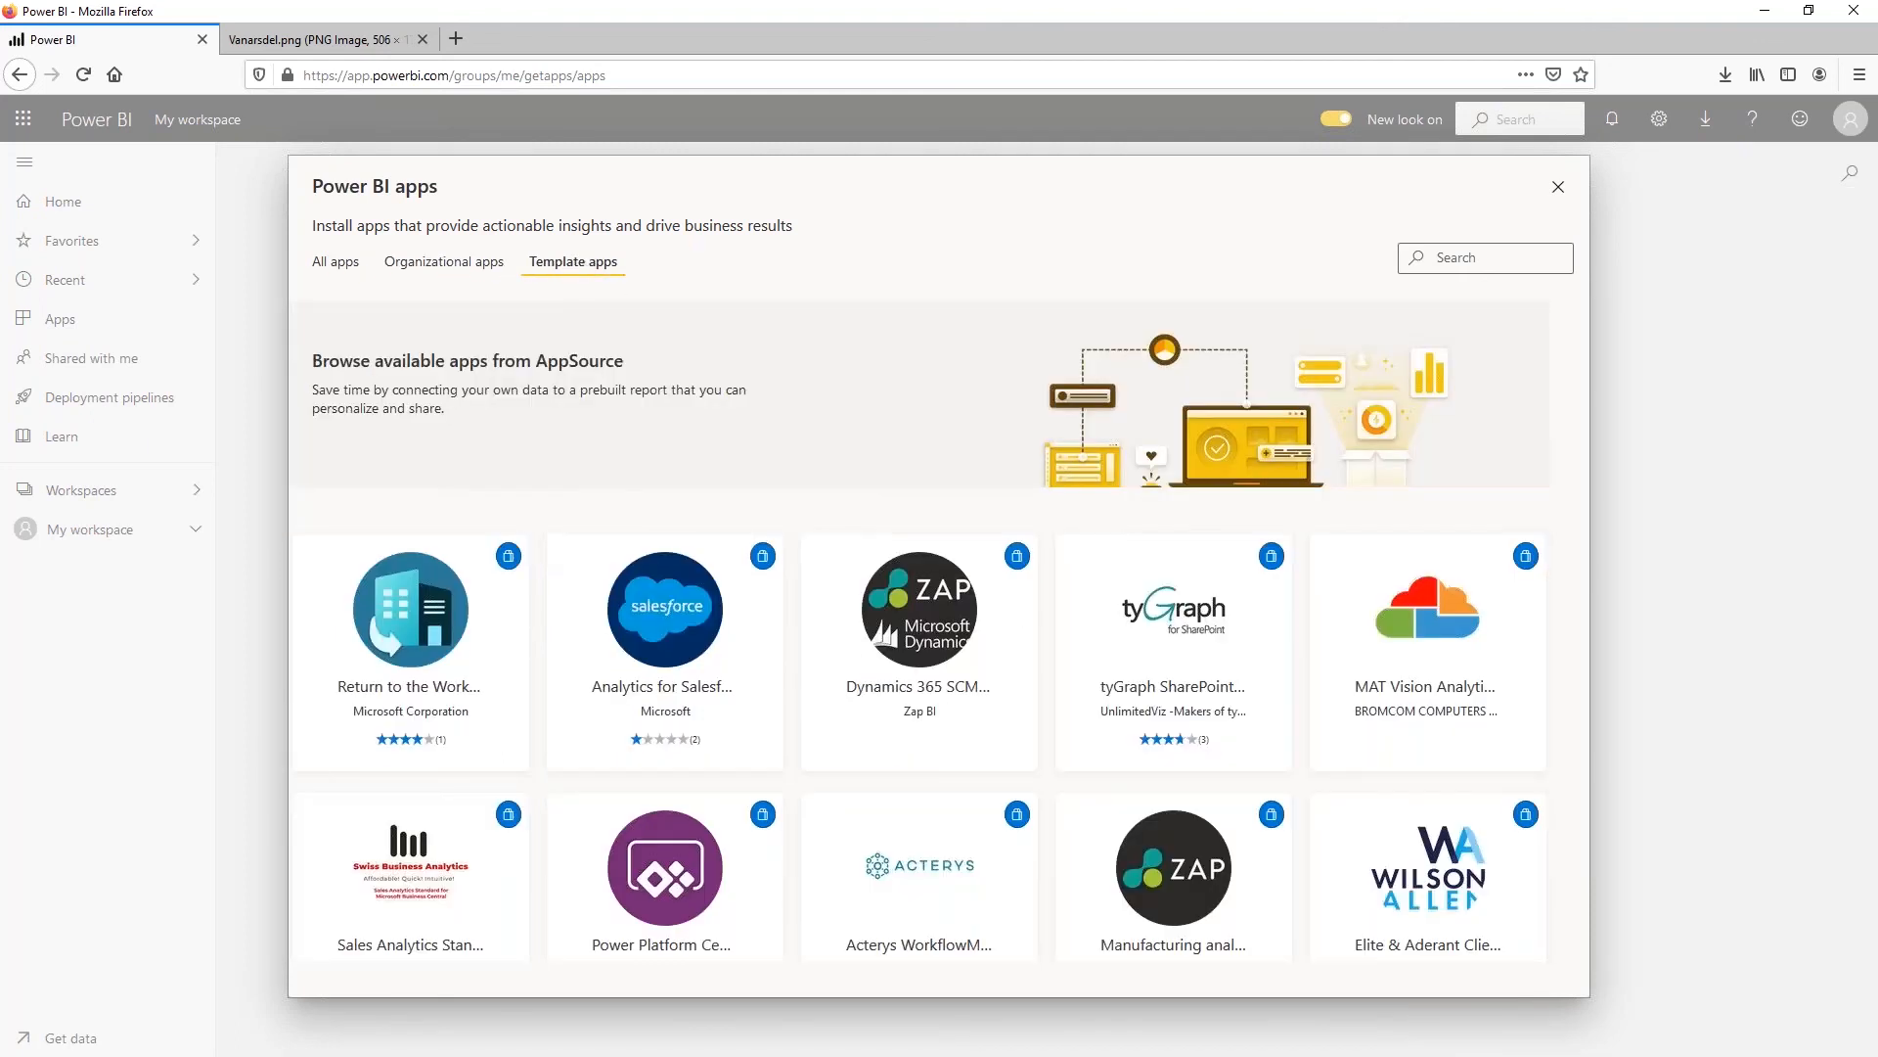
{"action": "scroll", "coordinate": [629, 682], "scroll_direction": "down", "scroll_amount": 1}
{"action": "scroll", "coordinate": [628, 675], "scroll_direction": "up", "scroll_amount": 3}
{"action": "left_click", "coordinate": [335, 261]}
{"action": "scroll", "coordinate": [1049, 577], "scroll_direction": "down", "scroll_amount": 10}
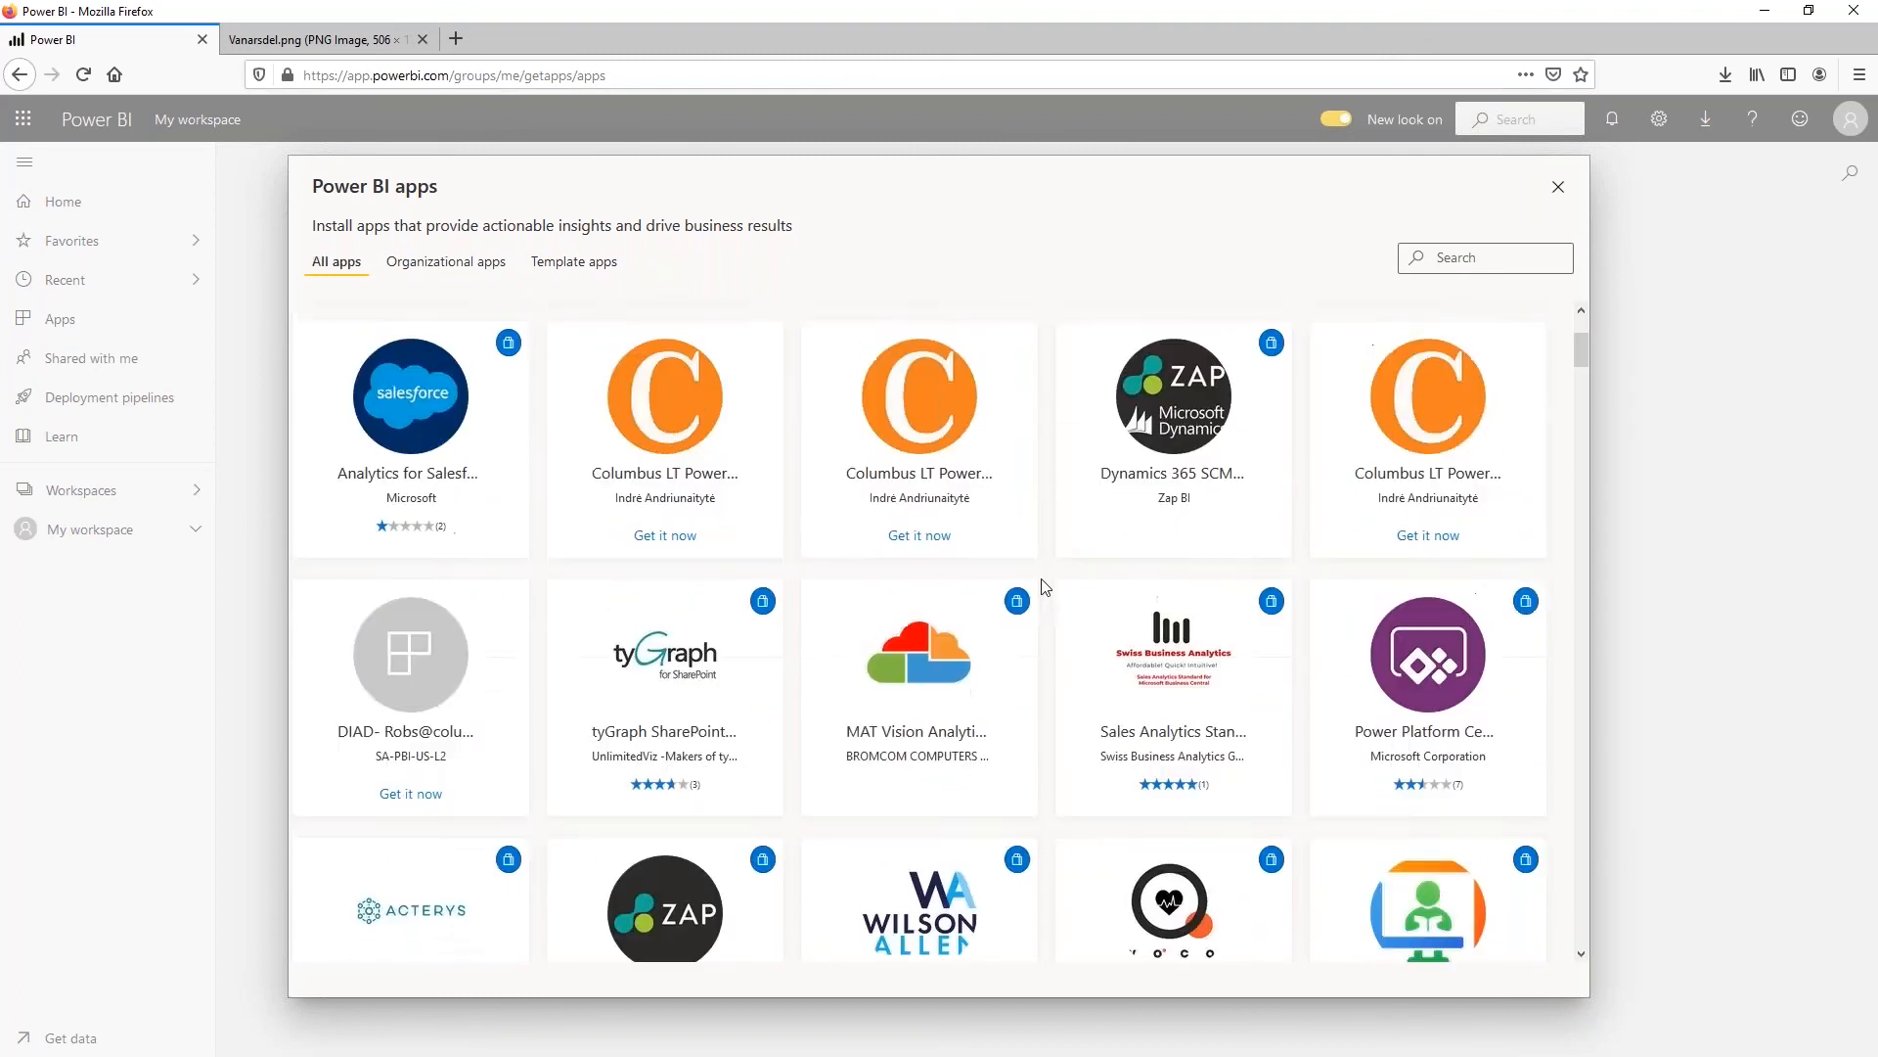
{"action": "scroll", "coordinate": [1031, 578], "scroll_direction": "up", "scroll_amount": 10}
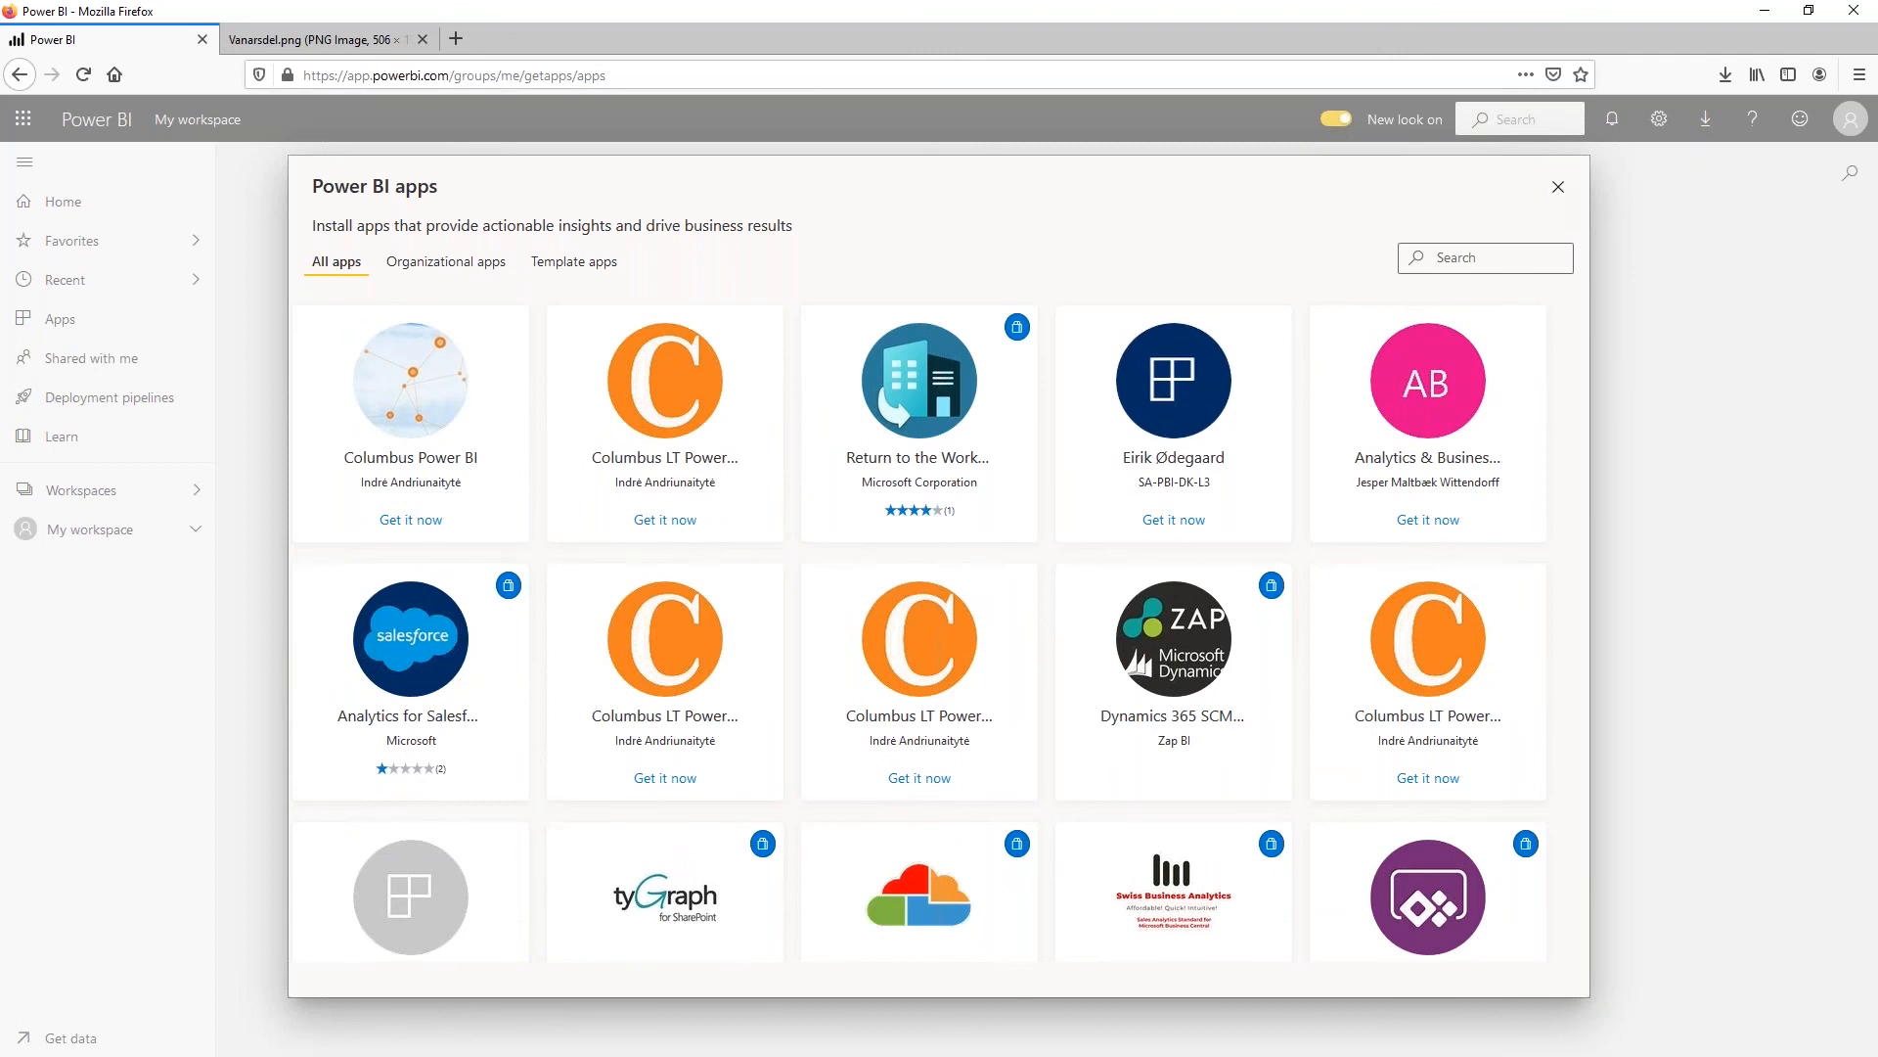
{"action": "left_click", "coordinate": [1558, 186]}
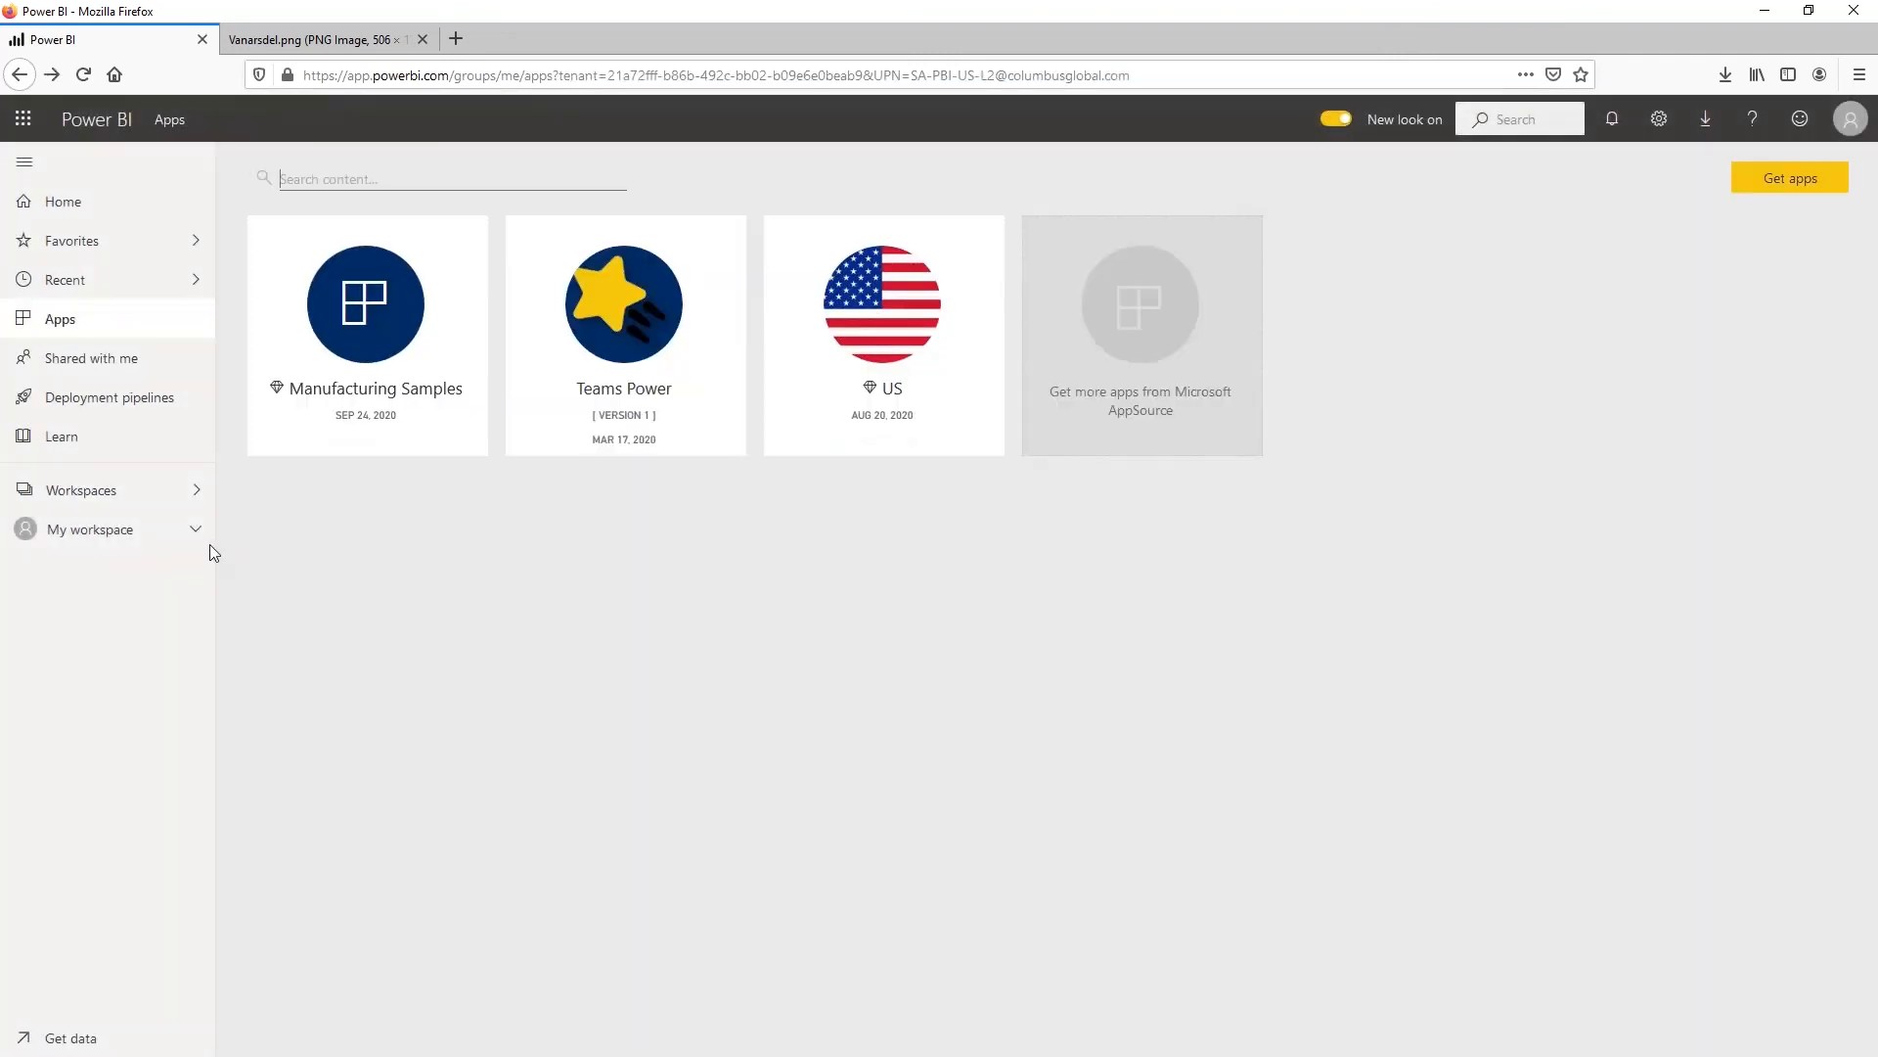
Open the DIAD workspace, update its app with the current setup, confirm the update and dismiss the publication notice
{"action": "left_click", "coordinate": [161, 534]}
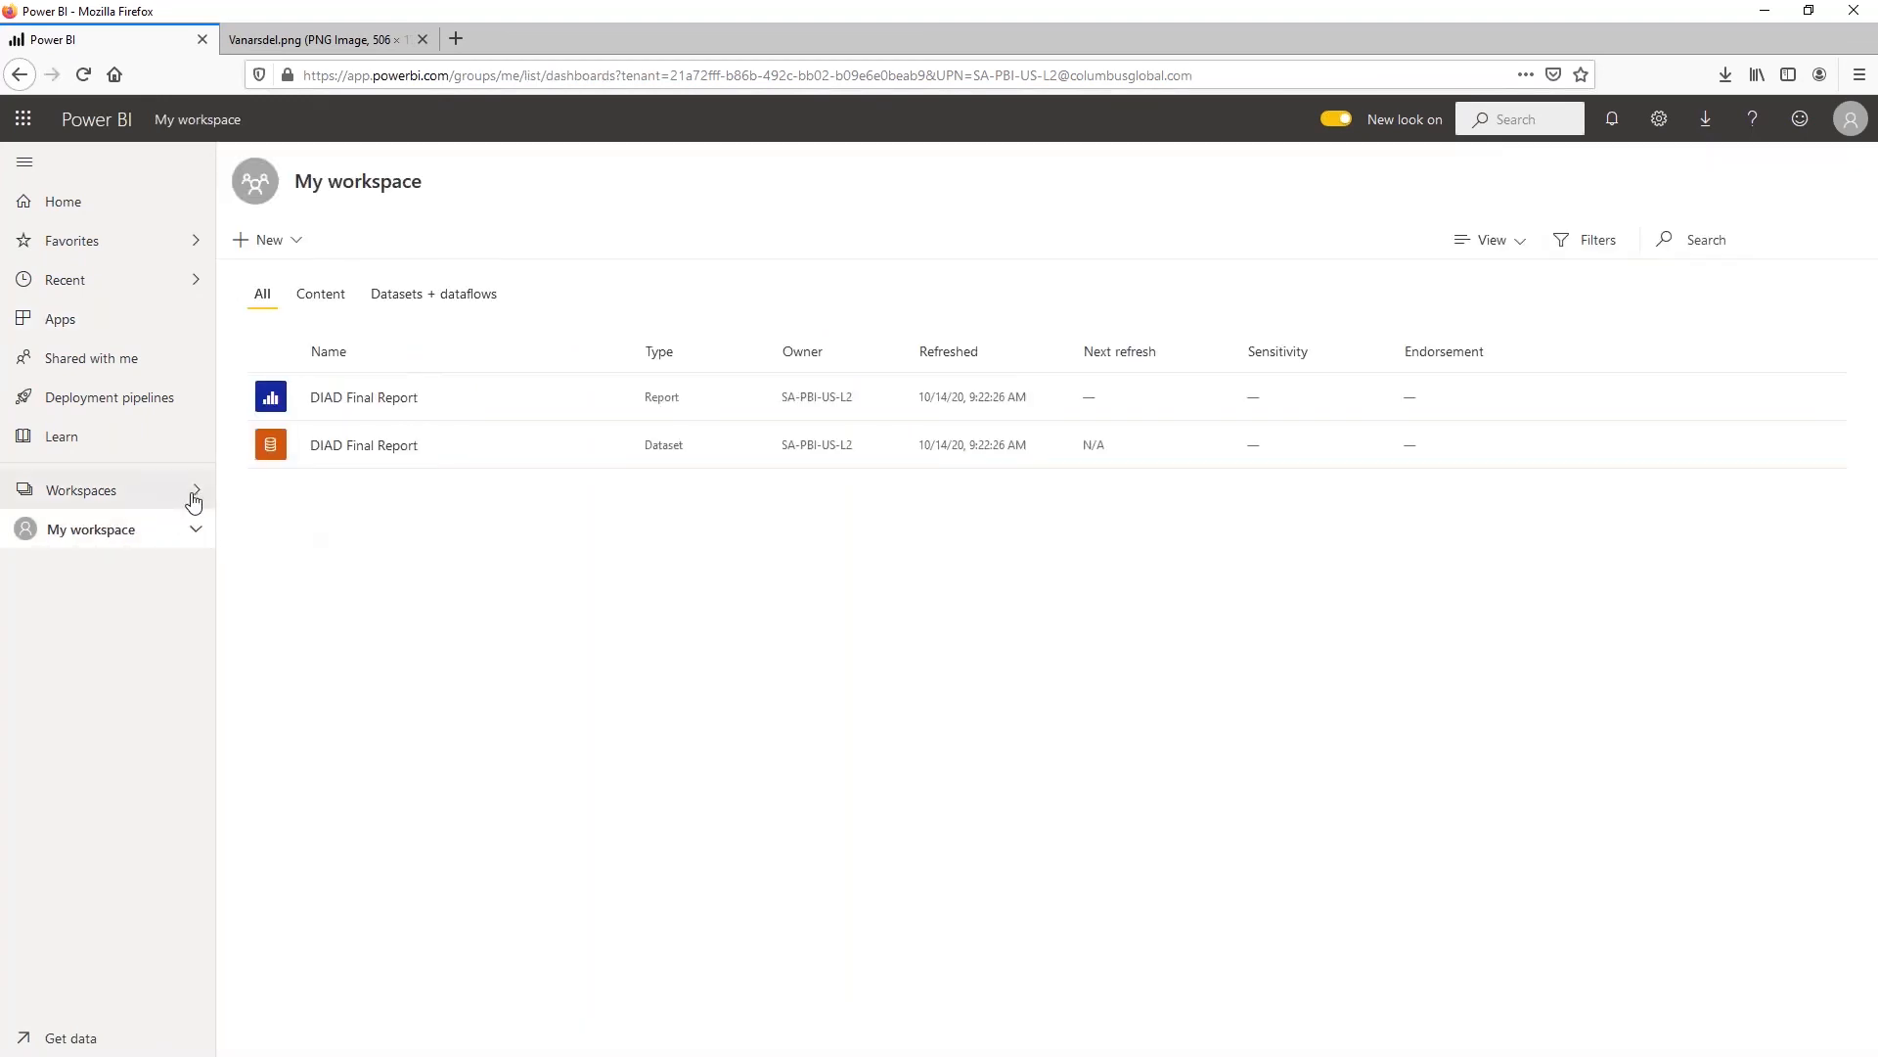
{"action": "left_click", "coordinate": [189, 500]}
{"action": "left_click", "coordinate": [351, 329]}
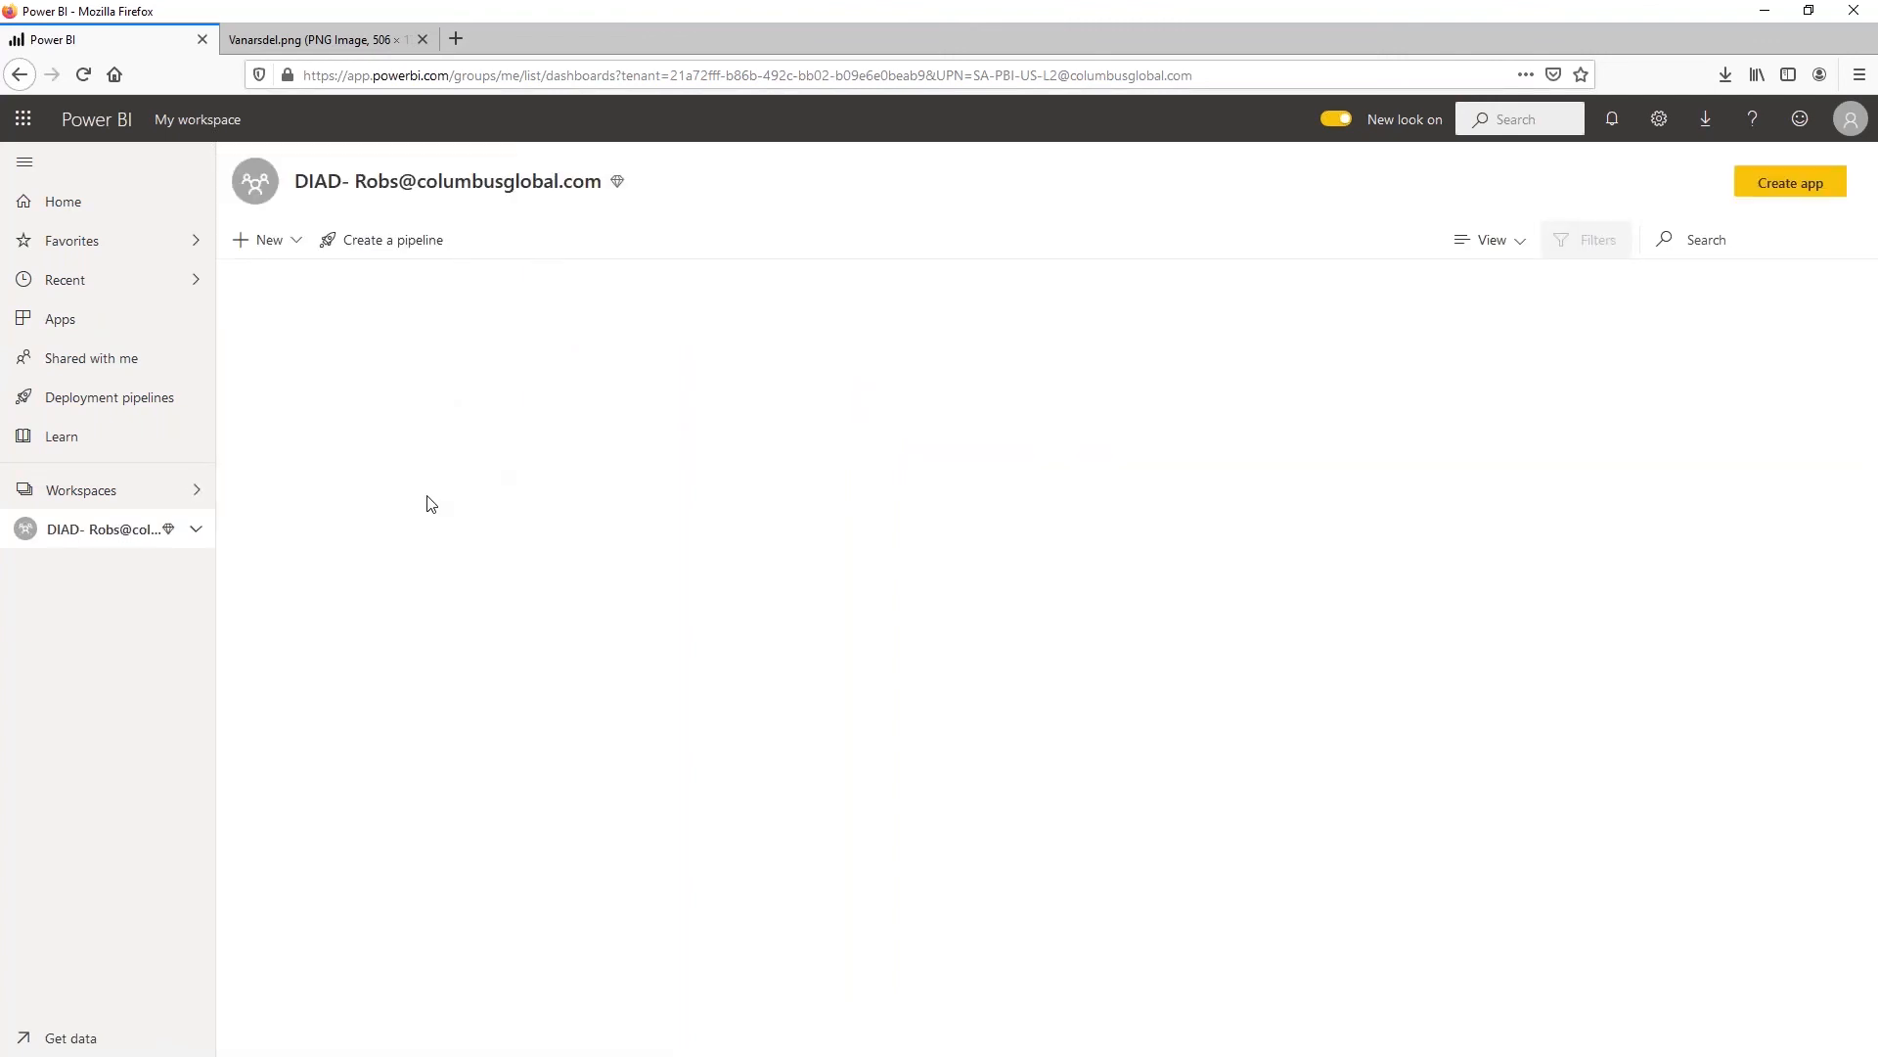
{"action": "left_click", "coordinate": [1800, 186]}
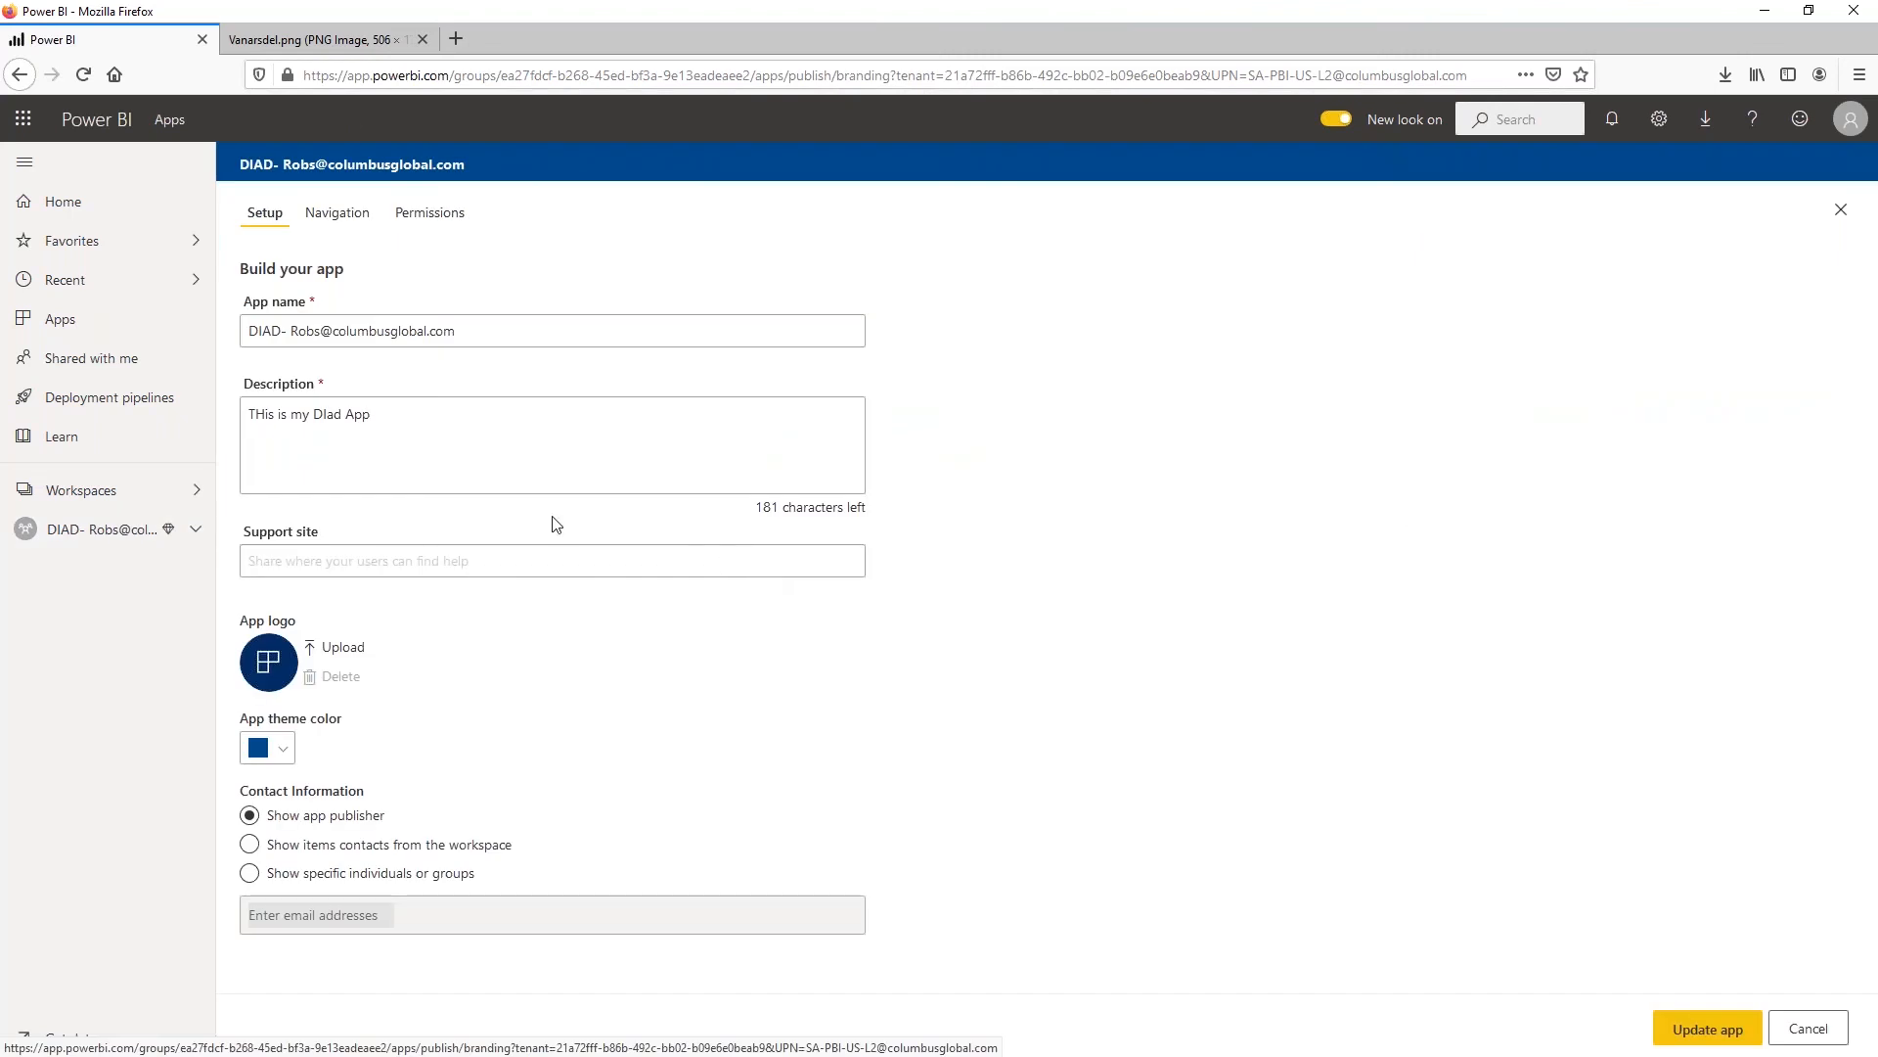
{"action": "left_click", "coordinate": [1717, 1029]}
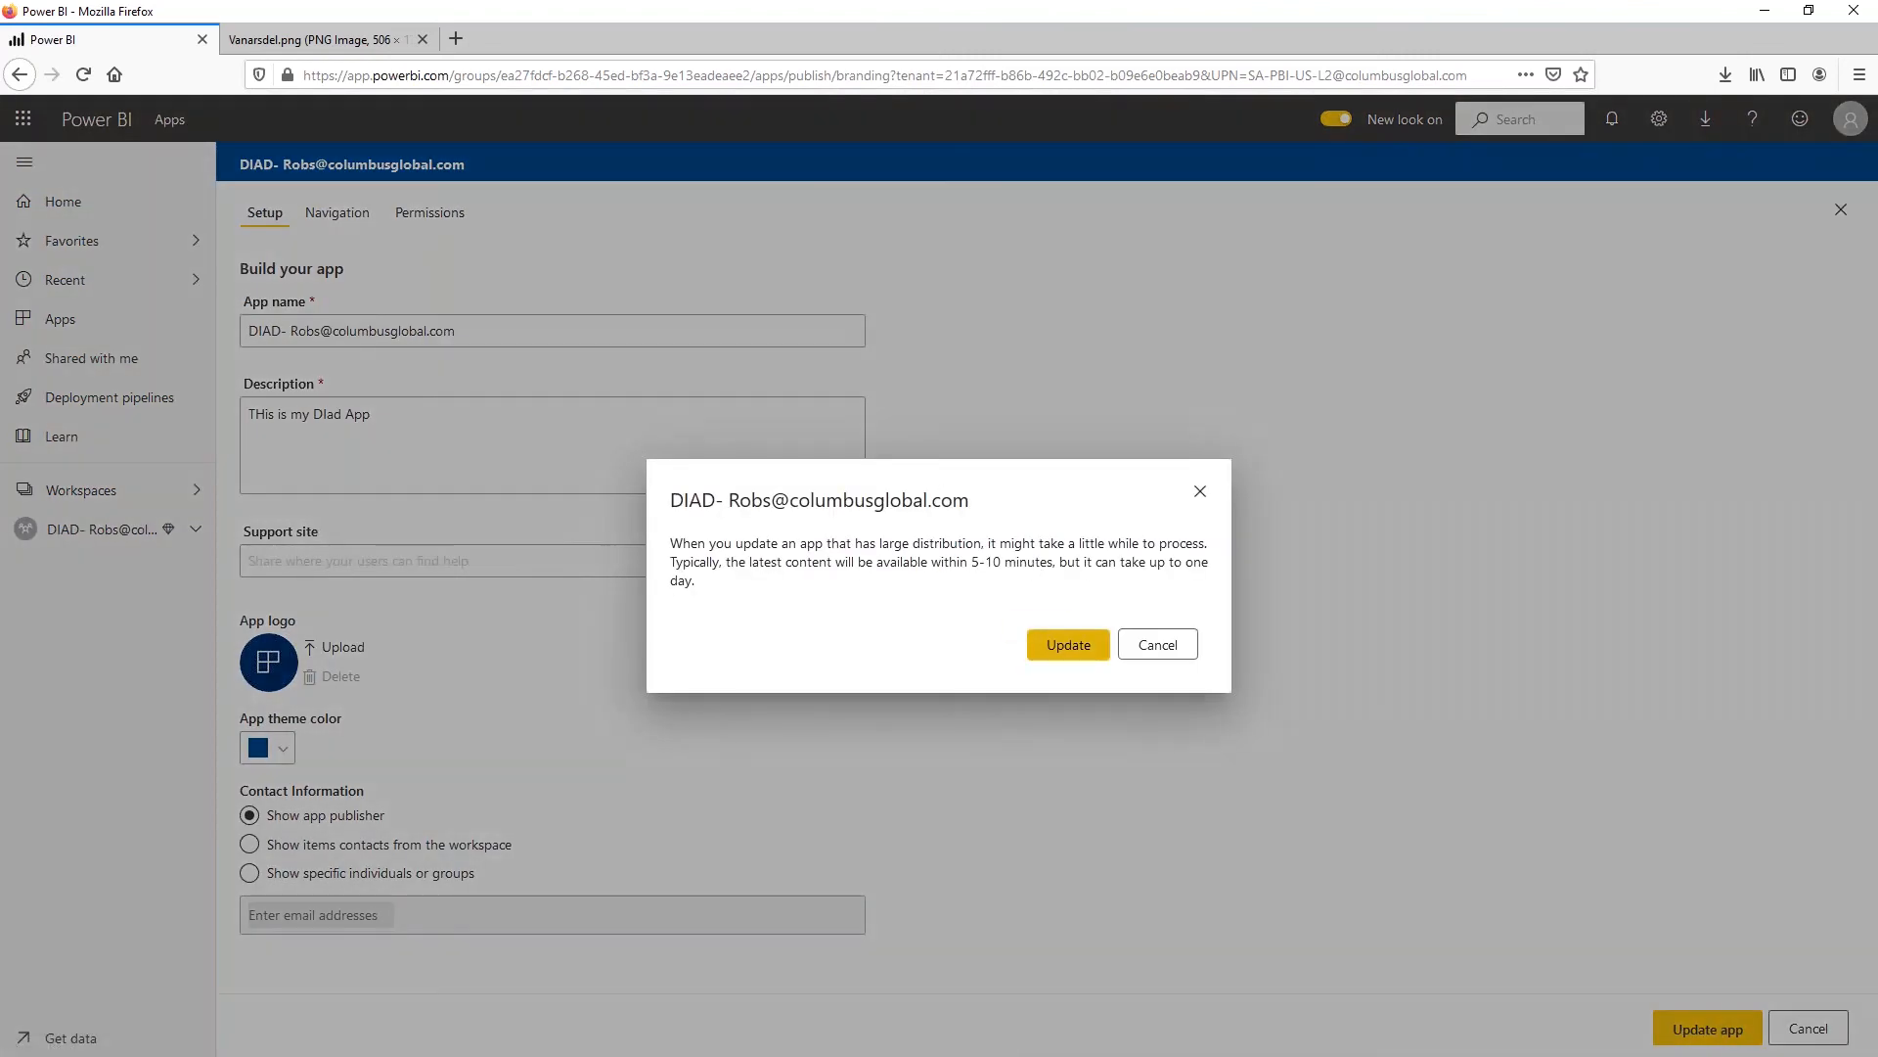
{"action": "left_click", "coordinate": [1084, 652]}
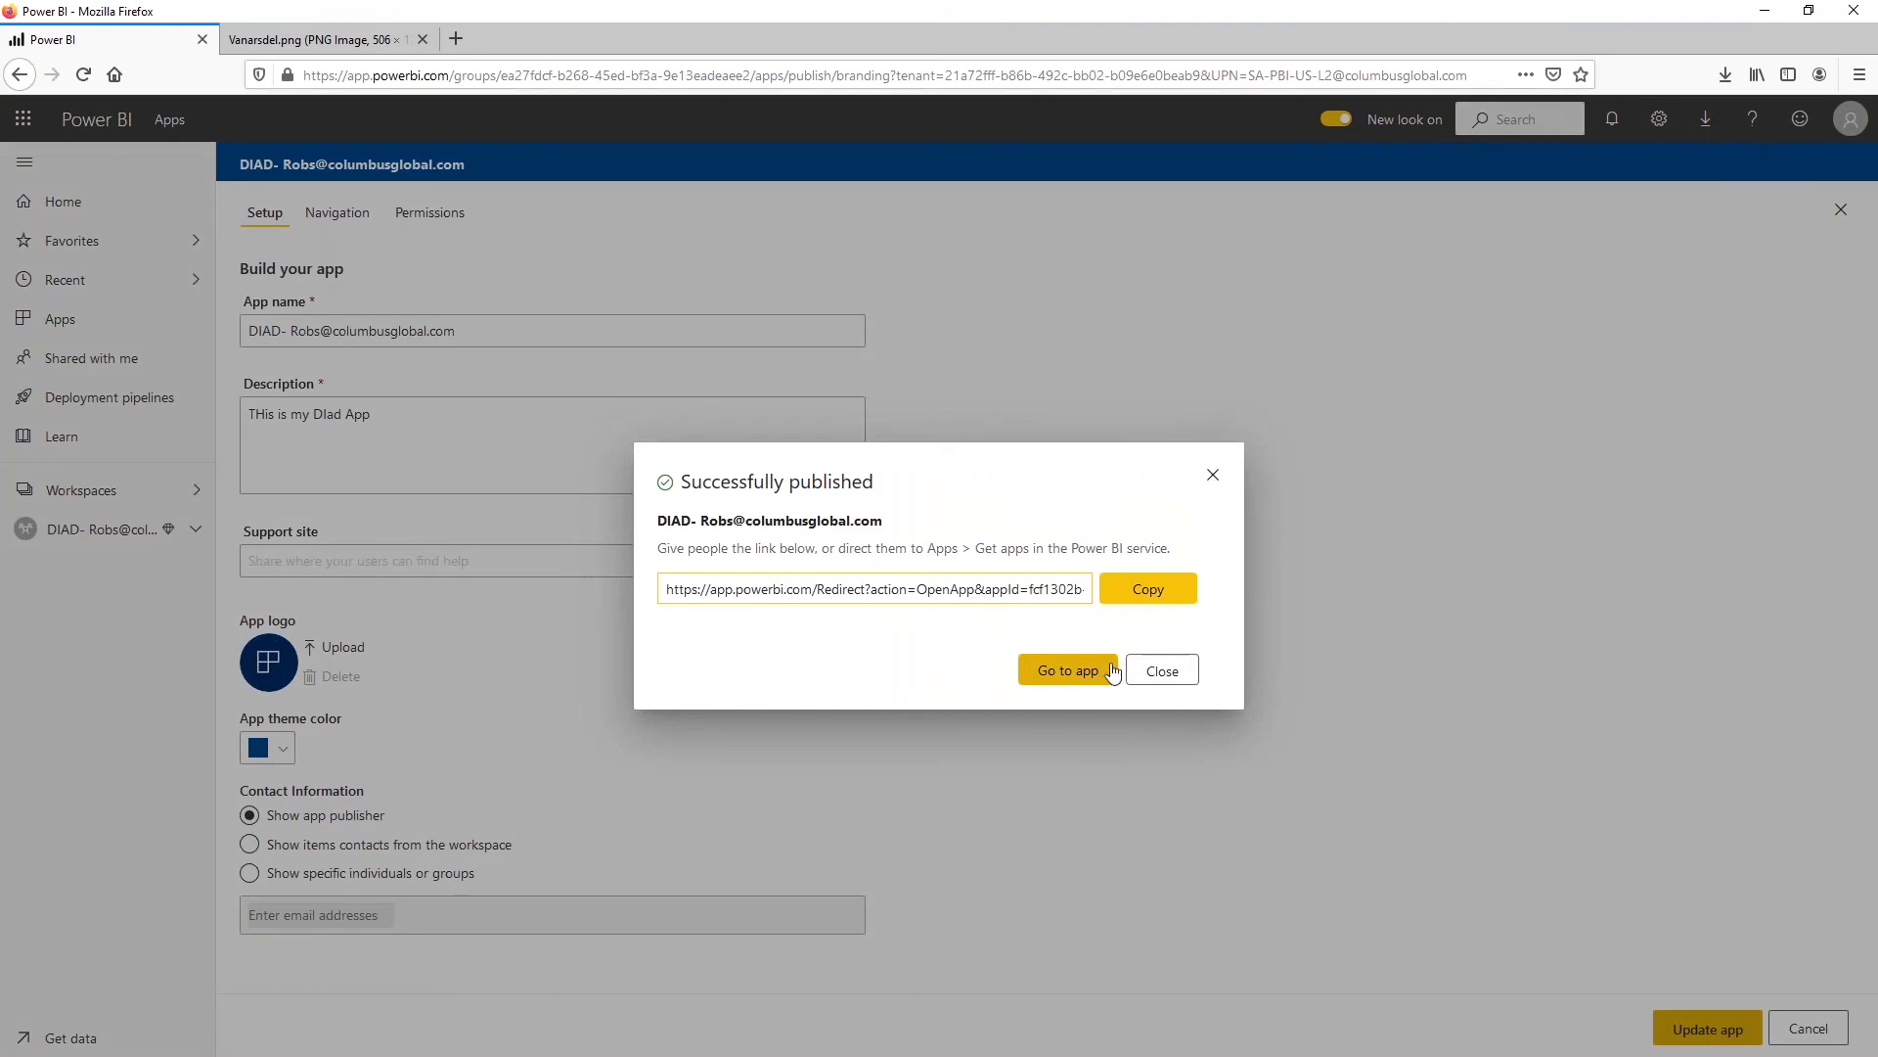
{"action": "left_click", "coordinate": [1165, 672]}
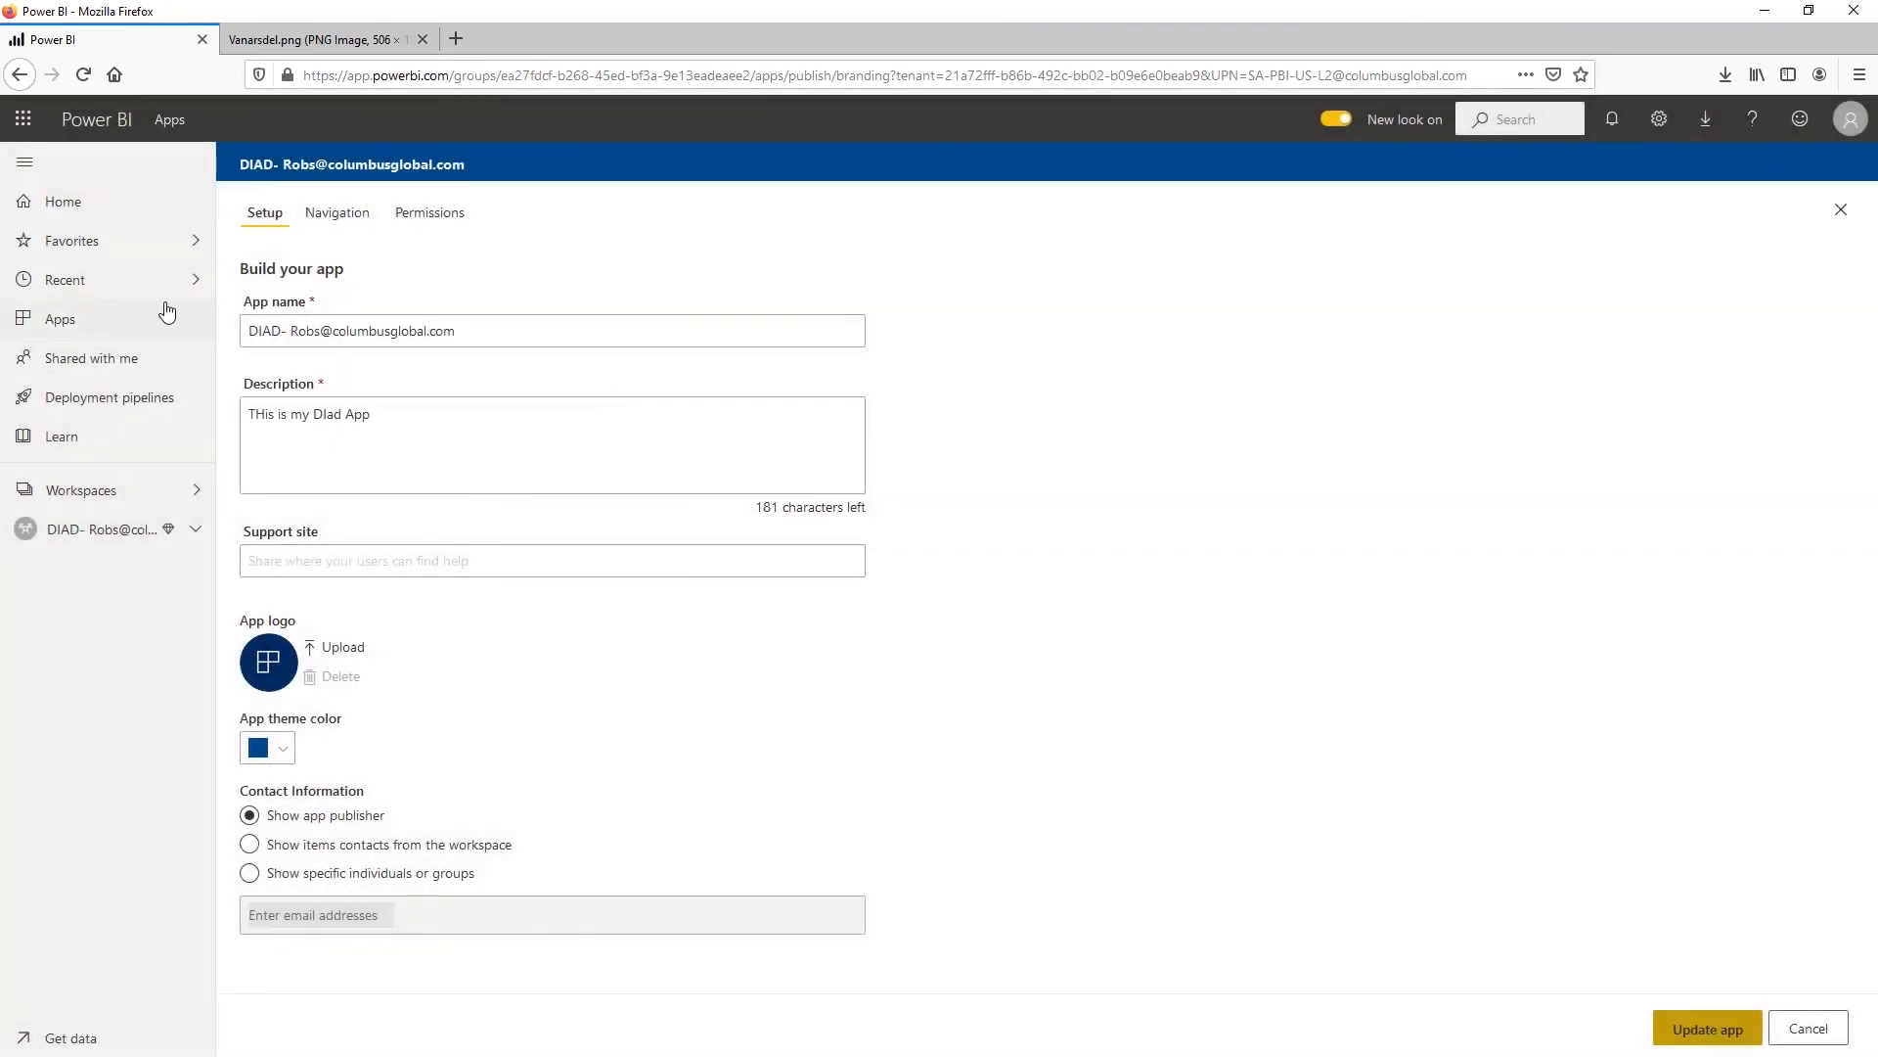
Search the catalog of available apps for DIAD, try to open the DIAD app from there and close the catalog
{"action": "left_click", "coordinate": [76, 317]}
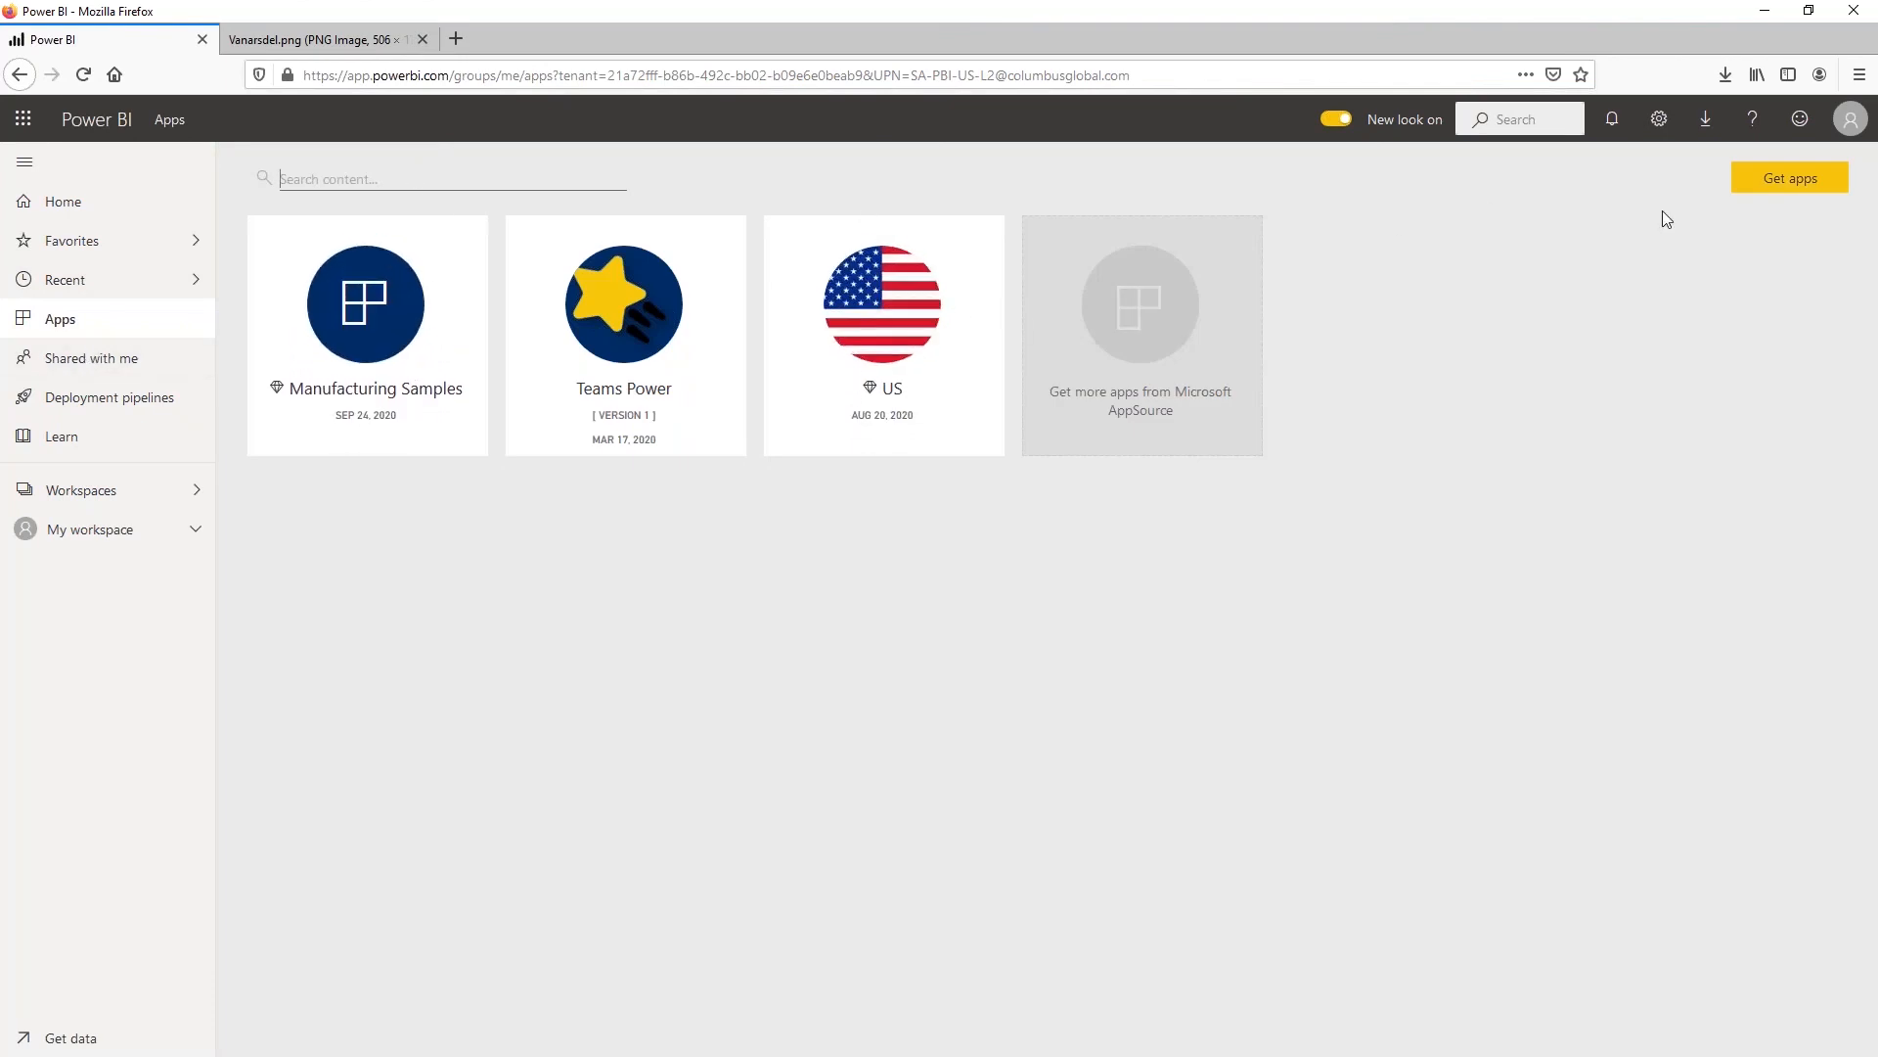
{"action": "left_click", "coordinate": [1798, 180]}
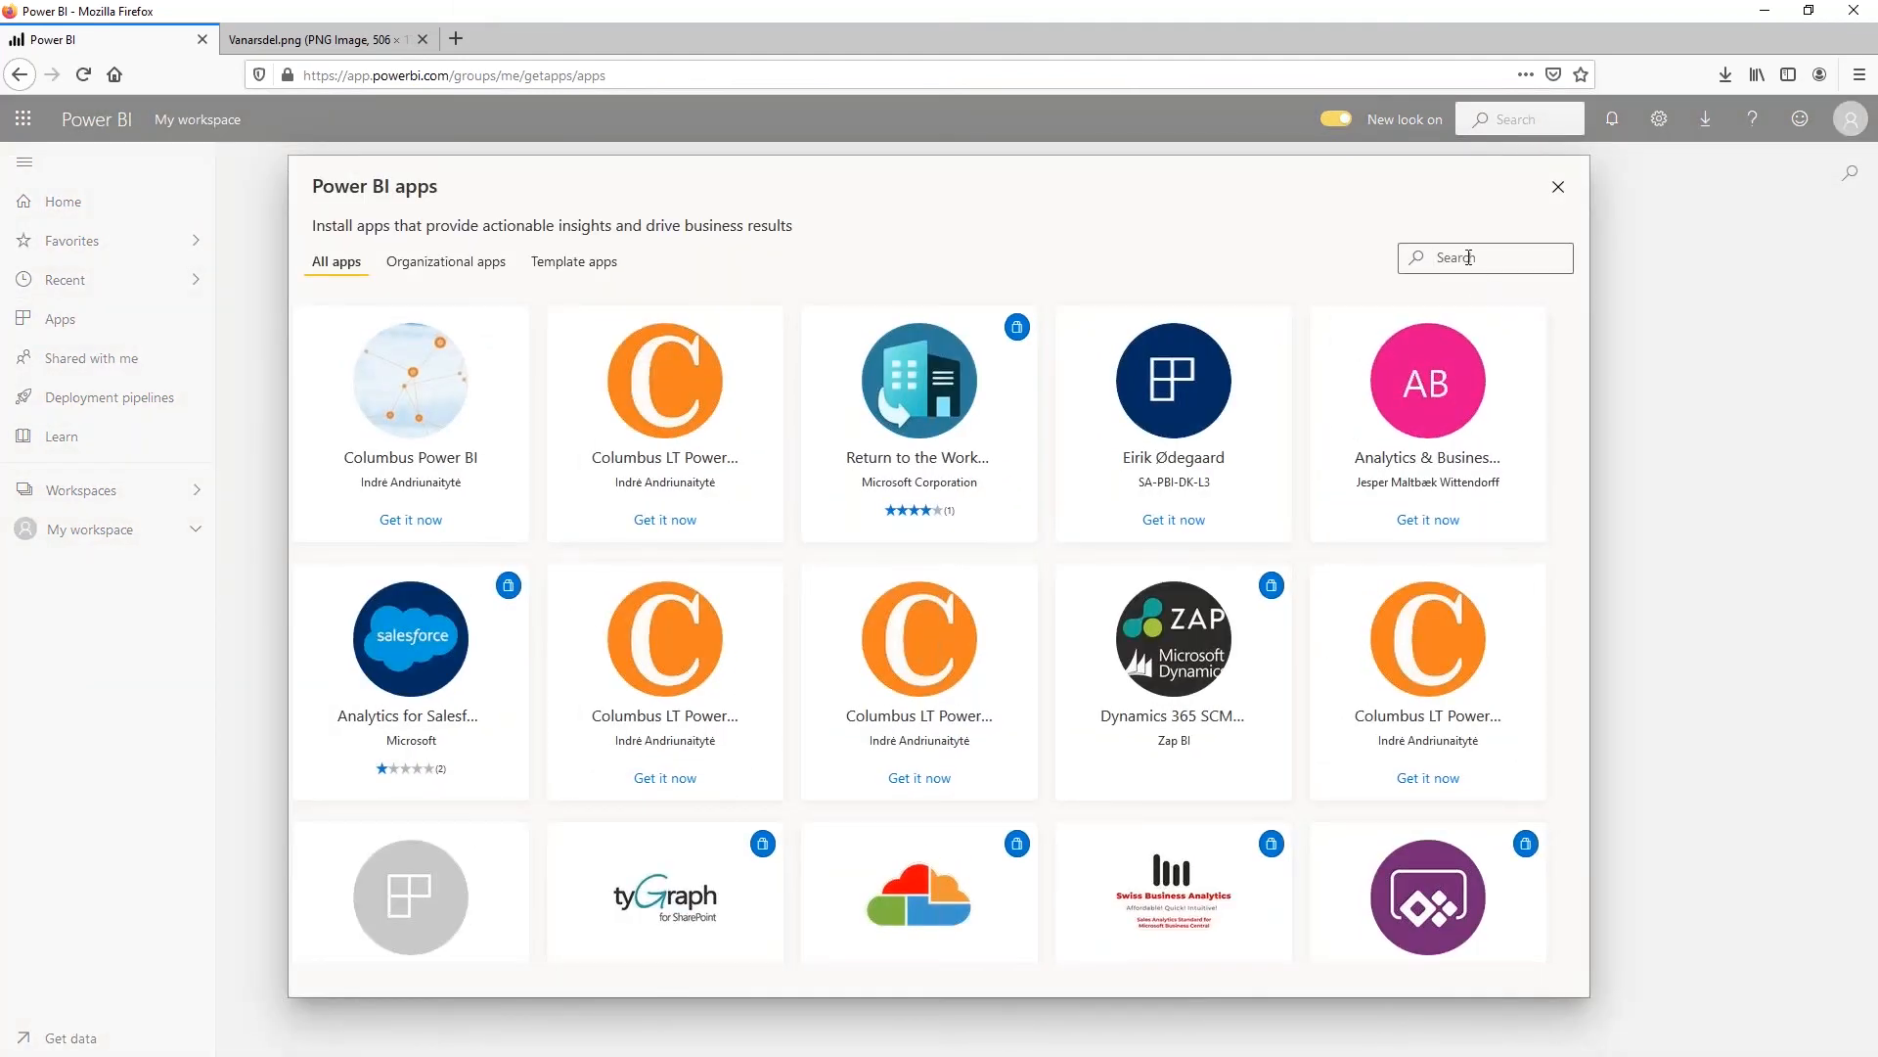
{"action": "type", "text": "DIAD"}
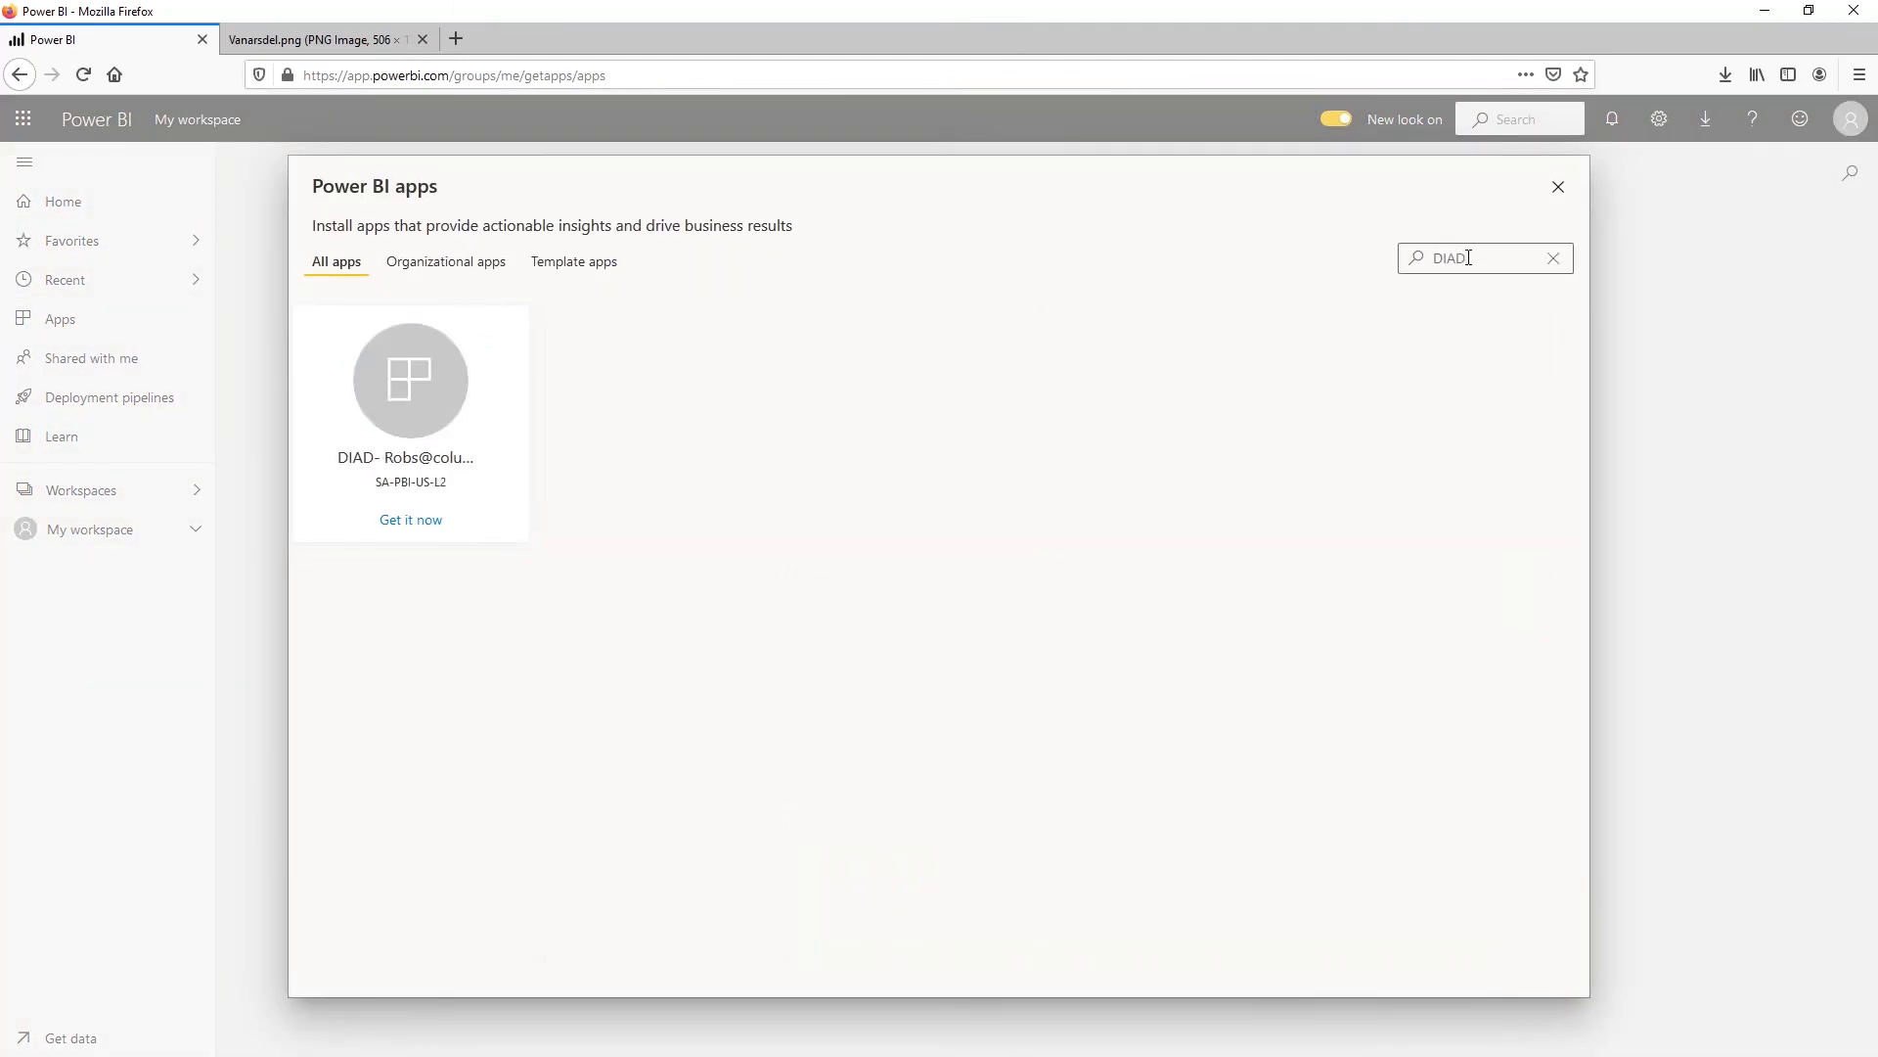
{"action": "left_click", "coordinate": [411, 399]}
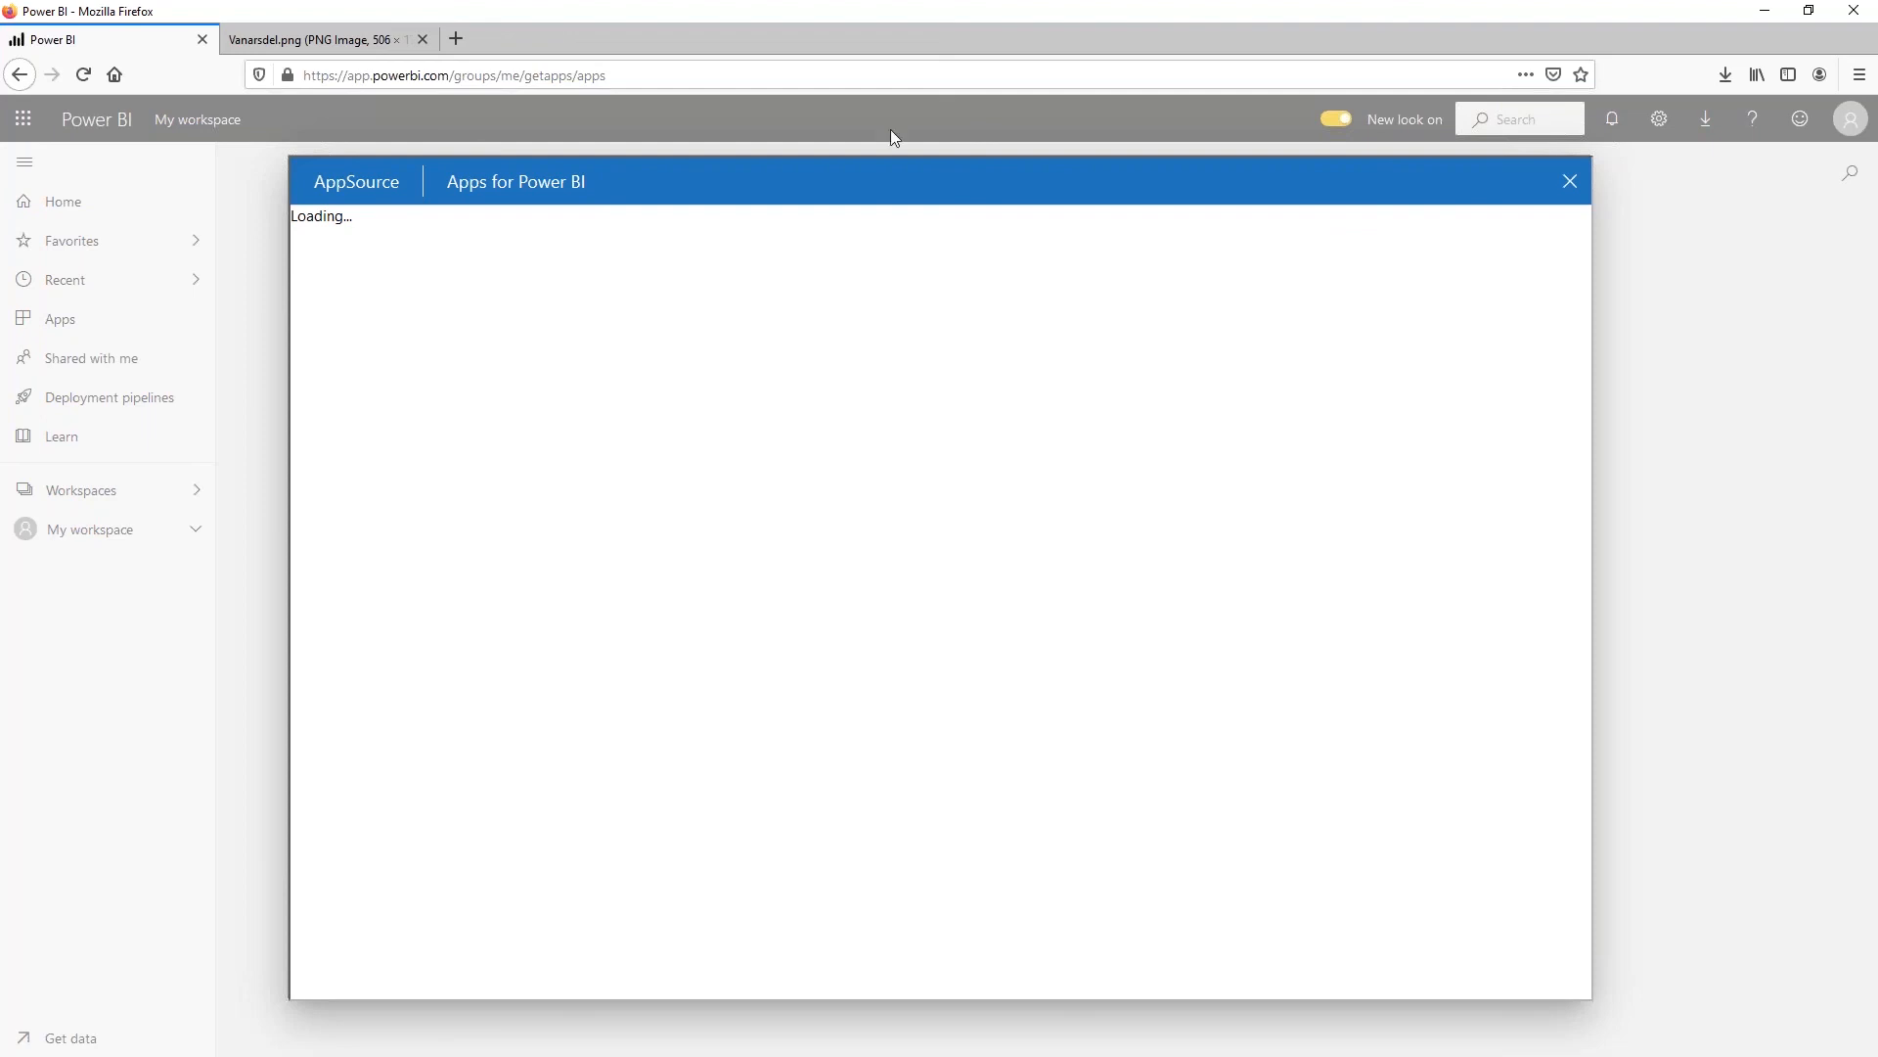
{"action": "left_click", "coordinate": [1571, 183]}
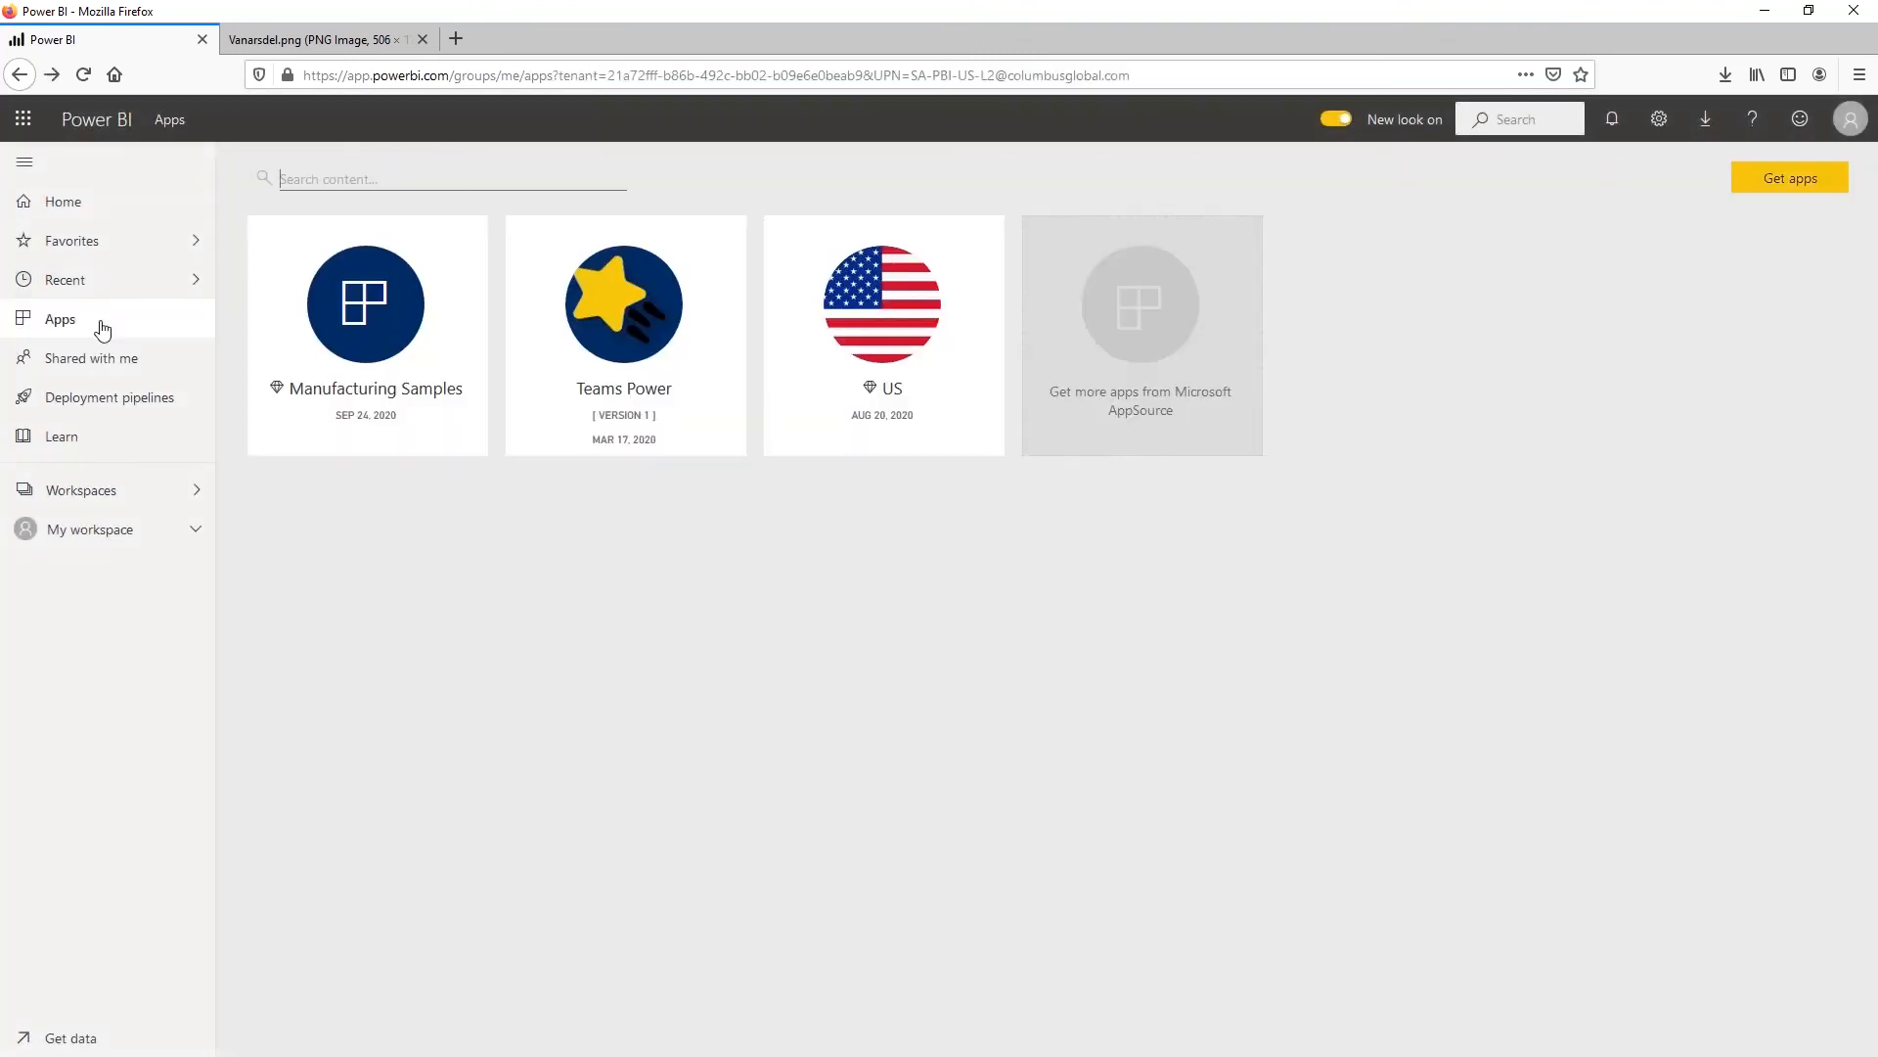
Go back through My workspace to the DIAD workspace and show its content list
{"action": "left_click", "coordinate": [134, 528]}
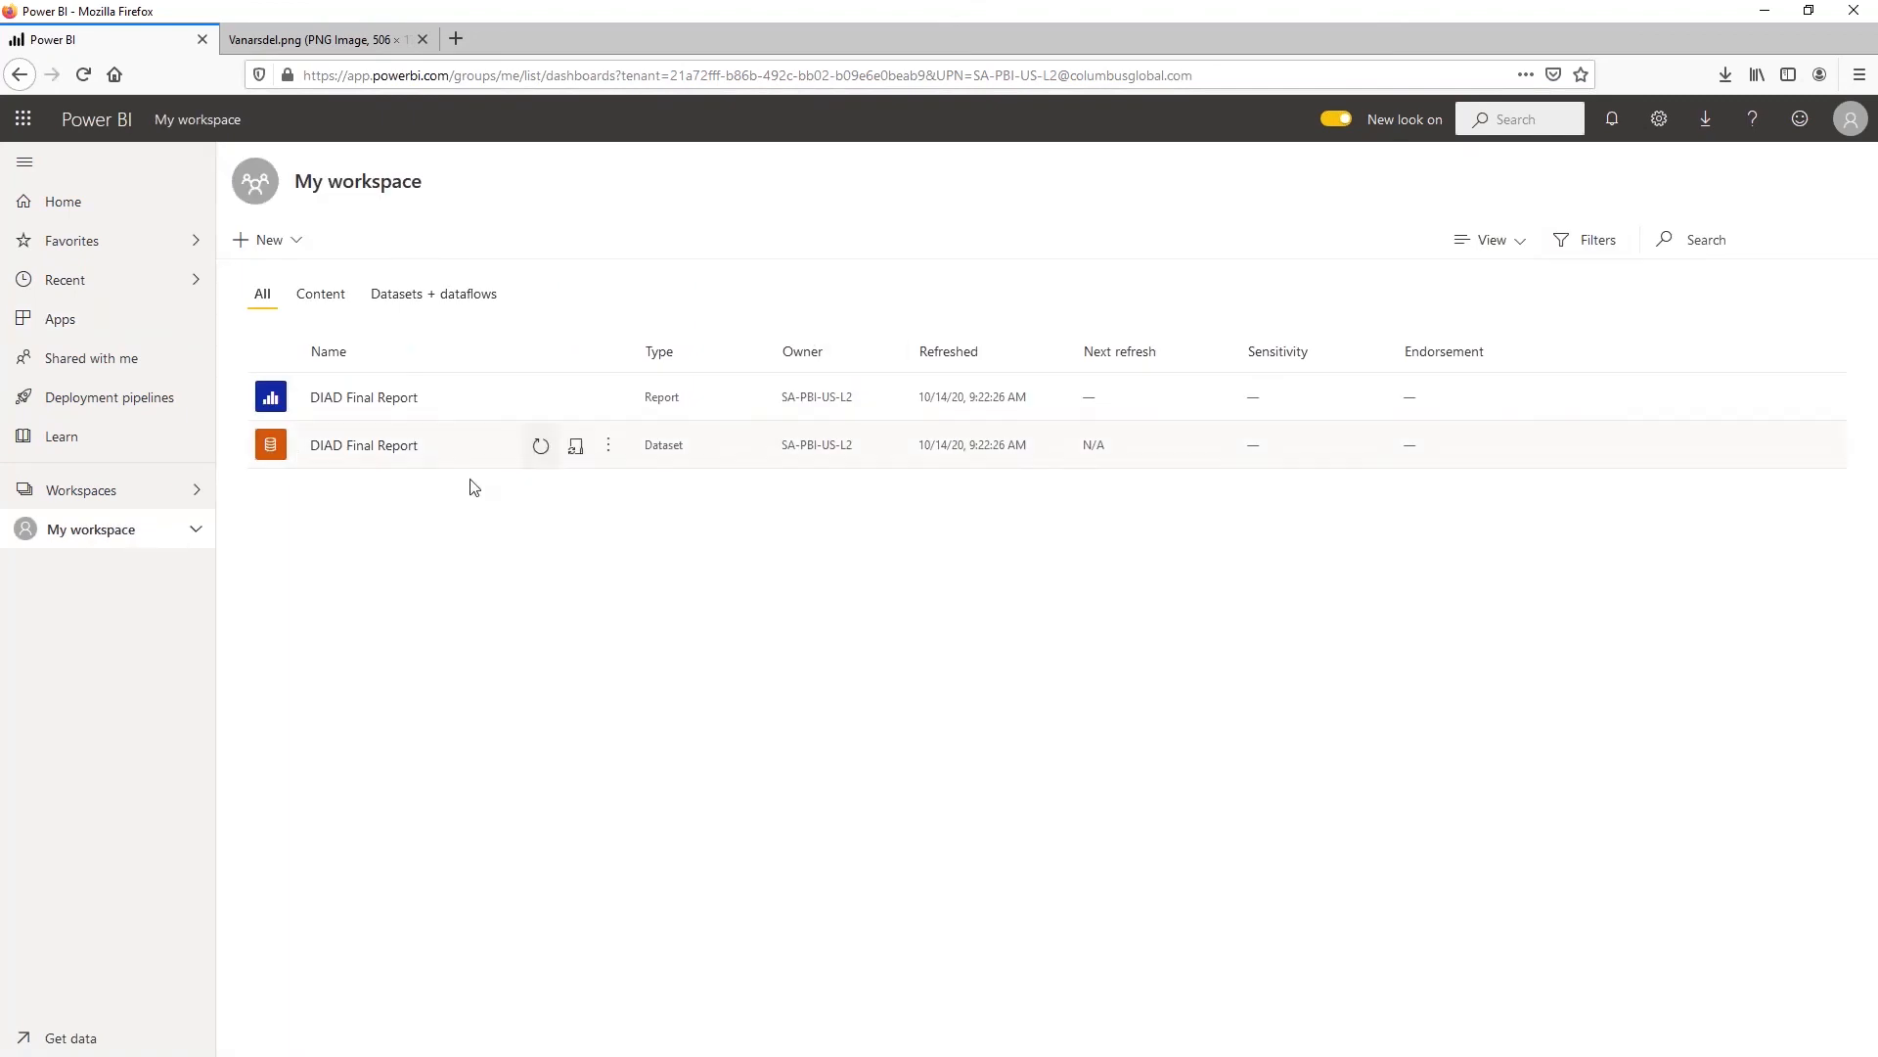
{"action": "left_click", "coordinate": [146, 492]}
{"action": "left_click", "coordinate": [367, 337]}
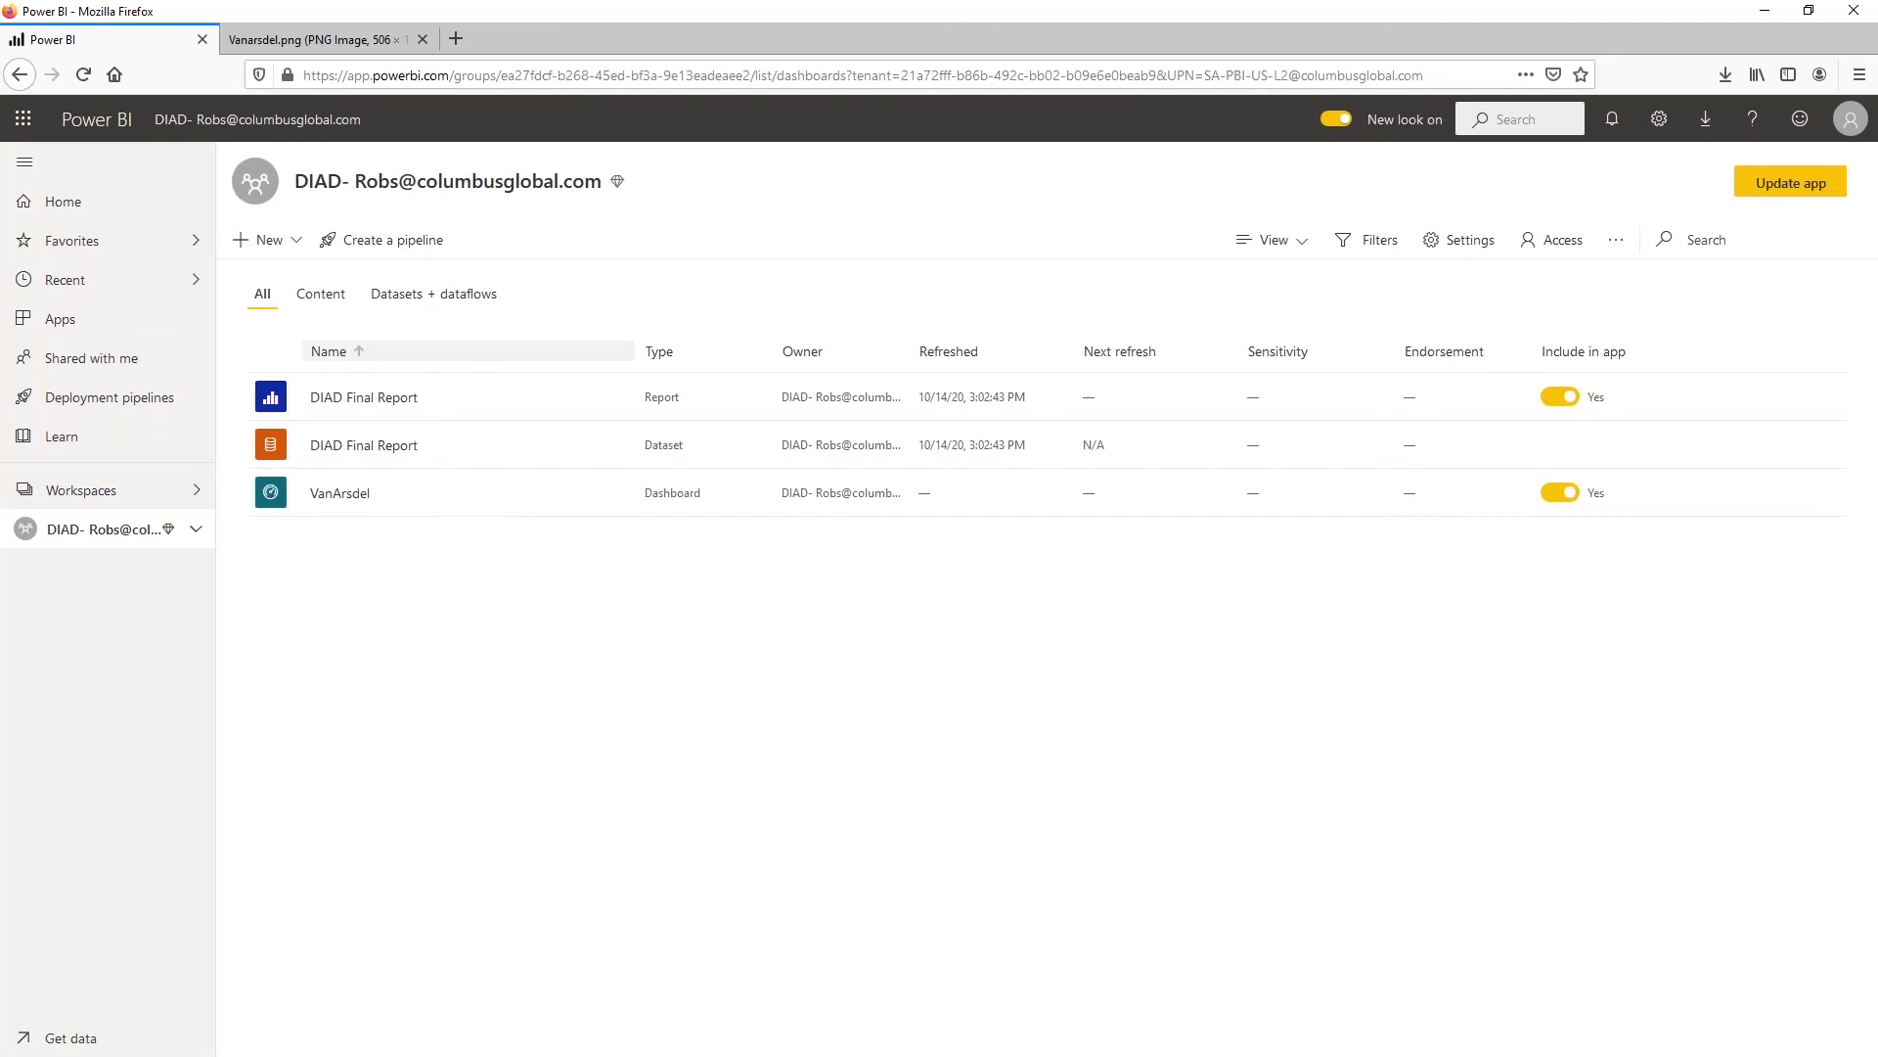